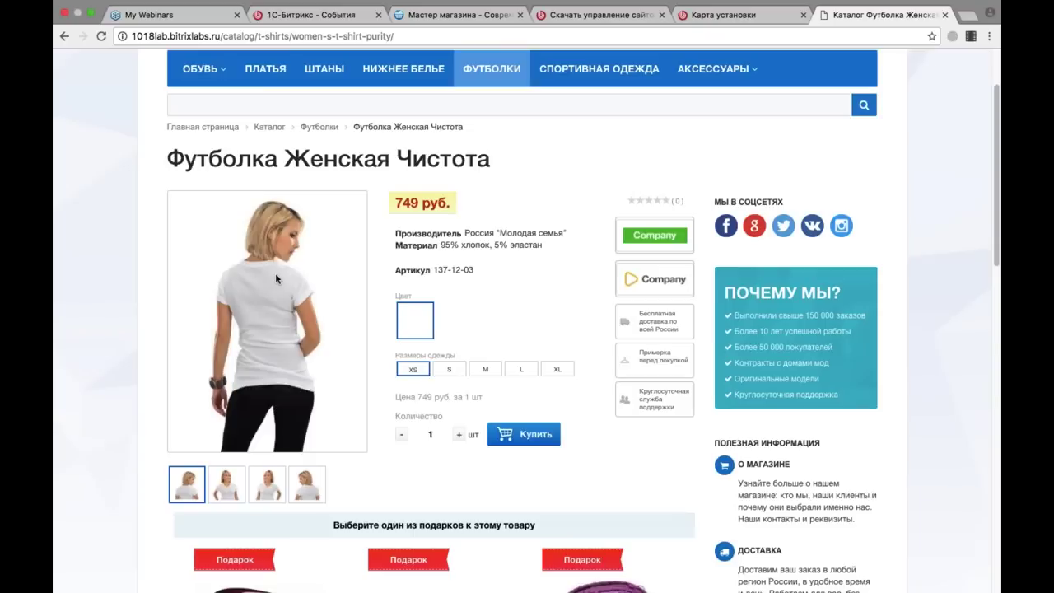
- Buy the Футболка Женская Чистота T-shirt and view it in the cart at 749 руб
scroll(281, 278, down, 5)
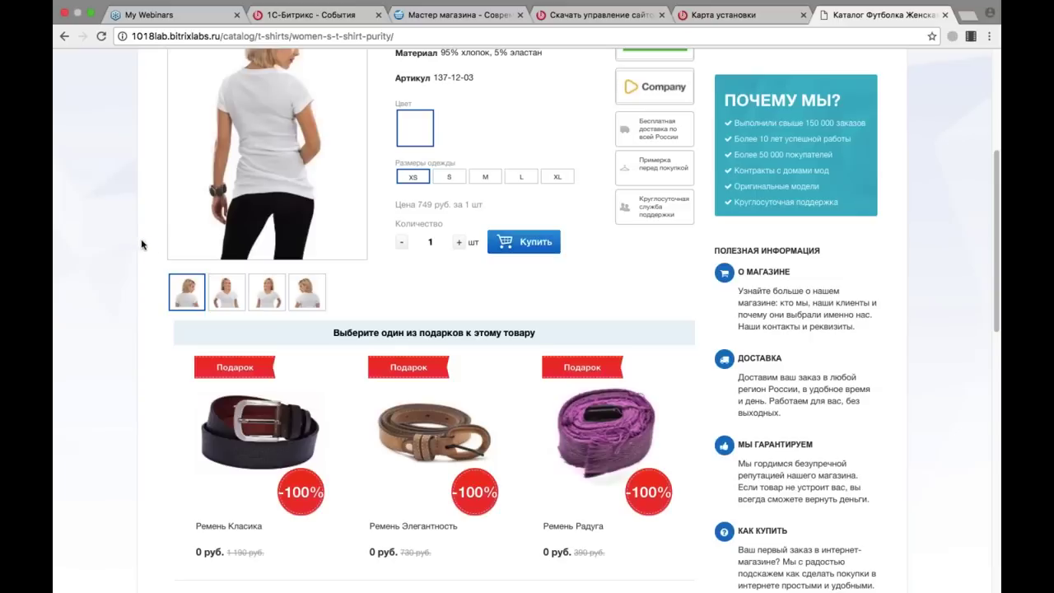
scroll(164, 246, down, 3)
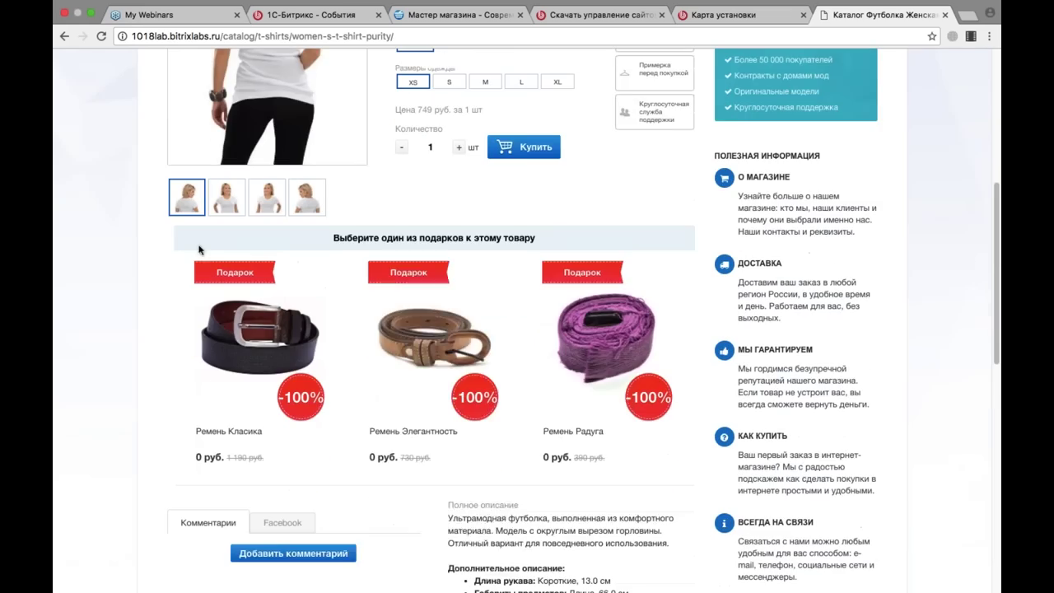
scroll(434, 329, down, 3)
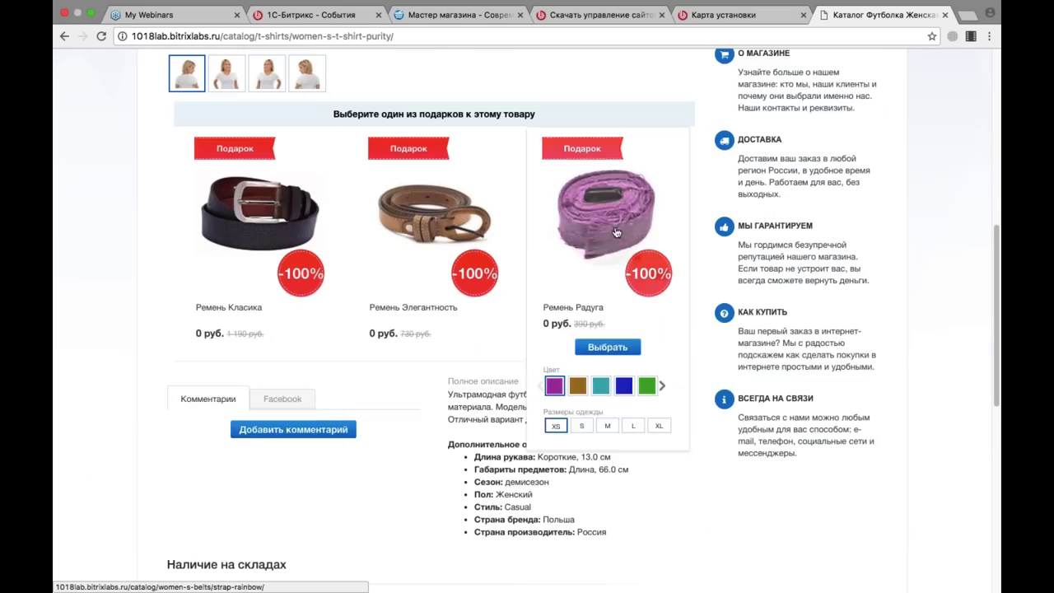
scroll(255, 317, down, 3)
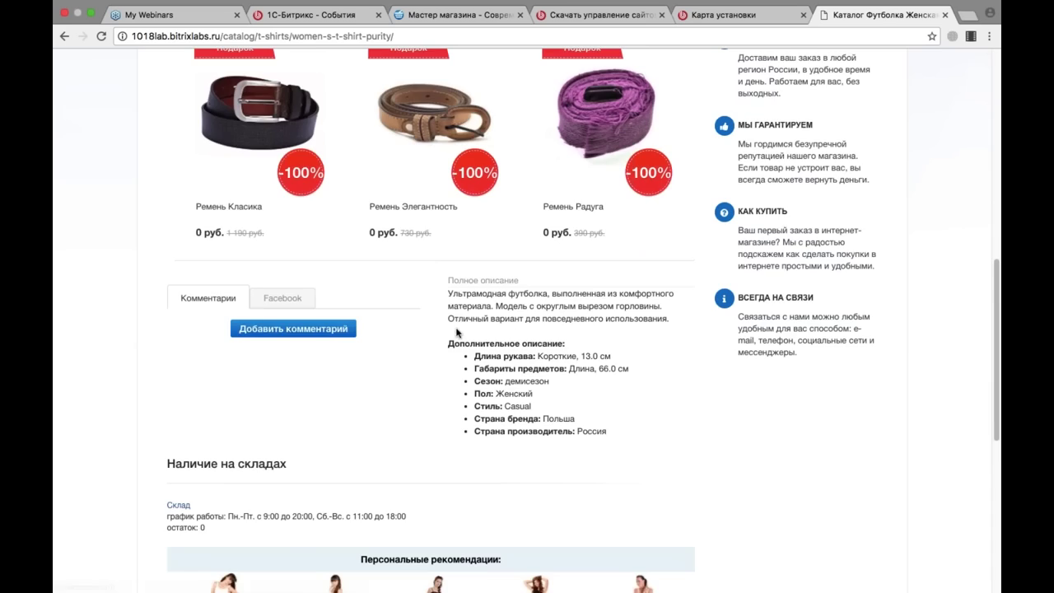
scroll(512, 334, down, 2)
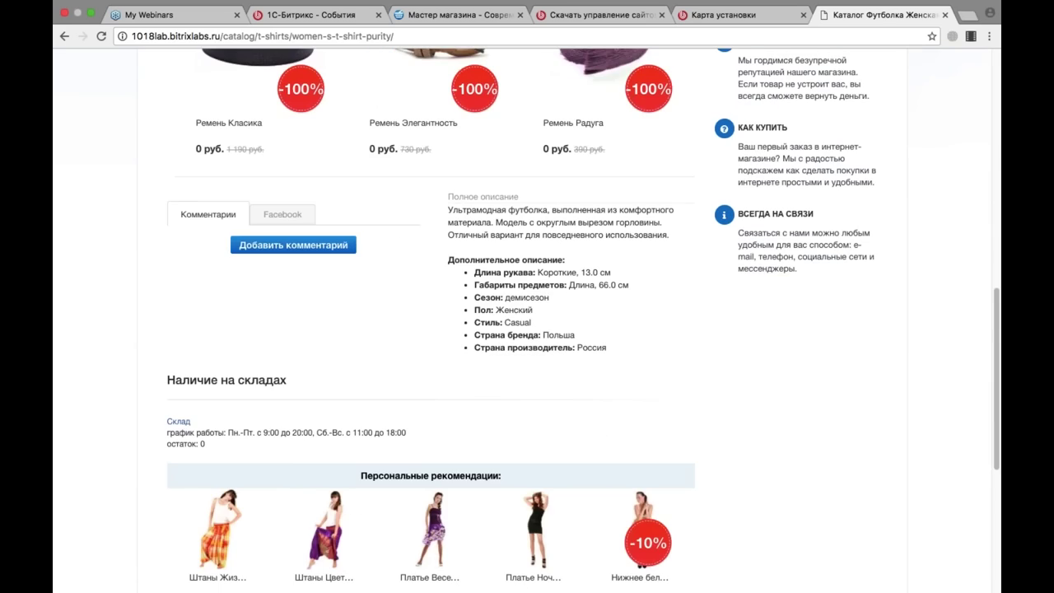
scroll(743, 299, down, 5)
scroll(744, 299, up, 20)
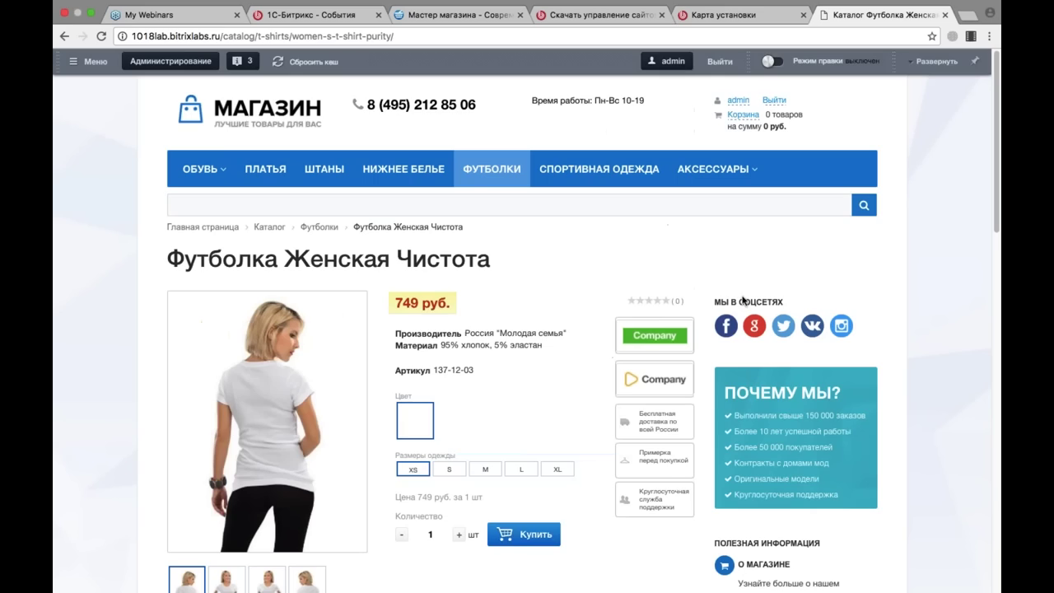
scroll(744, 301, down, 3)
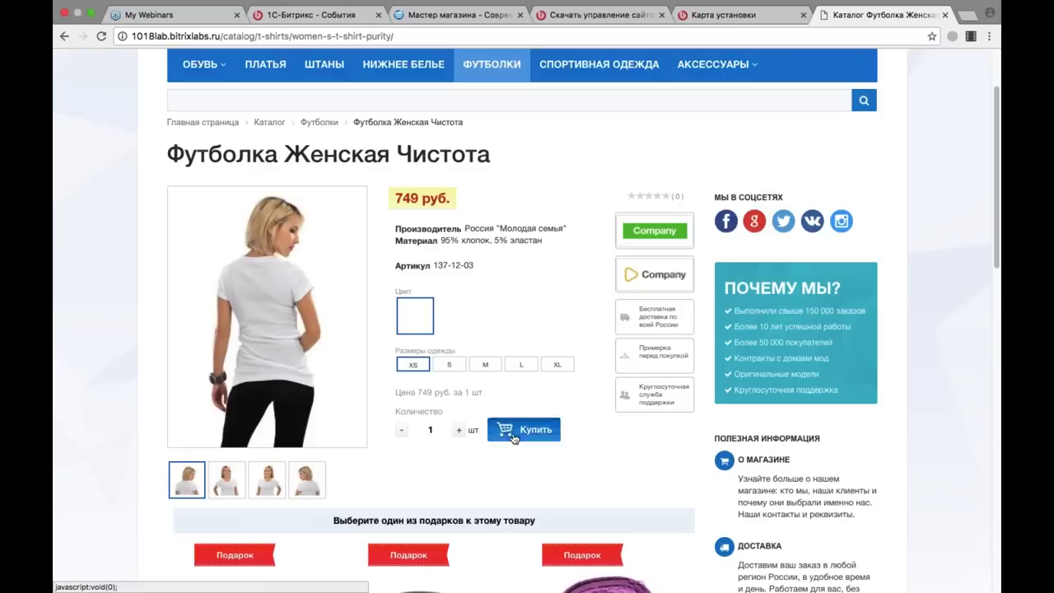
click(513, 438)
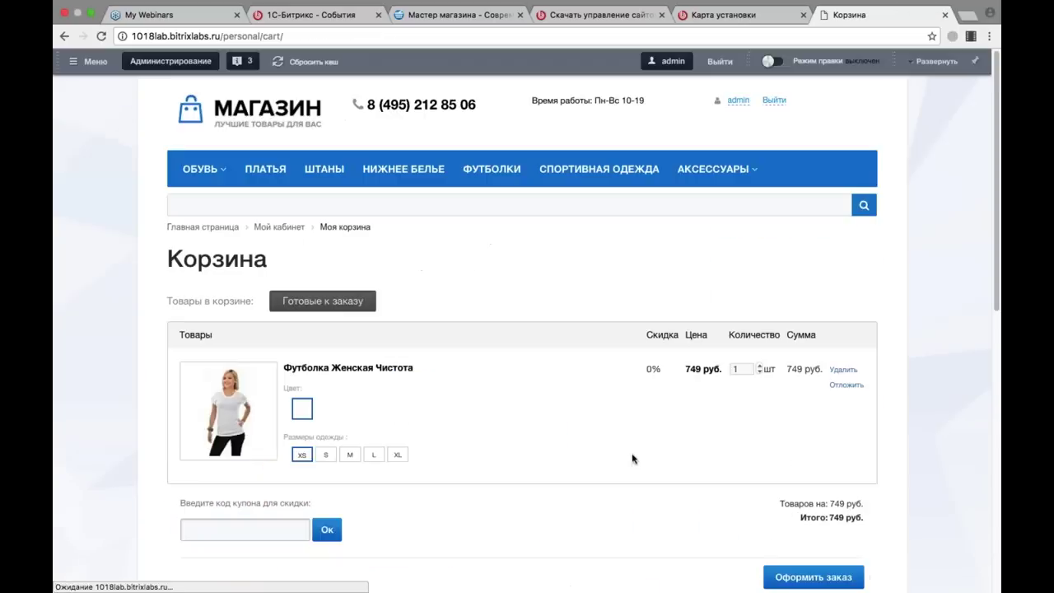
scroll(564, 402, down, 2)
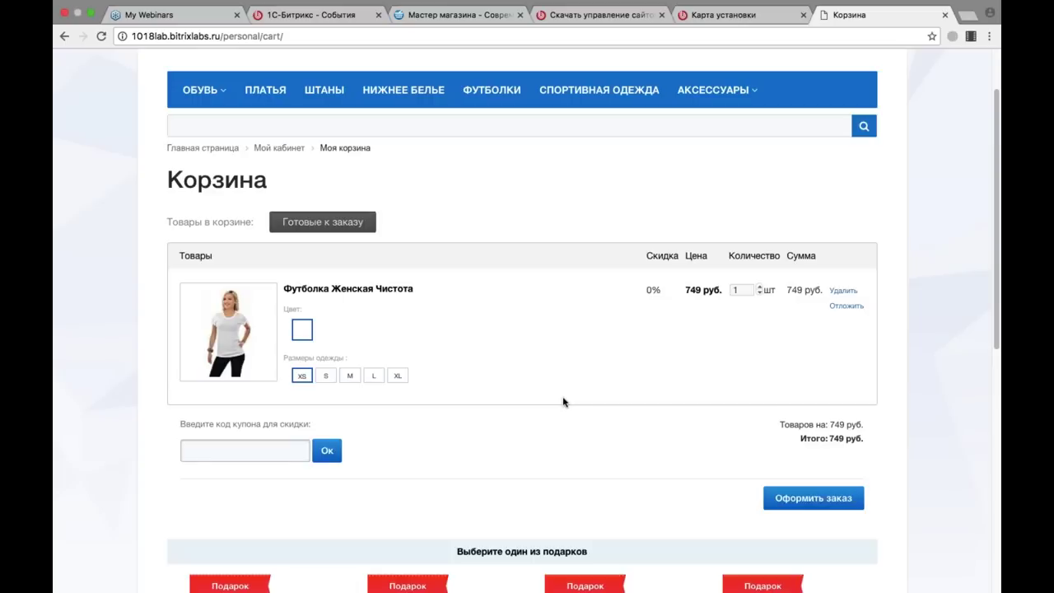
- Set the T-shirt size to XL and proceed to checkout totalling 1 249 руб
click(397, 375)
click(205, 450)
click(823, 499)
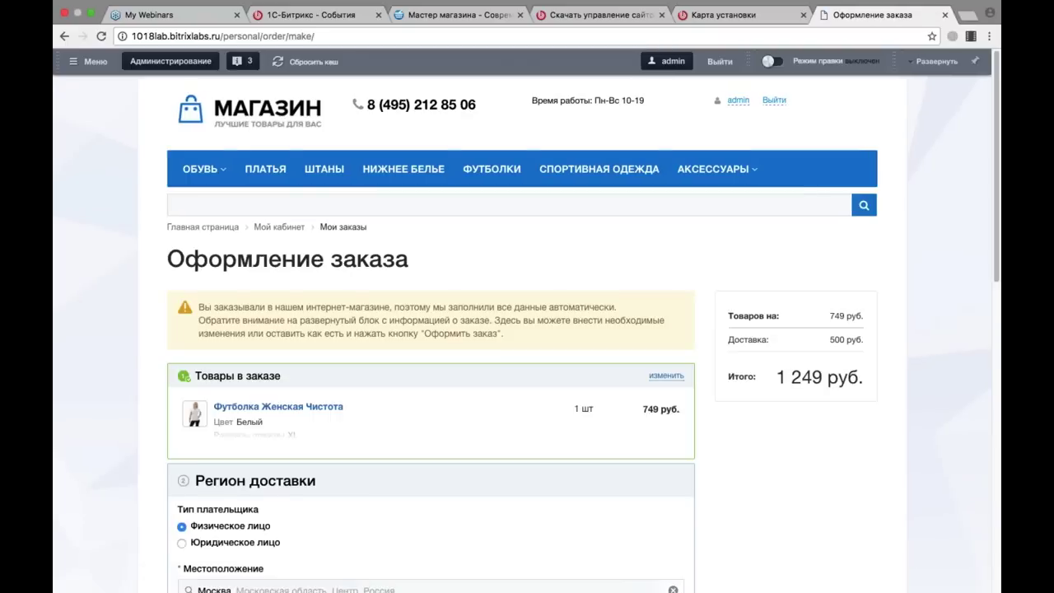
scroll(641, 409, down, 2)
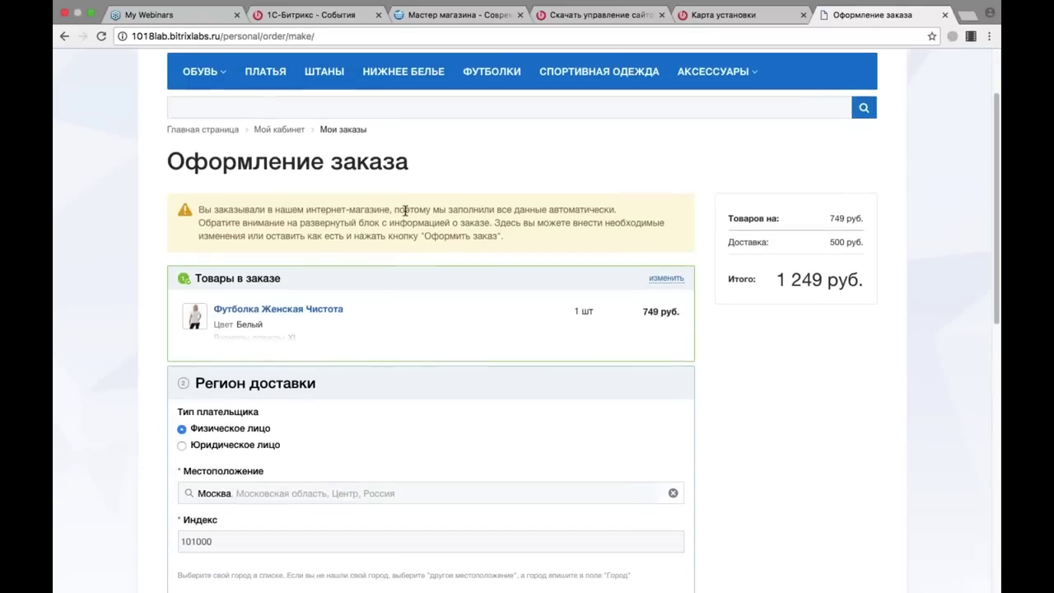
scroll(405, 211, down, 5)
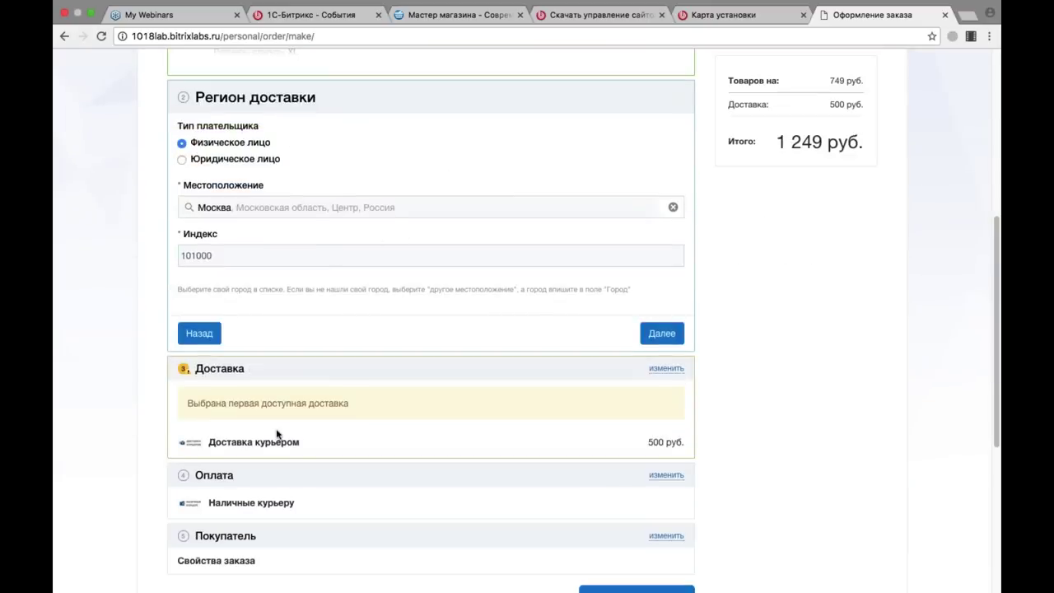
scroll(276, 434, down, 2)
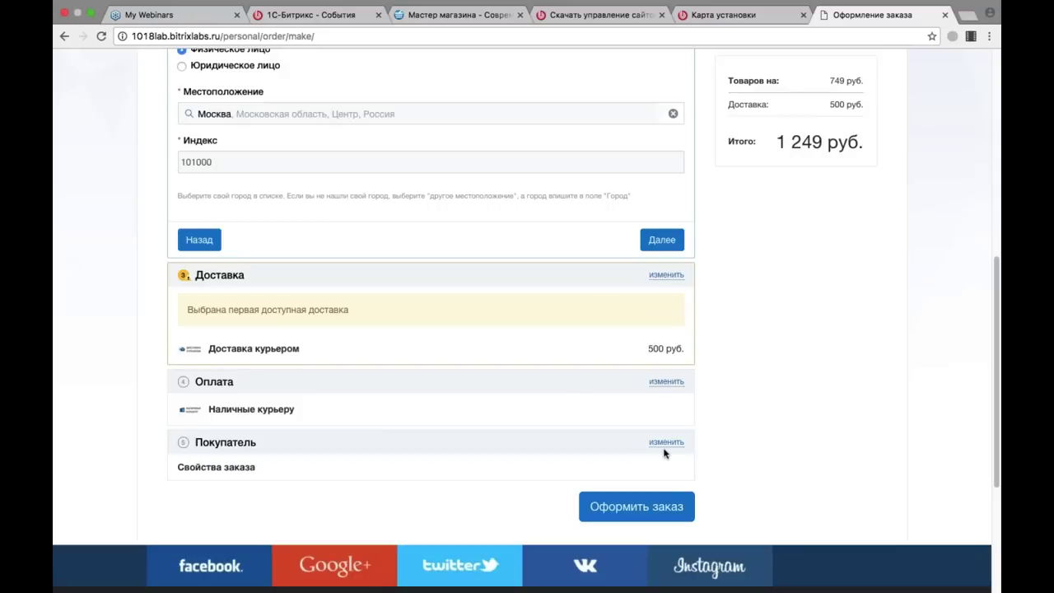
- Expand the buyer details form and enter the buyer's e-mail address
click(637, 506)
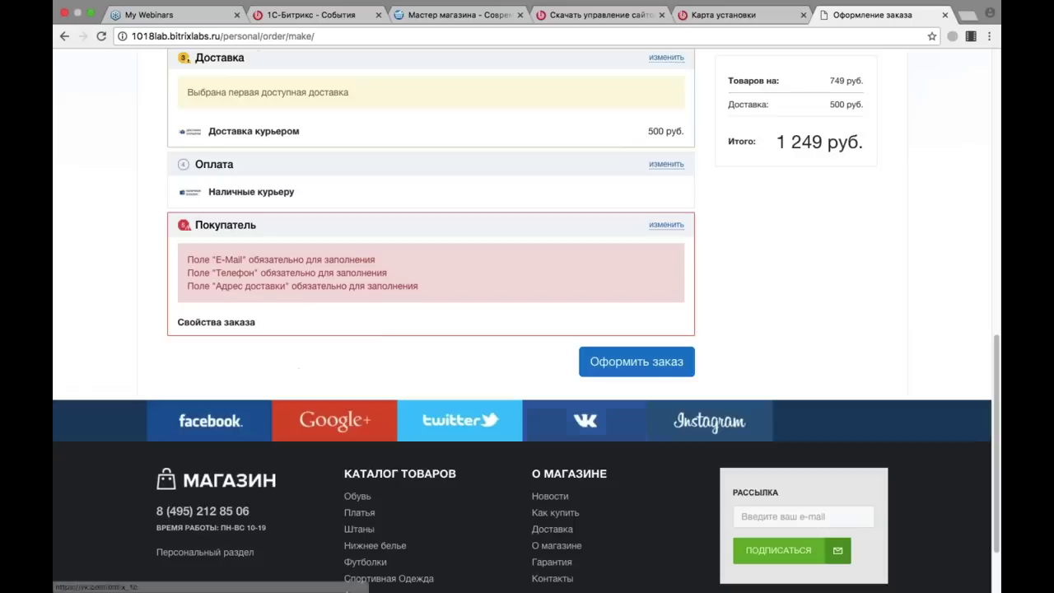
click(666, 224)
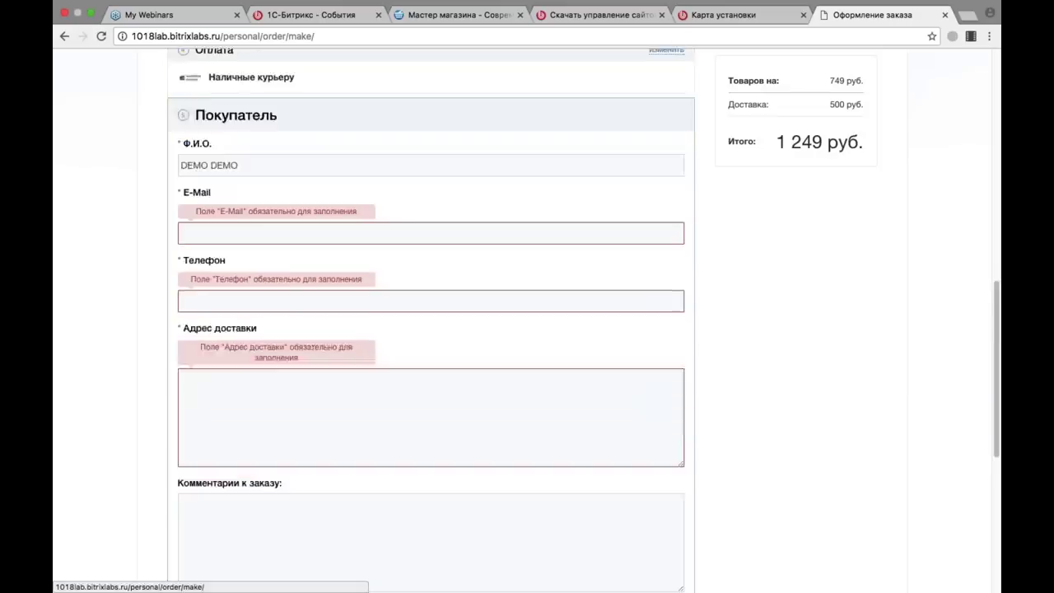
scroll(526, 319, down, 1)
triple_click(299, 73)
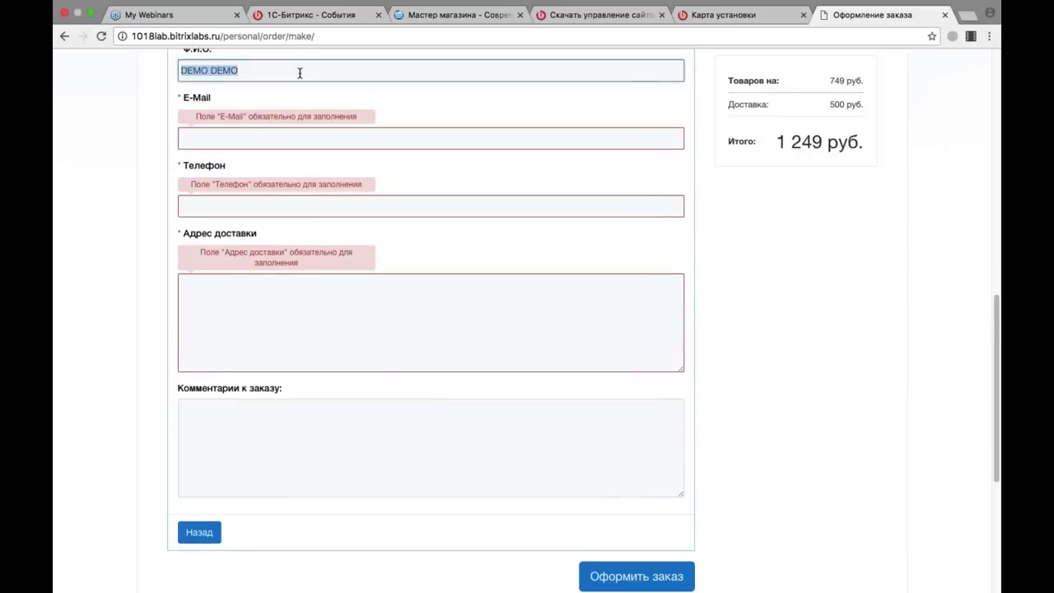
click(273, 134)
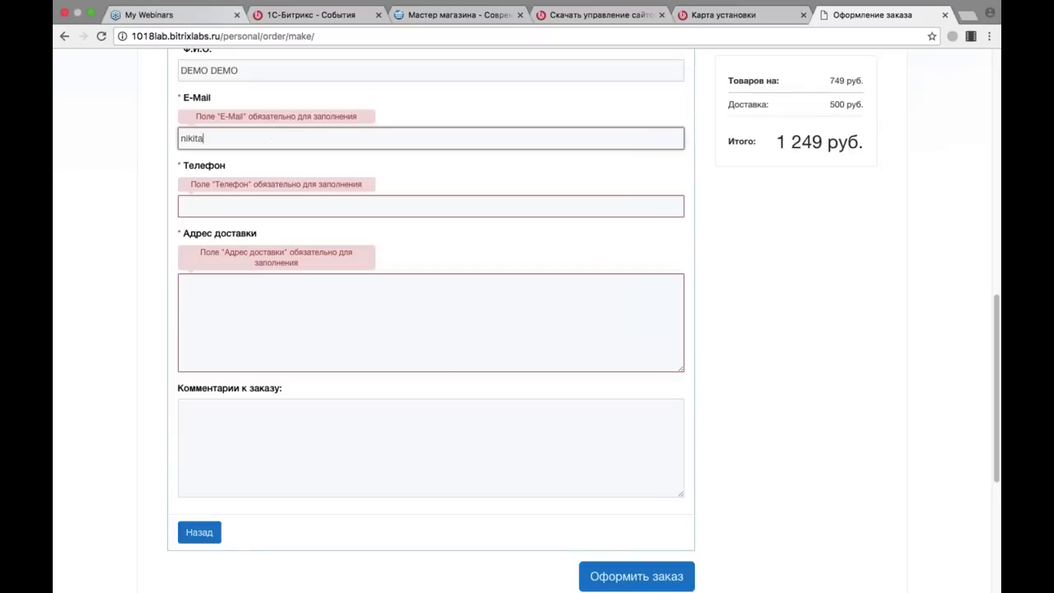
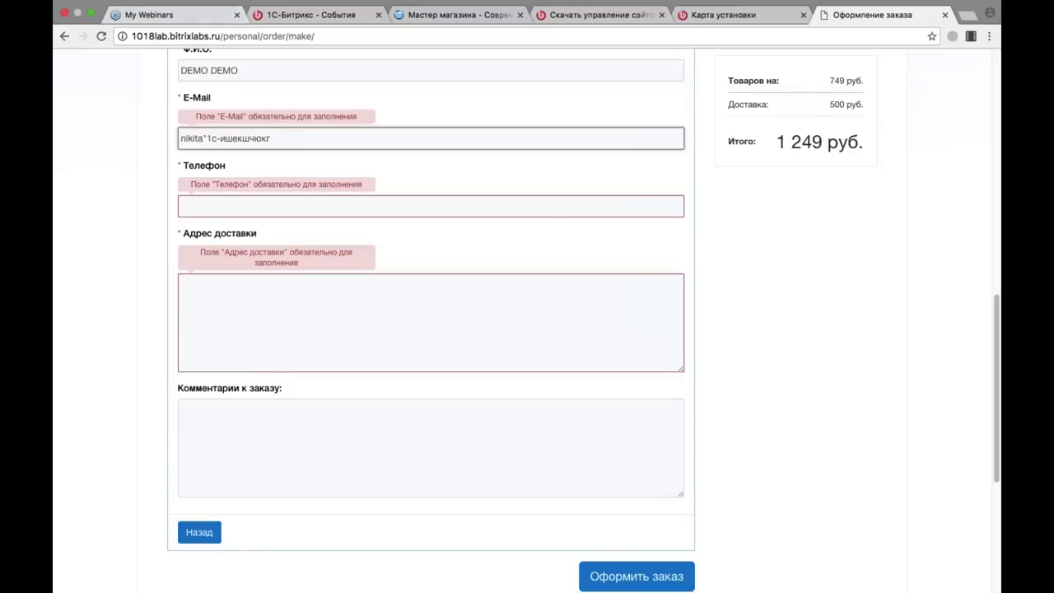
- Fill in the buyer's phone number and delivery address
click(242, 209)
text(212)
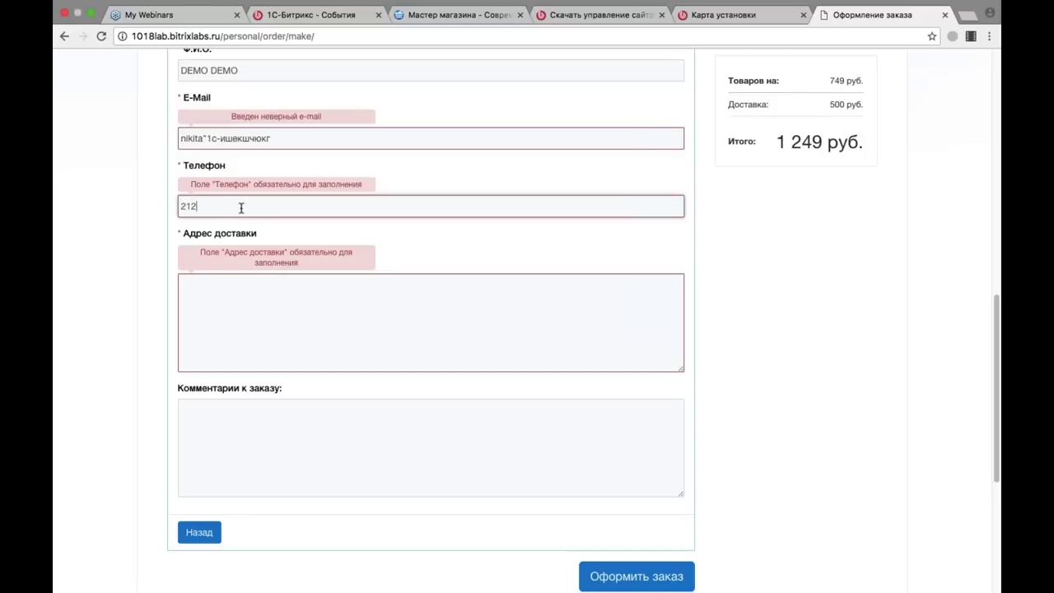
text(856)
key(BackSpace)
text(06)
key(Tab)
text(Москва, Красная пл)
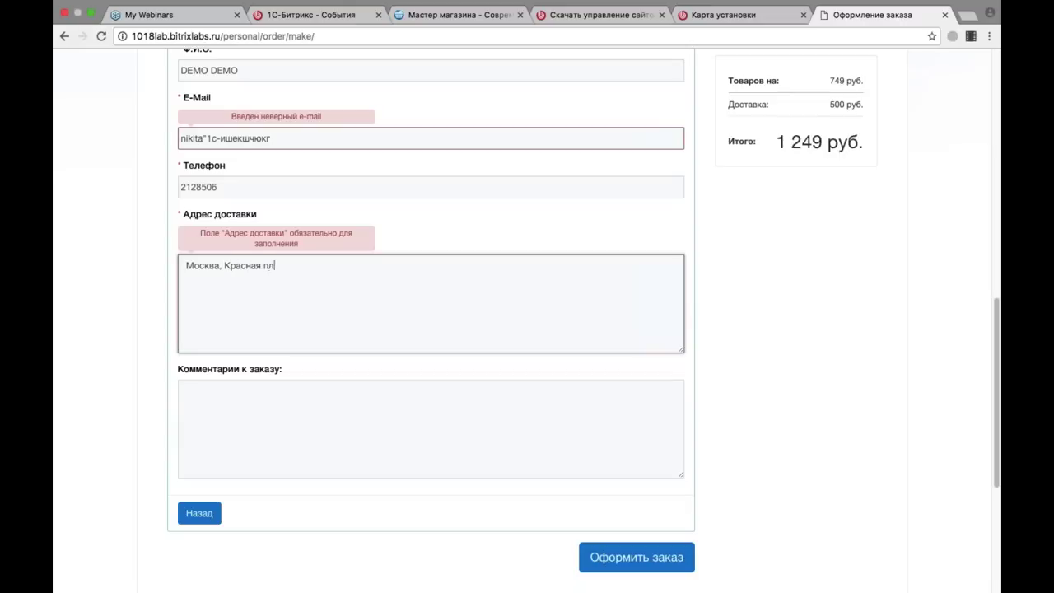
text(ощадь, 1)
- Add the order comment 'не звонить после 6 вечера' and submit the order
click(485, 471)
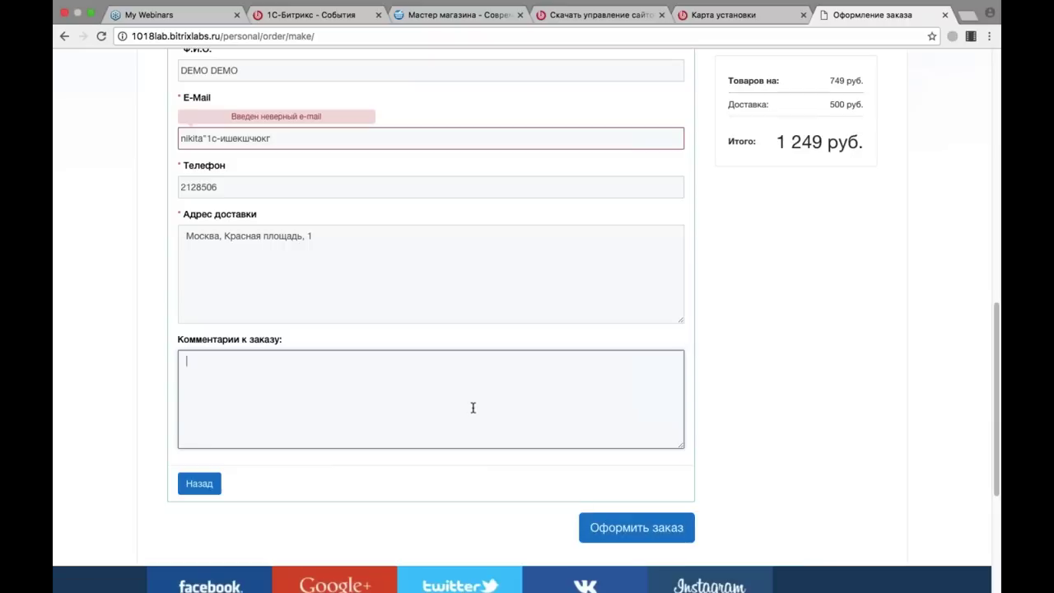
text(не звонить после 6 вечера)
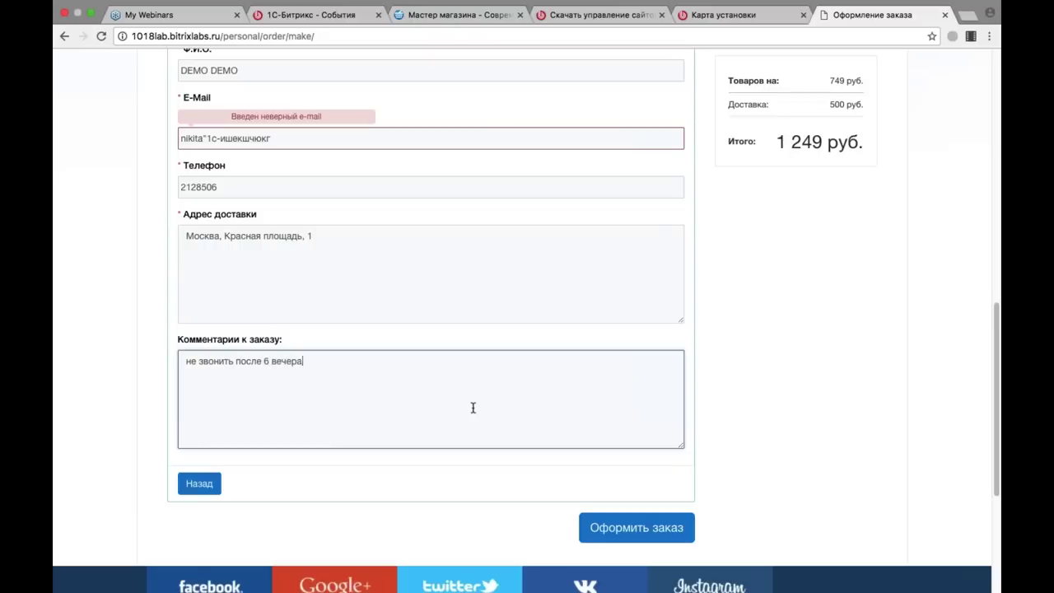
click(636, 528)
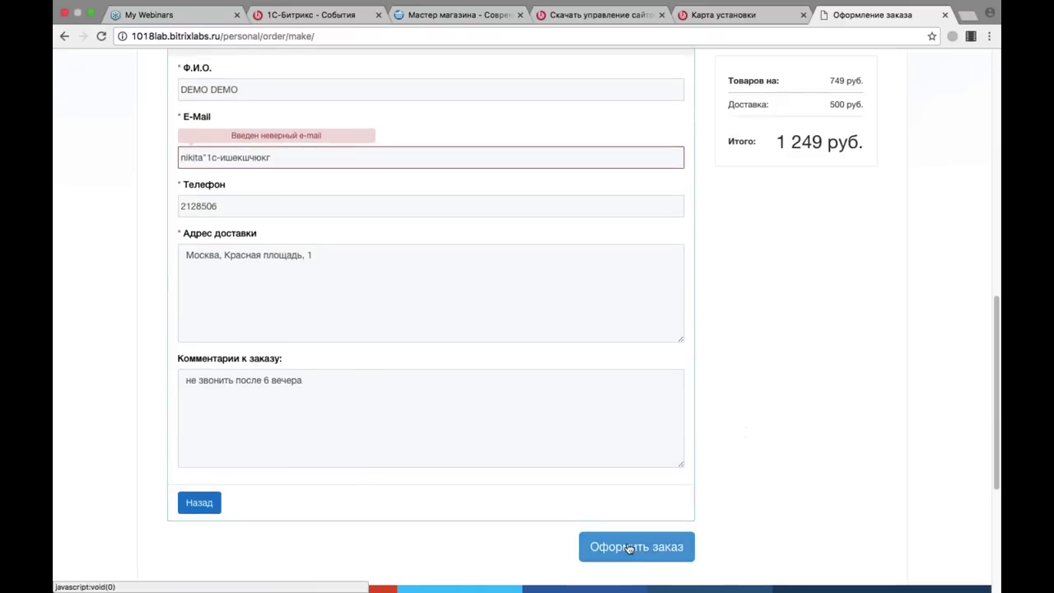
scroll(774, 489, down, 3)
- Replace the mistyped part of the e-mail and try placing the order again
scroll(774, 489, up, 10)
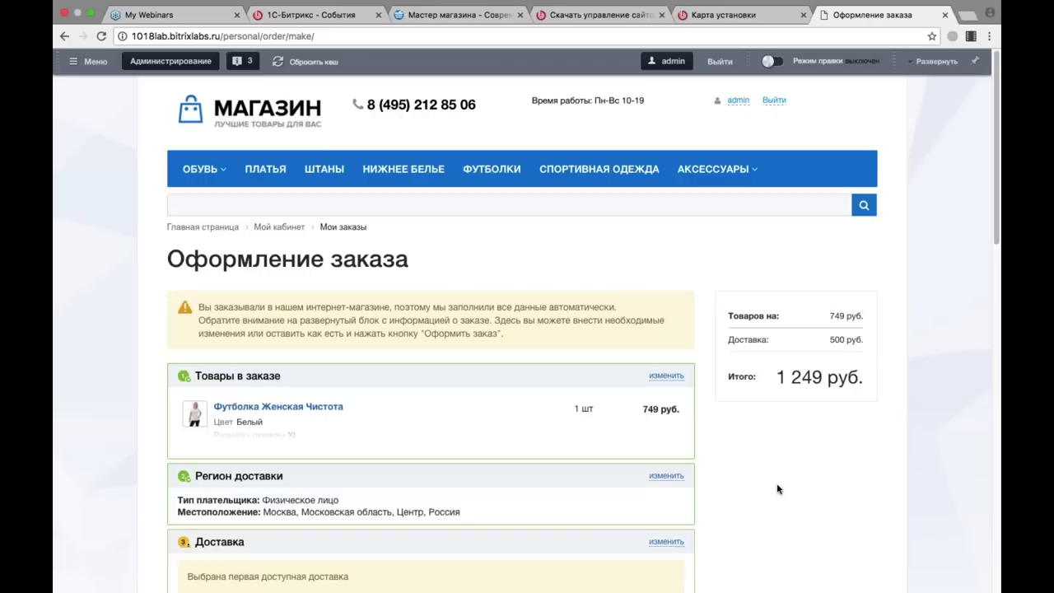
scroll(776, 488, down, 10)
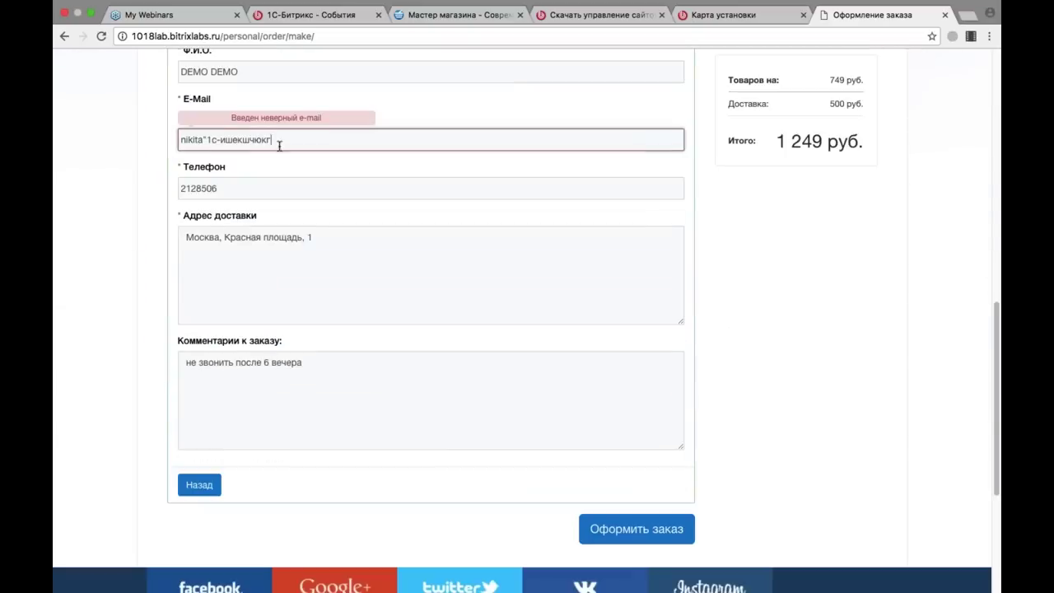
drag(304, 141, 207, 139)
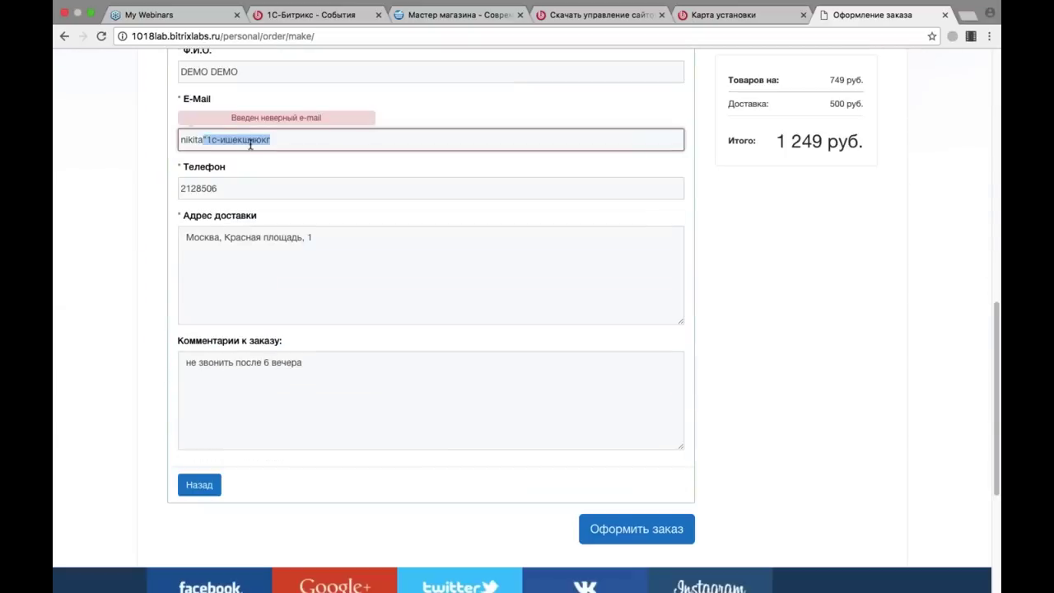
click(637, 528)
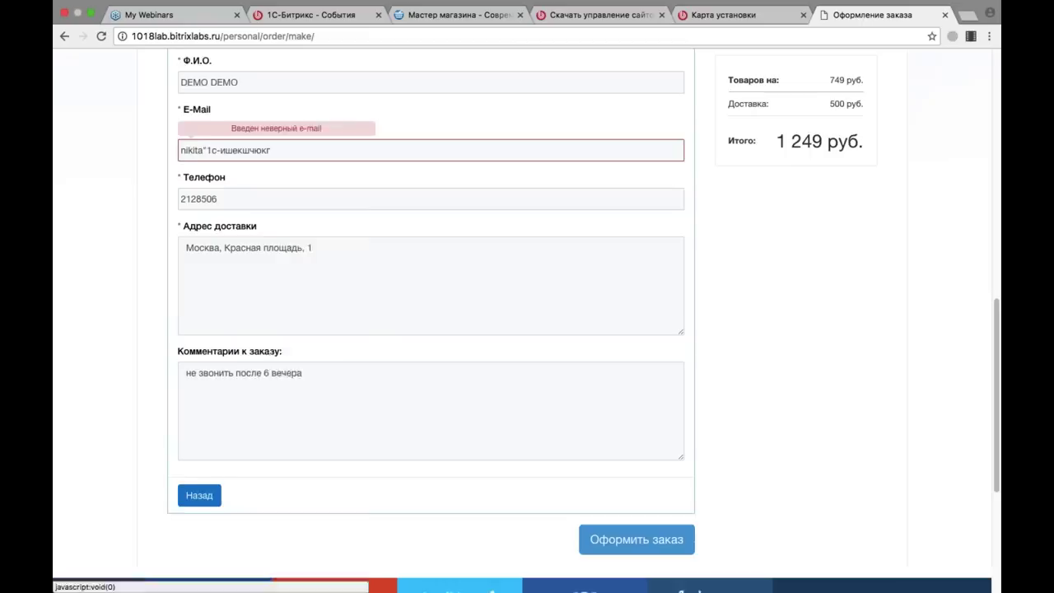
- Retype the whole buyer e-mail address correctly and place the order
drag(280, 156, 153, 158)
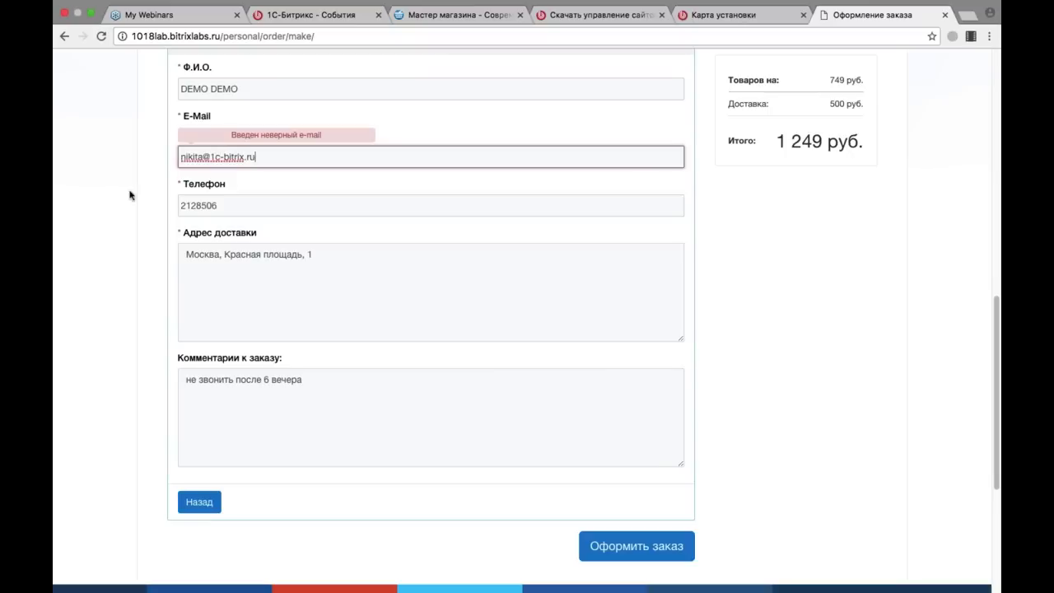
click(231, 186)
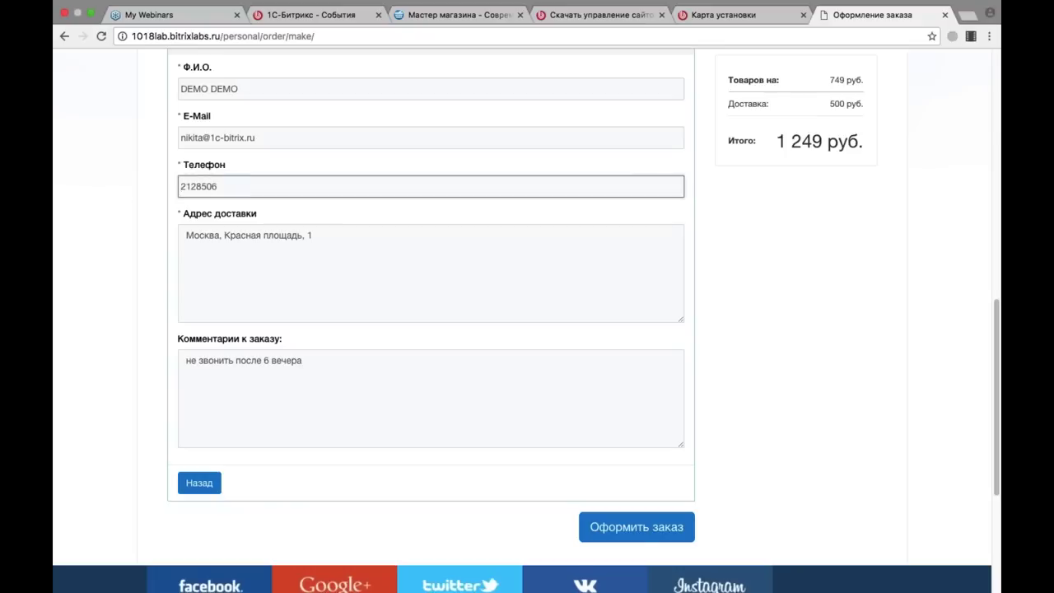
click(636, 527)
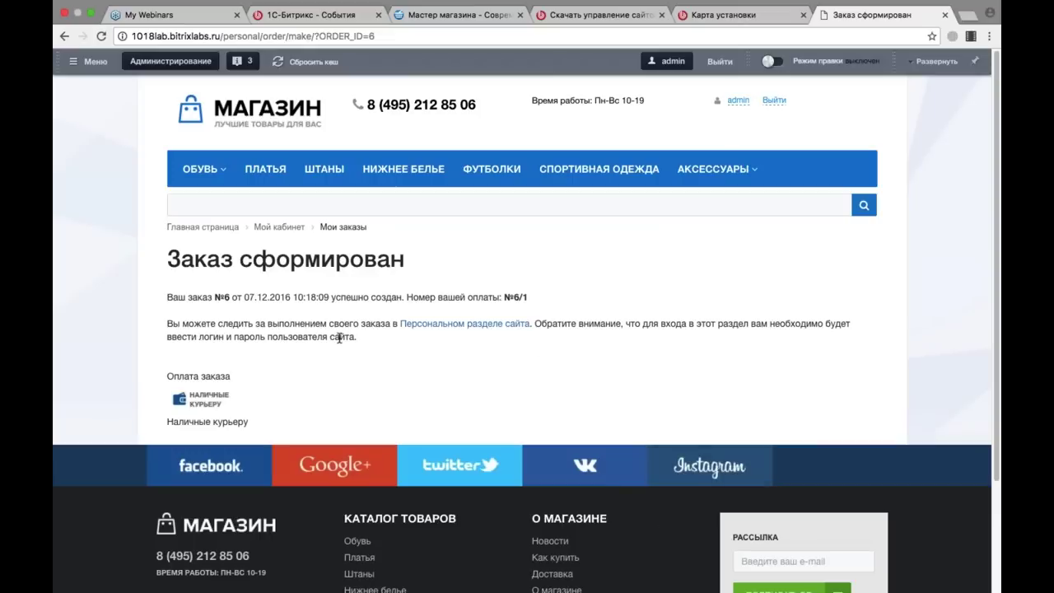
- Browse Мои заказы in the personal section, then return to the МАГАЗИН home page
click(434, 328)
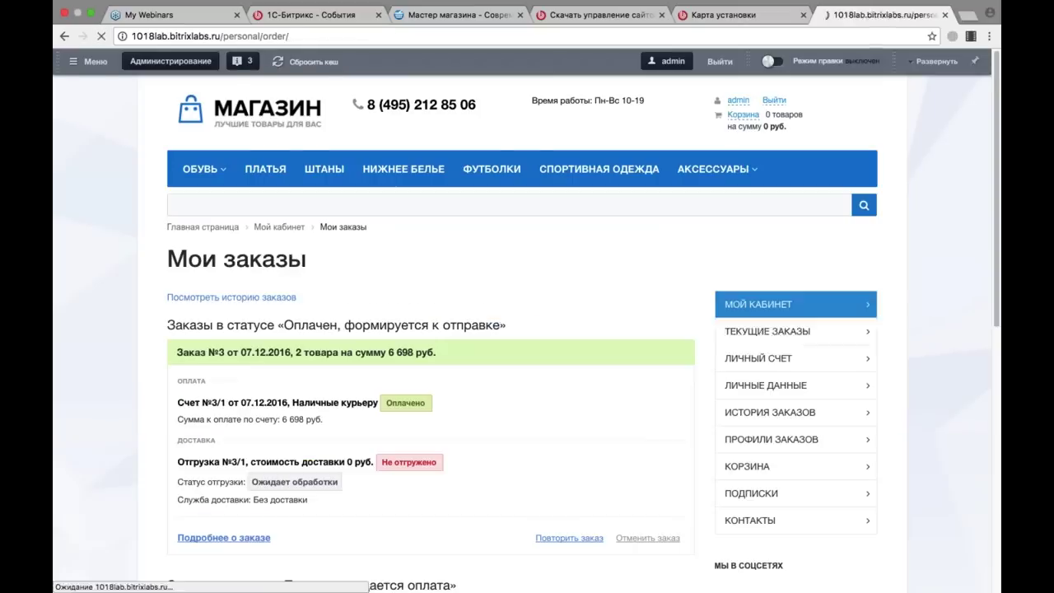
scroll(426, 264, down, 5)
scroll(453, 336, down, 1)
scroll(458, 336, down, 6)
scroll(633, 315, up, 8)
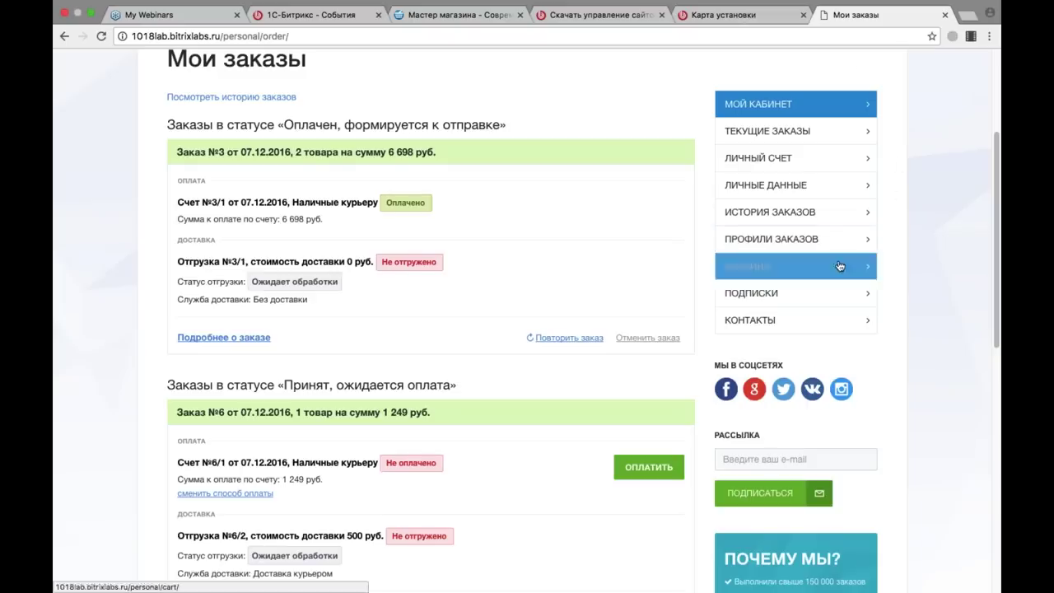
scroll(848, 123, up, 5)
click(250, 111)
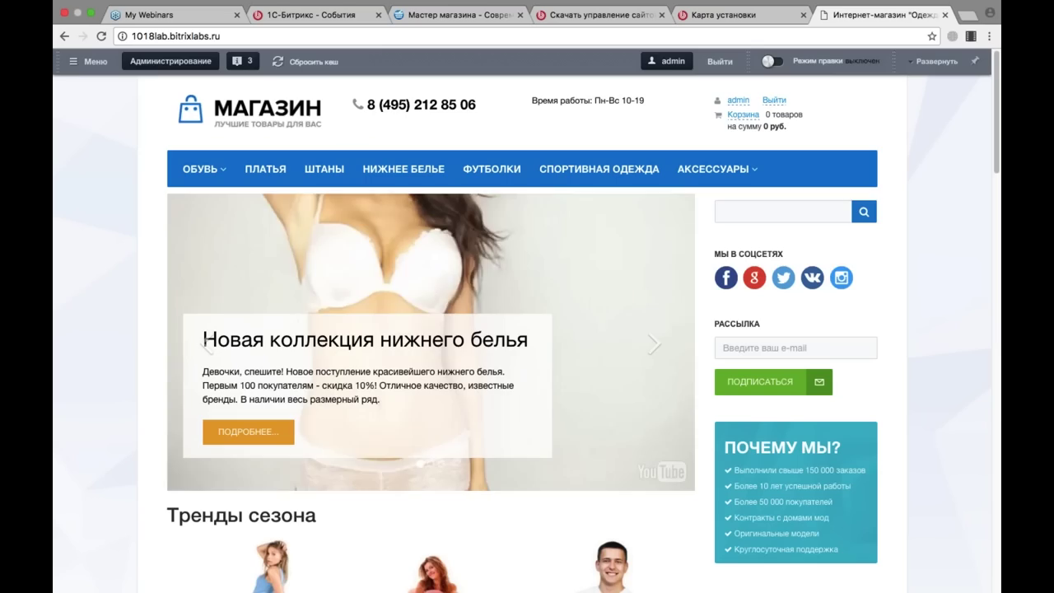
- Open Администрирование and close the Битрикс24 authorization prompt to reach Рабочий стол 1
click(172, 62)
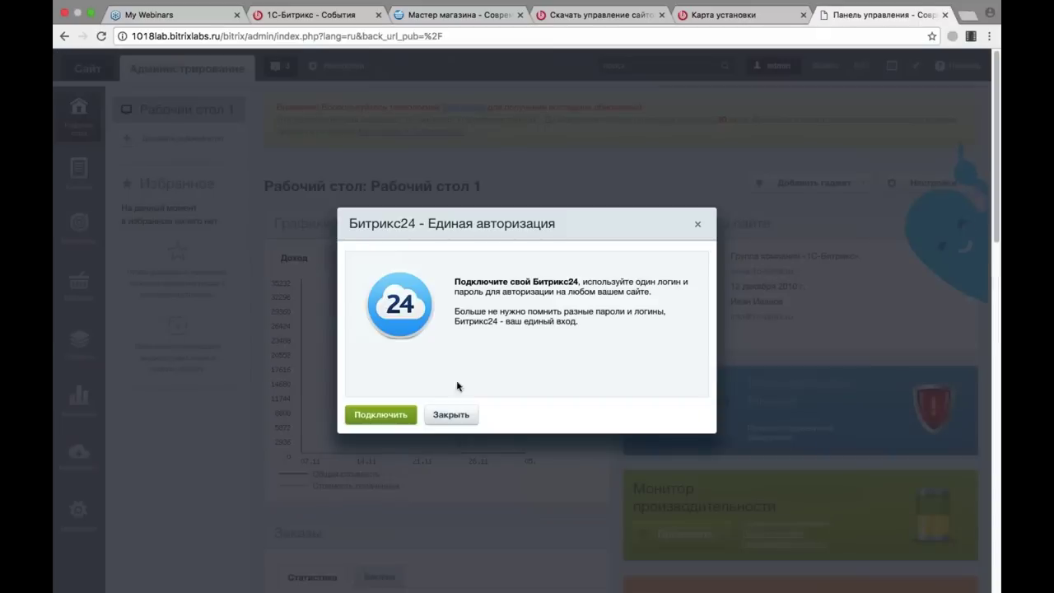
click(454, 414)
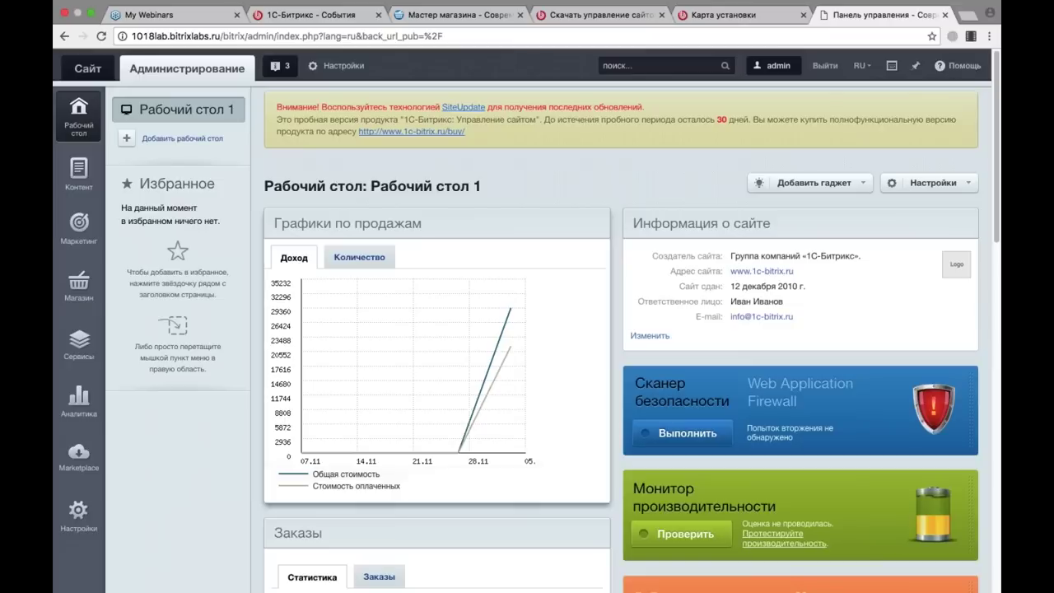
- Navigate Магазин > Одежда > Разделы > Платья to list its four dress products
click(88, 294)
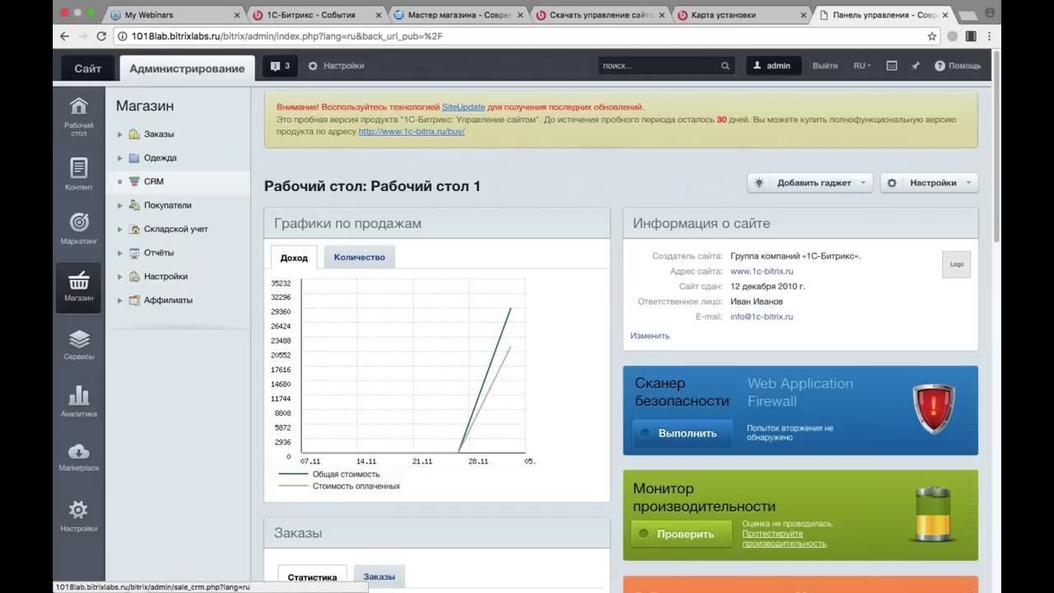
click(119, 160)
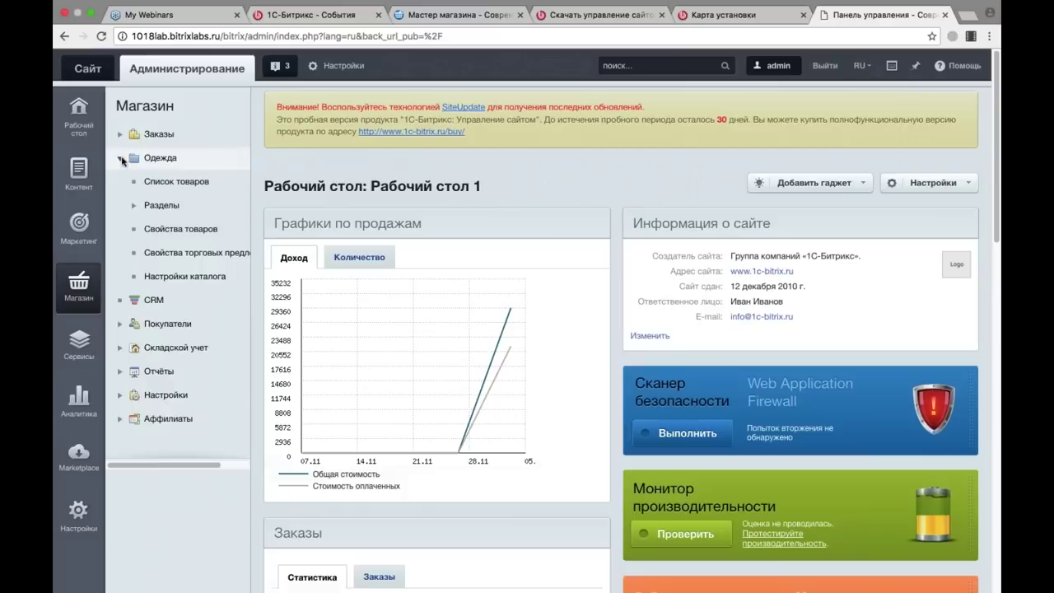
click(137, 207)
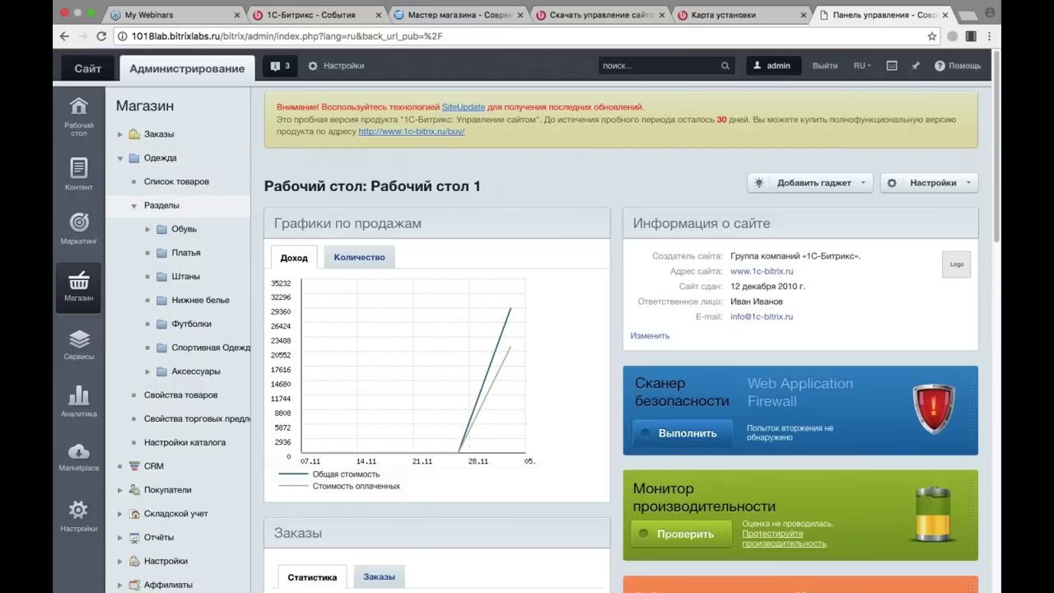
click(175, 255)
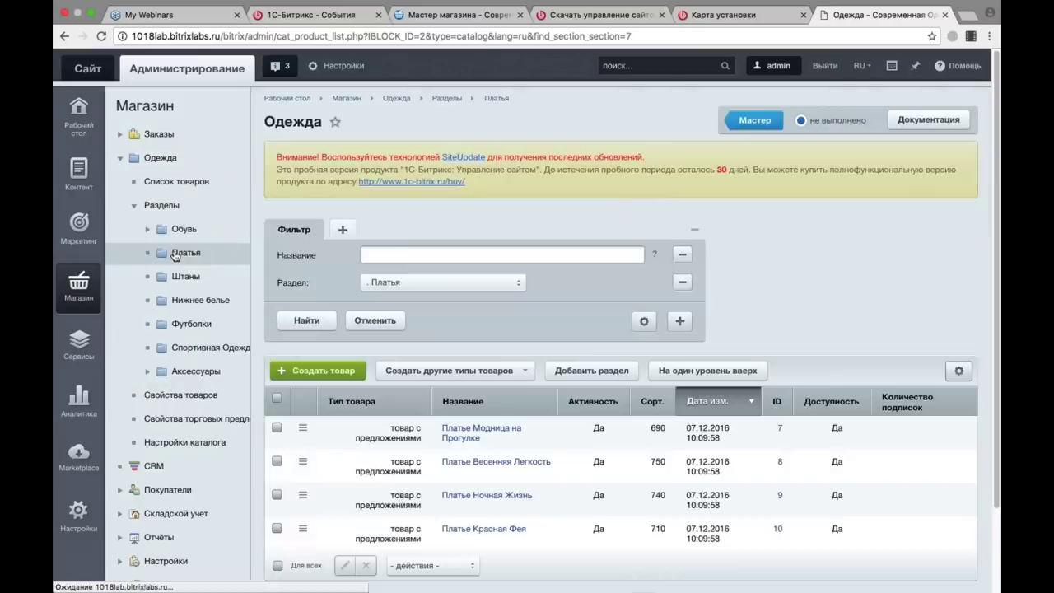
scroll(189, 258, down, 2)
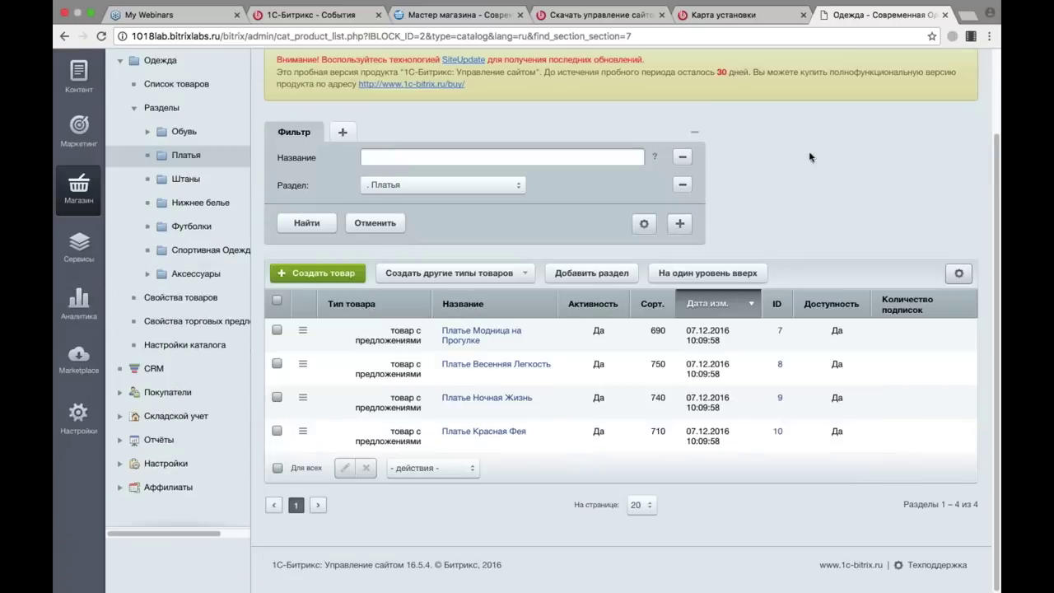
scroll(810, 158, up, 2)
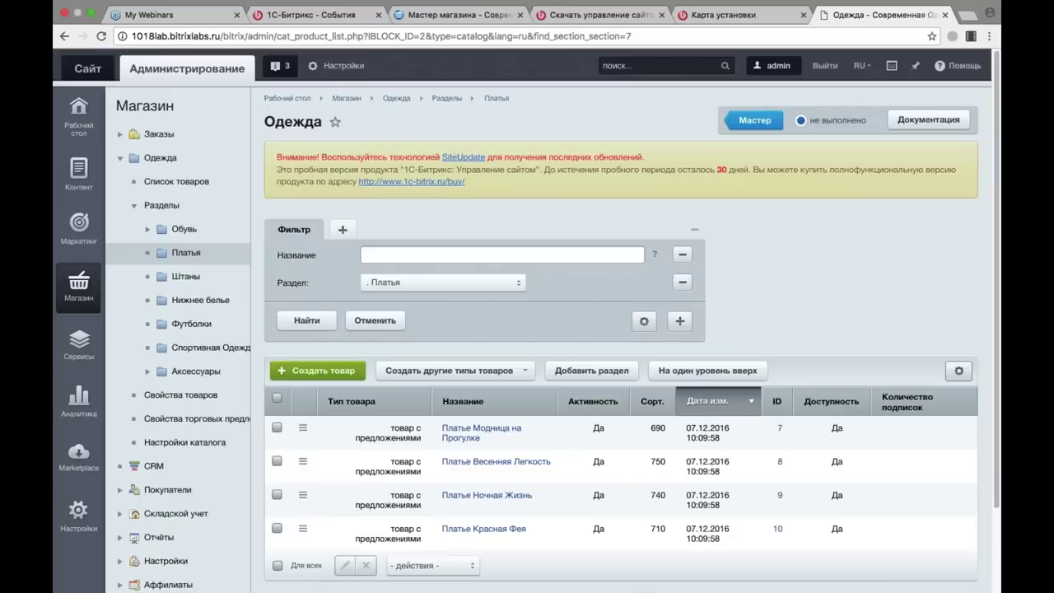
mouse_move(79, 226)
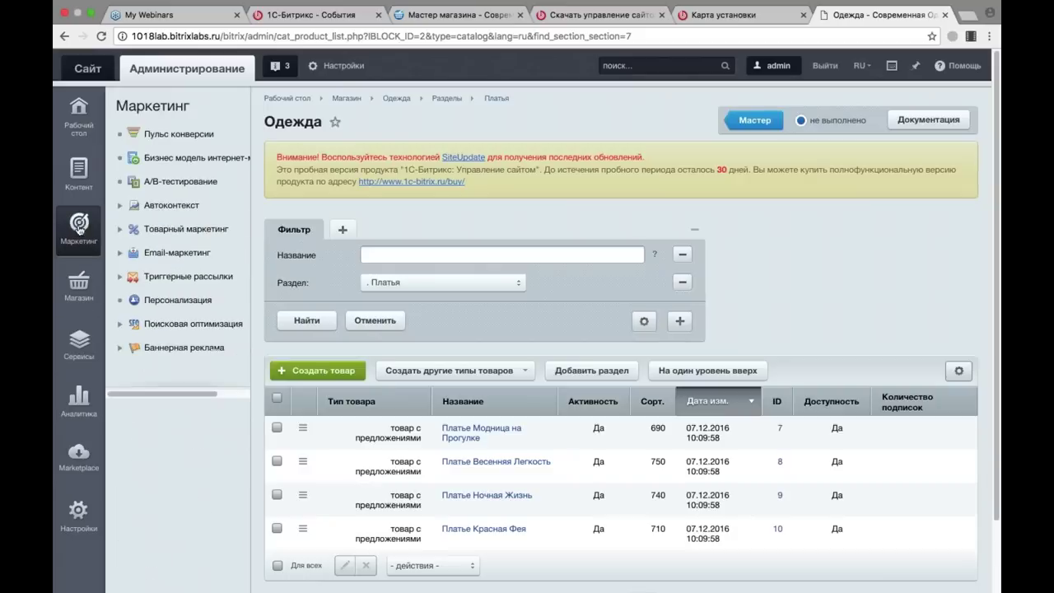
- Open A/B-тестирование with its Помощь panel and the А/В тестирование article in a new tab
click(206, 184)
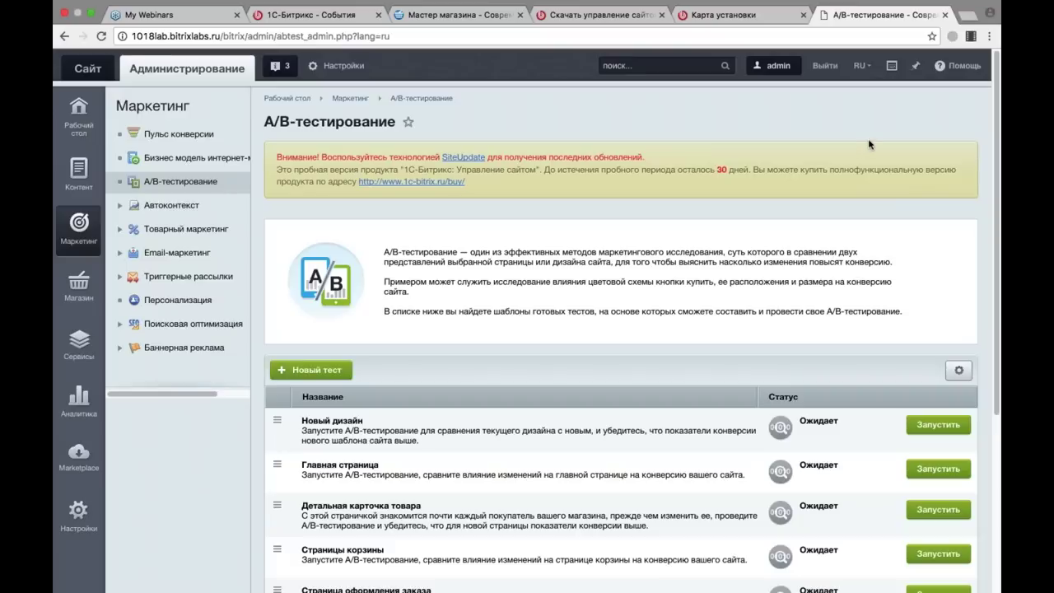
click(968, 73)
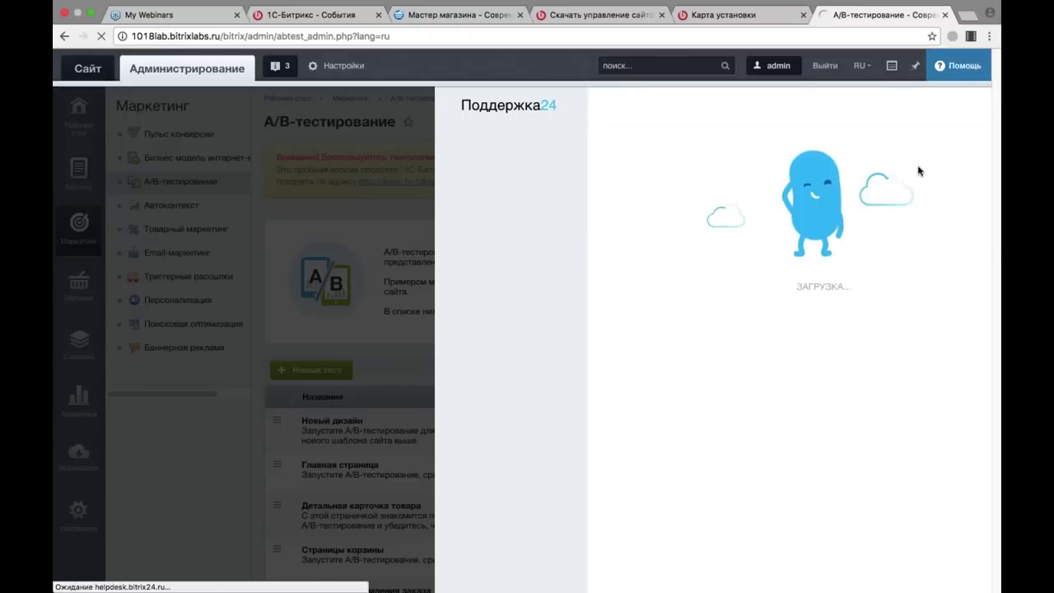
scroll(886, 214, down, 2)
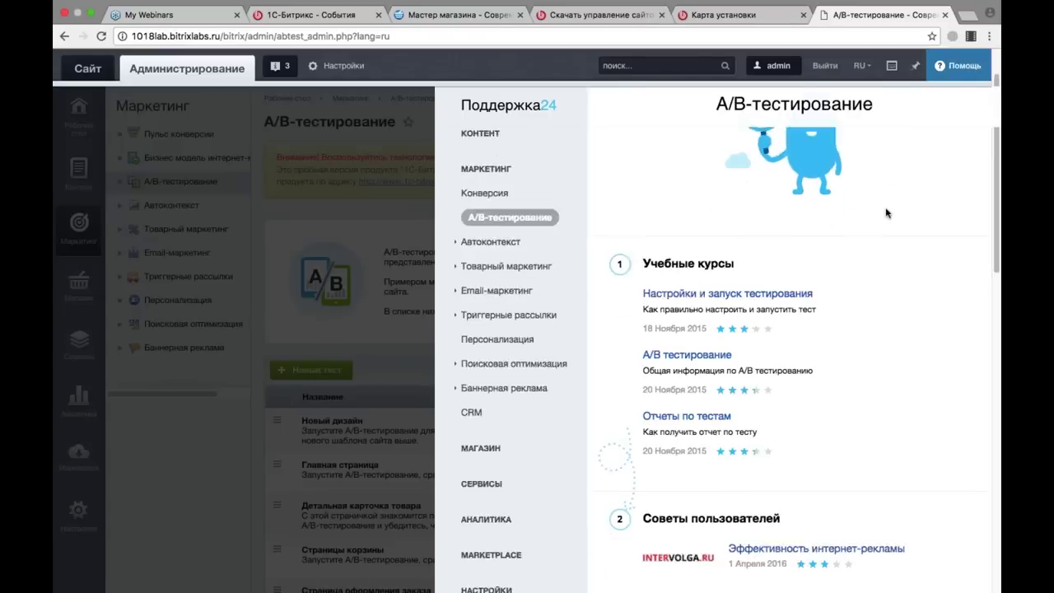
scroll(886, 213, down, 5)
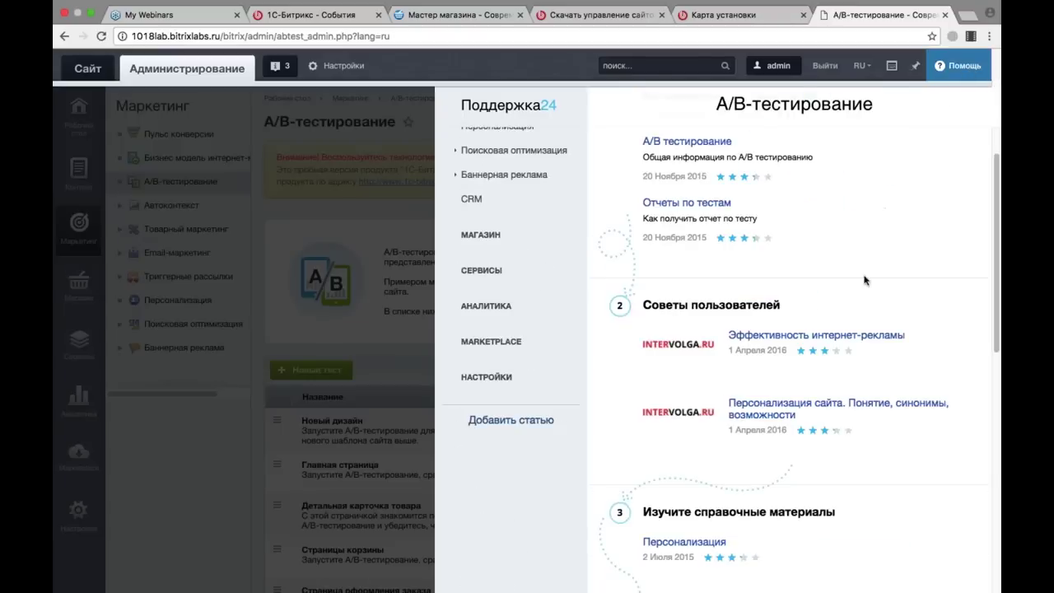
scroll(864, 278, down, 1)
scroll(897, 279, down, 6)
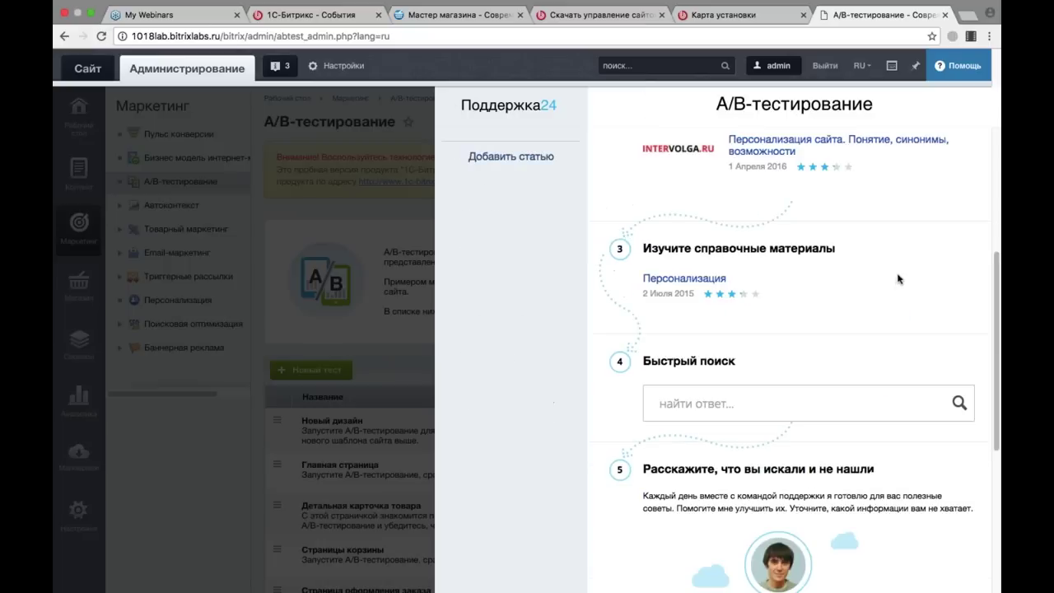
scroll(815, 282, up, 12)
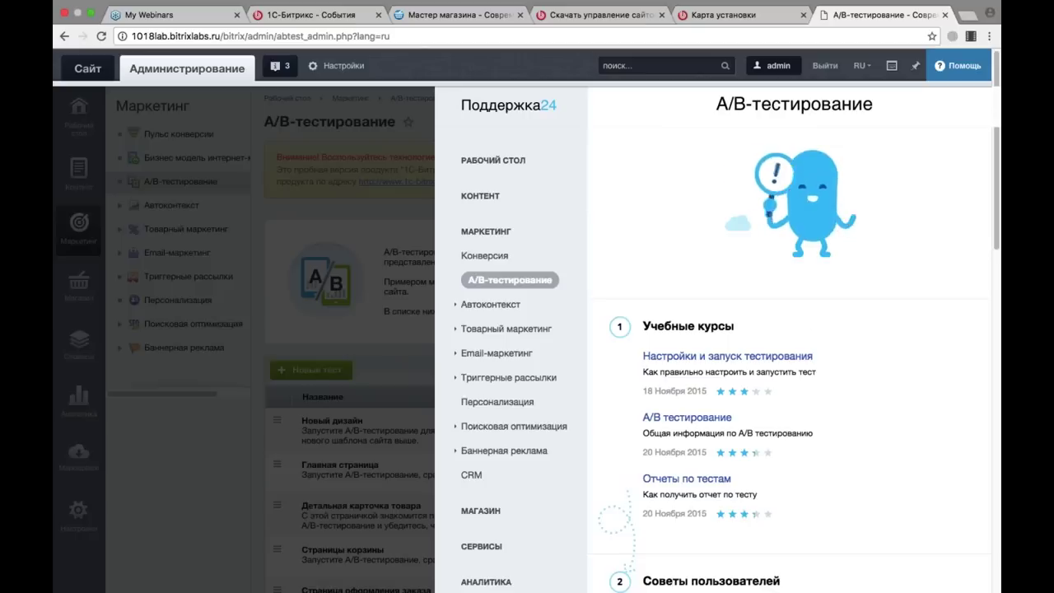
right_click(691, 420)
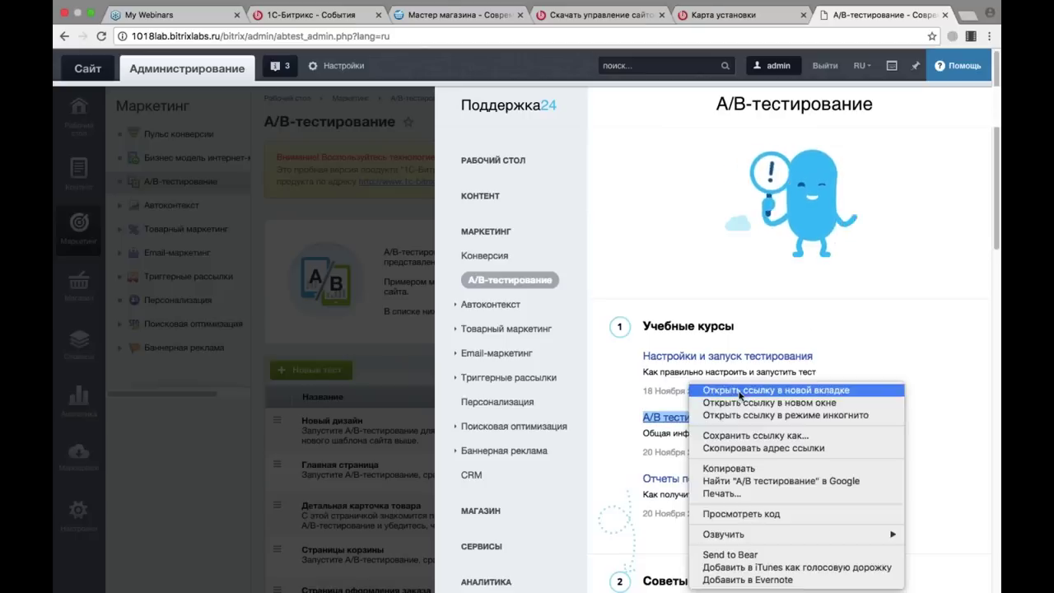
click(739, 391)
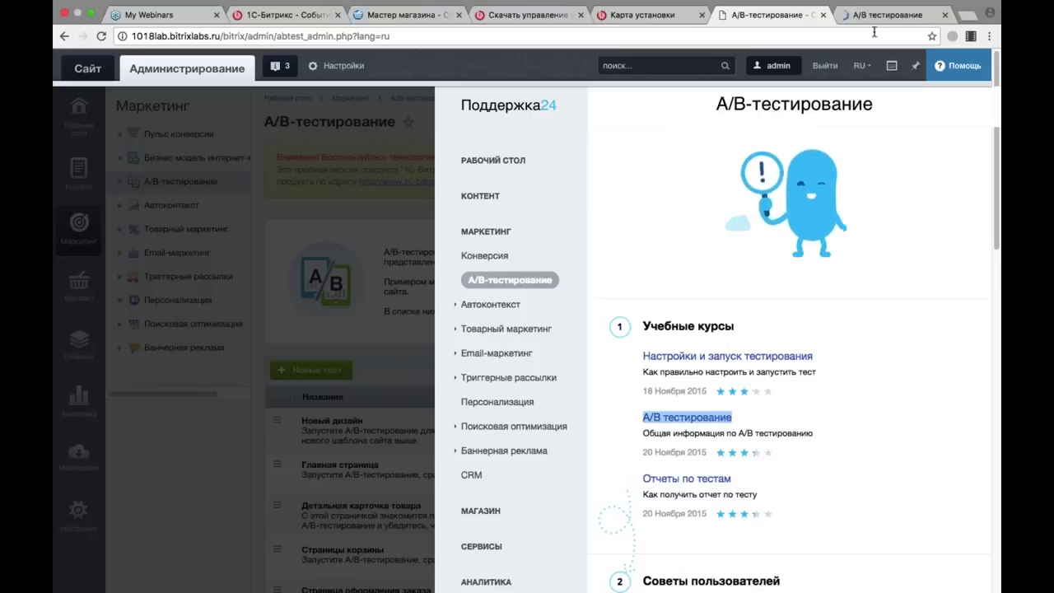
- Read the 'Настройки и запуск тестирования' course lesson, then return to the admin tab
click(877, 16)
scroll(843, 201, down, 7)
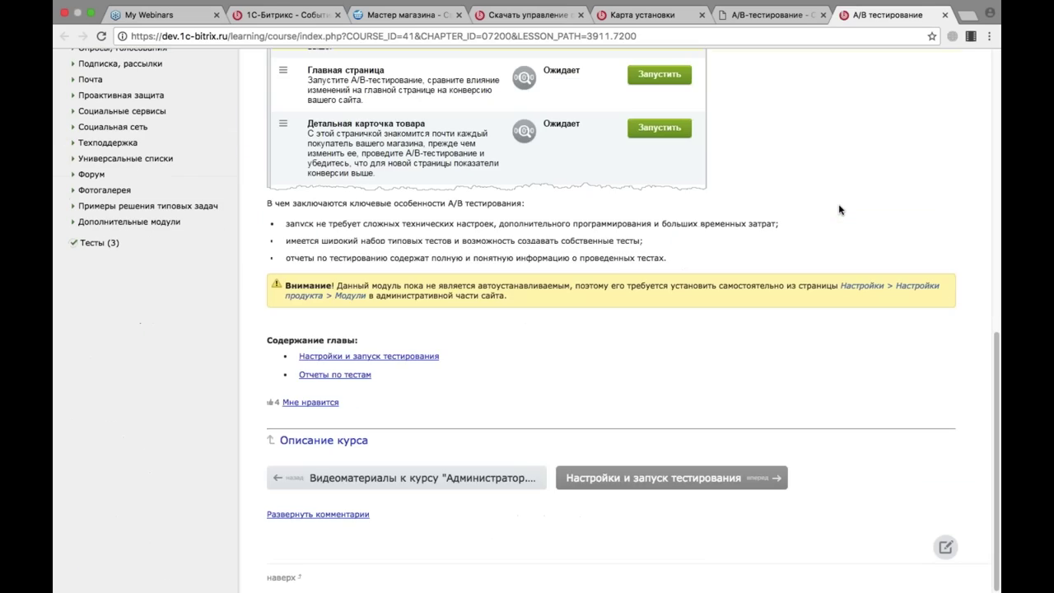
click(376, 358)
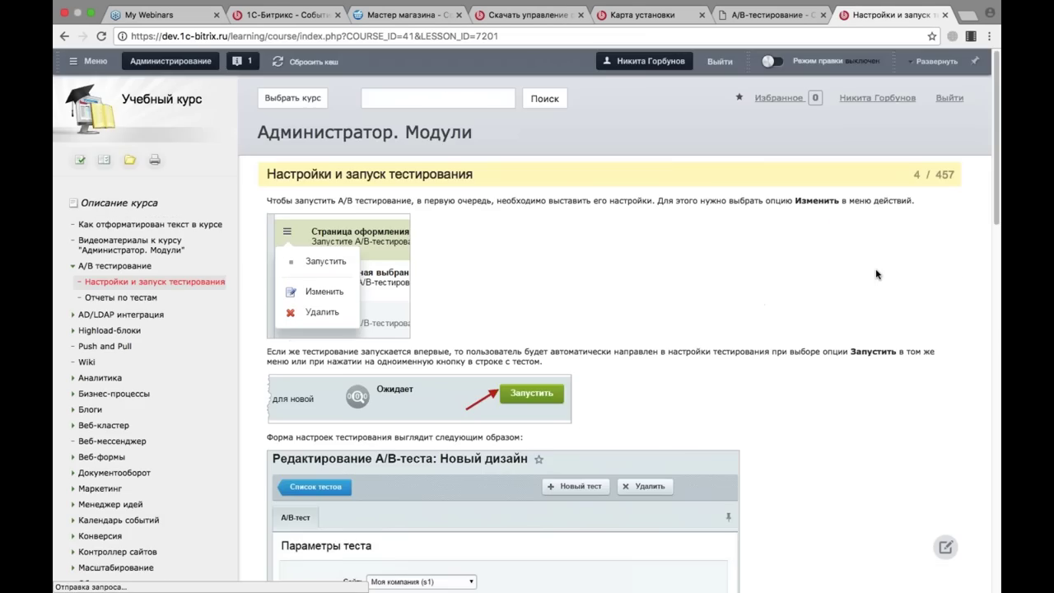
scroll(876, 291, down, 8)
scroll(874, 271, down, 5)
scroll(873, 270, up, 13)
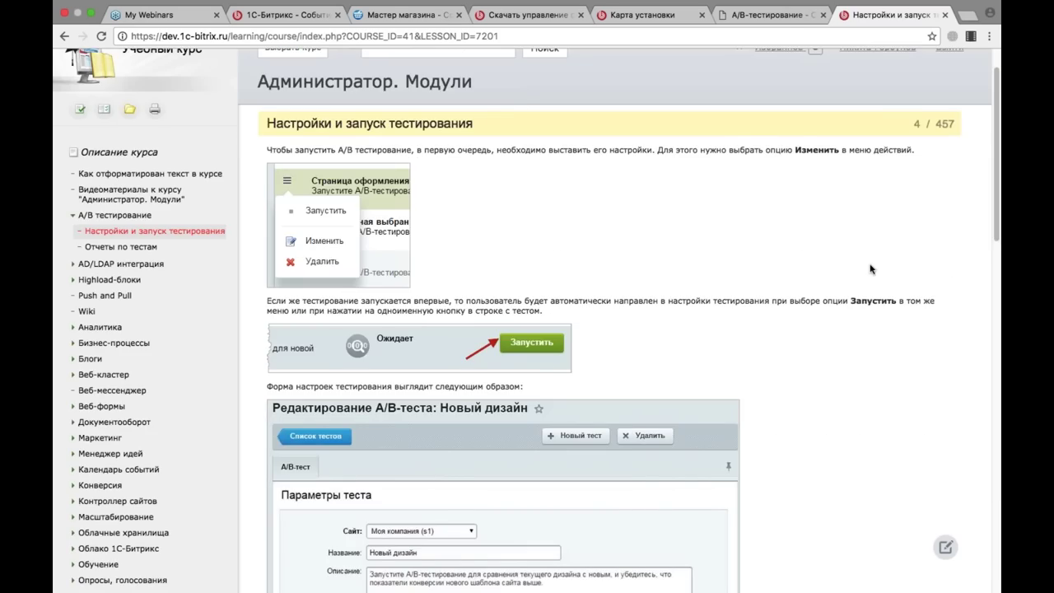
click(786, 18)
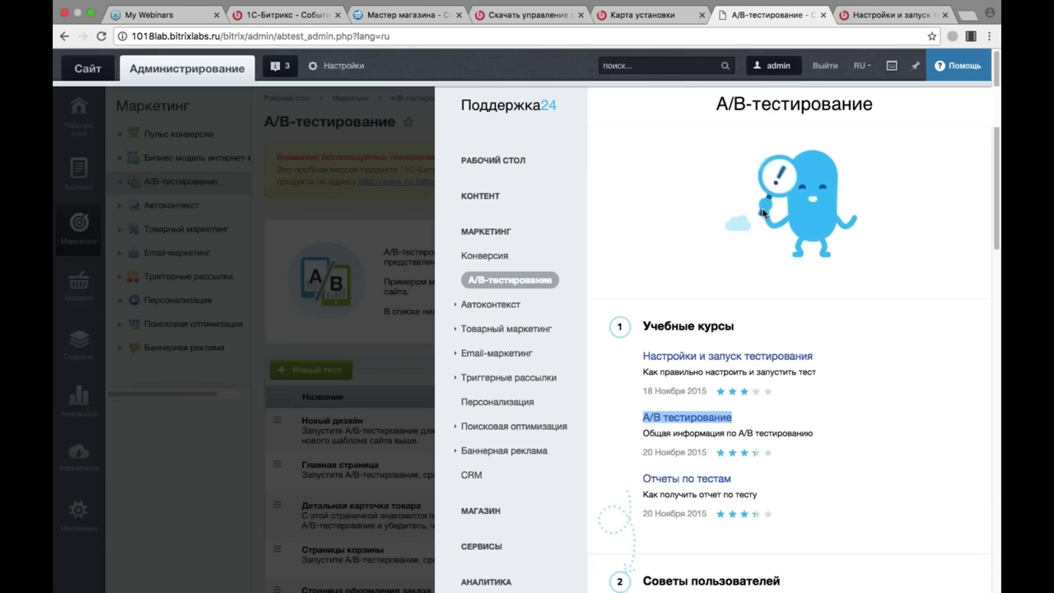
- Close Поддержка24, collapse Одежда and open Магазин > Настройки > Мастер магазина
click(419, 161)
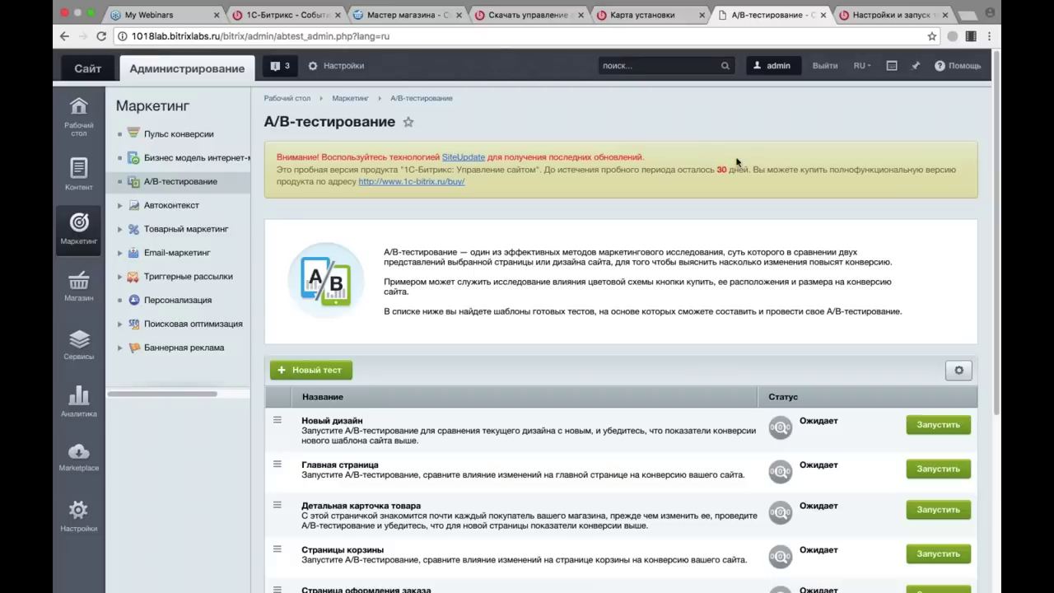
scroll(751, 163, down, 2)
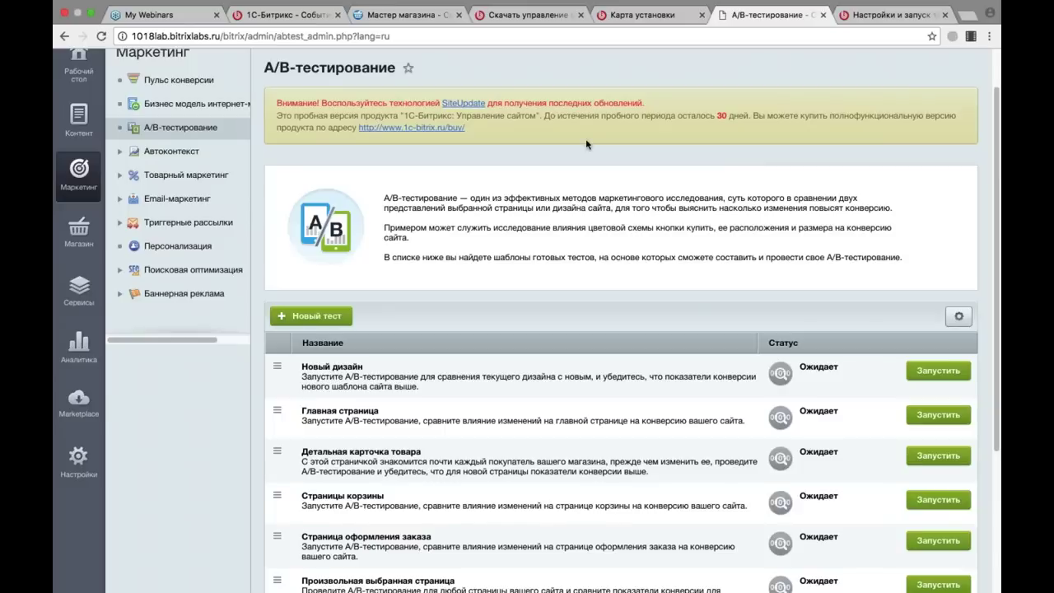
scroll(586, 138, up, 2)
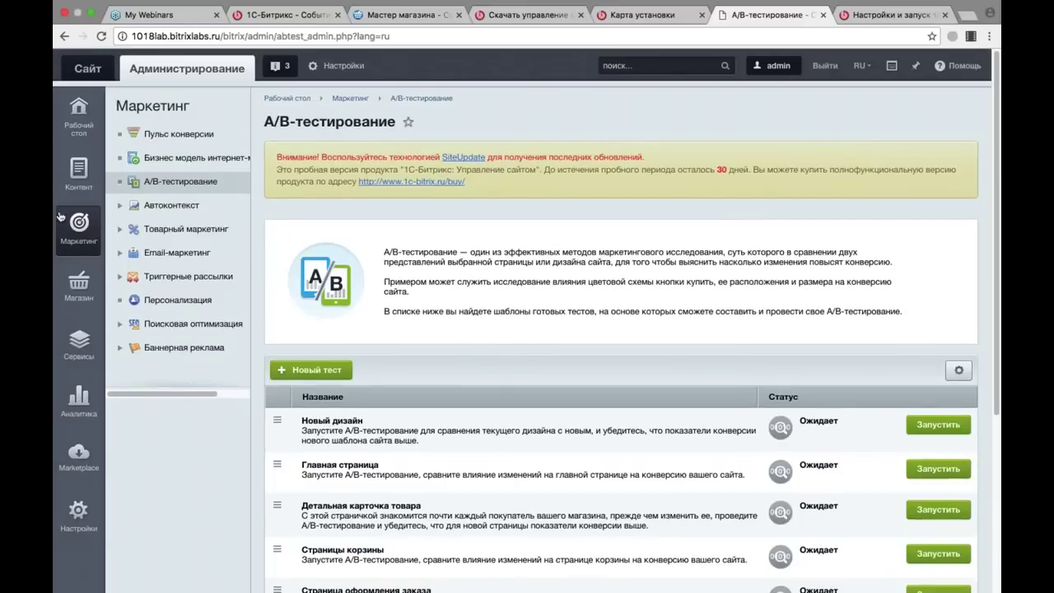
click(78, 285)
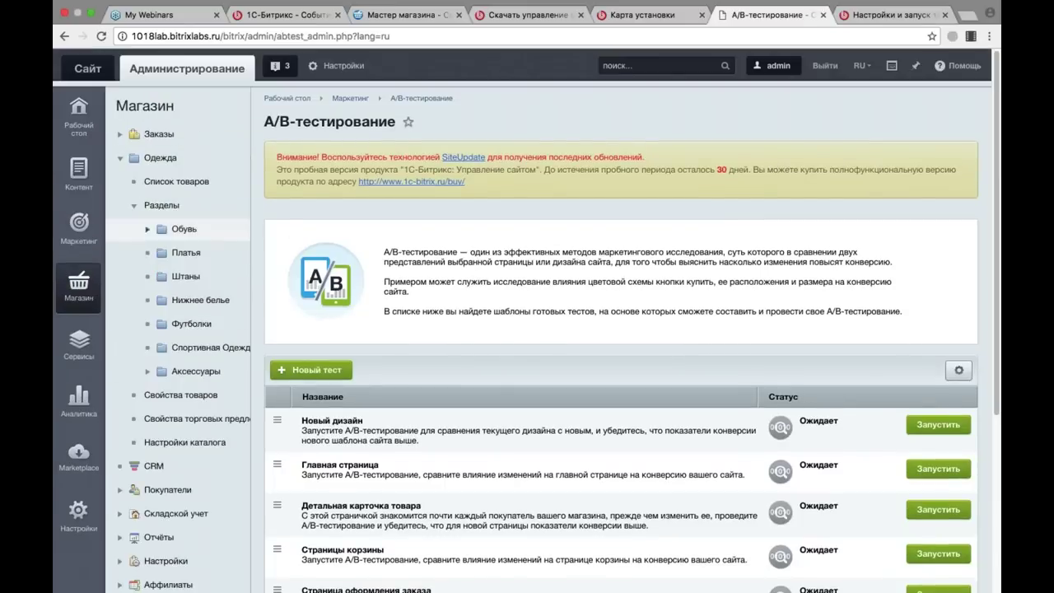
click(120, 158)
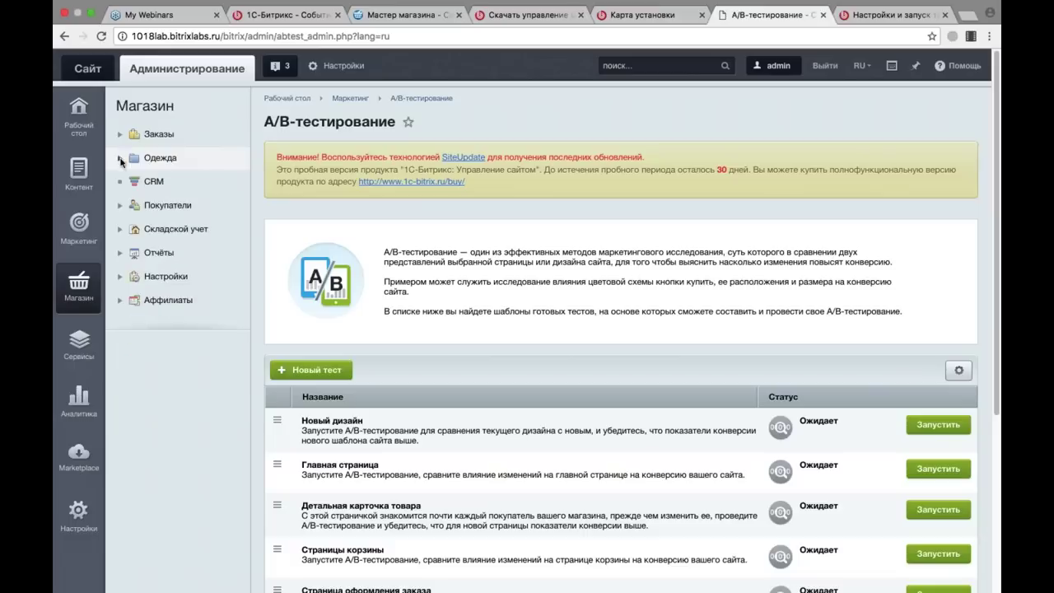
click(120, 277)
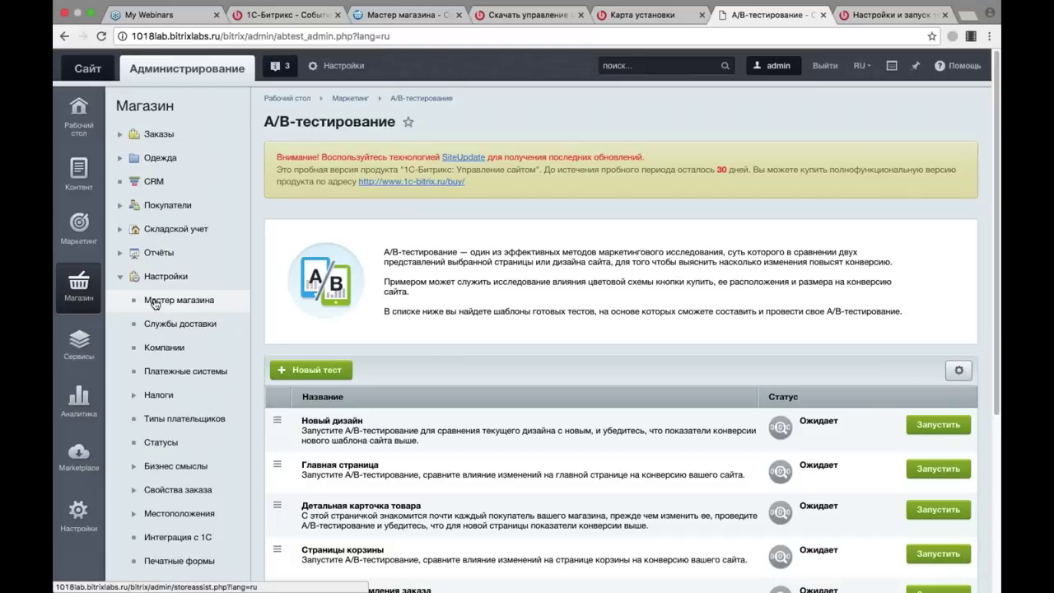
click(154, 303)
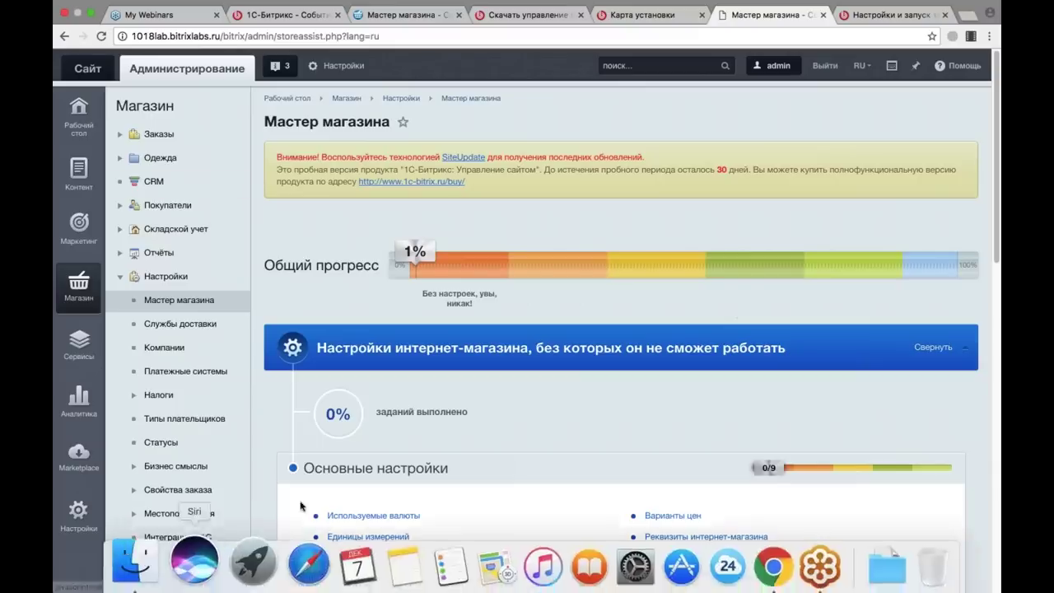
- Expand the wizard's open-store daily work and store maintenance task sections
scroll(767, 271, down, 1)
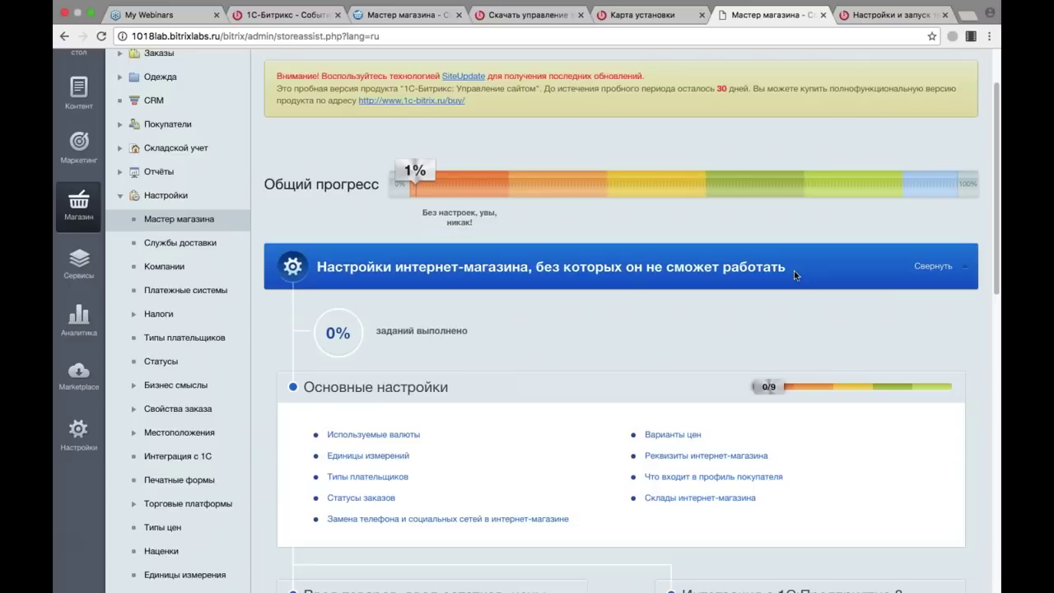
scroll(815, 273, down, 4)
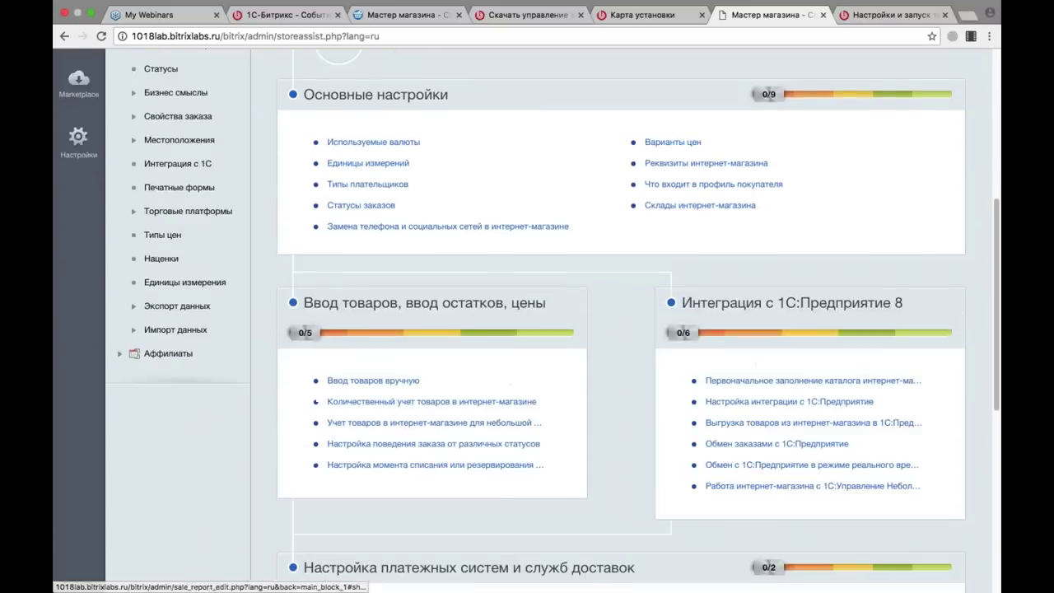
scroll(637, 332, down, 5)
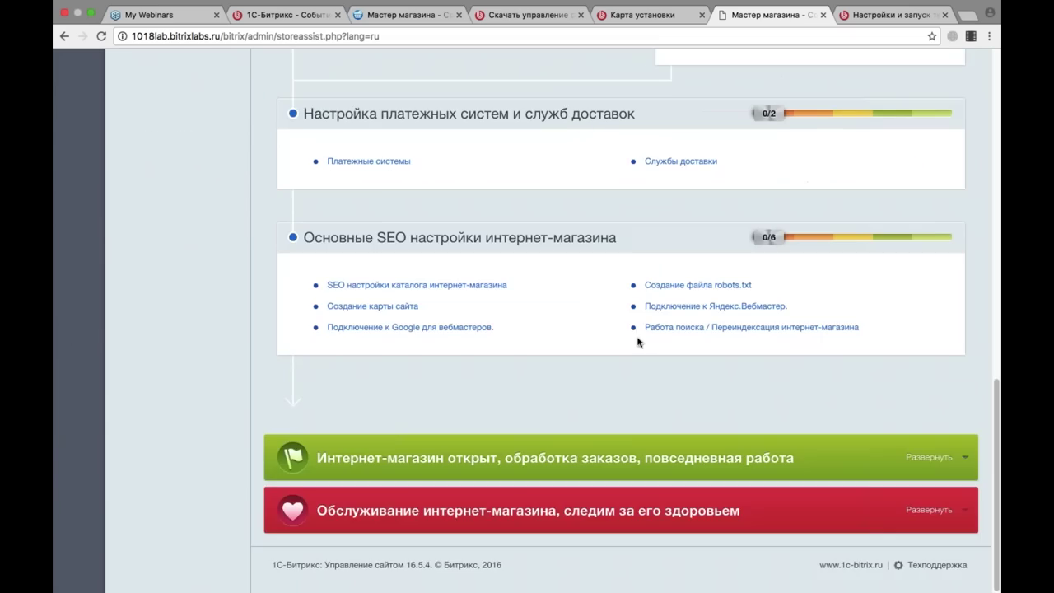
click(774, 463)
scroll(661, 456, down, 10)
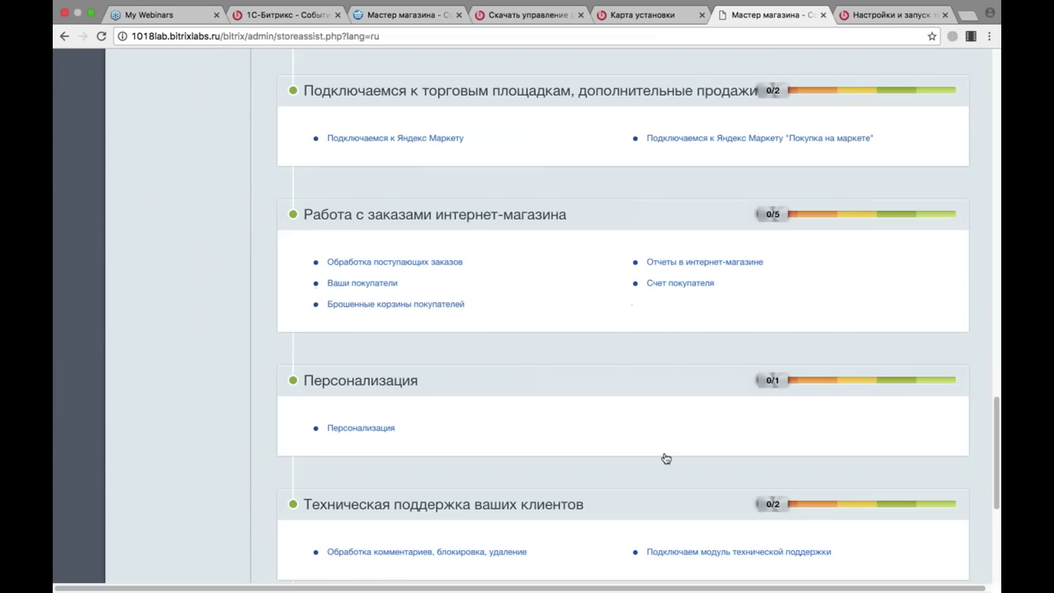
scroll(667, 461, down, 4)
click(651, 512)
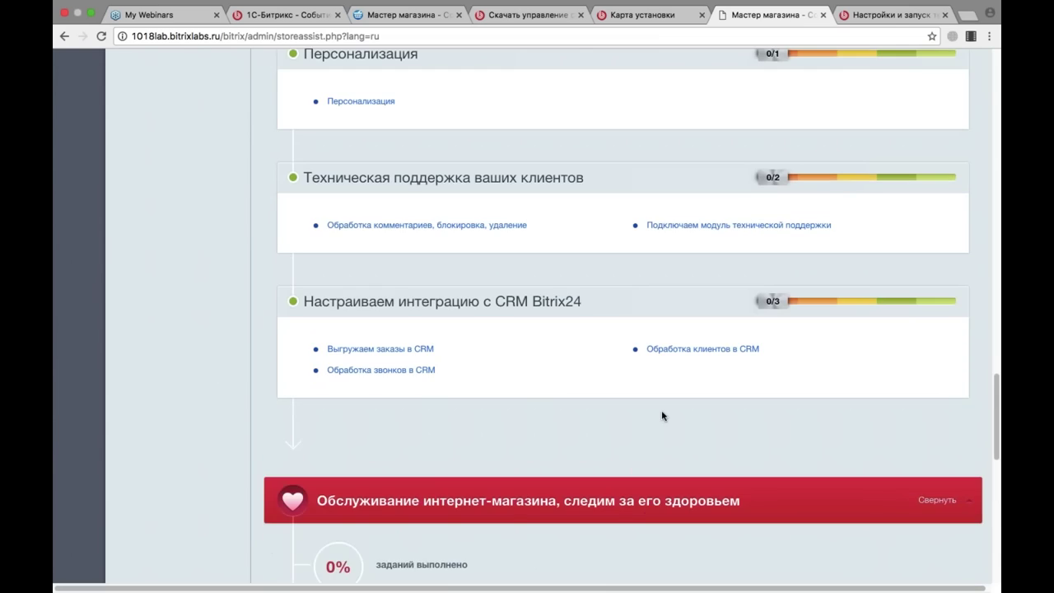
- Open the Используемые валюты task in a new browser tab
scroll(668, 387, down, 7)
scroll(667, 395, up, 15)
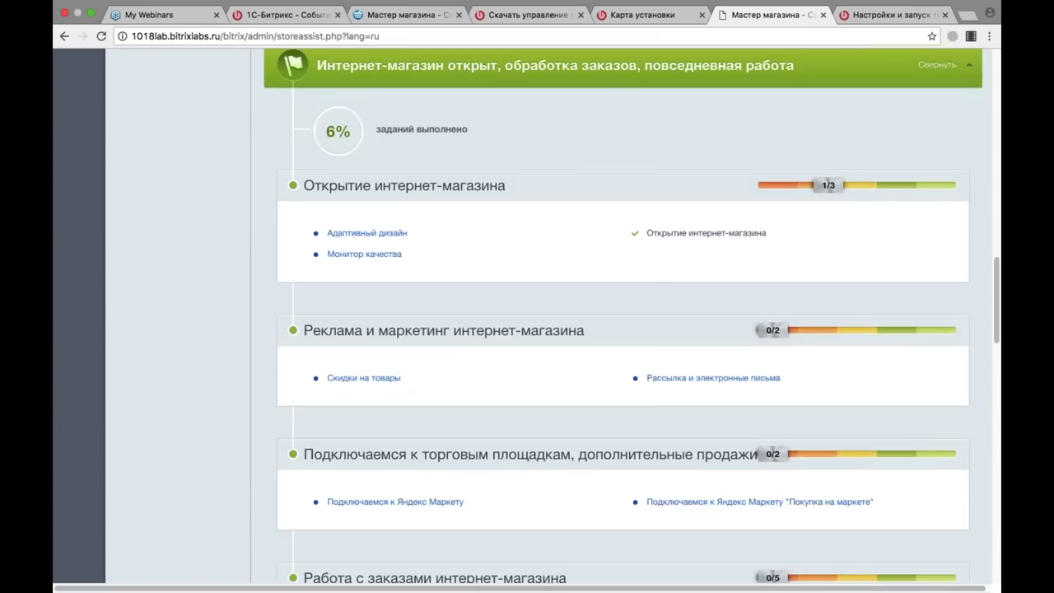
scroll(667, 403, up, 6)
scroll(667, 403, down, 2)
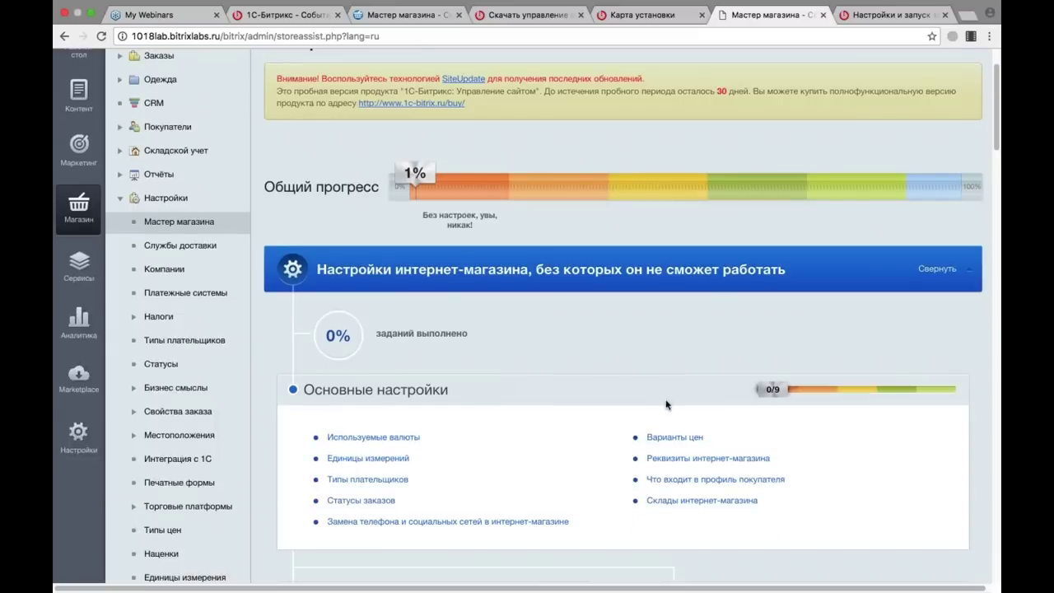
scroll(667, 405, down, 3)
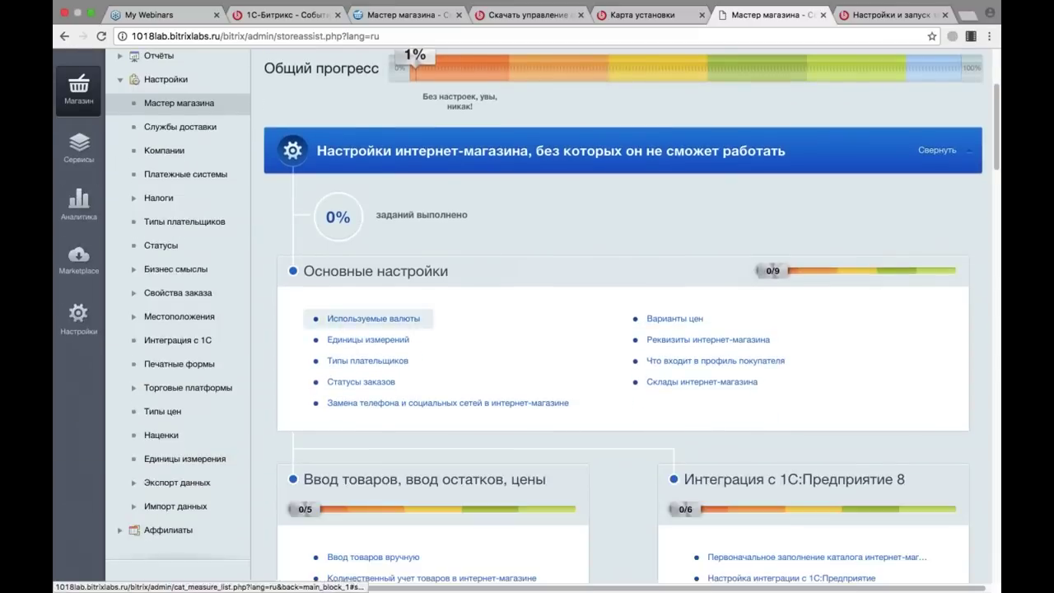
scroll(458, 284, down, 5)
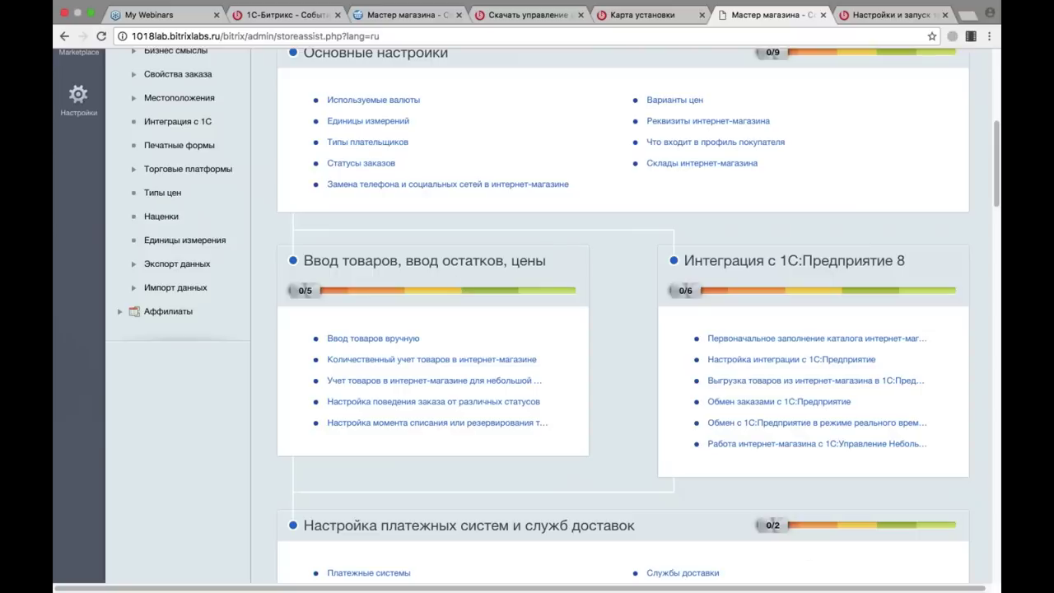
scroll(627, 400, down, 2)
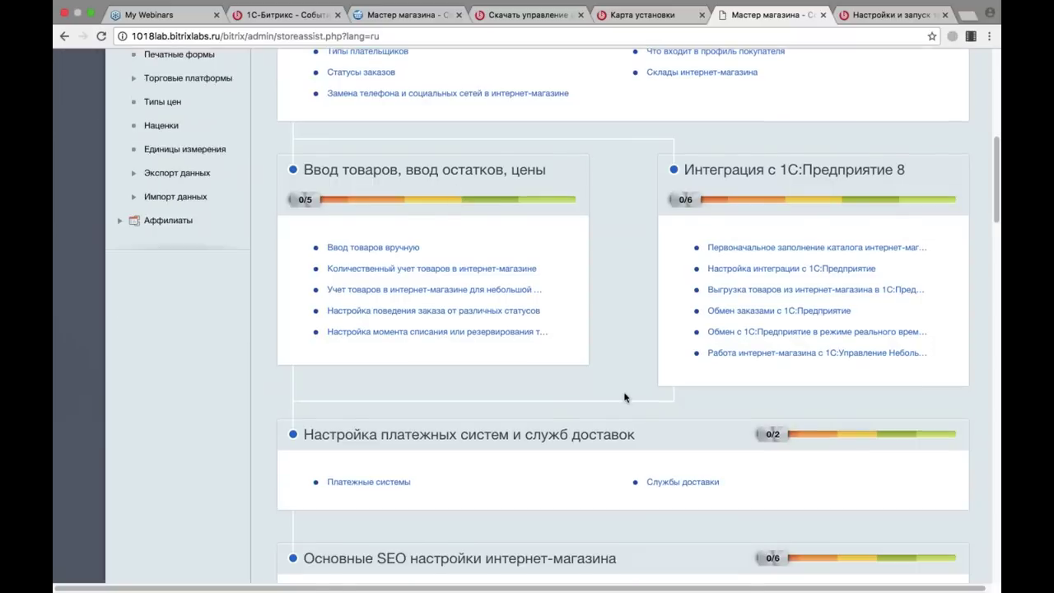
scroll(624, 397, down, 3)
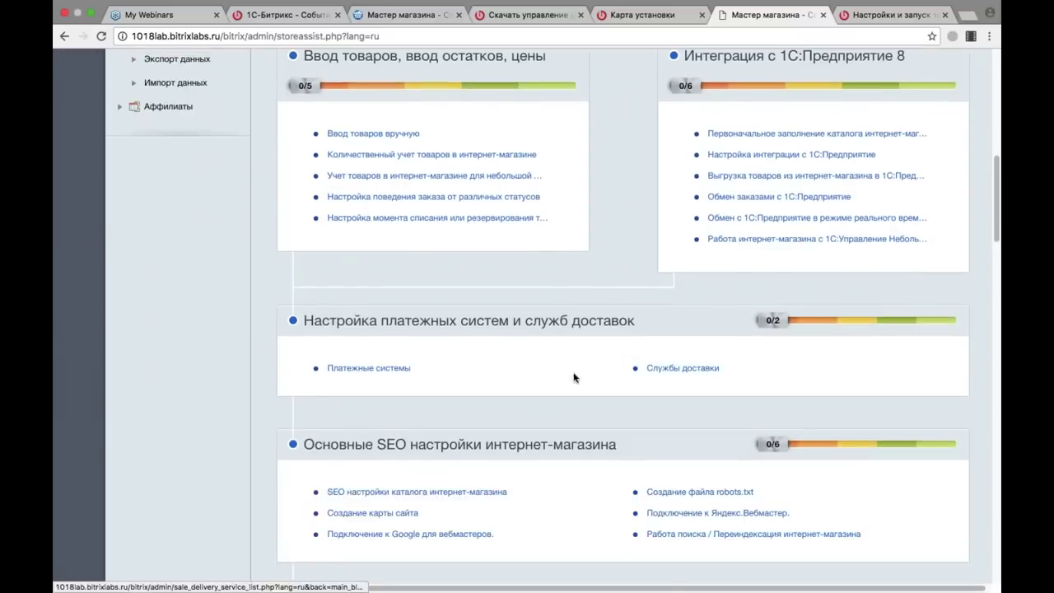
scroll(576, 389, up, 15)
scroll(582, 382, down, 6)
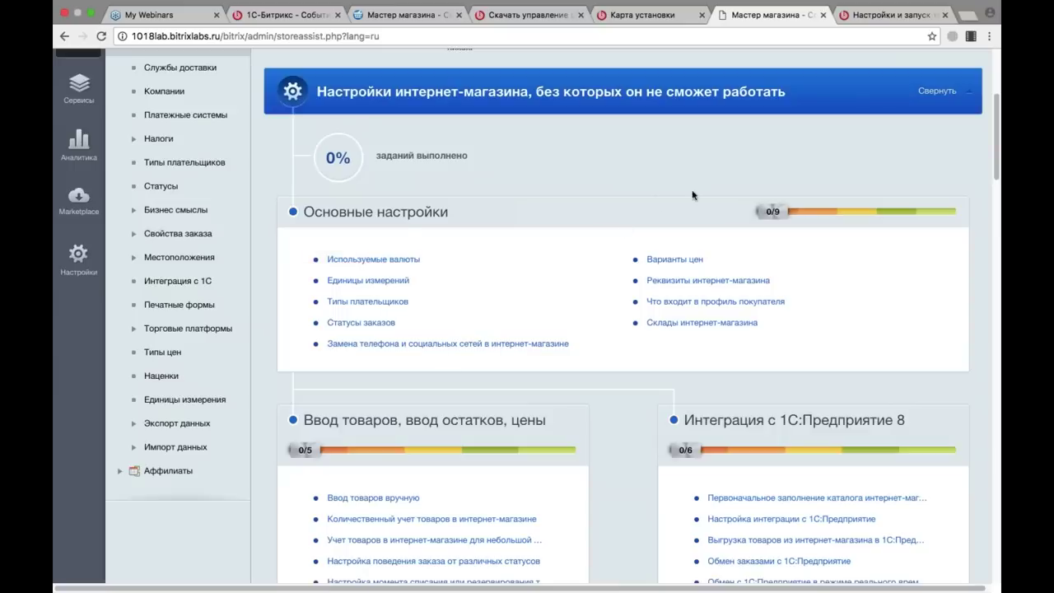
right_click(374, 261)
click(387, 260)
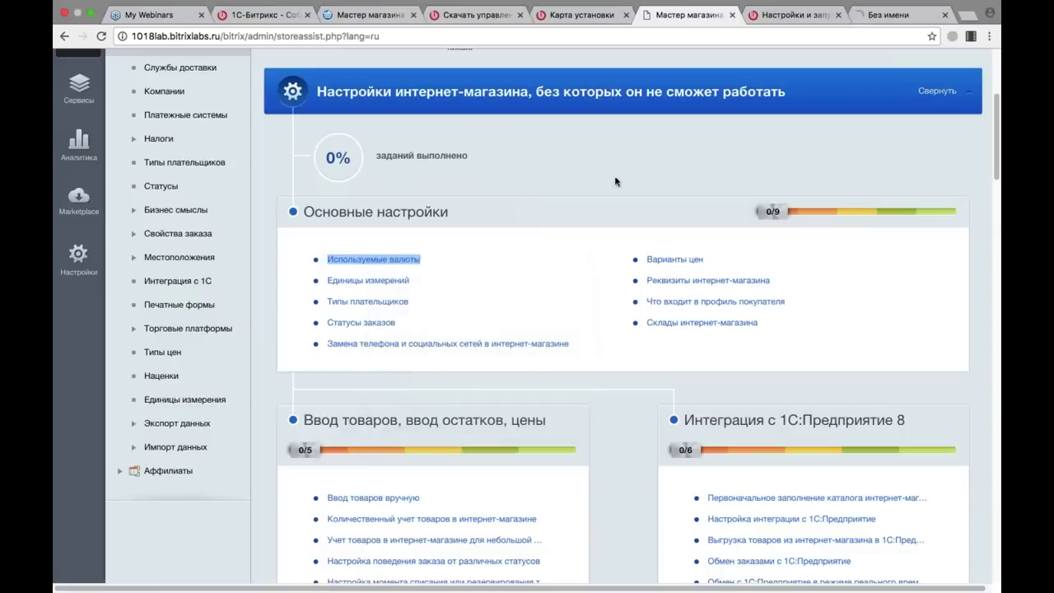
- Close the course lesson tab and inspect the USD currency's default exchange rate
click(794, 15)
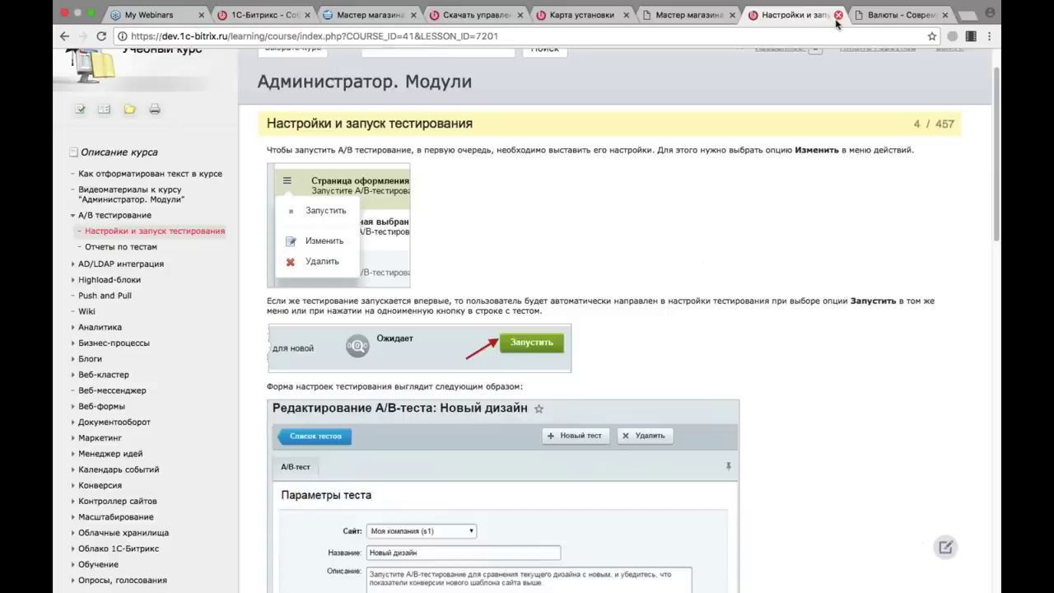
click(838, 15)
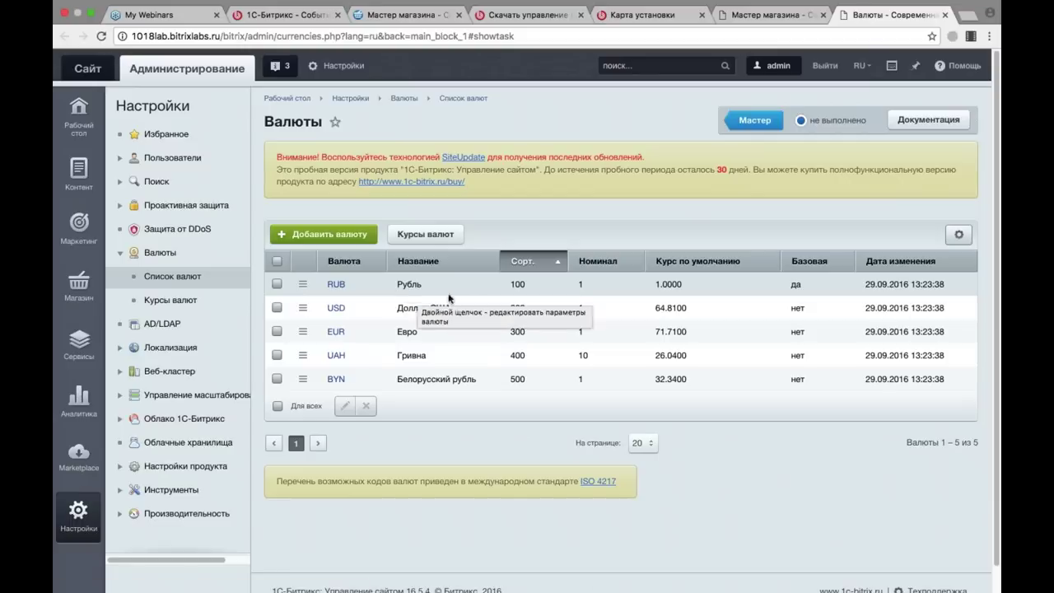
click(340, 312)
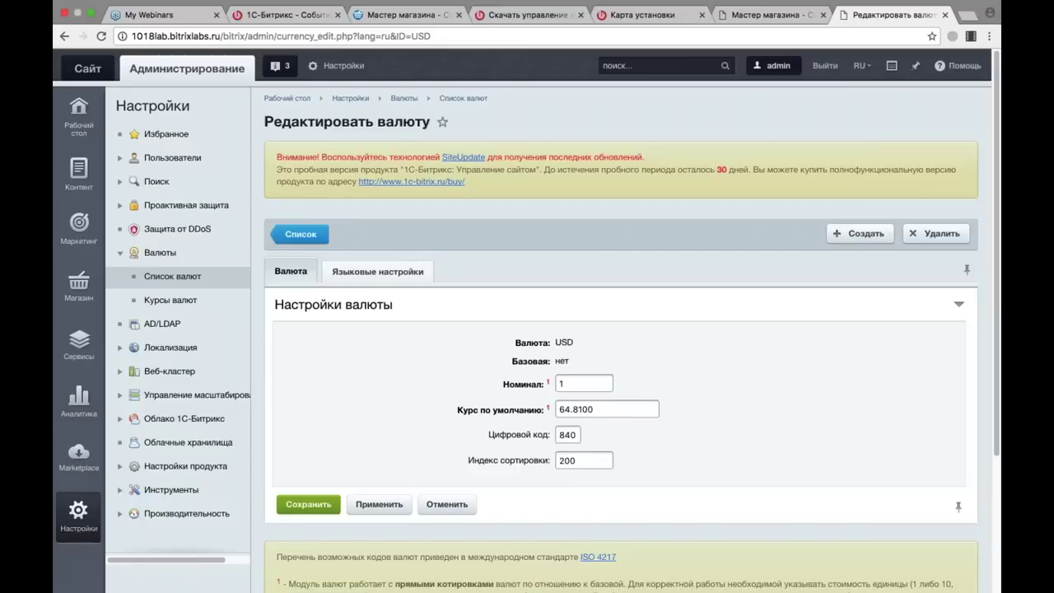
drag(593, 409, 563, 409)
click(595, 409)
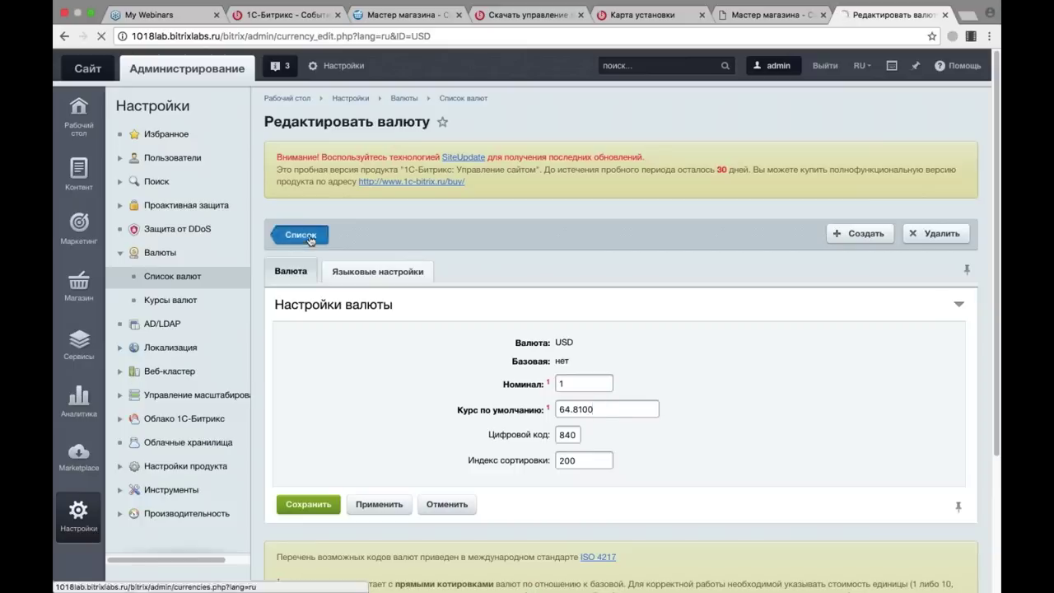
click(307, 238)
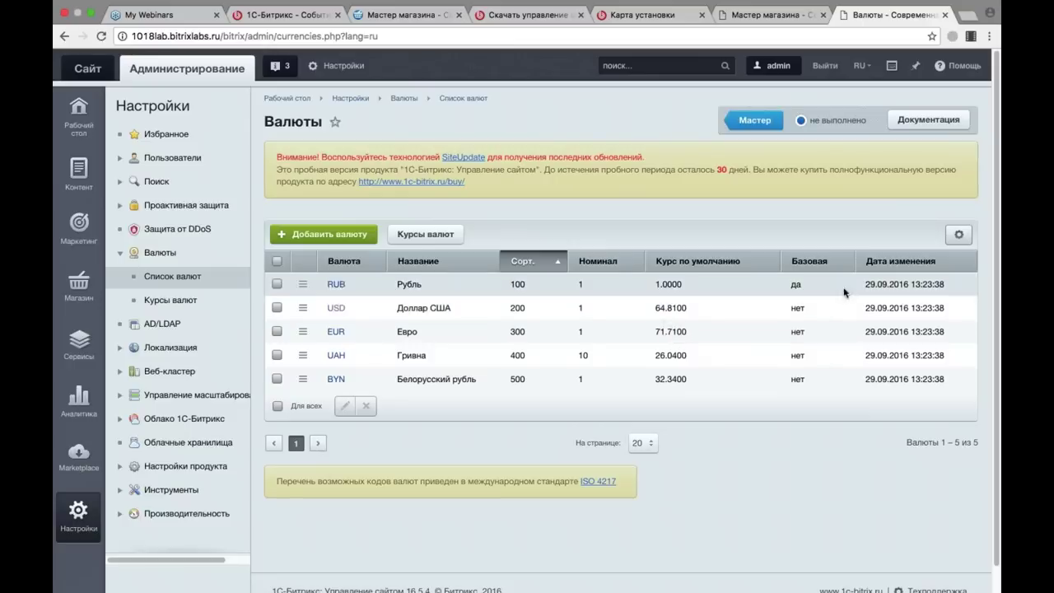
- Inspect the RUB currency's display language settings and browse the currency help courses
click(335, 285)
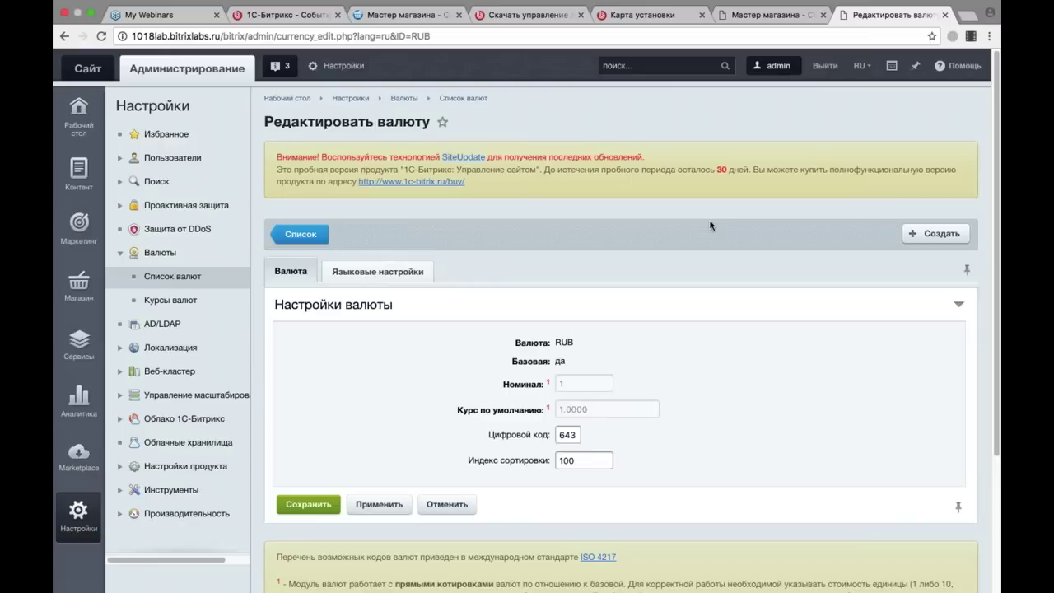
scroll(807, 358, down, 3)
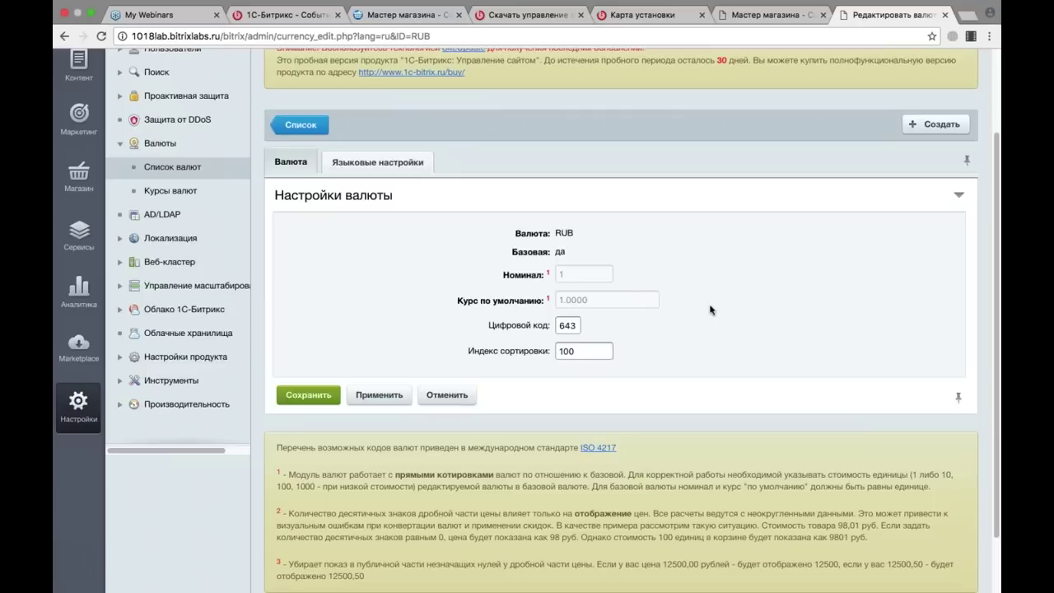
click(380, 167)
scroll(840, 322, down, 3)
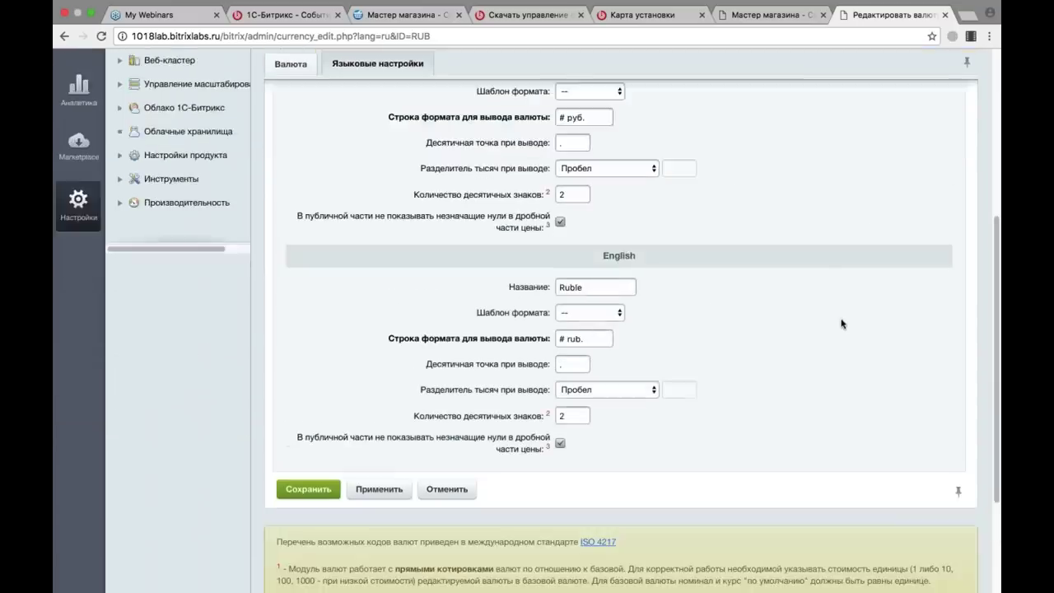
scroll(842, 329, up, 4)
scroll(841, 332, up, 1)
click(957, 65)
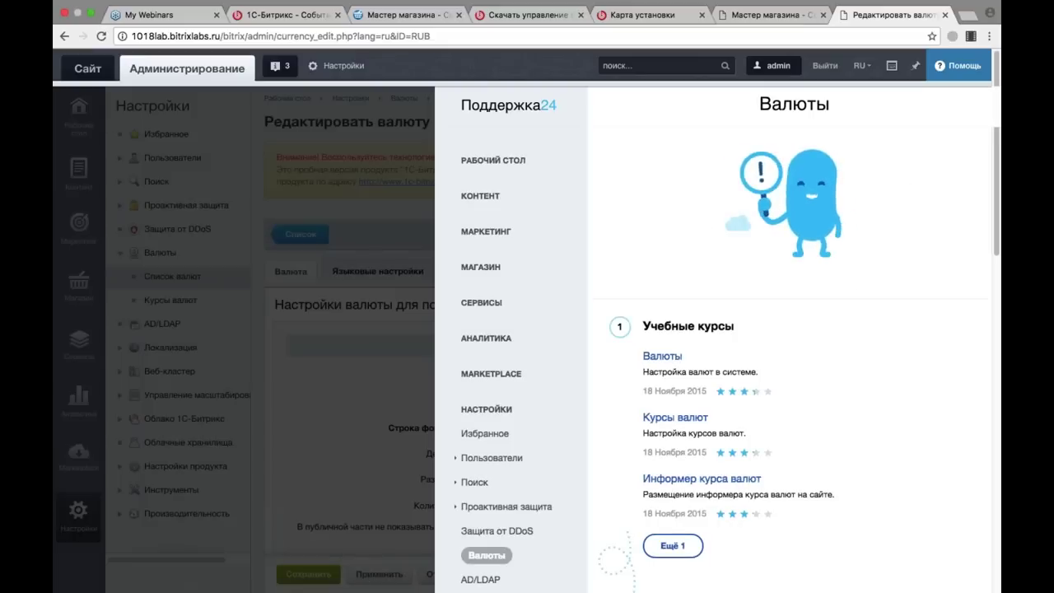
scroll(849, 346, down, 5)
click(683, 328)
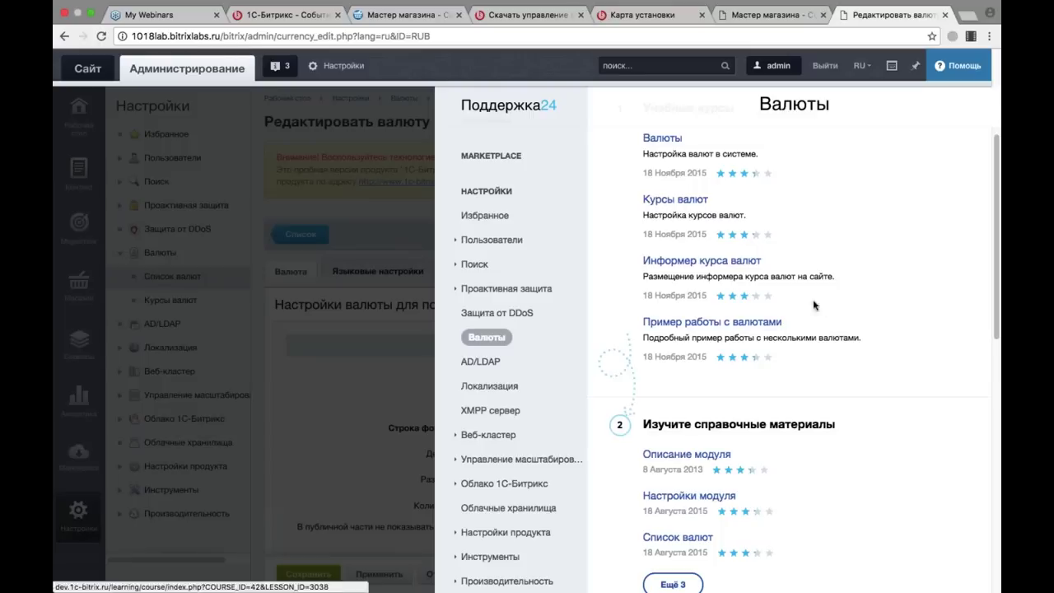
click(172, 357)
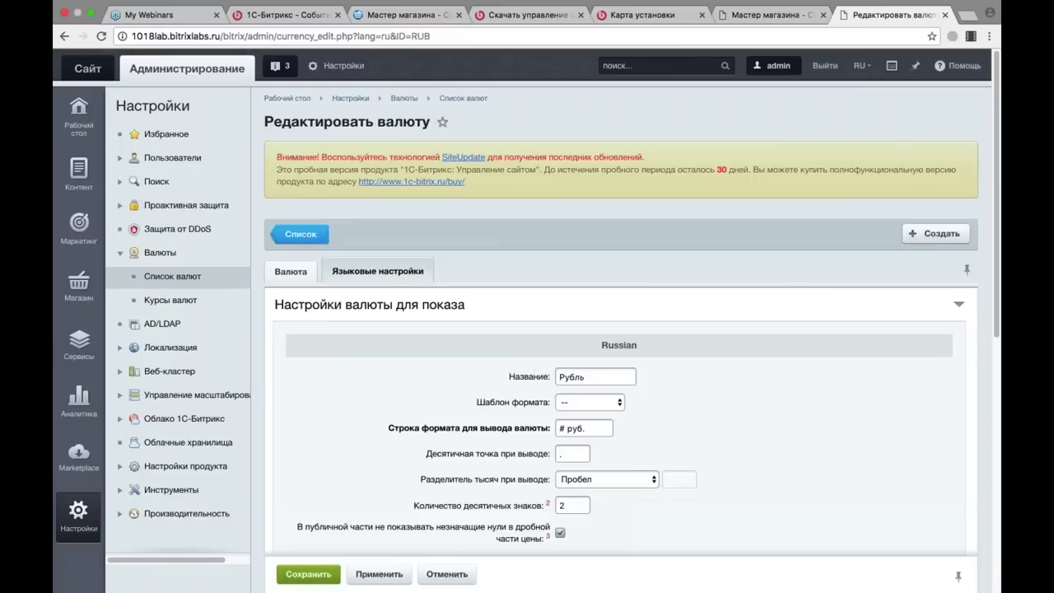
click(301, 236)
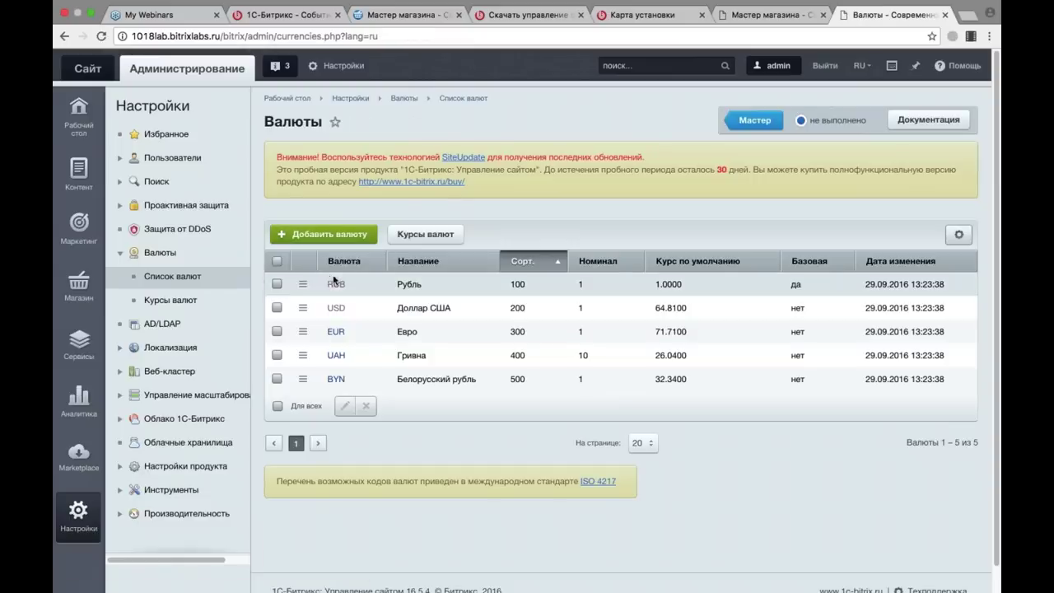
- Mark the Используемые валюты task completed and return to Мастер магазина
click(800, 120)
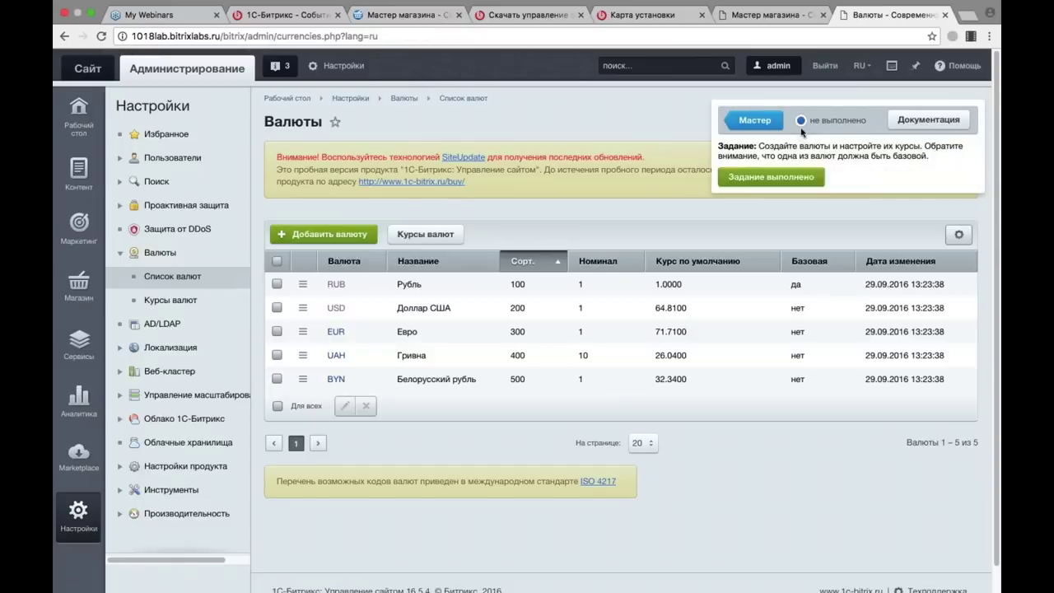
click(782, 179)
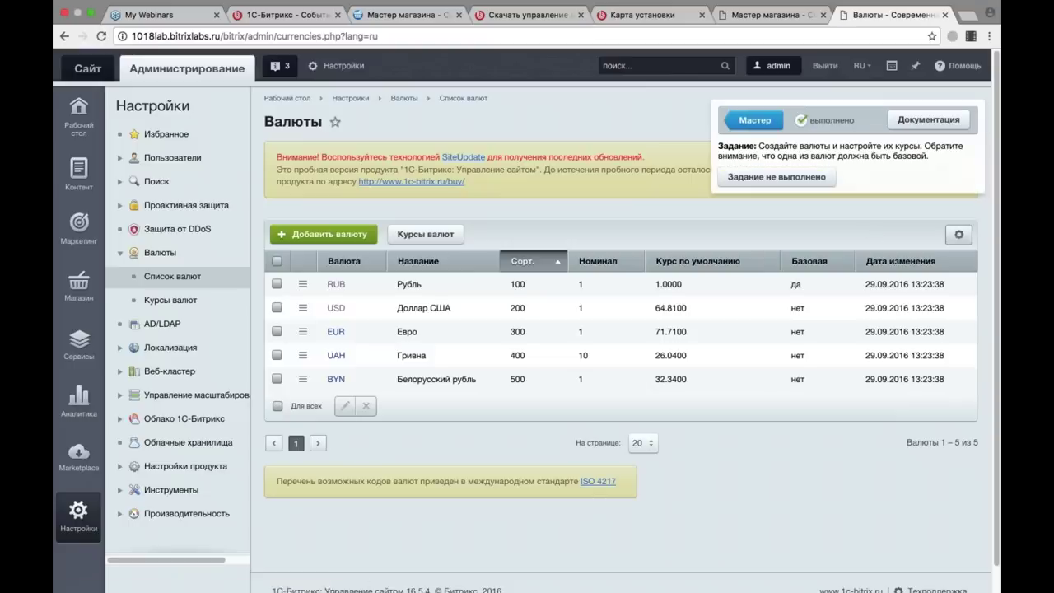
click(772, 125)
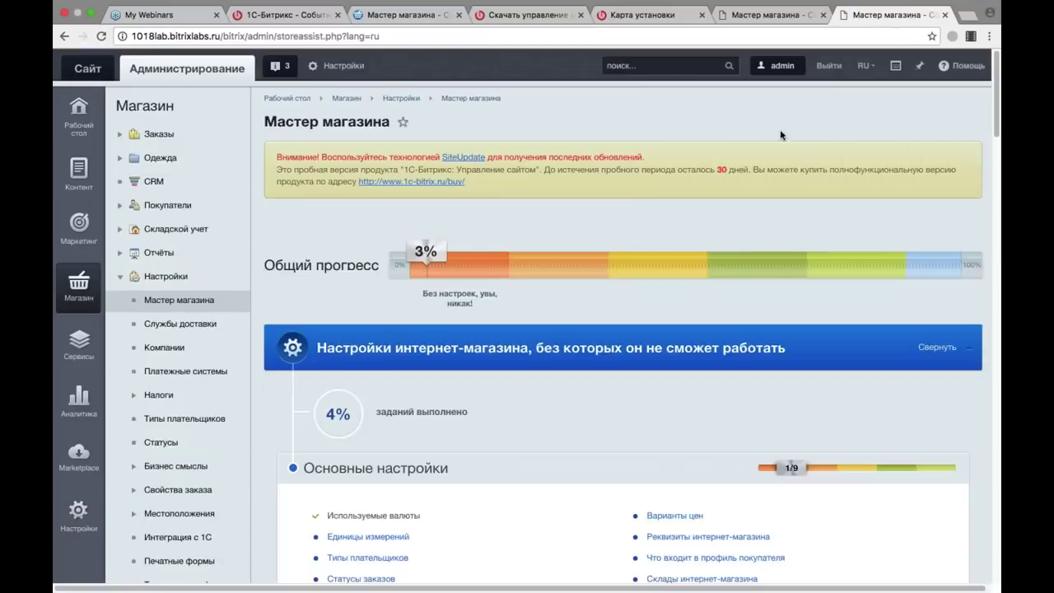
- Open the units of measurement task's Добавить из классификатора page
scroll(789, 129, down, 1)
scroll(789, 129, down, 3)
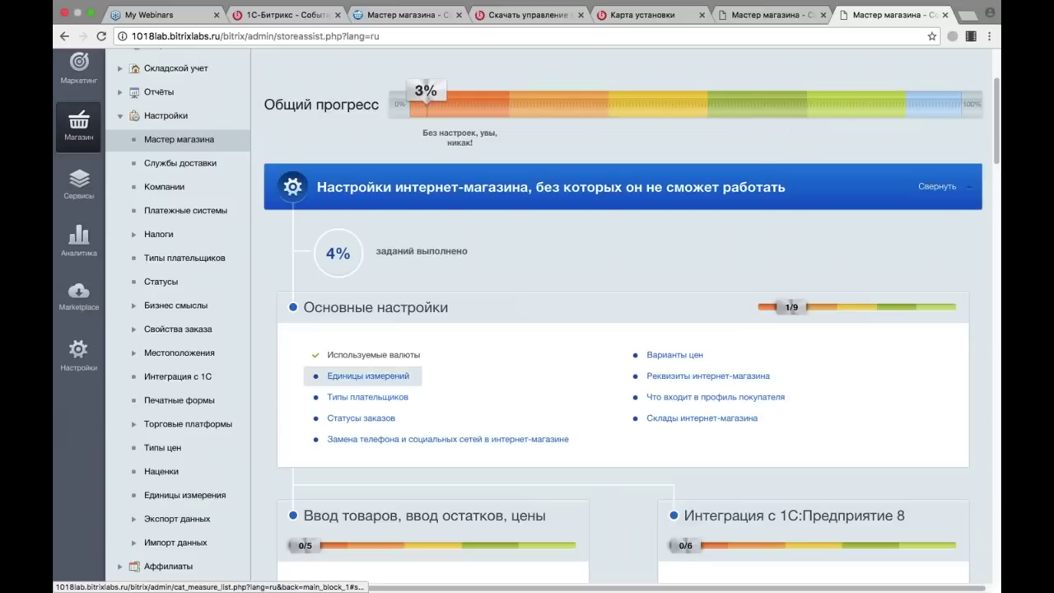
click(338, 376)
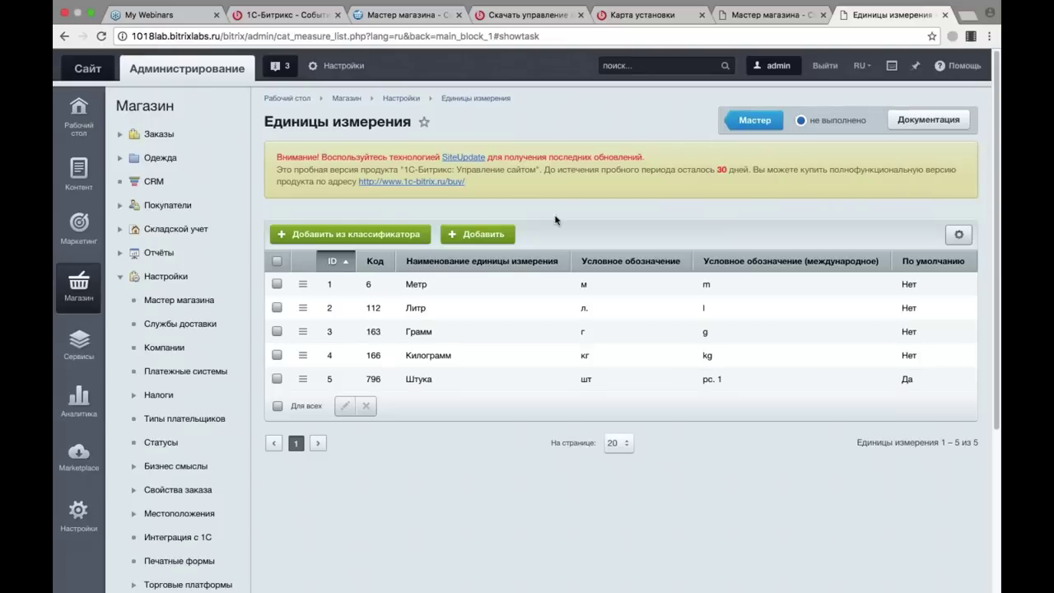
click(403, 239)
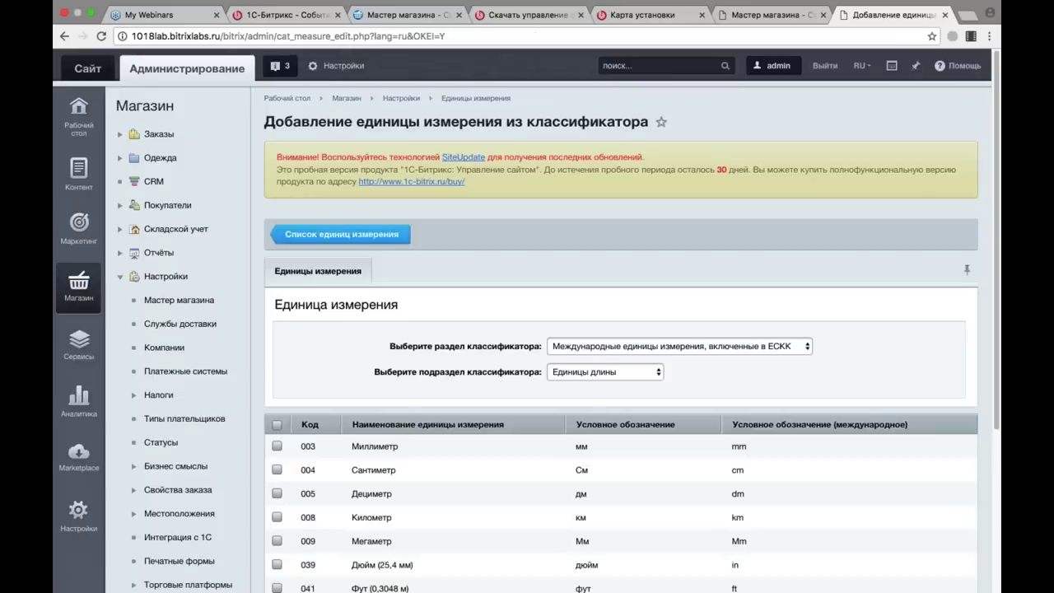
- View international units not included in ЕСКК, volume units subsection
scroll(678, 280, down, 2)
click(678, 277)
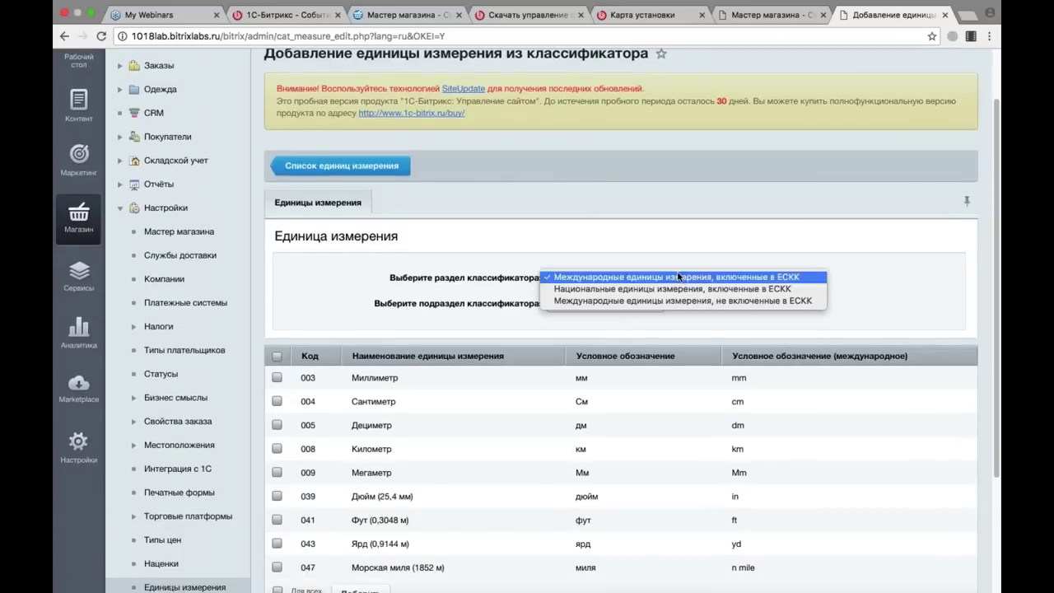
click(617, 259)
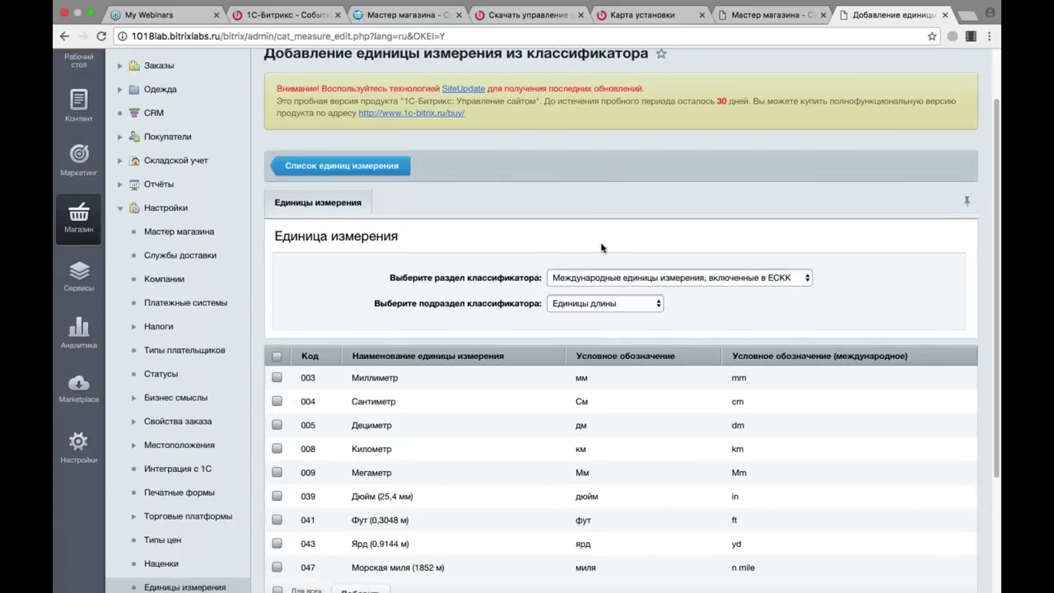
click(638, 282)
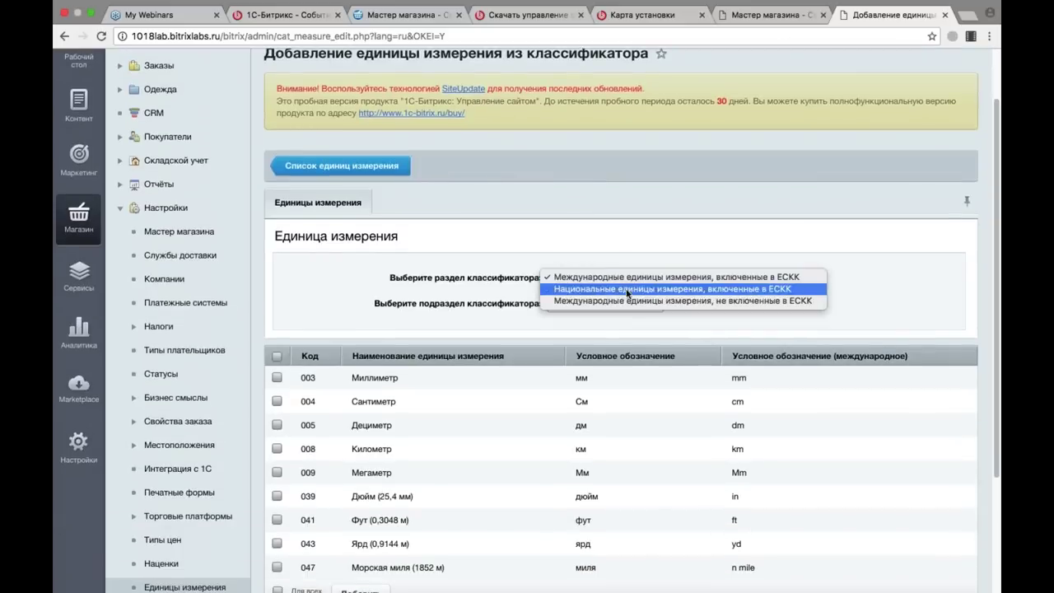
click(618, 301)
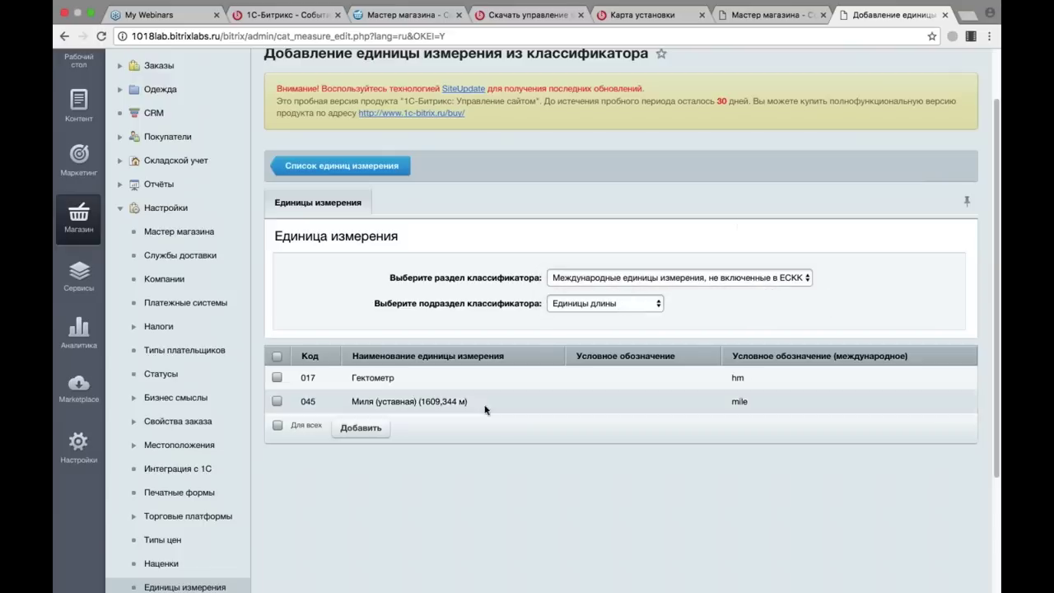
click(606, 303)
click(597, 327)
- View international units included in ЕСКК, time units subsection
click(621, 277)
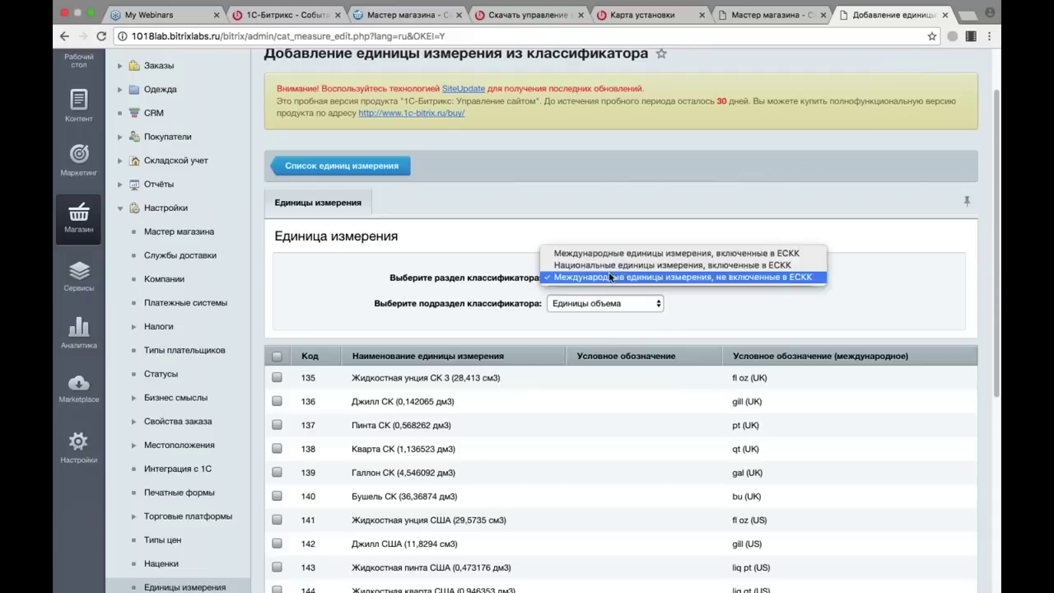
click(646, 254)
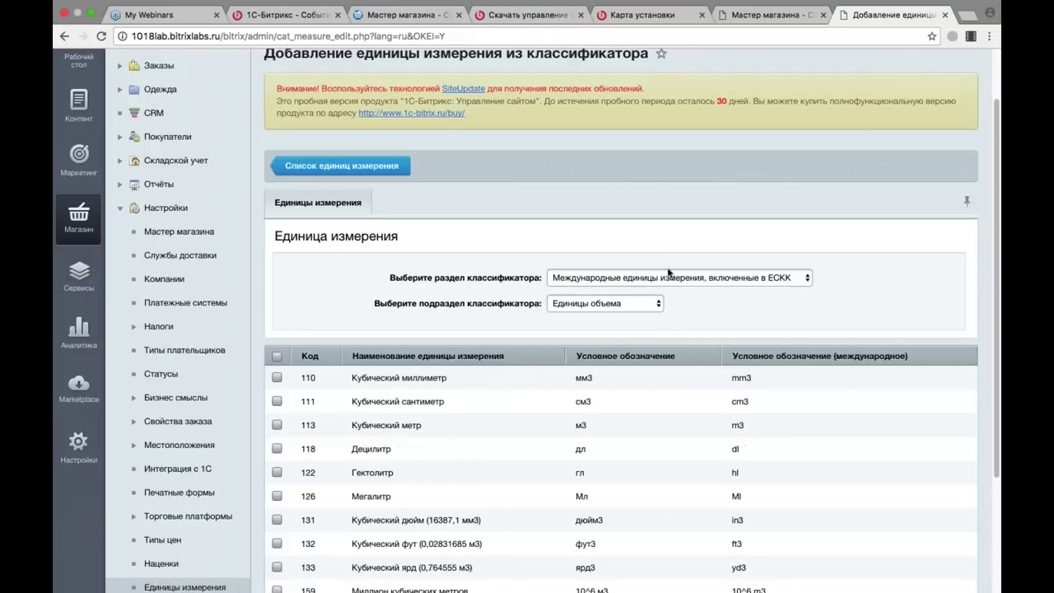
scroll(775, 288, down, 3)
scroll(775, 288, down, 2)
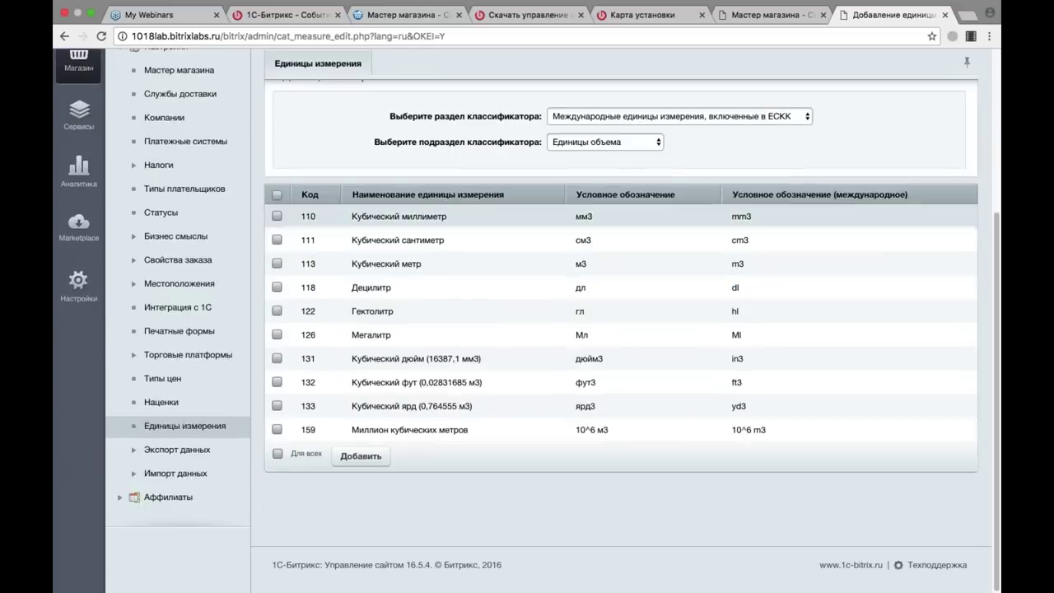
click(639, 144)
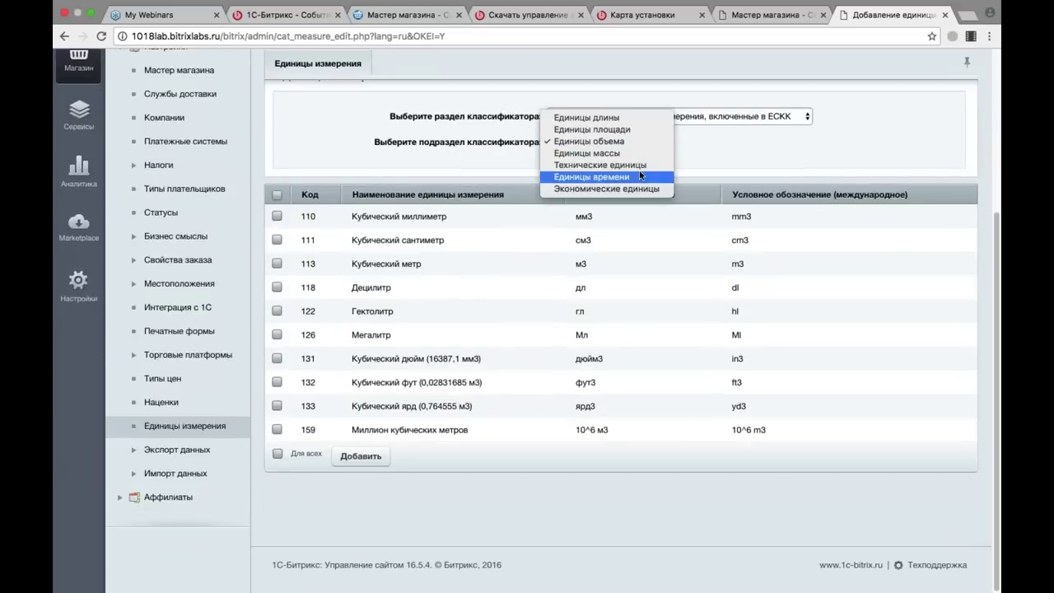
click(640, 176)
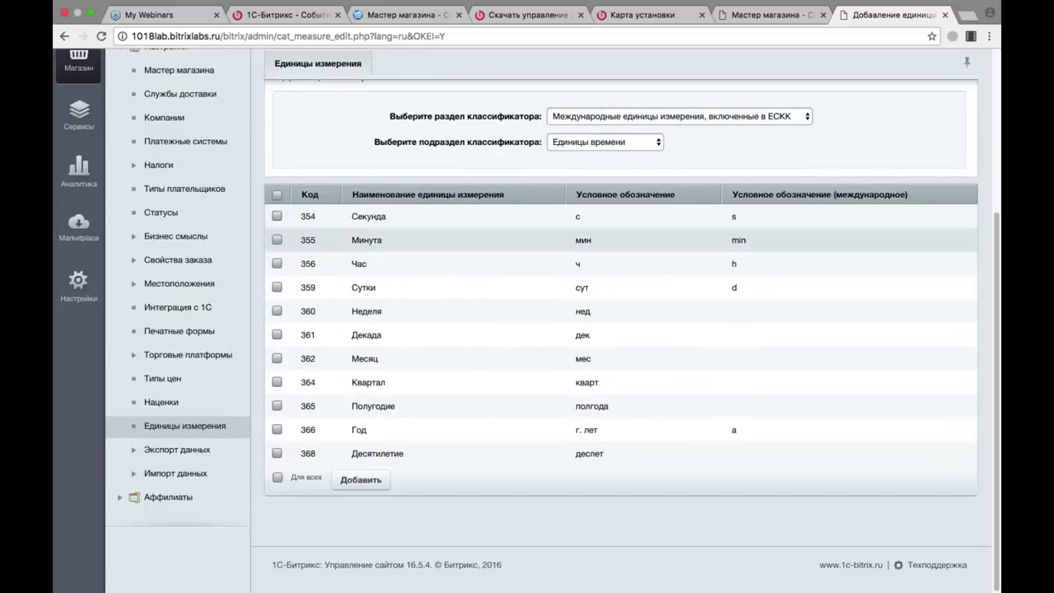
scroll(470, 400, up, 5)
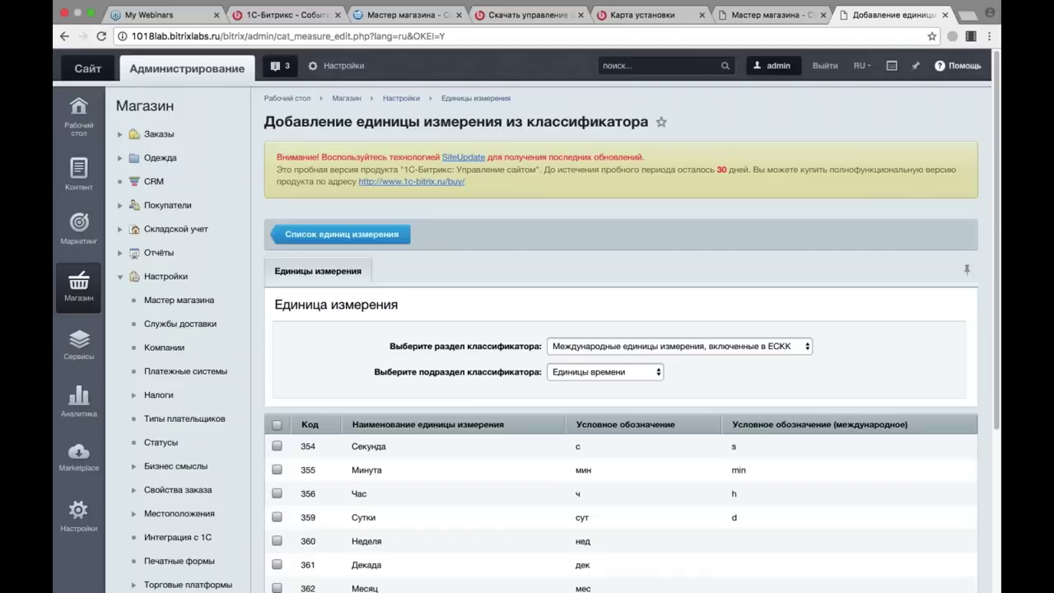
- Return to Список единиц измерения and mark the measurement-units task done
click(350, 235)
mouse_move(717, 101)
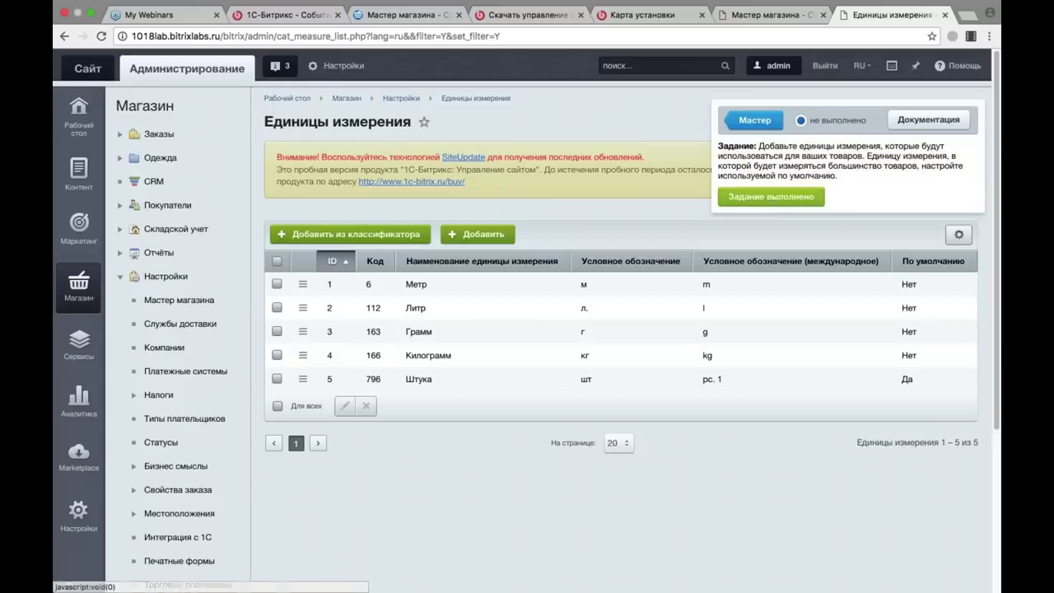
click(773, 198)
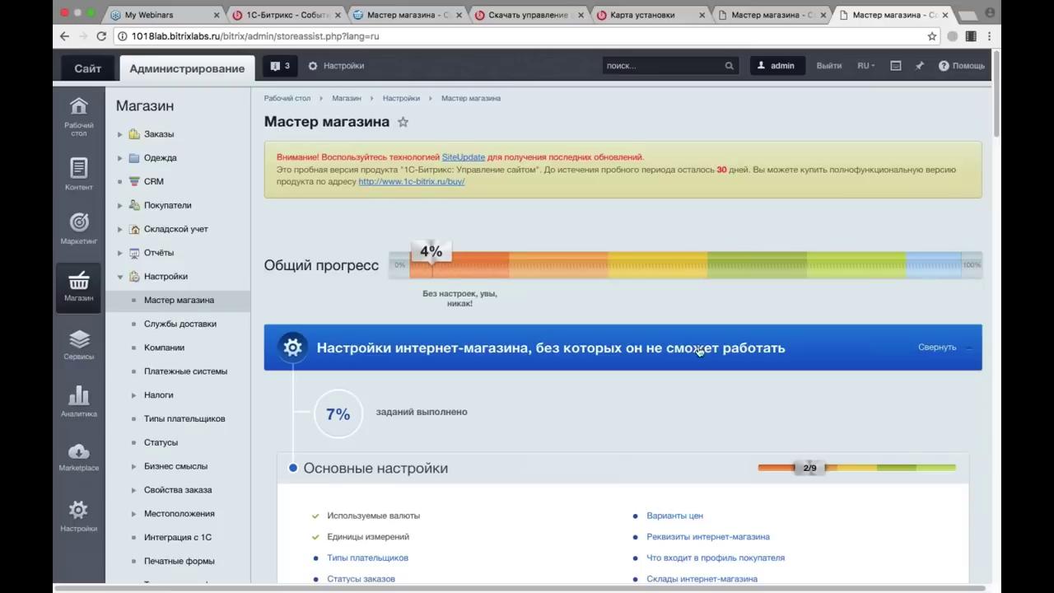
scroll(955, 315, down, 1)
scroll(625, 371, down, 2)
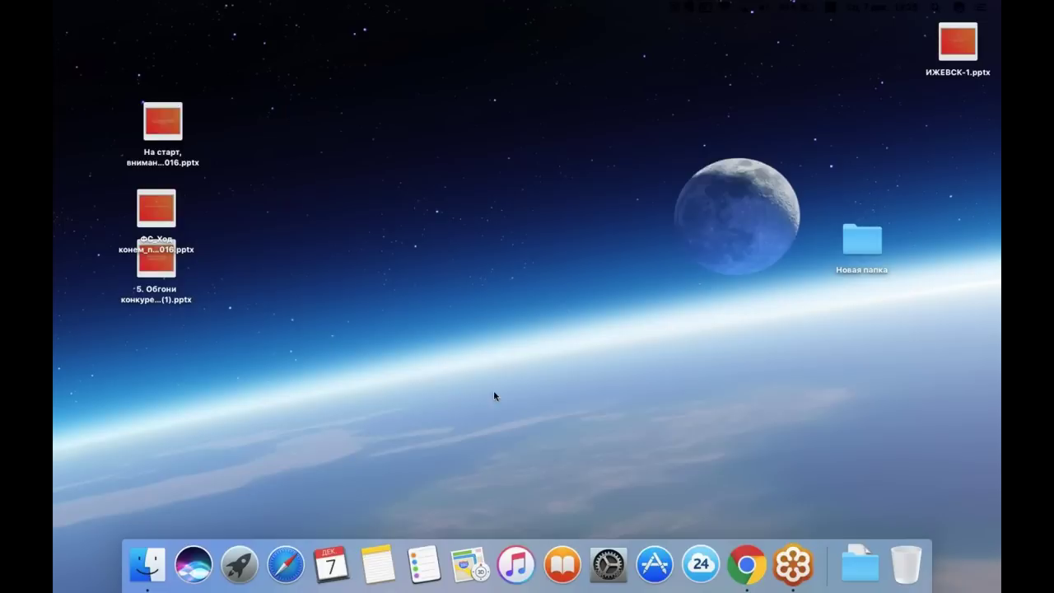
- Restore Chrome, glance at the webinar tab, and close the outdated 0% Мастер магазина tab
click(762, 576)
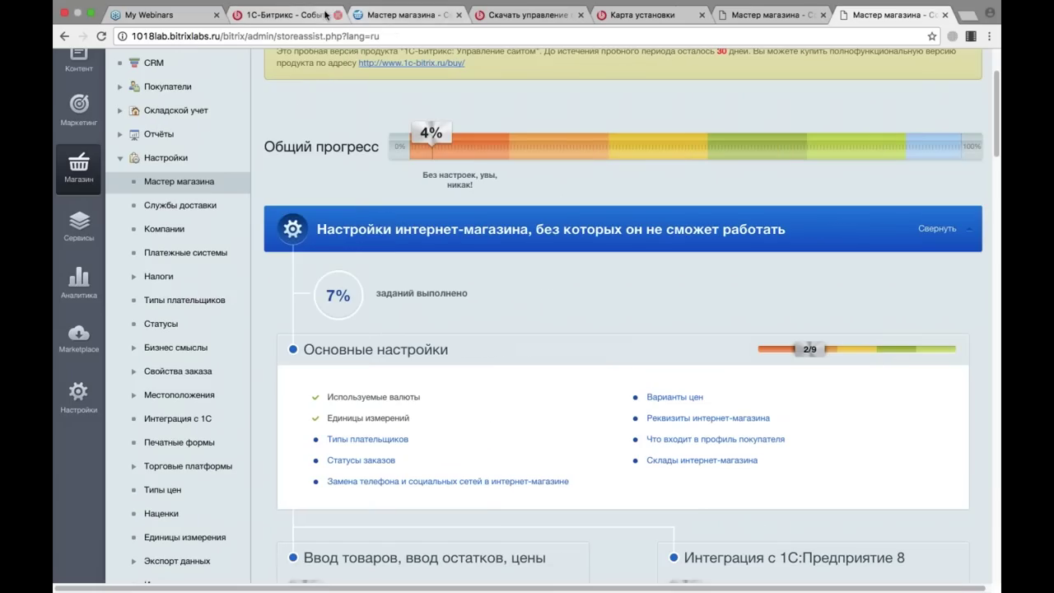
click(315, 15)
scroll(638, 326, down, 10)
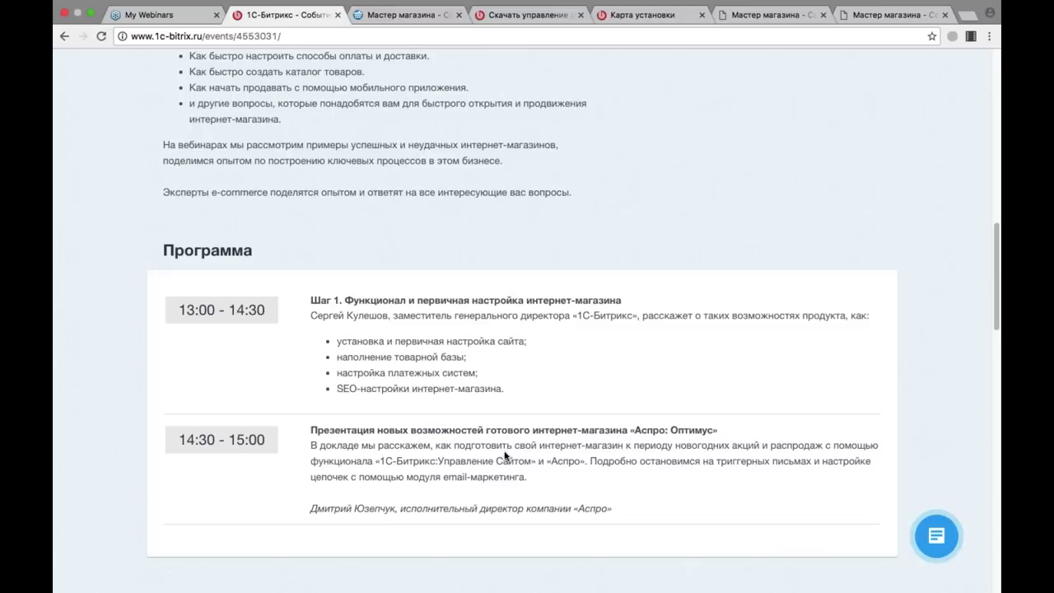
mouse_move(134, 5)
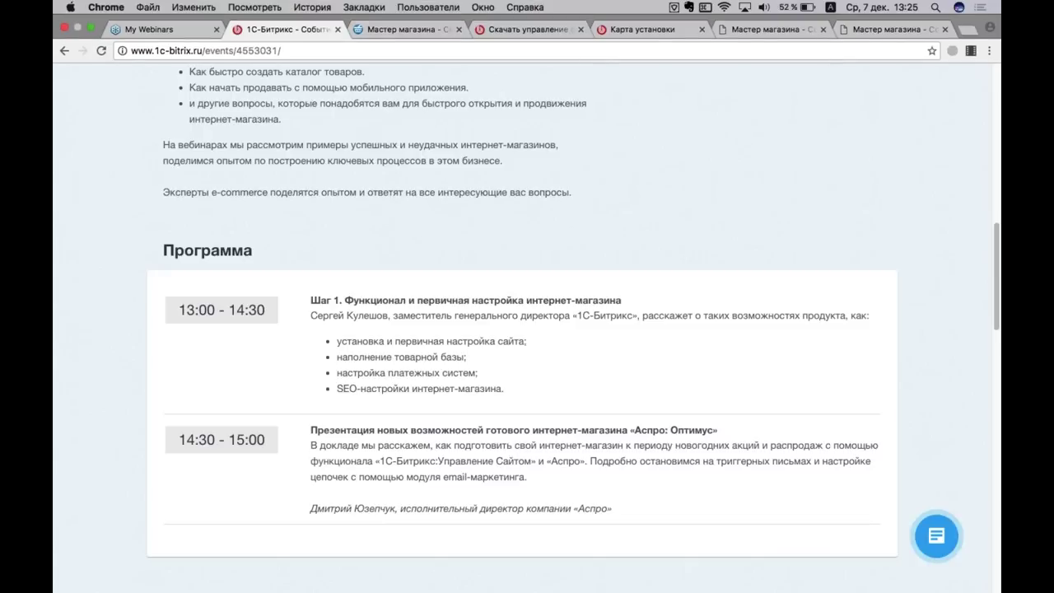
click(770, 29)
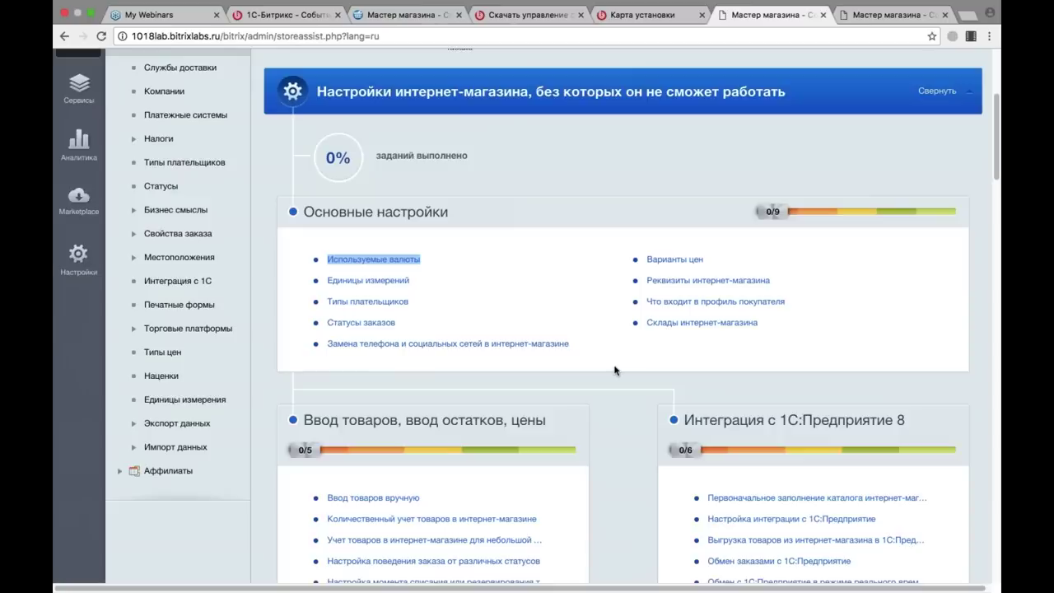
scroll(614, 371, up, 2)
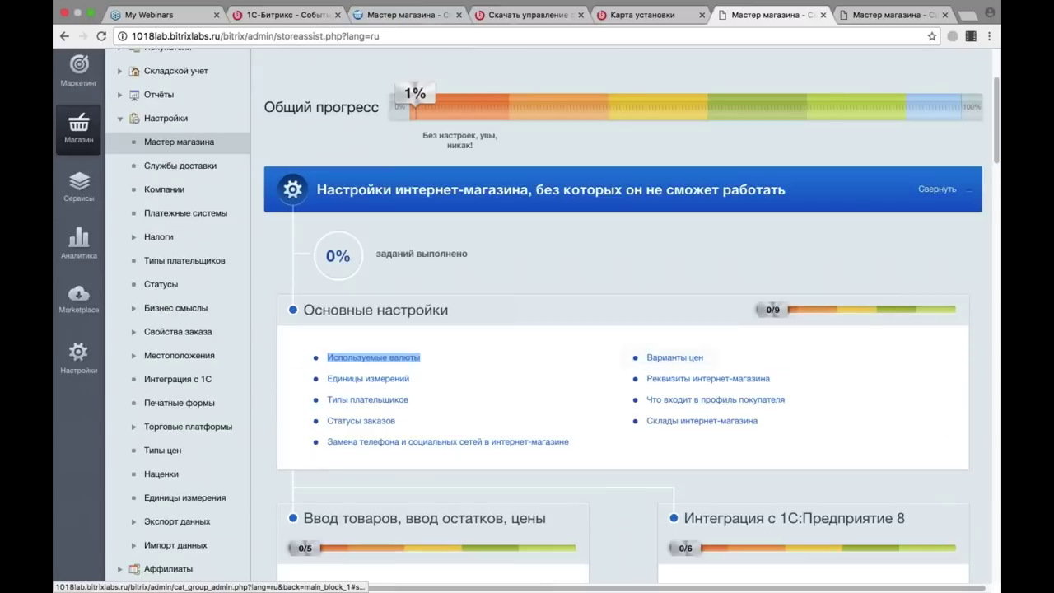
click(824, 14)
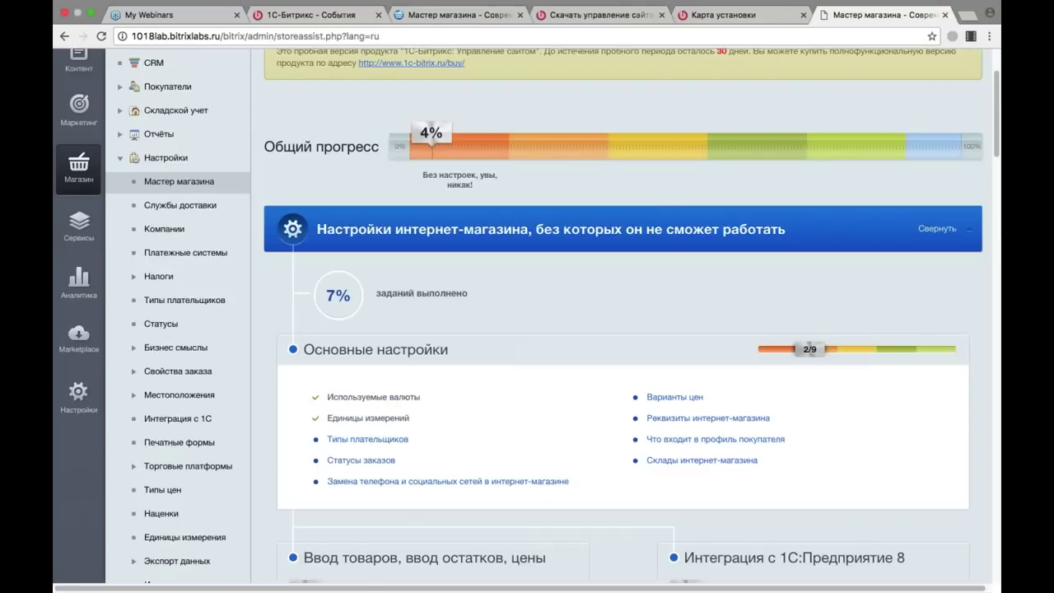
- Open Типы плательщиков in a new tab and mark the task done
right_click(386, 449)
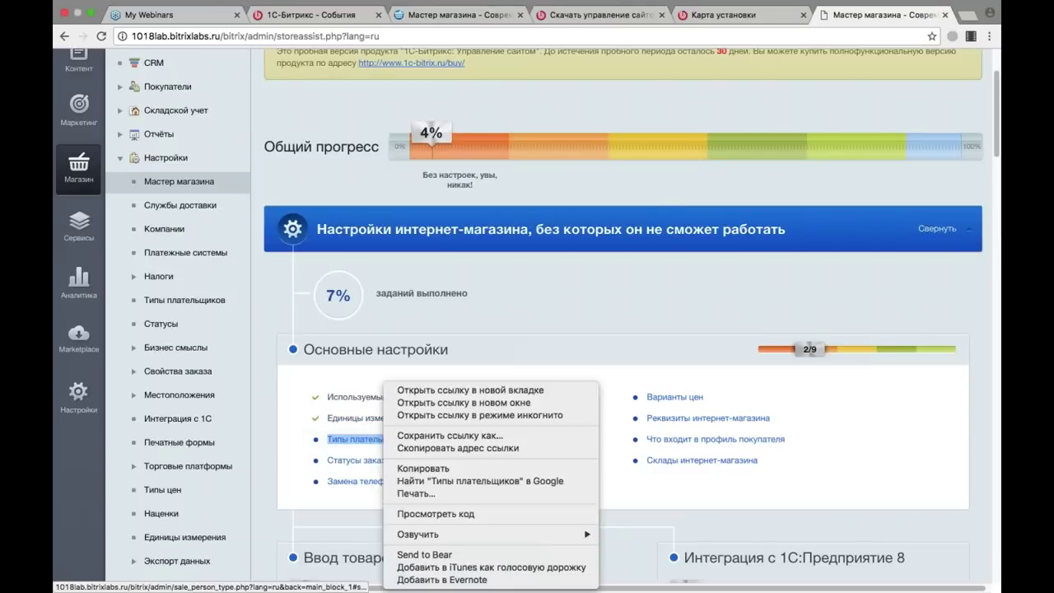
click(444, 391)
key(ctrl+Tab)
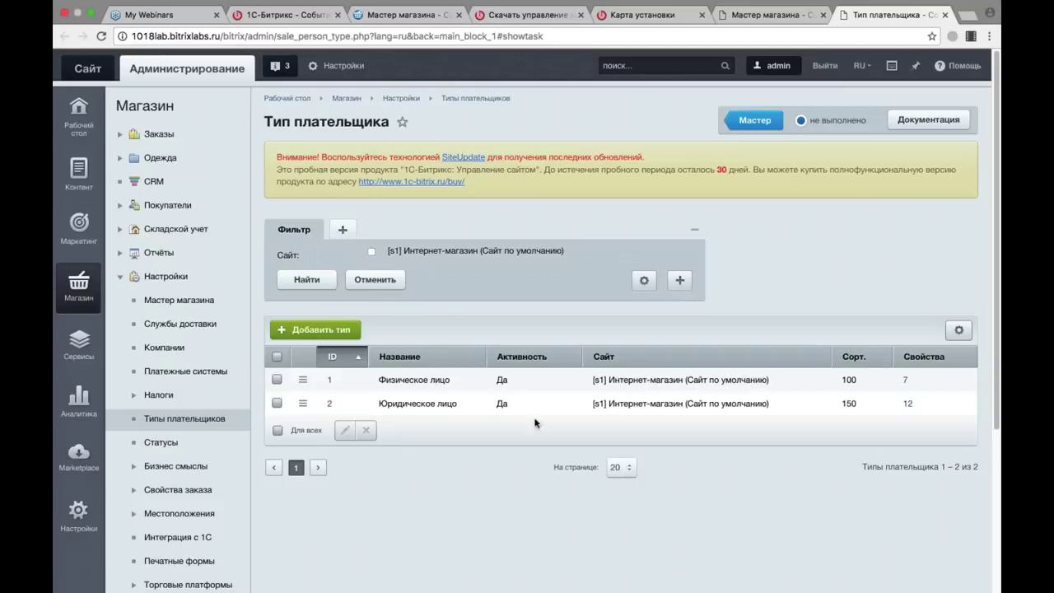
mouse_move(929, 121)
click(780, 190)
- Read the payer types documentation, then return to the store wizard
click(925, 121)
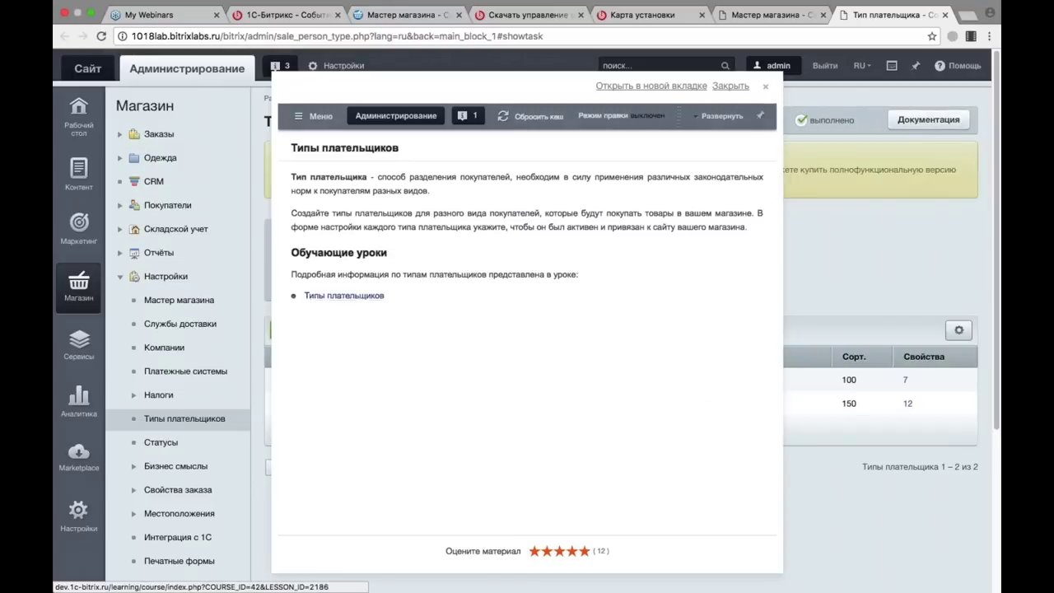
scroll(531, 287, down, 3)
scroll(532, 288, up, 3)
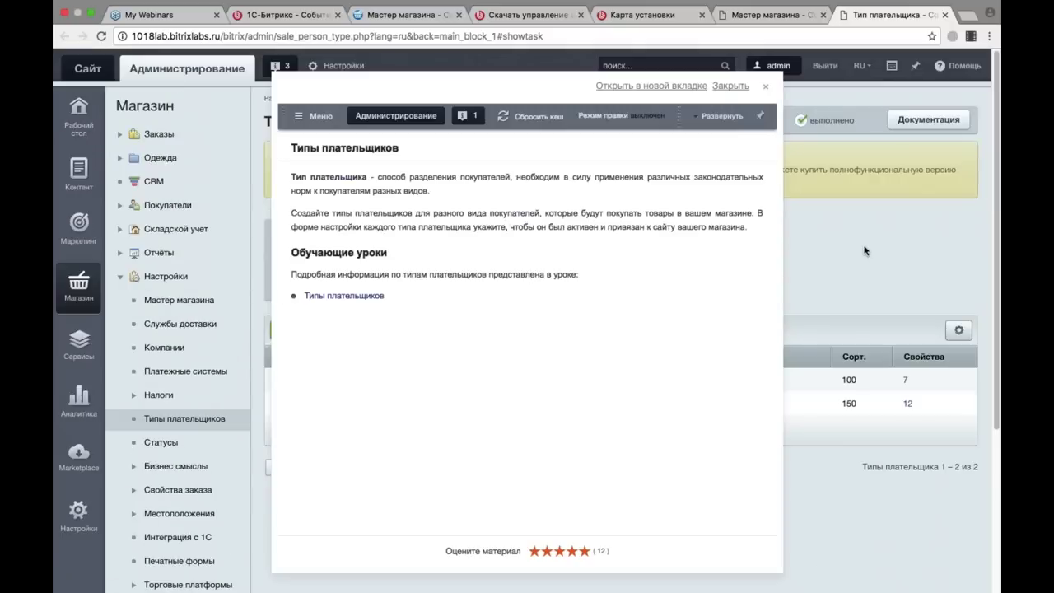
click(726, 87)
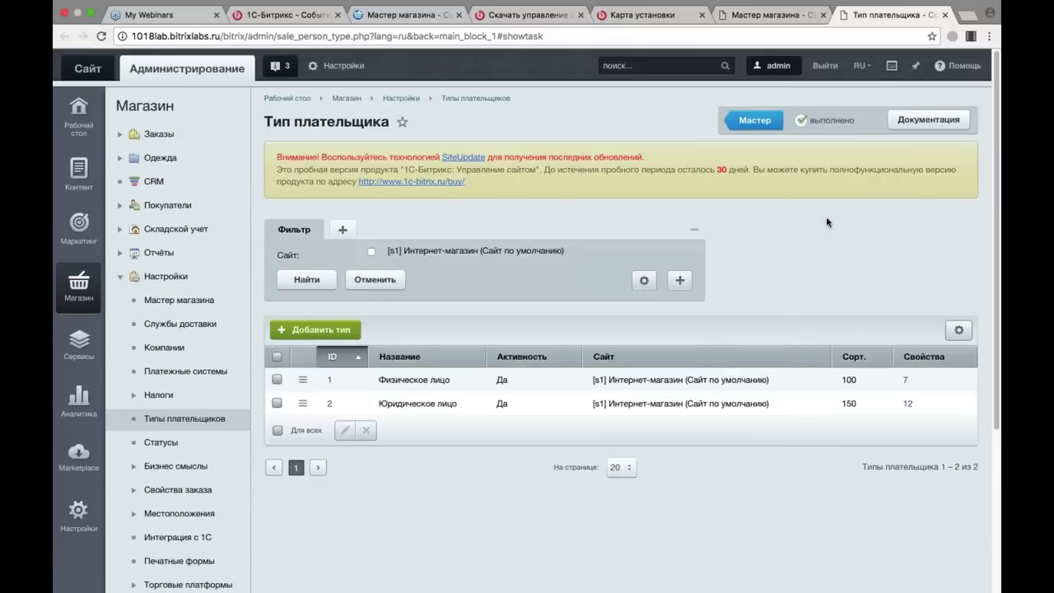
mouse_move(905, 132)
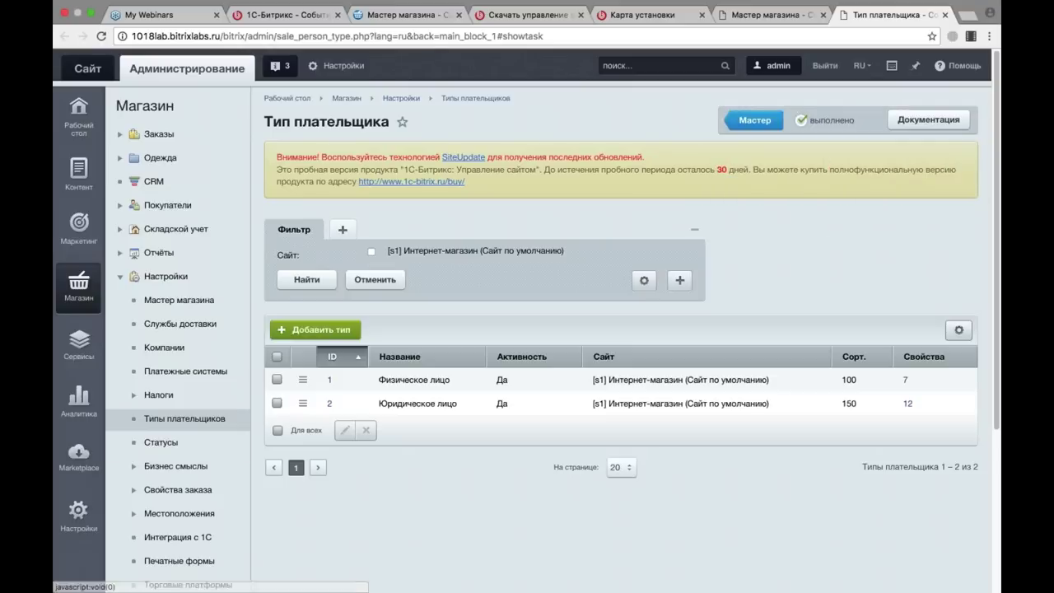
click(755, 120)
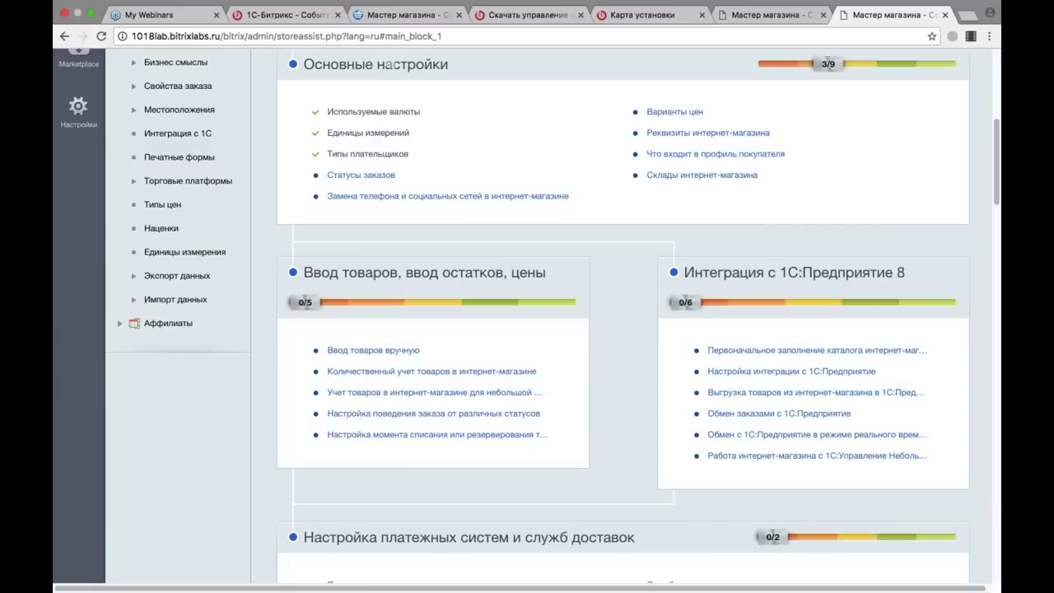
- Open the Статусы заказов page with its help panel and the course link's options
click(376, 181)
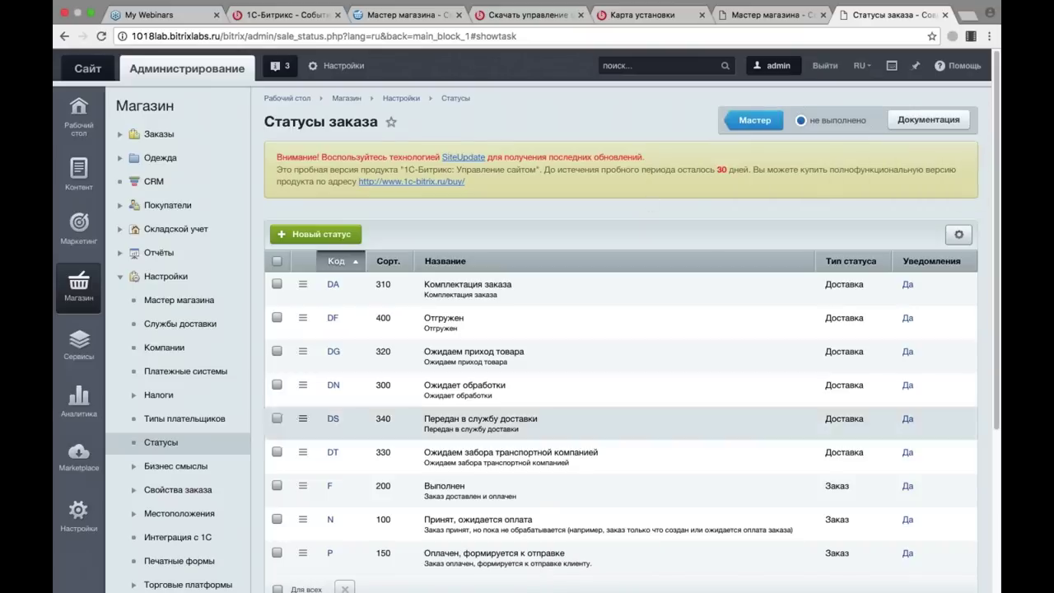
click(957, 65)
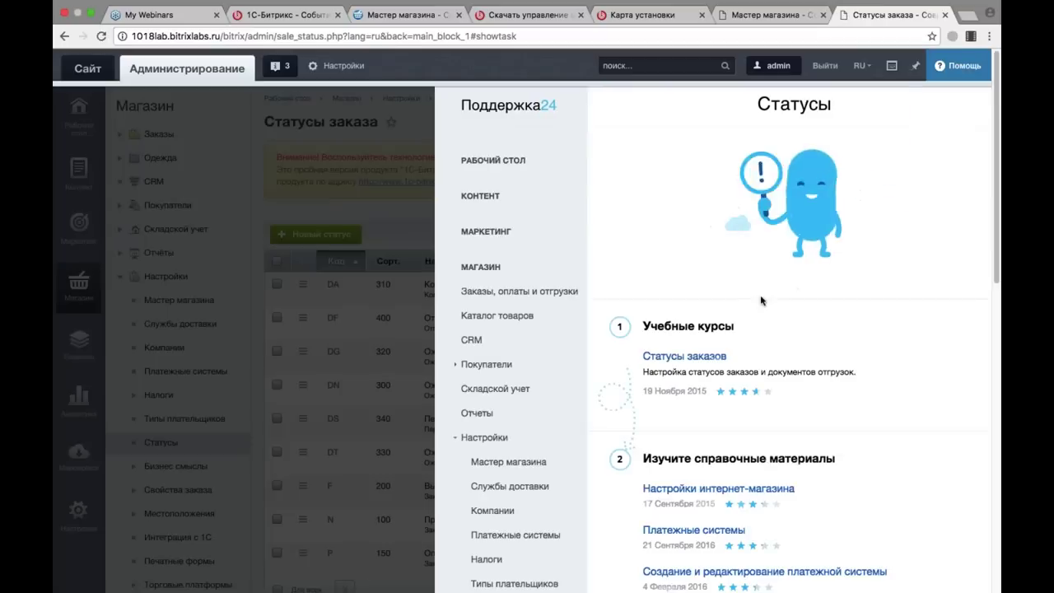
right_click(691, 359)
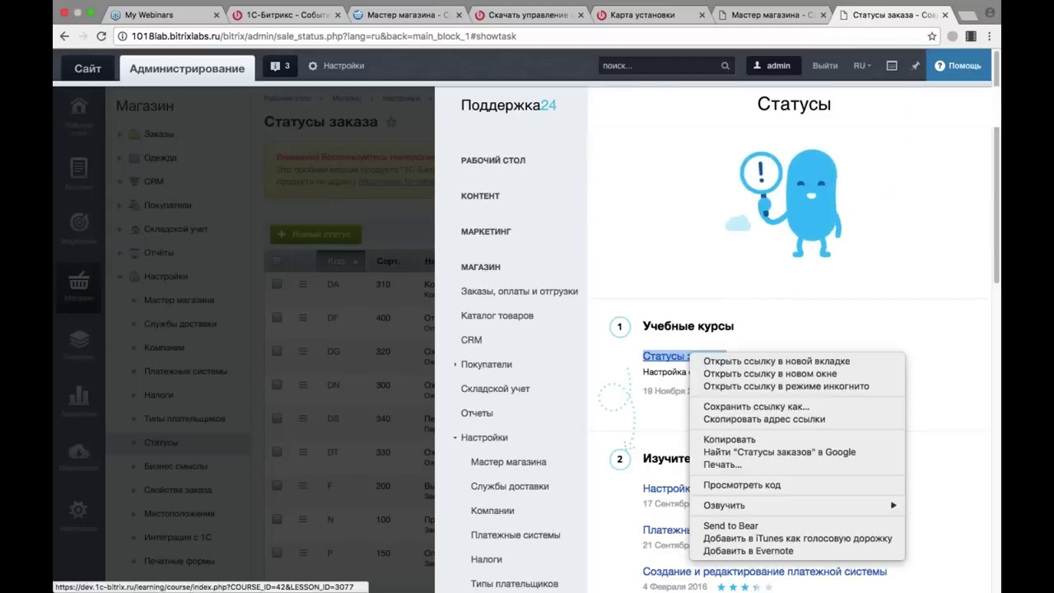
- Open the Статусы заказов course in a new tab and read the lesson
click(705, 364)
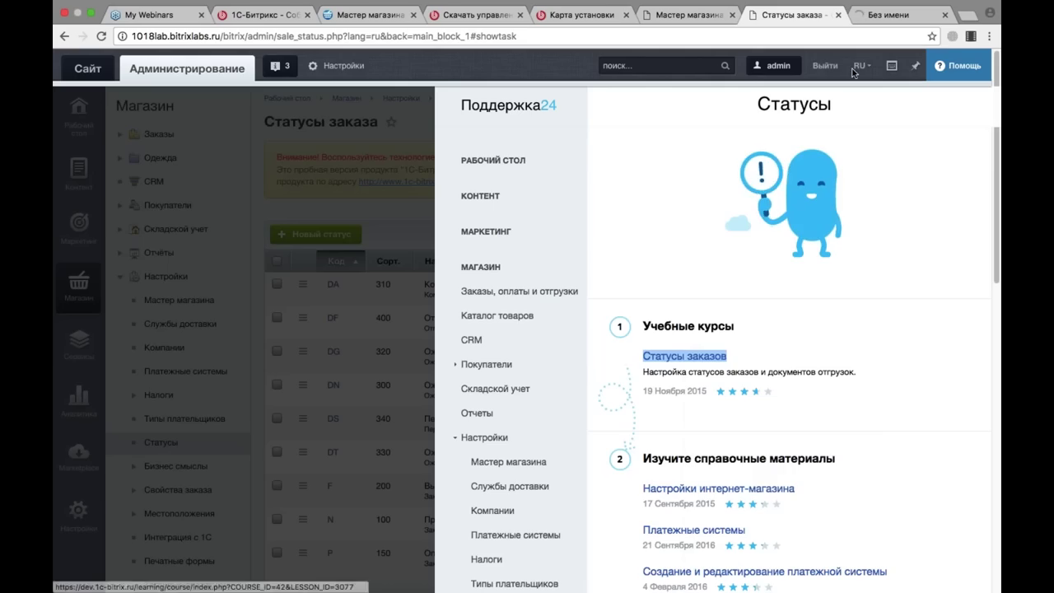
click(898, 16)
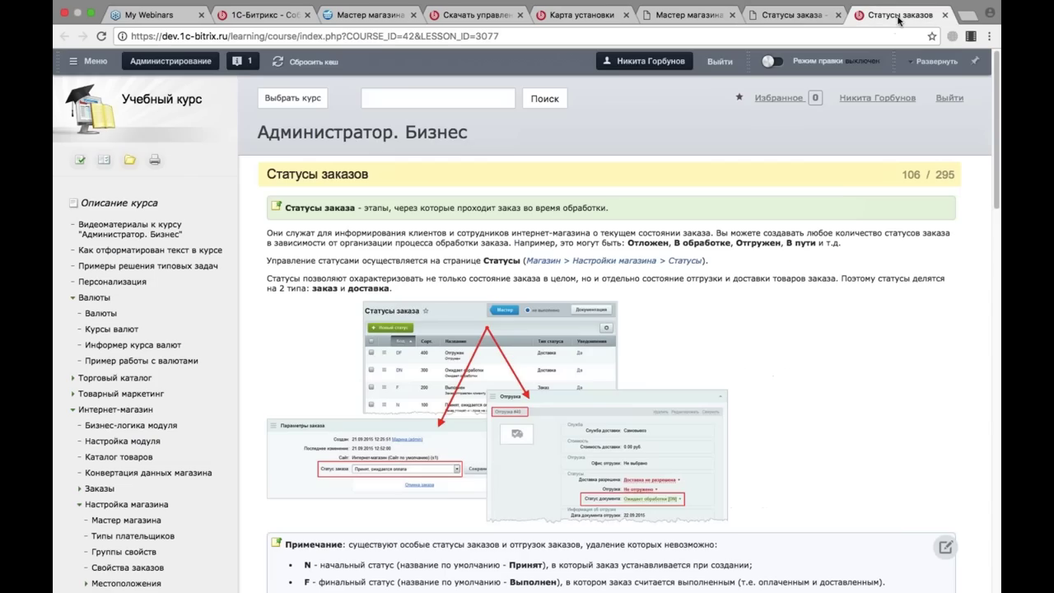
scroll(834, 215, down, 5)
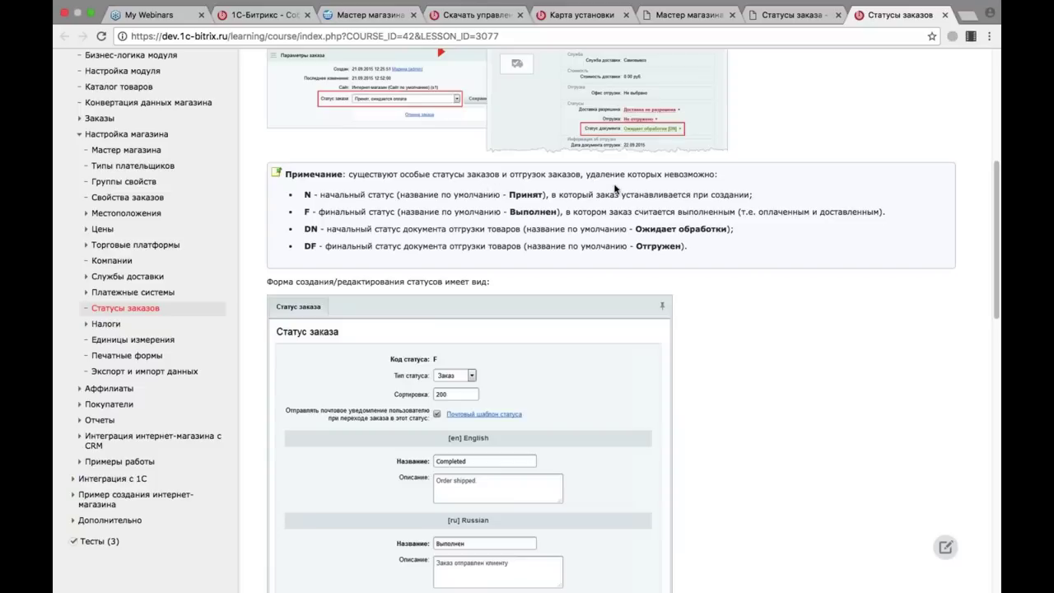
double_click(307, 195)
- Close the help panel on the order statuses page and recheck the lesson
click(790, 15)
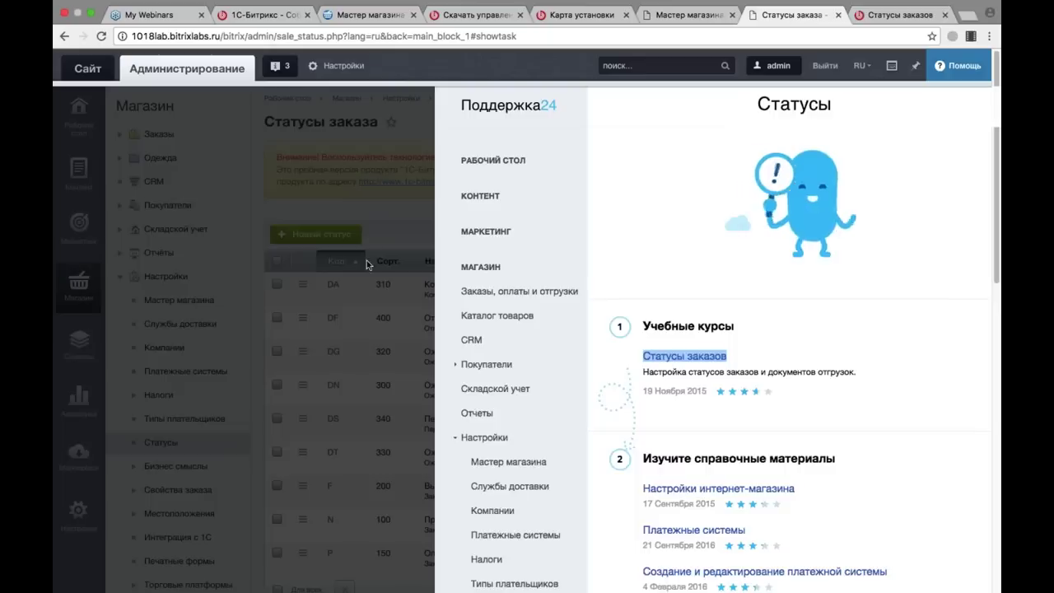
click(390, 244)
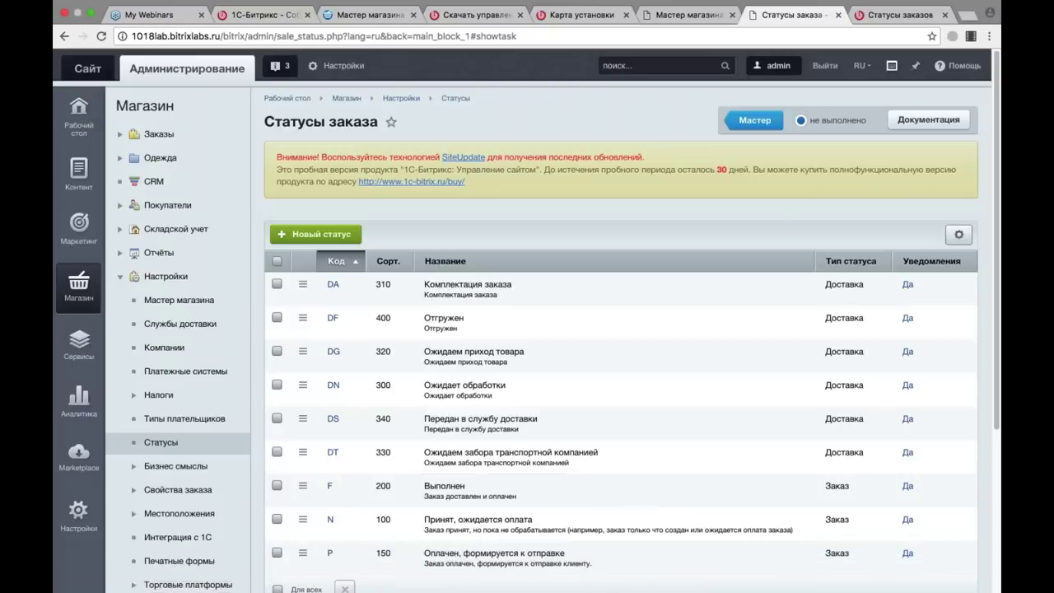
click(894, 16)
scroll(852, 280, down, 5)
scroll(854, 277, down, 5)
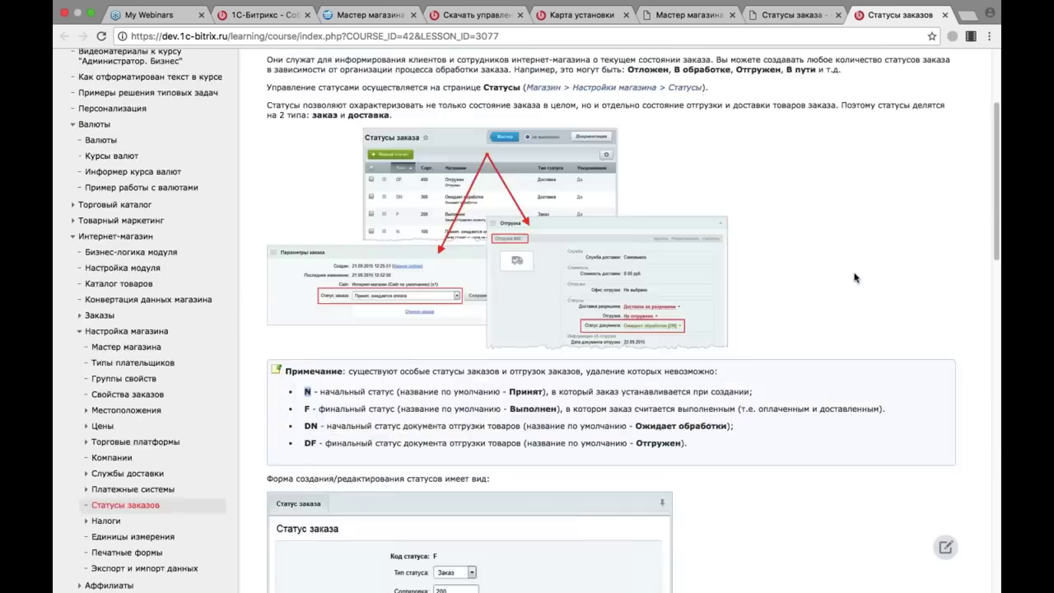
scroll(852, 146, up, 10)
click(791, 15)
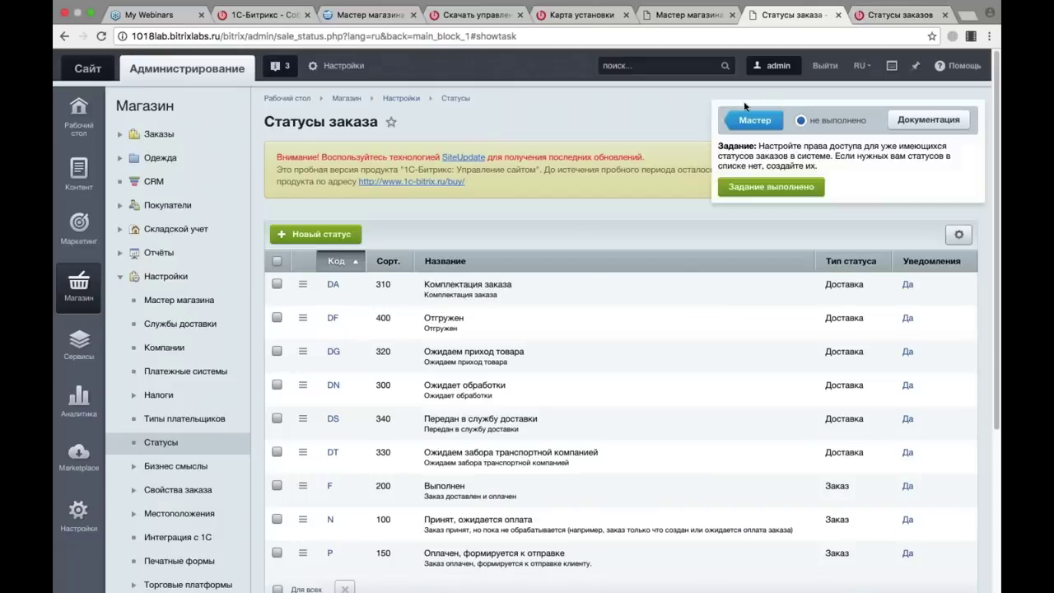
- Open Мастер магазина and go to the Варианты цен price types list
mouse_move(754, 120)
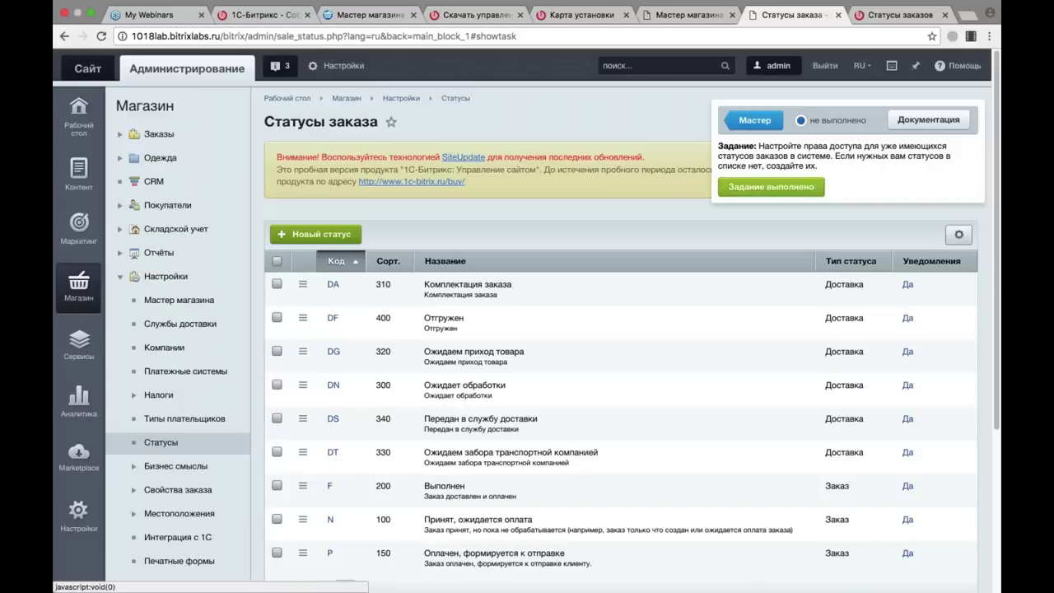
click(758, 121)
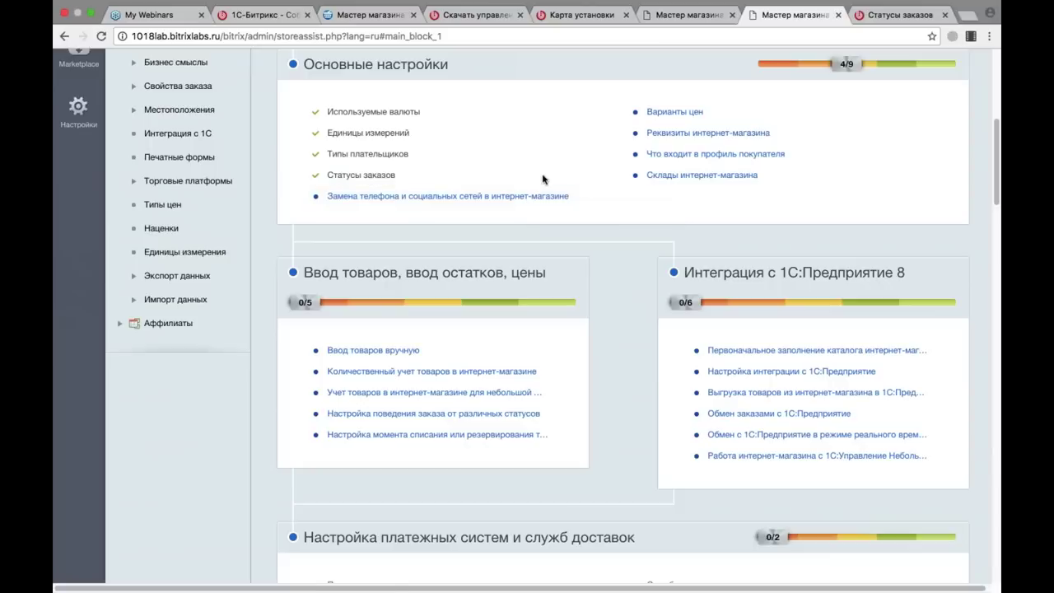
click(664, 117)
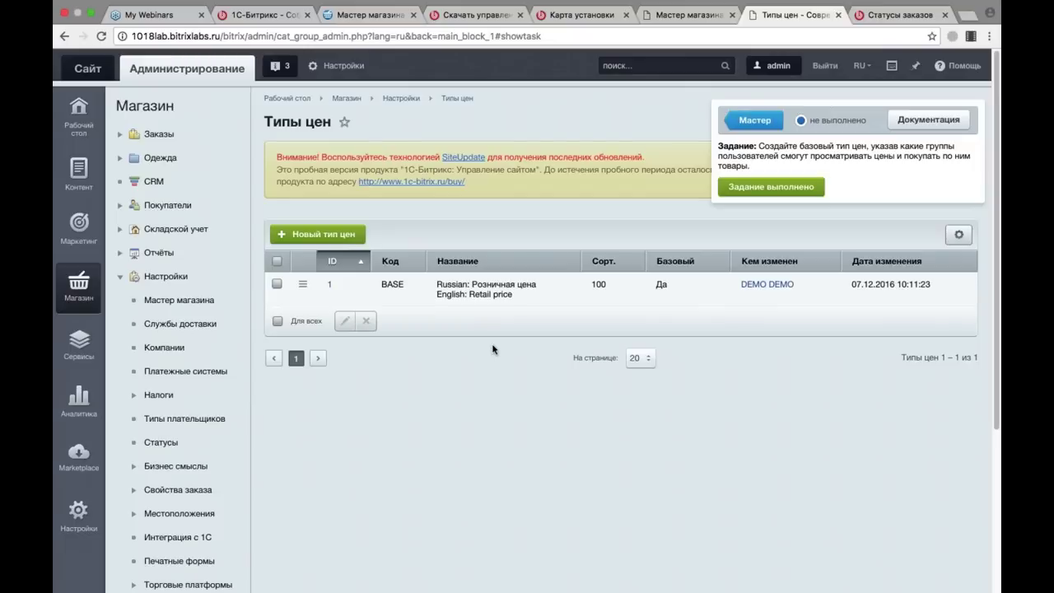
- Create a price type with code and external code dealer, named Дилерская цена / dealer price
click(355, 240)
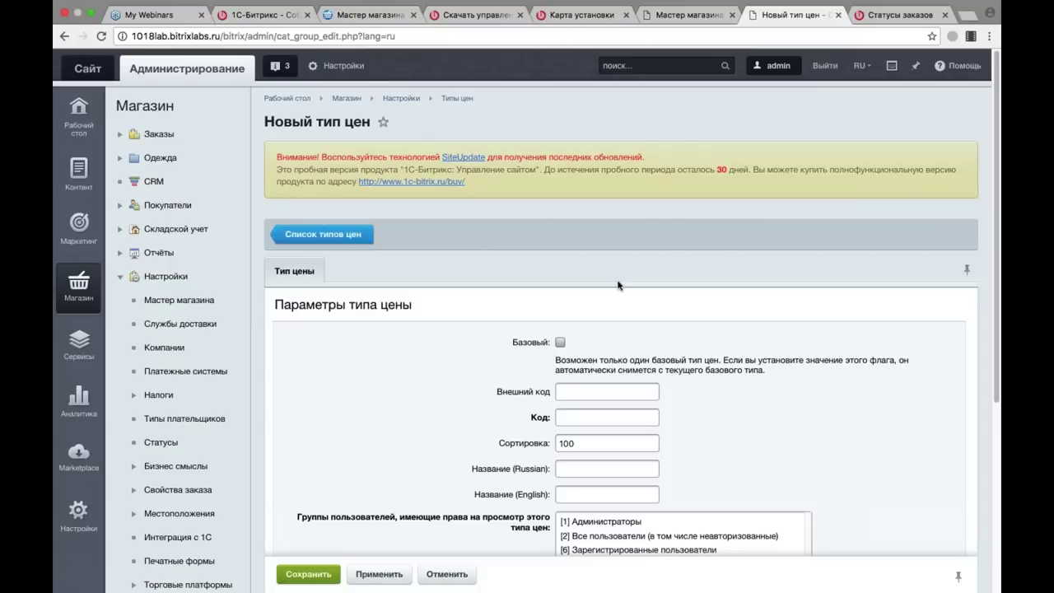
click(588, 418)
text(dea)
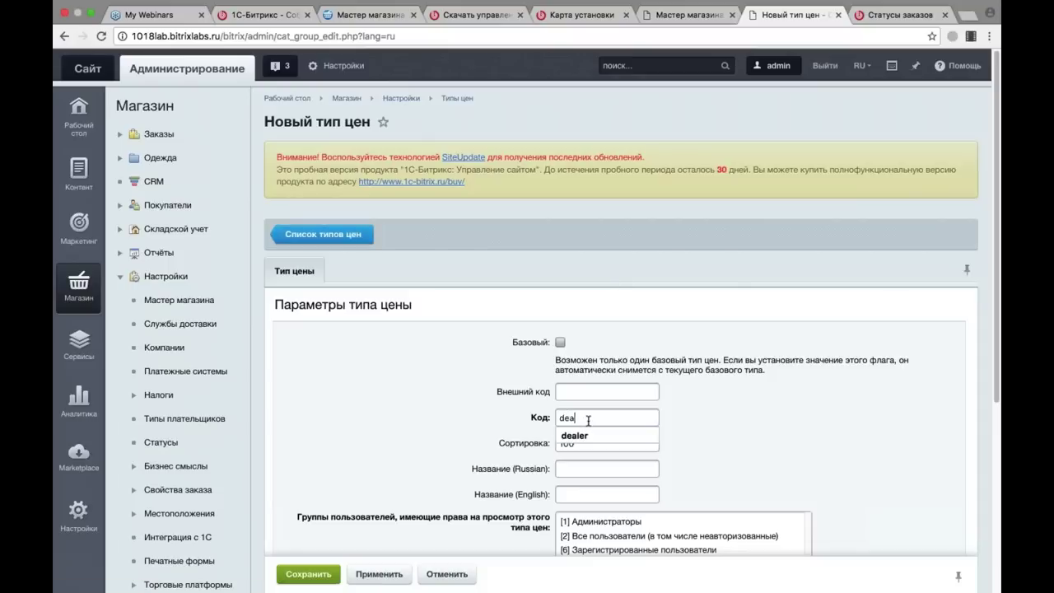
text(ler)
click(601, 394)
text(dea)
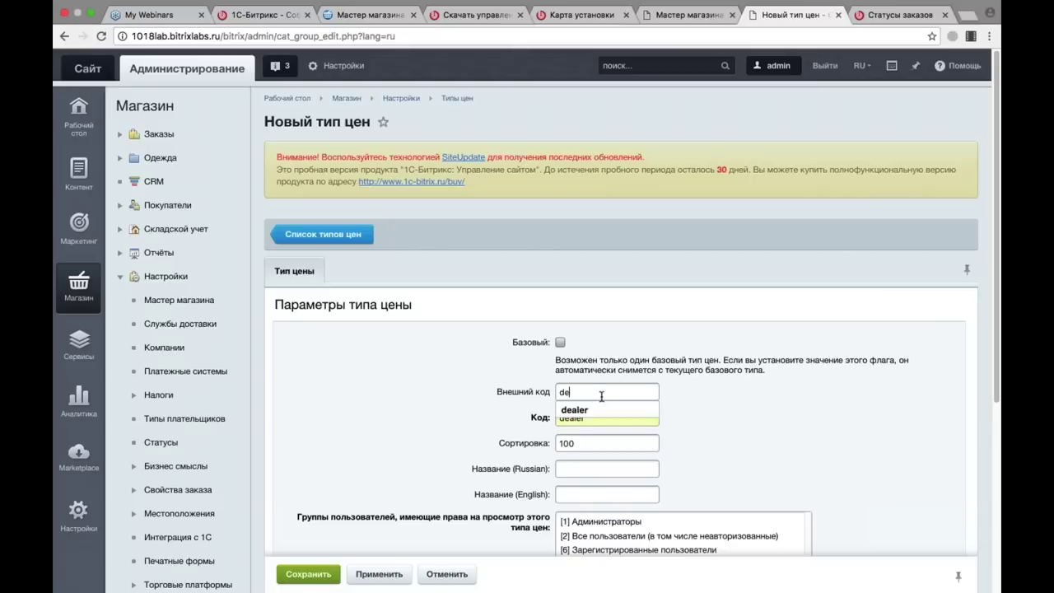
click(589, 411)
click(560, 469)
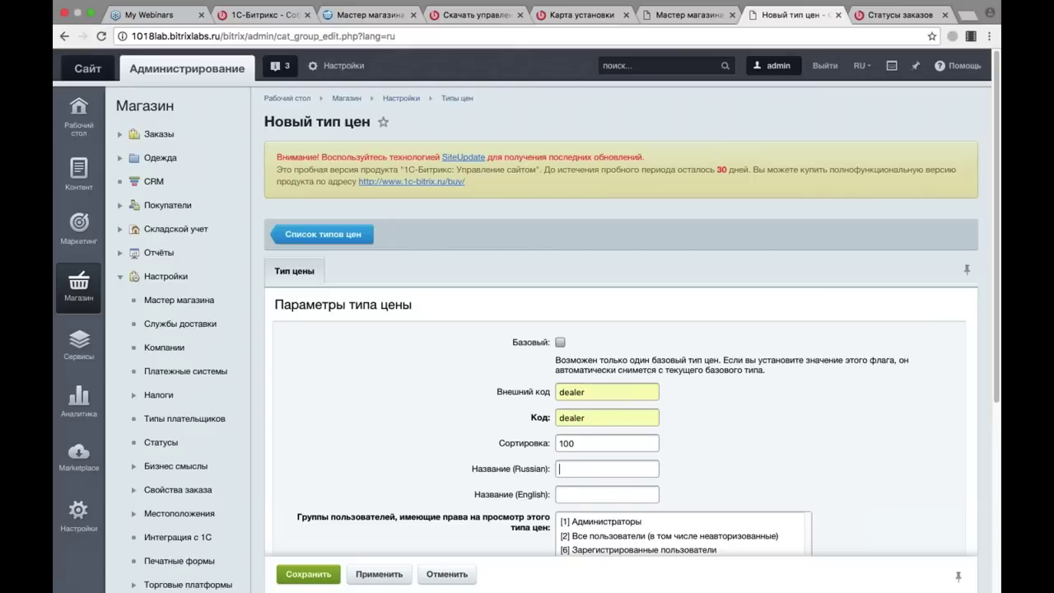
text(Lbkthcrfz )
text(цена)
click(599, 497)
text(в)
key(BackSpace)
text(dealer price)
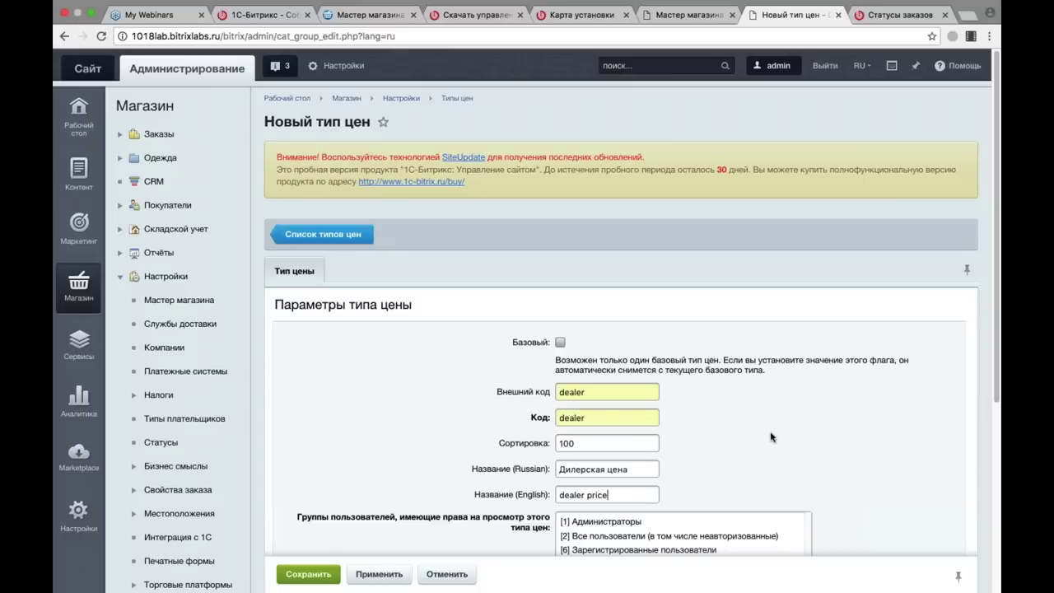
- Give Администраторы view and buy rights on the dealer price and save it
scroll(859, 356, down, 2)
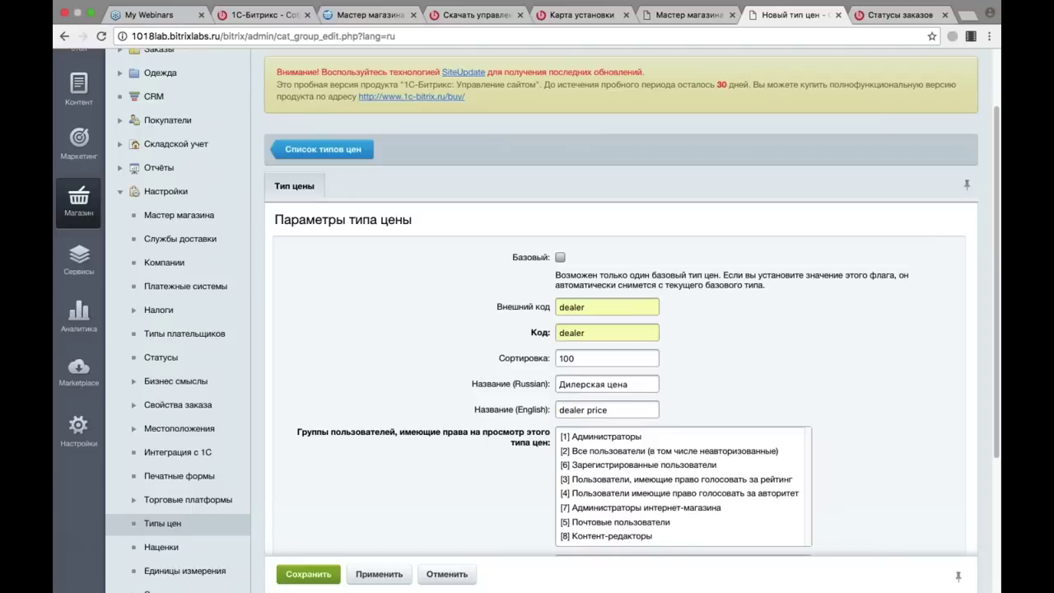
scroll(844, 282, down, 3)
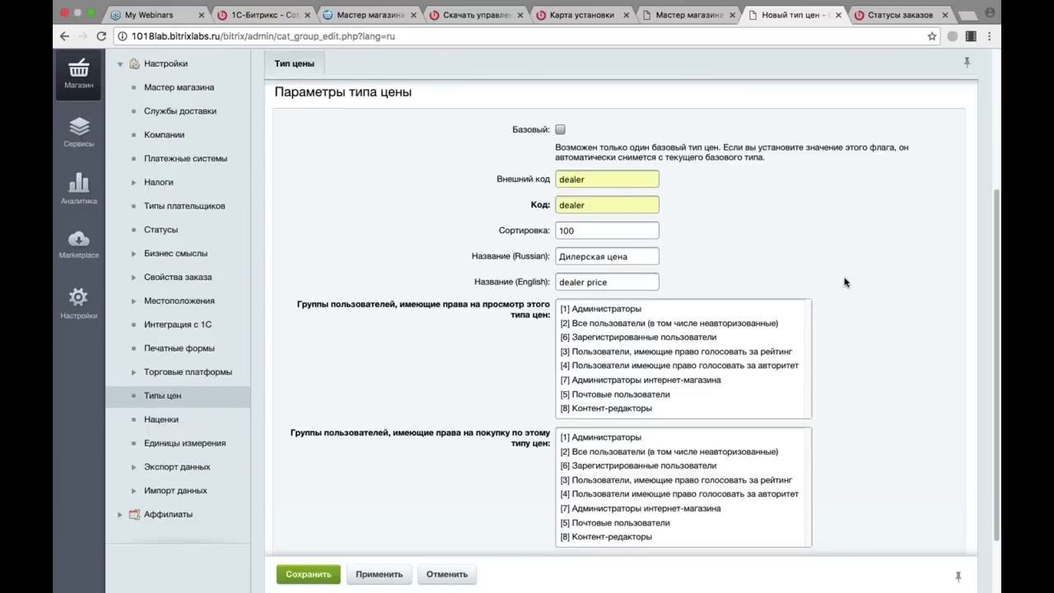
click(77, 298)
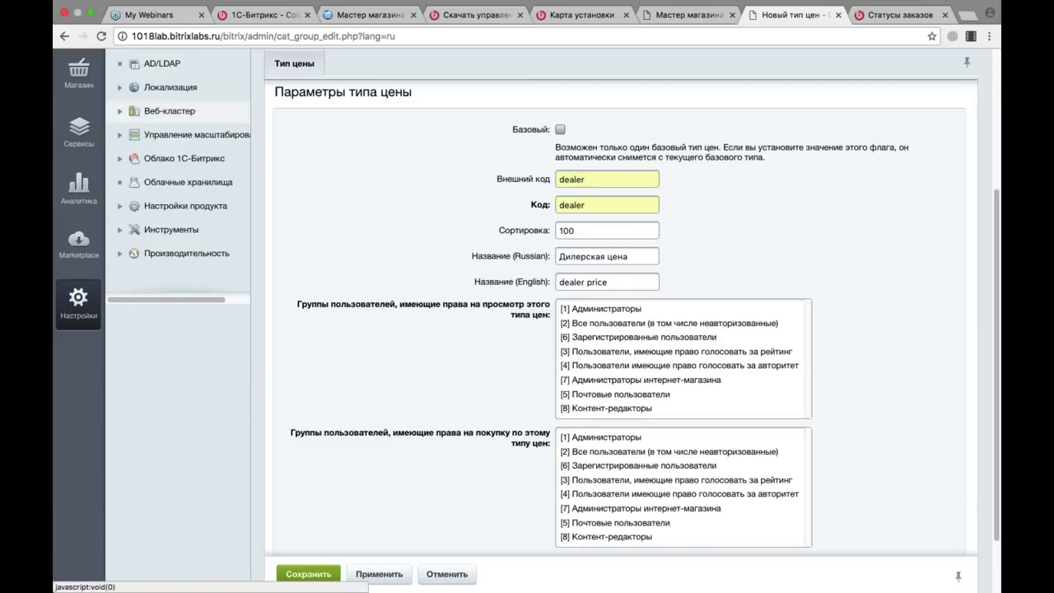
scroll(165, 181, up, 4)
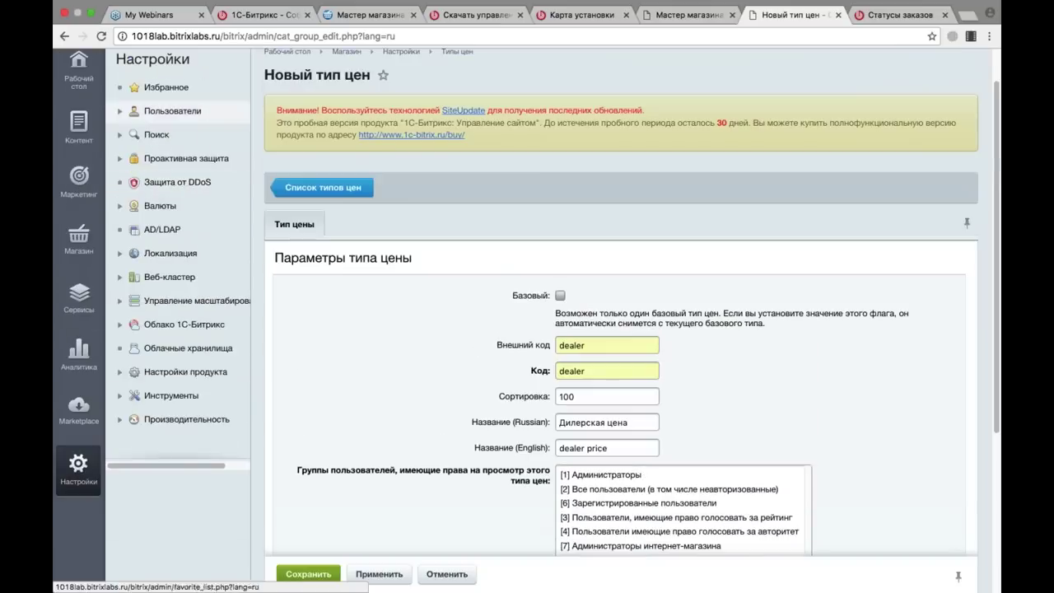
click(172, 111)
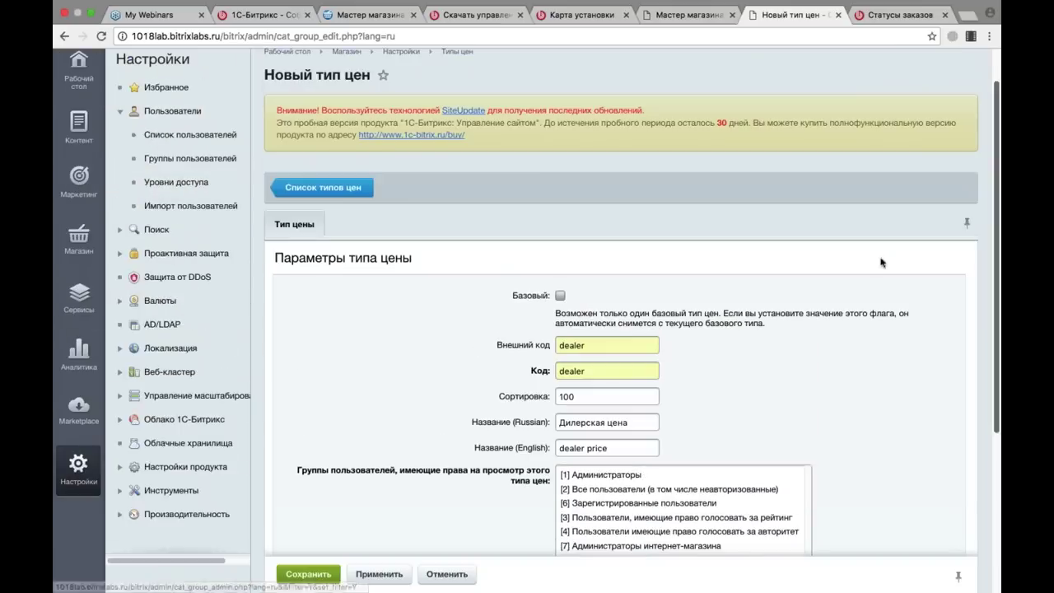
scroll(881, 261, down, 5)
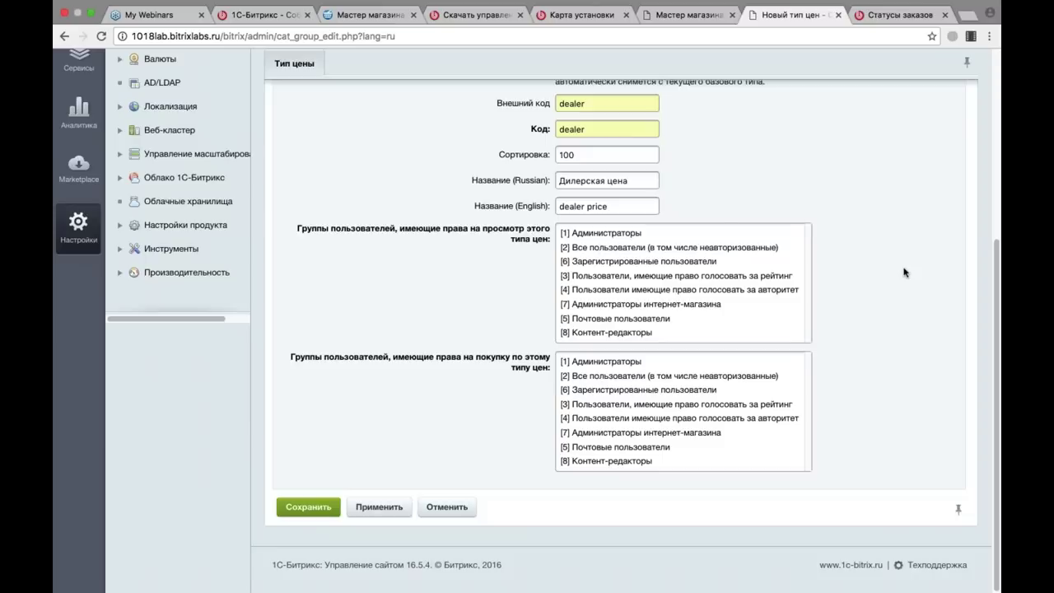
click(658, 247)
click(632, 235)
click(635, 361)
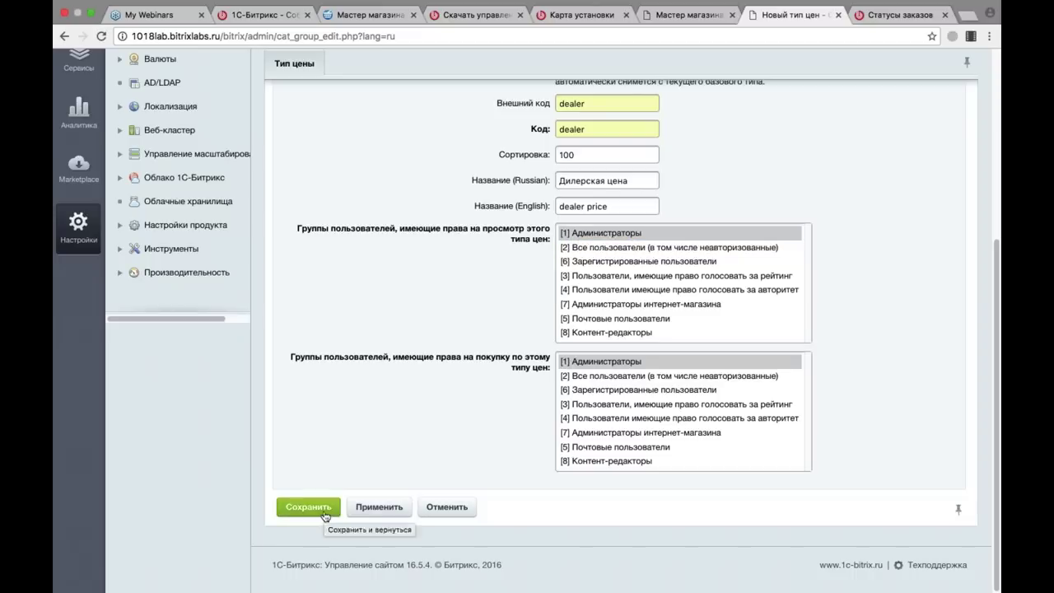
click(326, 510)
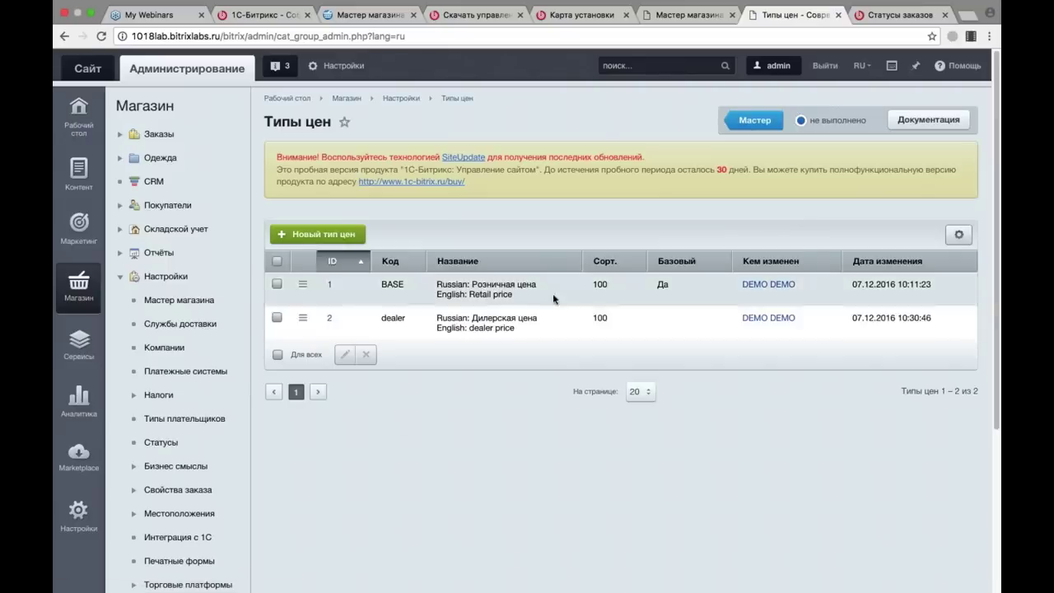
- Mark the Типы цен task done with BASE and dealer price types listed
scroll(527, 362, down, 3)
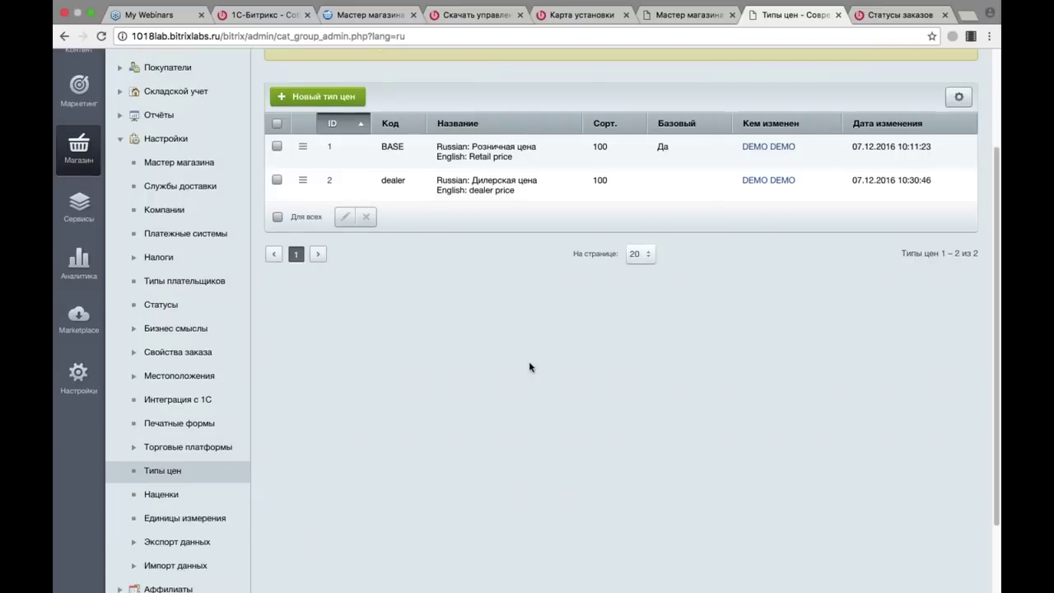
scroll(530, 368, up, 3)
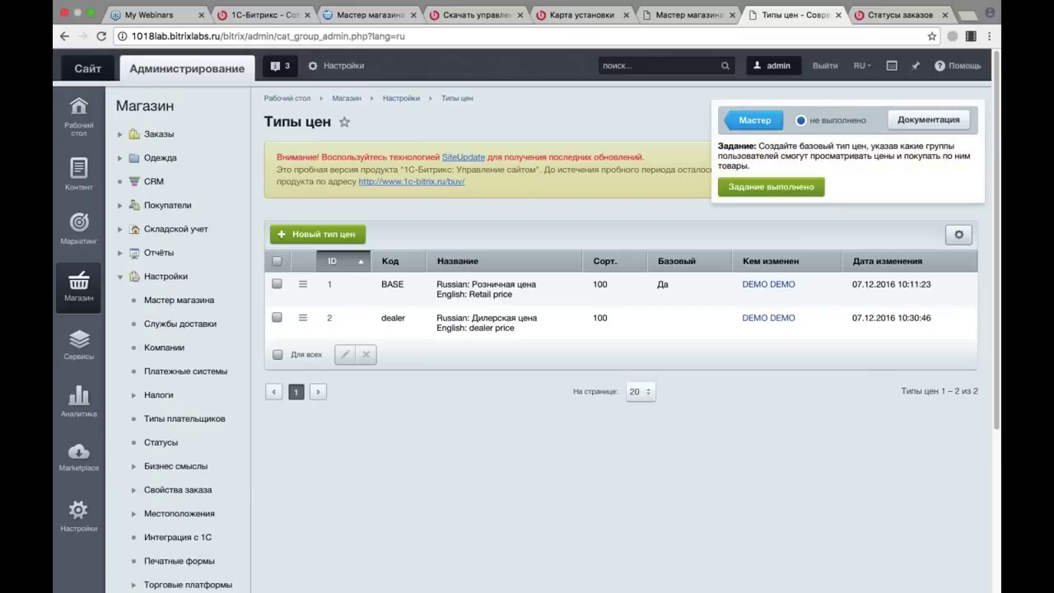
click(737, 187)
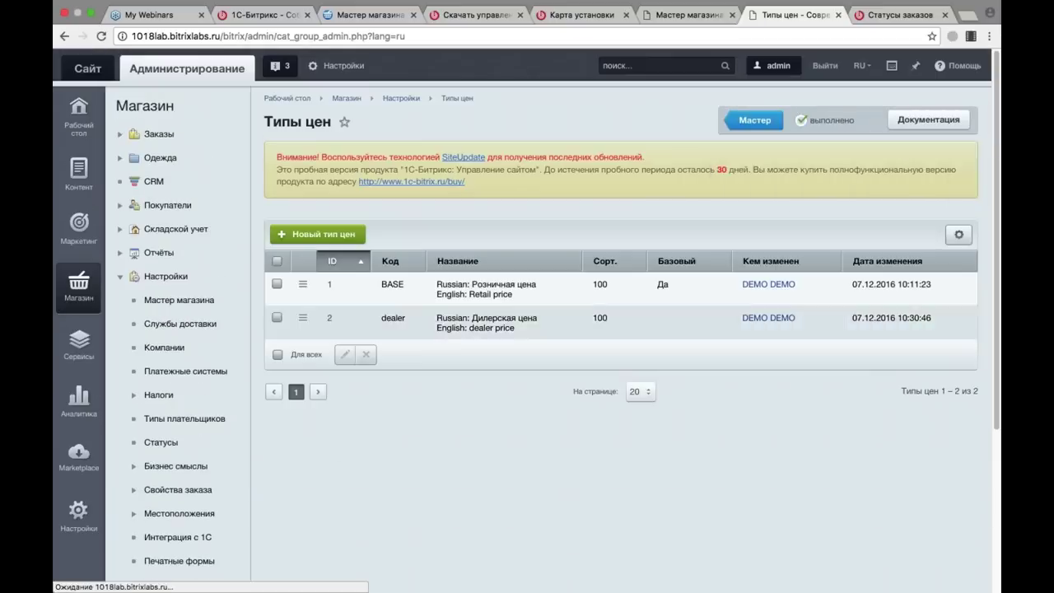
scroll(485, 323, down, 3)
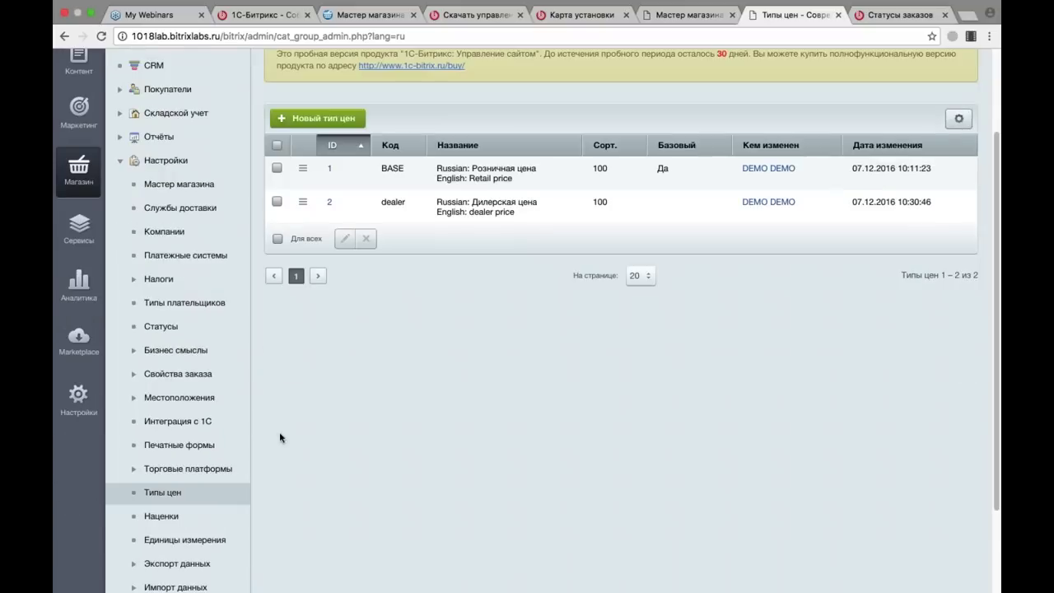
scroll(367, 426, down, 3)
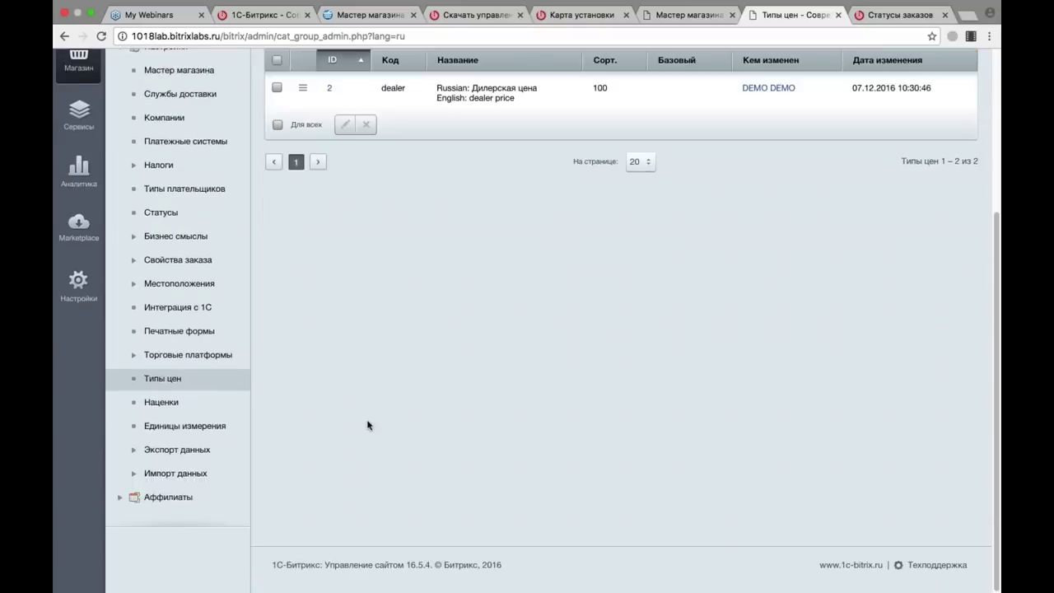
scroll(368, 427, up, 5)
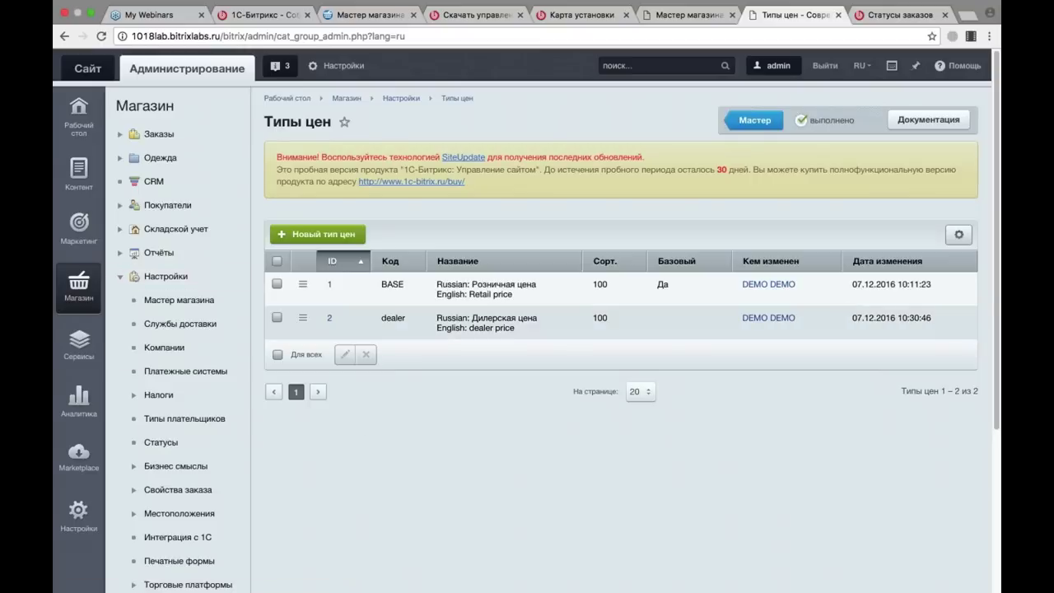
scroll(396, 411, down, 3)
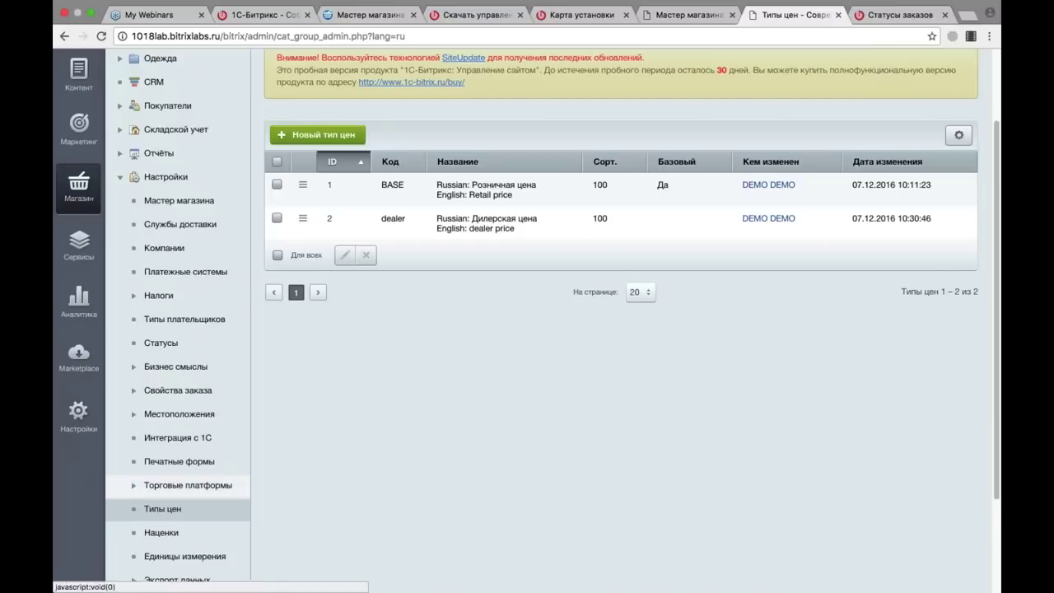
scroll(355, 459, down, 3)
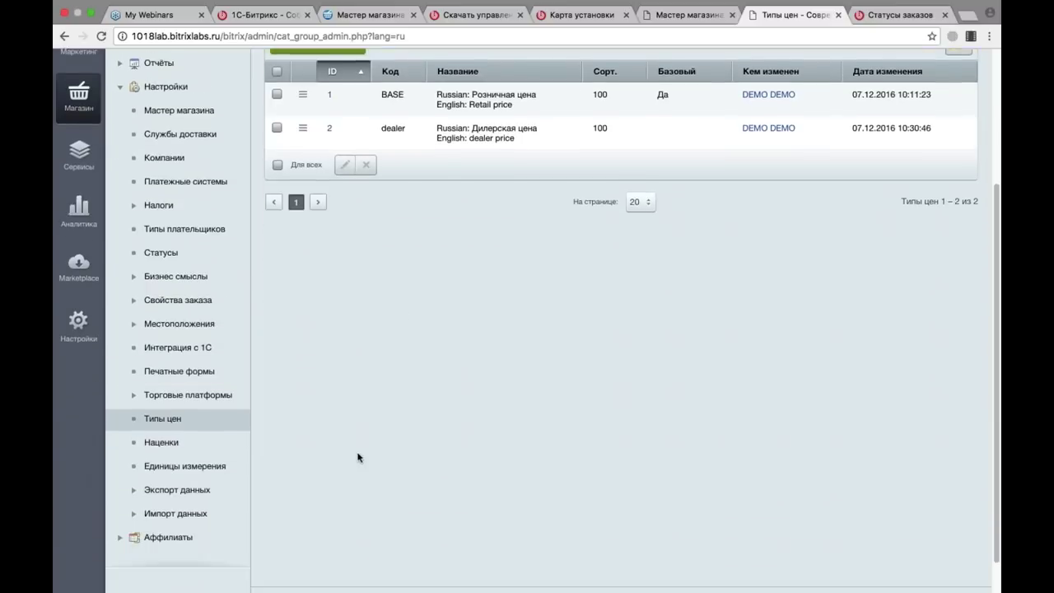
scroll(617, 330, up, 6)
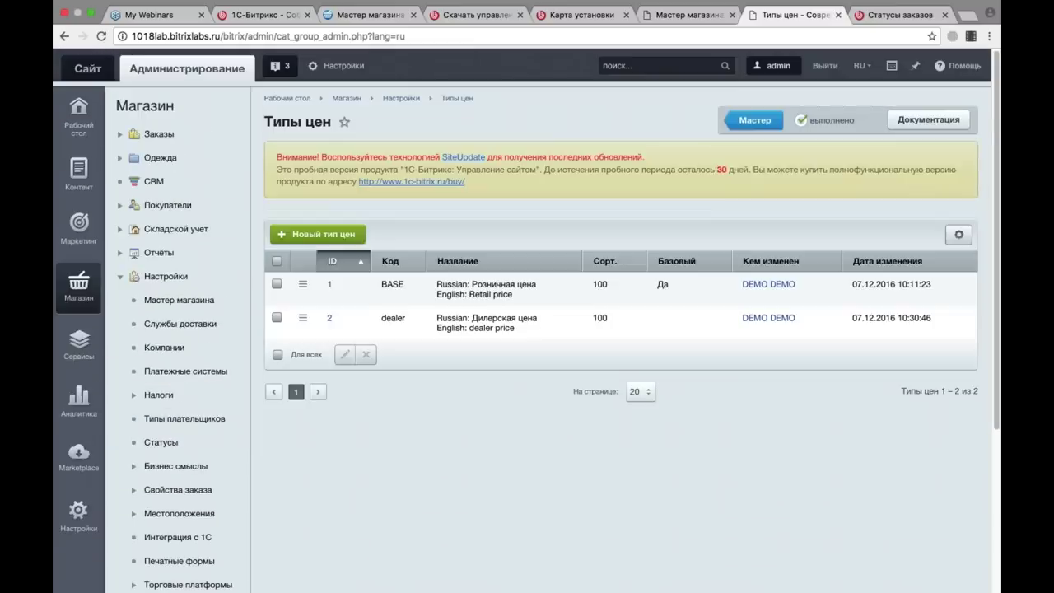
- Go to the Marketplace Обновление платформы page after a mistyped admin search
click(641, 67)
text(jrheu)
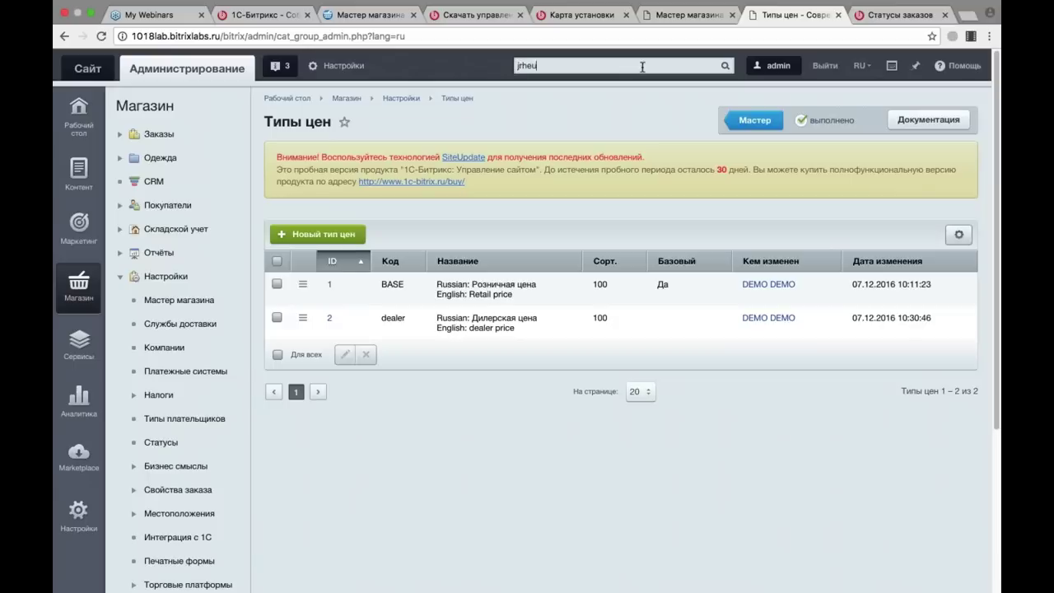
key(BackSpace)
key(BackSpace)
text(e)
key(BackSpace)
key(BackSpace)
key(BackSpace)
key(BackSpace)
text(окру)
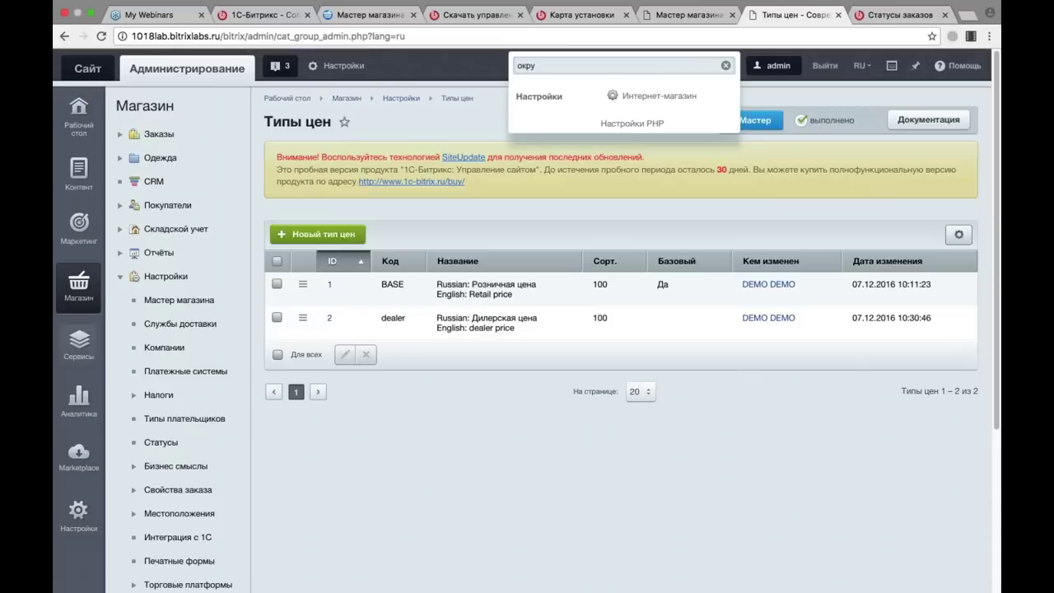
click(79, 452)
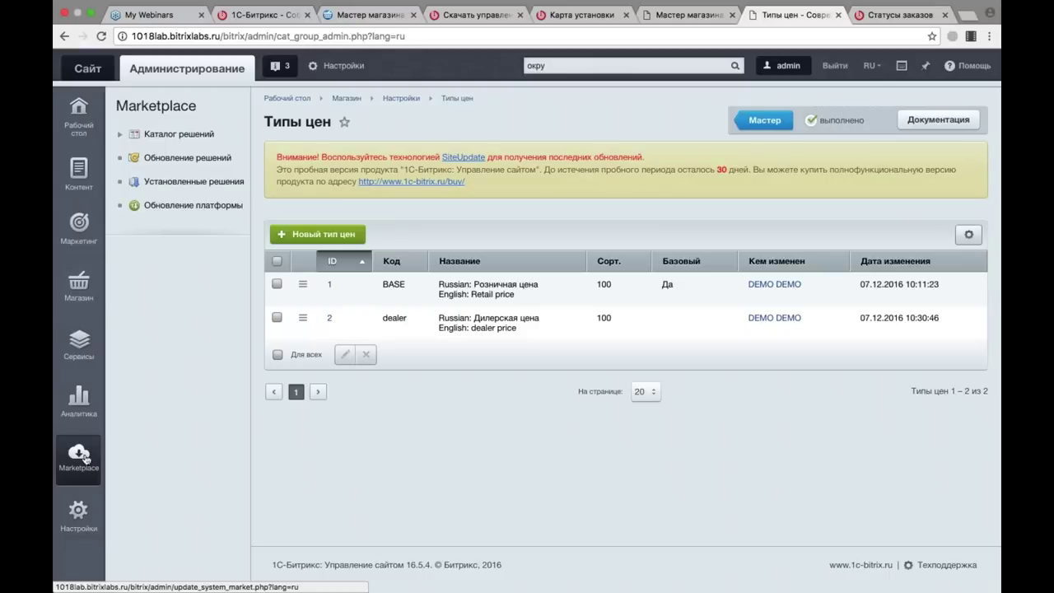
click(189, 216)
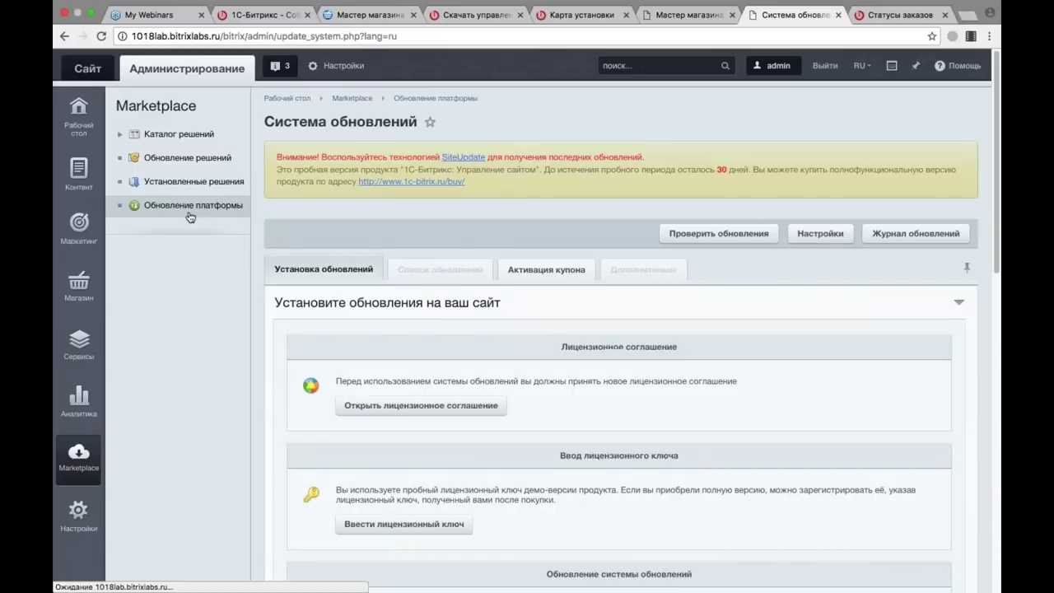
- Accept the update licence, update SiteUpdate, install the 31 recommended updates, and open a new tab
click(421, 405)
click(368, 410)
click(522, 434)
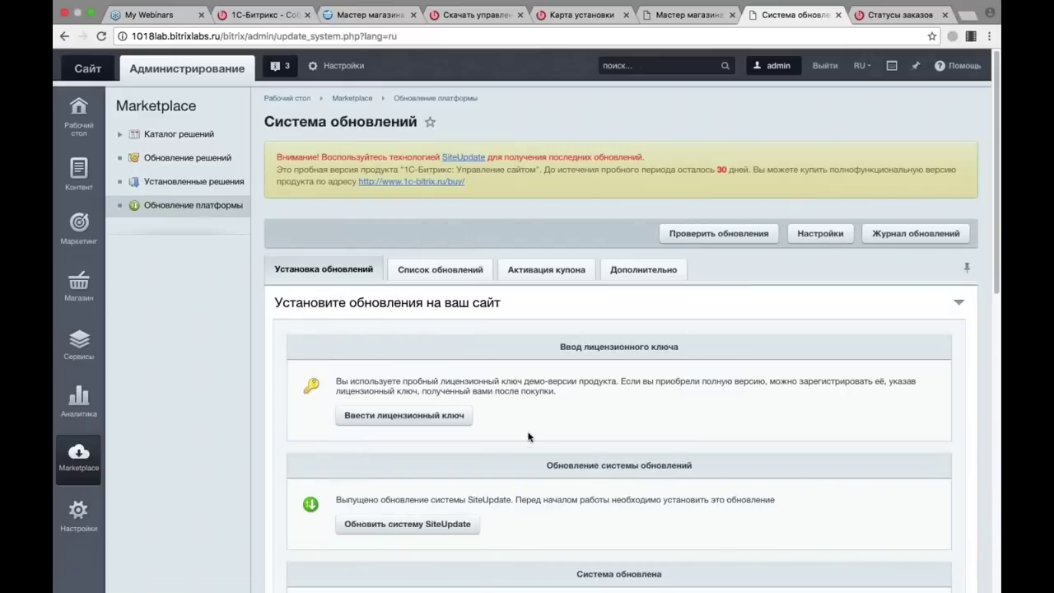
scroll(511, 417, down, 2)
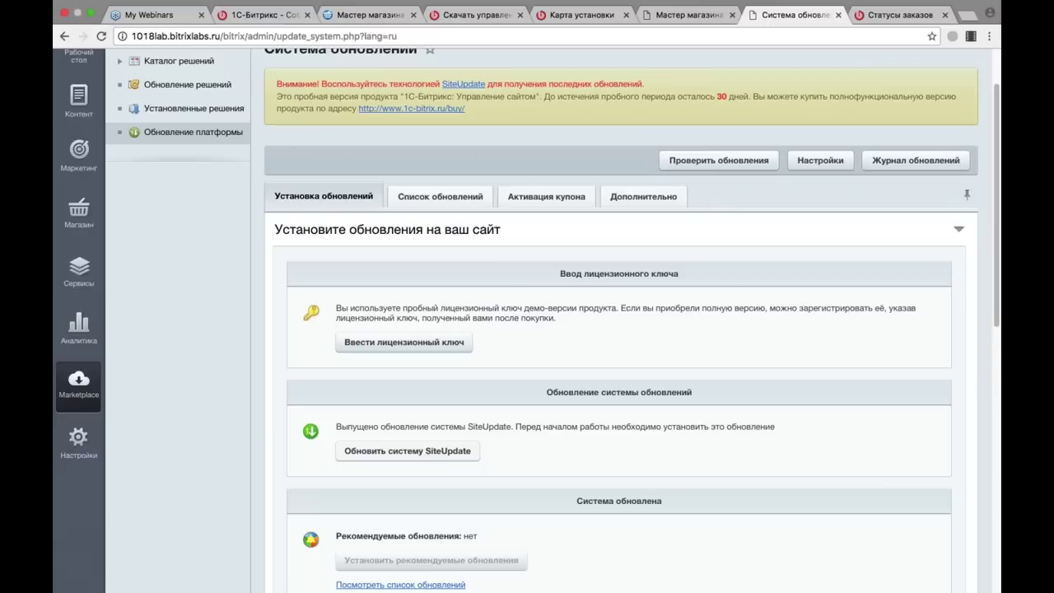
click(443, 455)
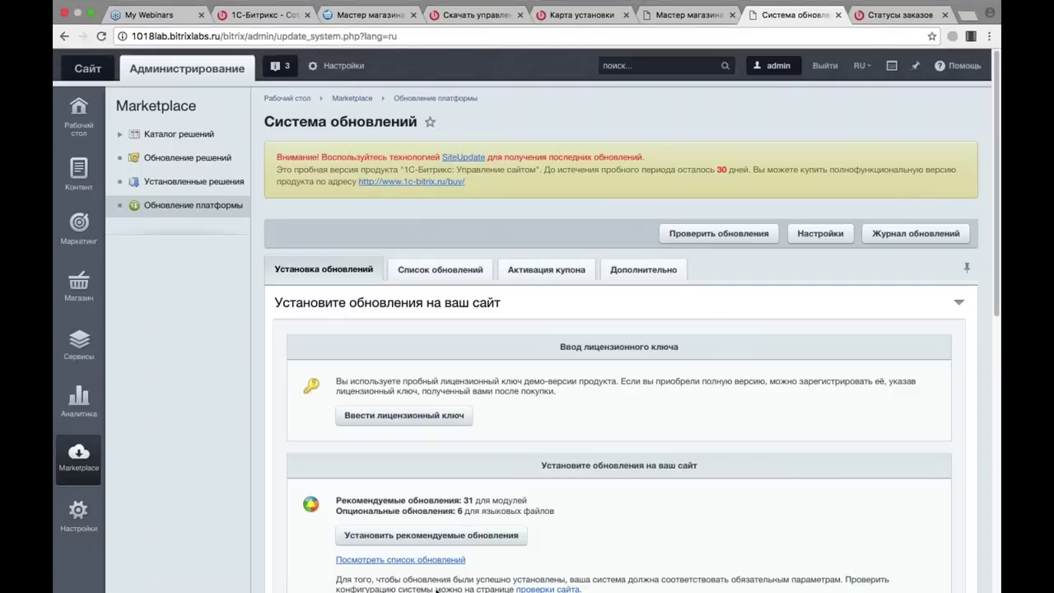
click(435, 536)
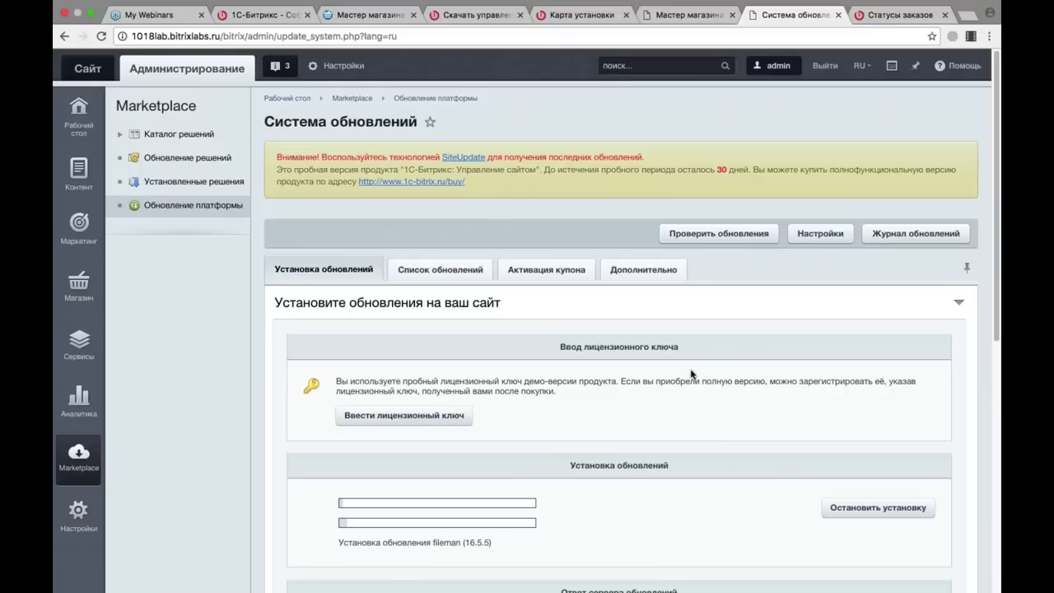
click(965, 15)
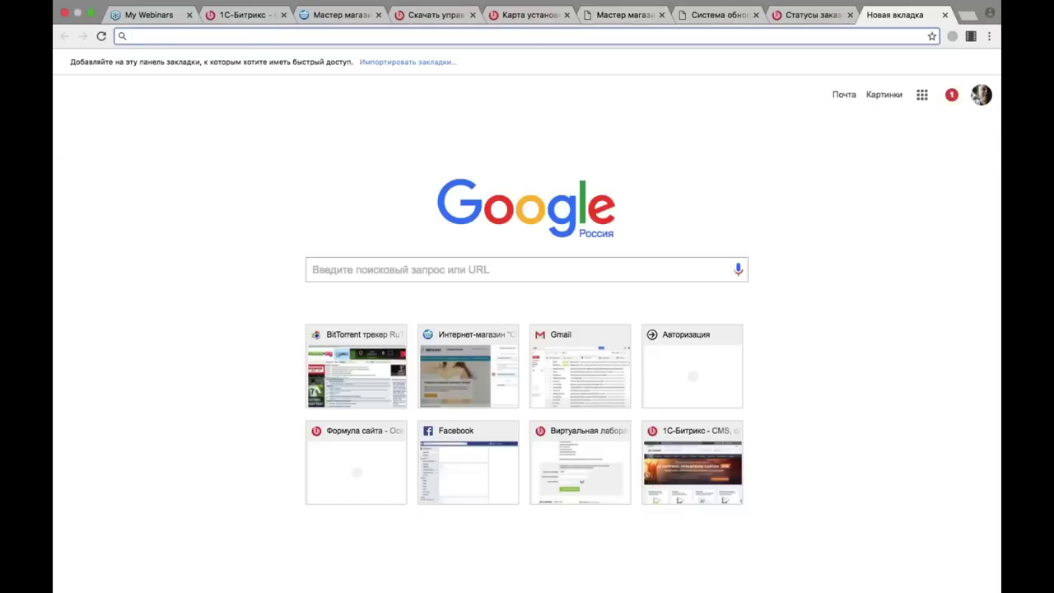
text(ич-шьюкг)
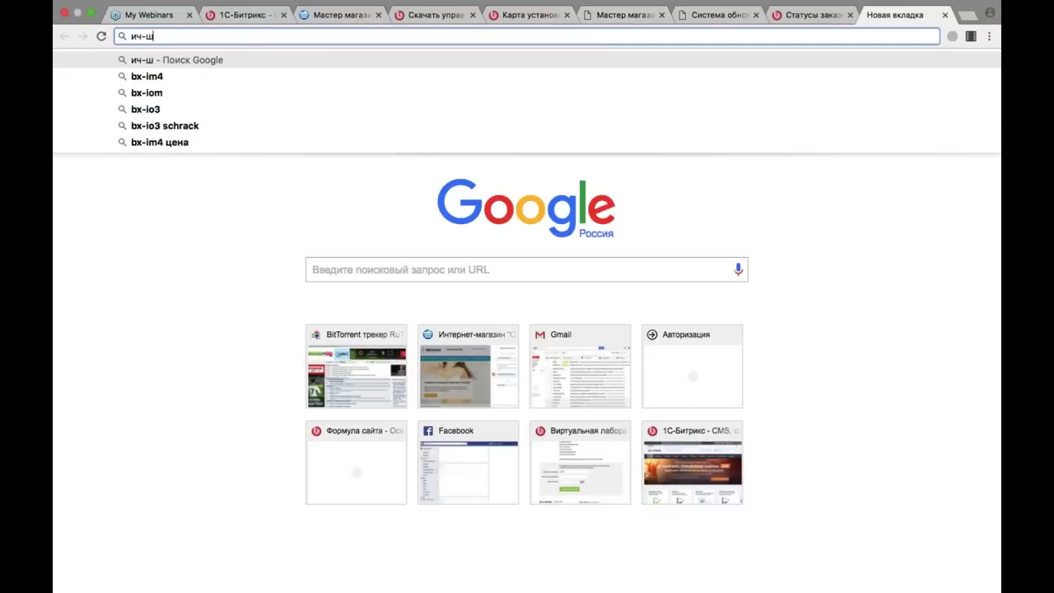
- Load the bx-im.ru clothing store, correcting the mistyped address
key(BackSpace)
key(BackSpace)
key(BackSpace)
key(BackSpace)
key(BackSpace)
text(im.r)
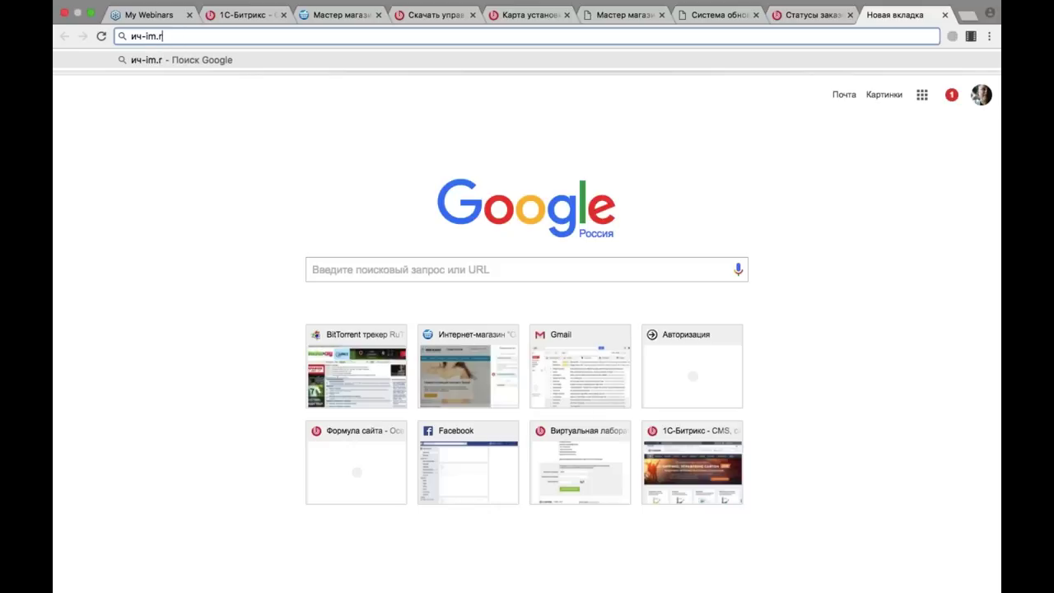
text(u)
key(Return)
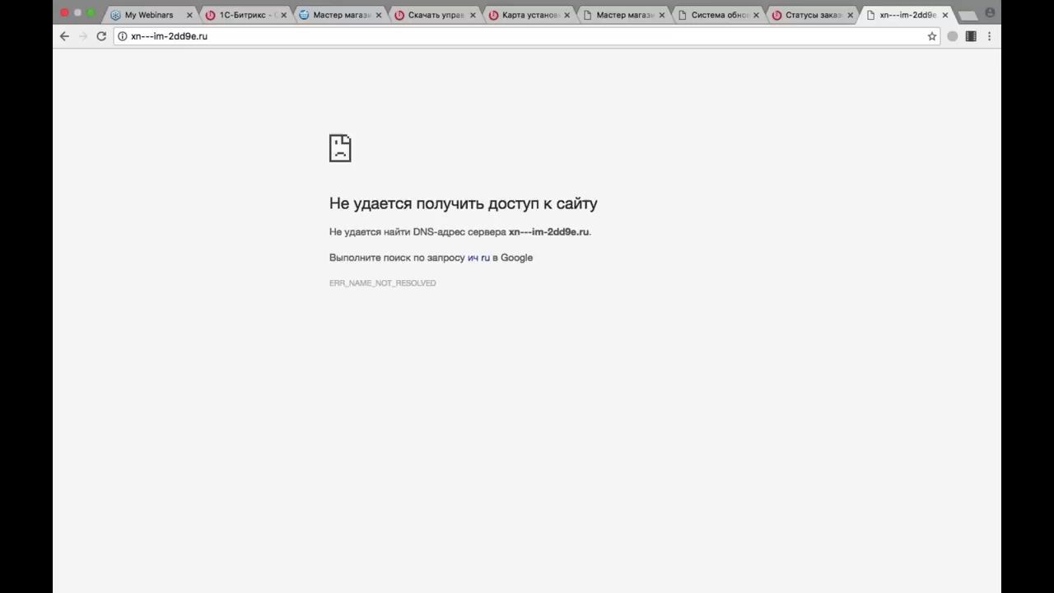
click(237, 34)
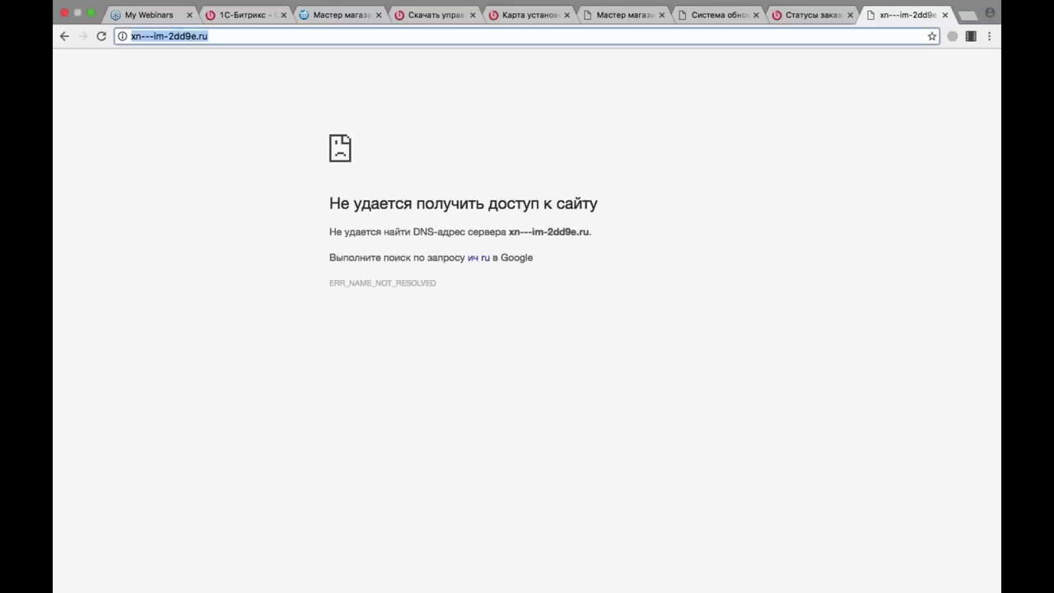
text(bx-im)
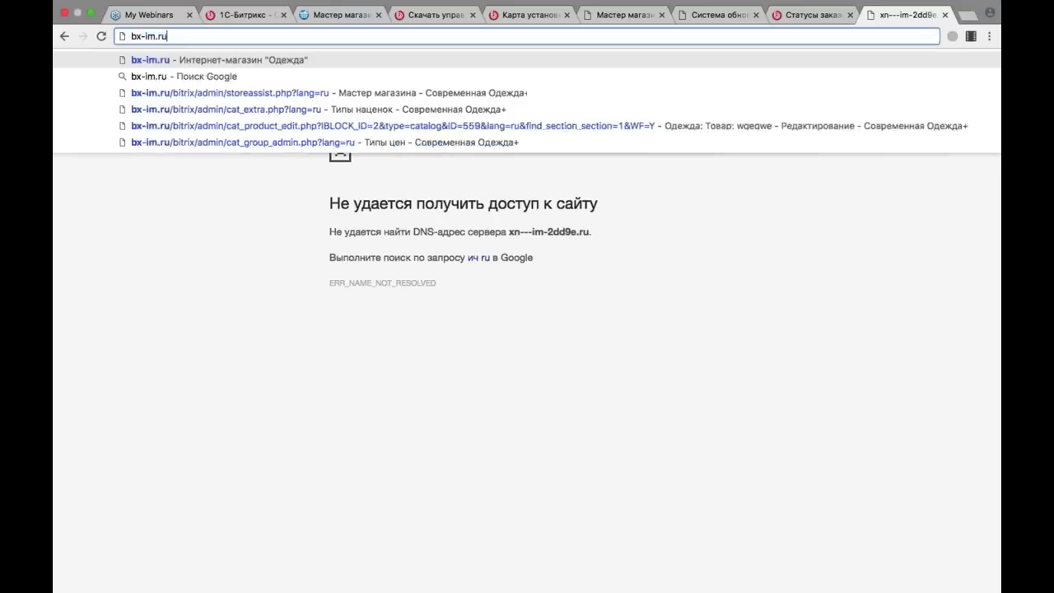
key(Return)
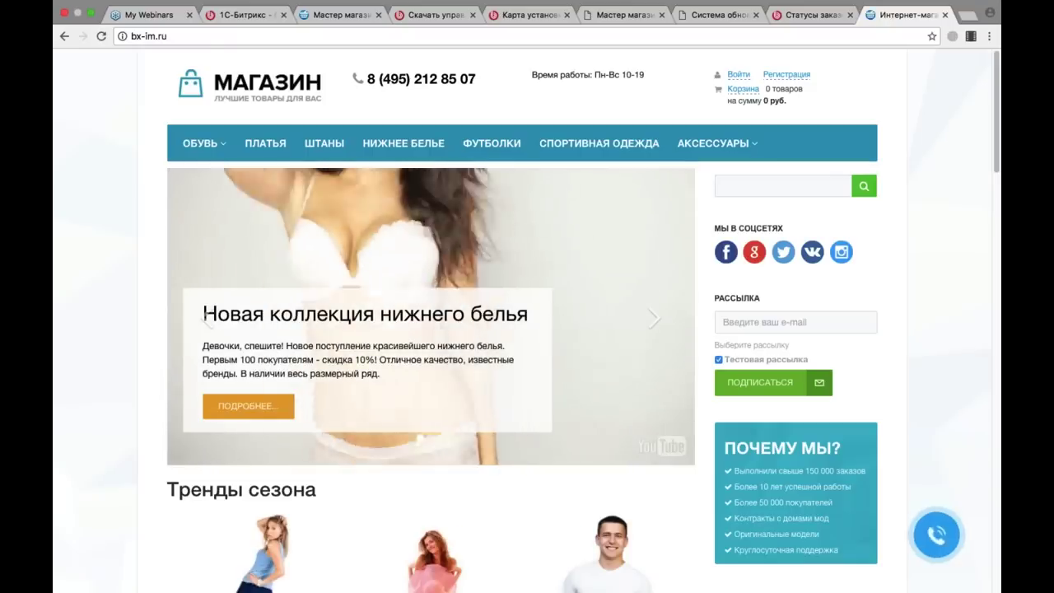
- Sign in with the store login and password, then open the Администрирование desktop
click(739, 74)
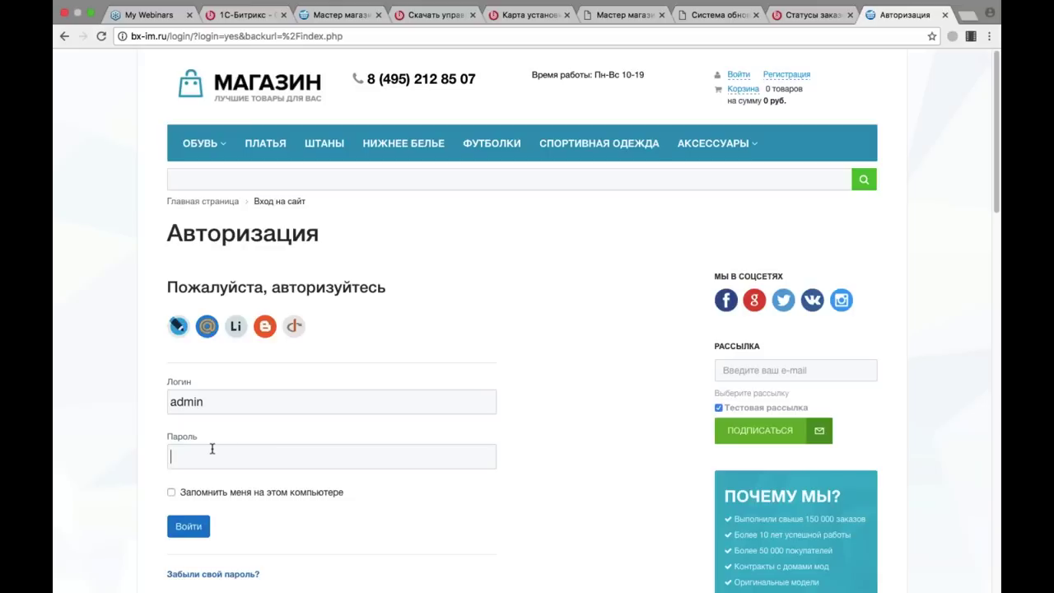
text(********)
click(199, 527)
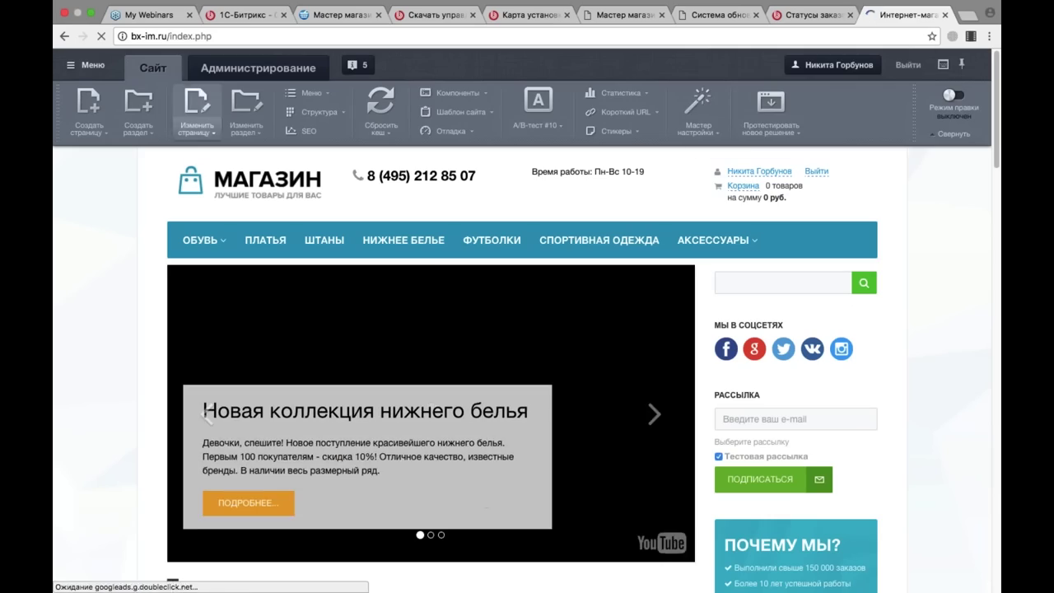
click(228, 71)
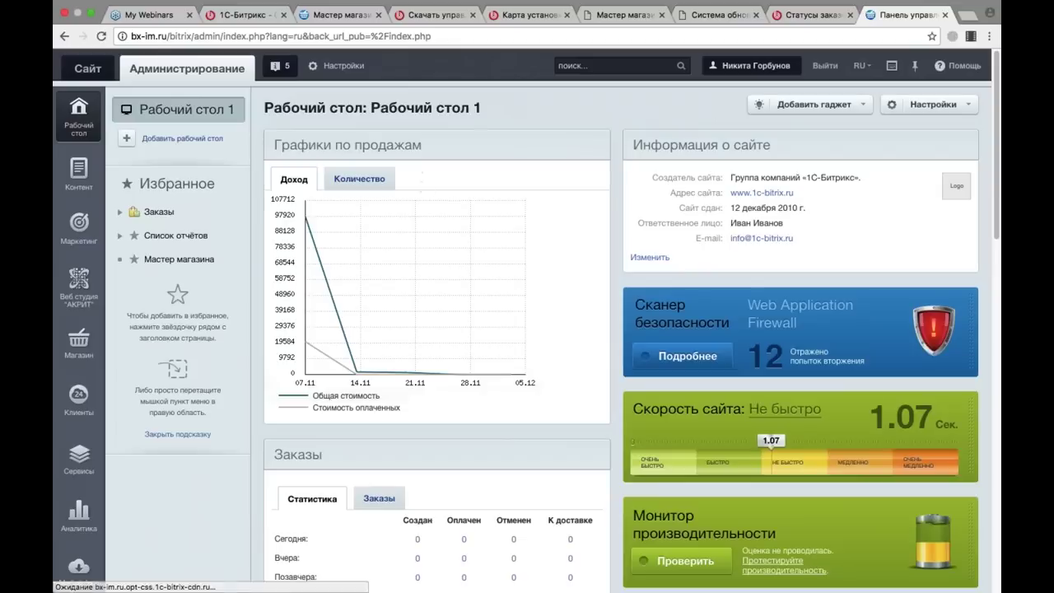
- Open Магазин > Настройки > Цены > Округление to list the BASE retail price rounding rule
click(86, 336)
scroll(174, 353, down, 1)
scroll(174, 353, down, 1)
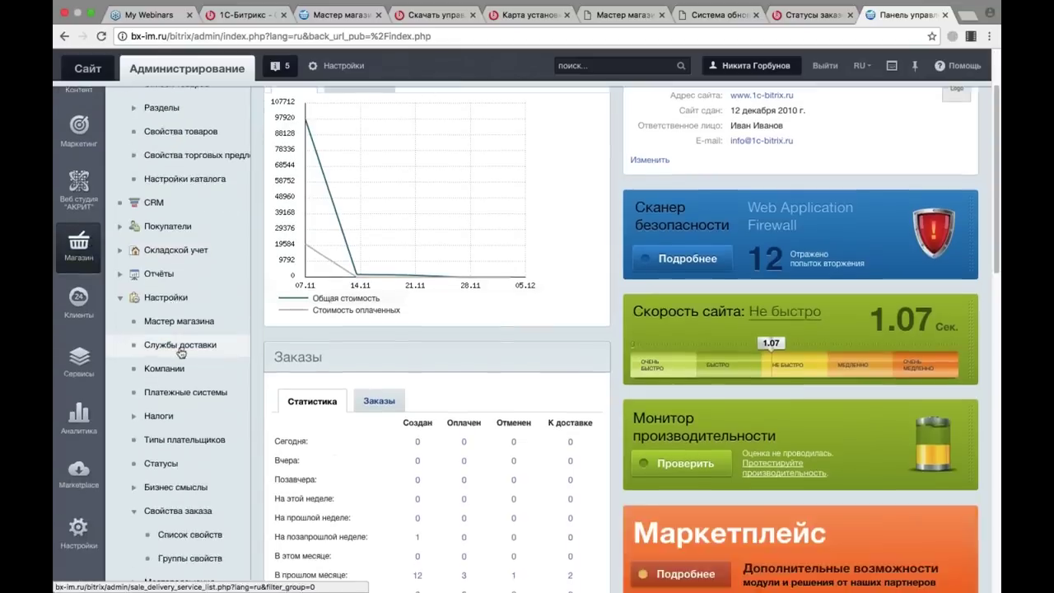
scroll(177, 353, up, 2)
scroll(181, 354, down, 2)
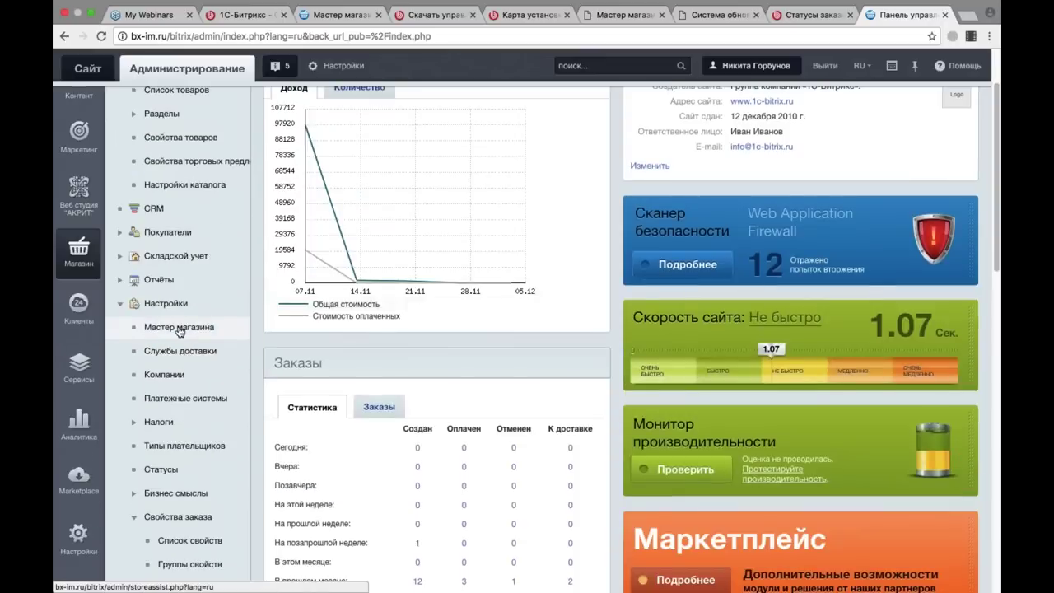
scroll(183, 333, up, 2)
scroll(194, 356, down, 5)
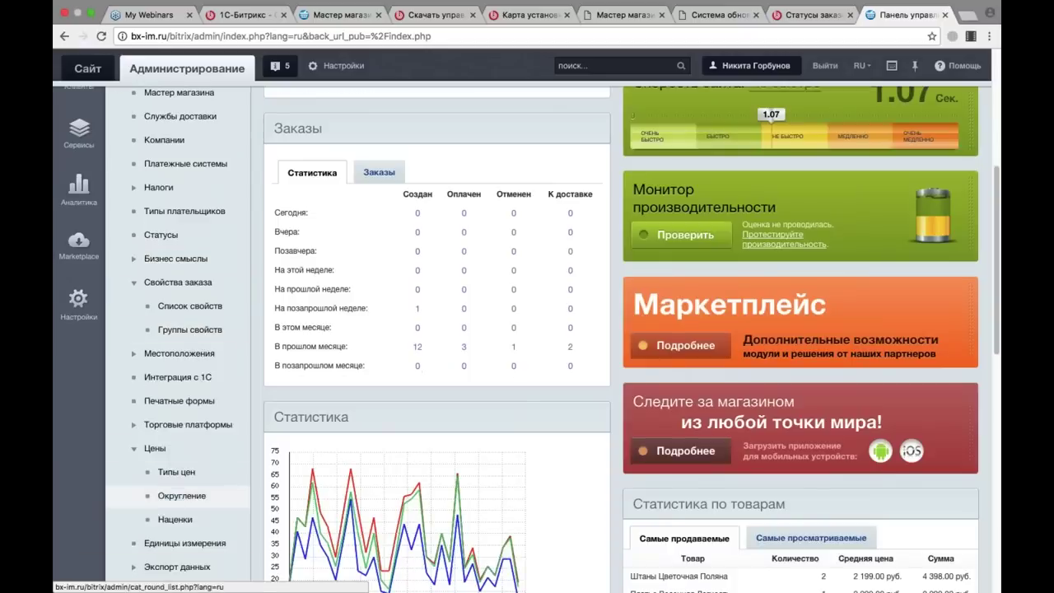
click(177, 496)
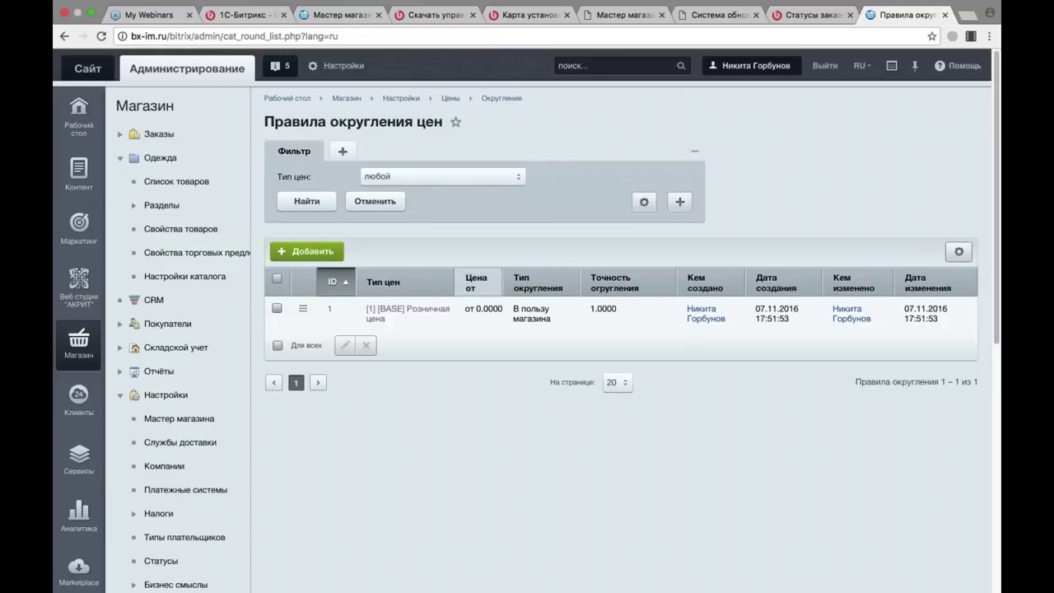
- Edit rule 1, keep the BASE price type, and save it rounding В пользу магазина at precision 1
double_click(329, 311)
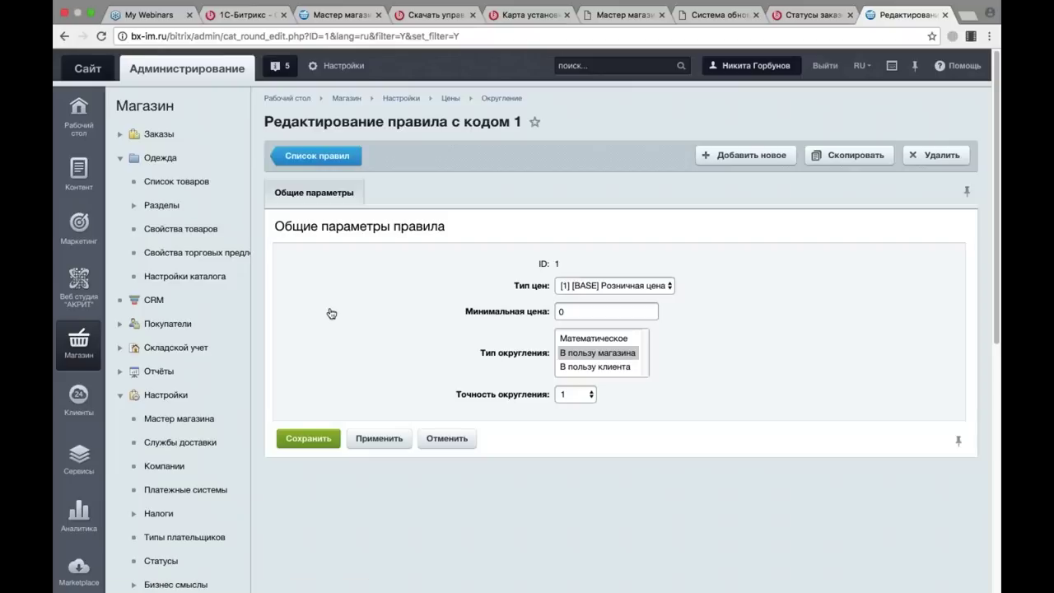
click(598, 288)
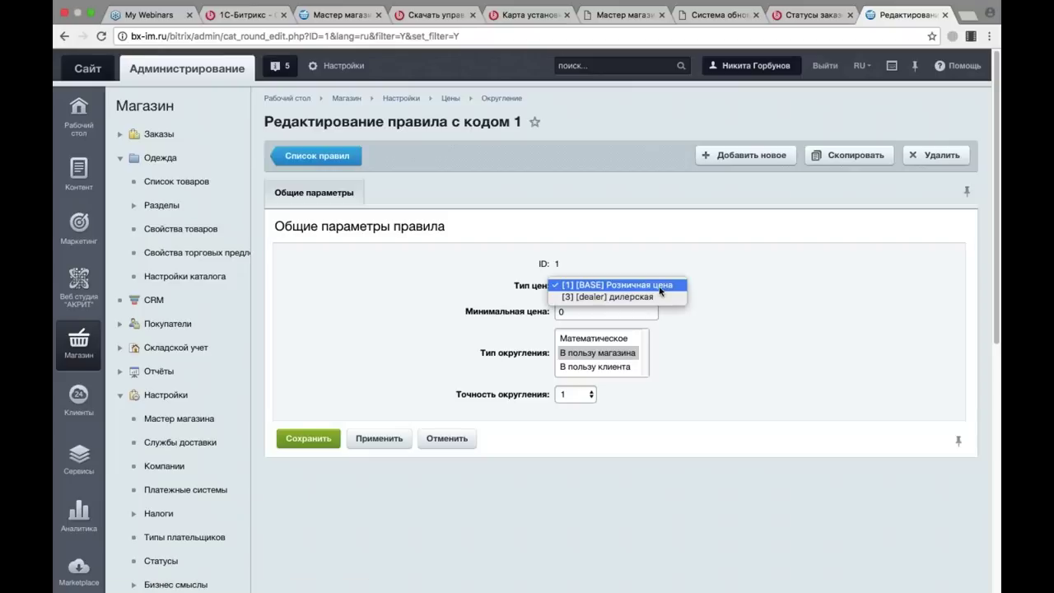
click(671, 263)
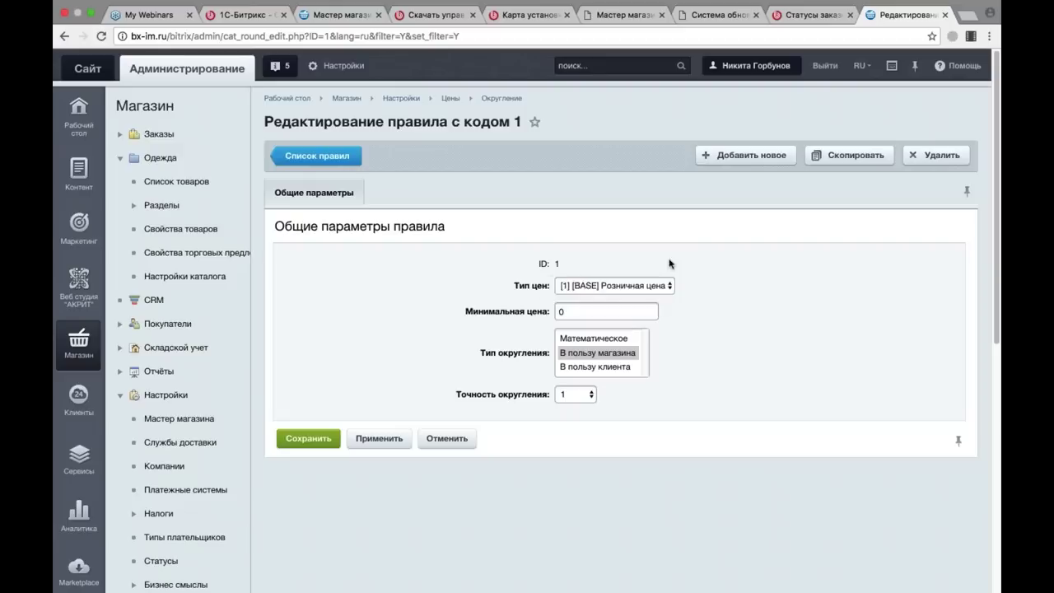
click(625, 284)
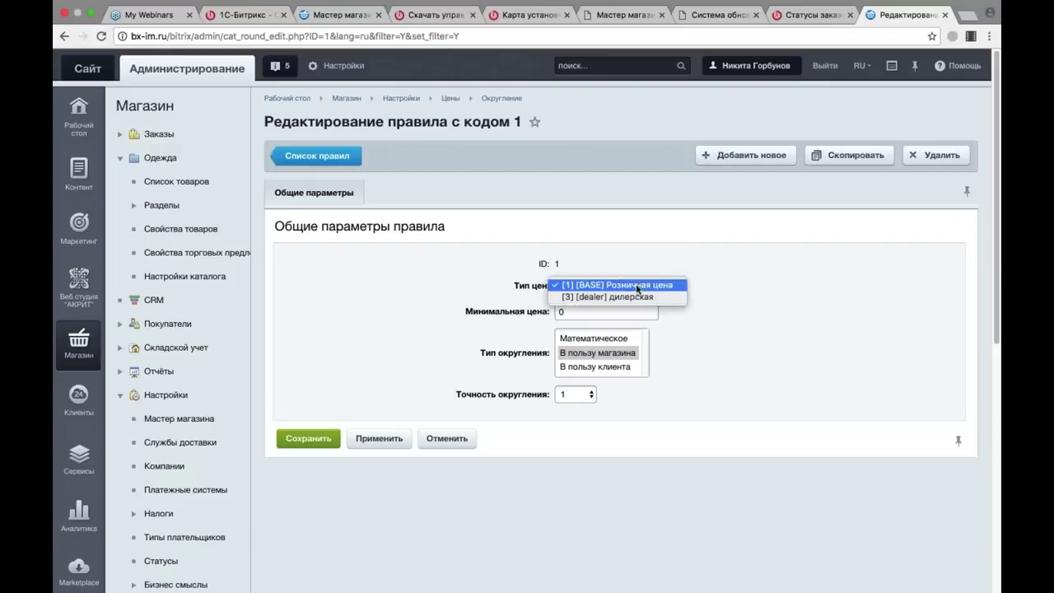
click(681, 285)
key(Tab)
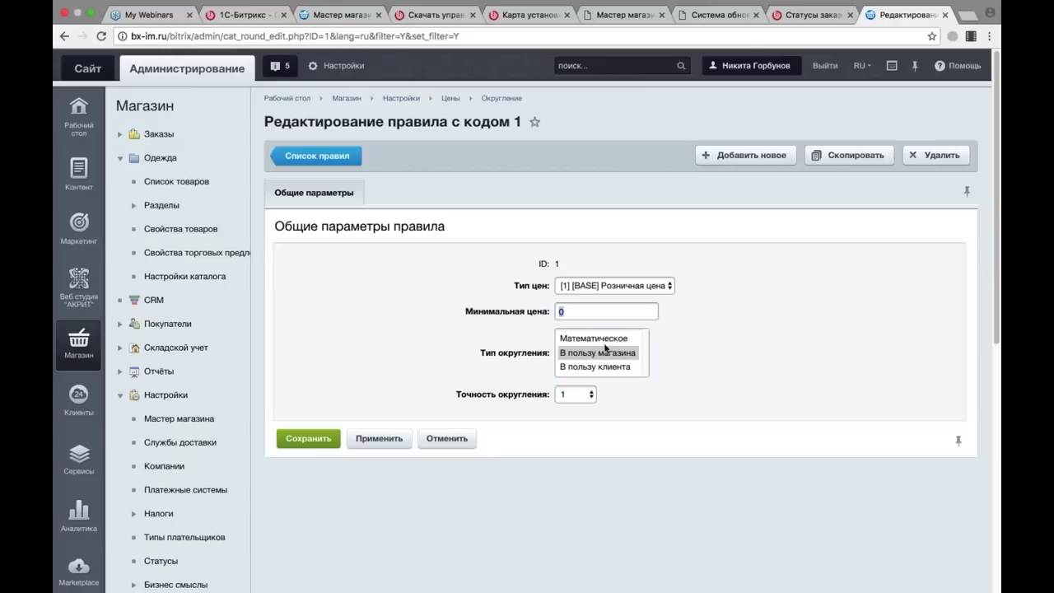
click(603, 338)
click(597, 354)
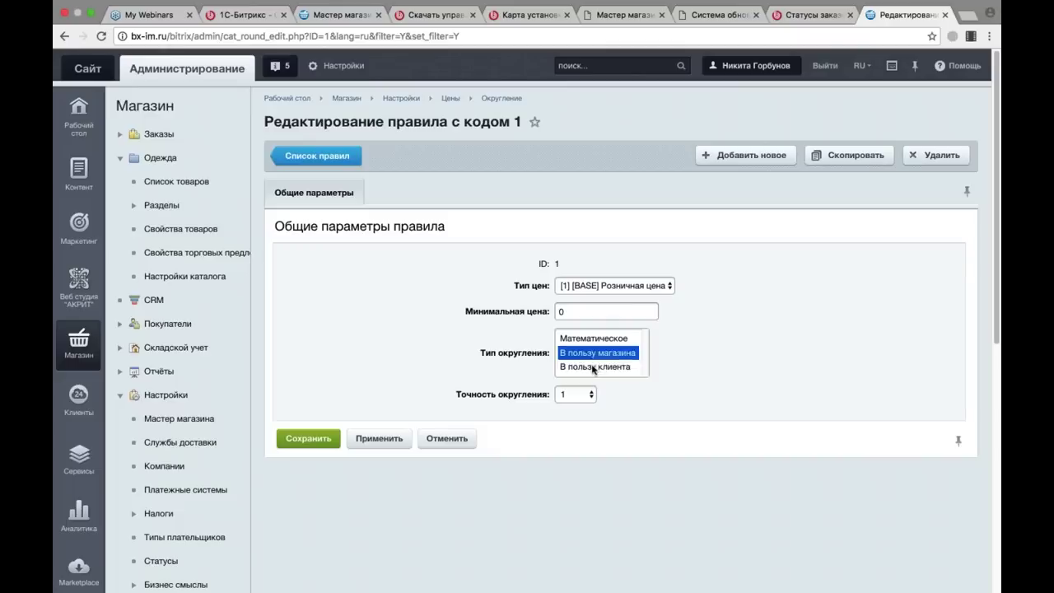
click(594, 367)
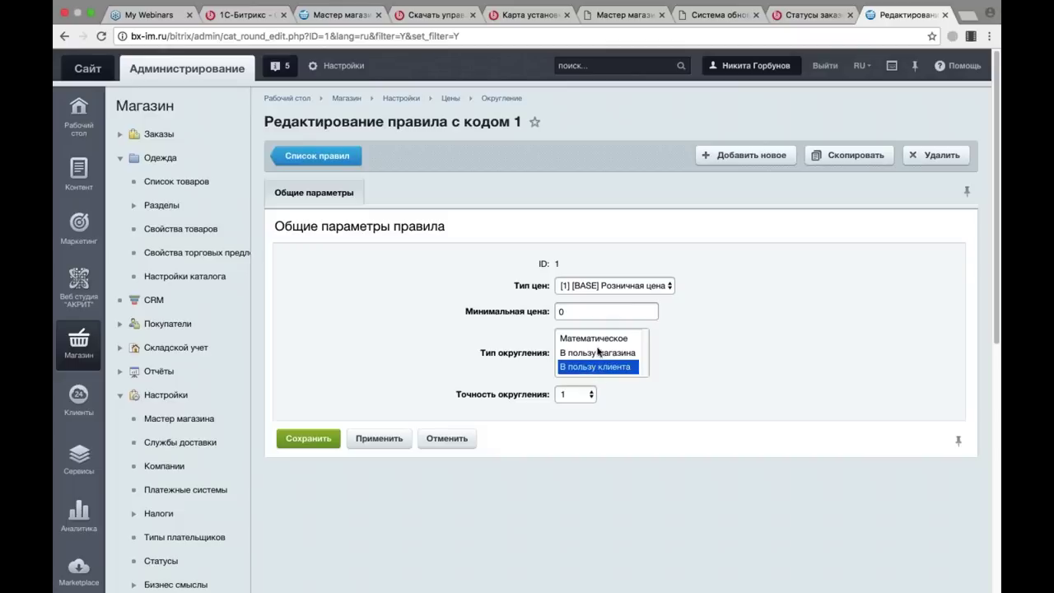
click(600, 353)
click(308, 438)
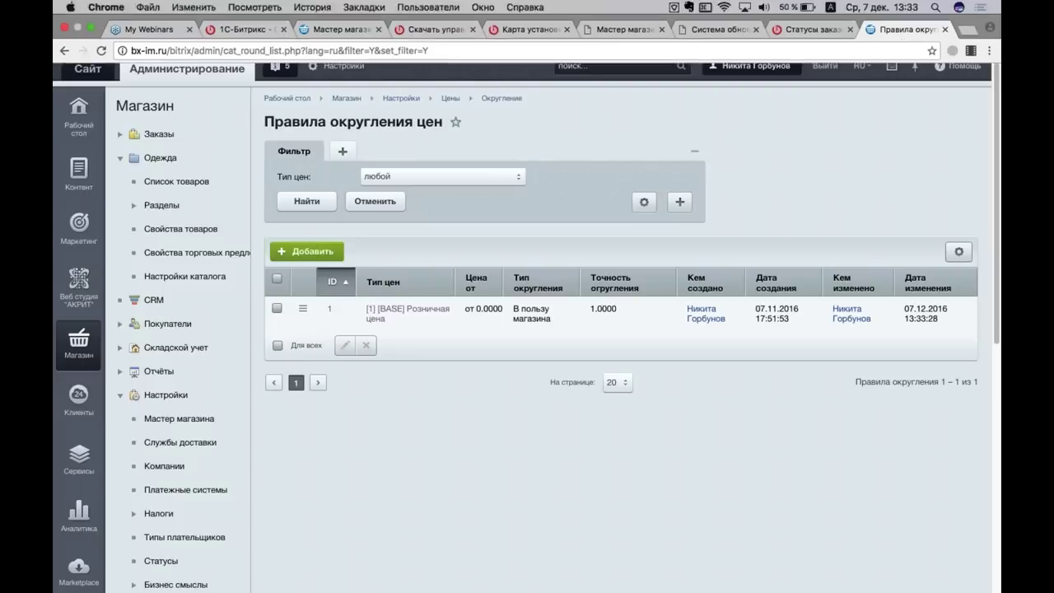
- Return to the admin desktop and open the Email-marketing conversion page in a new tab
click(809, 16)
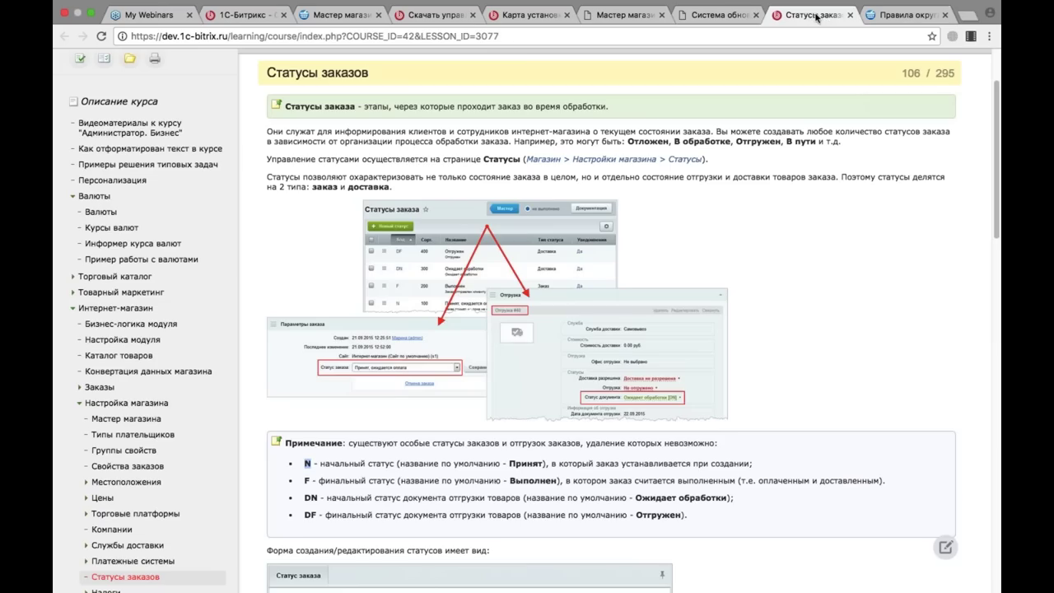
click(713, 15)
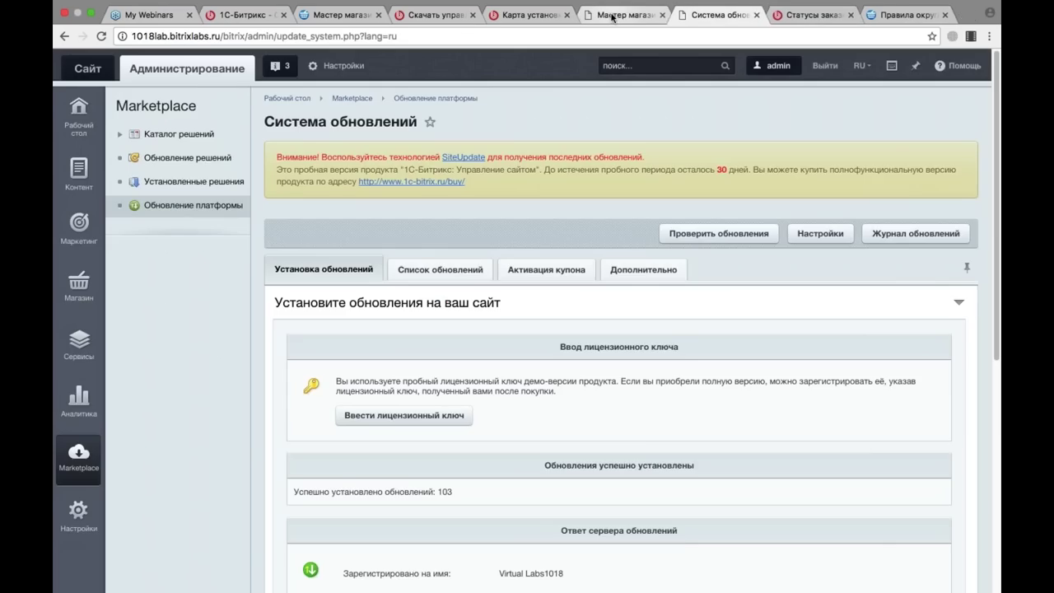
click(610, 16)
click(690, 15)
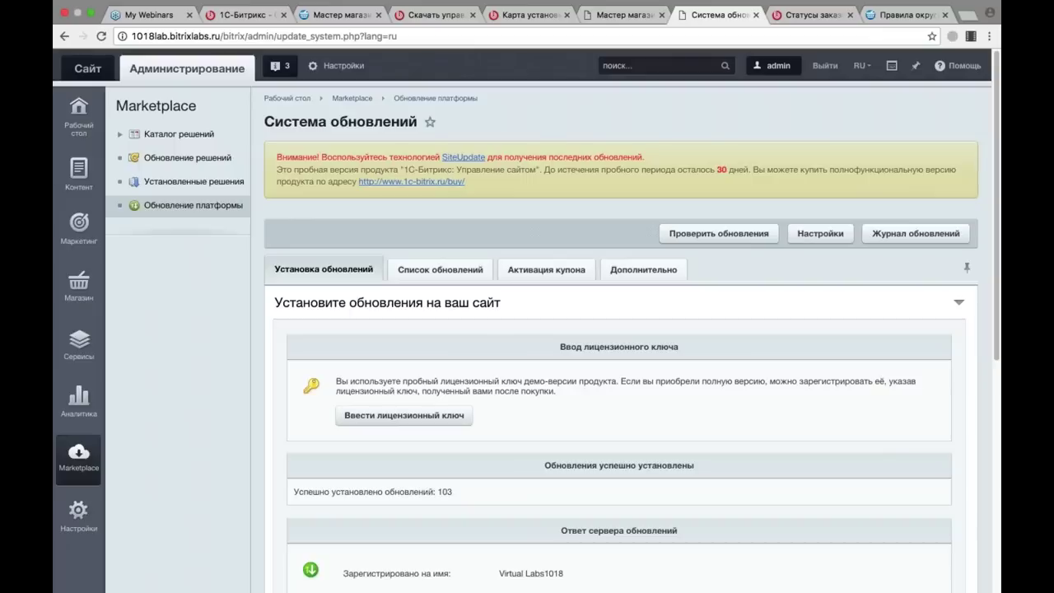
click(165, 109)
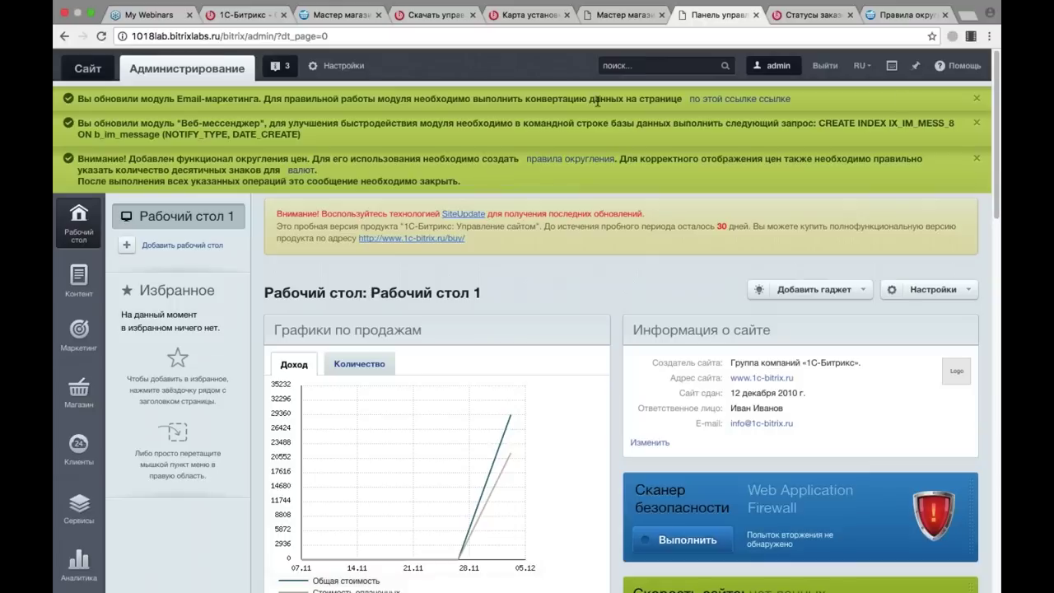
right_click(737, 101)
click(738, 108)
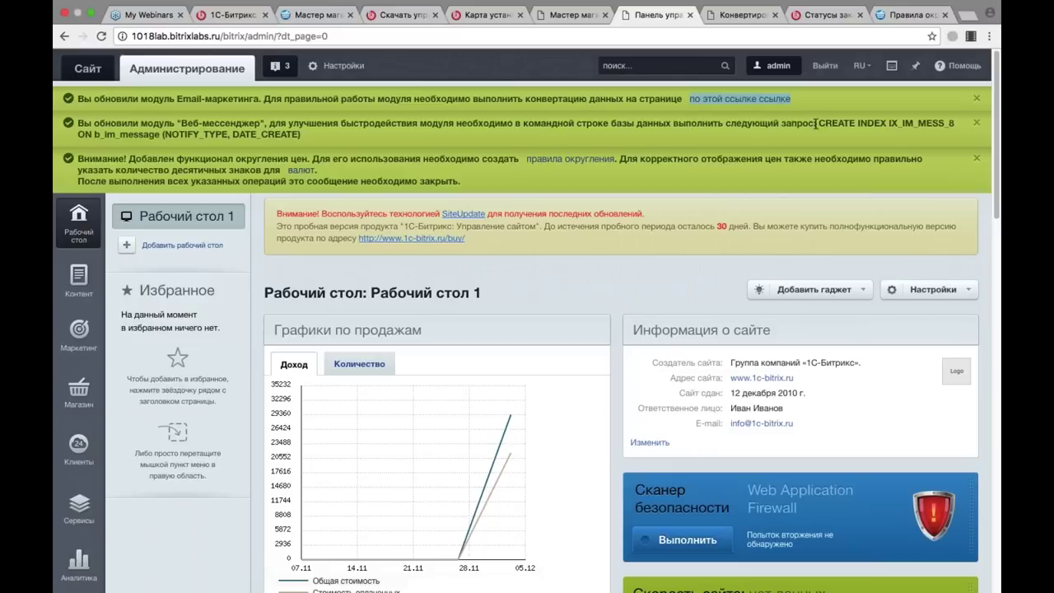
- Copy the messenger's CREATE INDEX query text from the admin notice
drag(815, 124, 818, 136)
key(super+c)
right_click(518, 122)
click(659, 140)
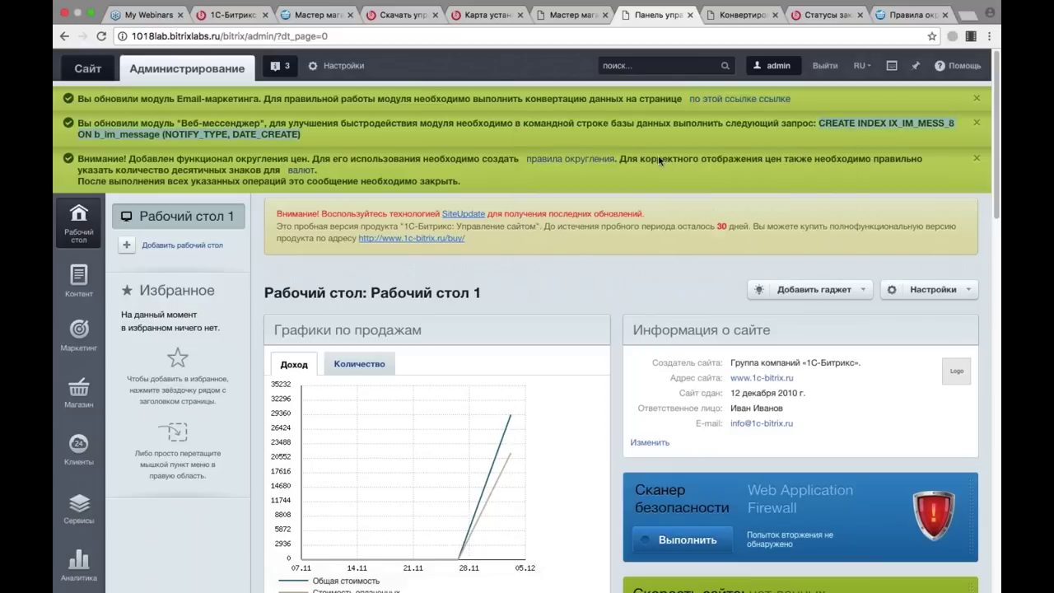
scroll(127, 457, down, 3)
click(93, 429)
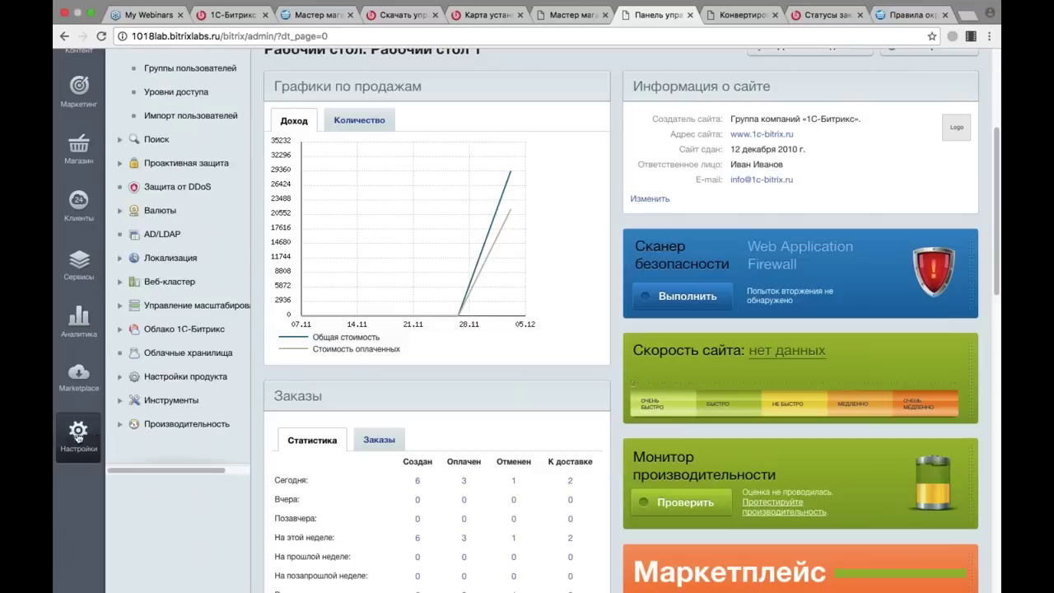
scroll(215, 210, up, 3)
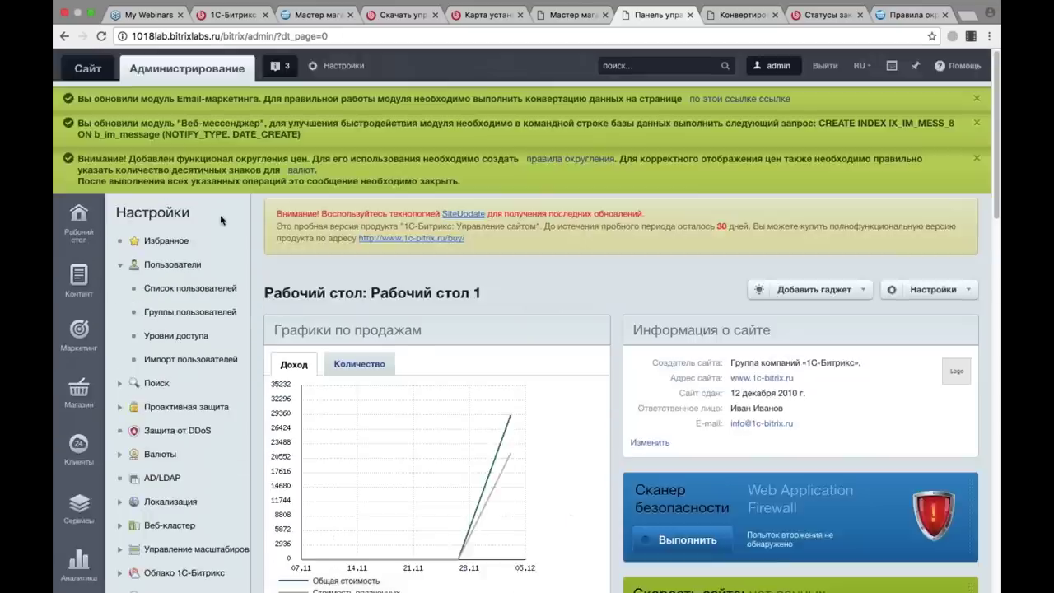
scroll(220, 214, down, 3)
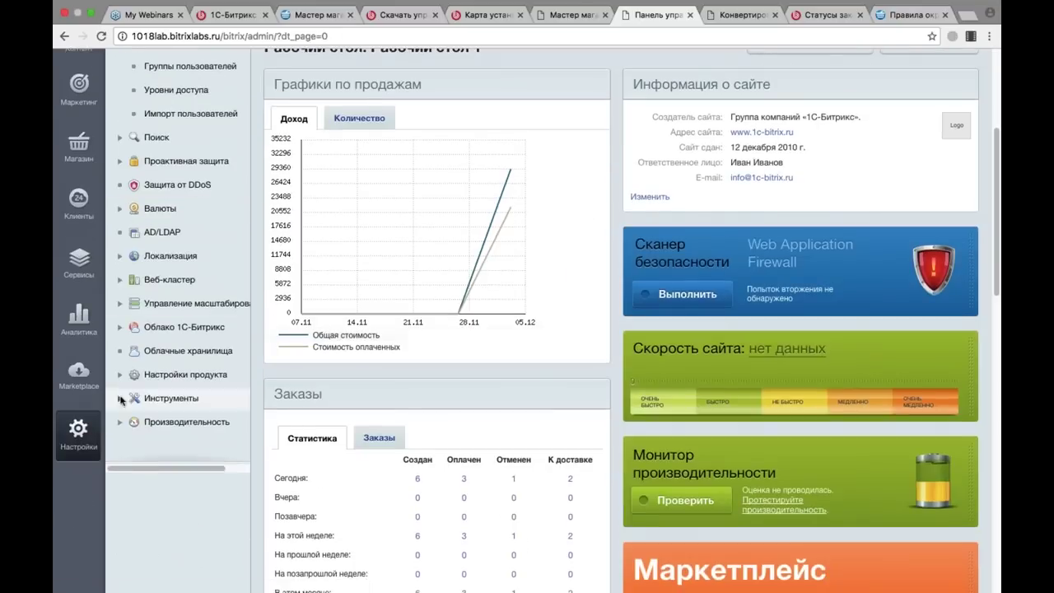
- Run the CREATE INDEX IX_IM_MESS_8 query on b_im_message in SQL запрос, then dismiss the Веб-мессенджер notice
click(172, 469)
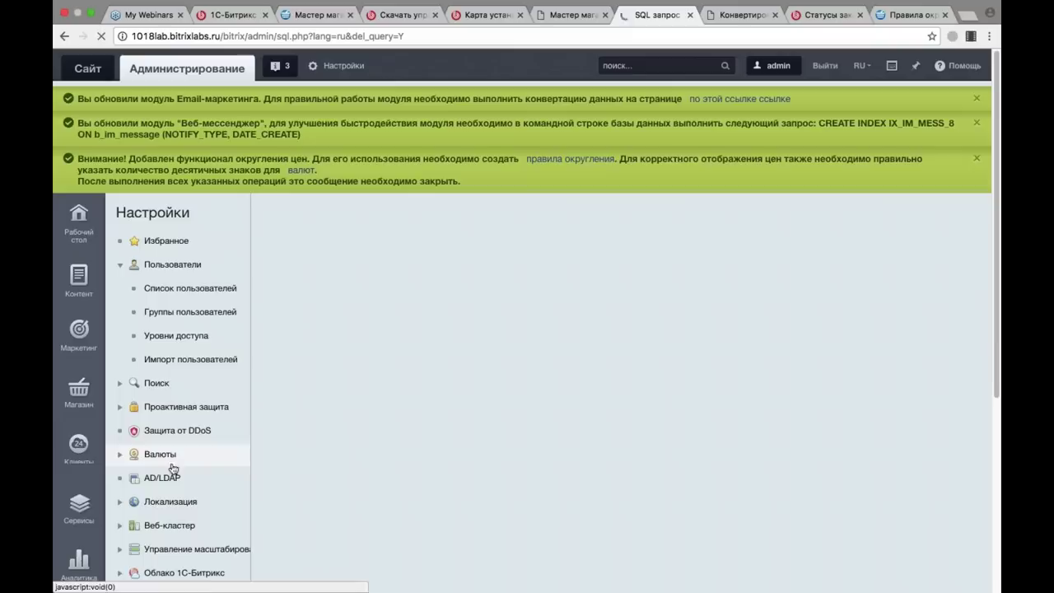
key(super+v)
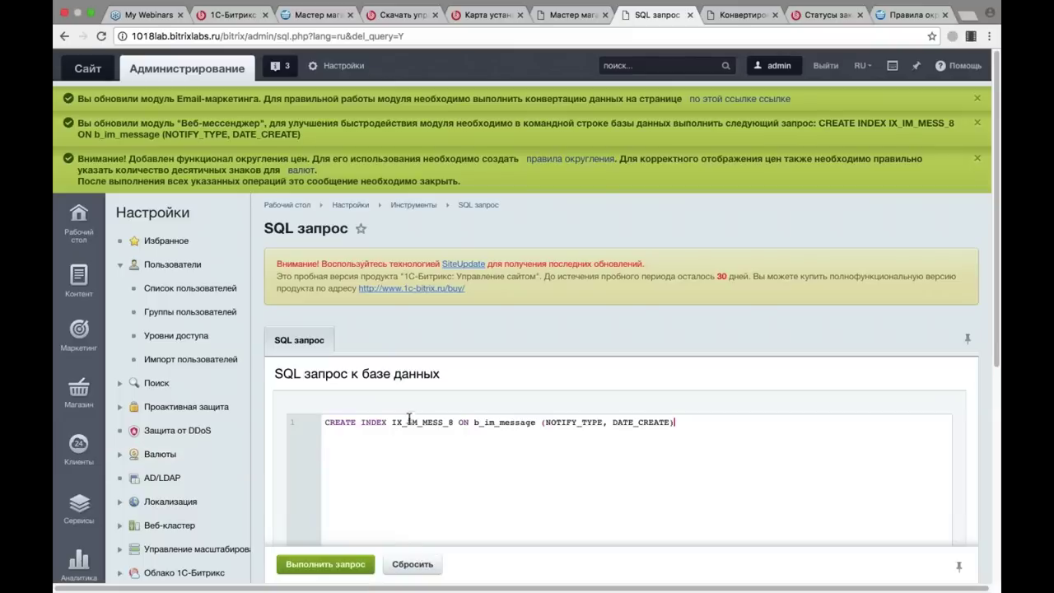
click(326, 564)
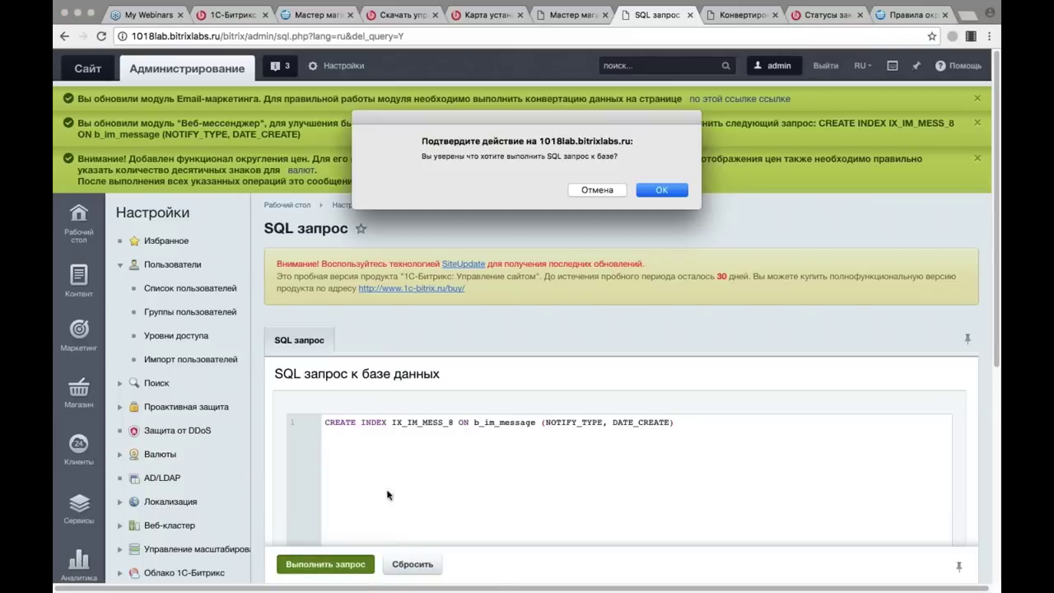
click(662, 192)
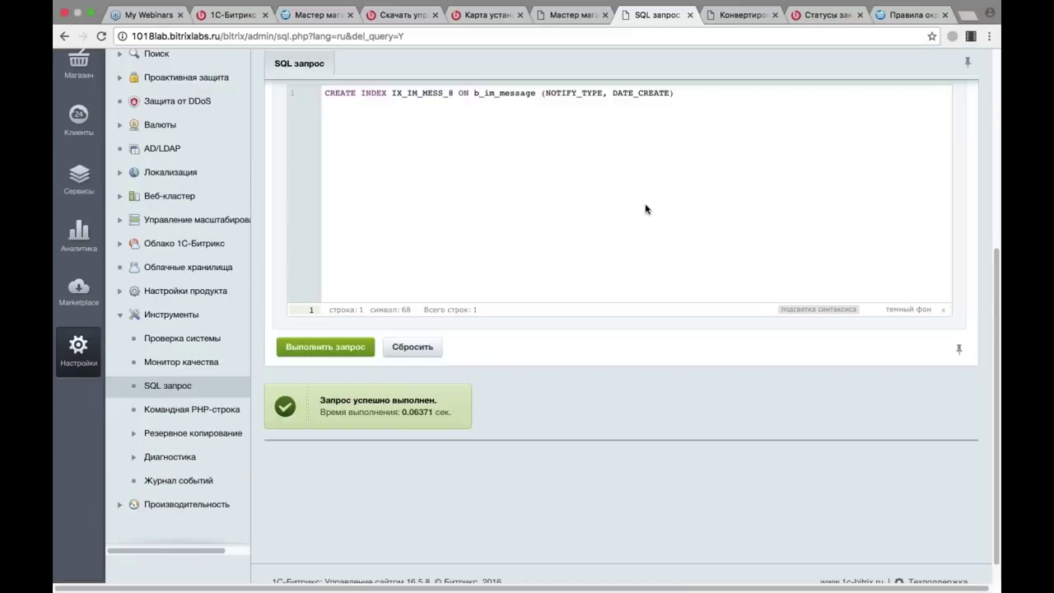
scroll(634, 231, up, 5)
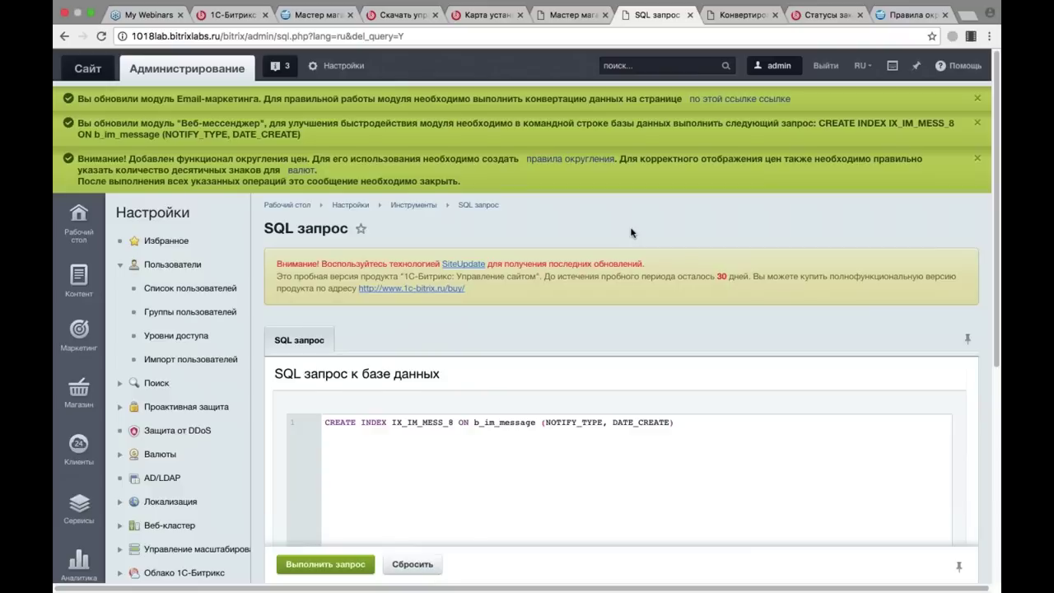
click(978, 122)
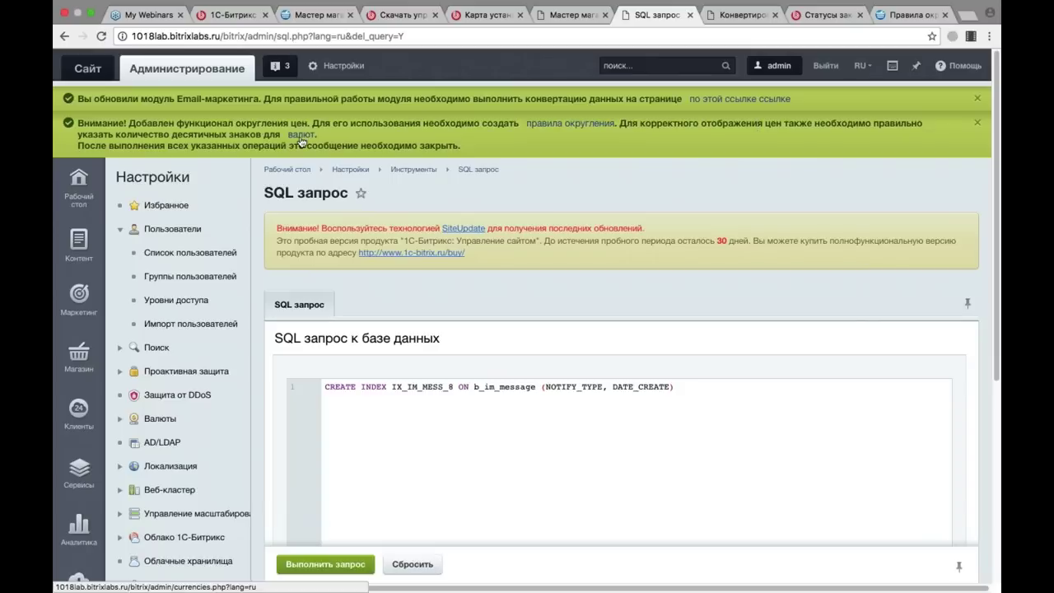
- Switch to the store wizard and close the SQL query, conversion, order statuses and rounding pages
click(566, 16)
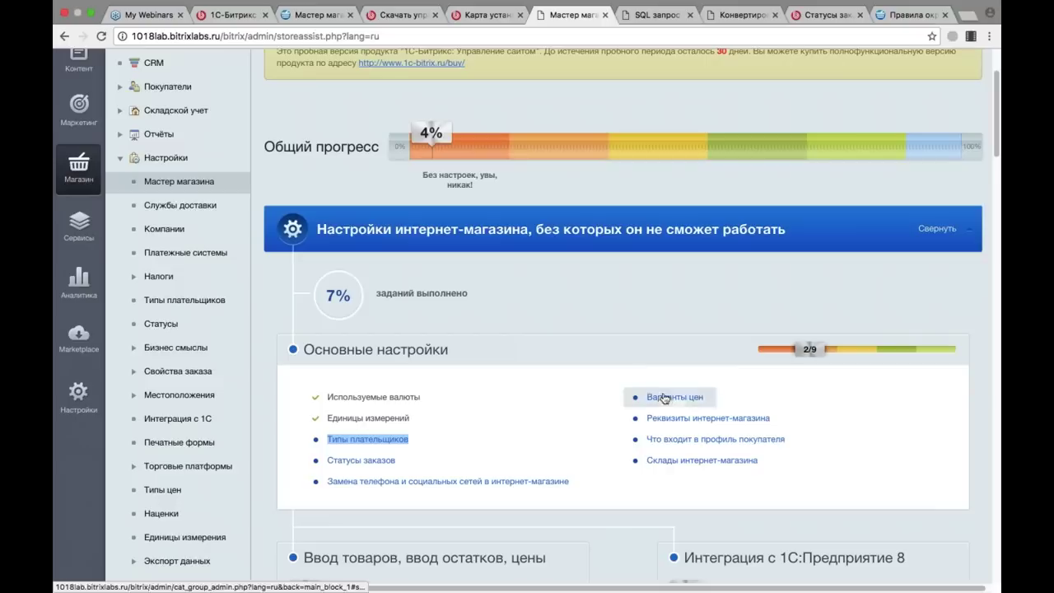
click(690, 15)
click(690, 14)
click(690, 15)
click(690, 15)
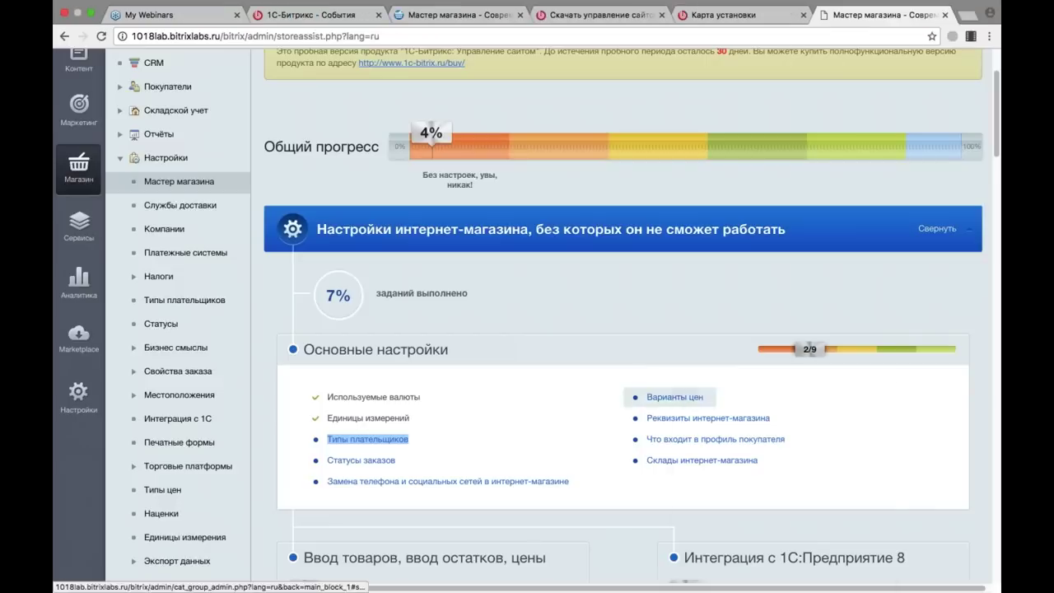
- Review the Типы цен page from the Варианты цен task, then return to the wizard showing 5/9 basic settings
right_click(691, 397)
click(700, 390)
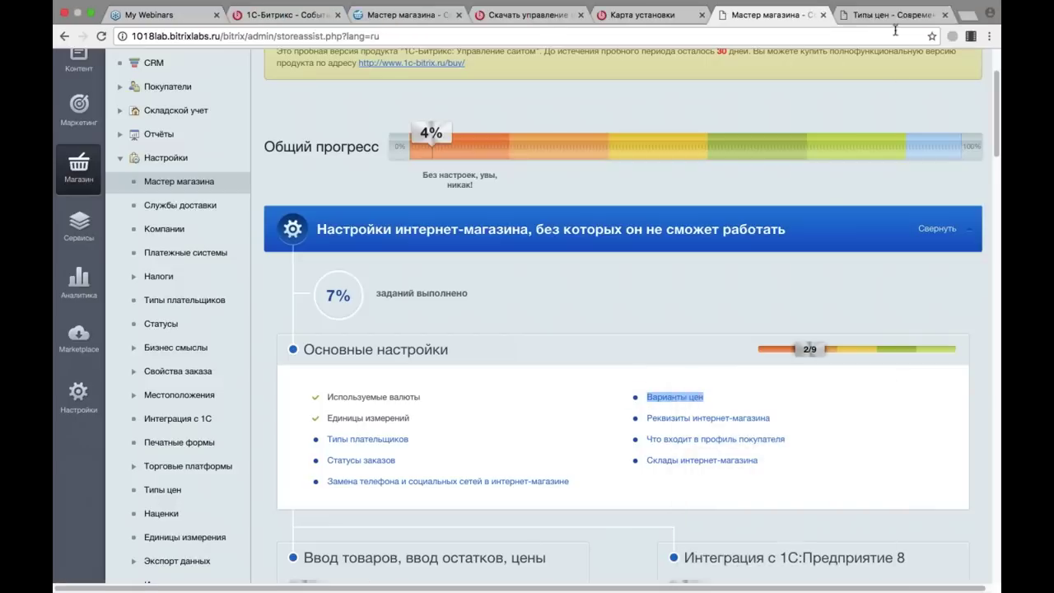
click(889, 15)
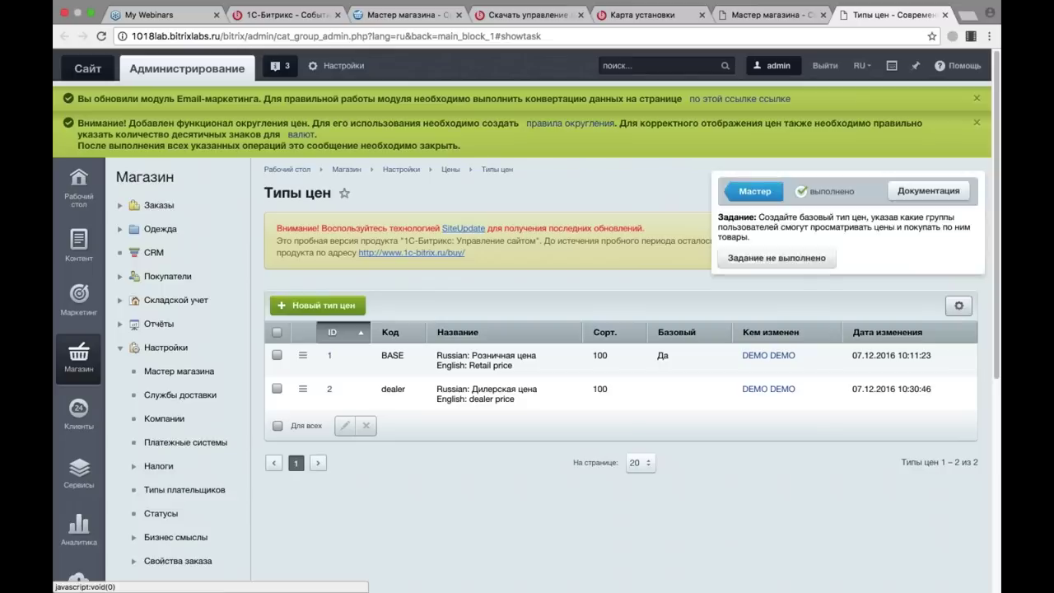
click(754, 192)
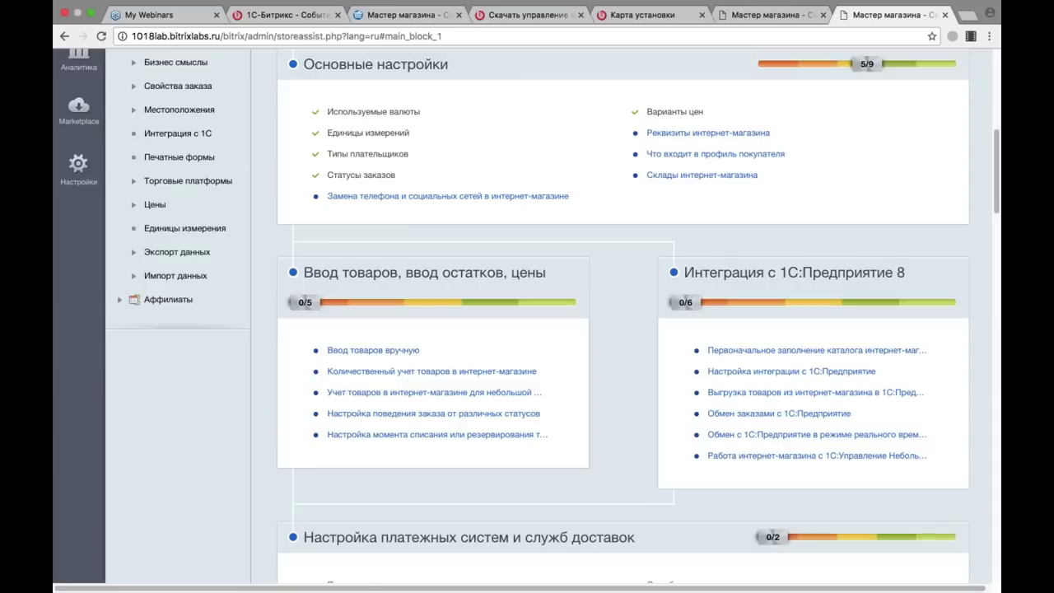
scroll(330, 140, up, 1)
scroll(336, 145, up, 10)
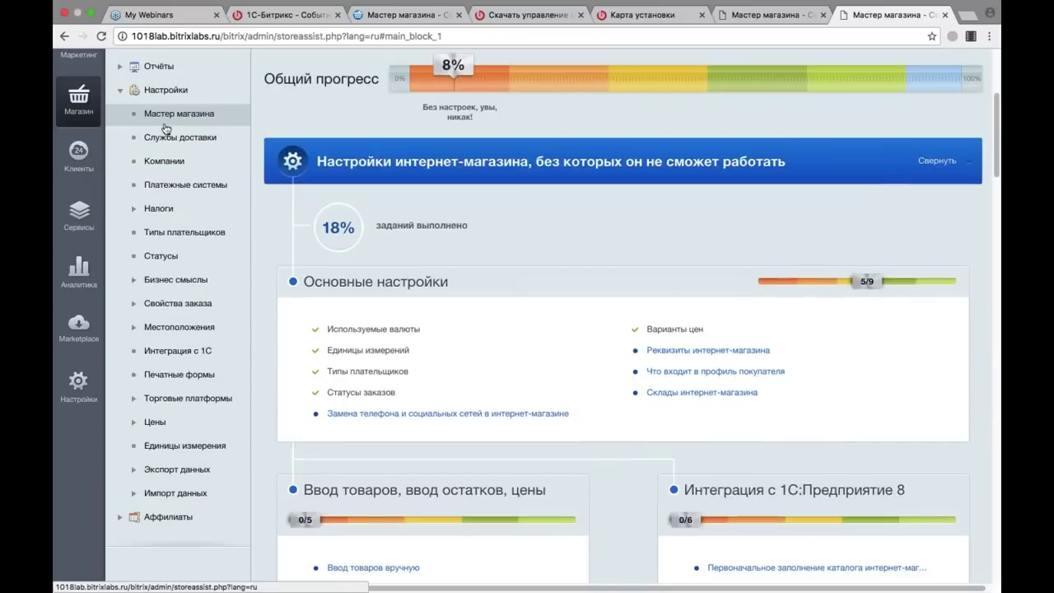
- Create a markup named Дилерская with a value of -25 percent under Цены > Наценки
click(137, 423)
click(174, 489)
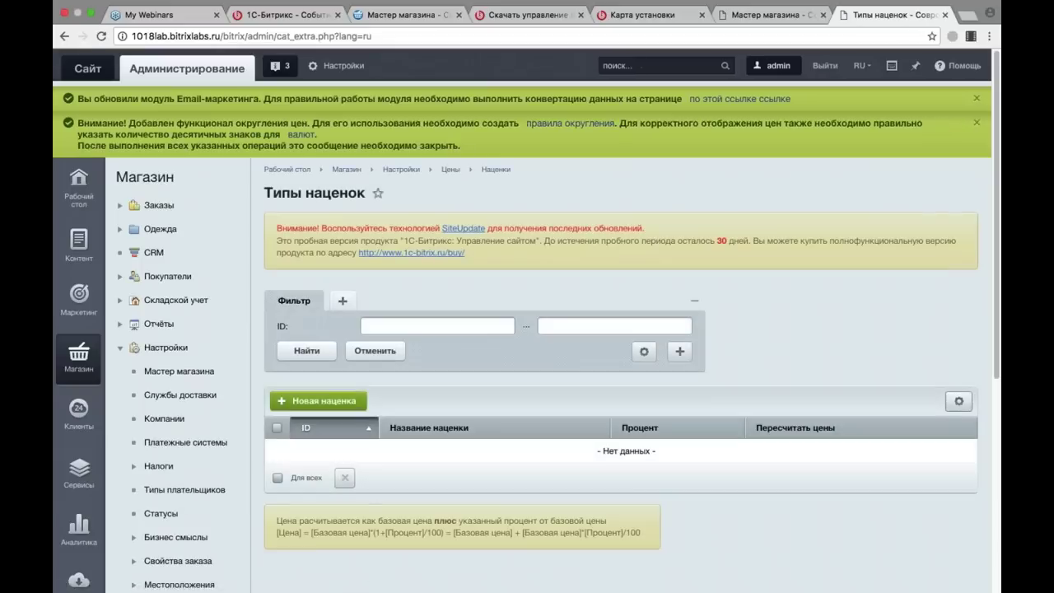
click(340, 402)
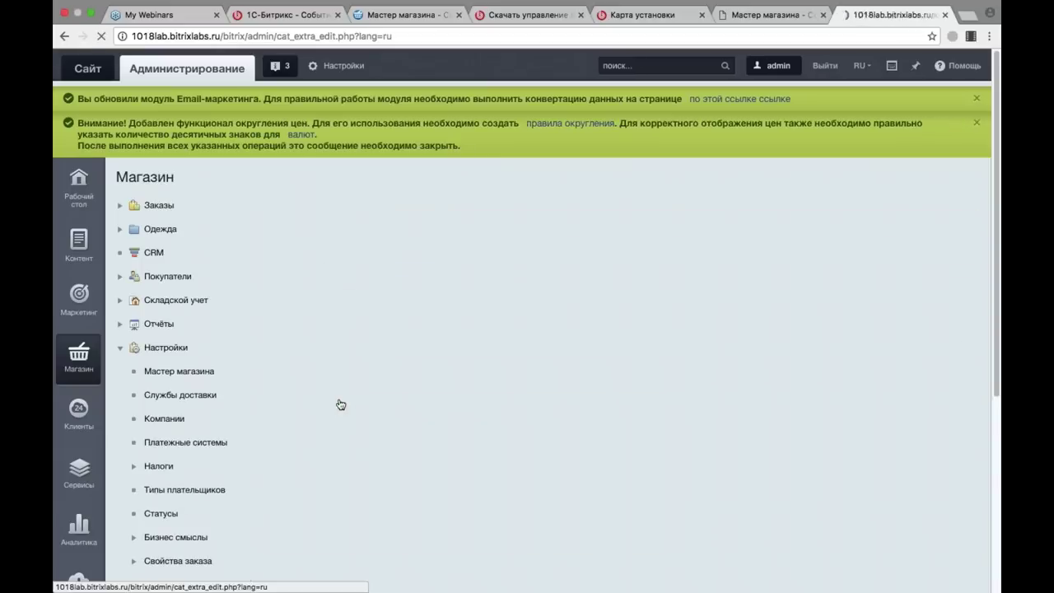
click(611, 418)
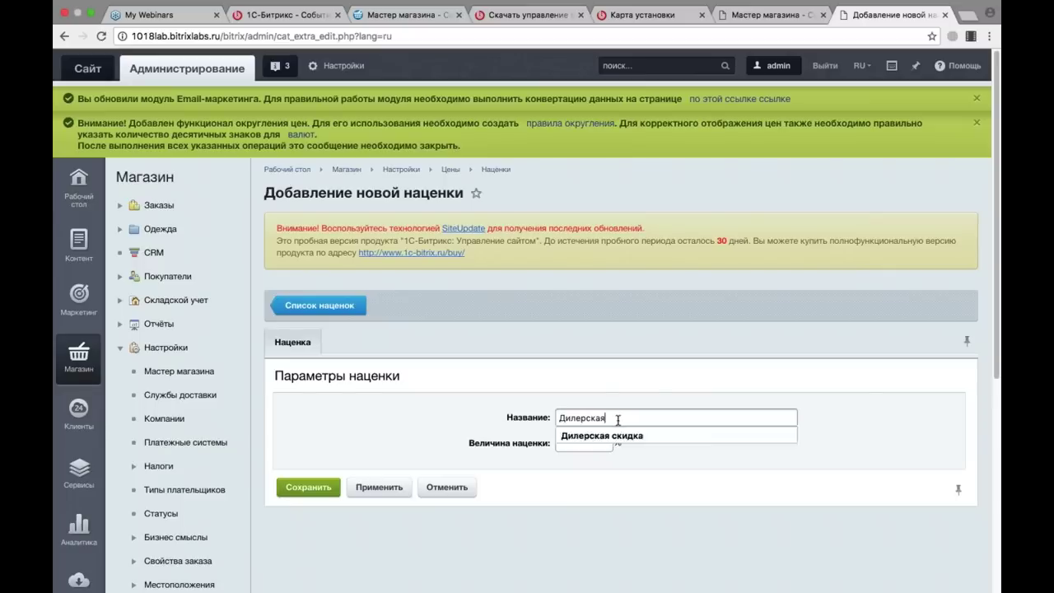
click(584, 444)
text(-25)
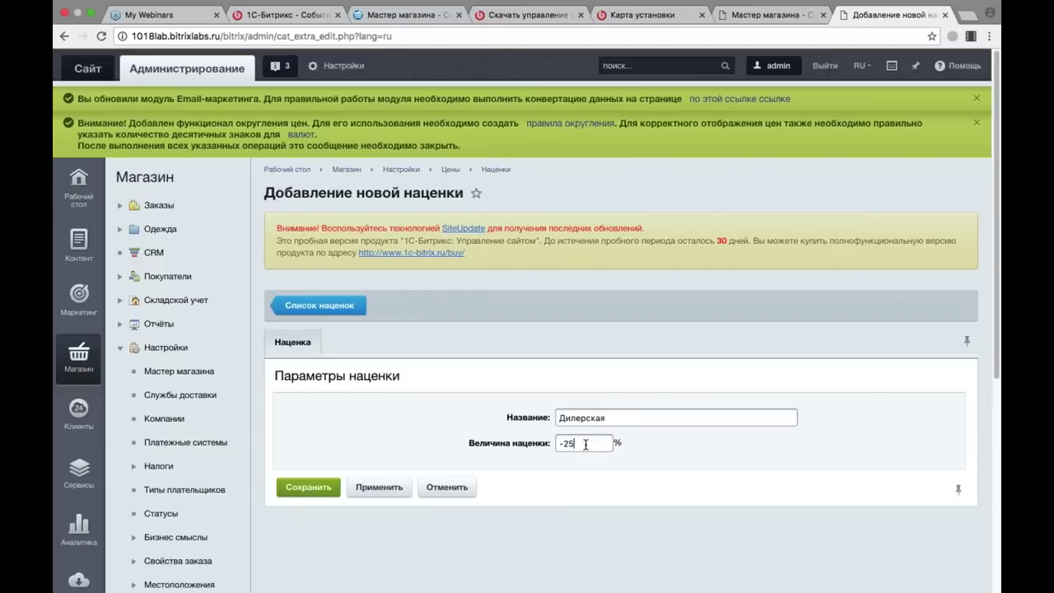
click(308, 487)
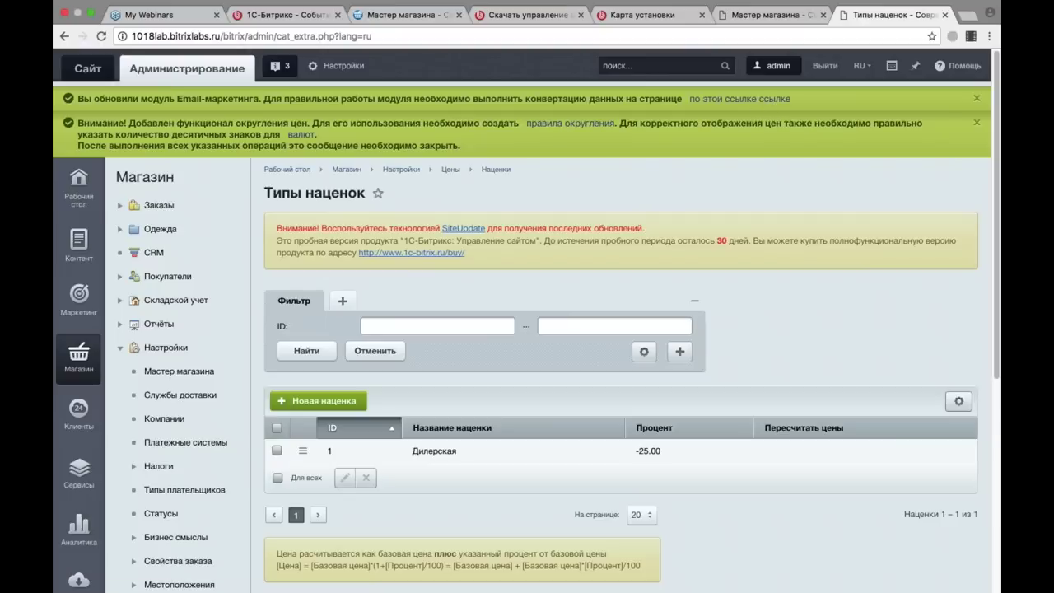
- Dismiss the rounding notice and run the Email-marketing data conversion to 100%, then return to Типы наценок
right_click(730, 96)
click(774, 105)
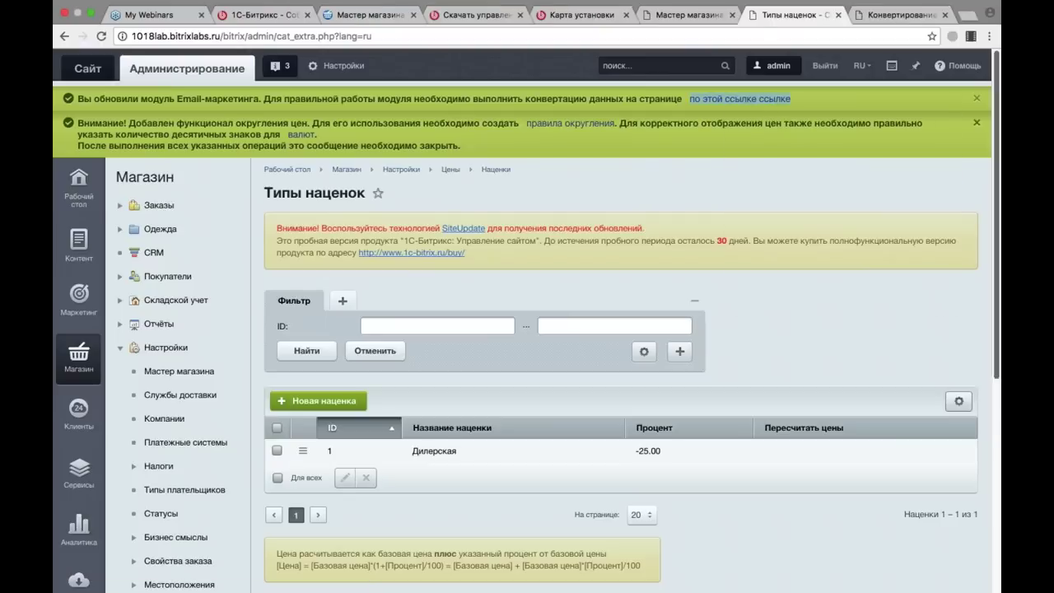
click(976, 123)
click(889, 15)
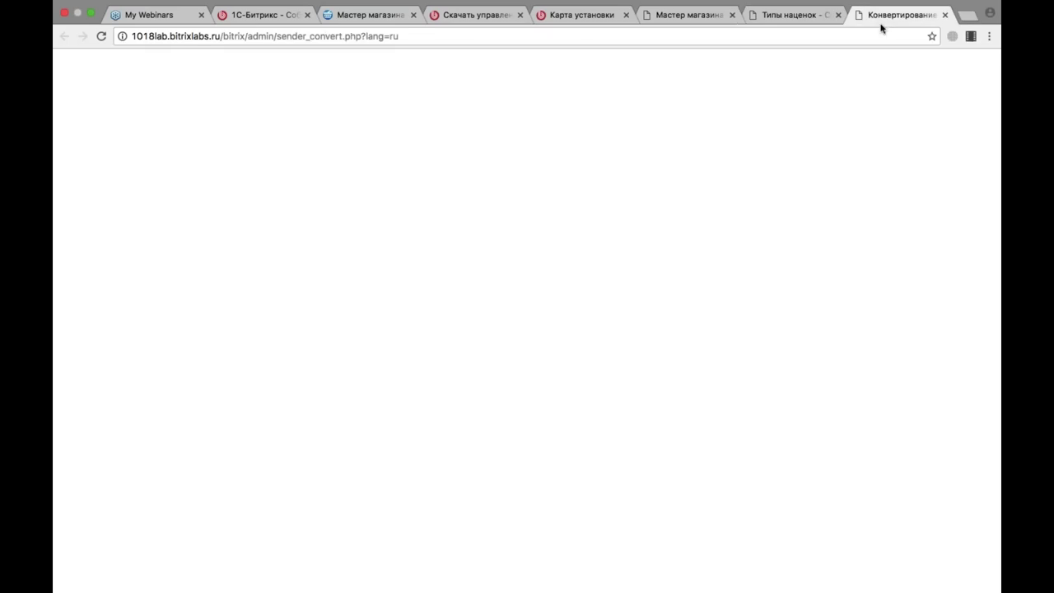
click(329, 424)
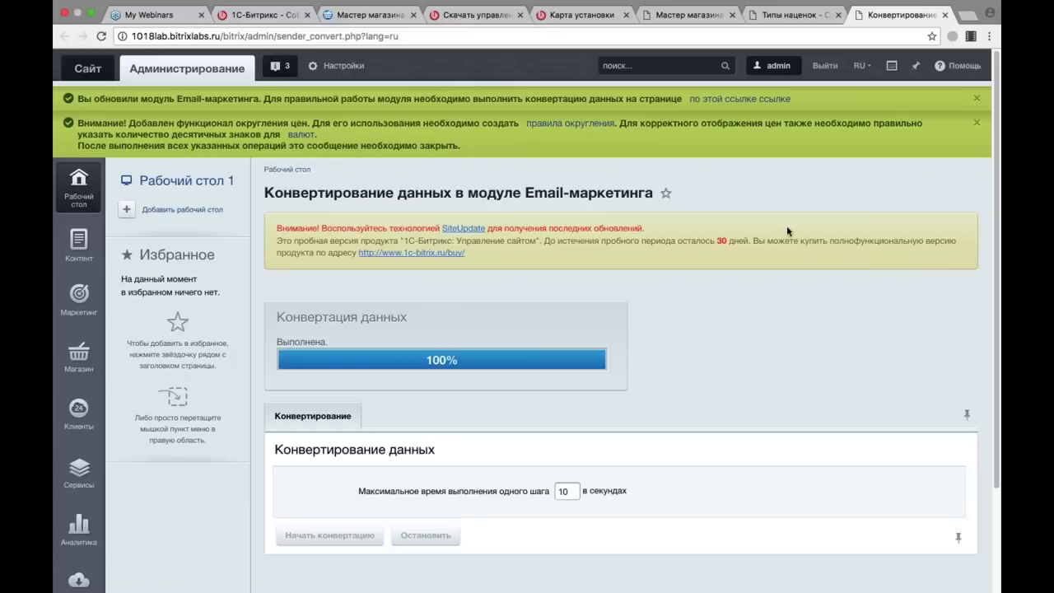
click(775, 23)
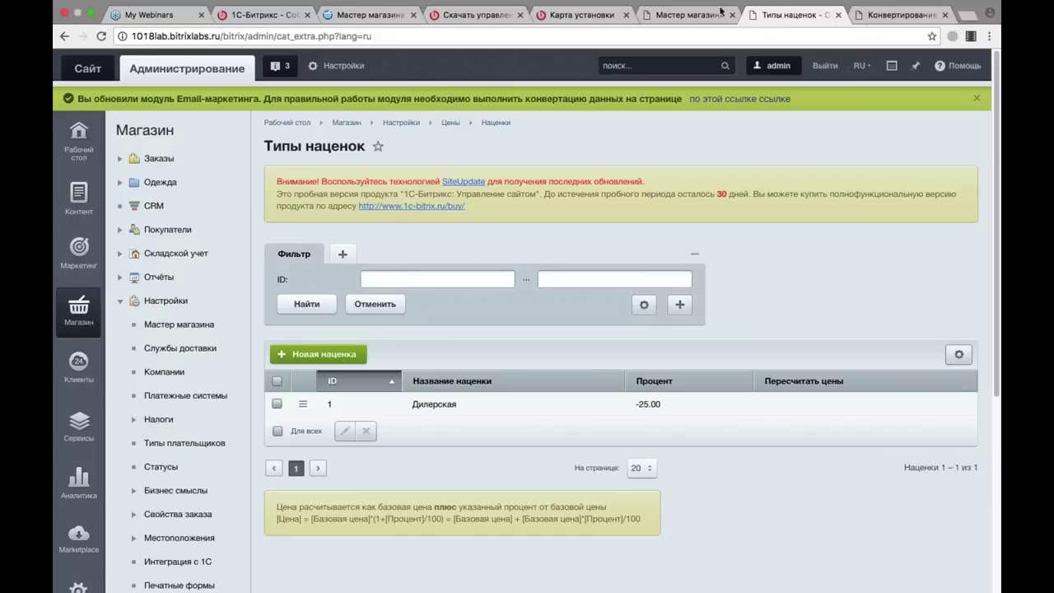
- Close the Типы наценок tab and open the wizard task 'Замена телефона и социальных сетей в интернет-магазине'
click(685, 15)
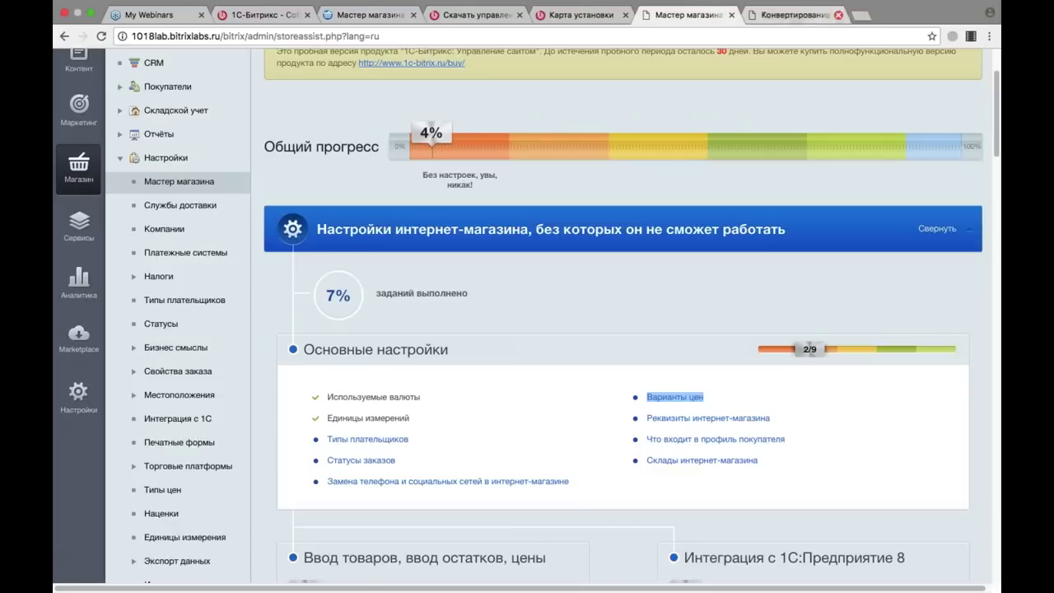
click(837, 15)
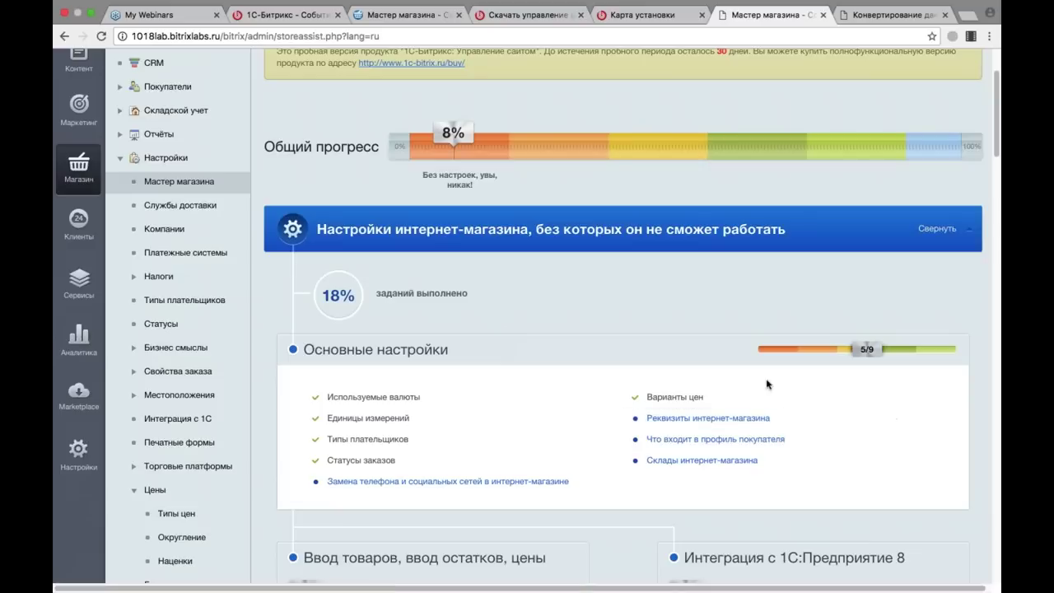
click(437, 482)
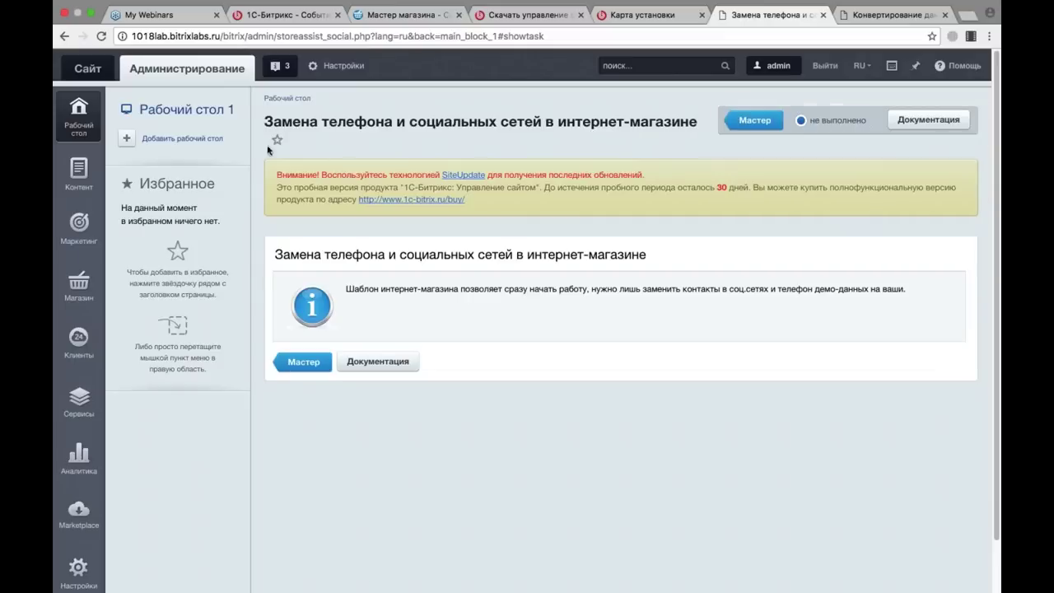
- Open the shop's public storefront in a new browser tab and switch to it
right_click(89, 63)
click(165, 69)
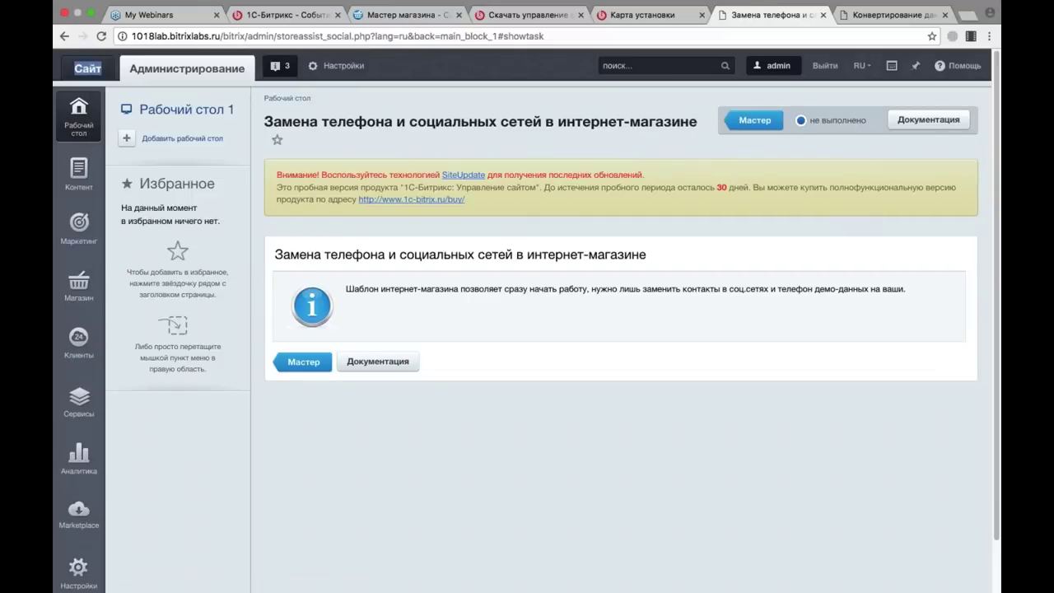
click(901, 14)
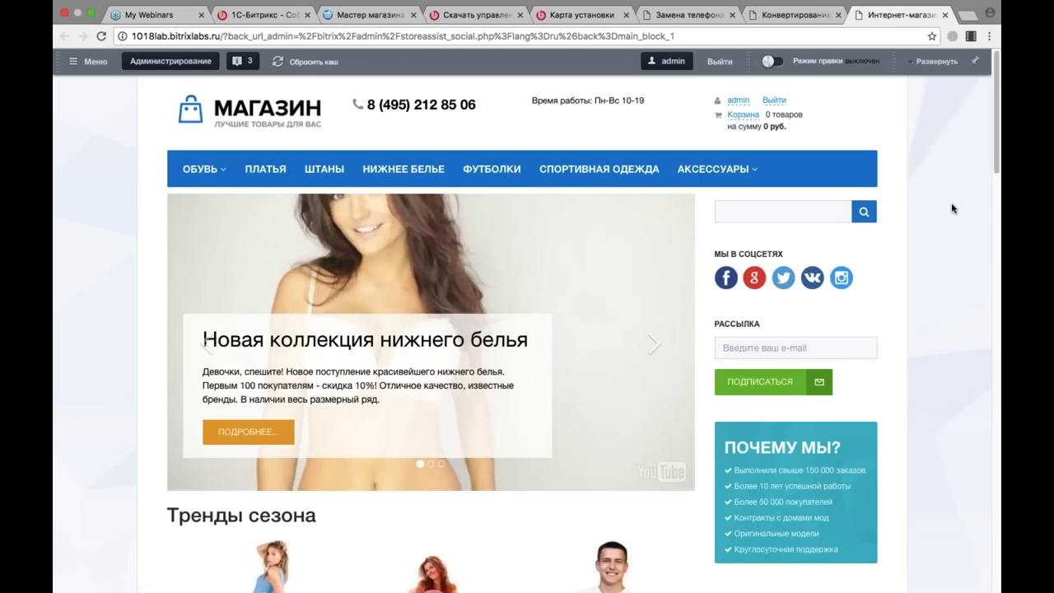
scroll(690, 350, down, 10)
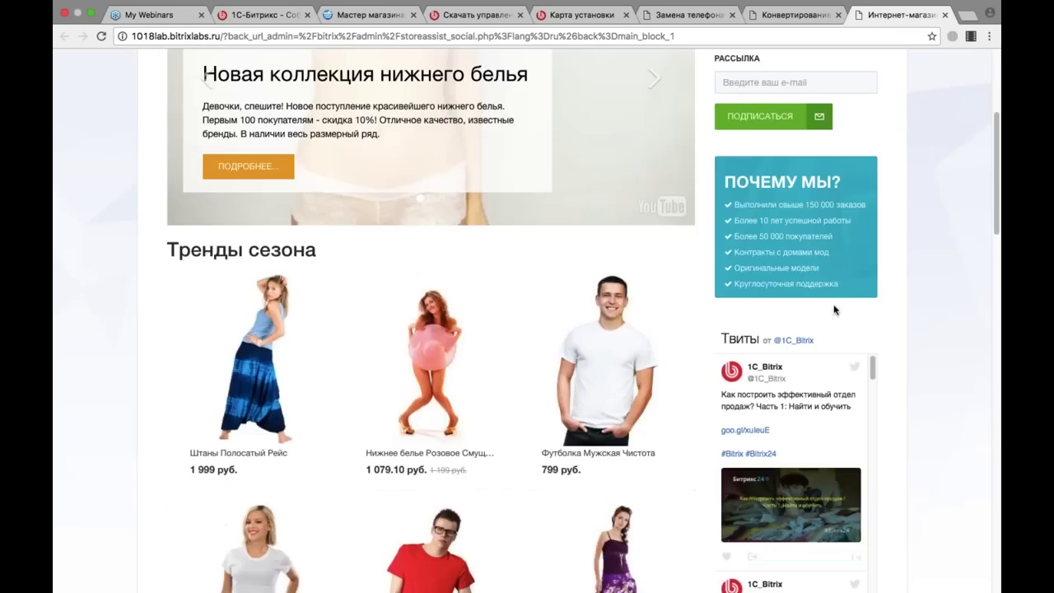
scroll(690, 350, up, 10)
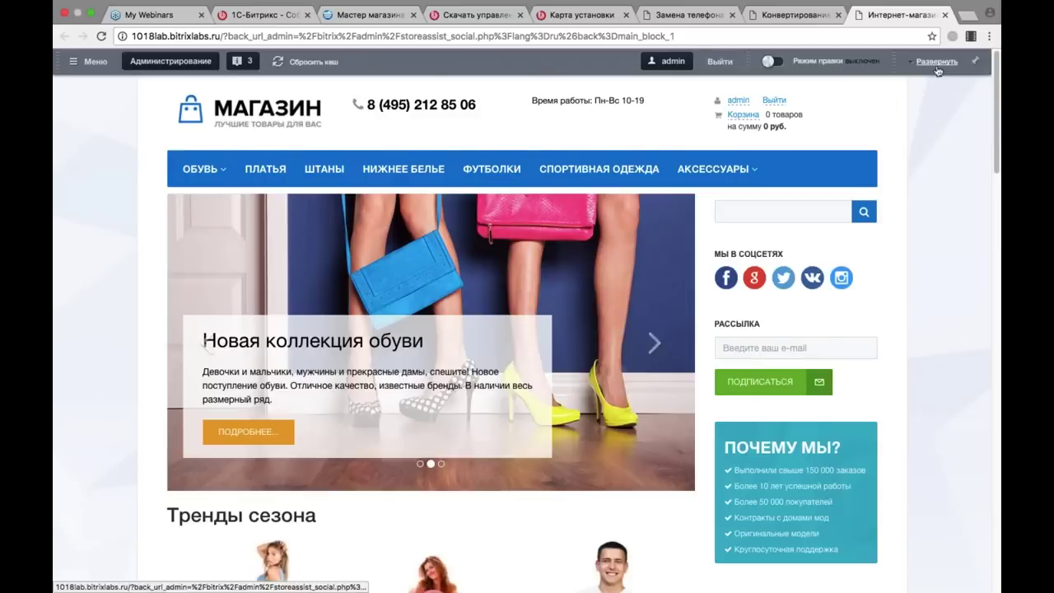
- Expand the site admin panel and switch the Режим правки toggle on
click(935, 62)
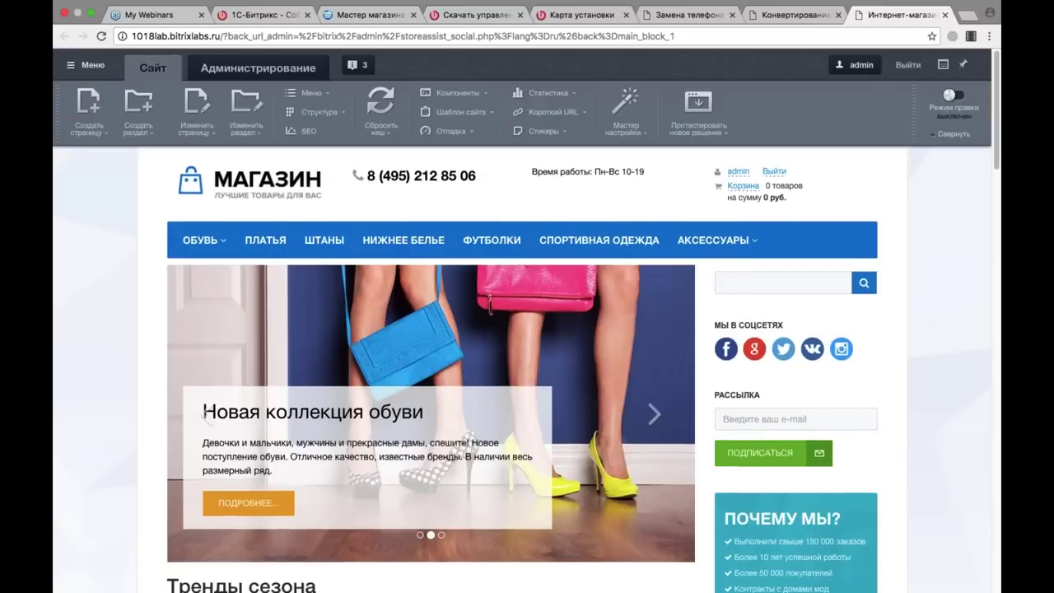
click(703, 122)
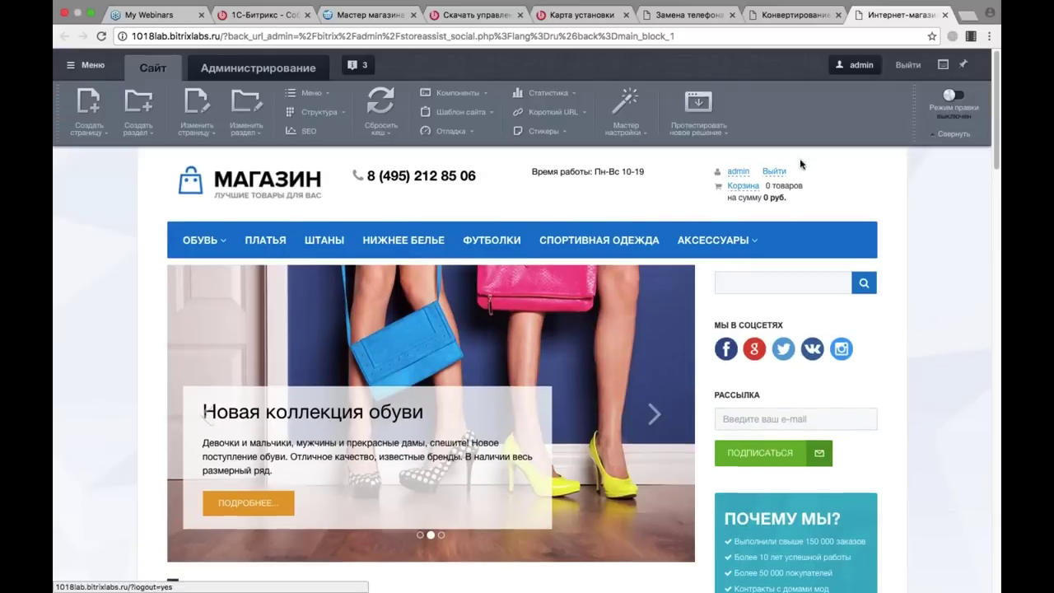
click(953, 95)
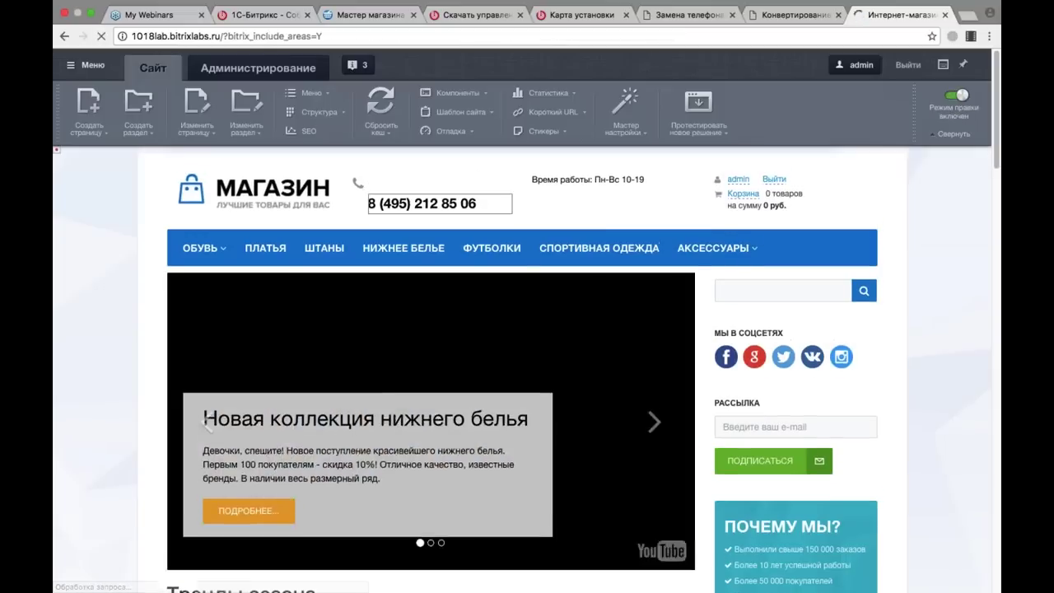
mouse_move(455, 198)
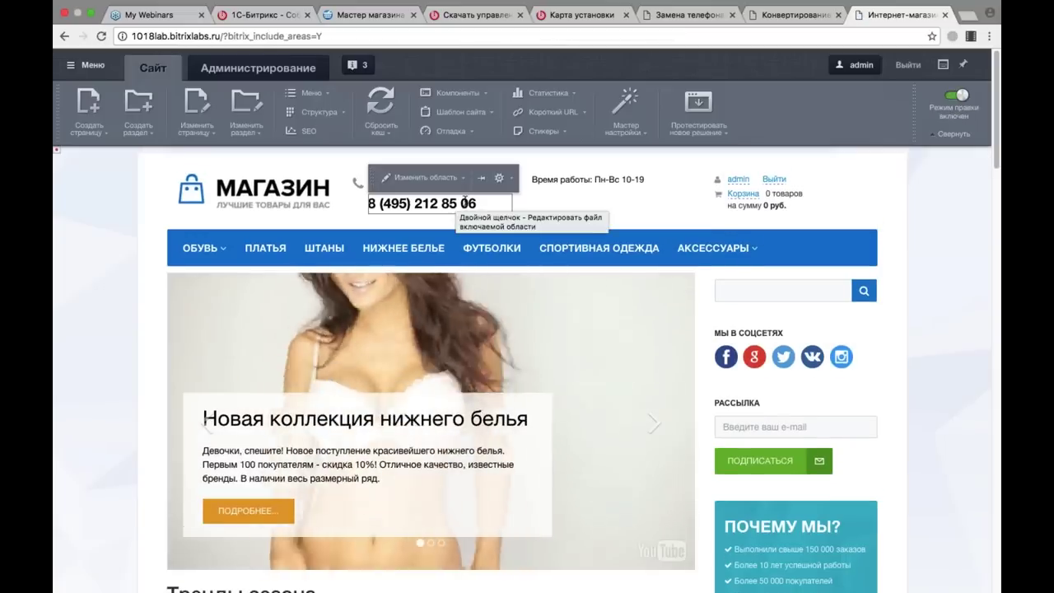
scroll(951, 344, down, 15)
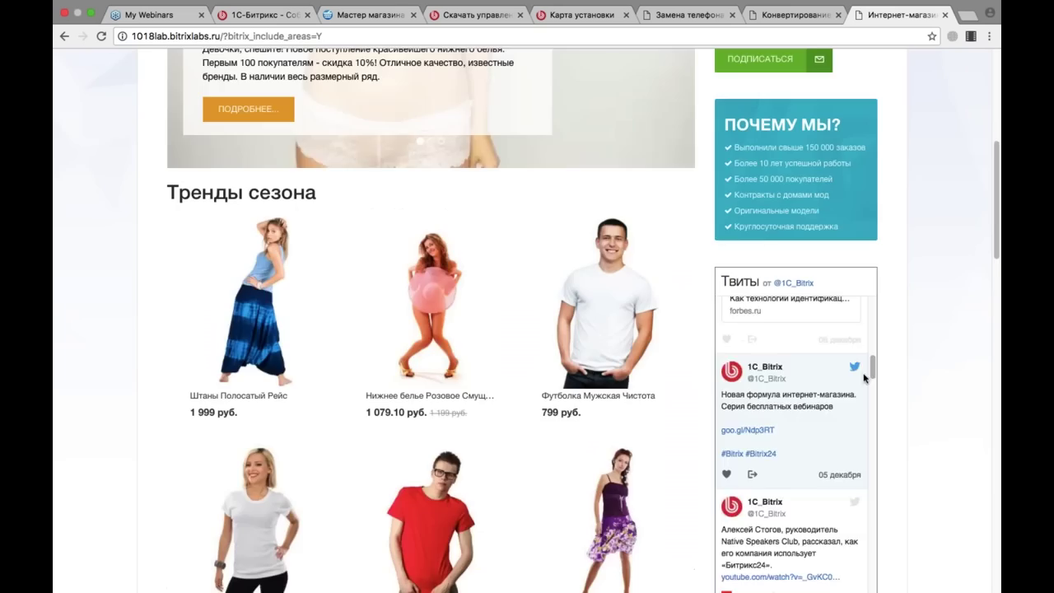
scroll(951, 344, down, 3)
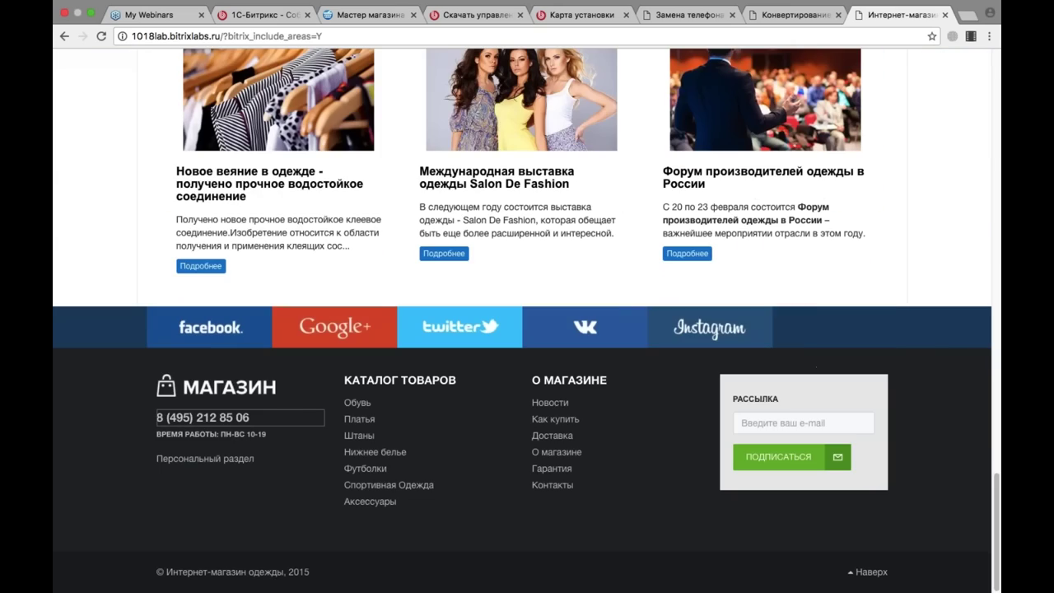
mouse_move(165, 380)
scroll(166, 380, up, 18)
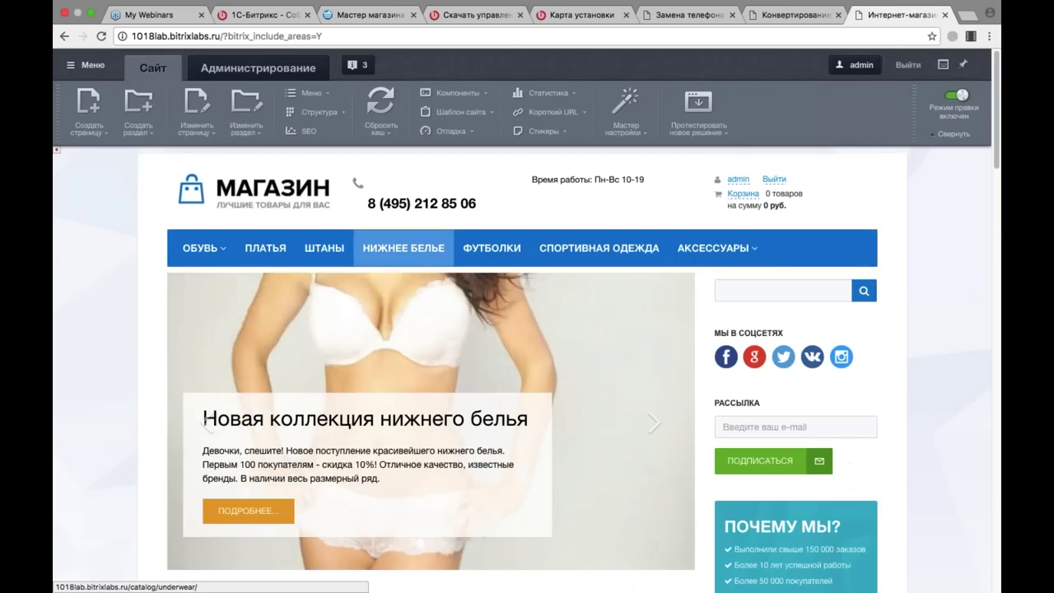
mouse_move(424, 204)
click(416, 177)
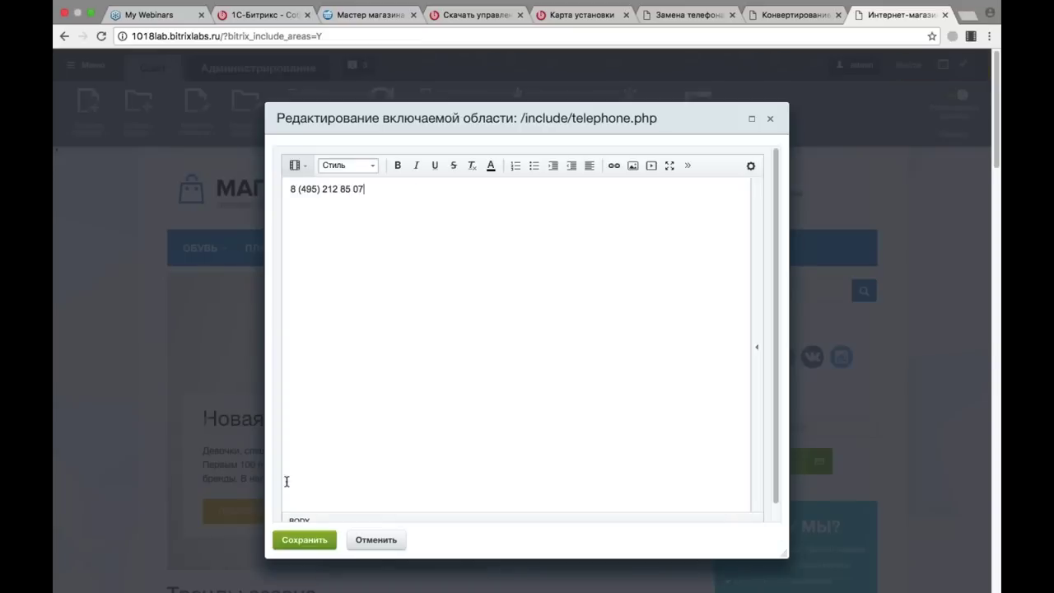
click(298, 540)
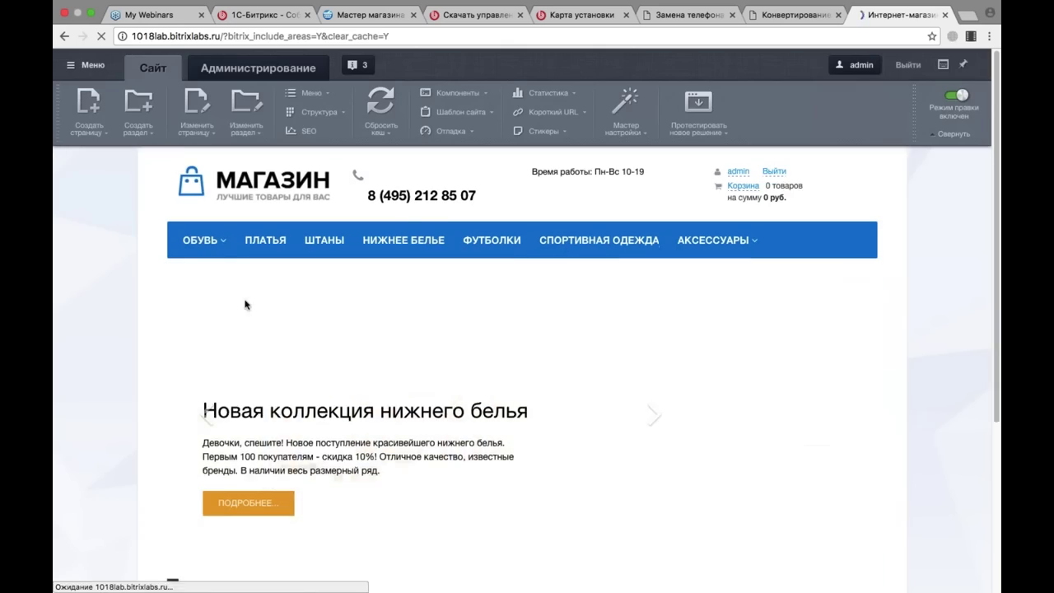
scroll(958, 299, down, 20)
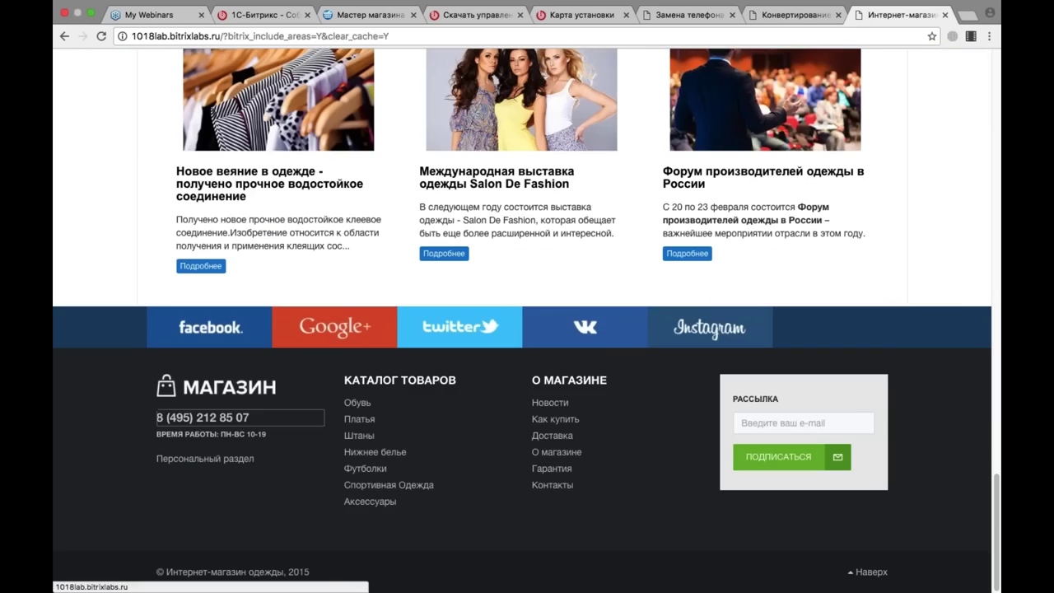
scroll(955, 278, up, 10)
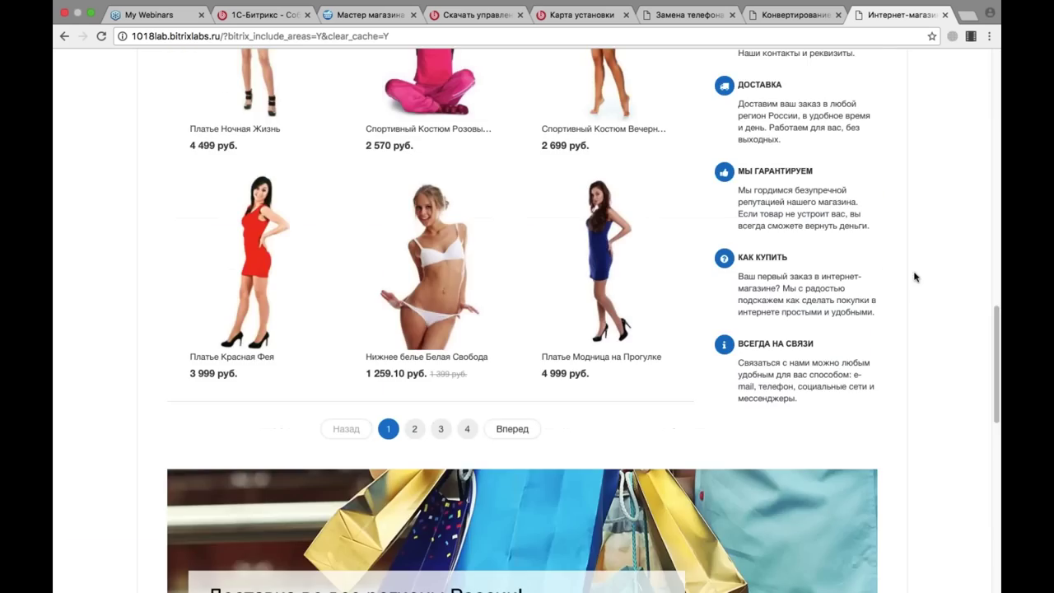
scroll(950, 294, up, 10)
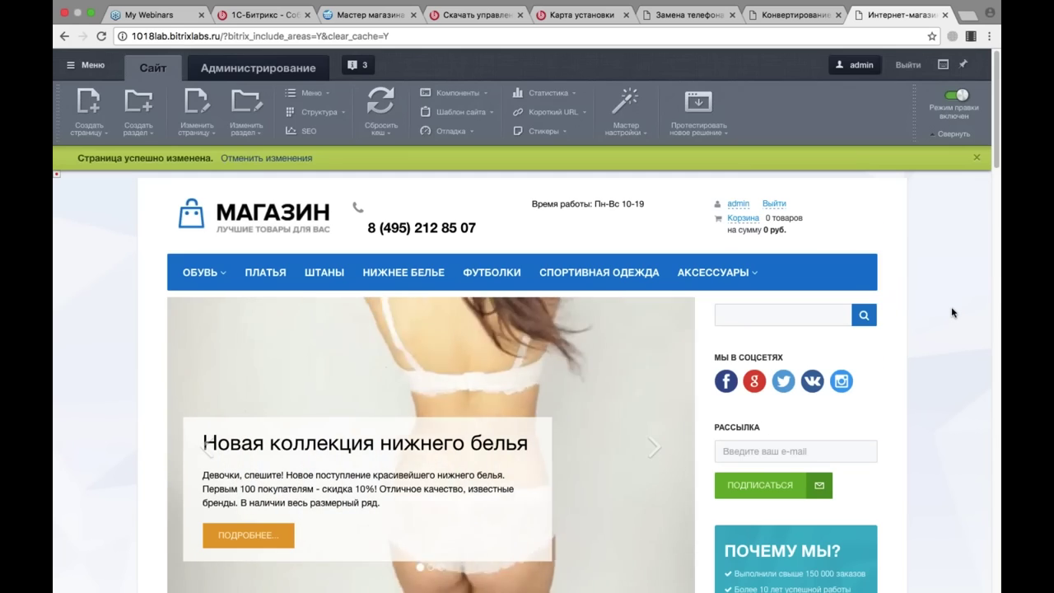
- Review the social network links in the component's Параметры компонента dialog
click(687, 15)
click(897, 15)
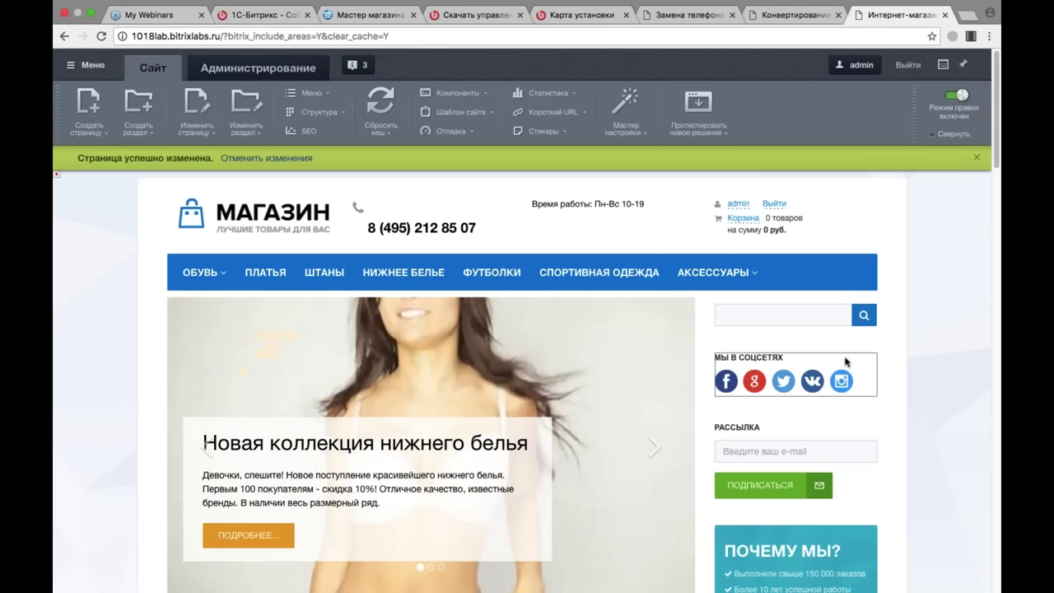
mouse_move(823, 366)
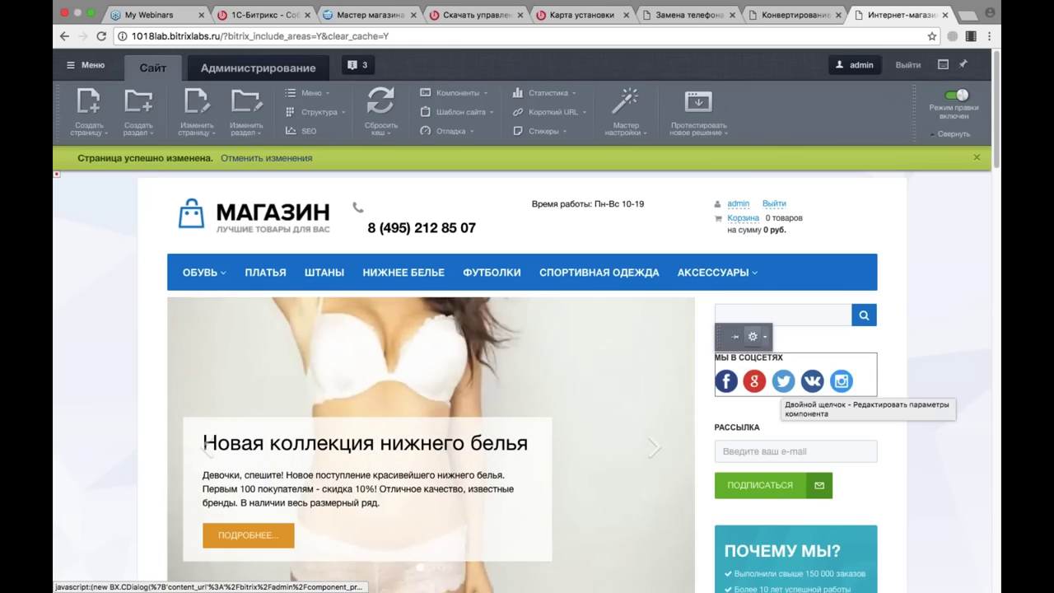
click(750, 339)
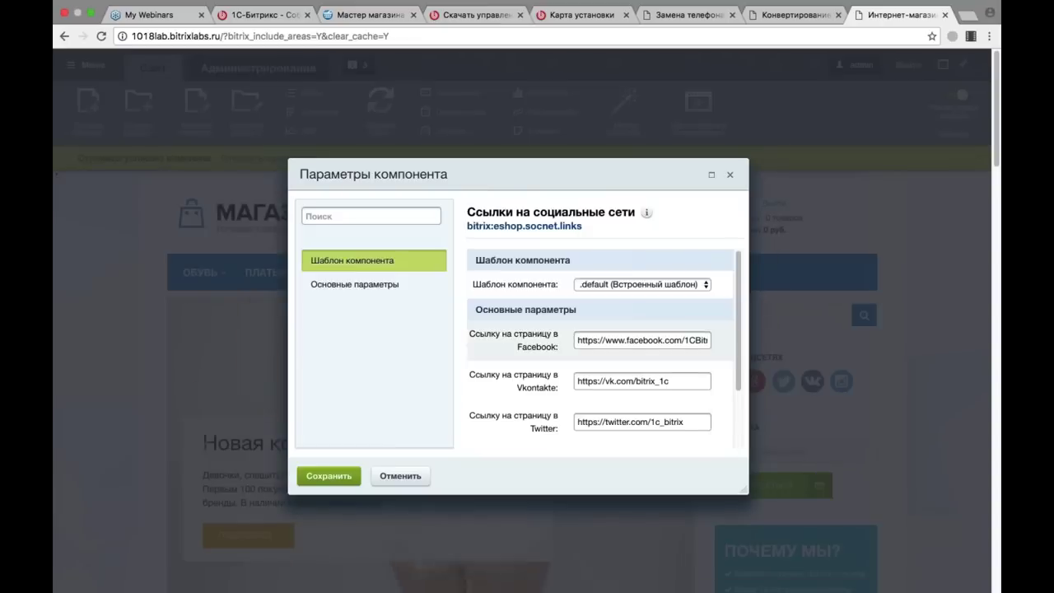
drag(739, 354, 741, 421)
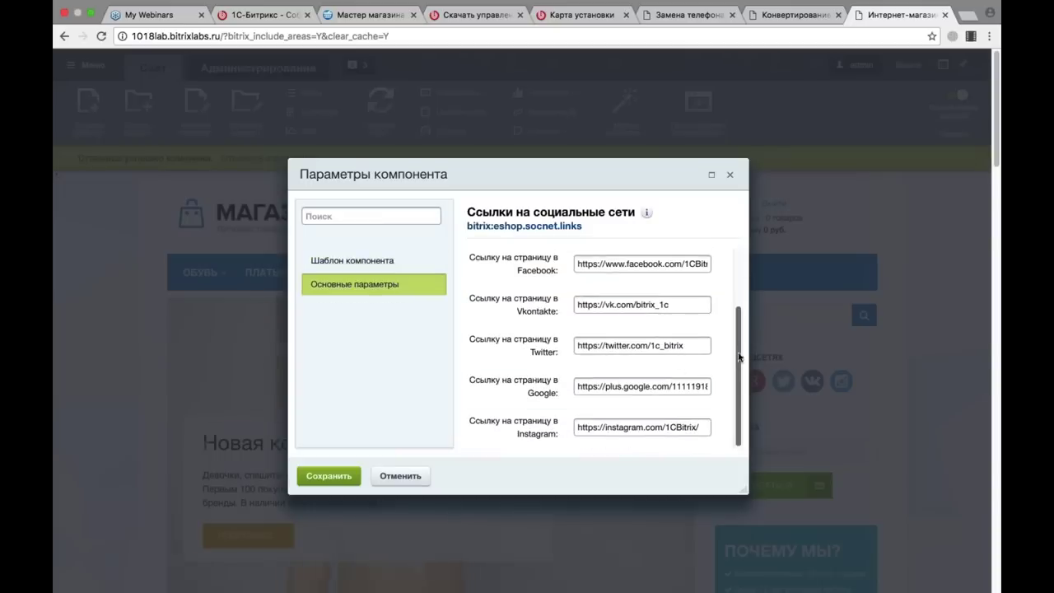
scroll(742, 353, up, 3)
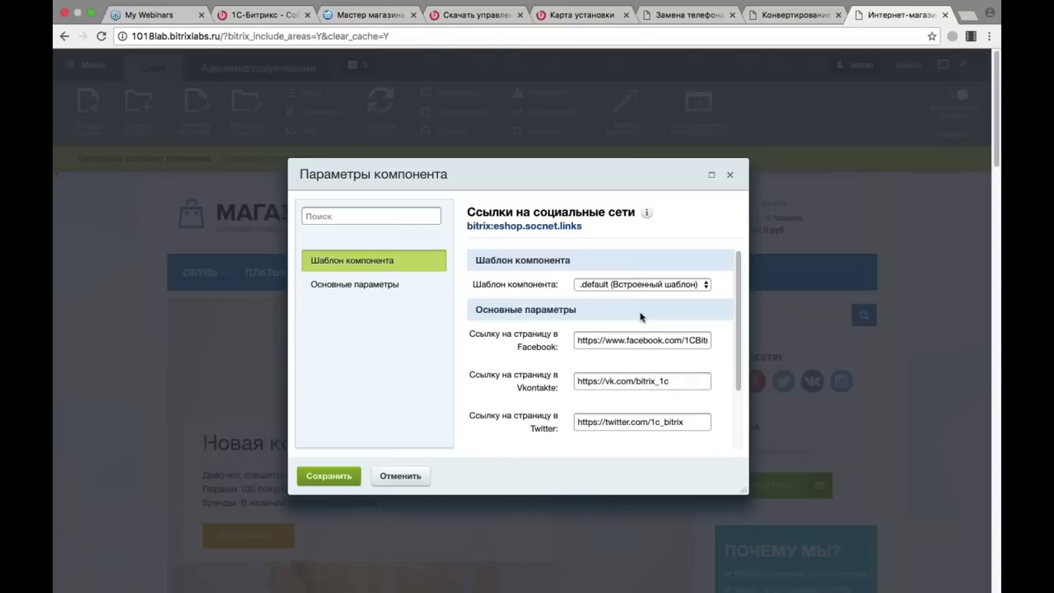
- Close the social links dialog unchanged and switch Режим правки off
click(729, 174)
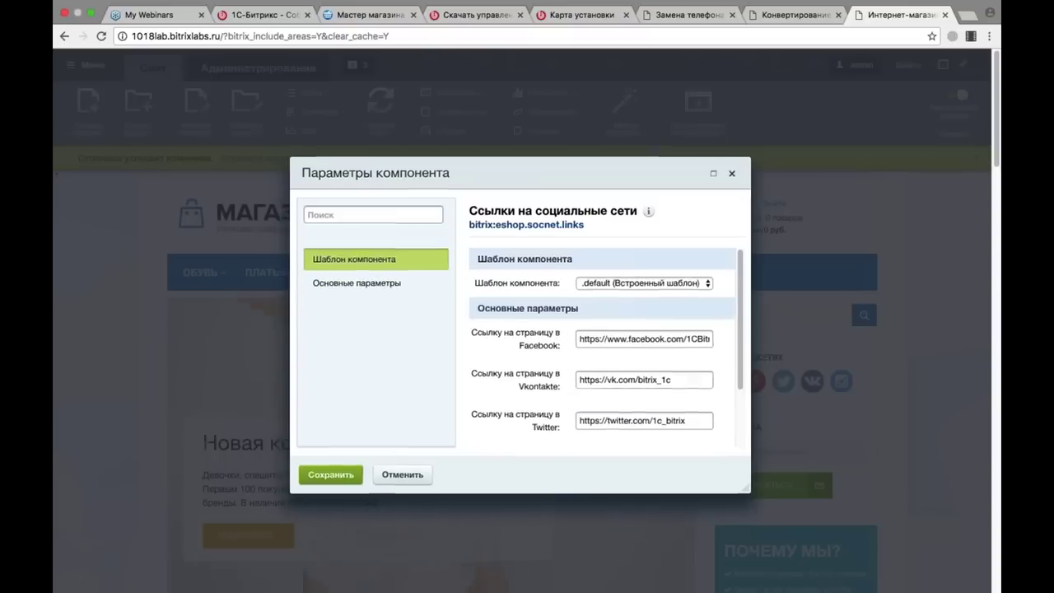
mouse_move(754, 380)
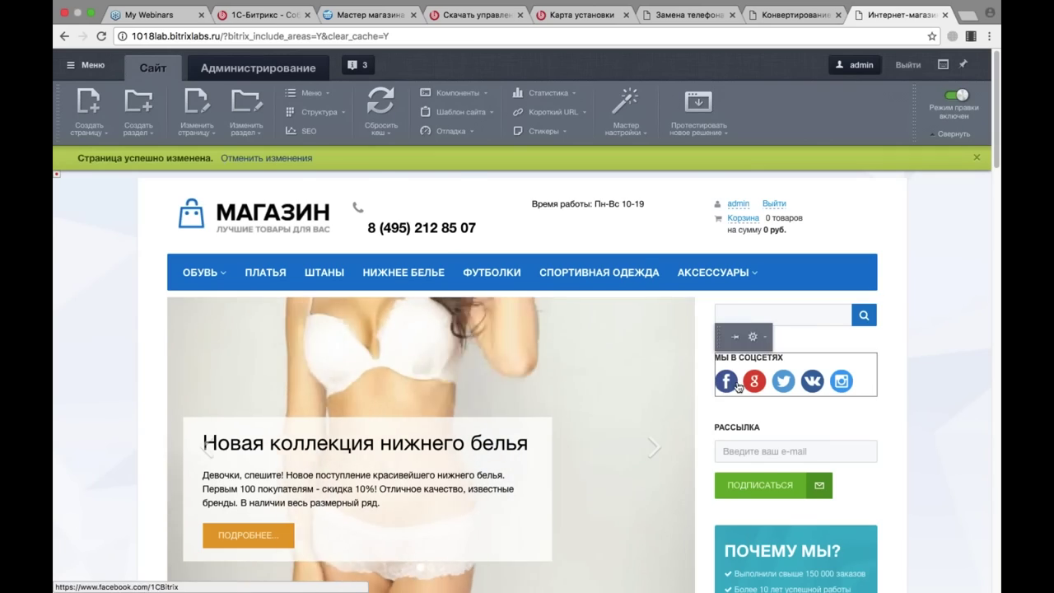
click(955, 95)
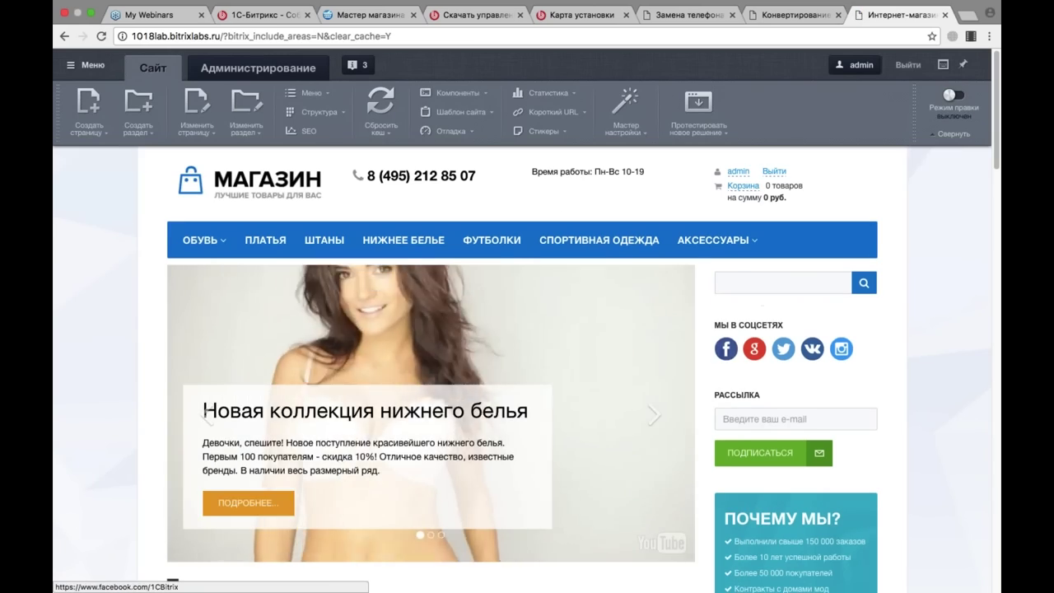
- Follow the Facebook link to check it, close the Facebook tab and hide the browser
click(726, 352)
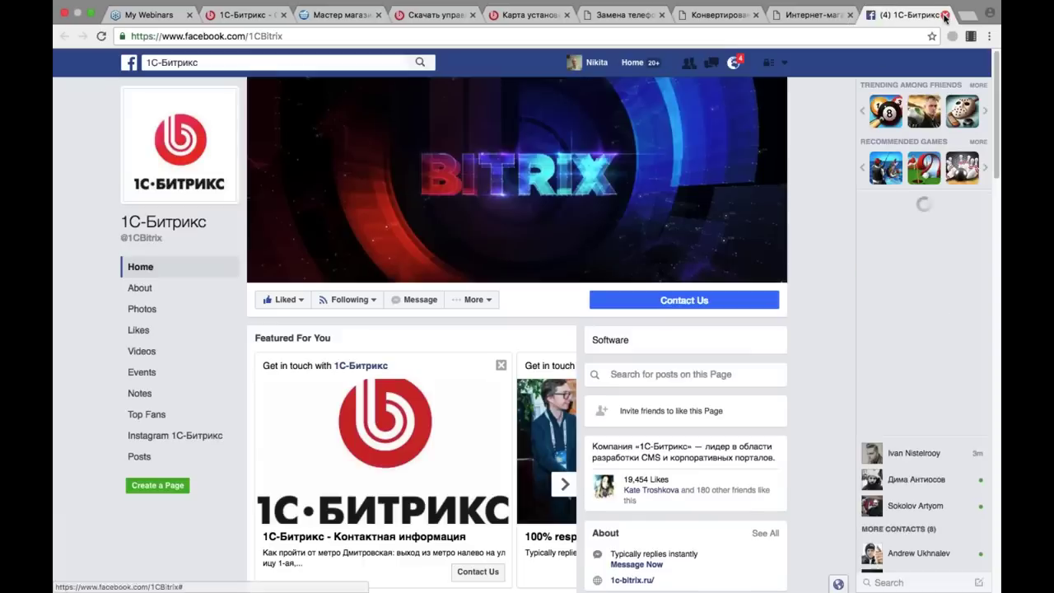
key(ctrl+shift+Tab)
click(944, 16)
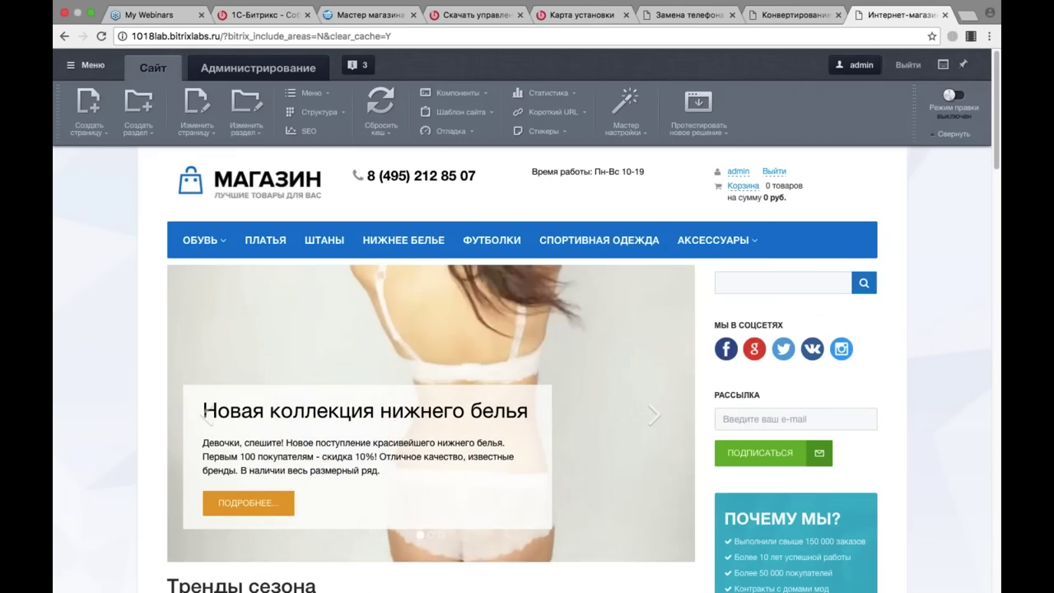
scroll(889, 318, down, 6)
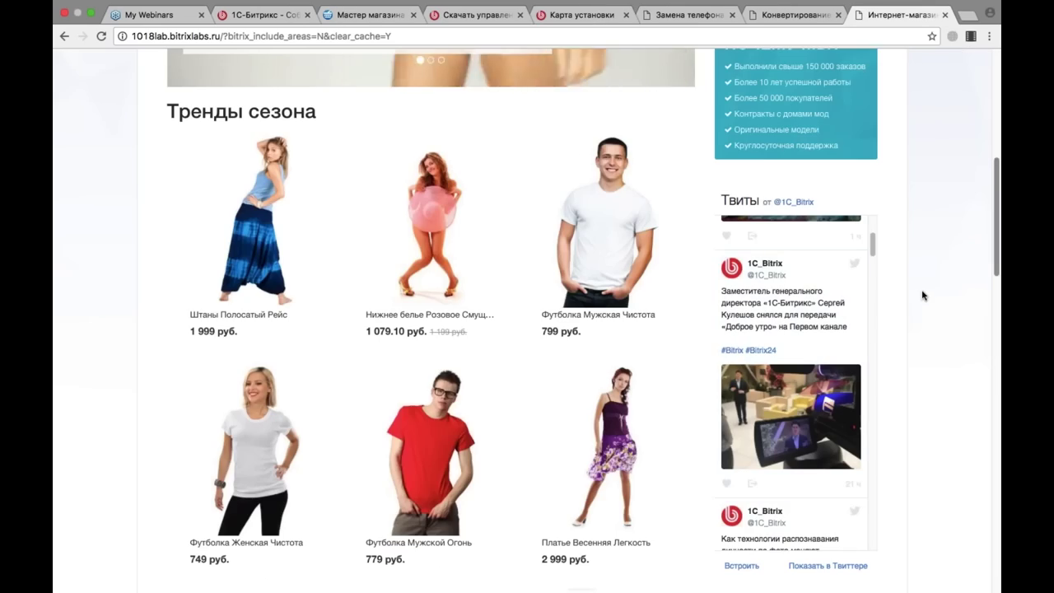
key(super+h)
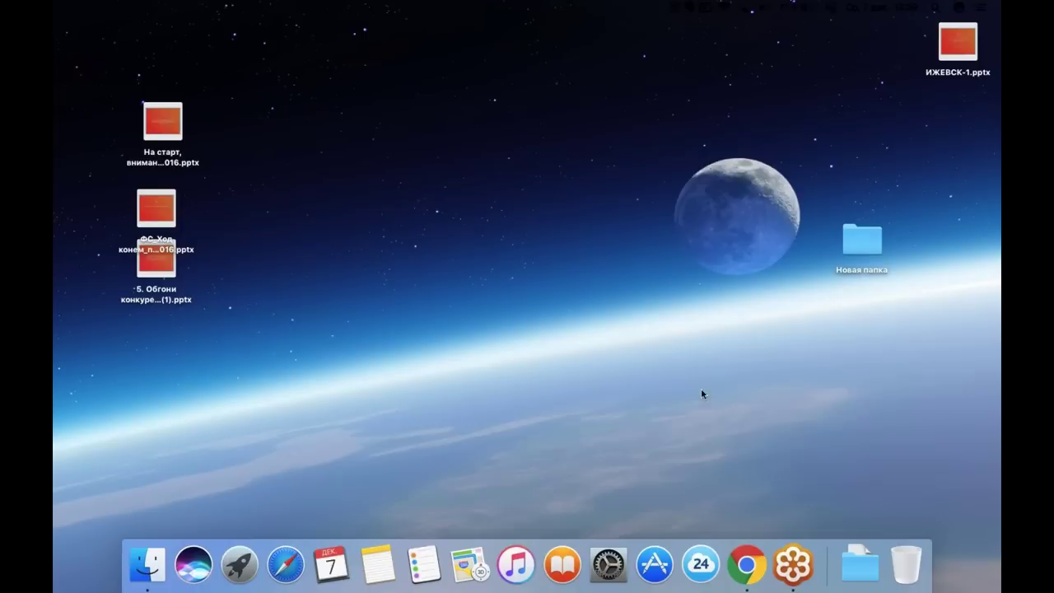
- Bring Chrome forward on the Email-marketing conversion page and dismiss the price rounding and module update notices
click(730, 559)
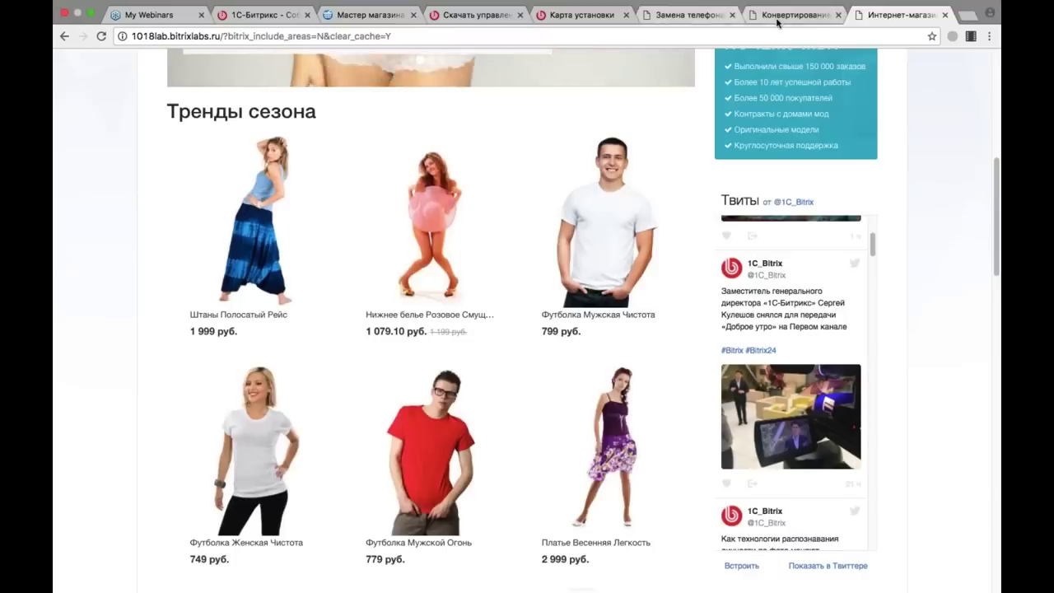
click(778, 19)
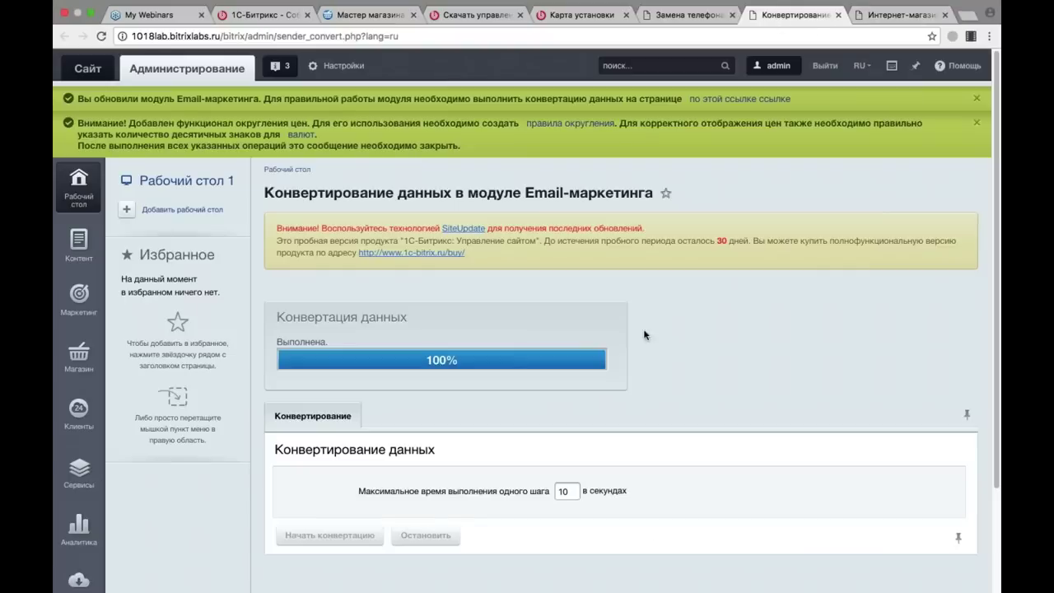
click(977, 123)
click(976, 98)
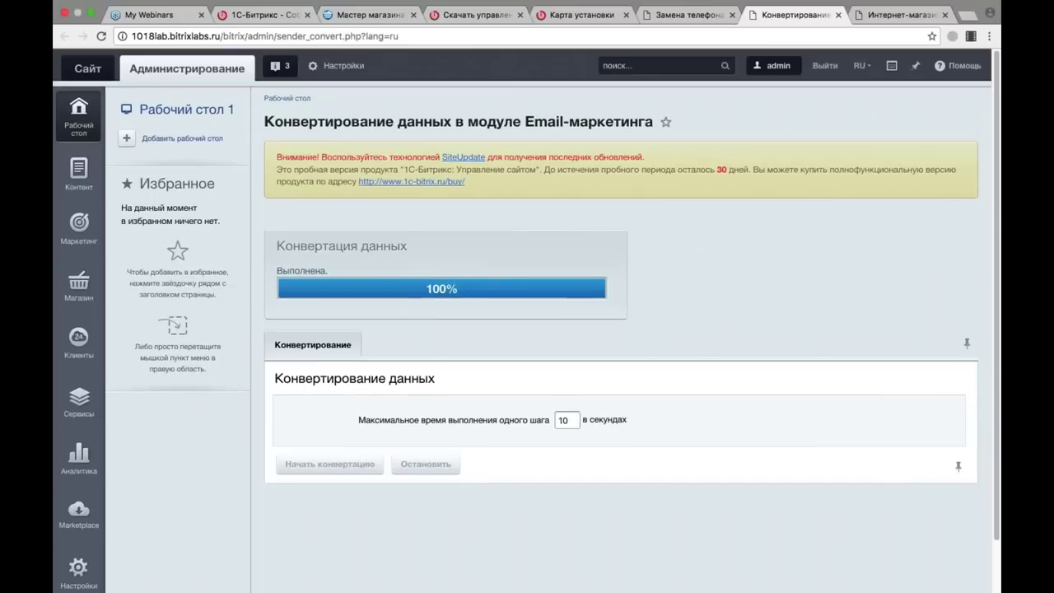
- Expand the Магазин section in the left menu and open the store setup wizard
click(78, 285)
scroll(216, 264, down, 3)
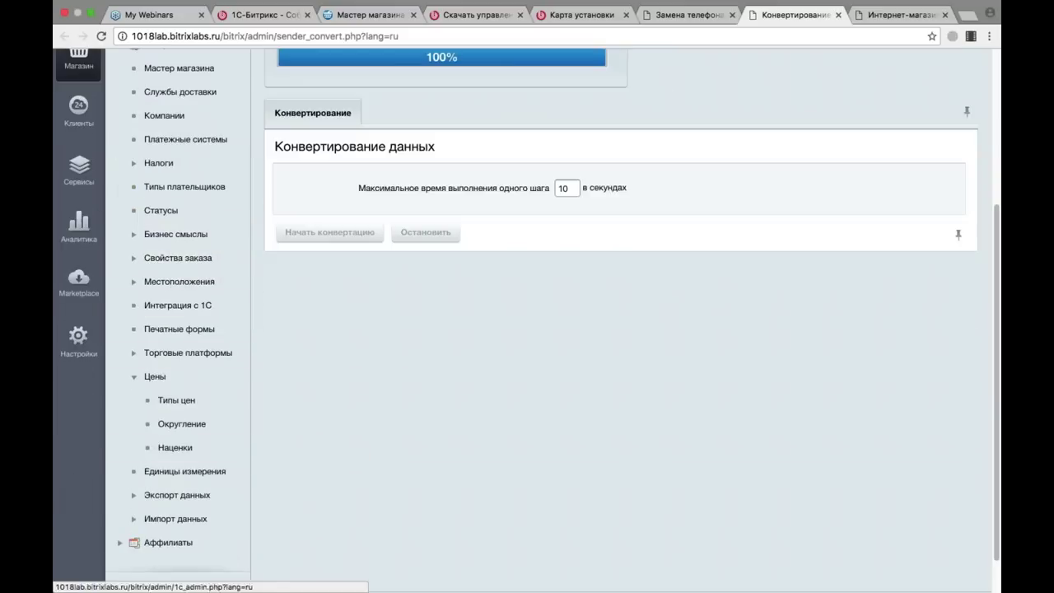
scroll(202, 292, up, 3)
scroll(364, 260, up, 3)
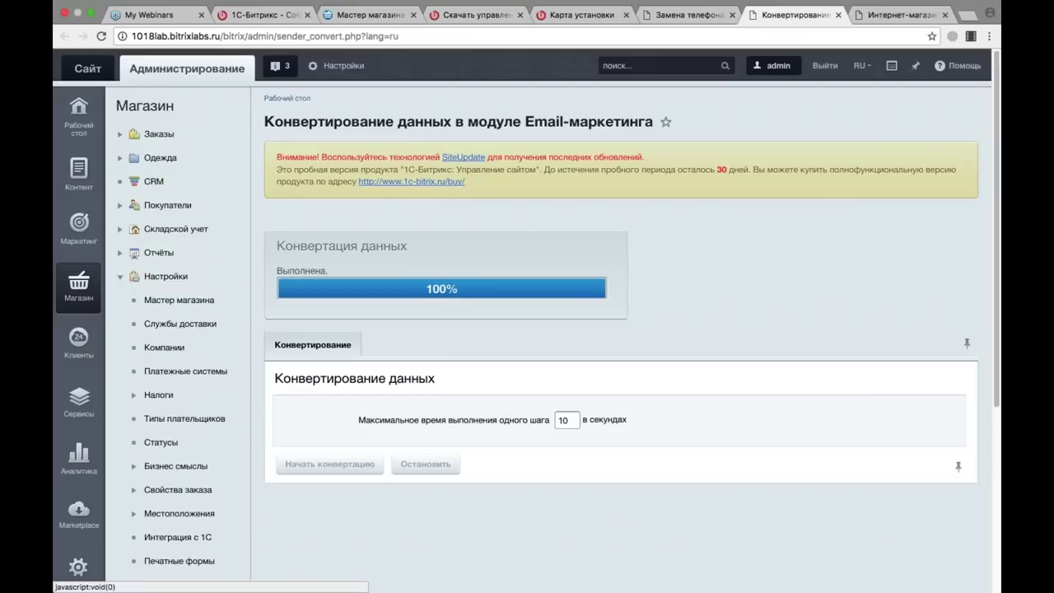
click(190, 299)
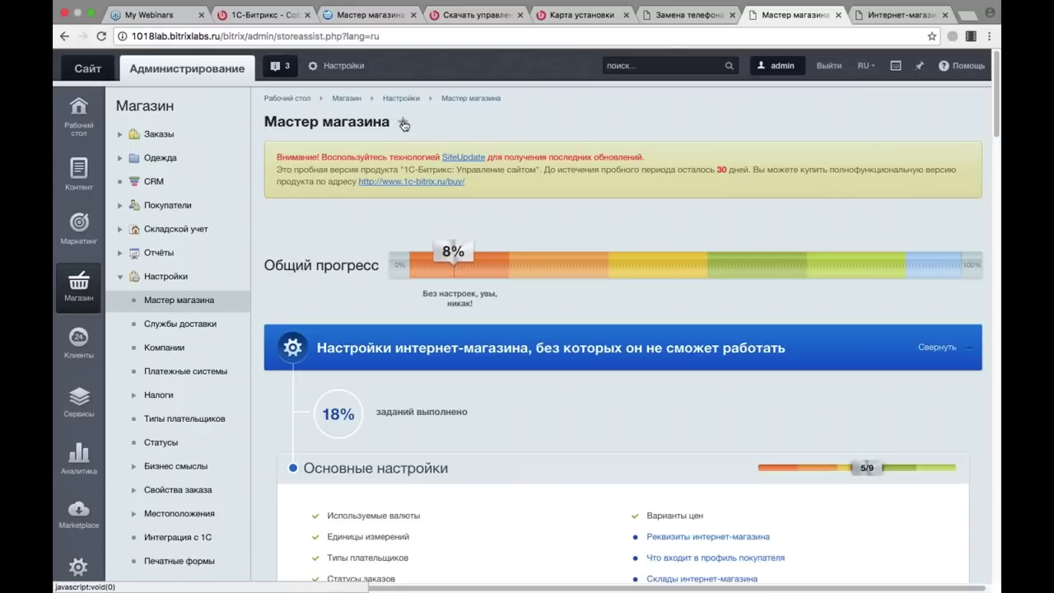
- Add Мастер магазина to Favourites, then open 'Замена телефона и социальных сетей' in a new tab
drag(177, 303, 889, 312)
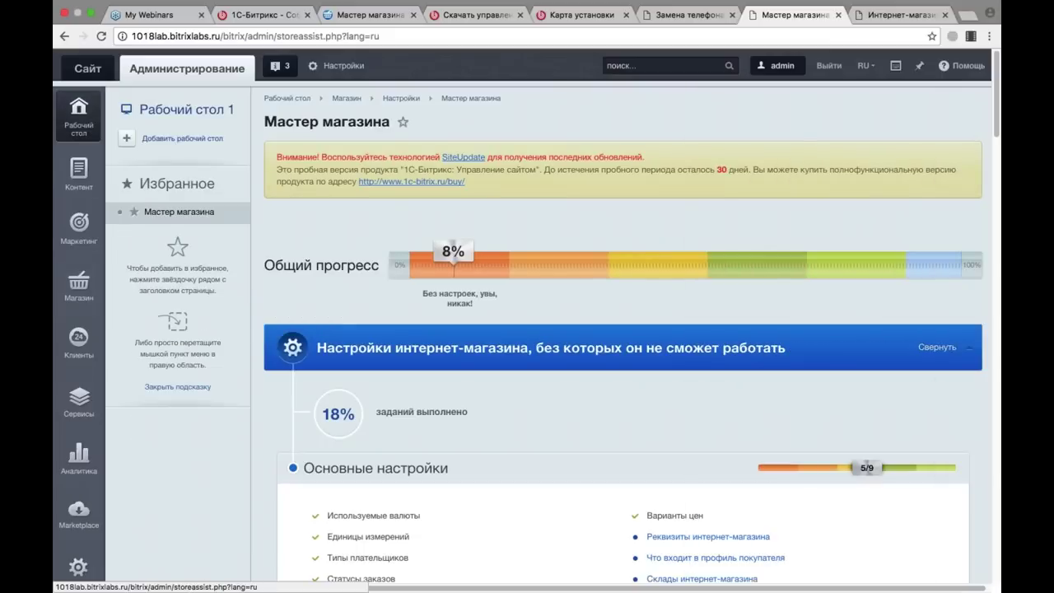
click(172, 216)
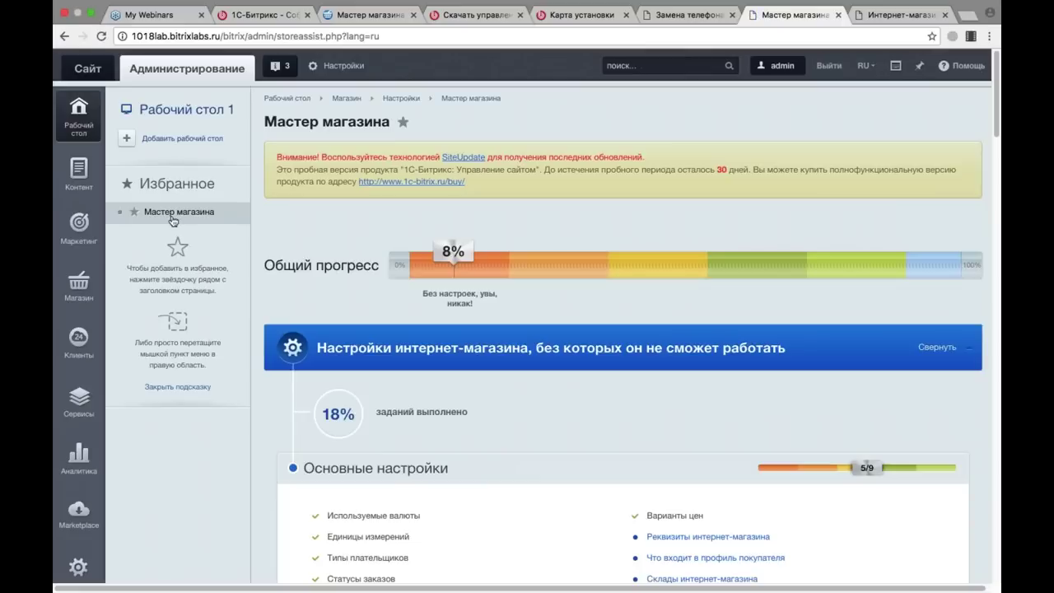
scroll(549, 262, down, 3)
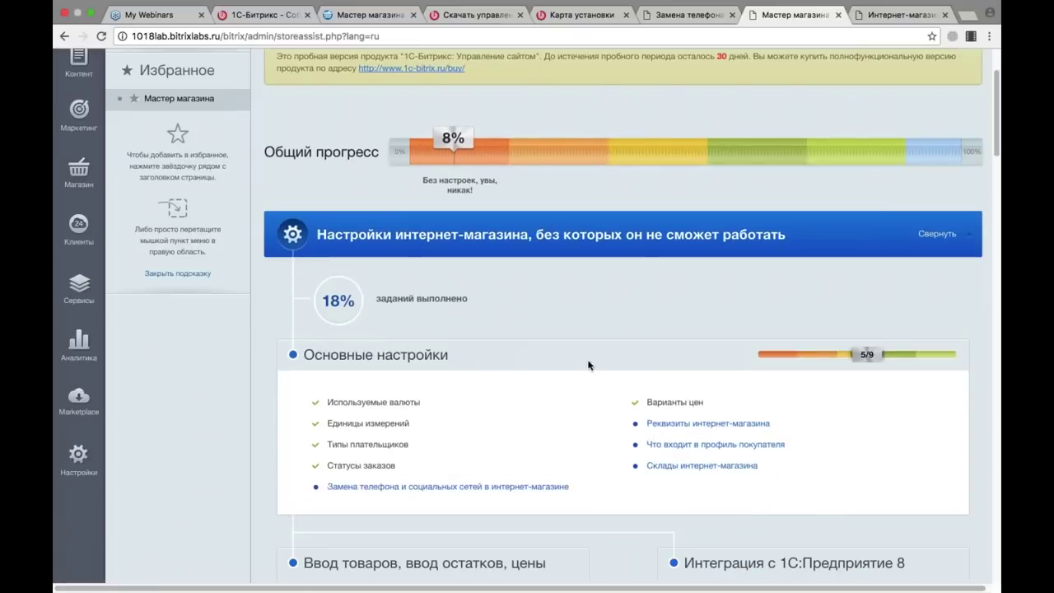
scroll(588, 365, up, 3)
scroll(588, 365, down, 6)
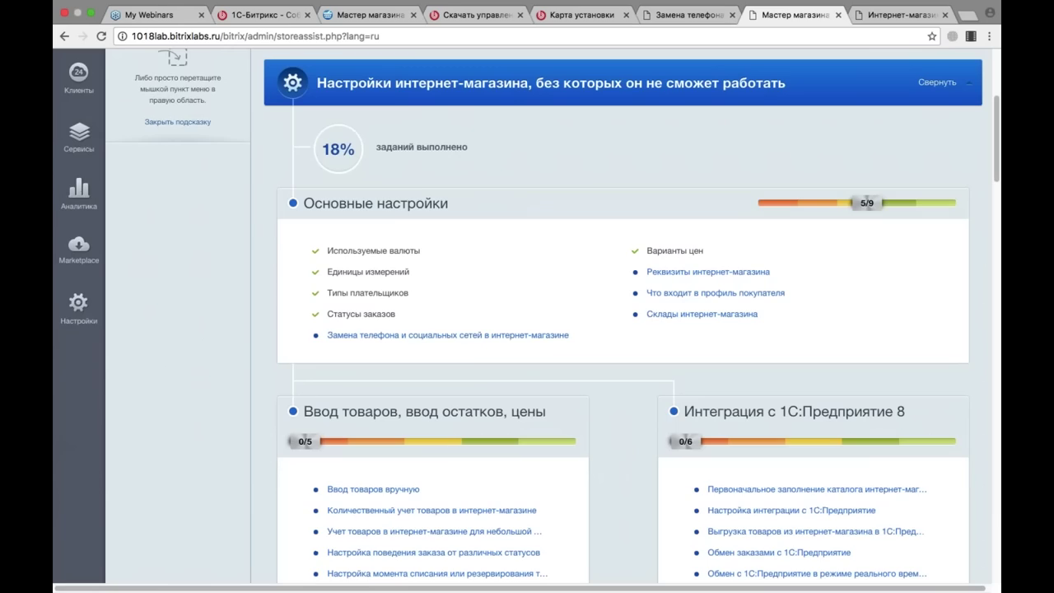
right_click(503, 334)
click(576, 338)
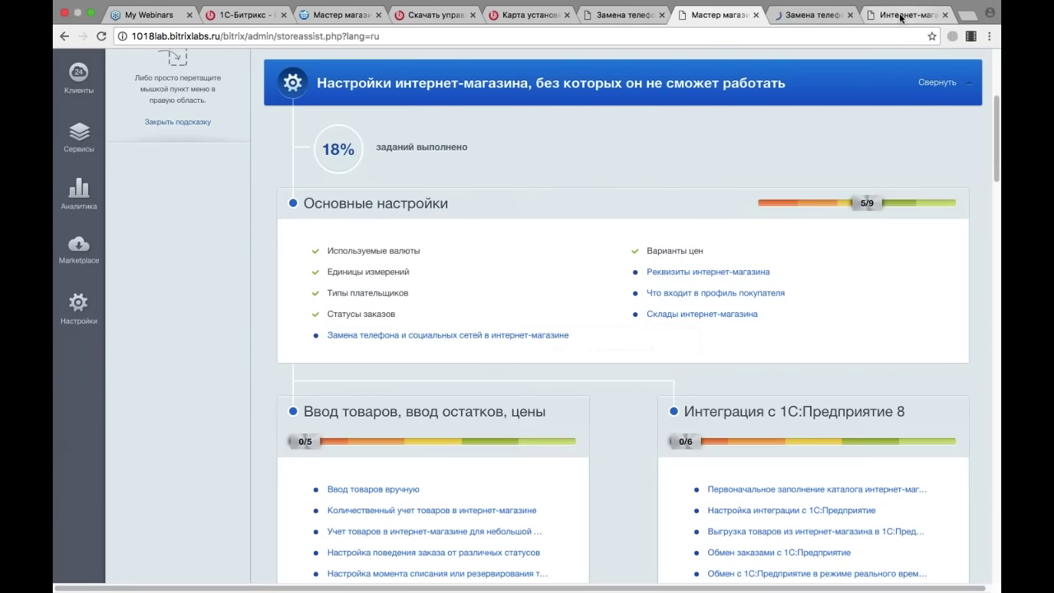
- Close the storefront tab and mark the phone and social-networks task completed
click(902, 15)
click(945, 15)
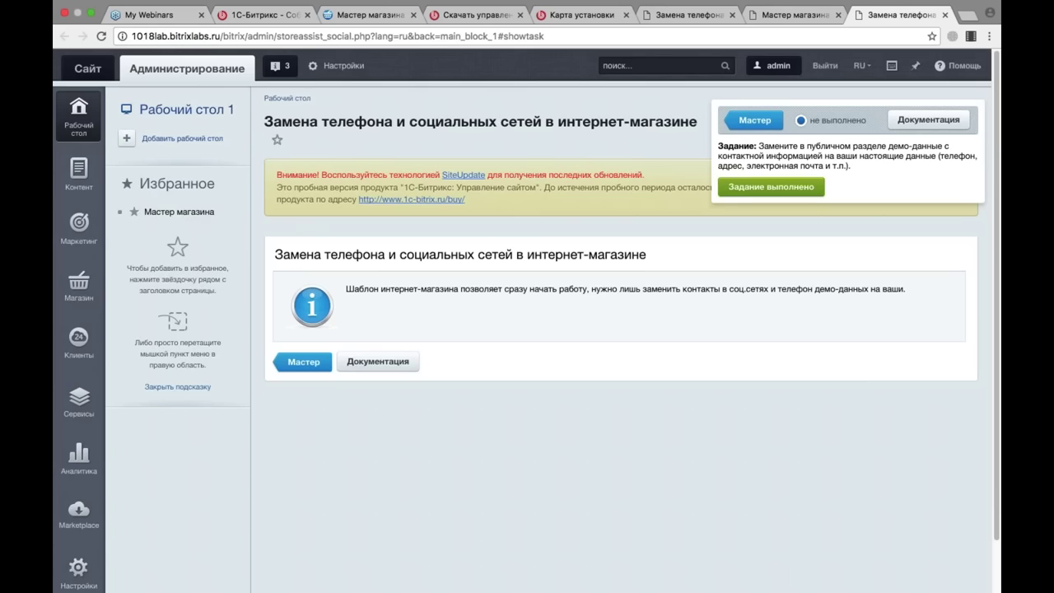
click(817, 14)
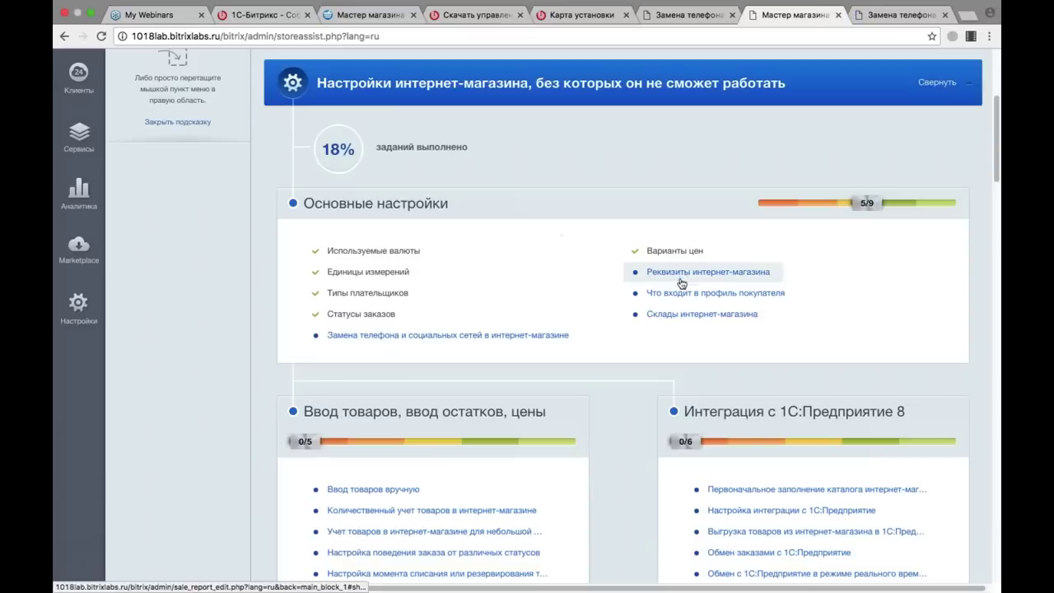
- Open Реквизиты интернет-магазина, mark it completed, and return to the wizard
click(686, 279)
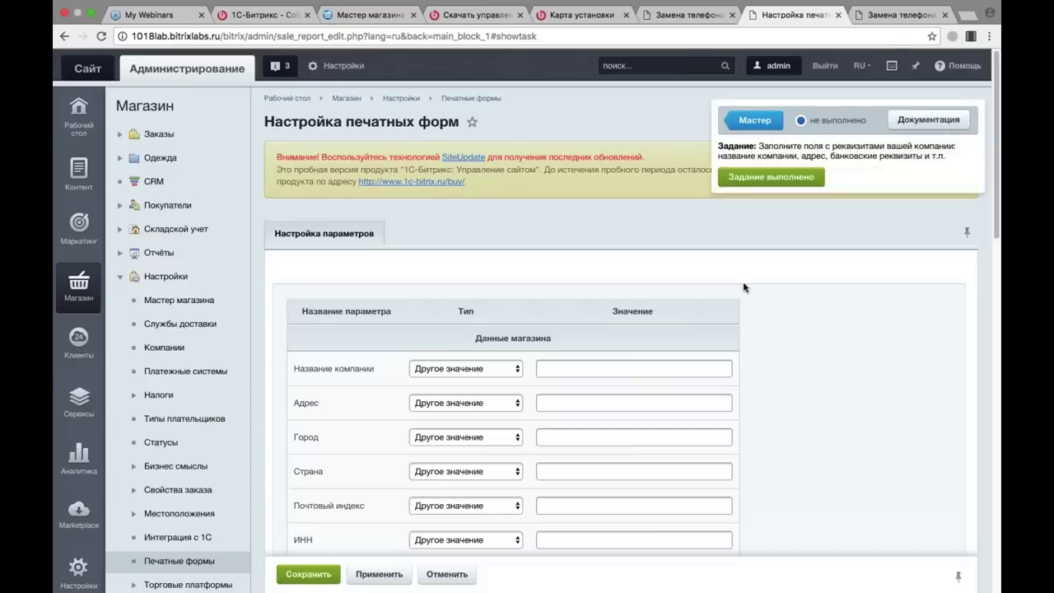
scroll(743, 288, down, 15)
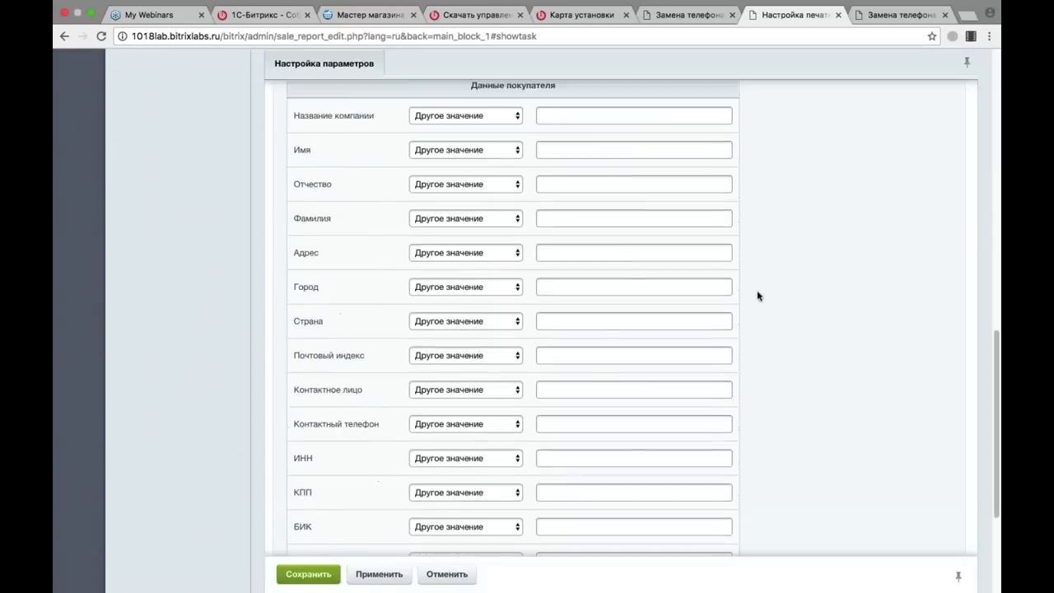
scroll(755, 298, up, 15)
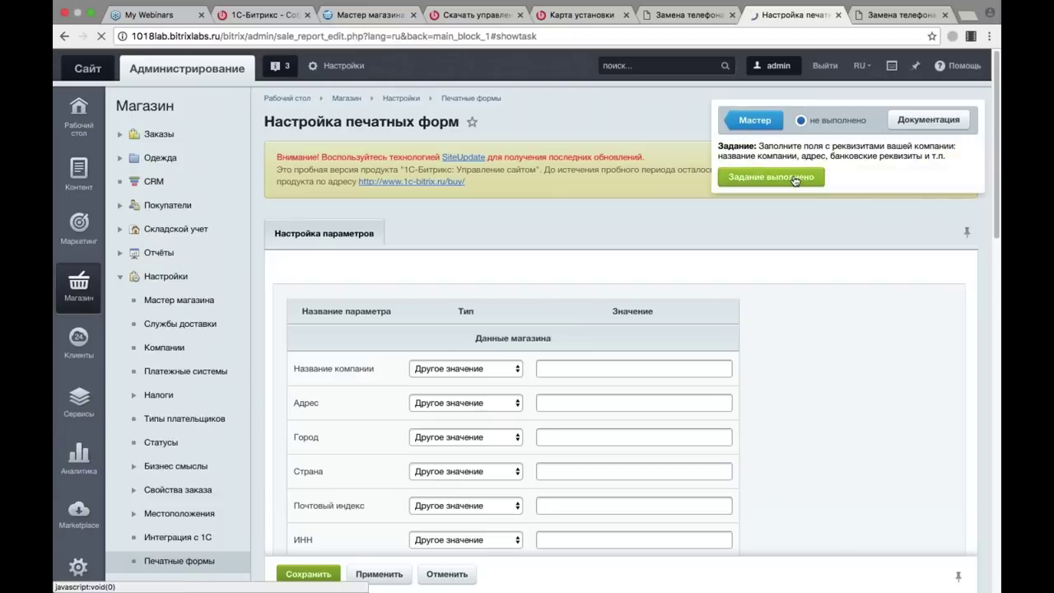
click(795, 179)
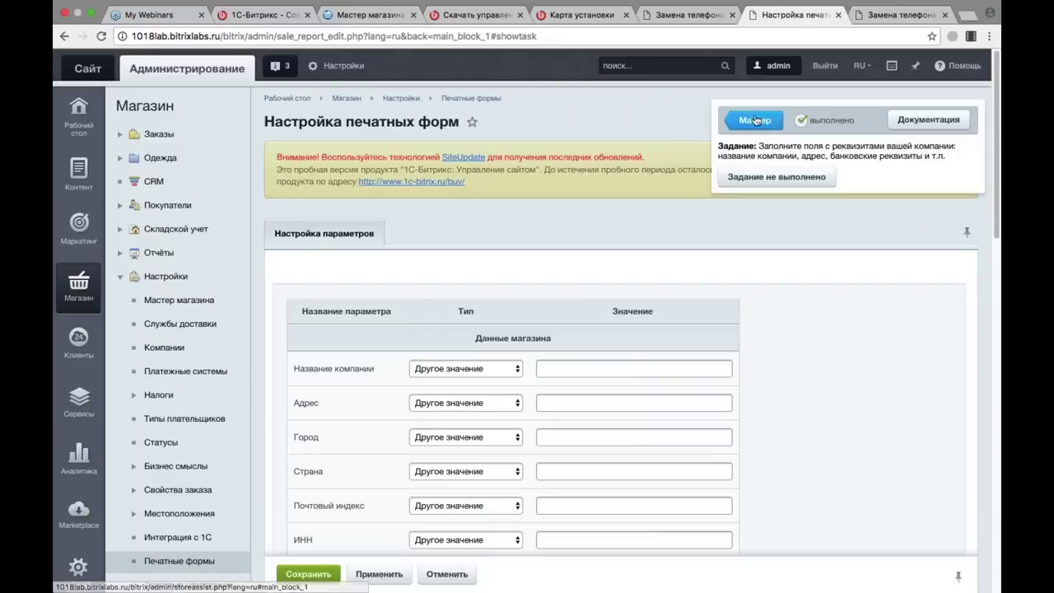
click(755, 119)
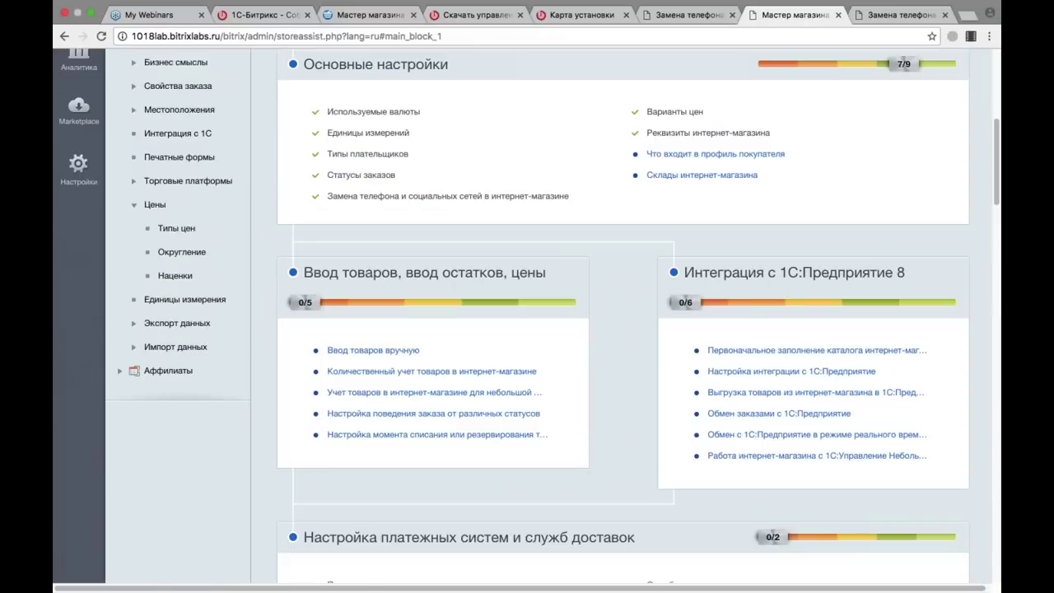
- Open the buyer profile task in a new tab and close the phone replacement task tab
right_click(741, 153)
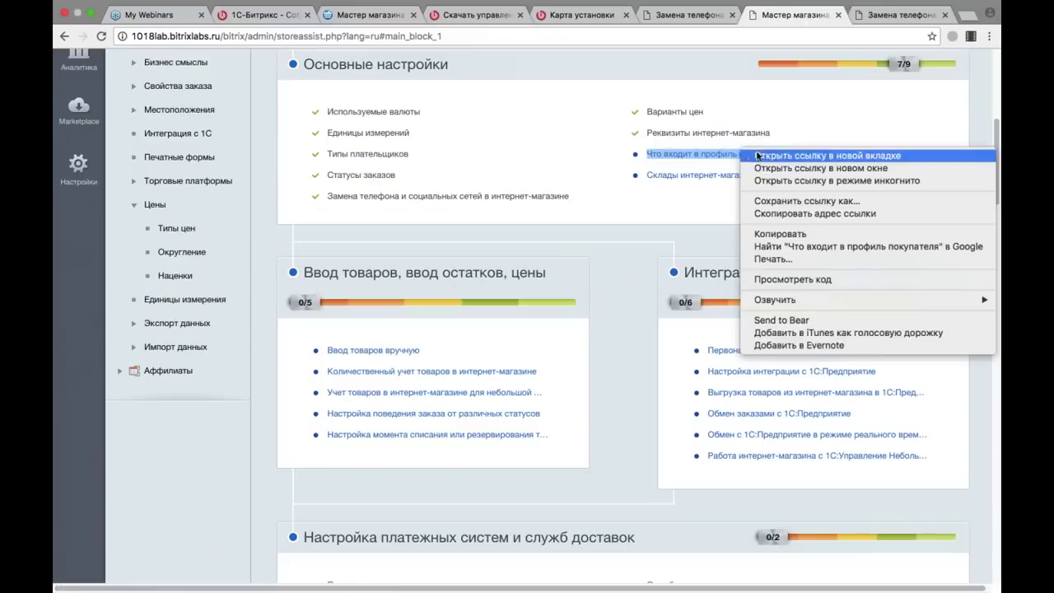
click(749, 157)
click(848, 17)
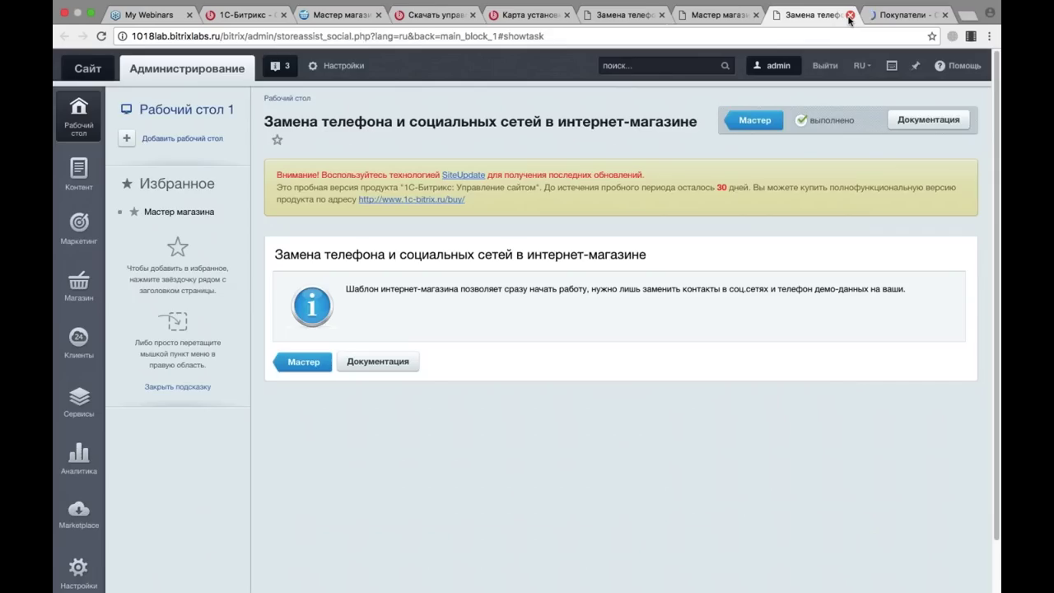
click(850, 15)
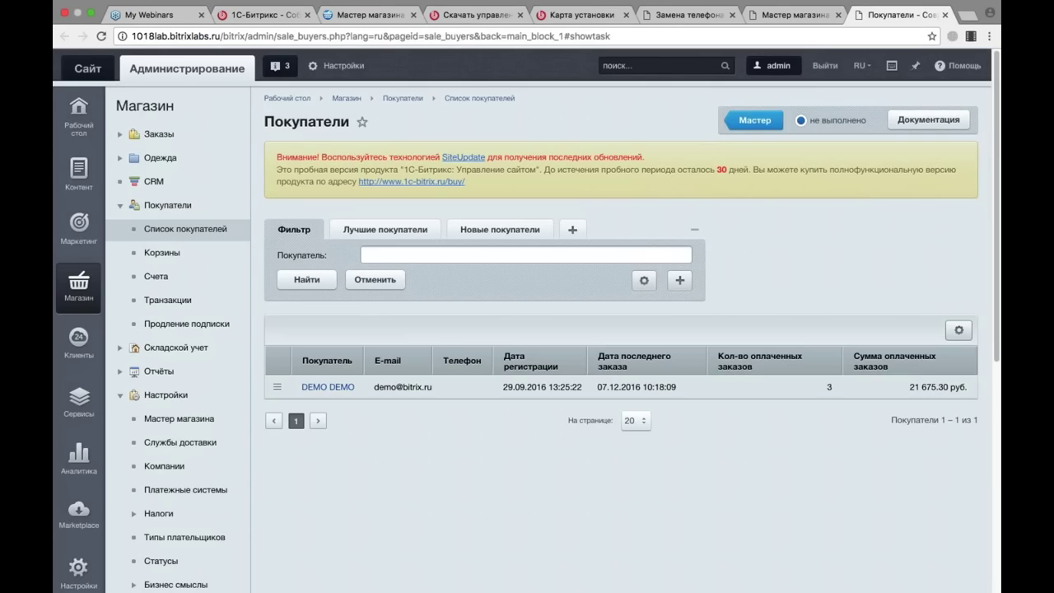
- Open the demo buyer's user record and review its groups, personal data and work tabs
click(333, 388)
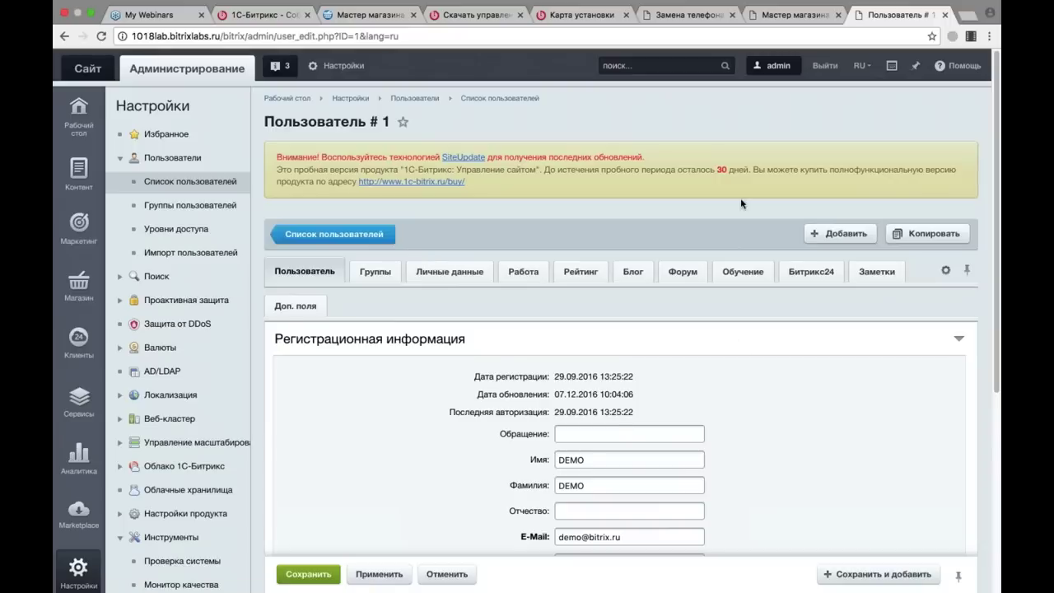
scroll(740, 197, down, 5)
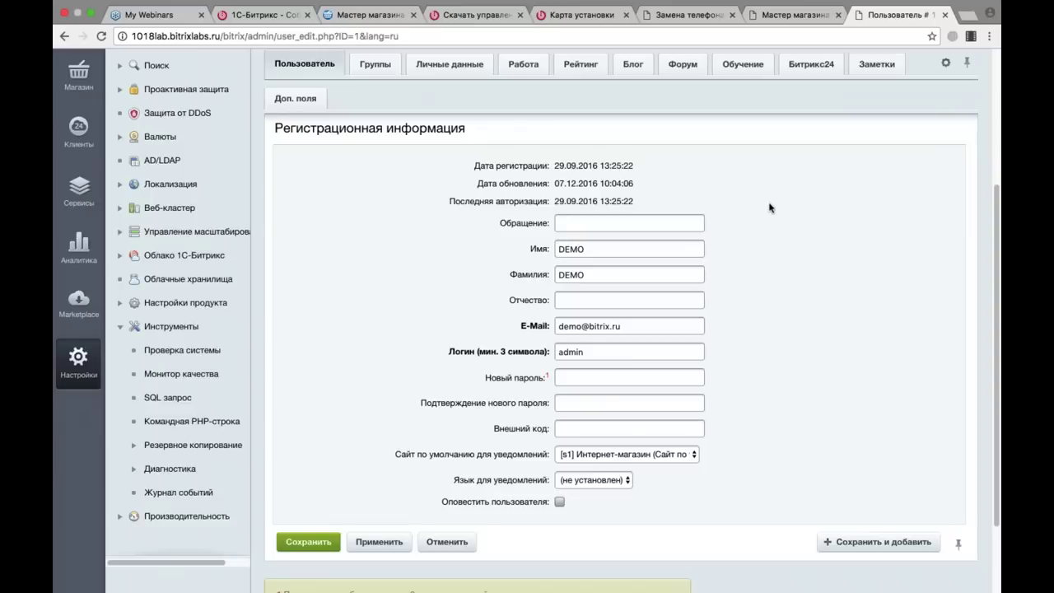
click(379, 68)
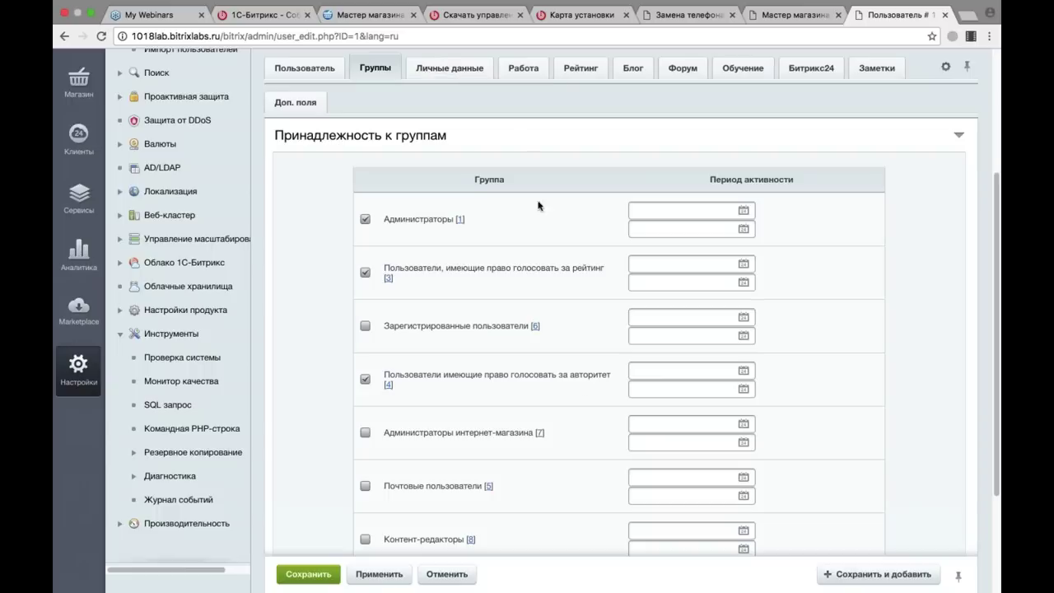
click(457, 70)
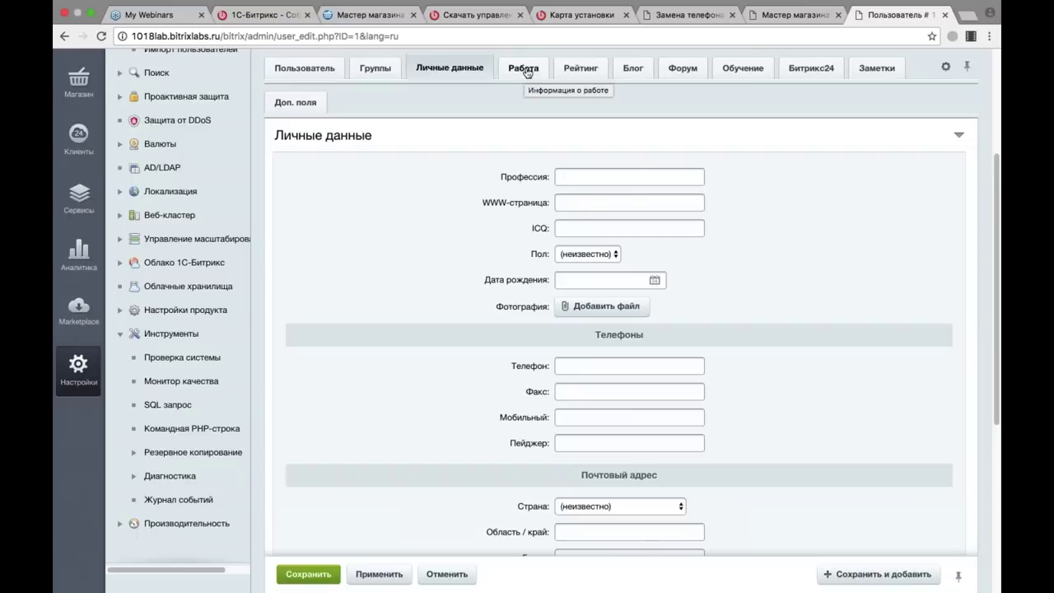
click(524, 68)
- Browse the user's rating, blog, forum, student, Битрикс24 and admin notes tabs
click(581, 67)
click(632, 68)
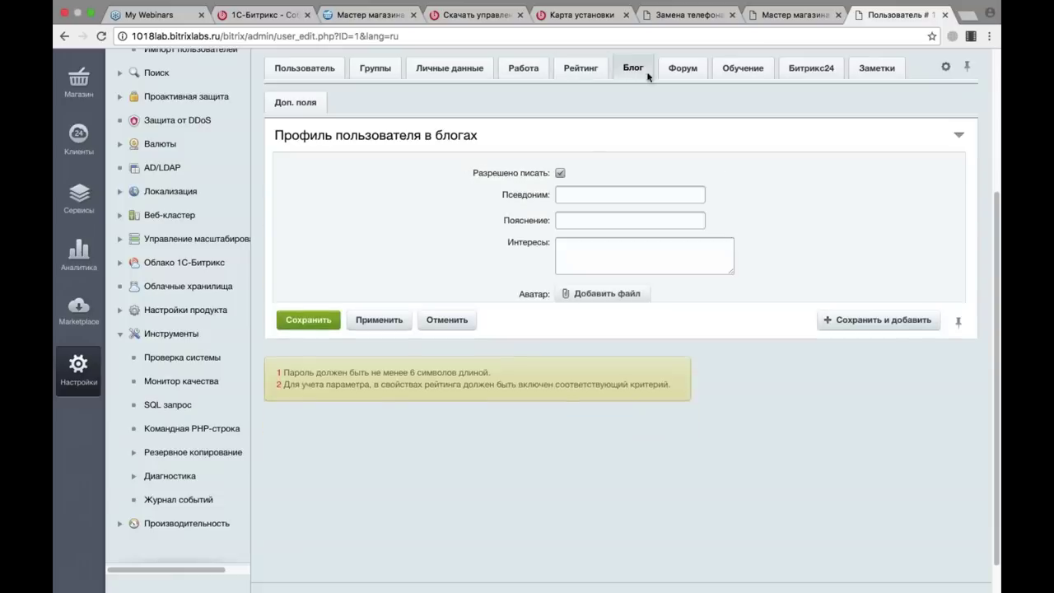
click(683, 67)
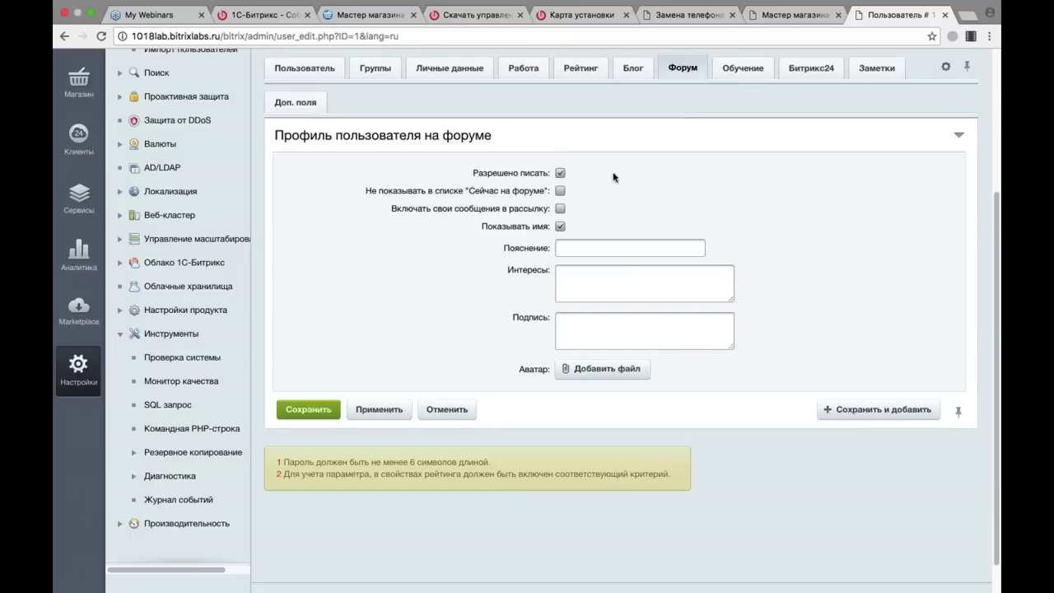
click(742, 70)
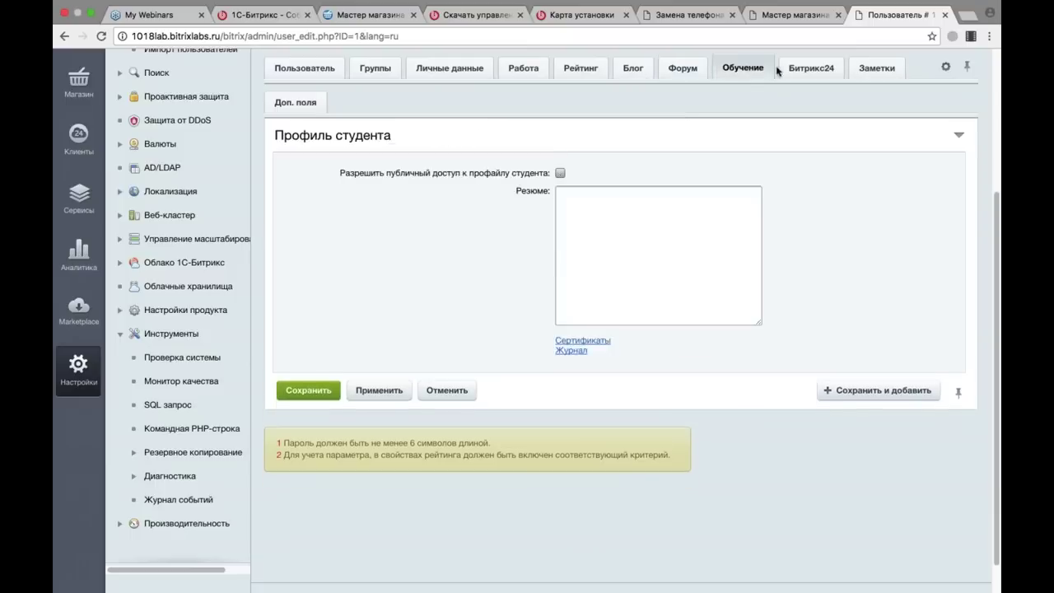
click(782, 73)
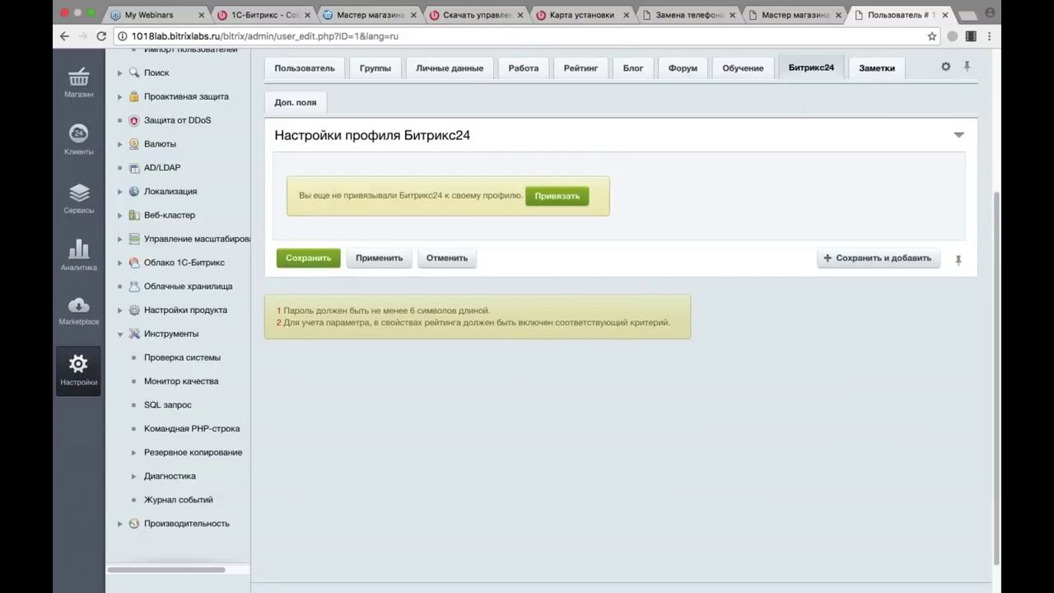
click(876, 70)
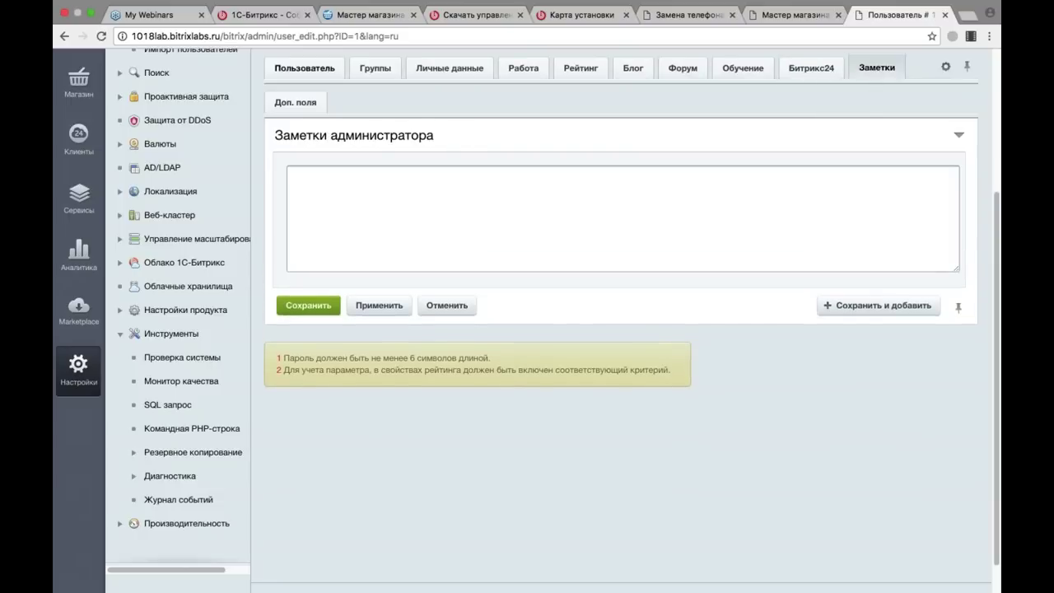
- Return to the Пользователь tab at the top of the profile
click(325, 72)
scroll(325, 72, up, 3)
scroll(321, 122, up, 2)
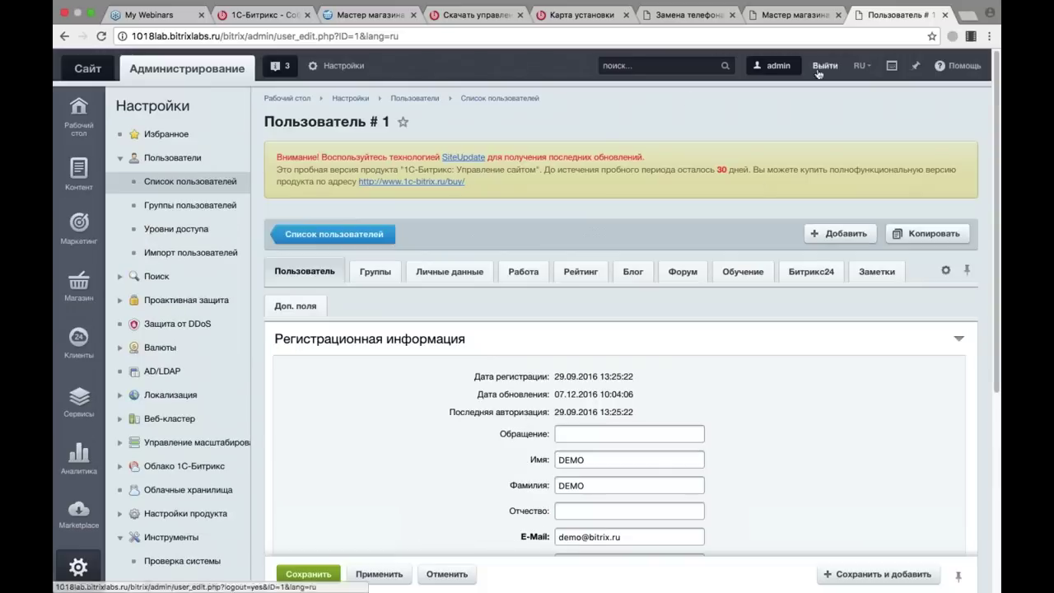
- Go back, mark the current wizard task completed, and open the Склады интернет-магазина task
click(64, 37)
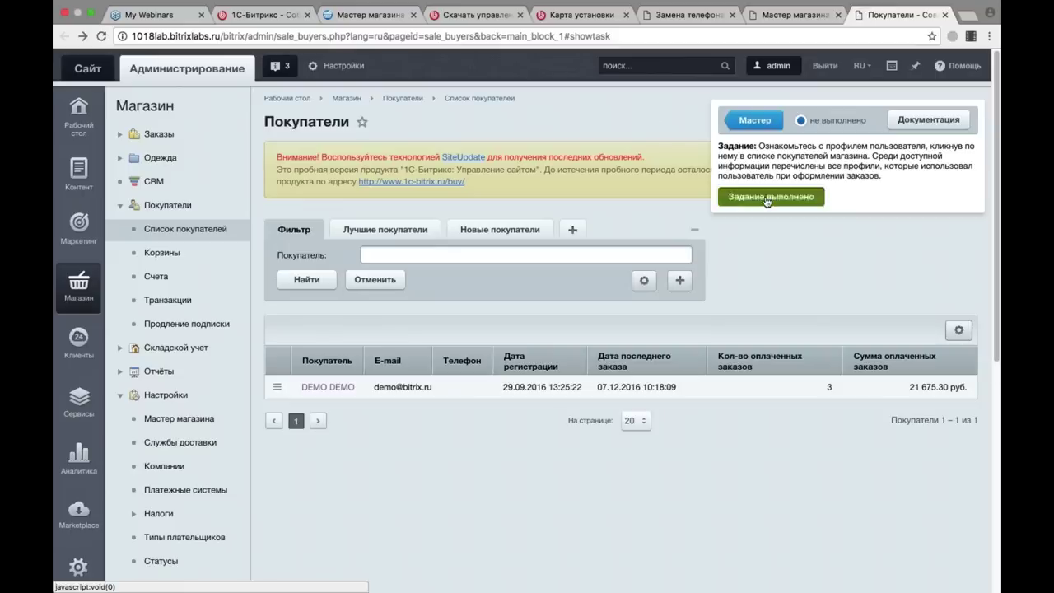
click(765, 198)
click(754, 120)
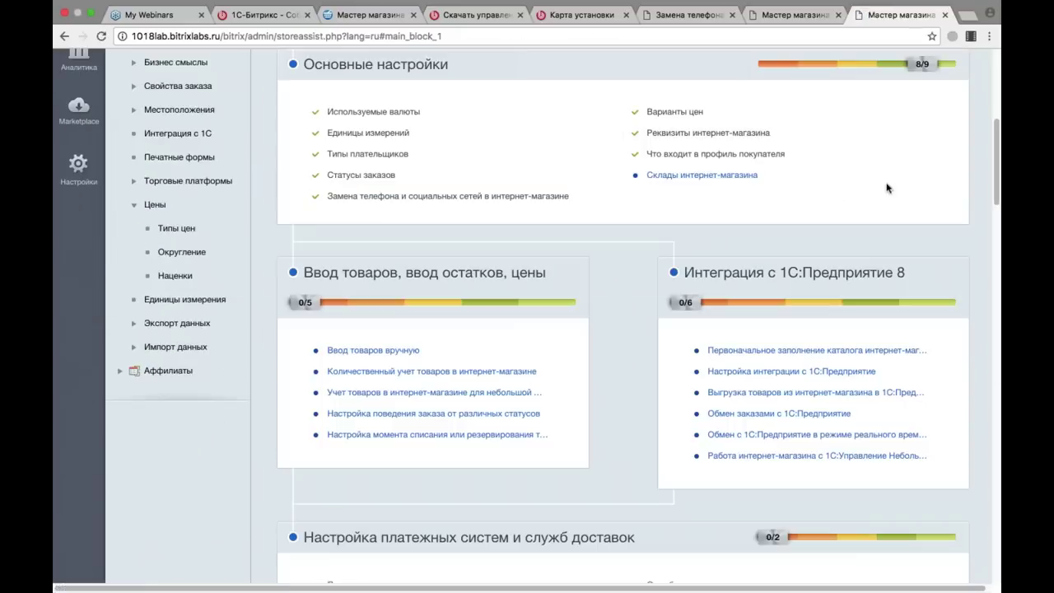
click(706, 177)
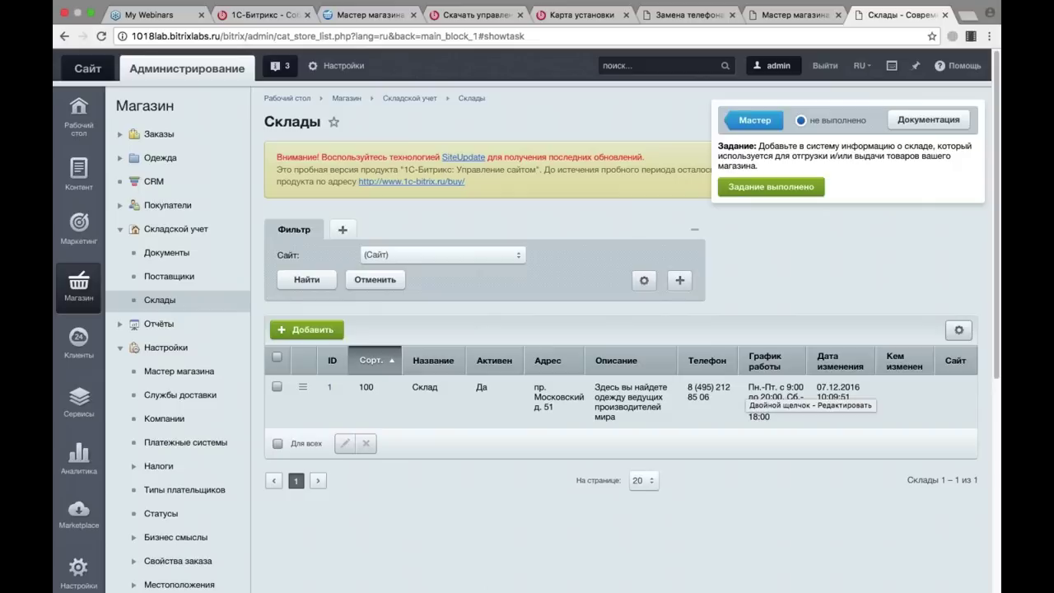
- Edit warehouse 1 (Склад) and set its Сайт to Интернет-магазин (Сайт по умолчанию) (s1)
click(329, 387)
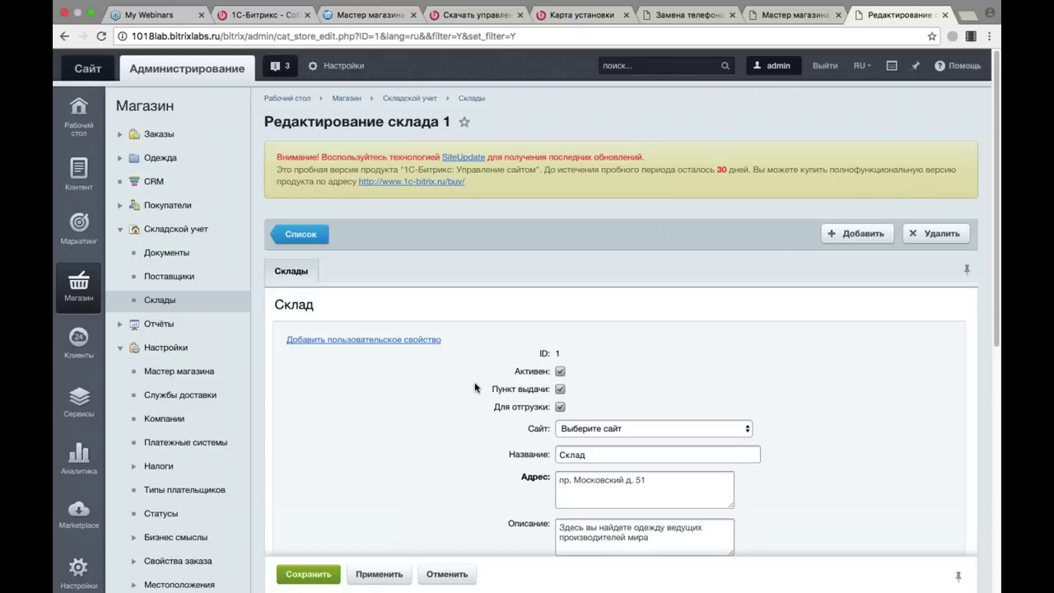
scroll(838, 376, down, 3)
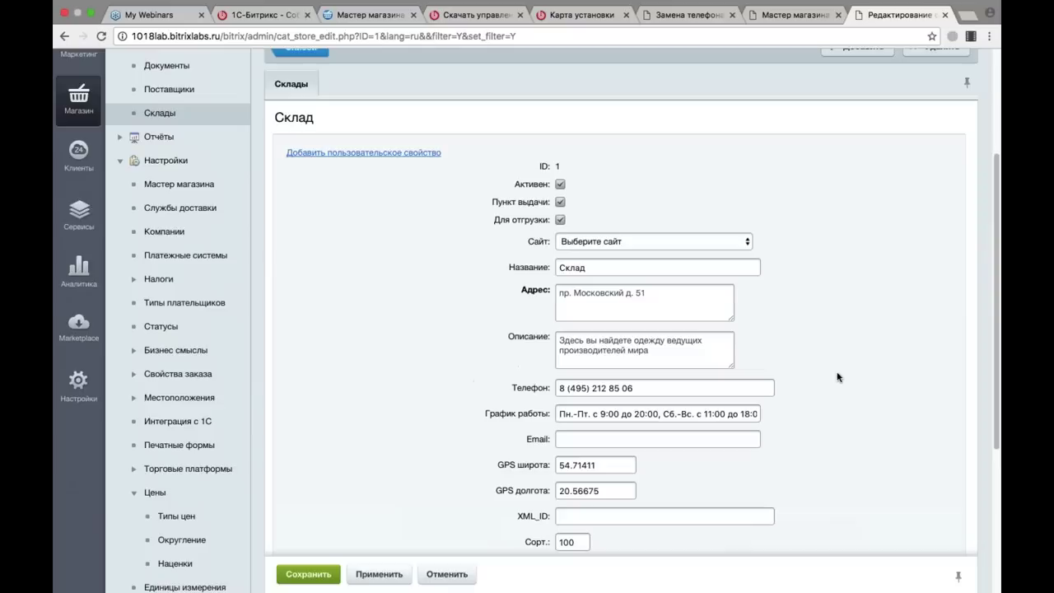
click(568, 241)
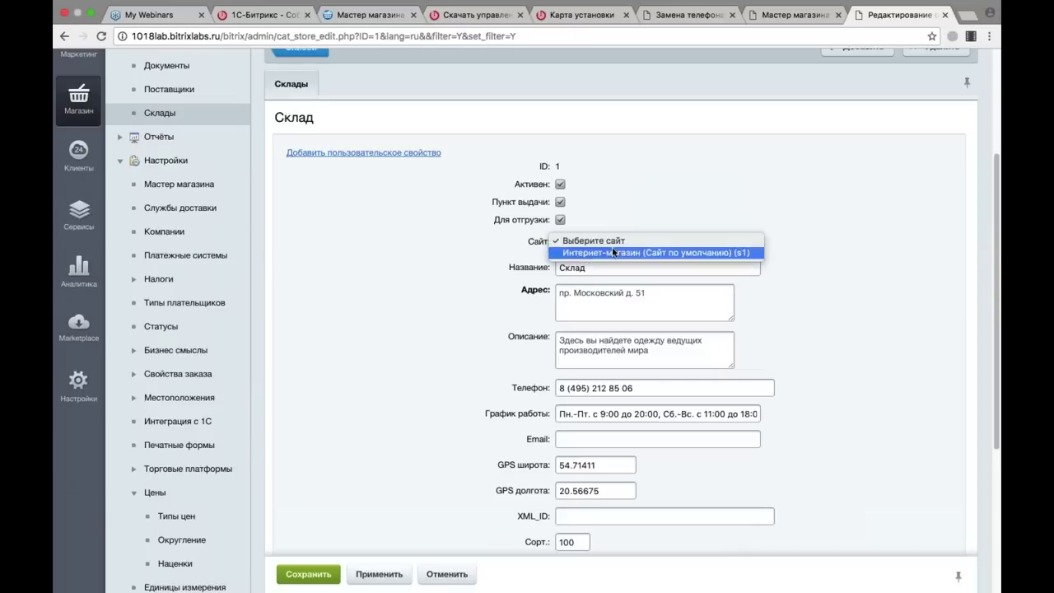
click(634, 251)
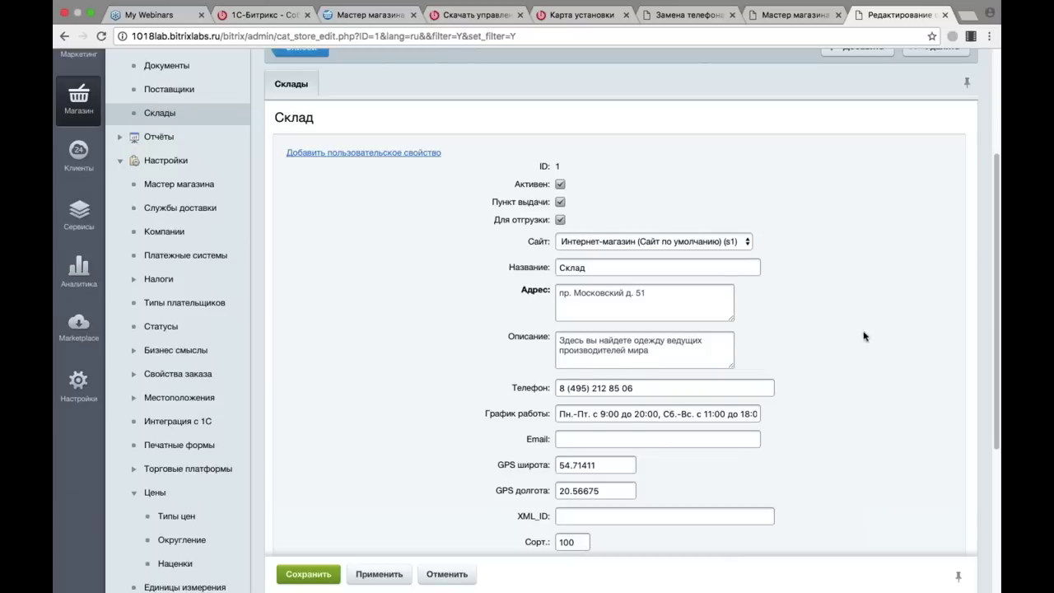
scroll(848, 334, down, 3)
scroll(831, 334, down, 2)
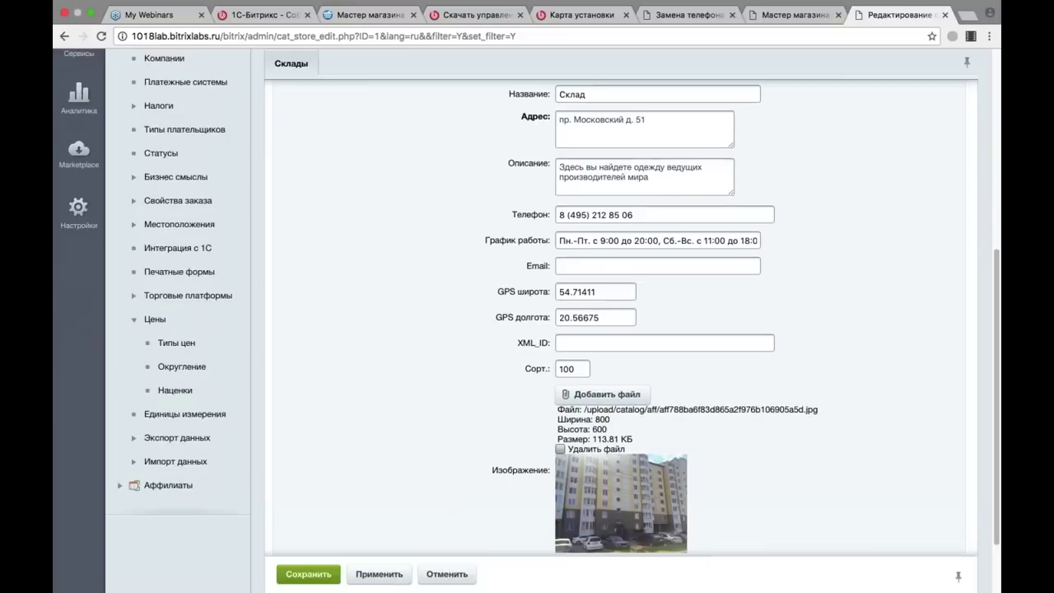
scroll(809, 333, down, 2)
scroll(811, 333, up, 5)
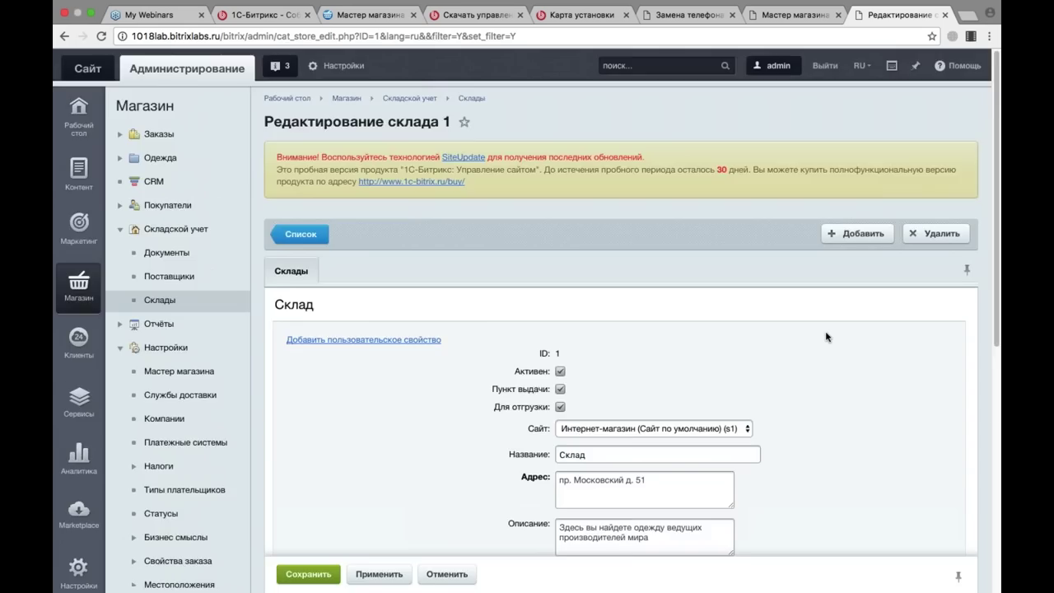
scroll(824, 334, down, 5)
scroll(831, 317, up, 9)
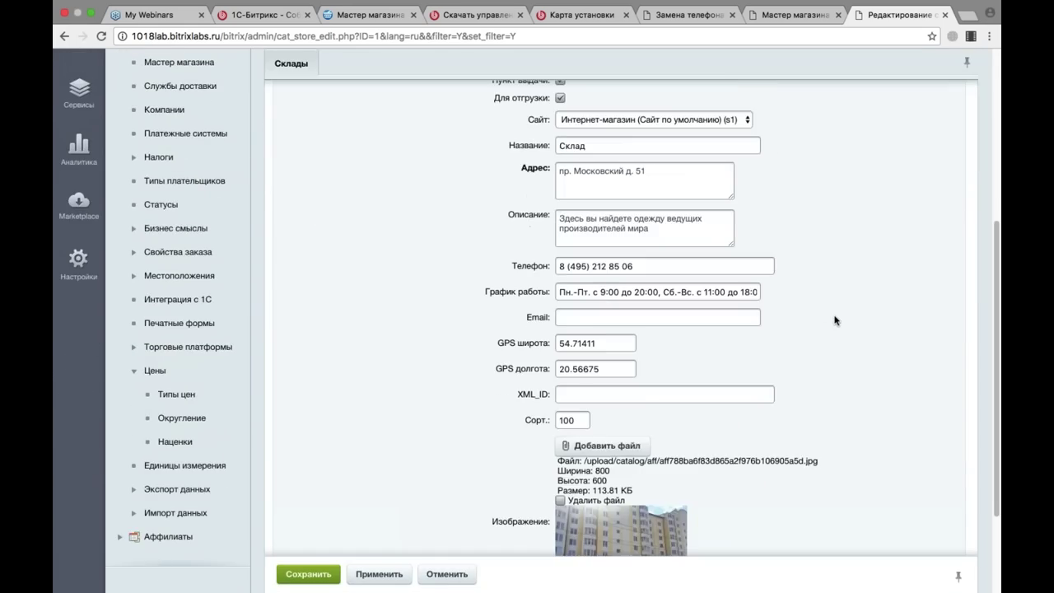
scroll(840, 315, down, 10)
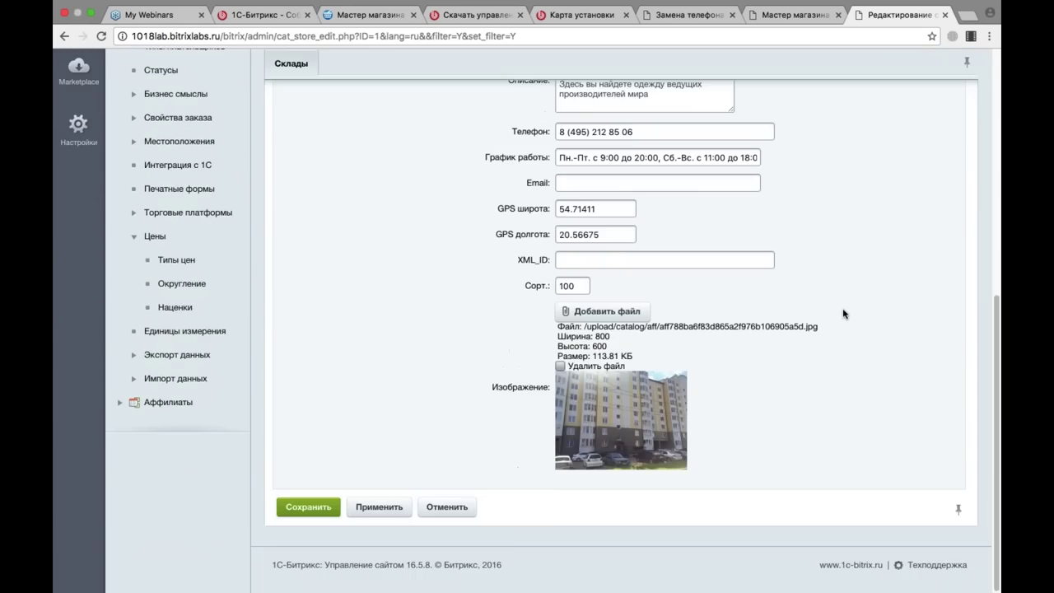
scroll(842, 312, up, 9)
scroll(844, 317, up, 3)
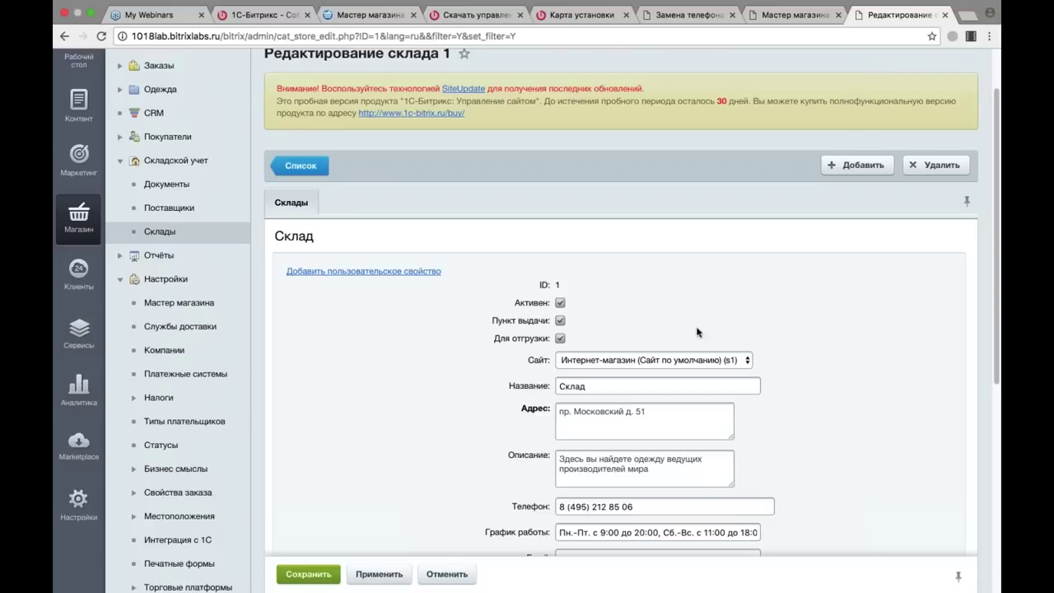
- Return to the warehouse list, reopen the Склады интернет-магазина task and mark it completed
click(301, 165)
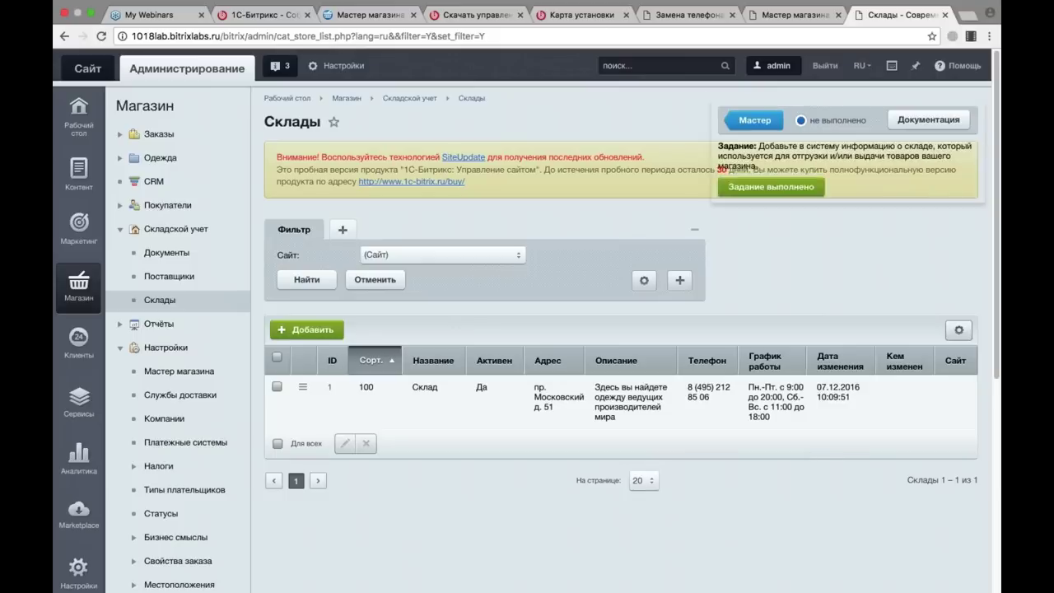
click(754, 120)
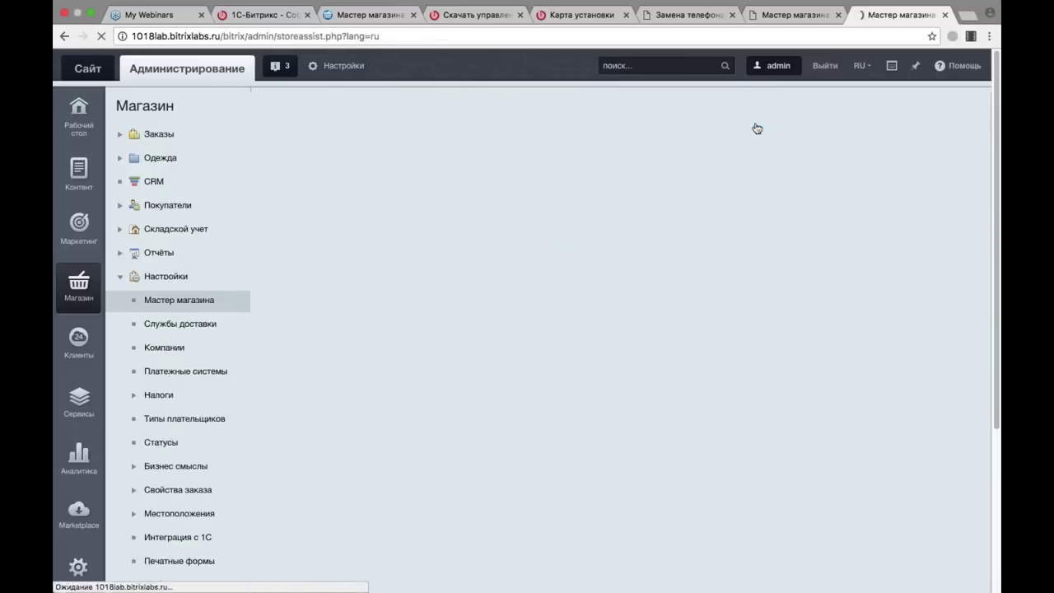
scroll(760, 285, down, 3)
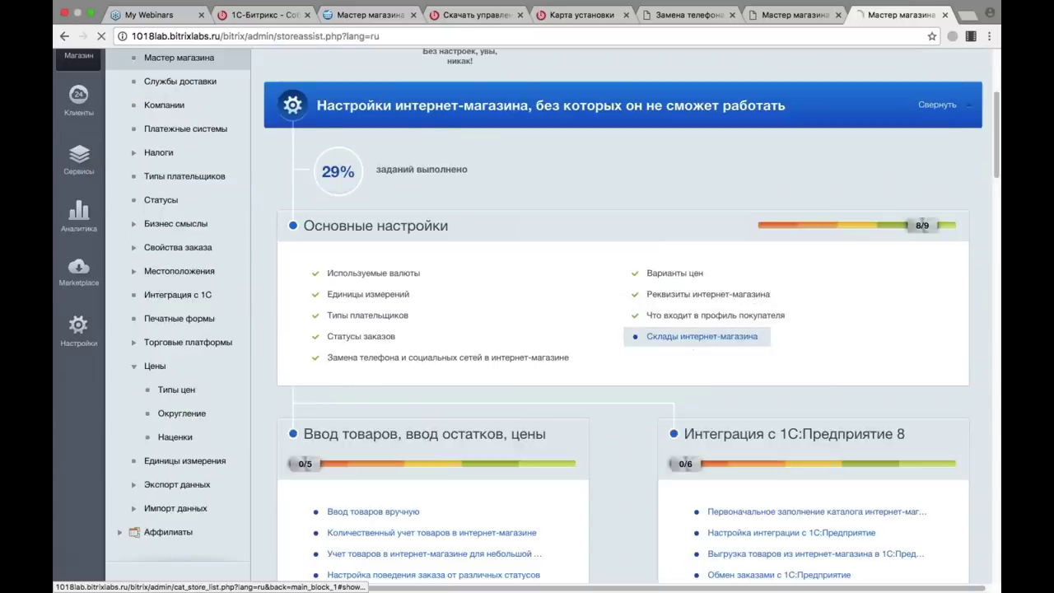
click(700, 337)
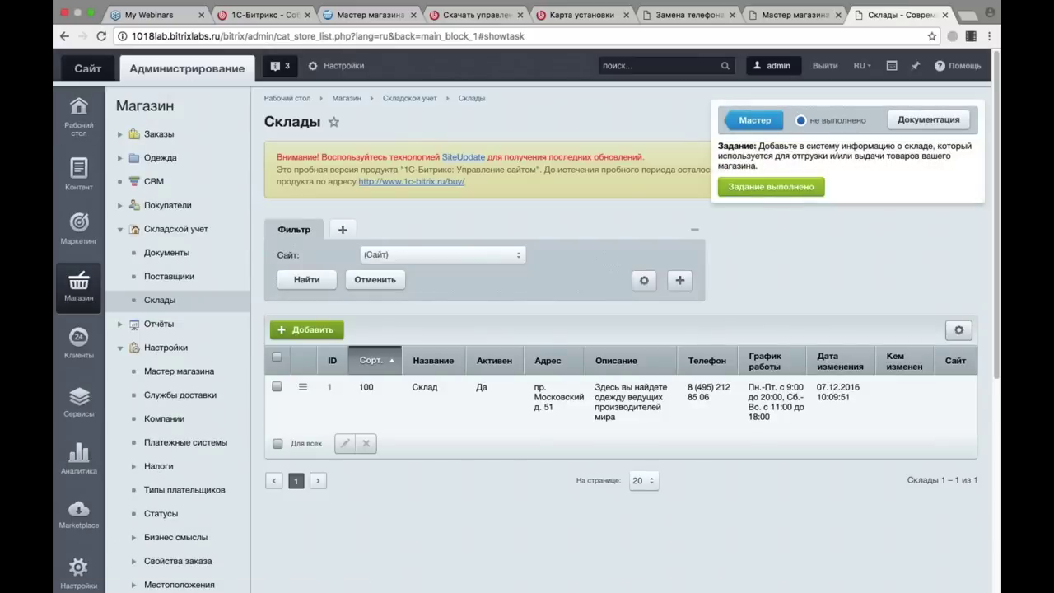
click(762, 189)
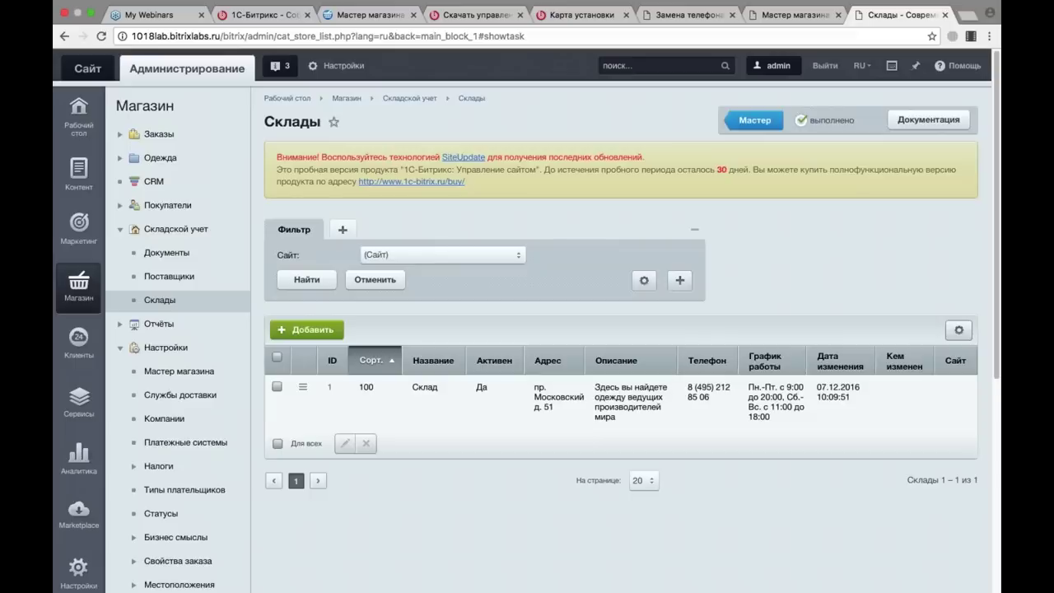
click(754, 120)
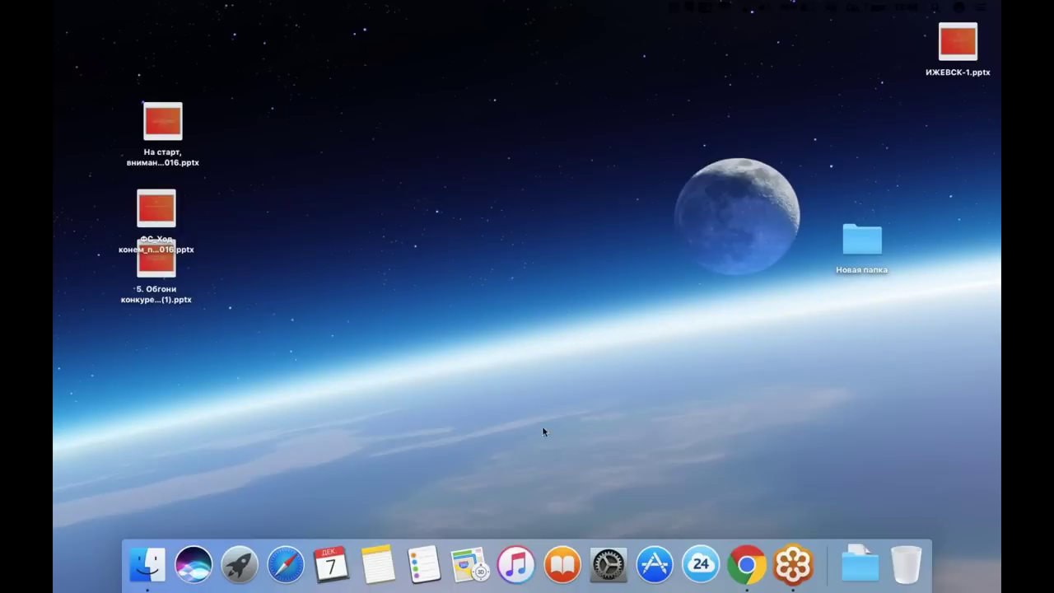
- Switch from the desktop back to the Chrome window showing the store wizard
key(ctrl+Right)
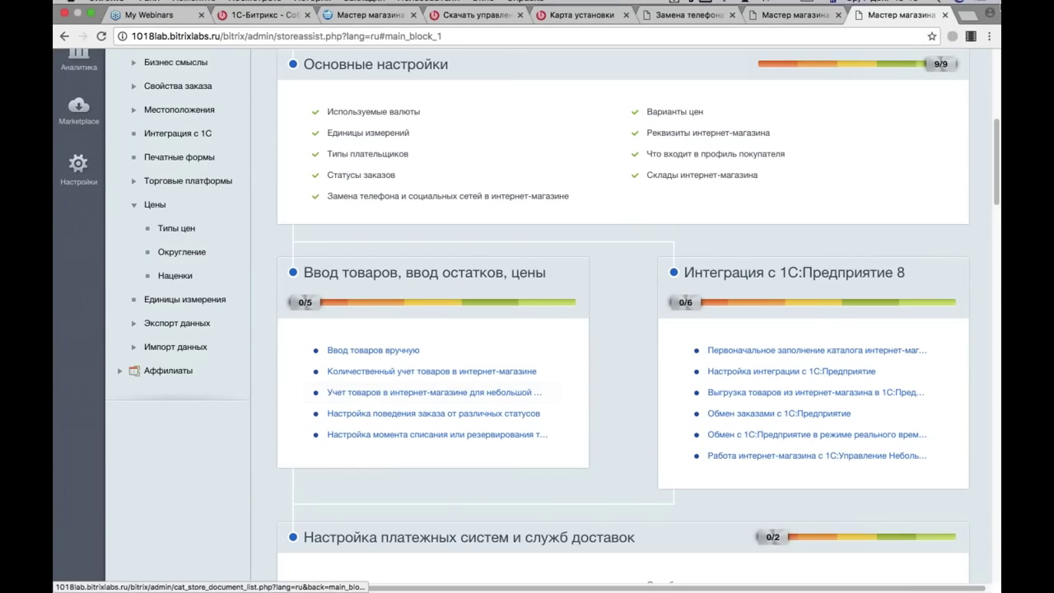
- Start the Ввод товаров вручную task and inspect the Одежда product table's settings options
click(372, 350)
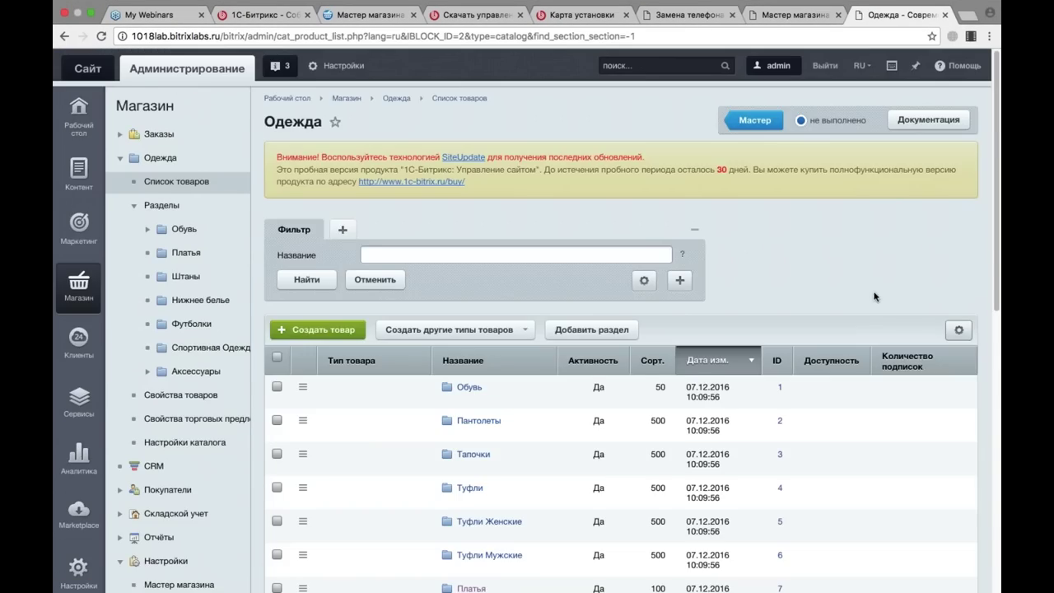
scroll(864, 290, down, 10)
scroll(863, 290, down, 3)
scroll(862, 291, up, 10)
click(958, 329)
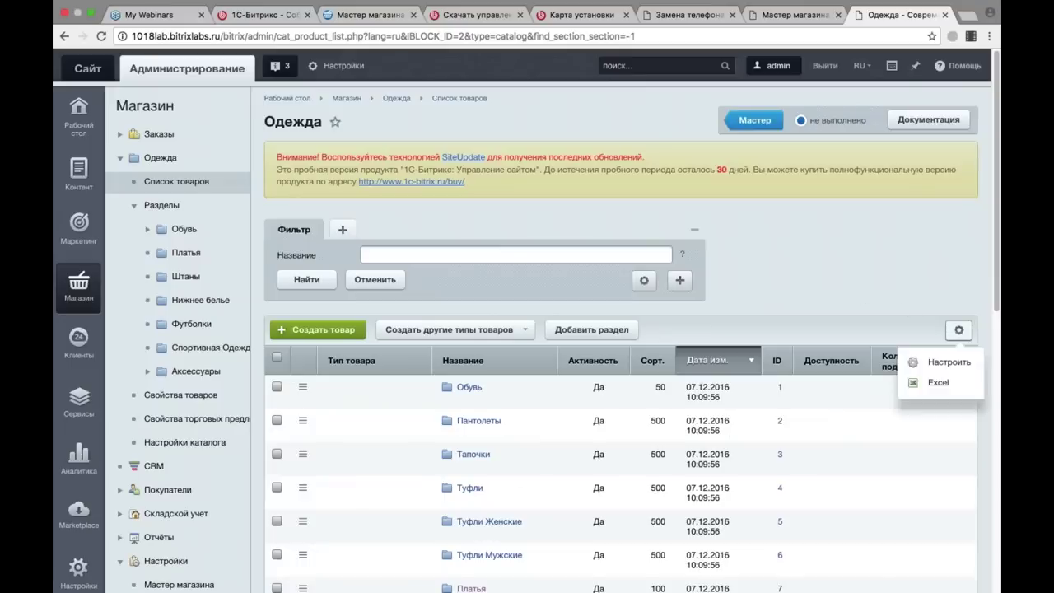
click(909, 291)
- Open the Импорт данных import settings page from the left menu
scroll(834, 264, down, 2)
scroll(833, 264, down, 8)
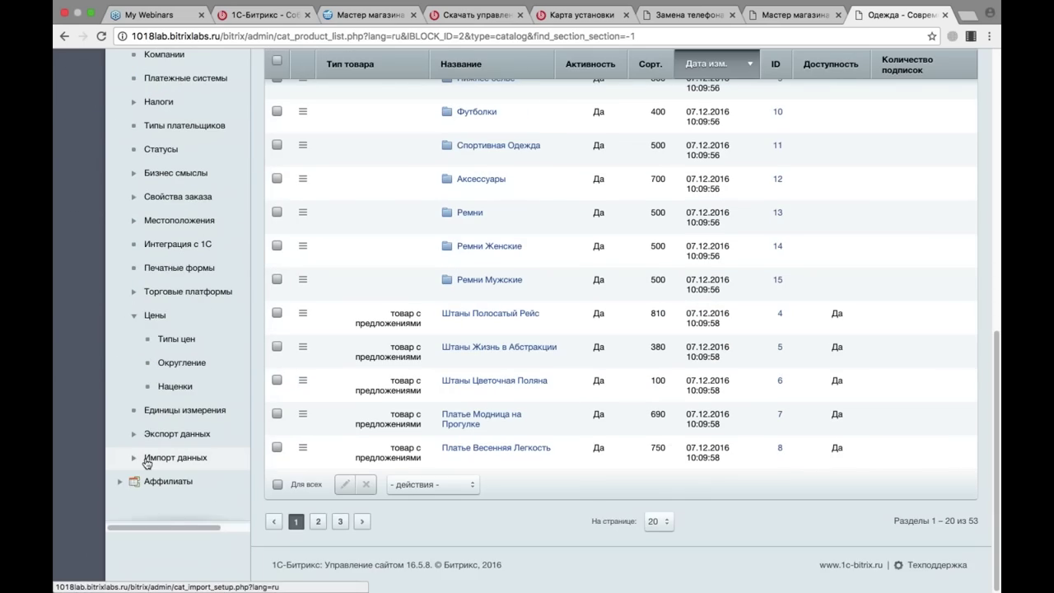
click(135, 457)
click(175, 457)
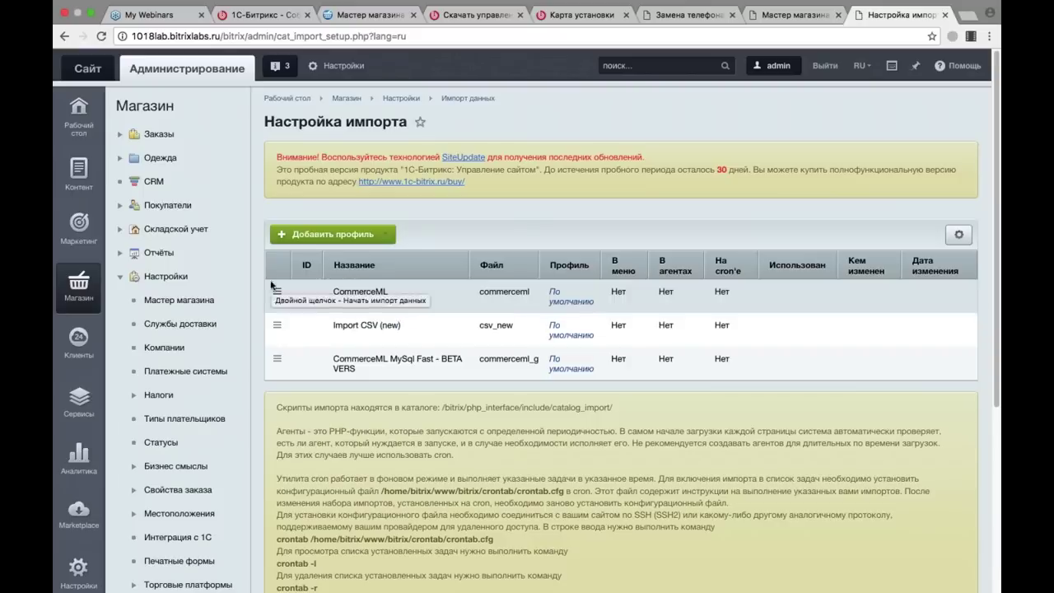
- Check the available import profile types, then go back to the Одежда product list
click(388, 238)
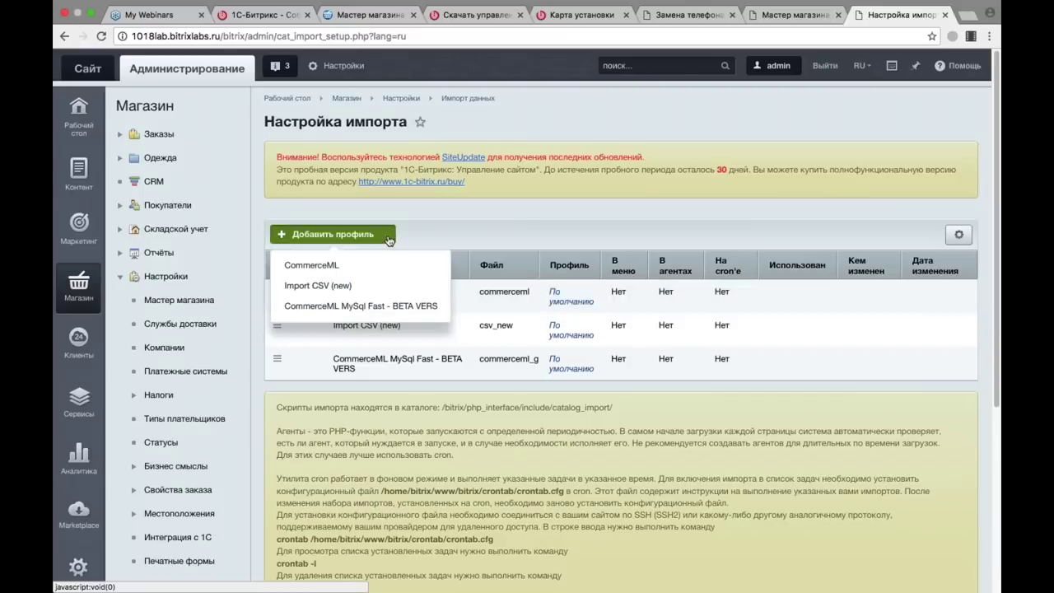
key(Escape)
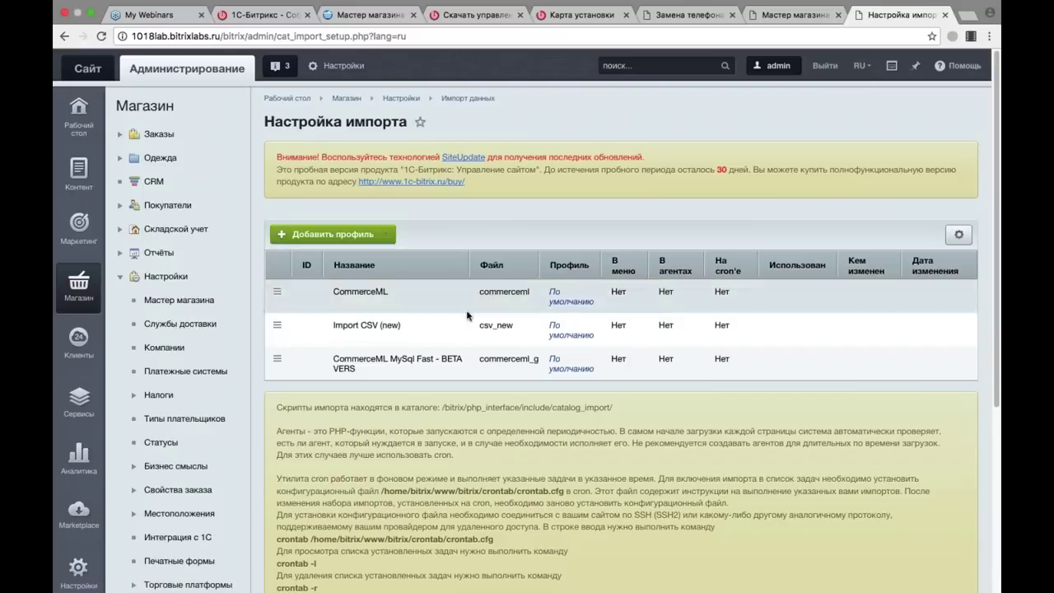
scroll(617, 329, down, 5)
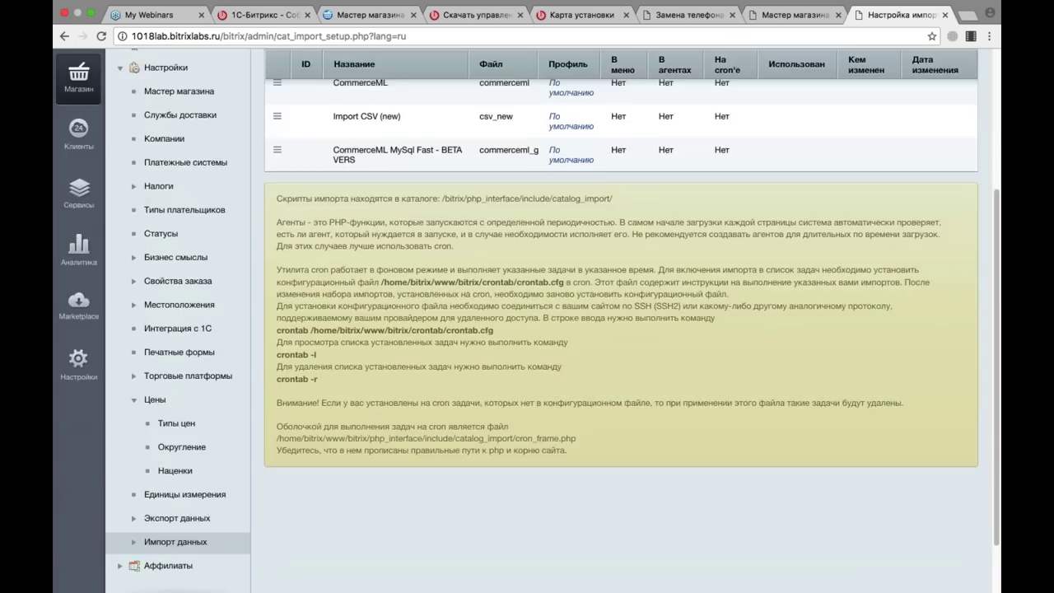
scroll(576, 329, up, 5)
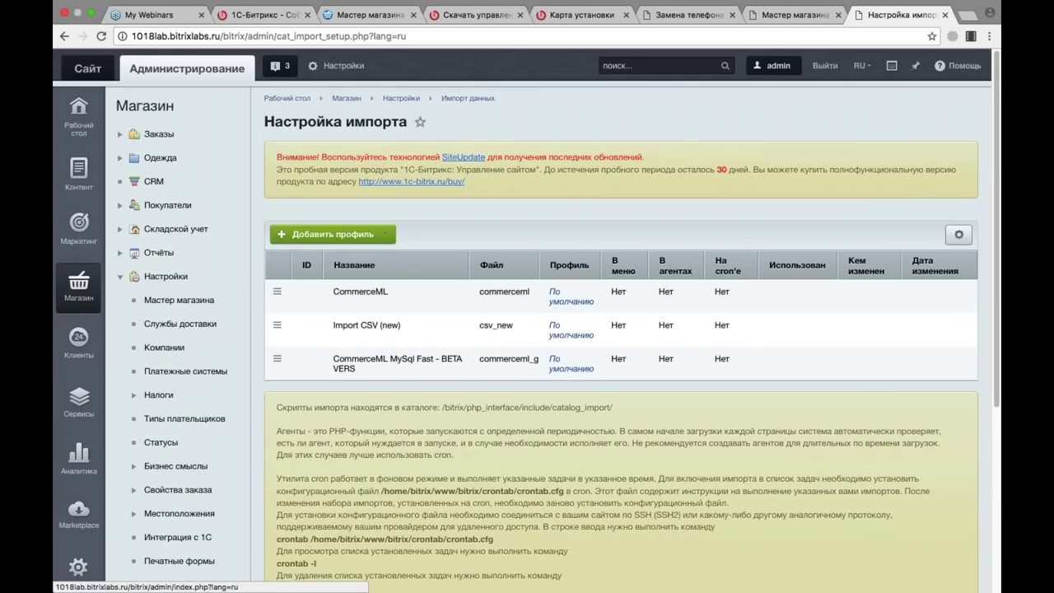
click(64, 37)
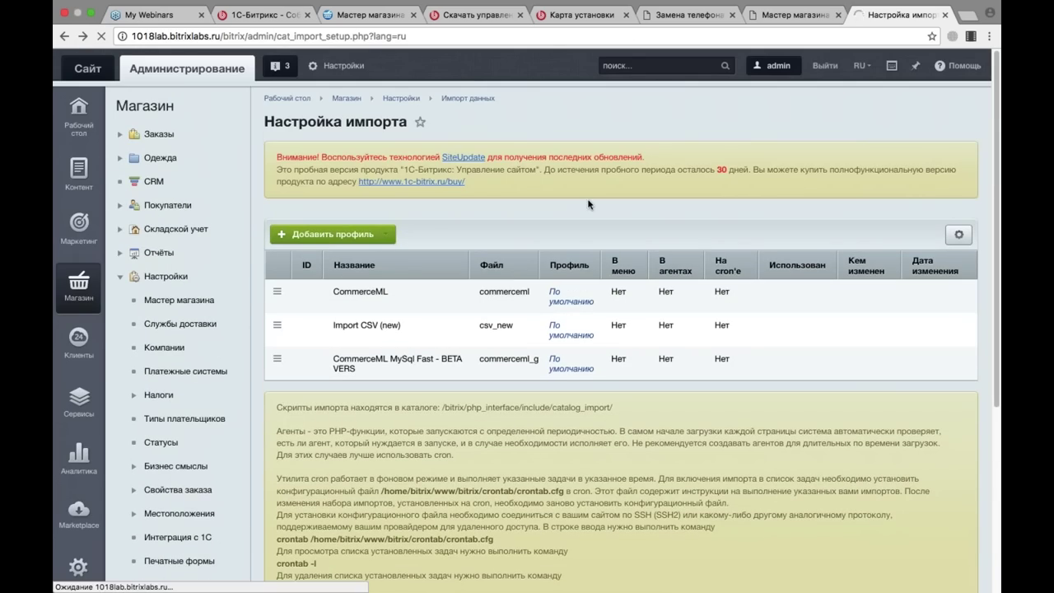
scroll(601, 202, up, 5)
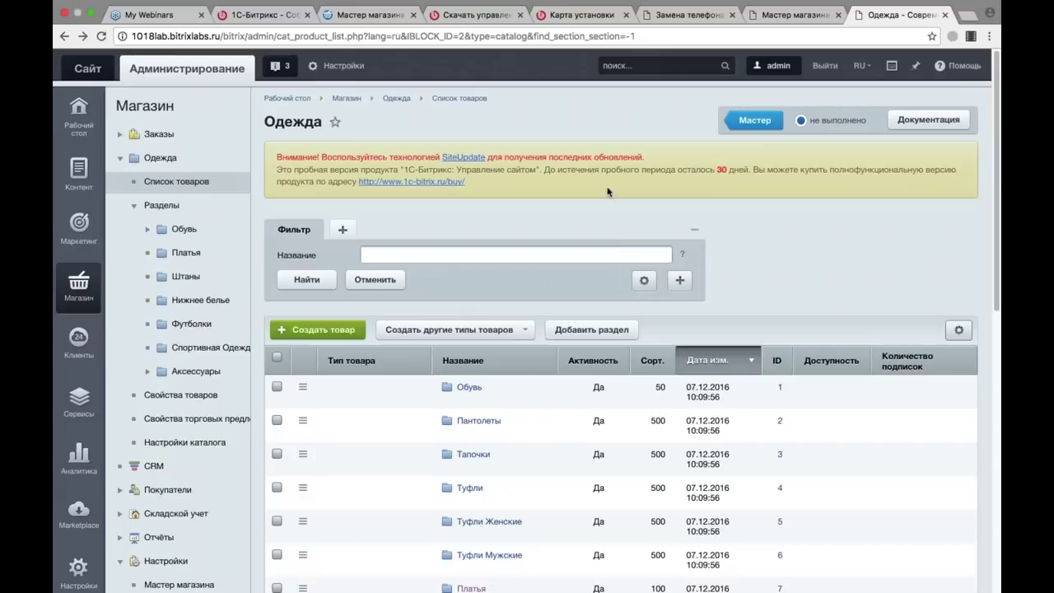
- Check the other product types, then open a blank new product form in Одежда
click(502, 331)
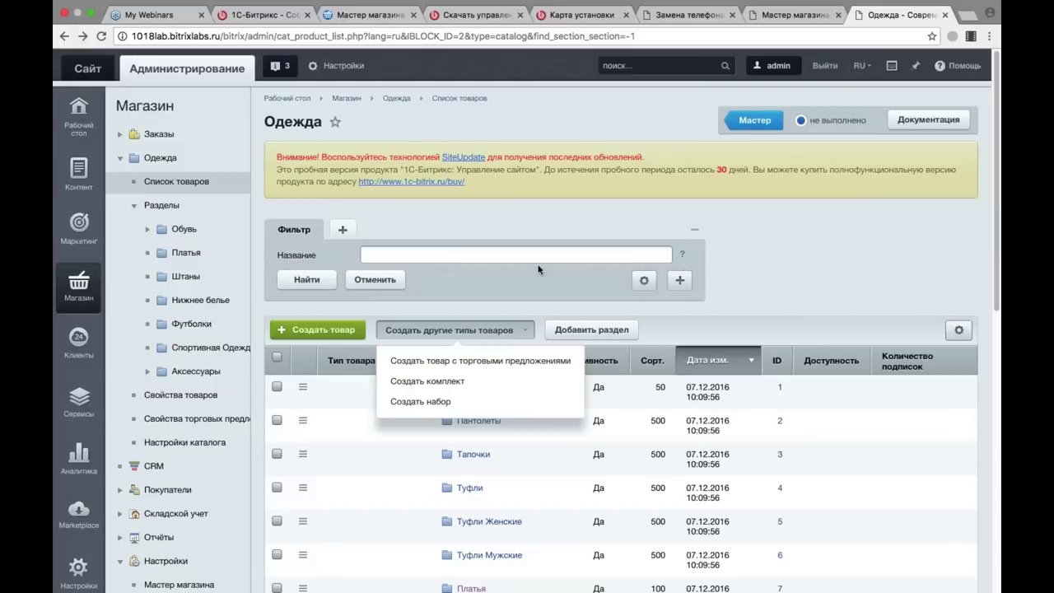
click(322, 332)
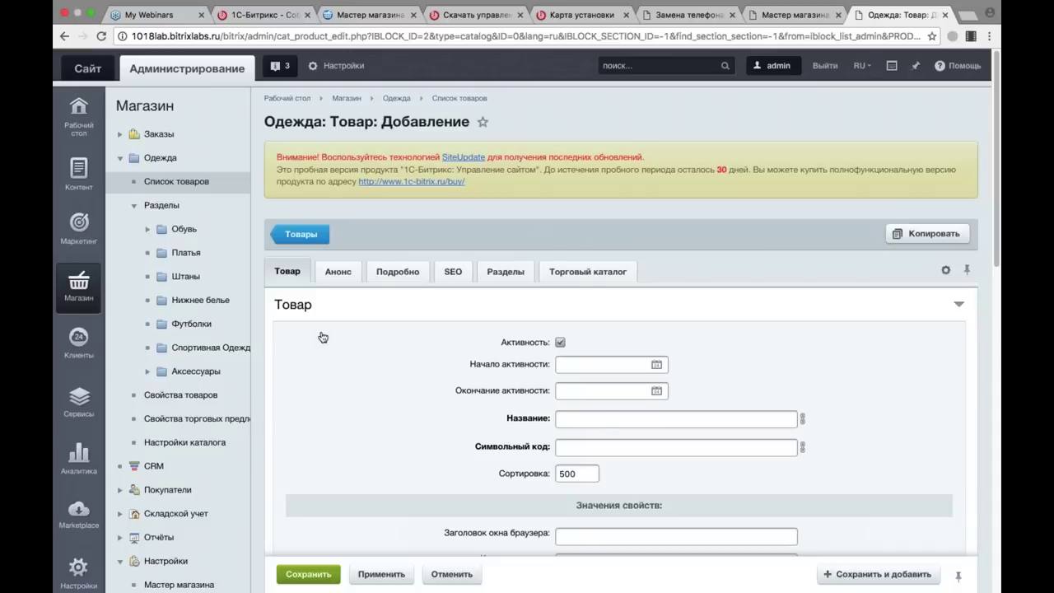
- Name the new product Кружка and look over the main form fields
click(604, 419)
text(Кружка)
scroll(601, 387, down, 5)
click(597, 362)
scroll(597, 362, down, 3)
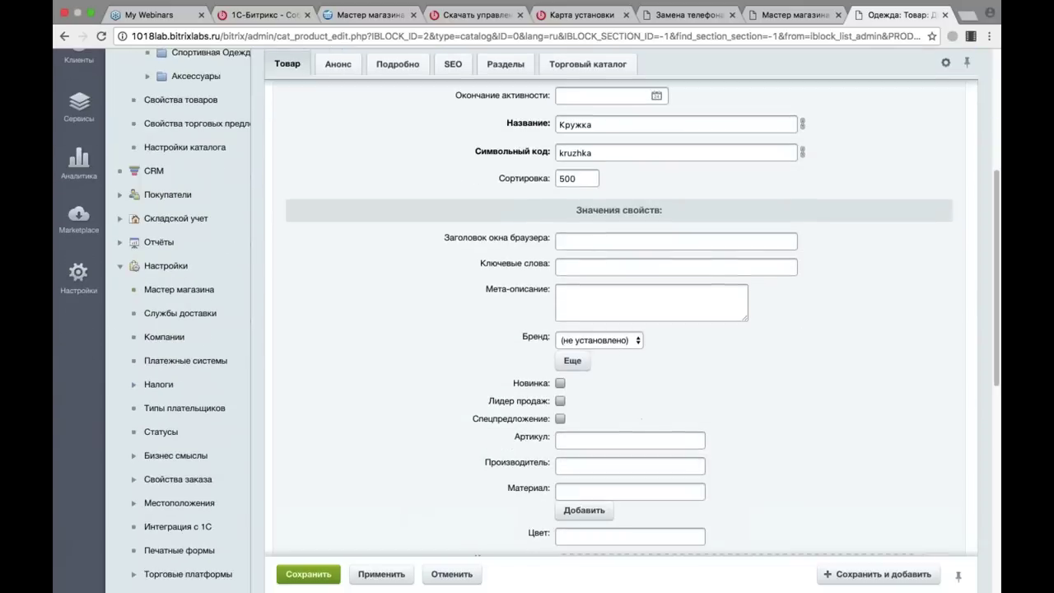
scroll(494, 305, down, 3)
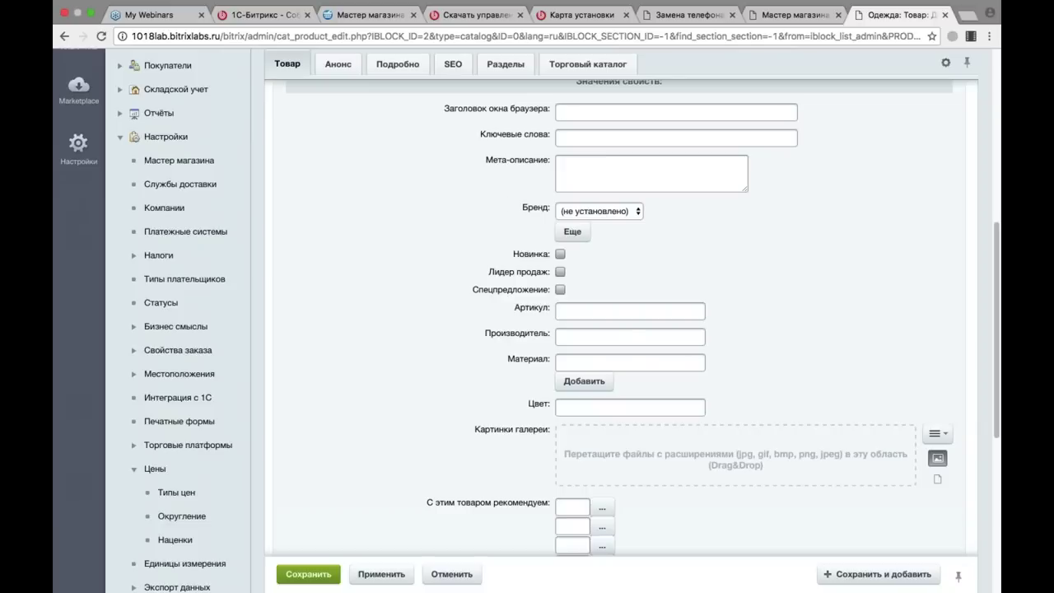
scroll(487, 220, down, 5)
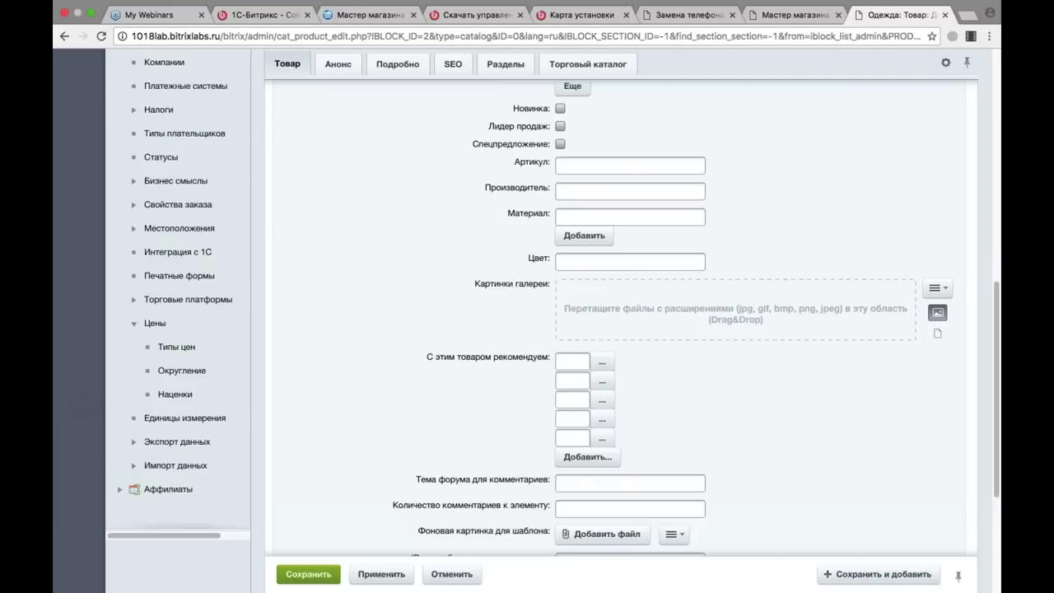
scroll(796, 359, down, 3)
scroll(796, 359, up, 5)
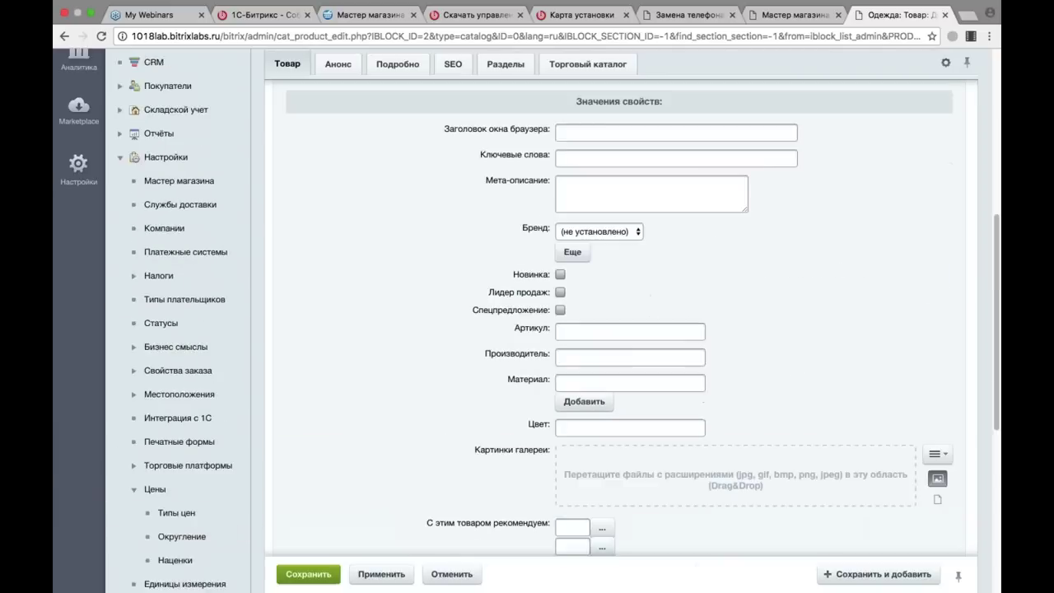
- Browse the Анонс, Подробно and SEO settings, then assign the product to the Обувь section
click(346, 68)
click(385, 67)
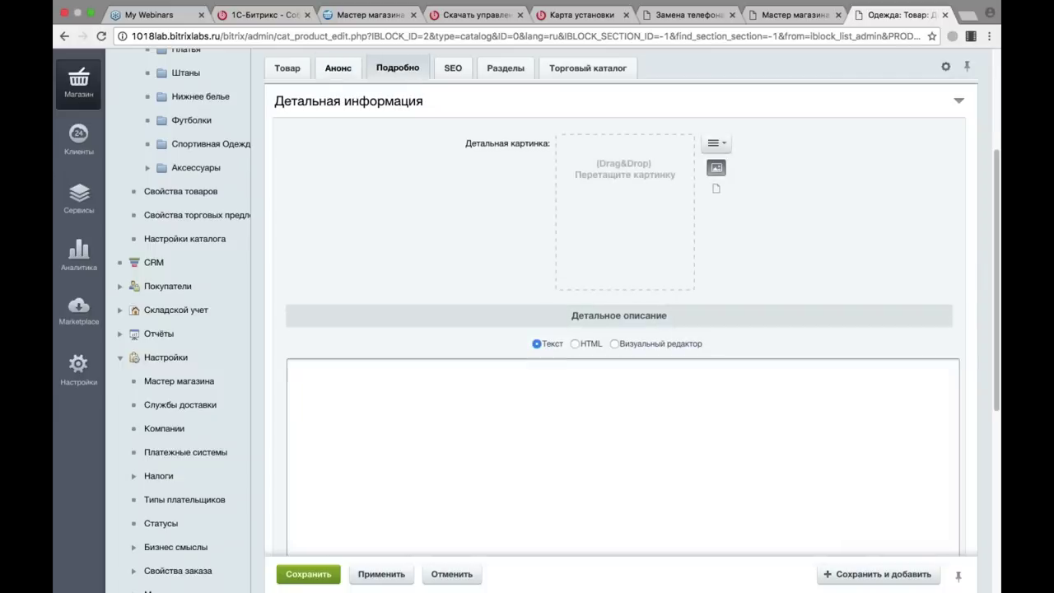
click(457, 73)
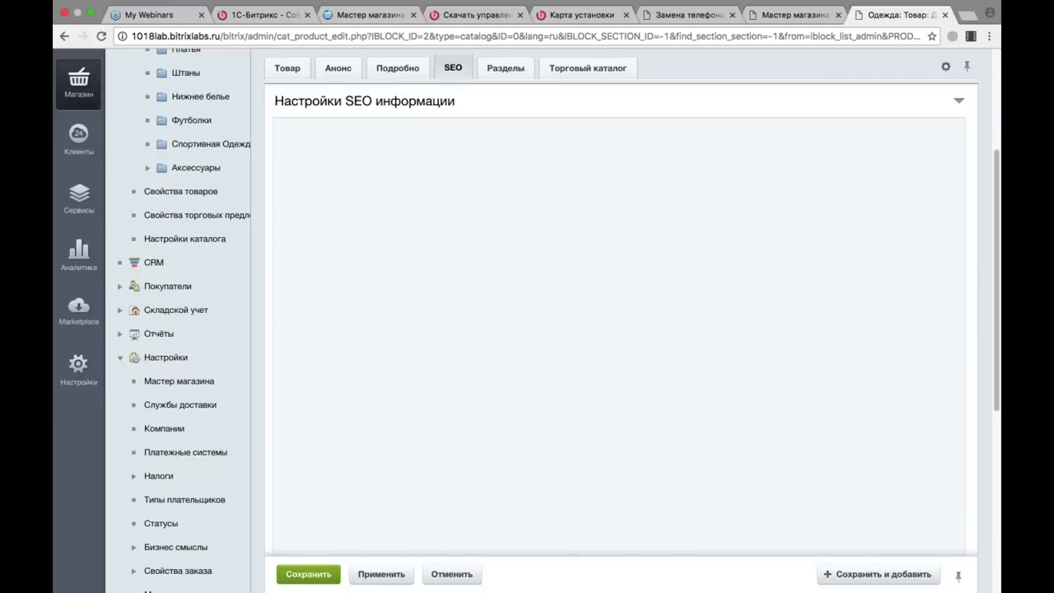
click(496, 69)
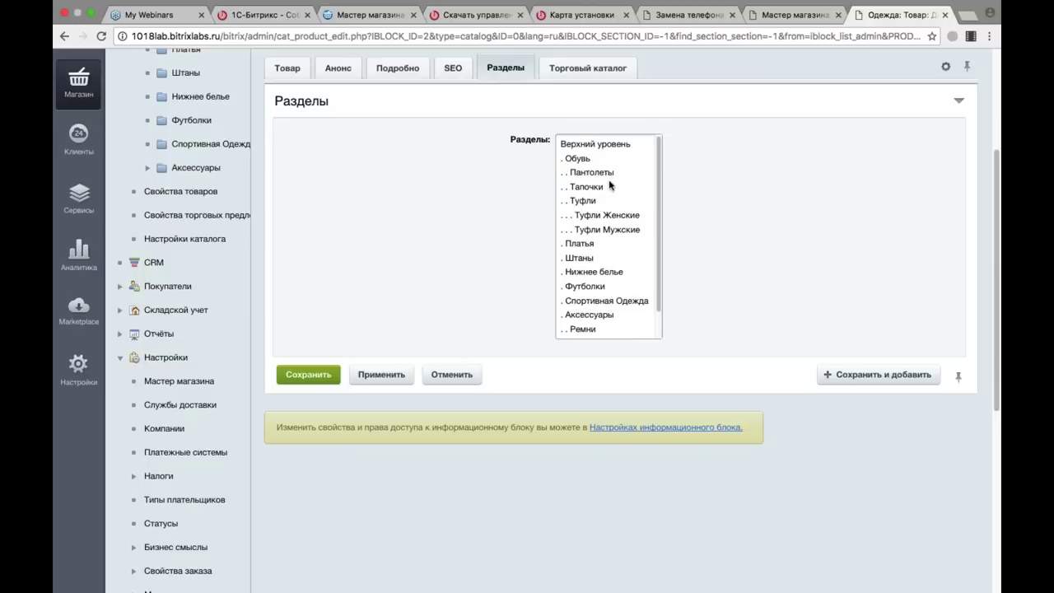
click(577, 158)
scroll(577, 177, up, 1)
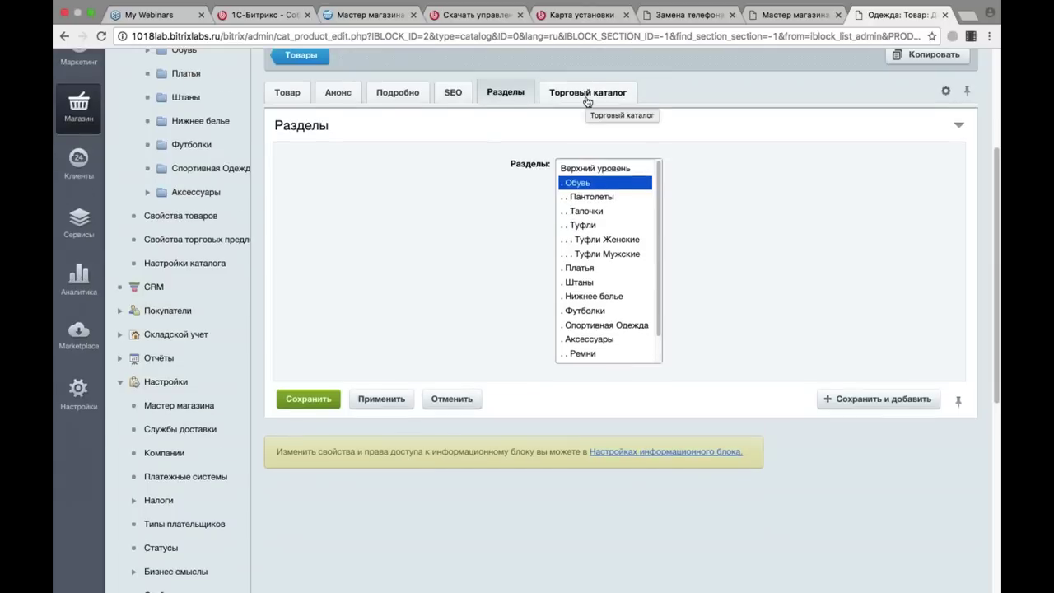
scroll(645, 271, down, 10)
scroll(741, 280, up, 10)
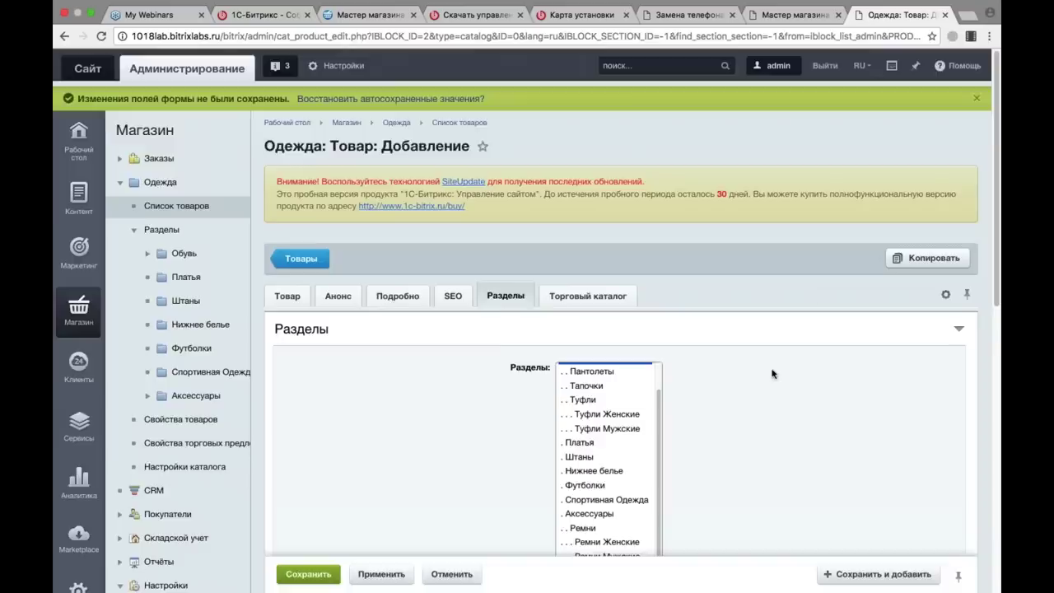
scroll(781, 370, down, 3)
scroll(619, 297, up, 5)
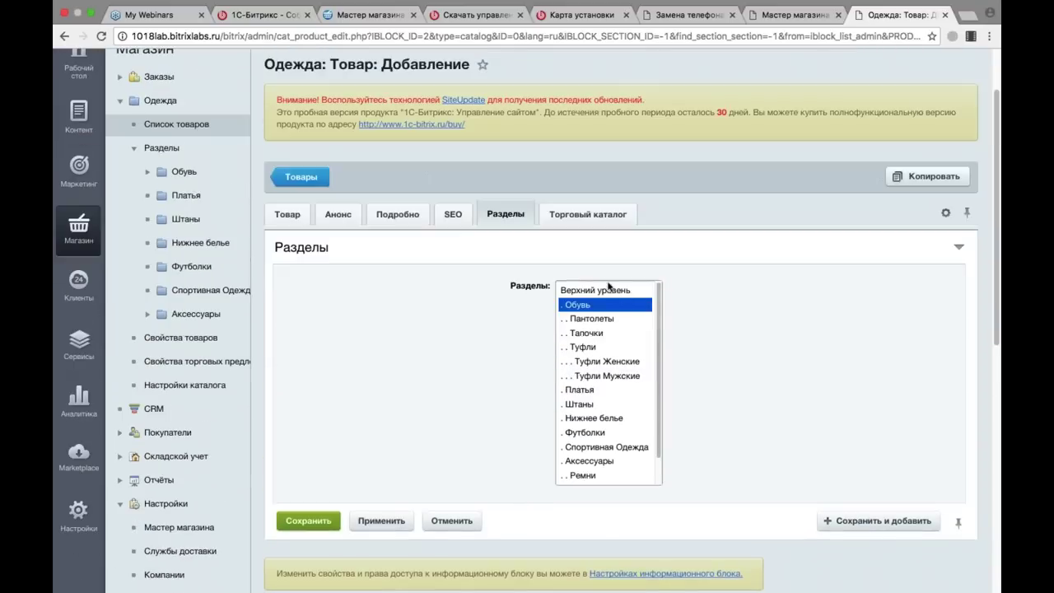
- Enter a base price of 100 and look over the product's discounts and warehouse stock
click(588, 215)
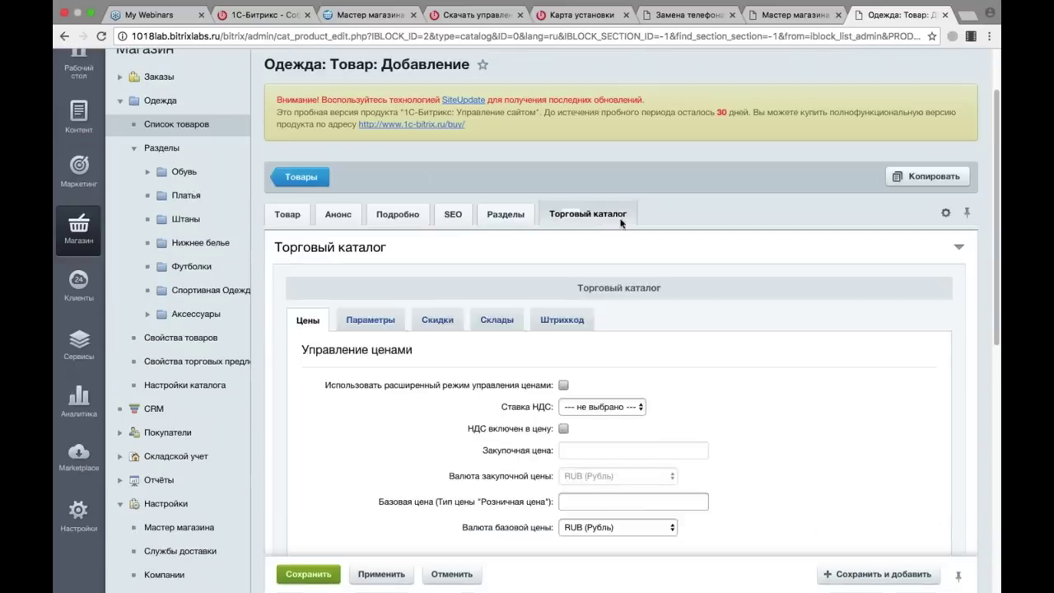
scroll(730, 245, down, 5)
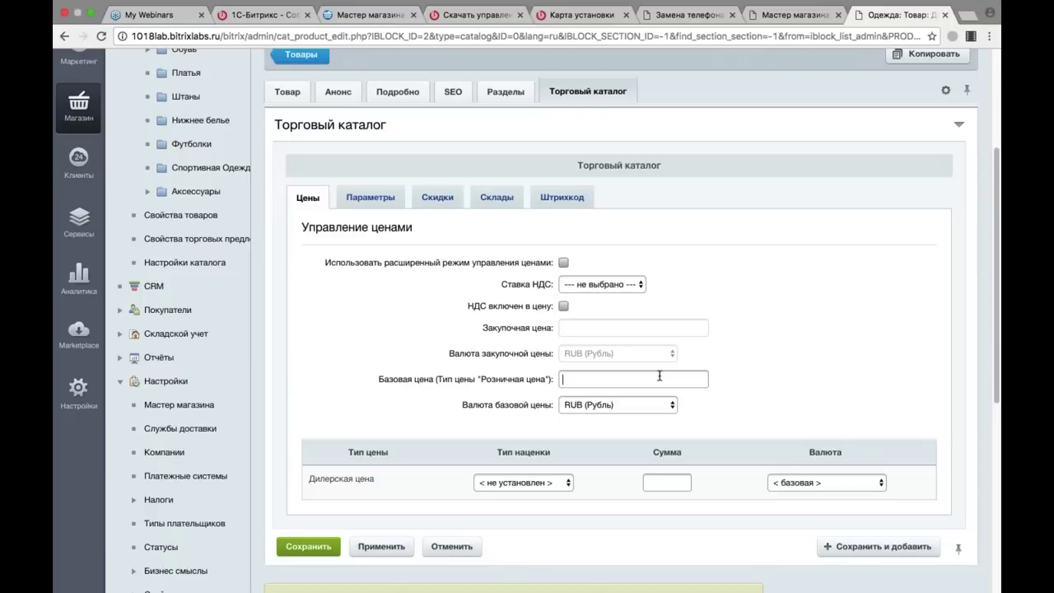
text(100)
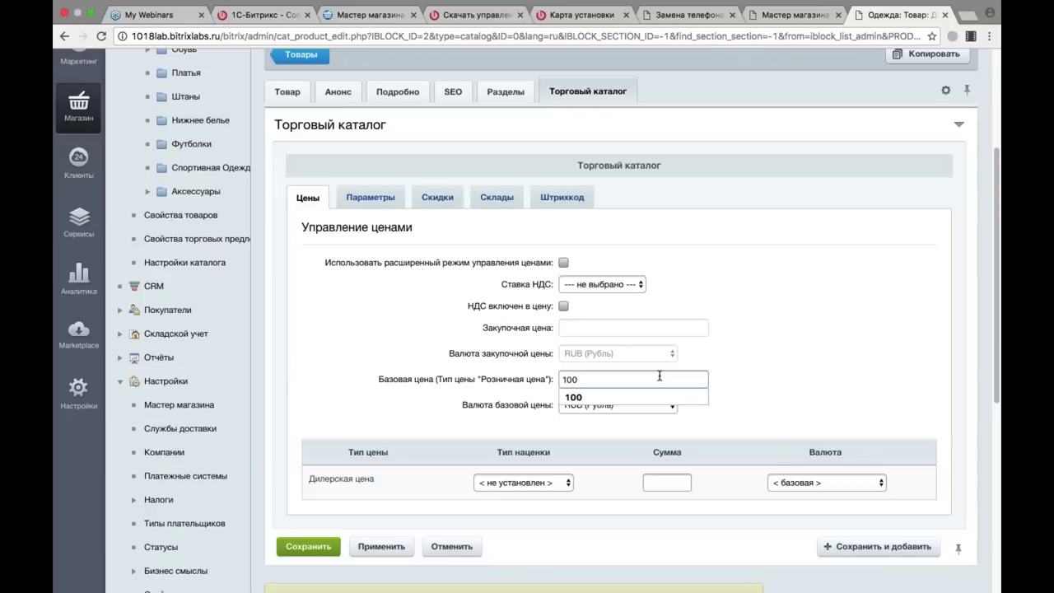
key(Escape)
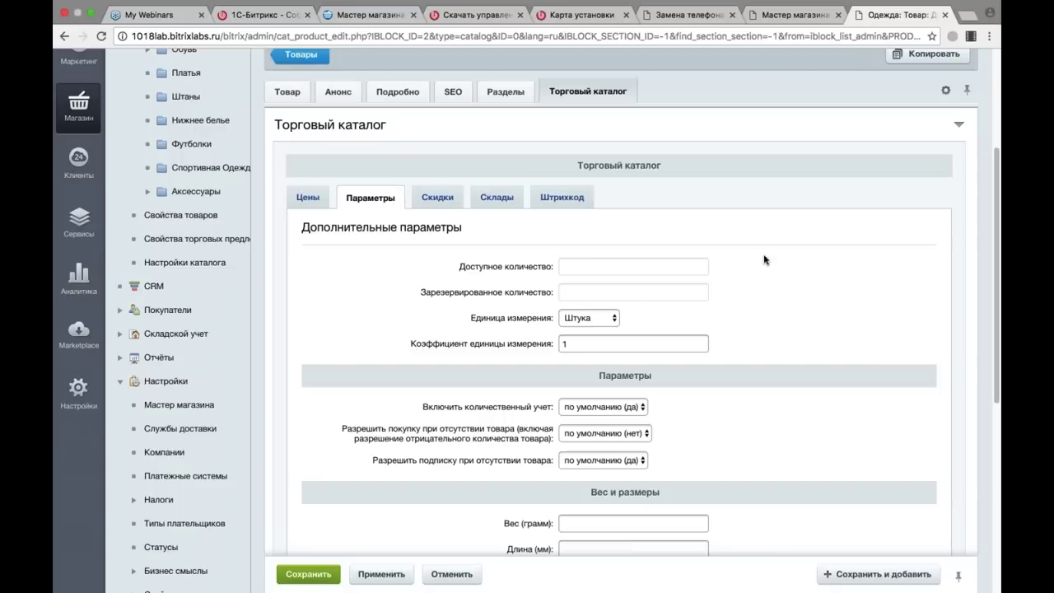
click(442, 201)
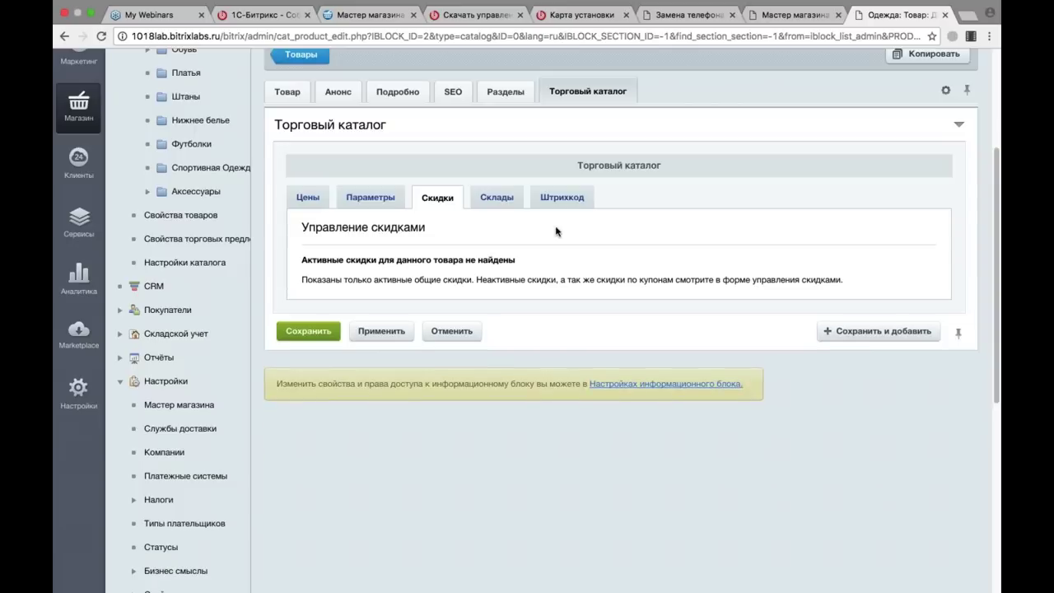
drag(513, 197, 492, 198)
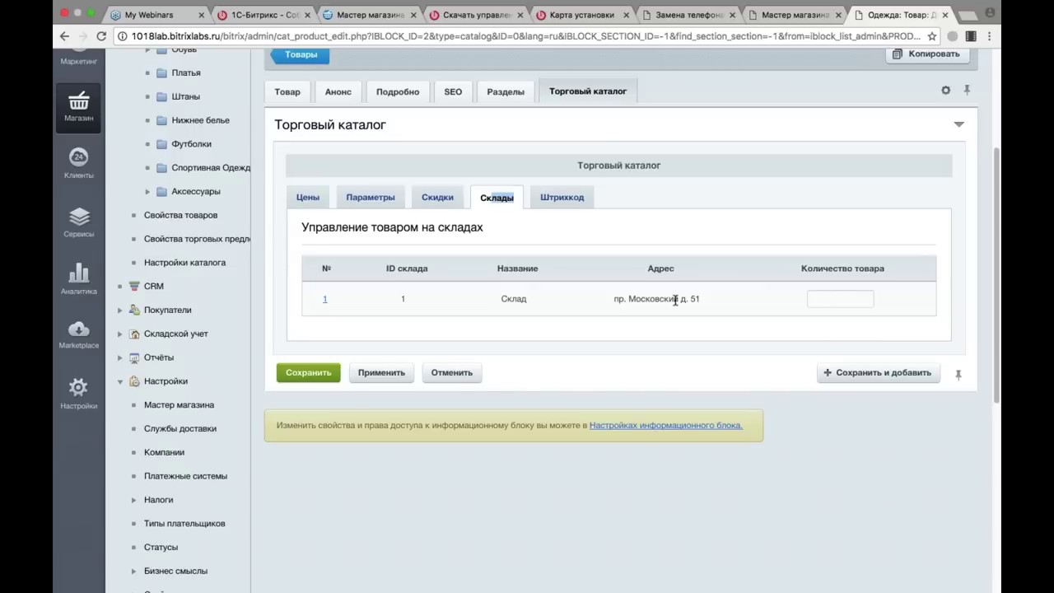
click(312, 198)
scroll(748, 309, down, 1)
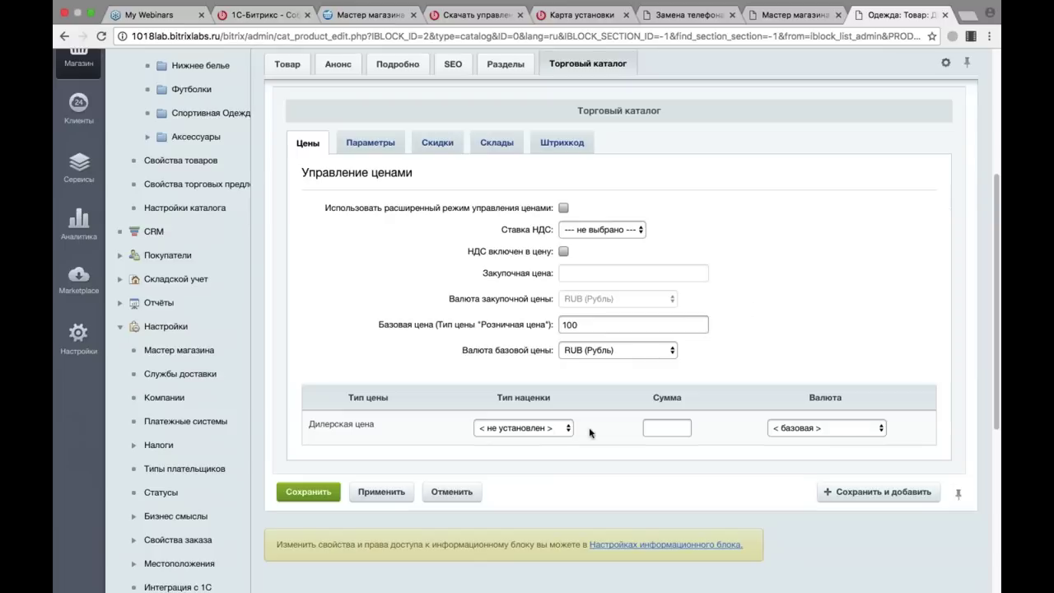
- Enter 50 as the dealer price in base currency with the Дилерская (-25.00%) markup
click(668, 427)
text(50)
click(824, 429)
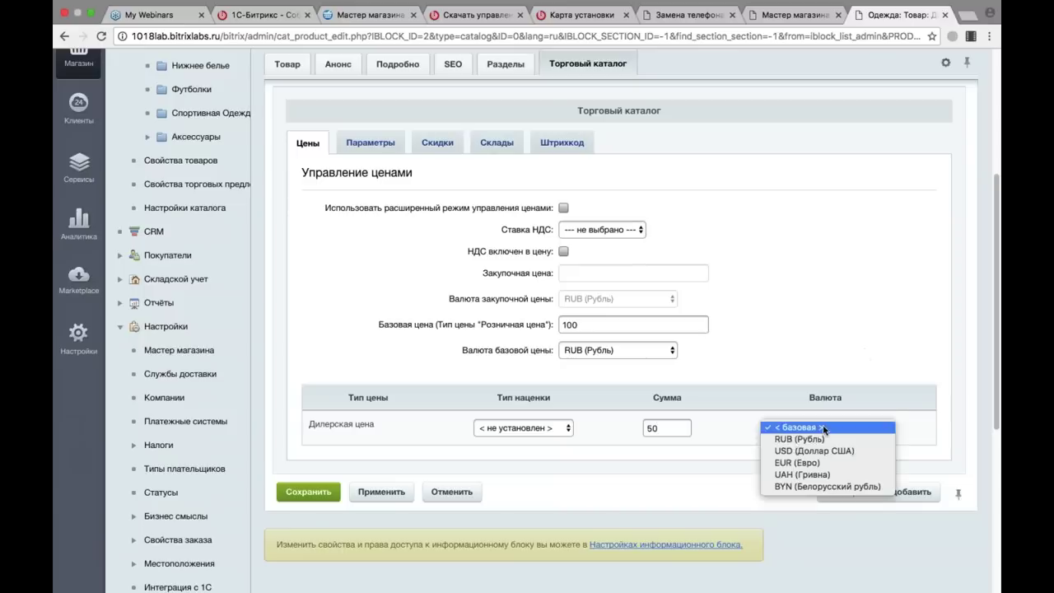
click(820, 439)
click(820, 428)
click(782, 415)
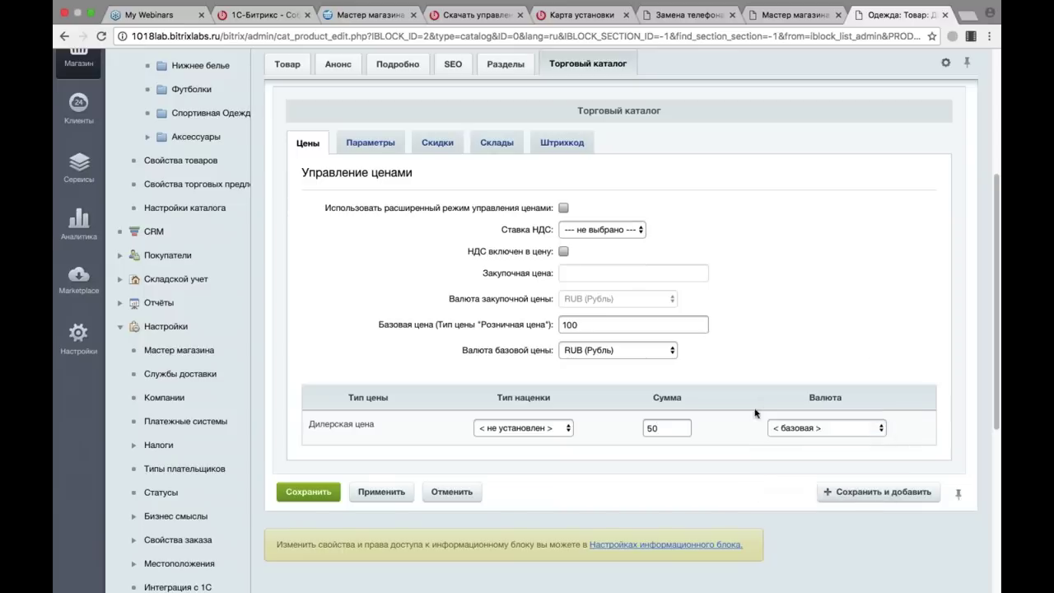
click(542, 434)
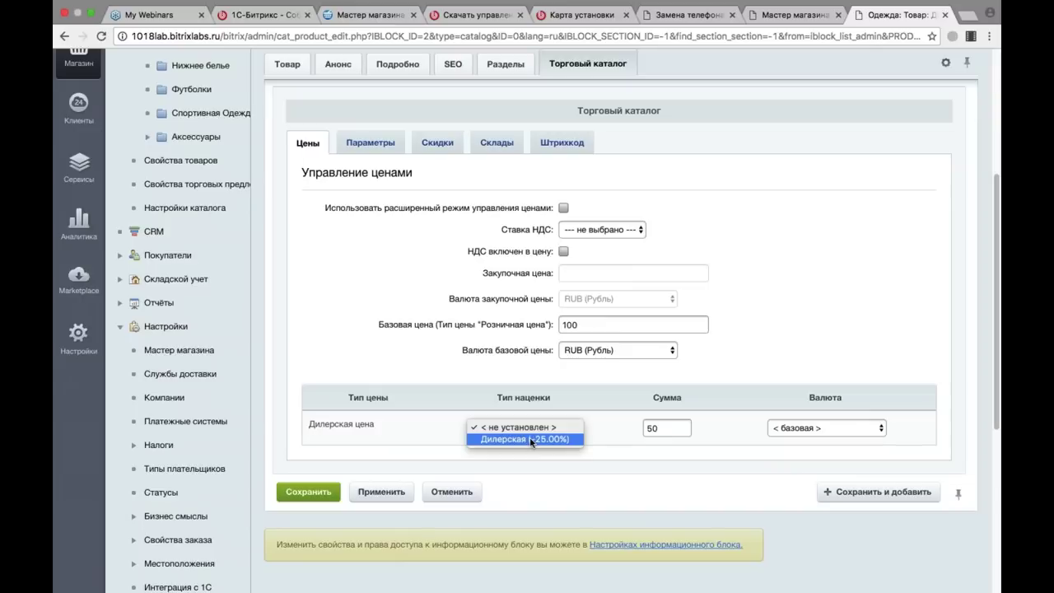
key(Escape)
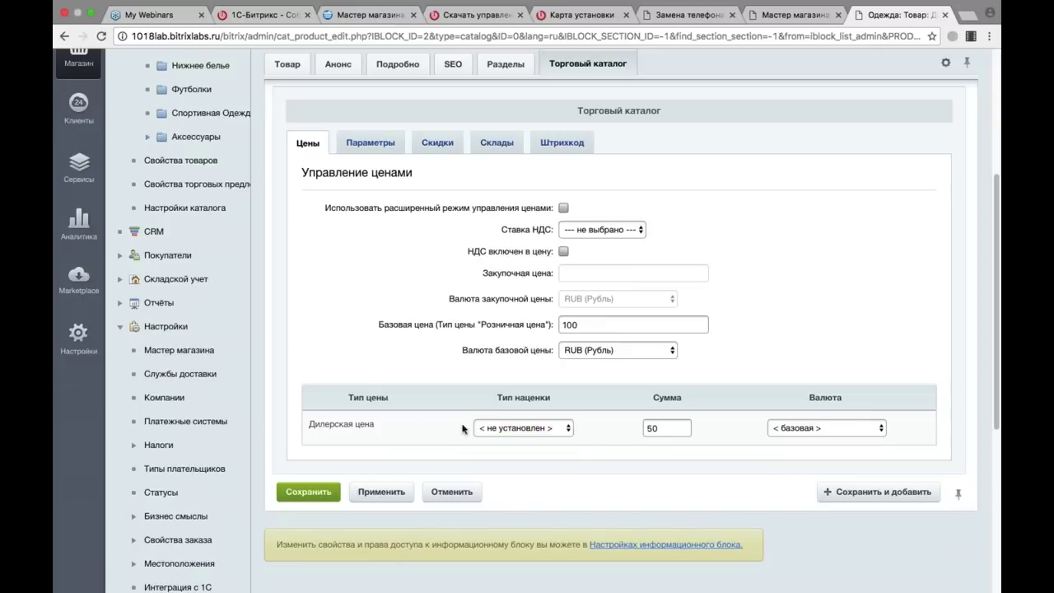
click(535, 432)
click(531, 440)
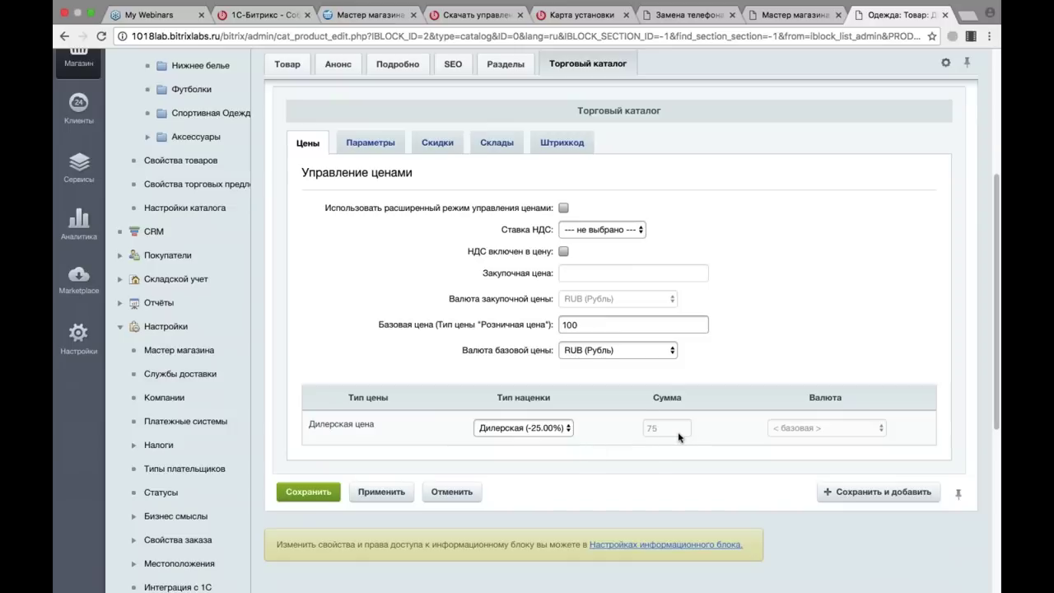
- Apply and save the Кружка product, then open the public storefront in a new tab
click(380, 492)
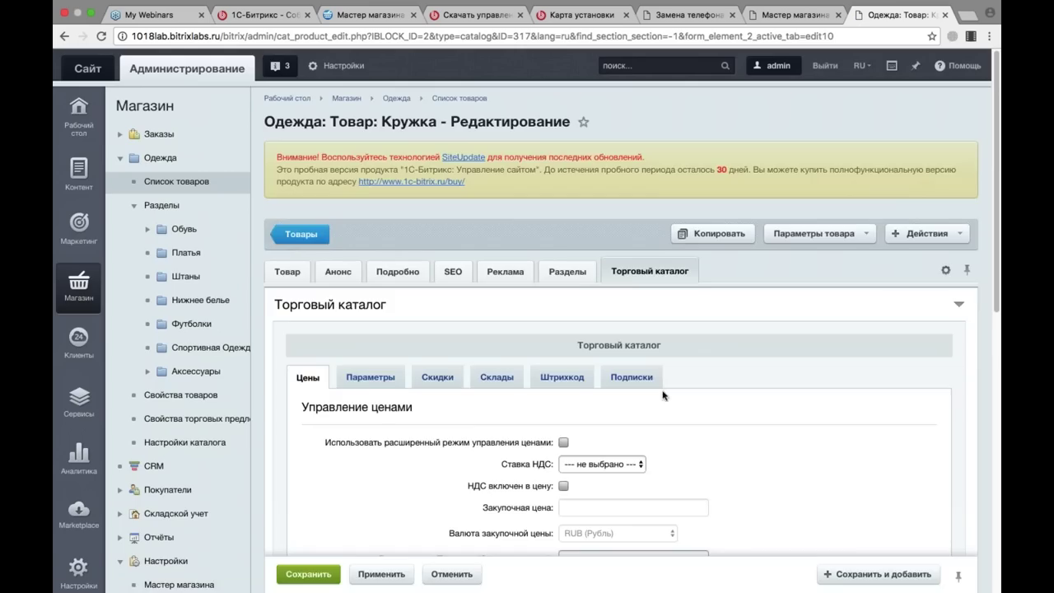
scroll(663, 396, down, 5)
scroll(494, 412, up, 3)
scroll(354, 422, down, 4)
click(308, 314)
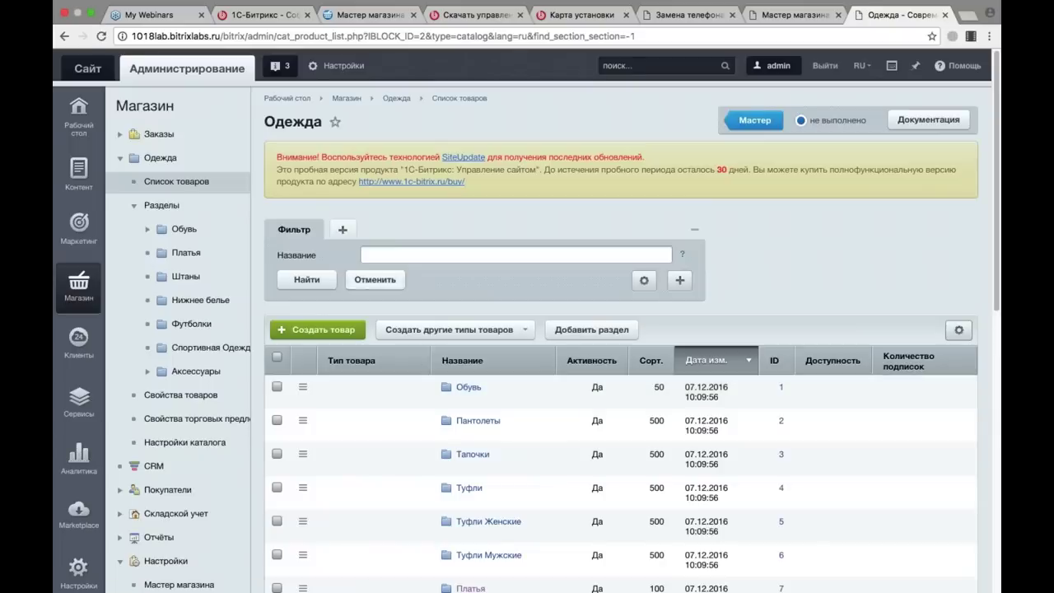
right_click(89, 68)
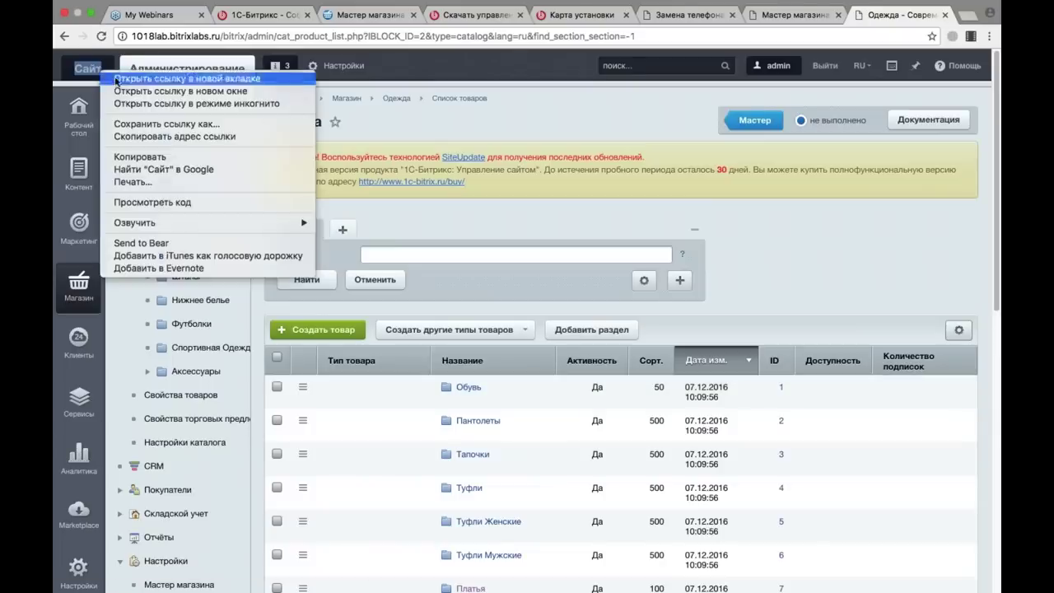
click(165, 74)
- Find Кружка in the storefront, open and close its Подписаться form, then return to the admin list
key(ctrl+Tab)
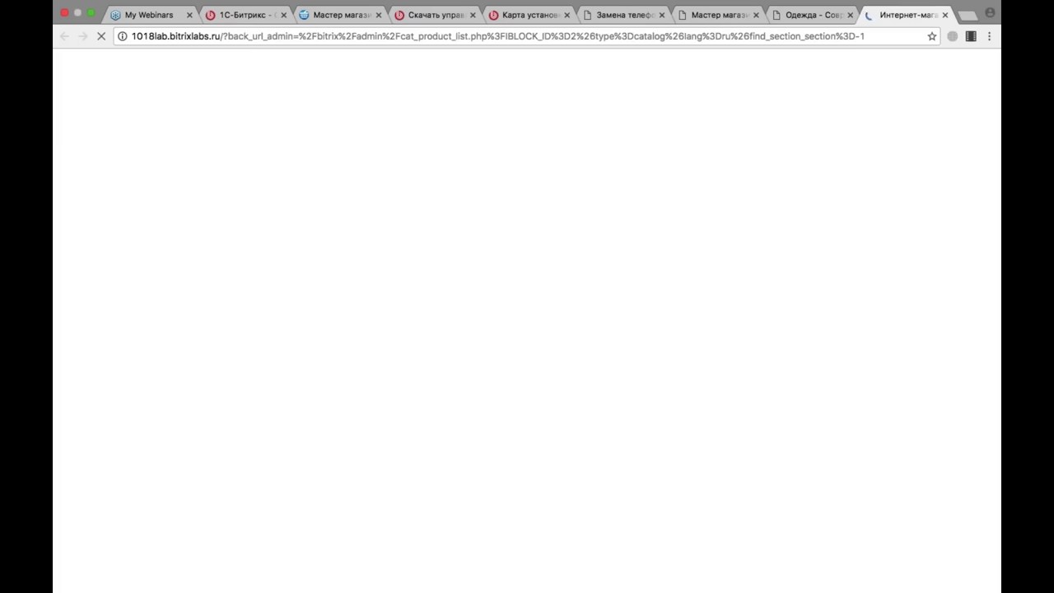
mouse_move(202, 240)
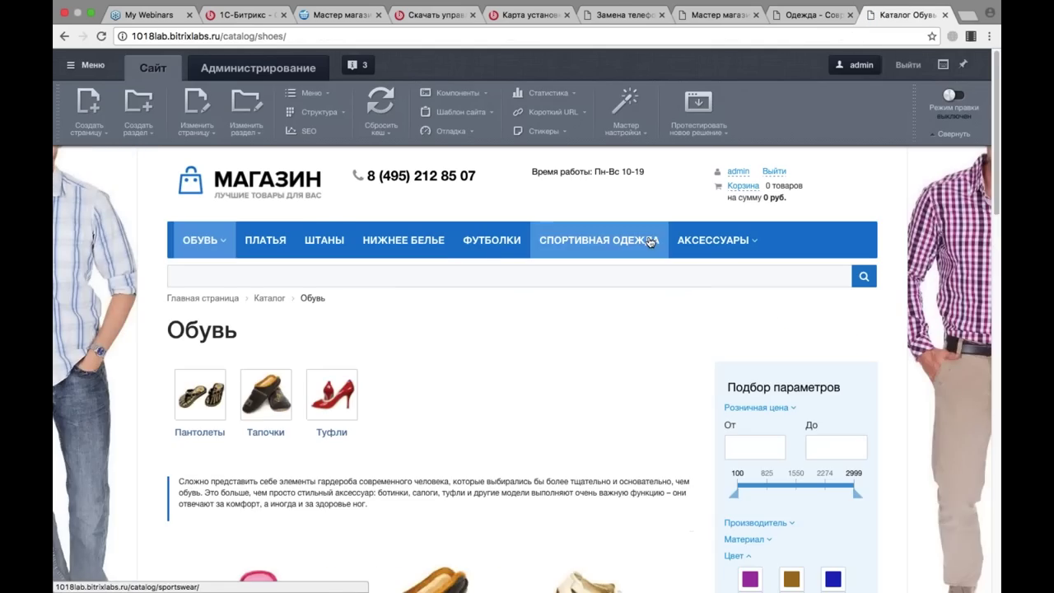
scroll(609, 230, down, 5)
scroll(113, 395, down, 5)
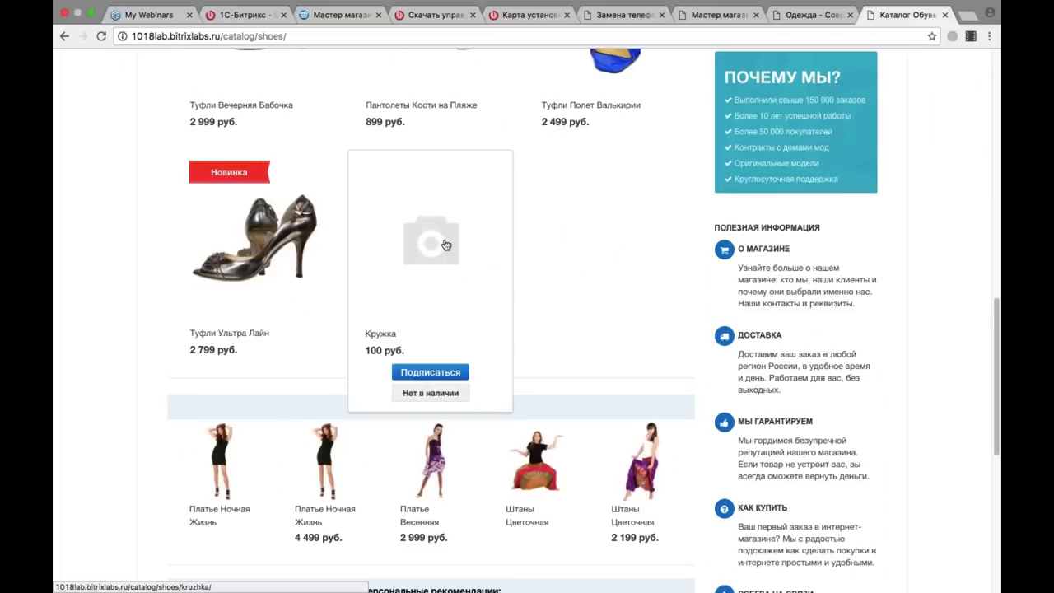
mouse_move(445, 244)
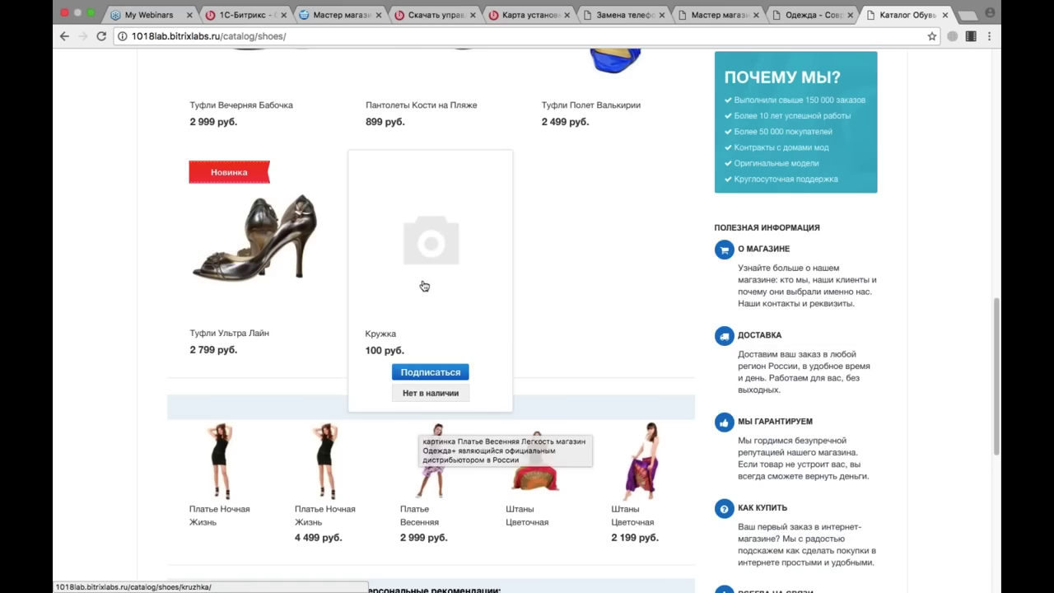
click(425, 377)
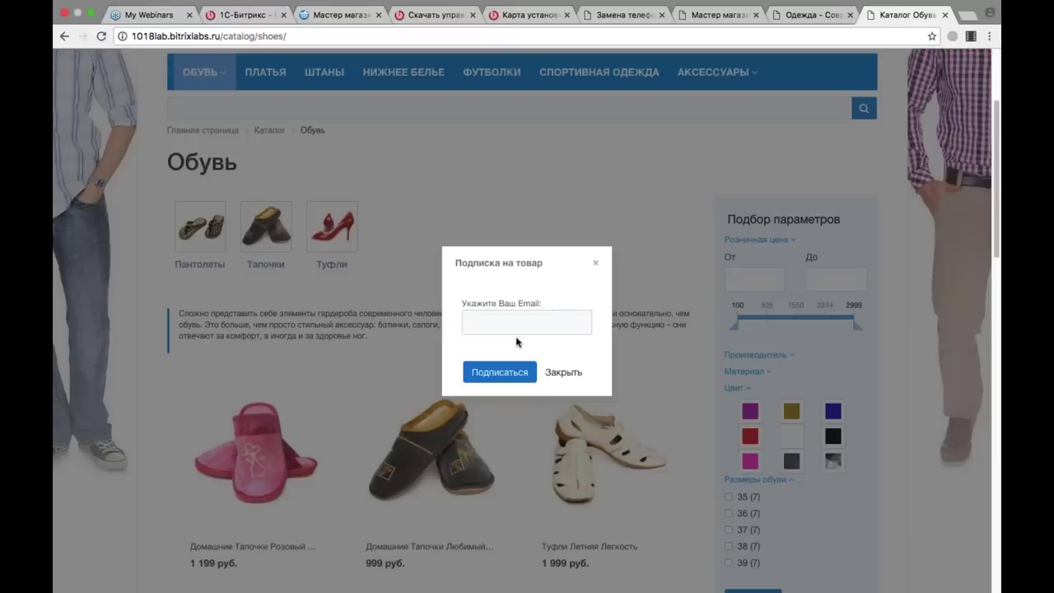
click(557, 372)
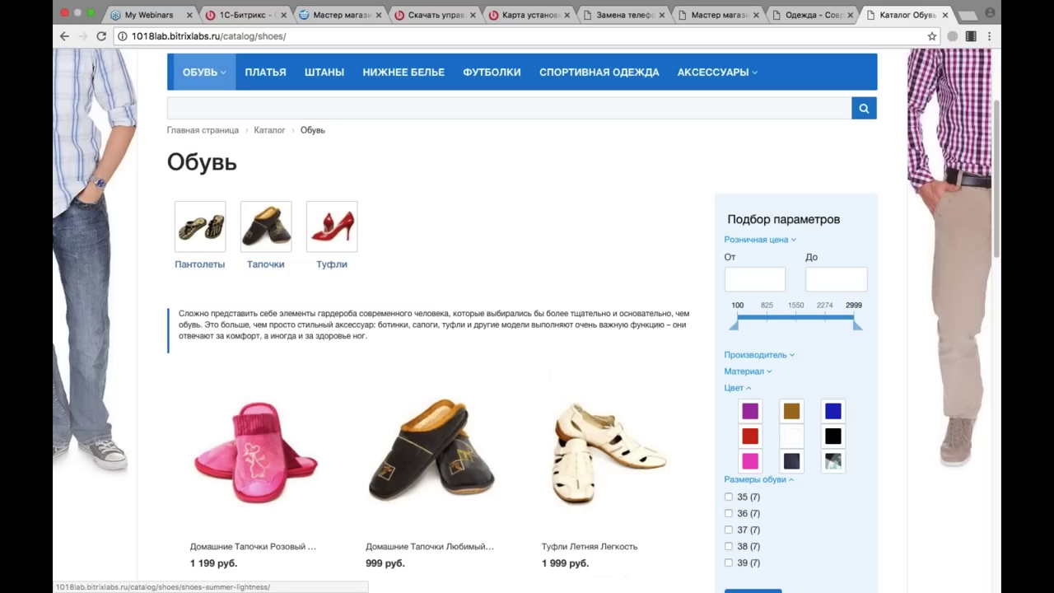
click(824, 18)
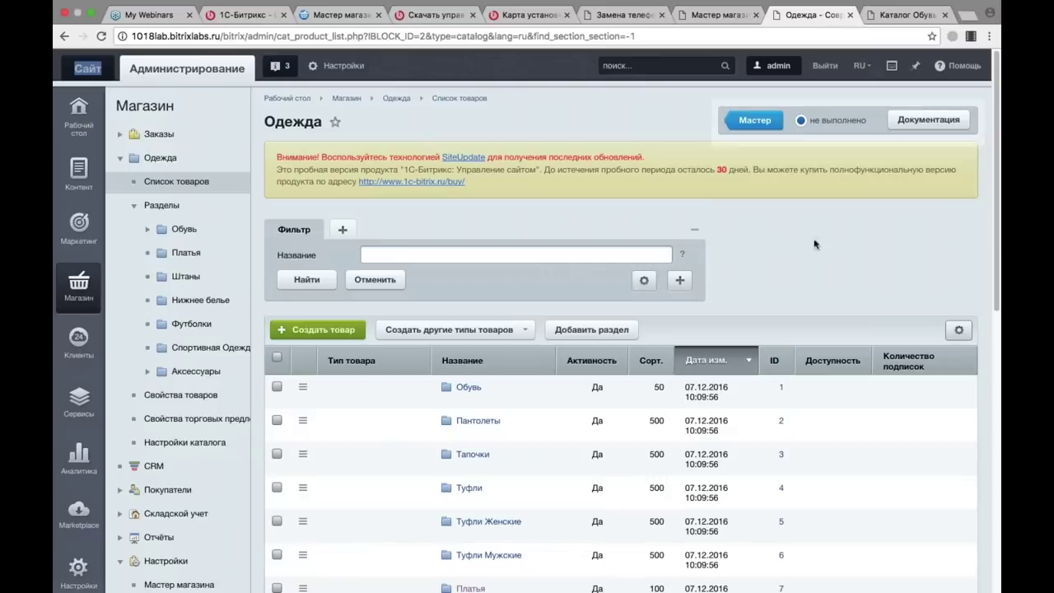
- Start a product with trade offers named Майка and view its empty Торговые предложения list
click(505, 333)
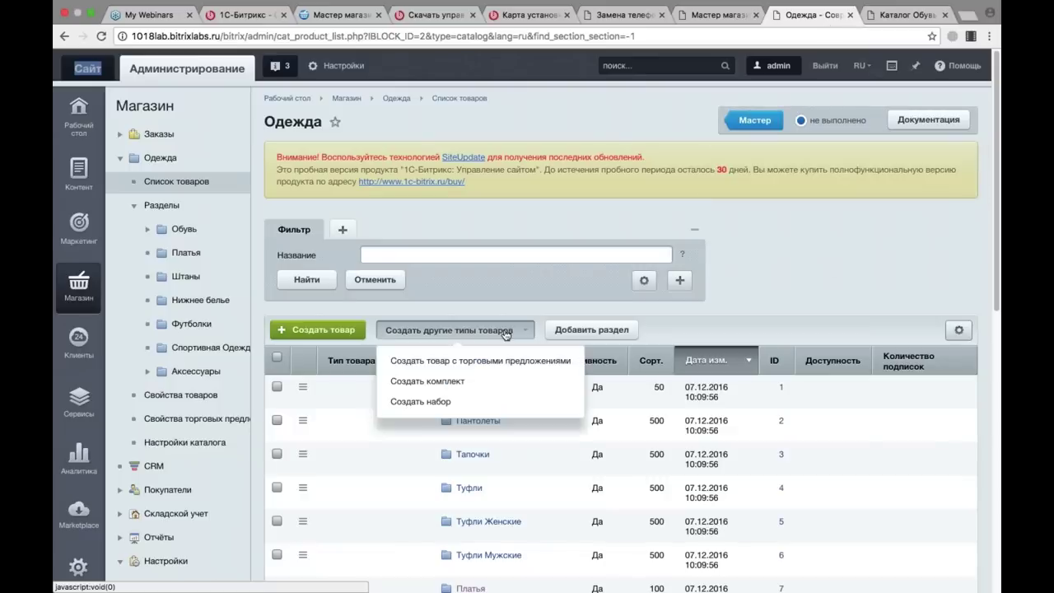
click(500, 360)
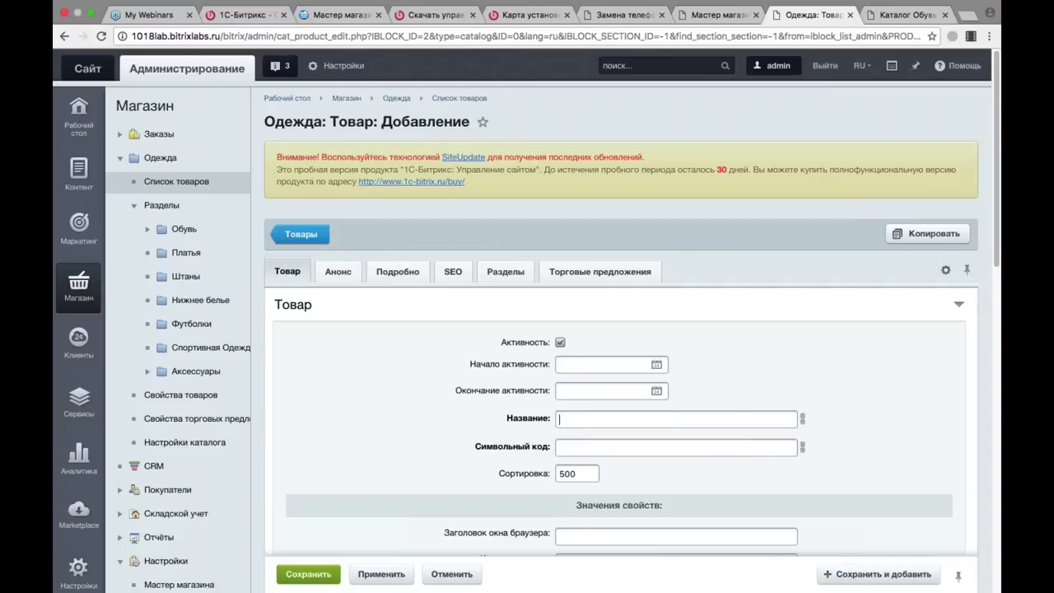
text(Майка)
scroll(848, 400, down, 15)
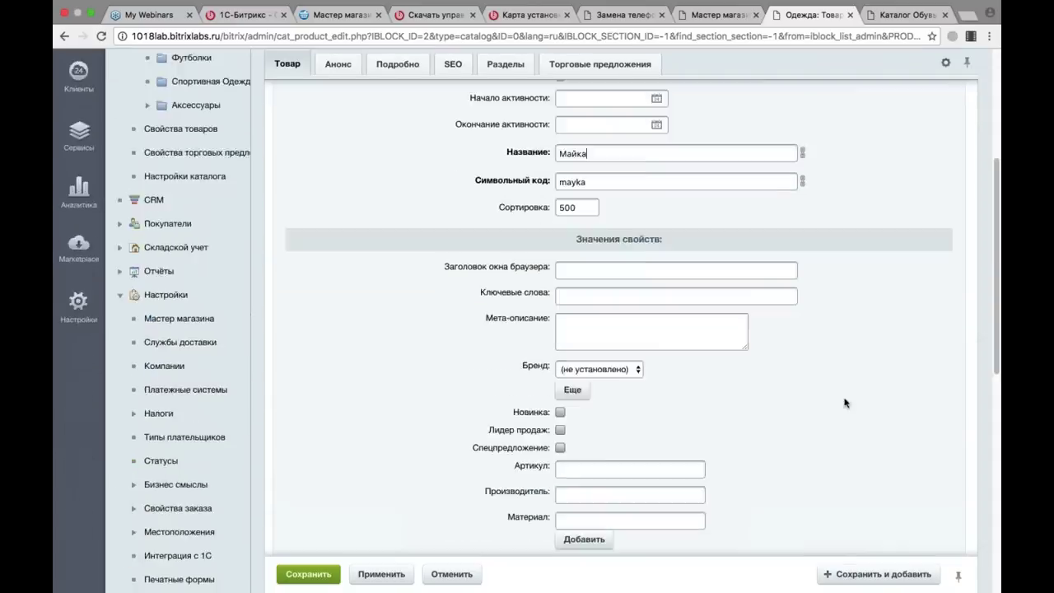
scroll(856, 397, up, 15)
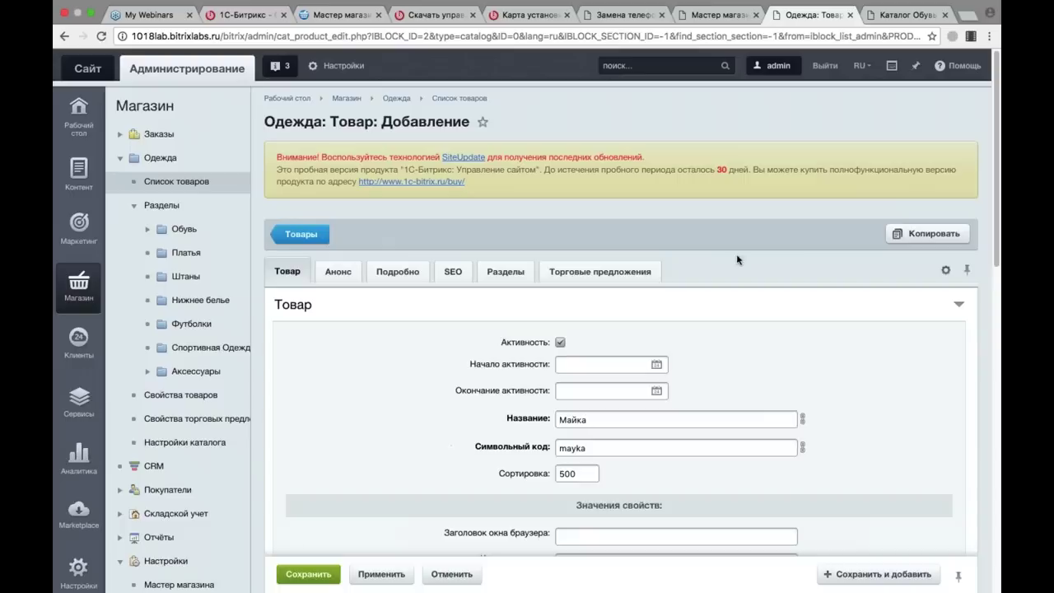
click(612, 272)
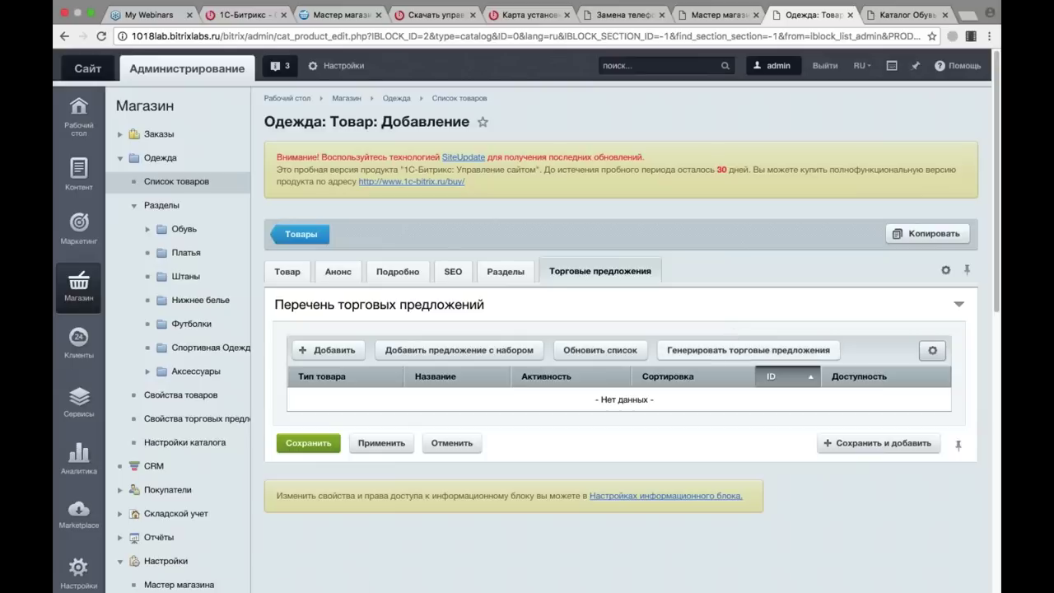
- In the offer generator, build the name from parent Название, Цвет and Размеры одежды
click(723, 354)
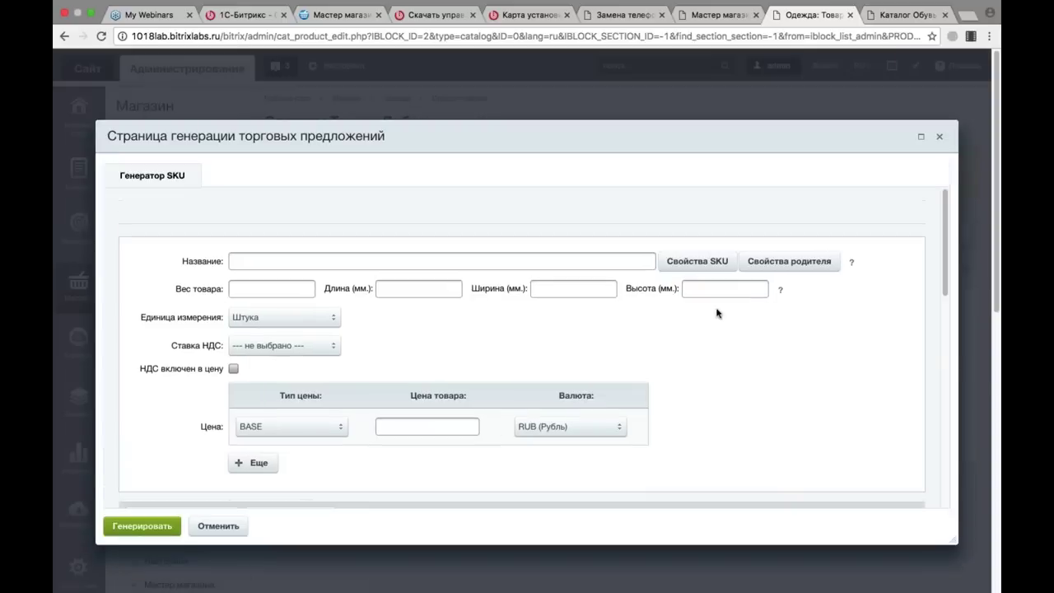
click(713, 263)
click(786, 262)
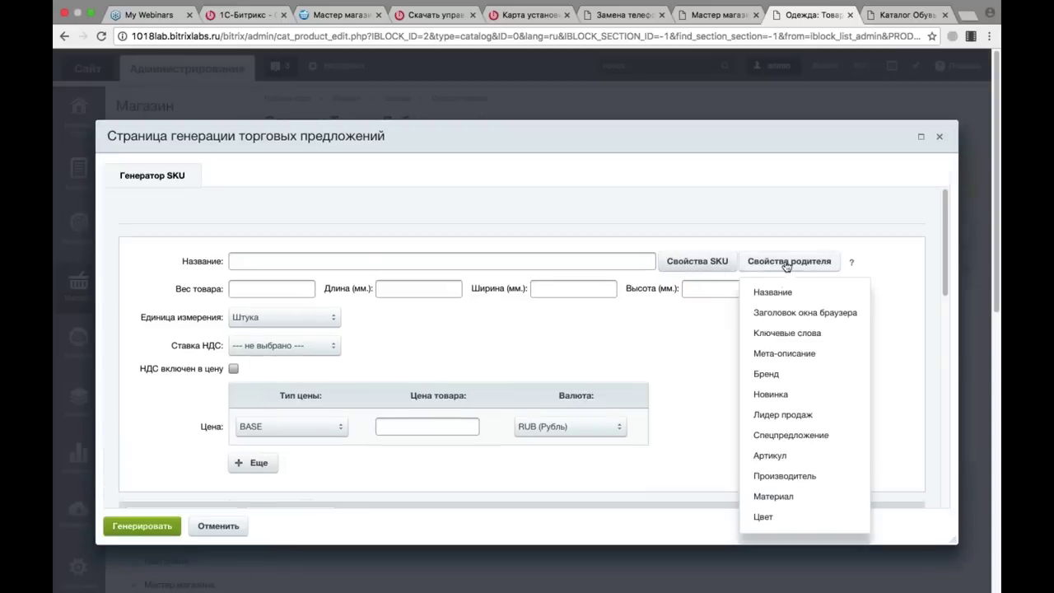
click(783, 291)
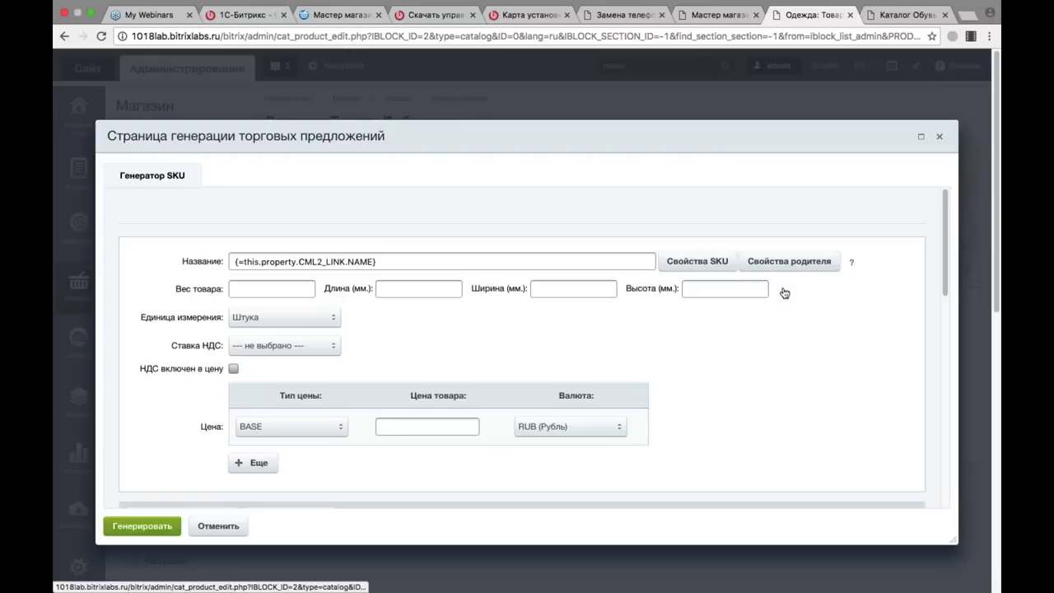
click(716, 265)
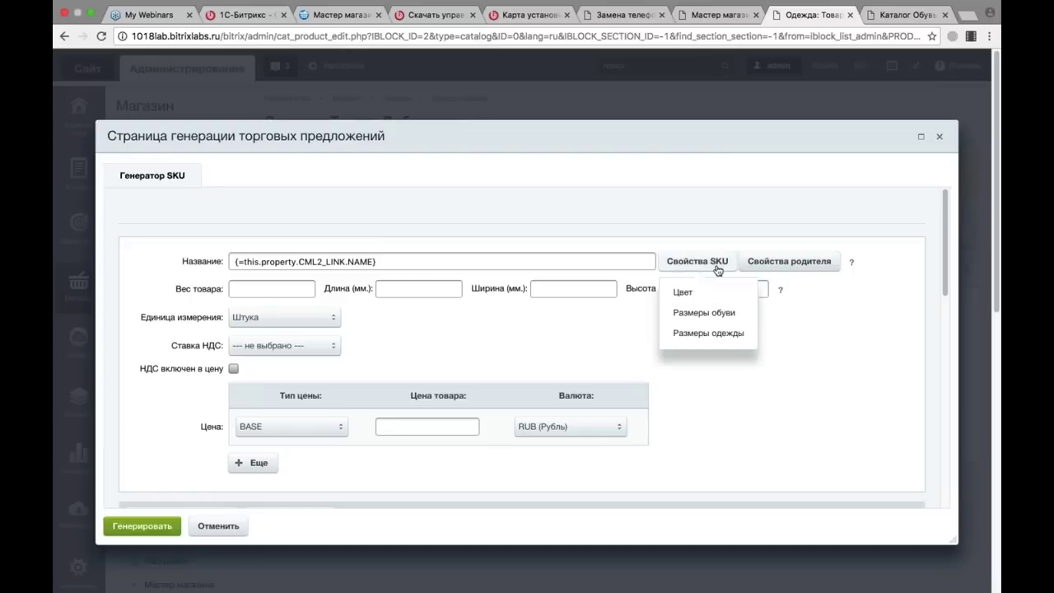
click(707, 292)
click(698, 261)
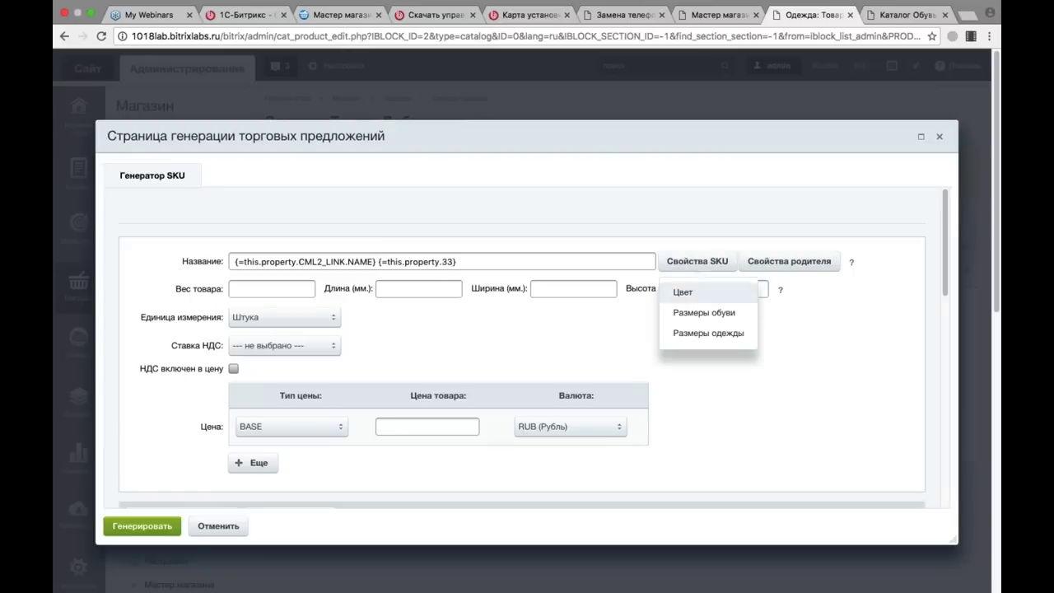
click(709, 334)
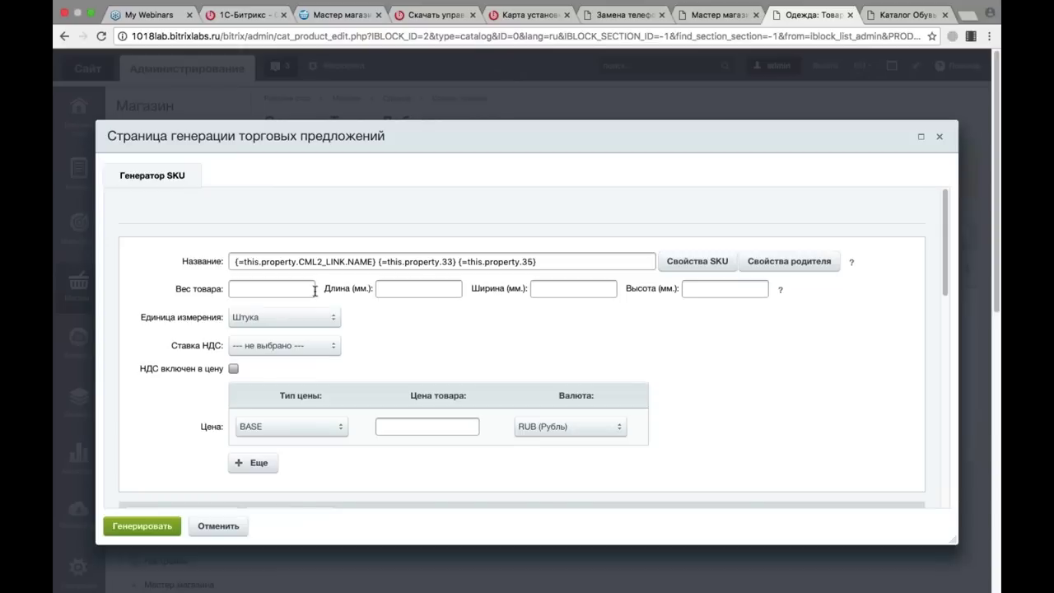
scroll(315, 290, down, 3)
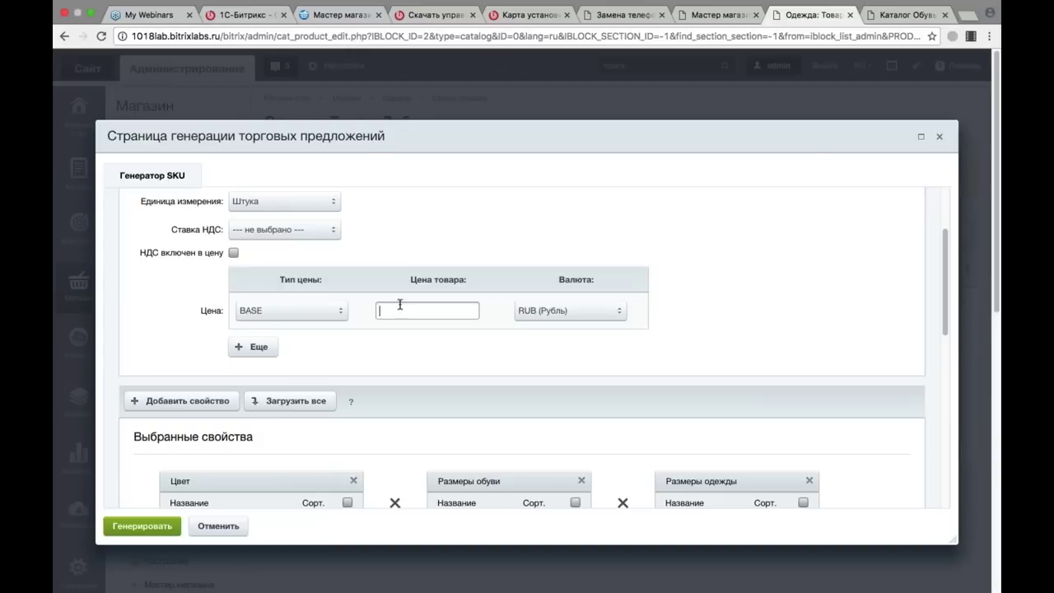
- Set offer price 500, tick Коричневый, drop shoe sizes, and tick sizes M, L, XL, XXL, XXXL
text(500)
scroll(616, 221, down, 5)
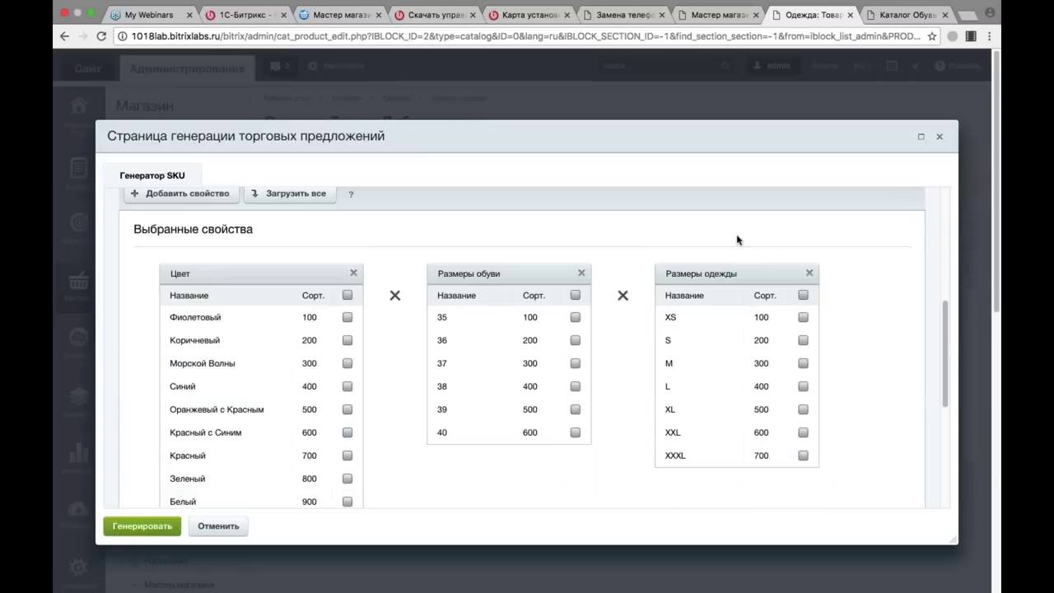
scroll(558, 261, down, 1)
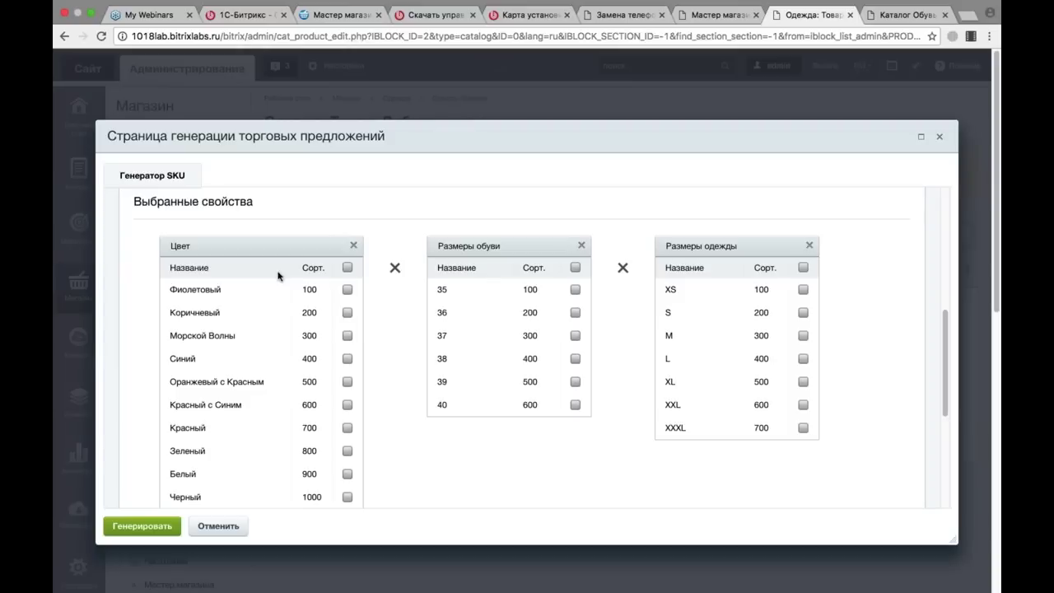
click(347, 312)
click(581, 246)
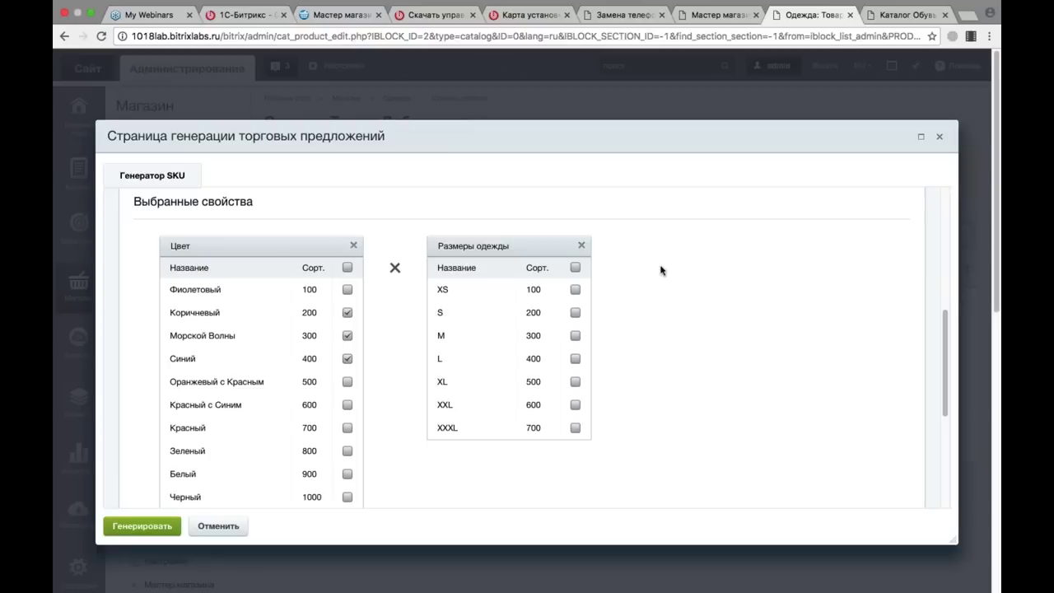
click(575, 427)
click(575, 405)
click(576, 382)
click(576, 358)
click(576, 336)
scroll(670, 341, down, 5)
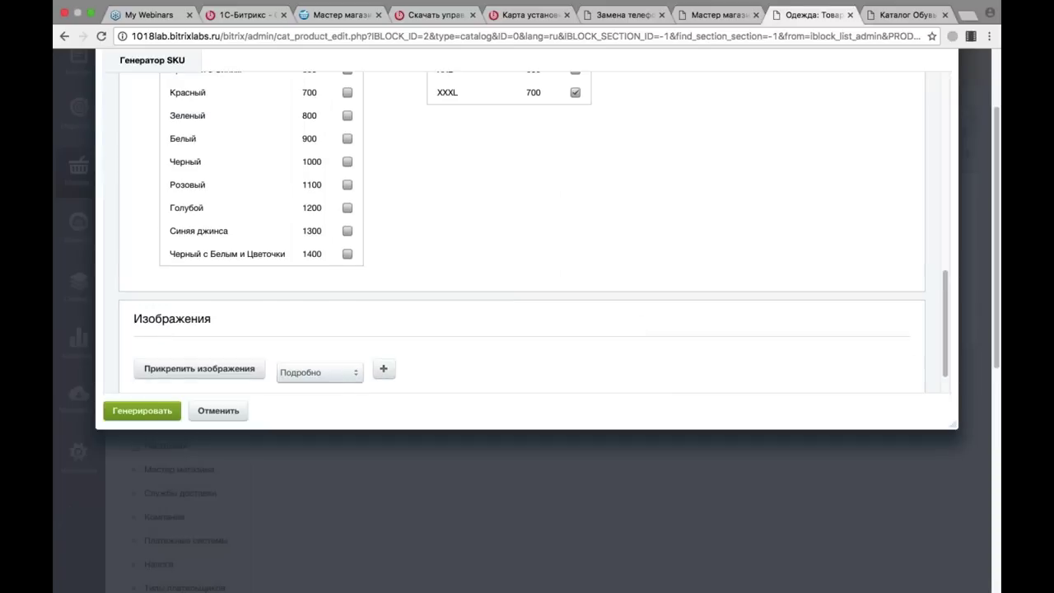
- Attempt to generate the offers and scroll down to the image rows
click(142, 410)
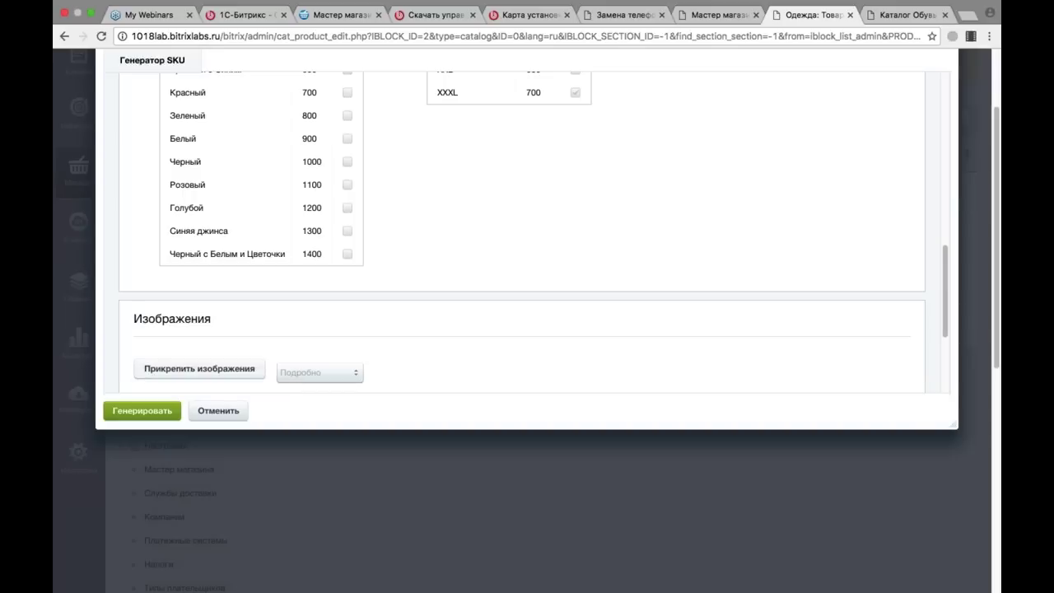
scroll(549, 289, down, 3)
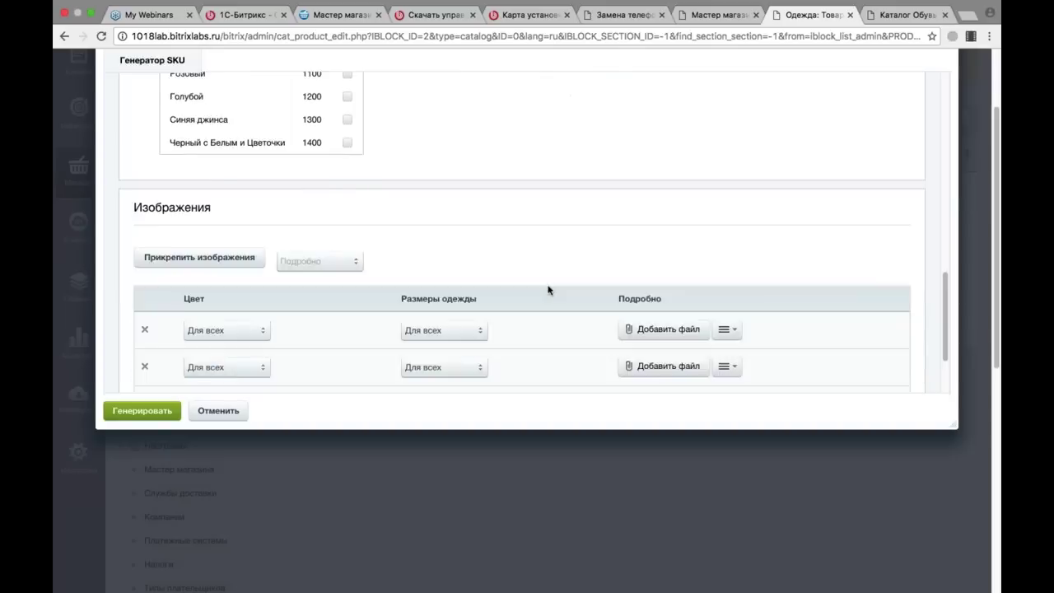
scroll(547, 291, up, 2)
scroll(547, 291, down, 1)
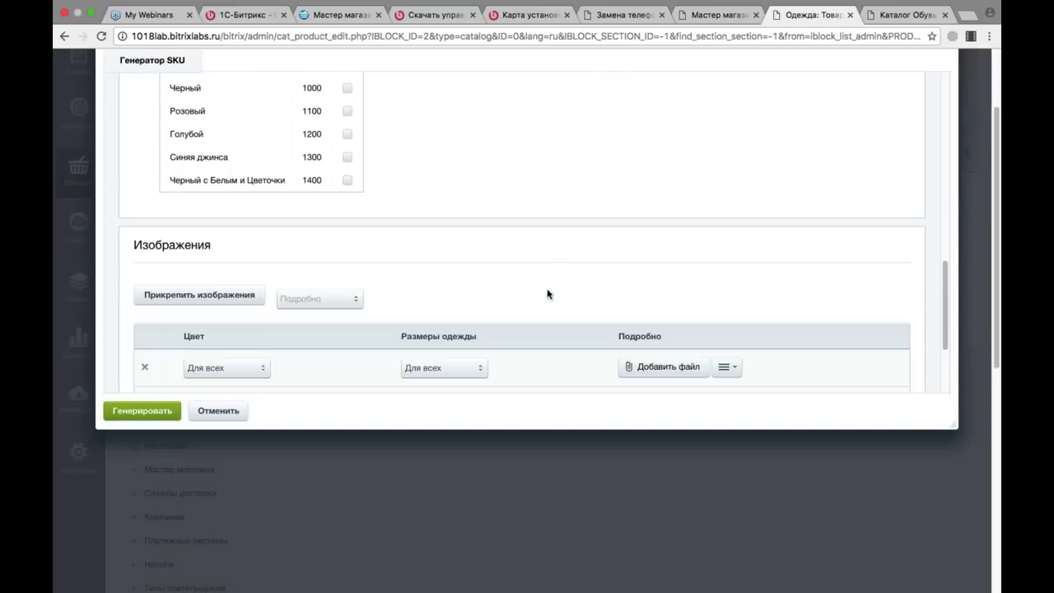
scroll(571, 292, down, 1)
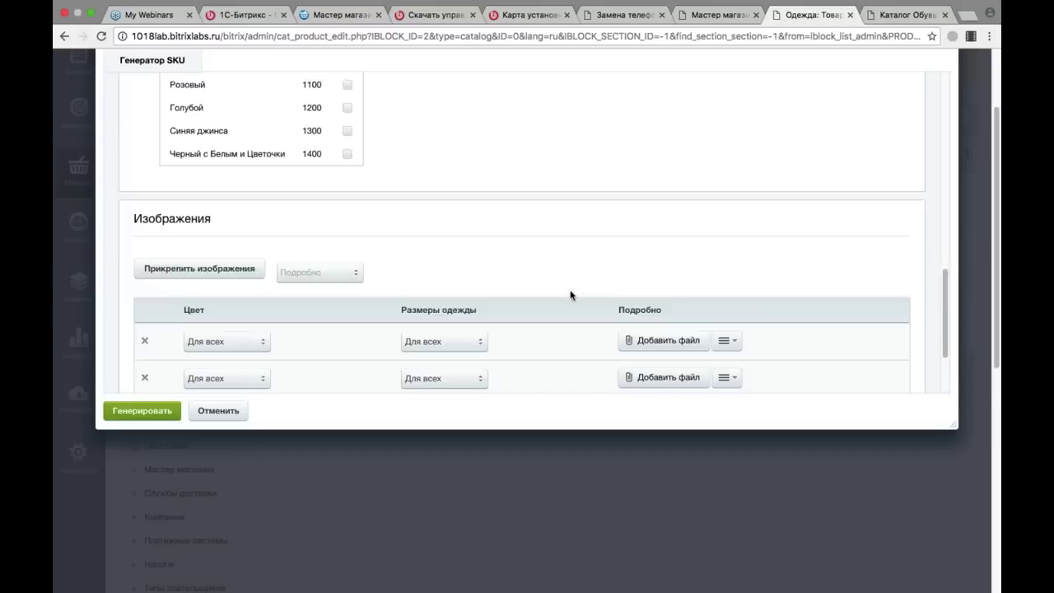
scroll(571, 295, down, 2)
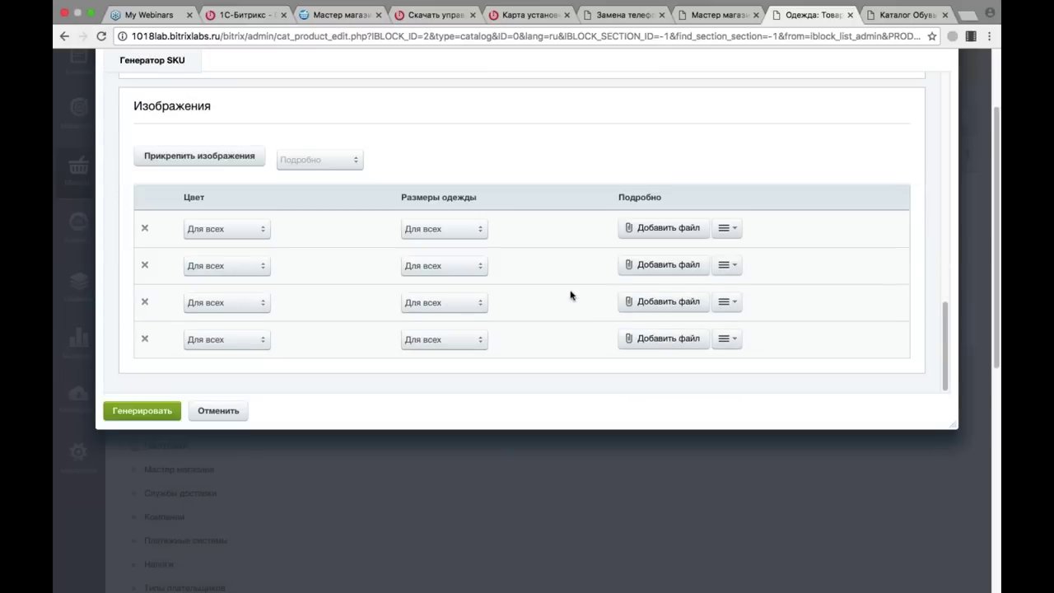
- Delete surplus image rows, leaving one assigned to Коричневый for all sizes
click(220, 230)
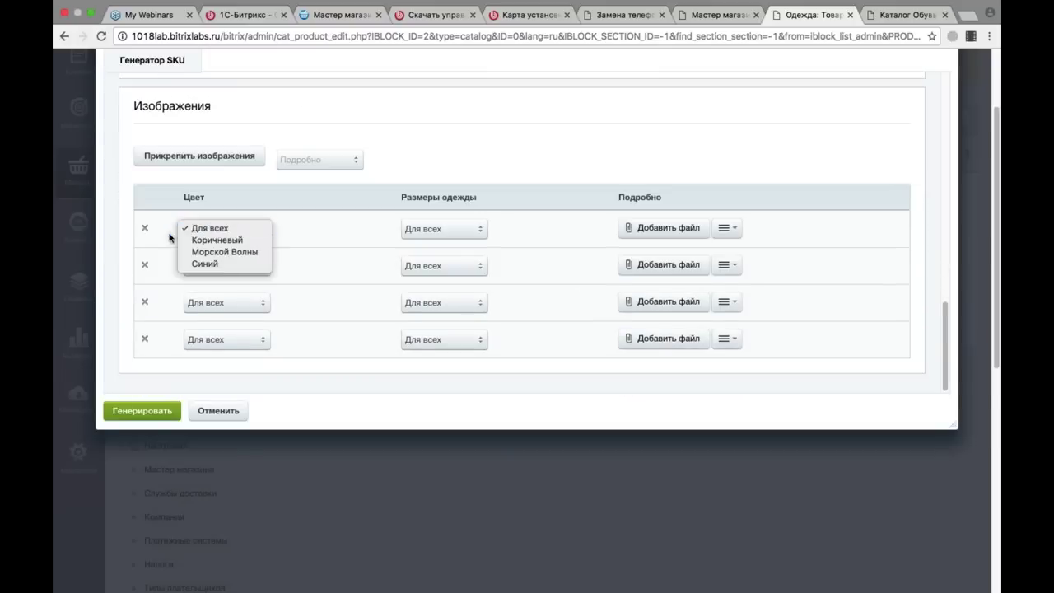
click(145, 264)
click(145, 264)
click(145, 264)
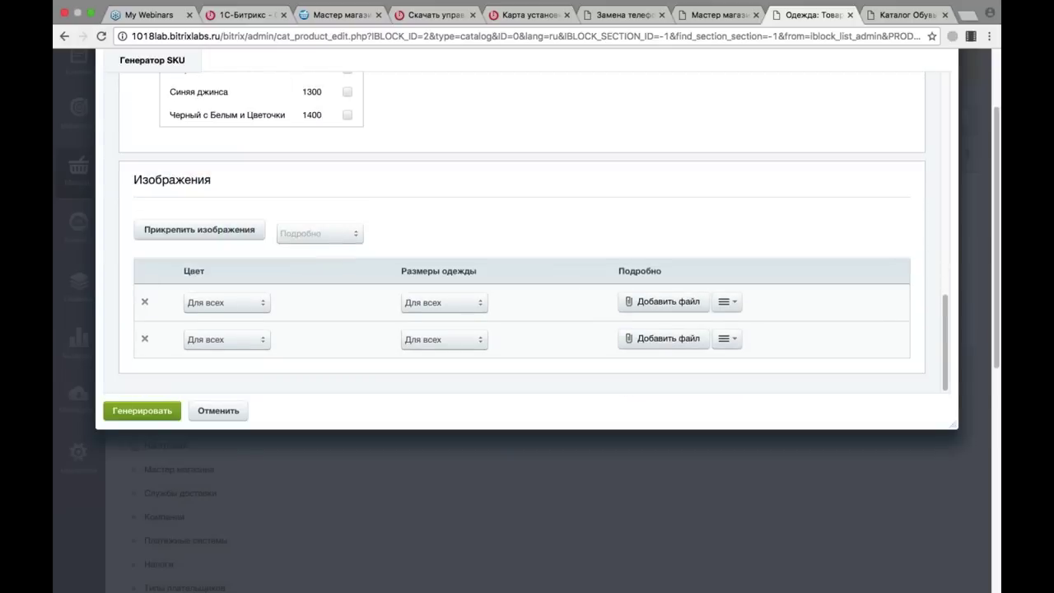
click(145, 303)
click(220, 340)
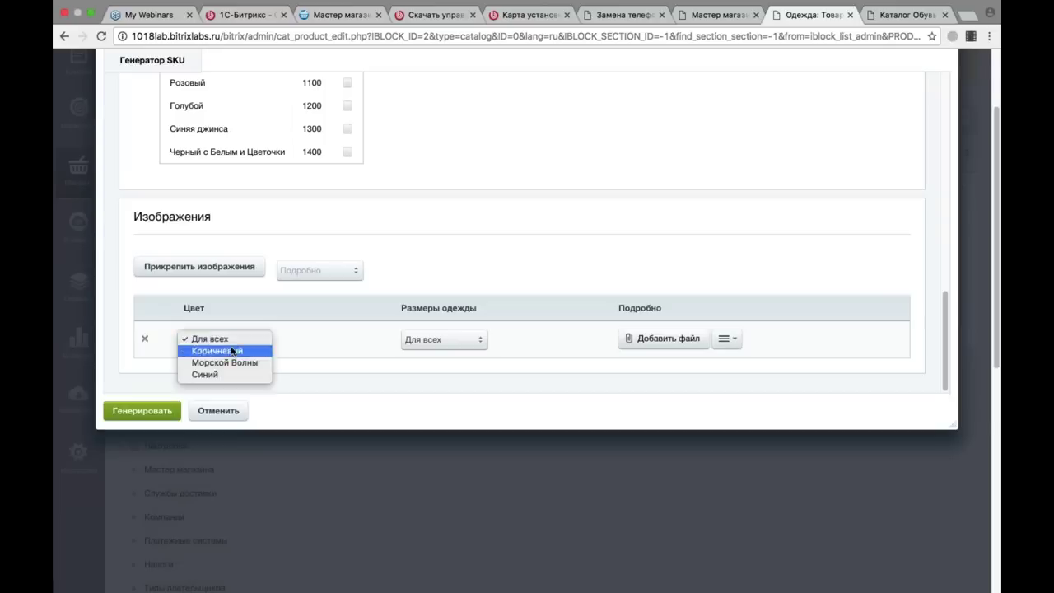
click(212, 350)
click(427, 340)
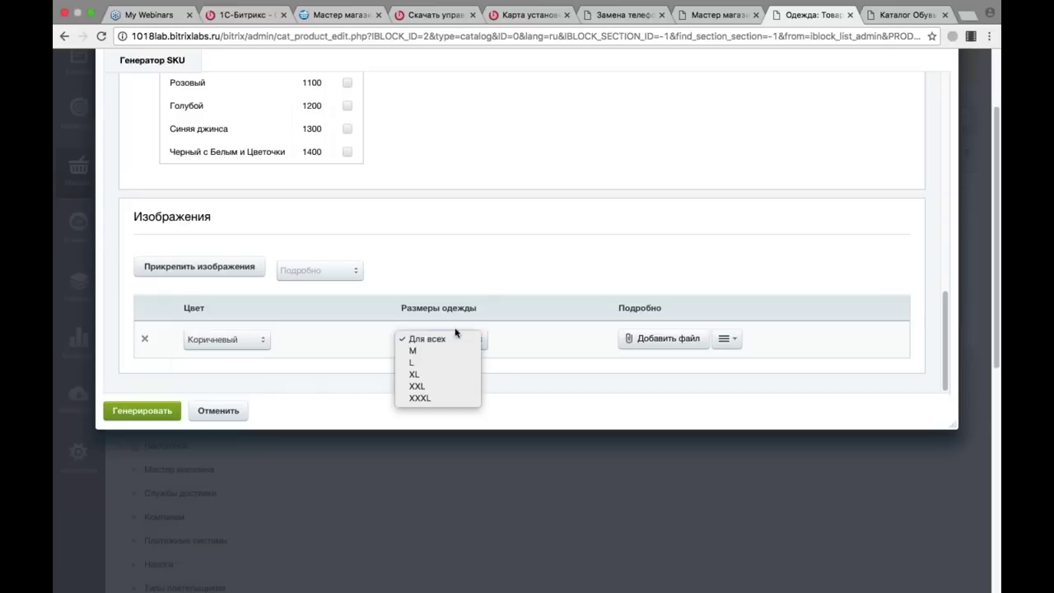
click(484, 287)
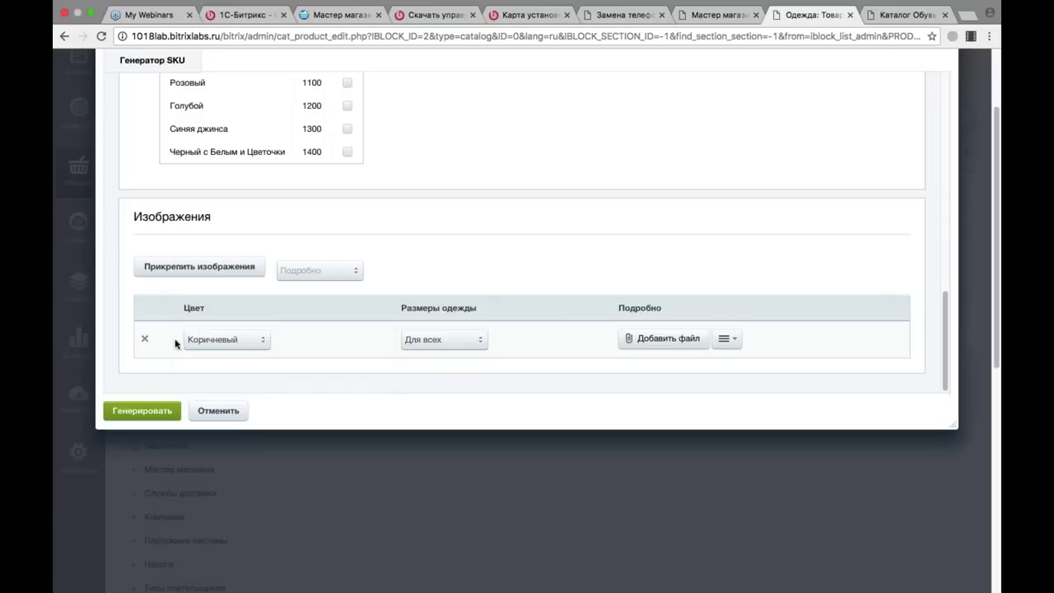
- Add a Морской Волны image row, then remove the image rows and generate the offers
click(213, 267)
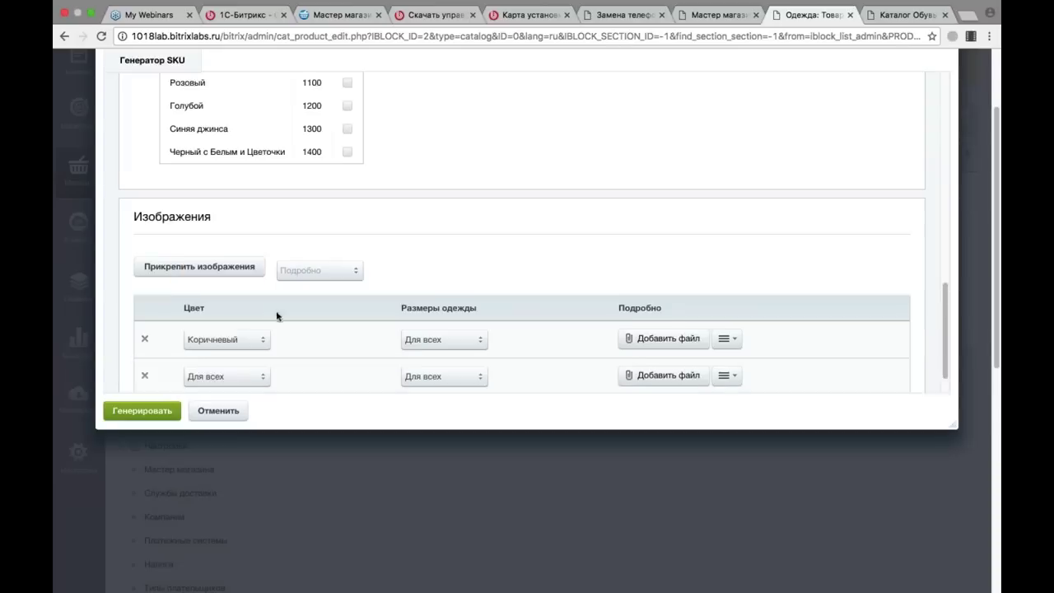
scroll(218, 321, down, 1)
click(220, 340)
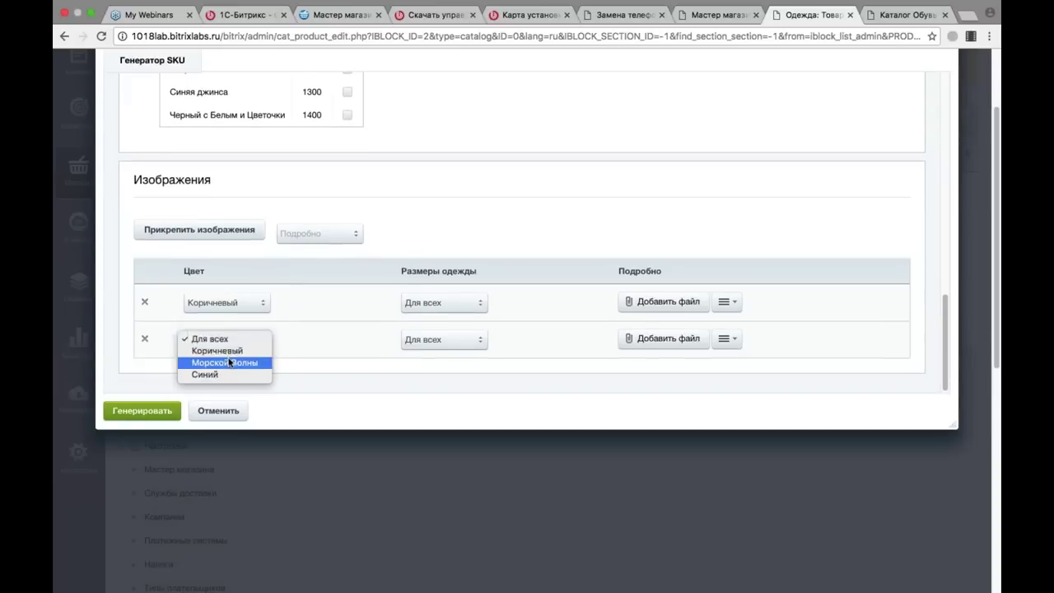
click(224, 363)
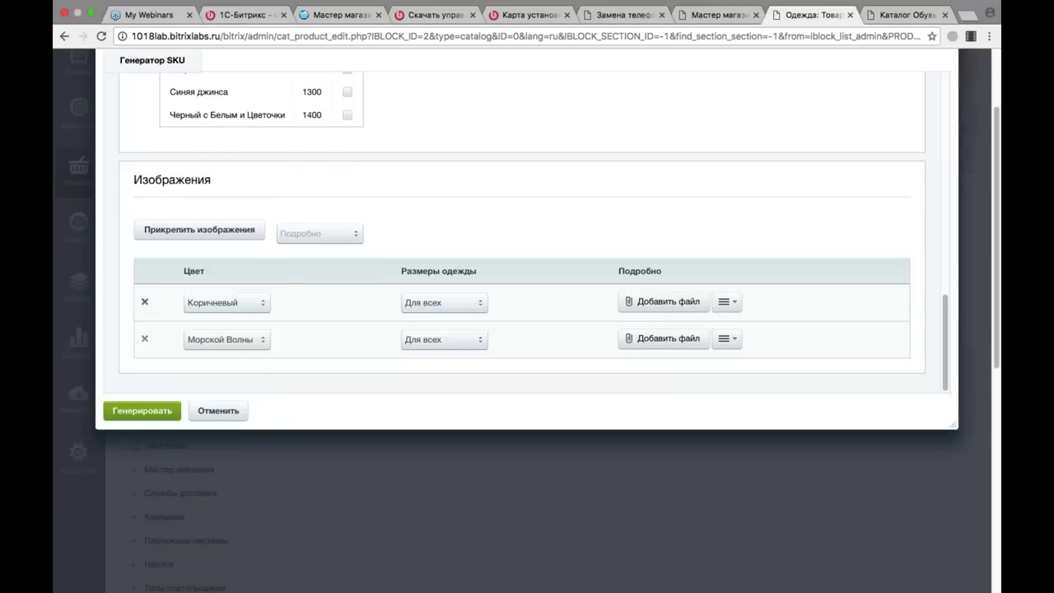
click(145, 302)
click(144, 338)
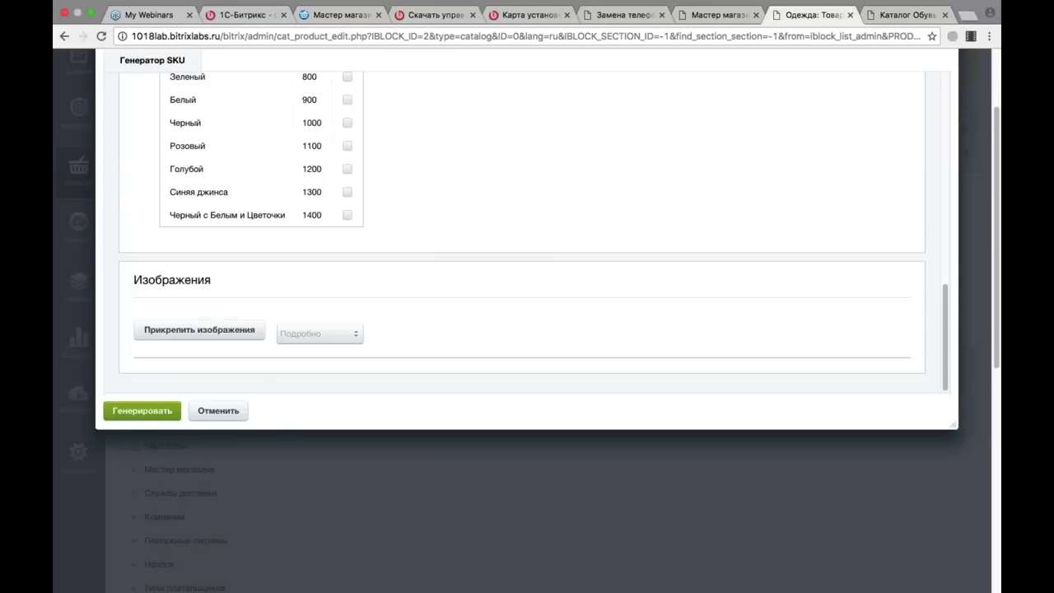
click(142, 410)
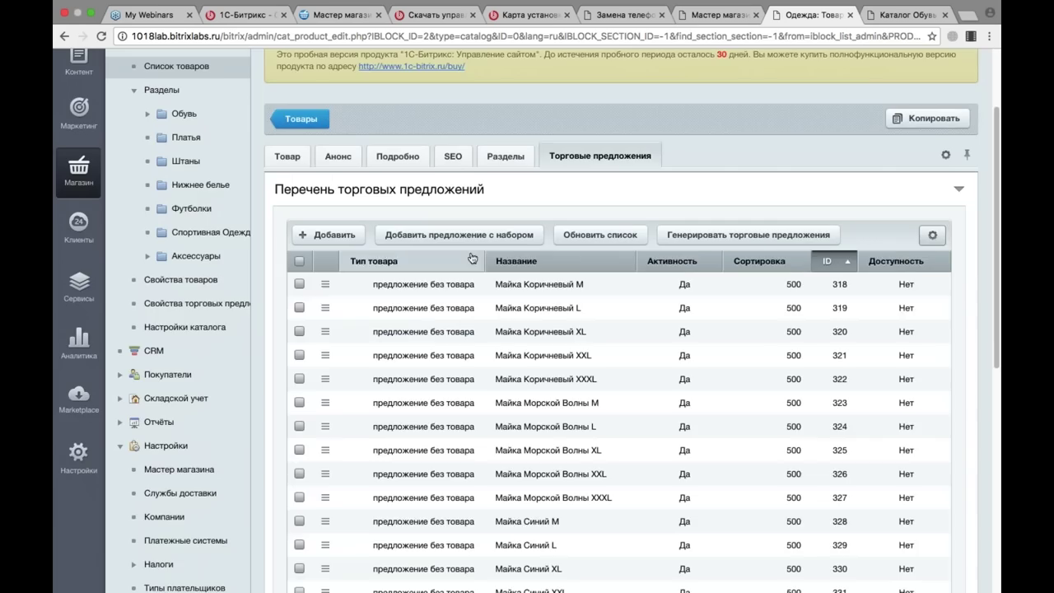
- Review the 15 generated Майка offers (IDs 318–332), then reopen the trade-offer generator
scroll(527, 329, down, 10)
scroll(784, 321, up, 5)
scroll(785, 322, down, 2)
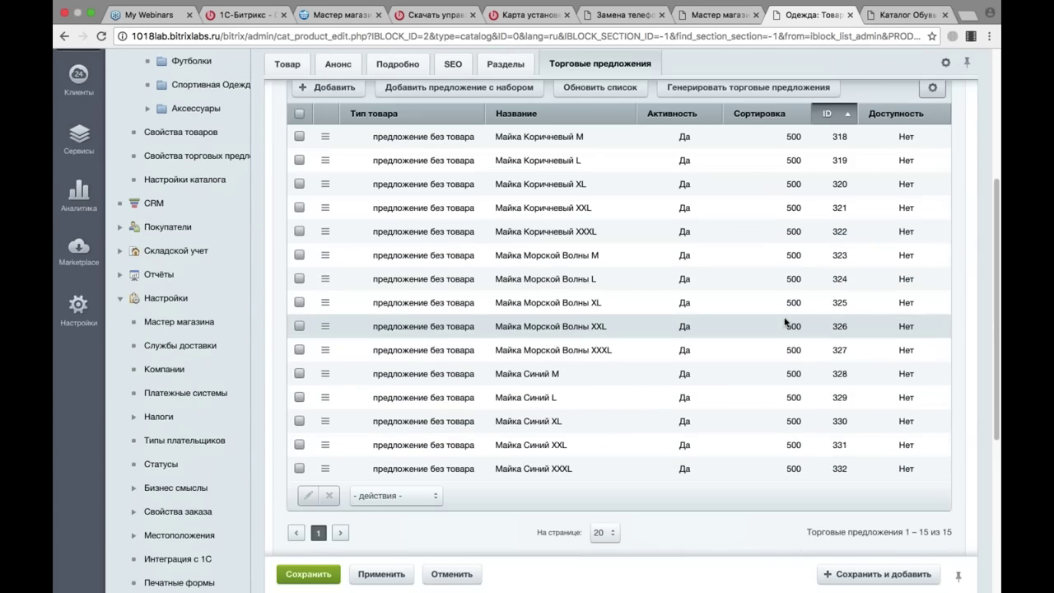
drag(849, 532, 950, 528)
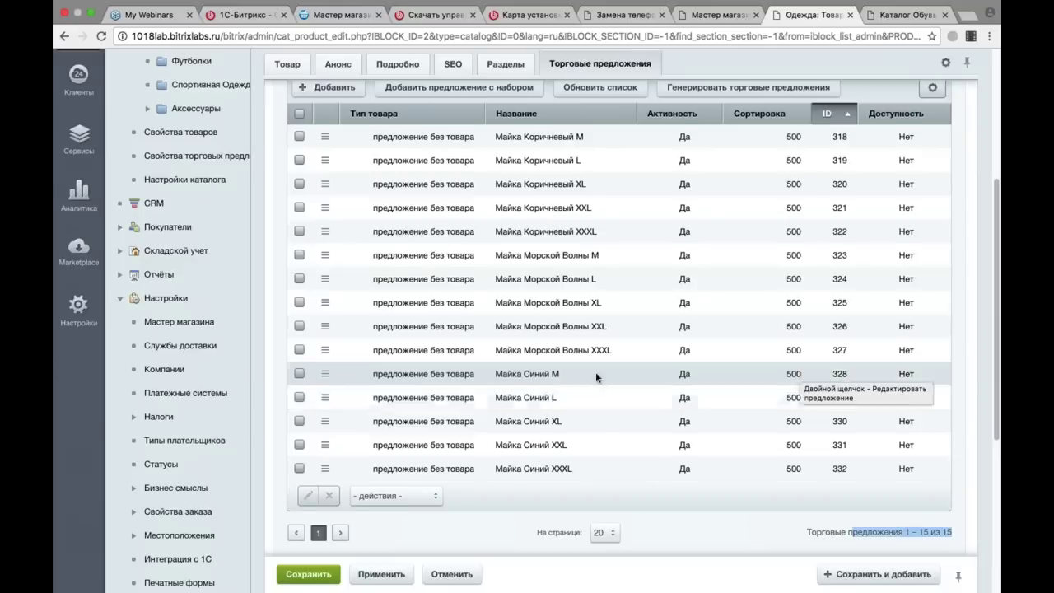
scroll(595, 375, down, 2)
scroll(592, 379, up, 5)
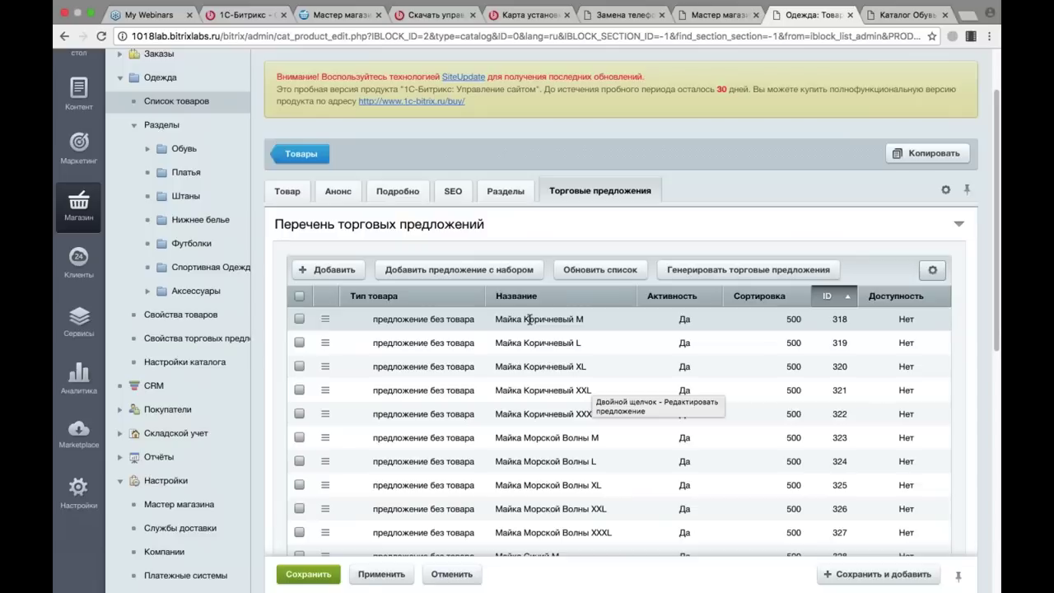
click(782, 271)
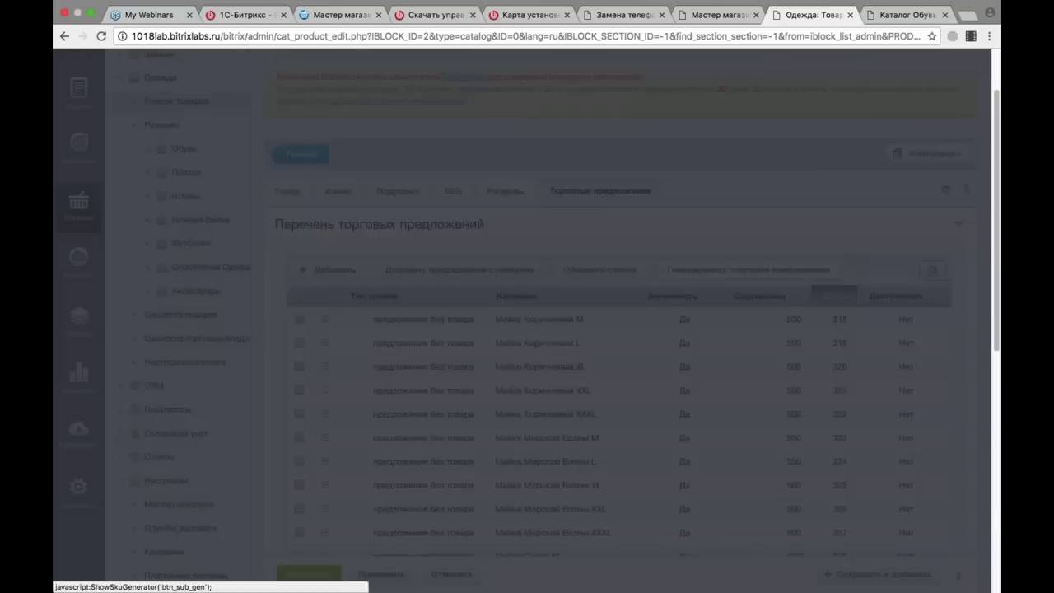
- Build the offer name template: parent Название, 'цвет' Цвет, 'размер' Размеры одежды
click(789, 261)
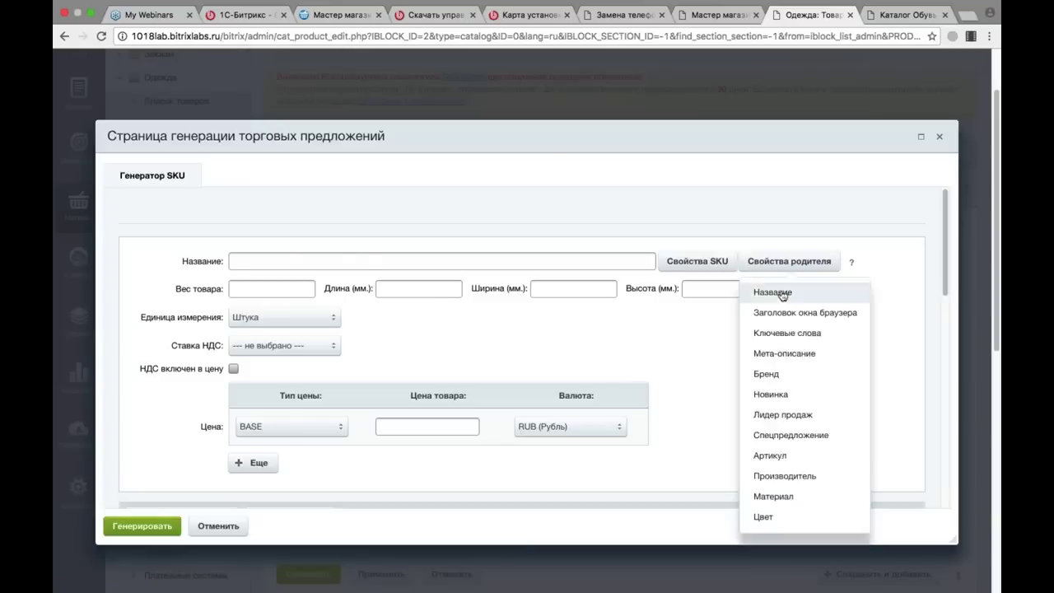
click(773, 291)
text(цвет)
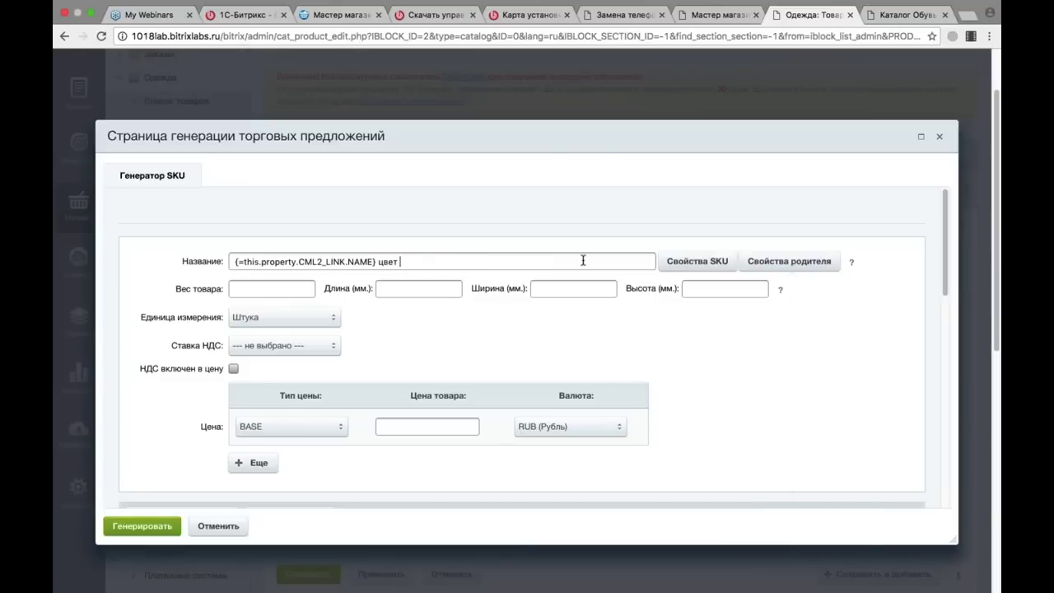
click(688, 265)
click(691, 291)
text(размер)
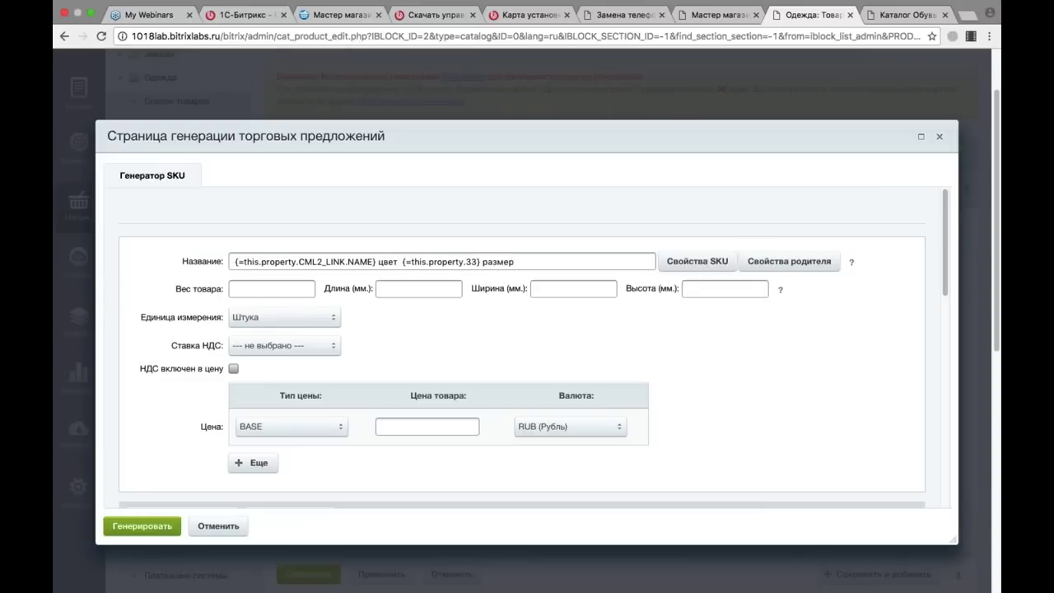
click(675, 262)
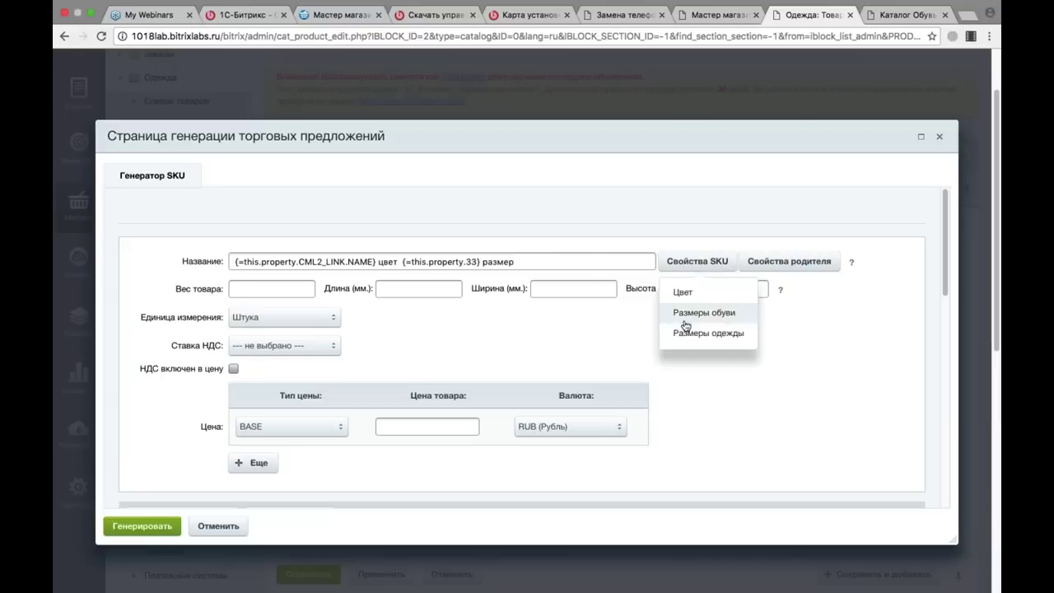
click(683, 332)
- Tick Розовый among the colours, drop shoe sizes, and generate the new offers
scroll(752, 249, down, 10)
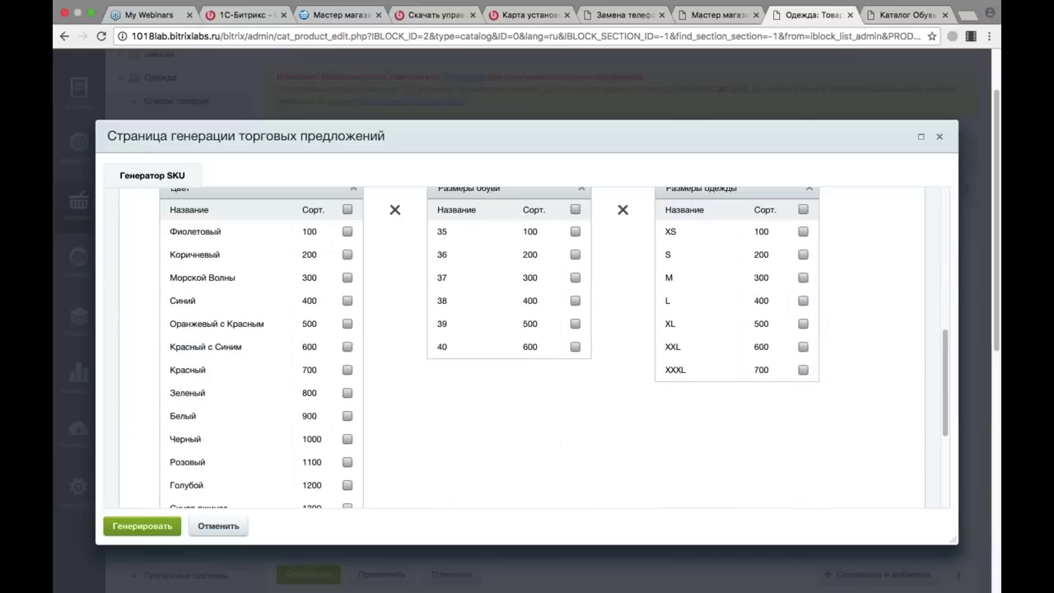
click(347, 462)
click(580, 189)
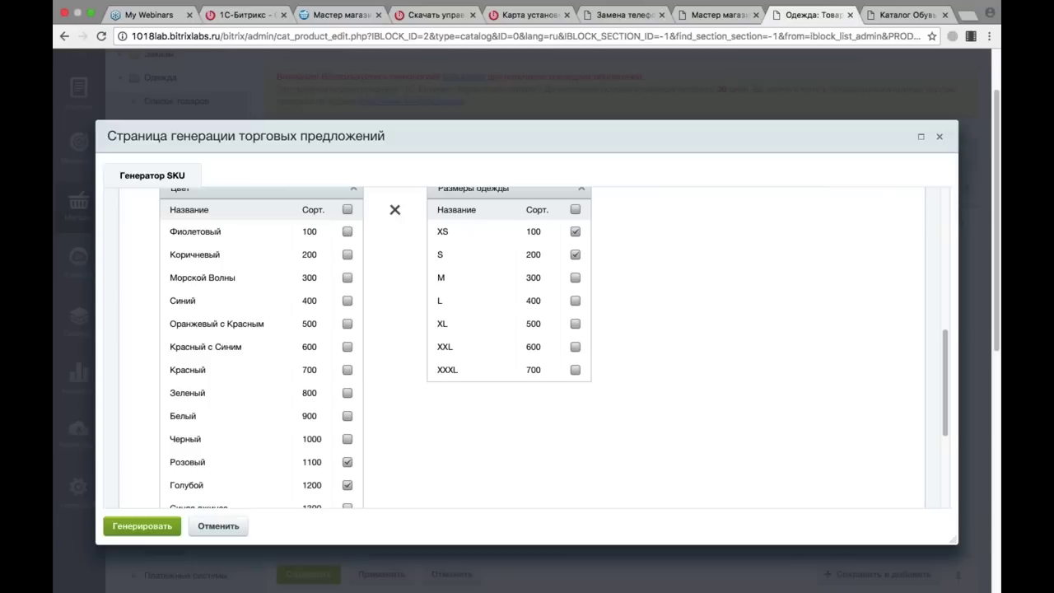
click(141, 525)
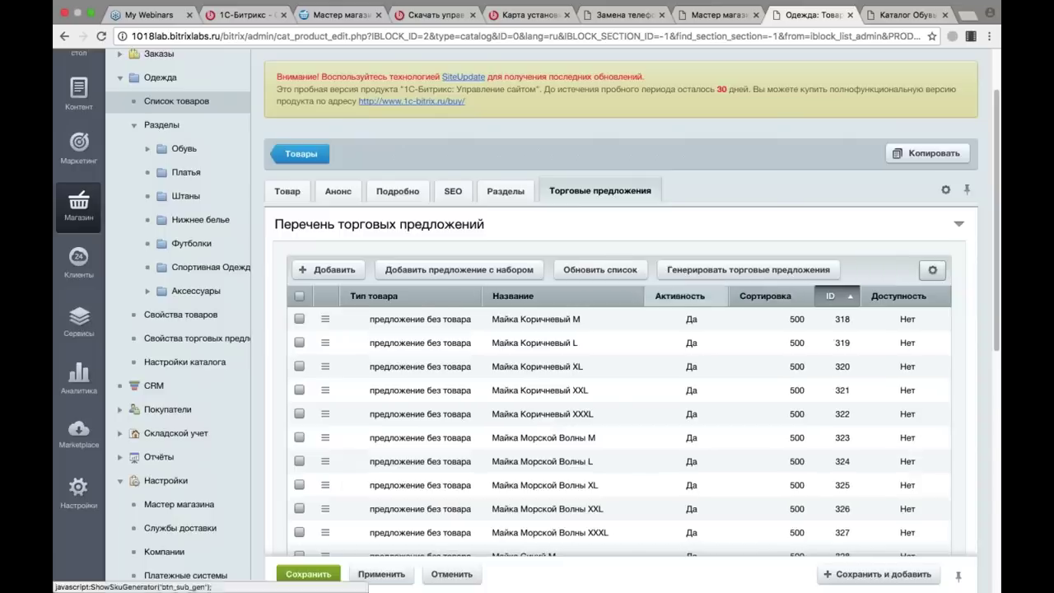
- Save Майка with its 19 offers, assign it to the Футболки section, and save again
scroll(714, 297, down, 5)
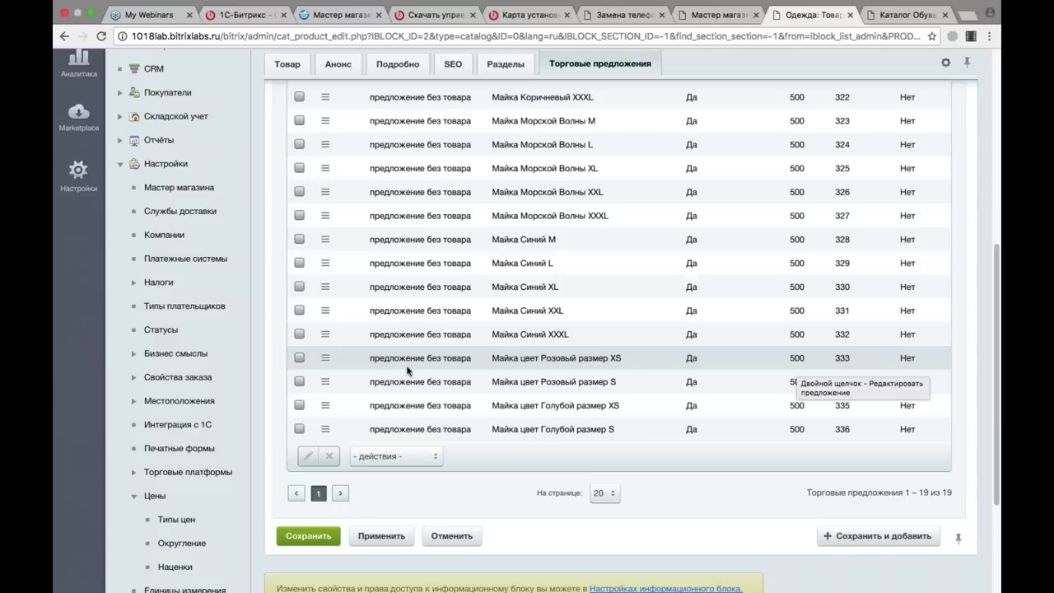
click(305, 535)
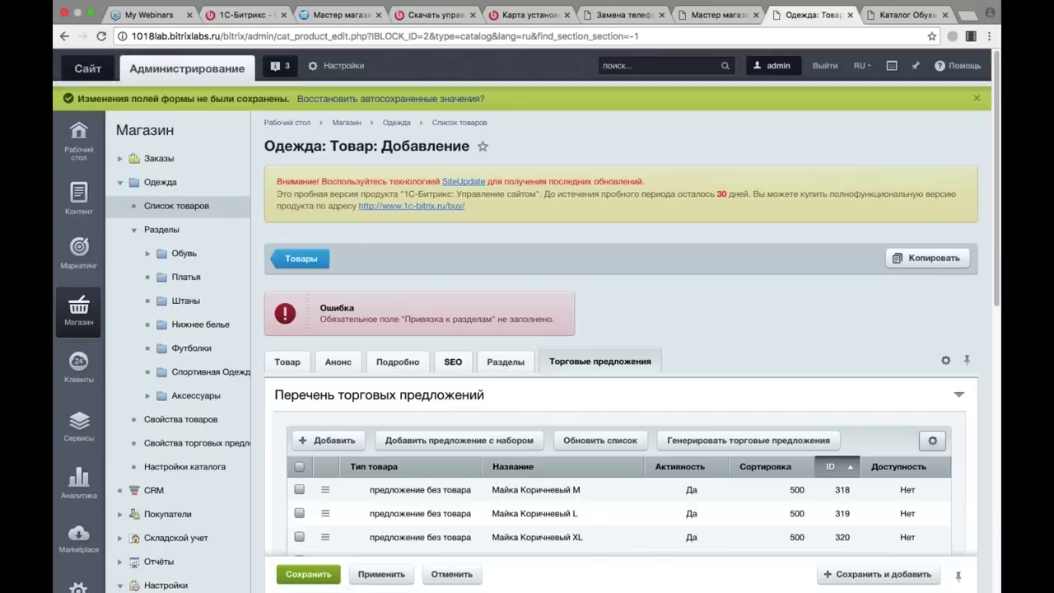
click(505, 362)
scroll(816, 340, down, 1)
scroll(816, 345, down, 2)
click(637, 471)
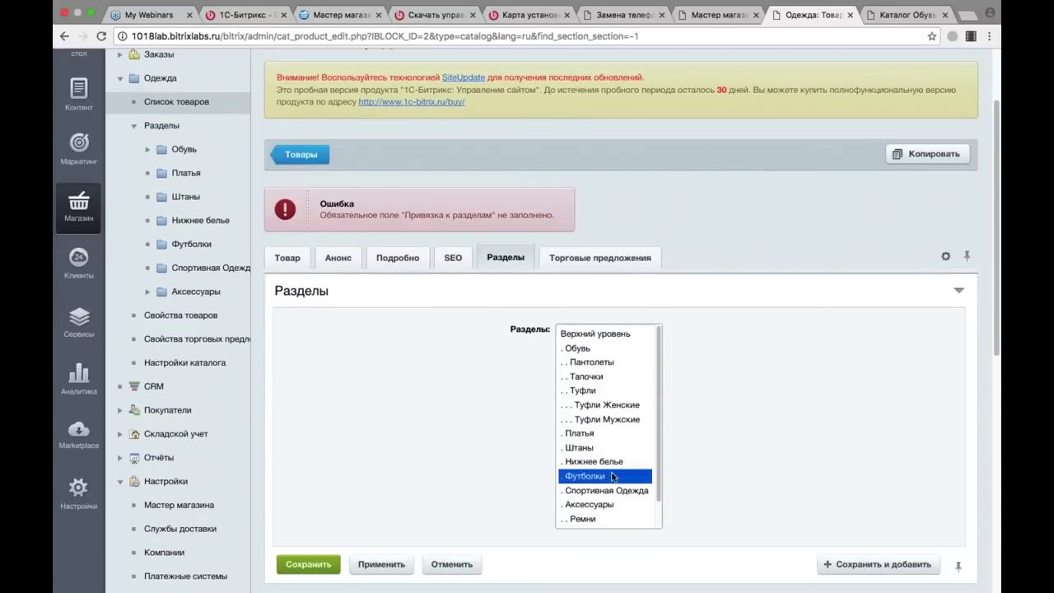
click(308, 564)
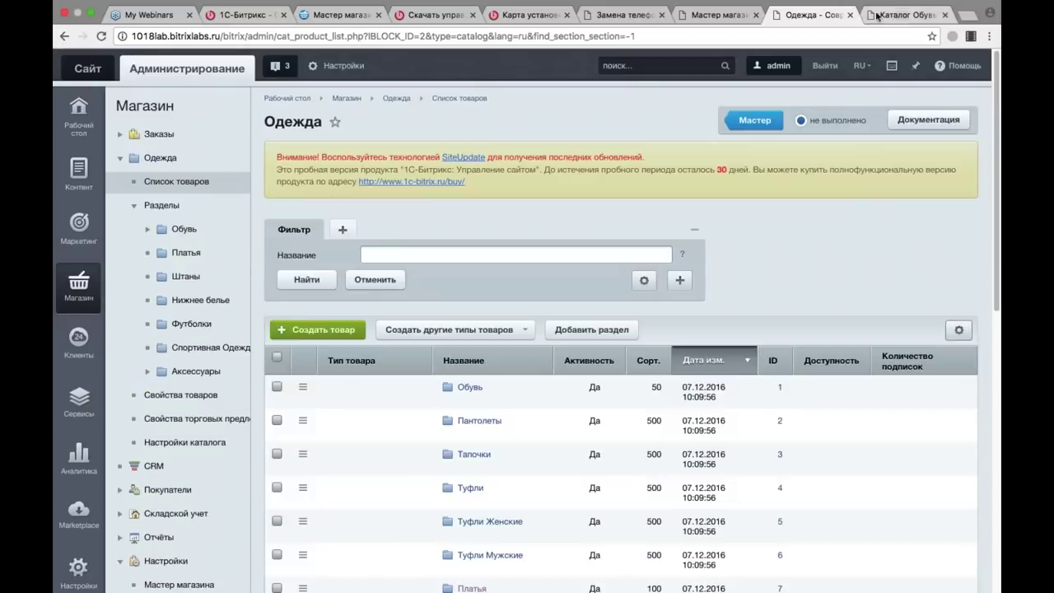
- Open the Майка product page from the storefront's Футболки catalog
click(877, 17)
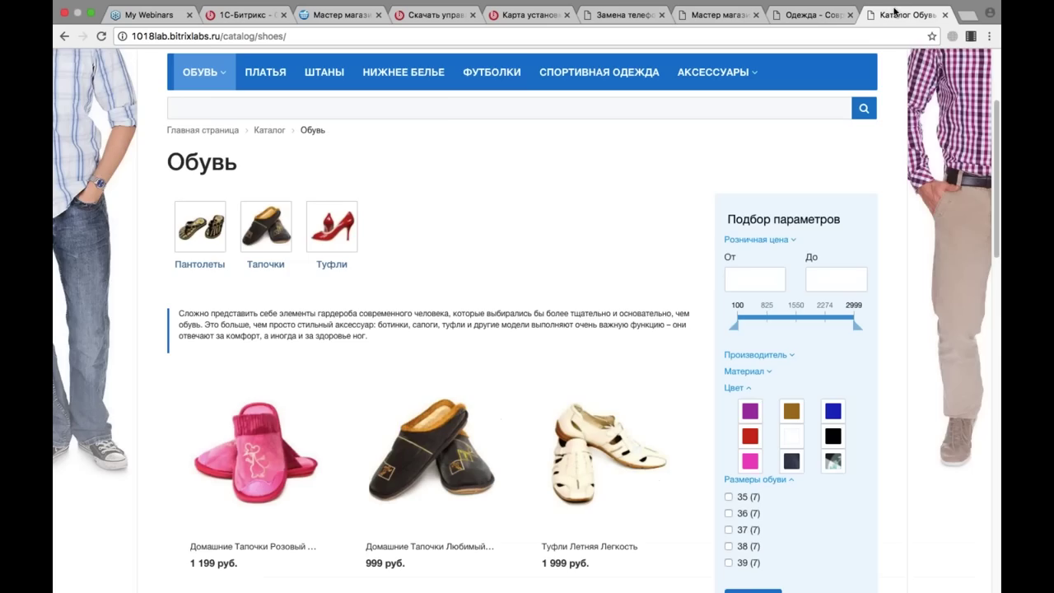
click(494, 75)
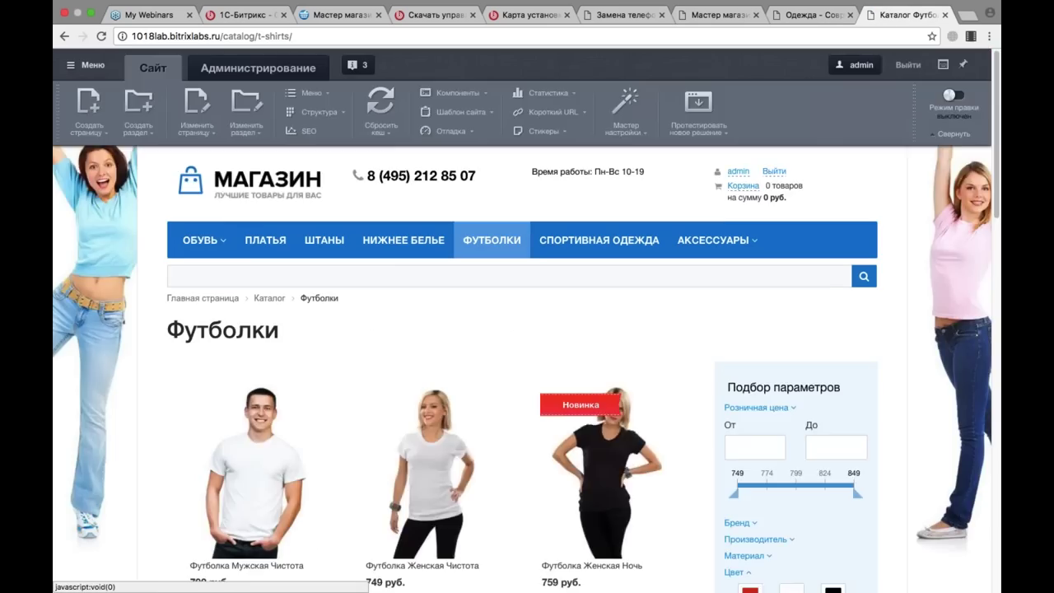
scroll(818, 212, down, 6)
click(607, 240)
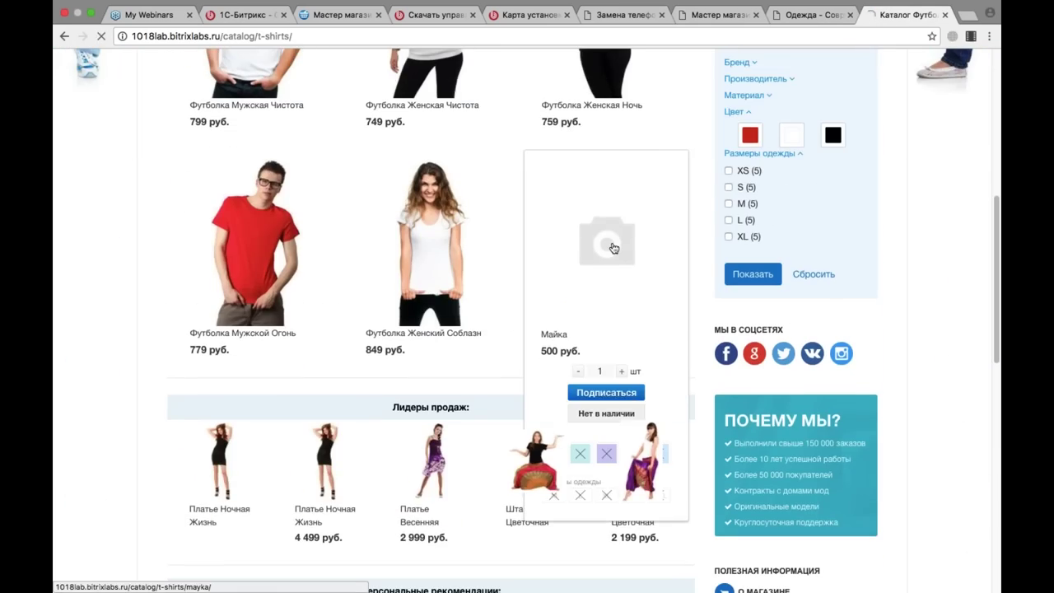
- Review Майка's 500 руб. price and five colour and size options, then close the storefront tab
scroll(527, 329, down, 2)
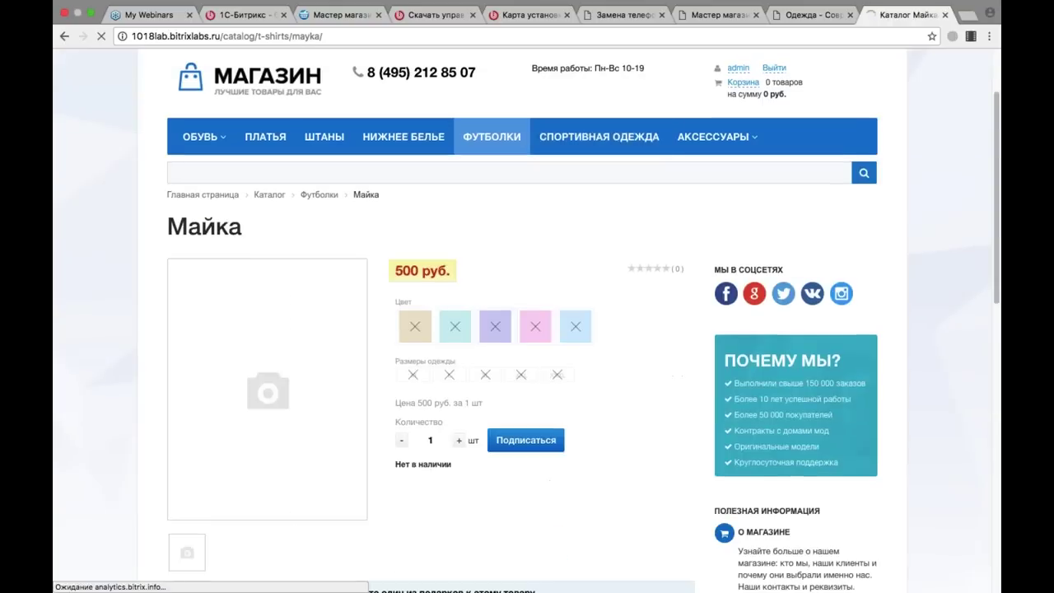
scroll(527, 329, down, 1)
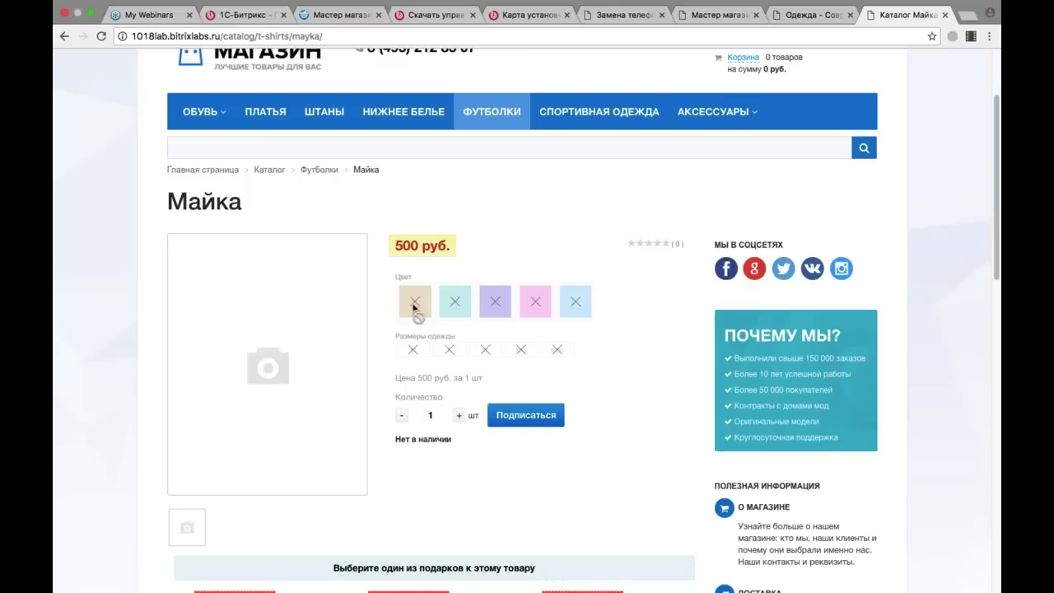
scroll(494, 329, down, 1)
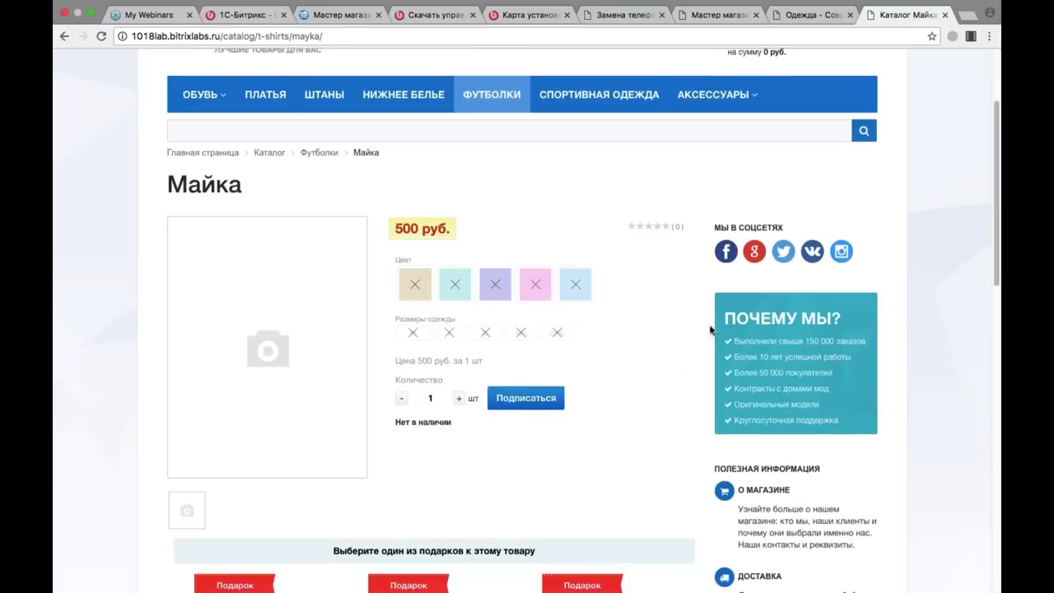
scroll(712, 330, up, 4)
scroll(839, 51, down, 15)
scroll(872, 51, up, 5)
click(945, 14)
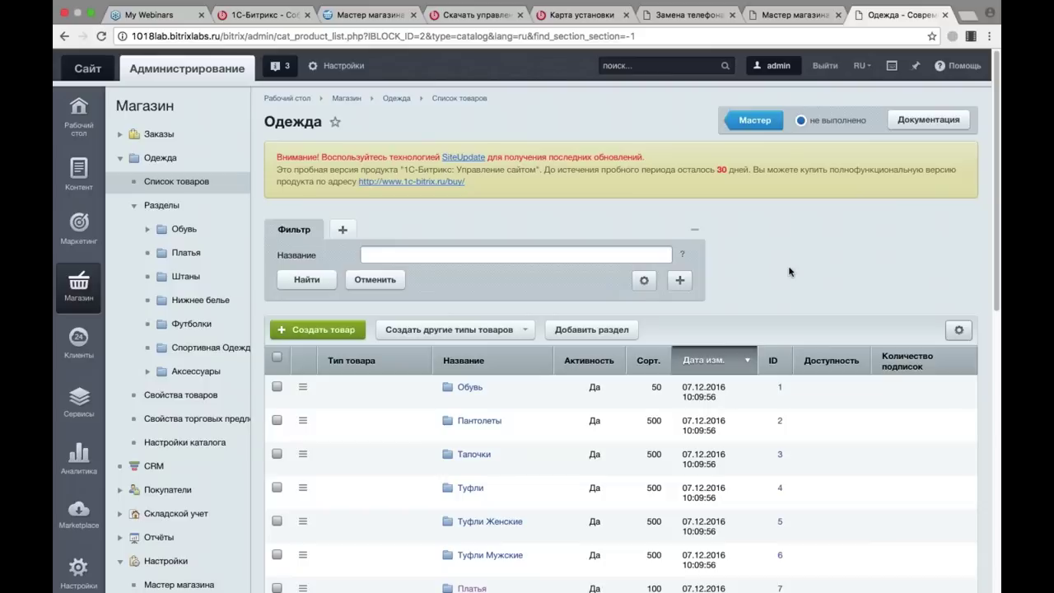
- Show the other product types that can be created from the Одежда product list
scroll(779, 265, down, 2)
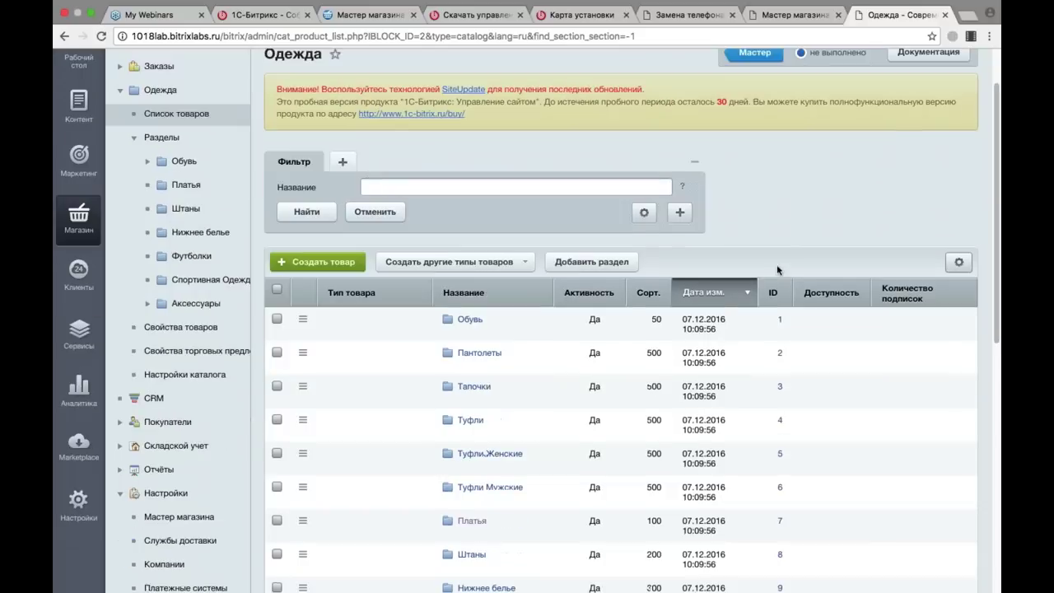
click(515, 267)
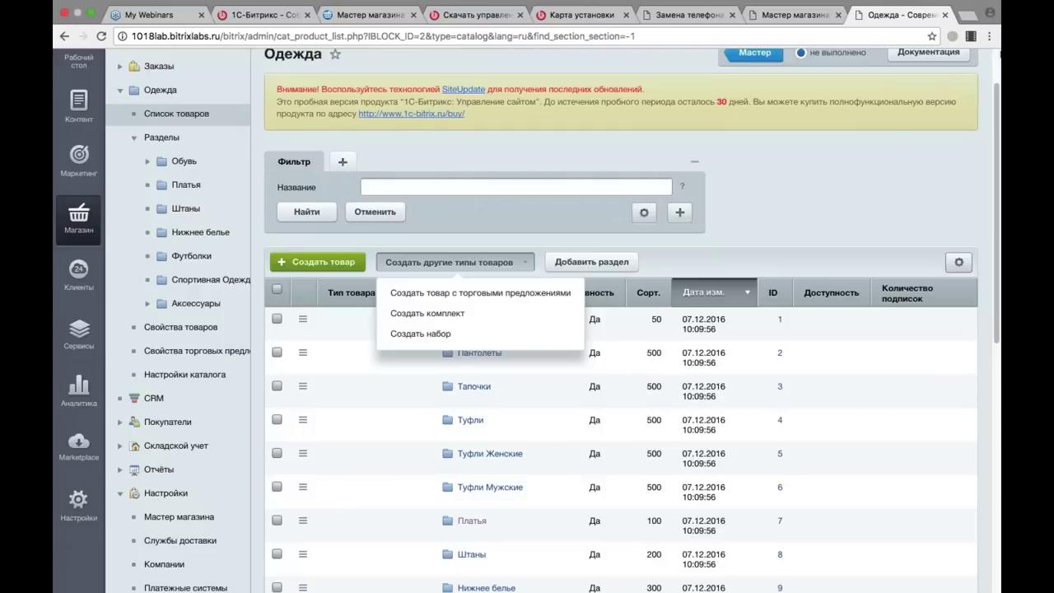
mouse_move(973, 56)
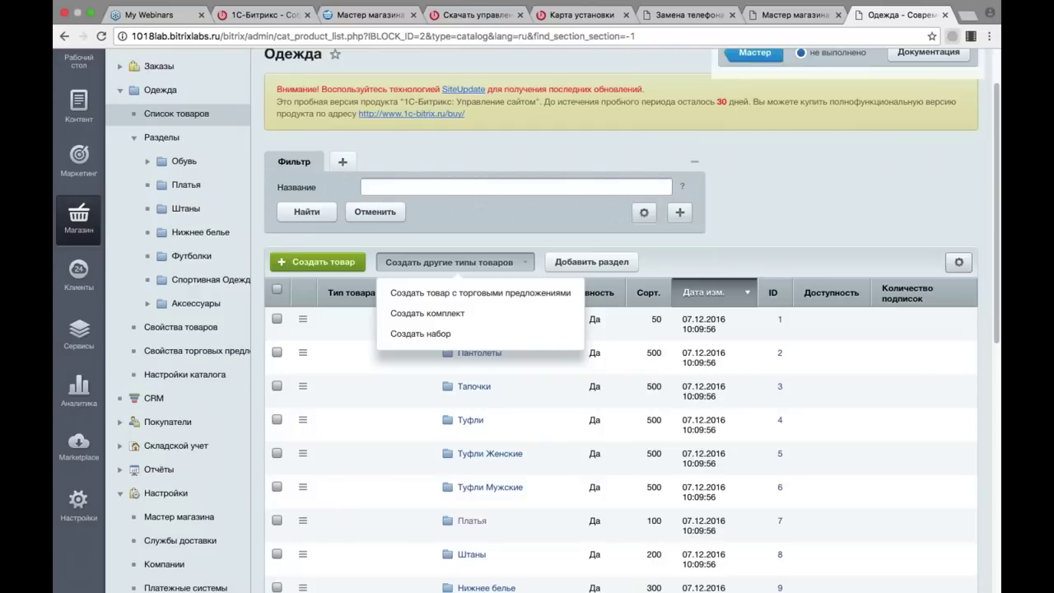
- Close the old Одежда tab and open the wizard's 'Ввод товаров вручную' task in a new tab
click(807, 15)
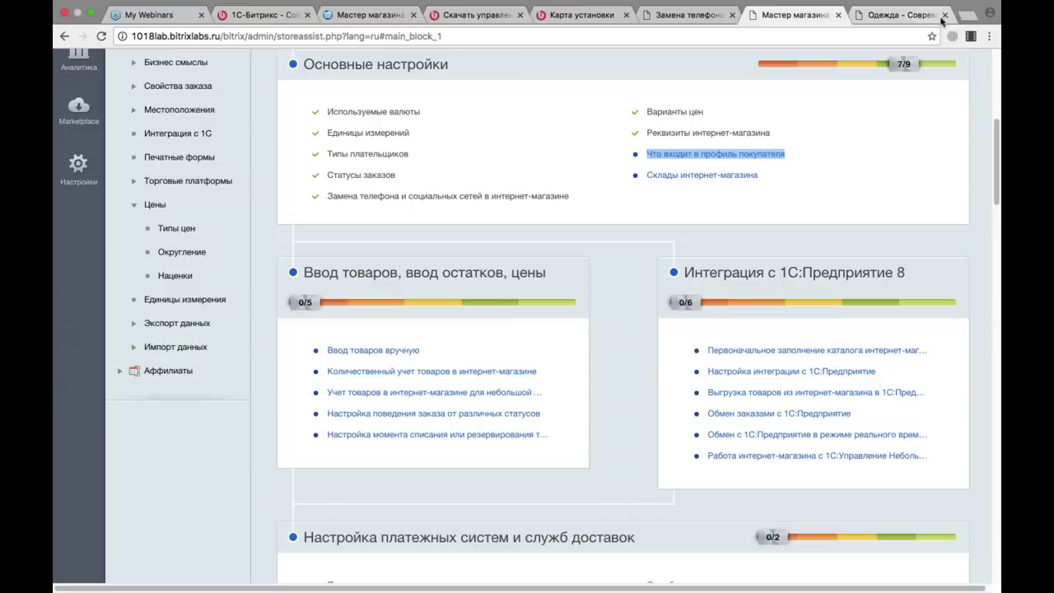
click(945, 15)
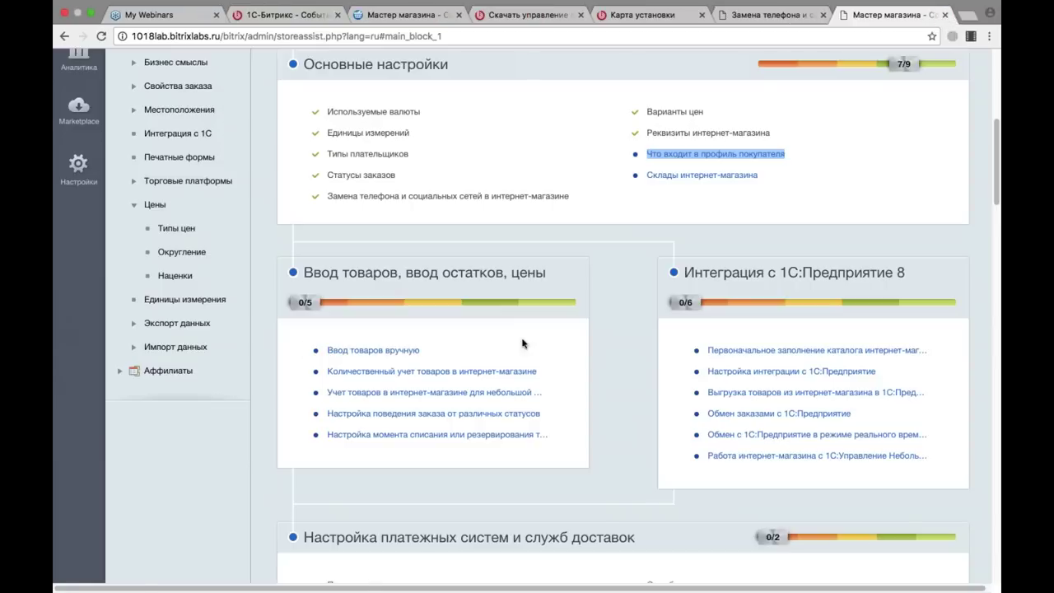
right_click(420, 350)
click(421, 352)
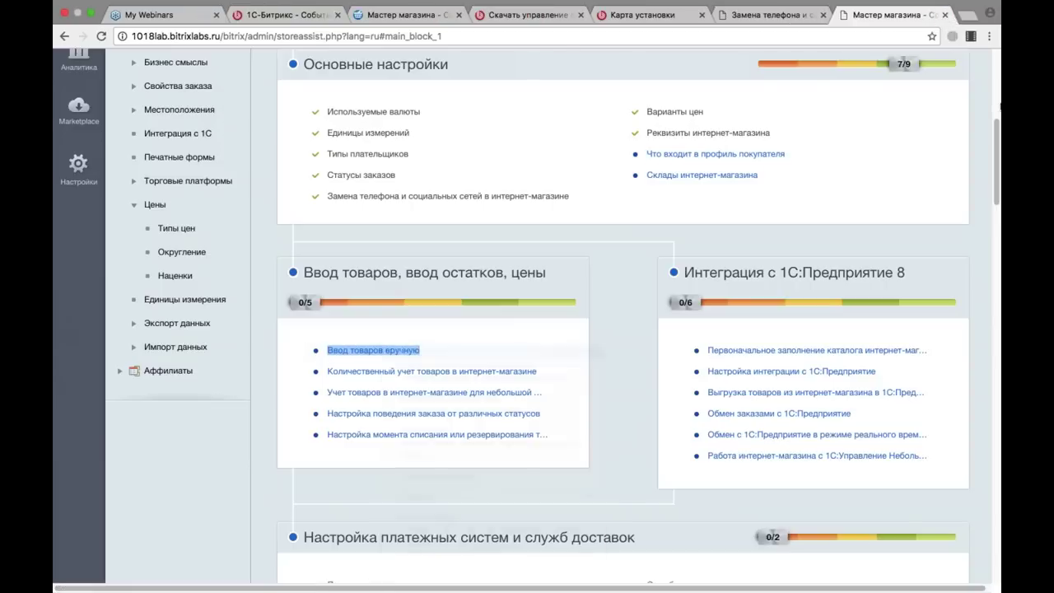
click(906, 17)
click(800, 17)
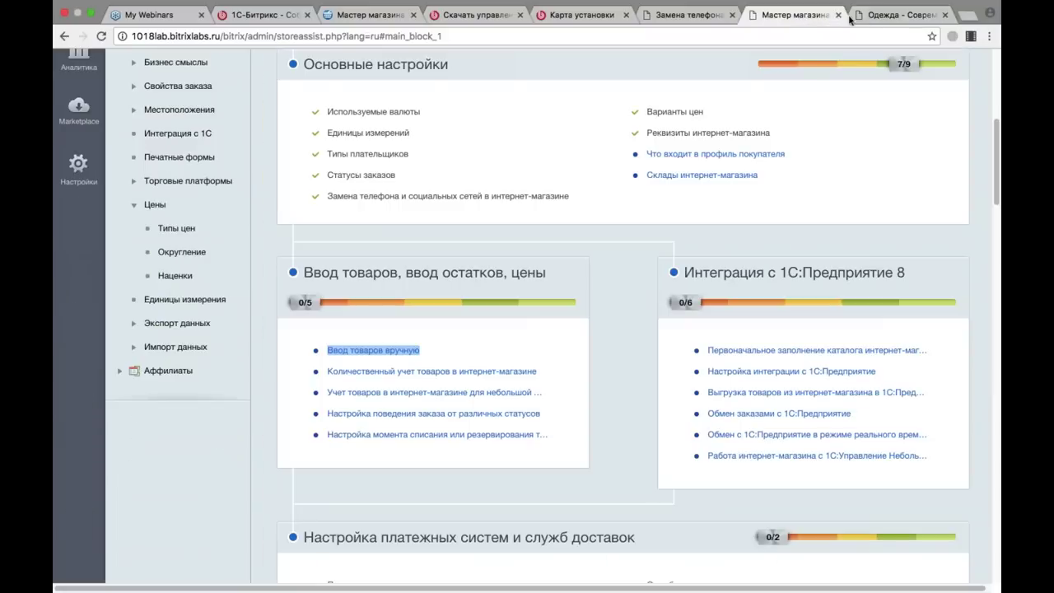
click(898, 15)
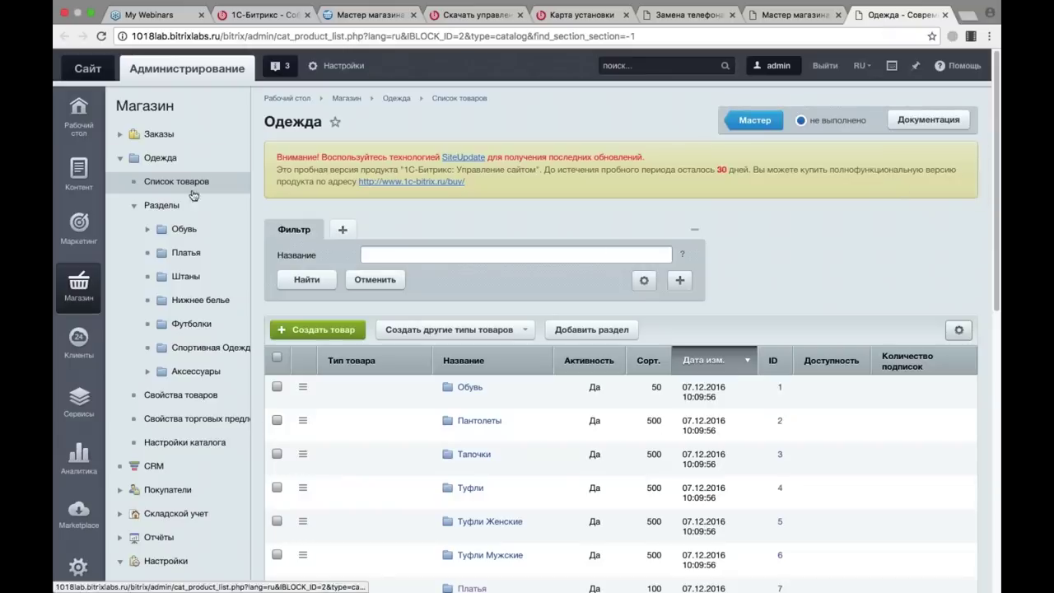
- Create a new Приход товара на склад document under Складской учет > Документы
scroll(173, 210, down, 2)
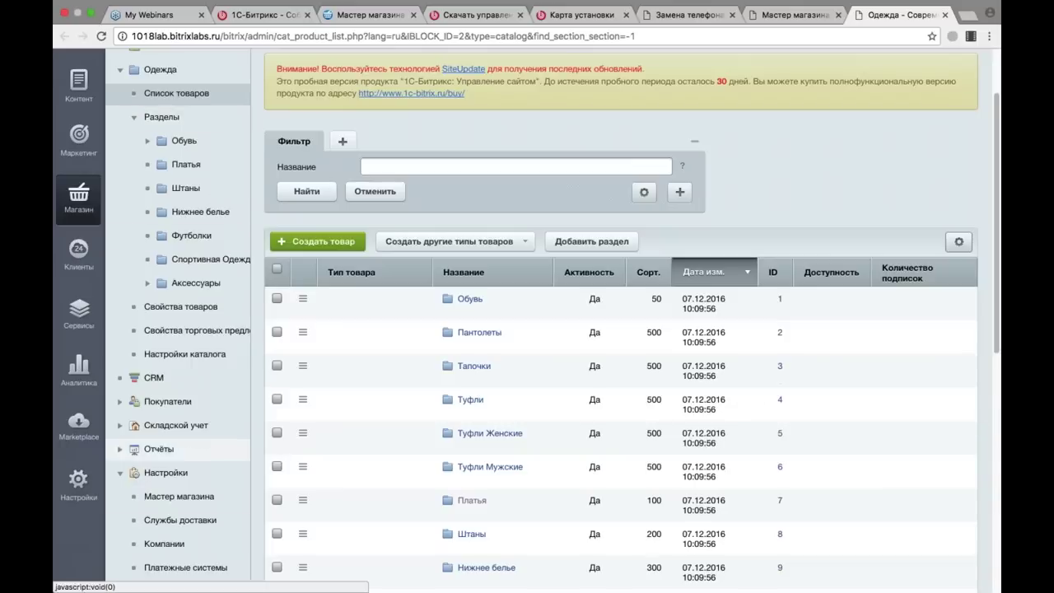
click(119, 425)
click(165, 449)
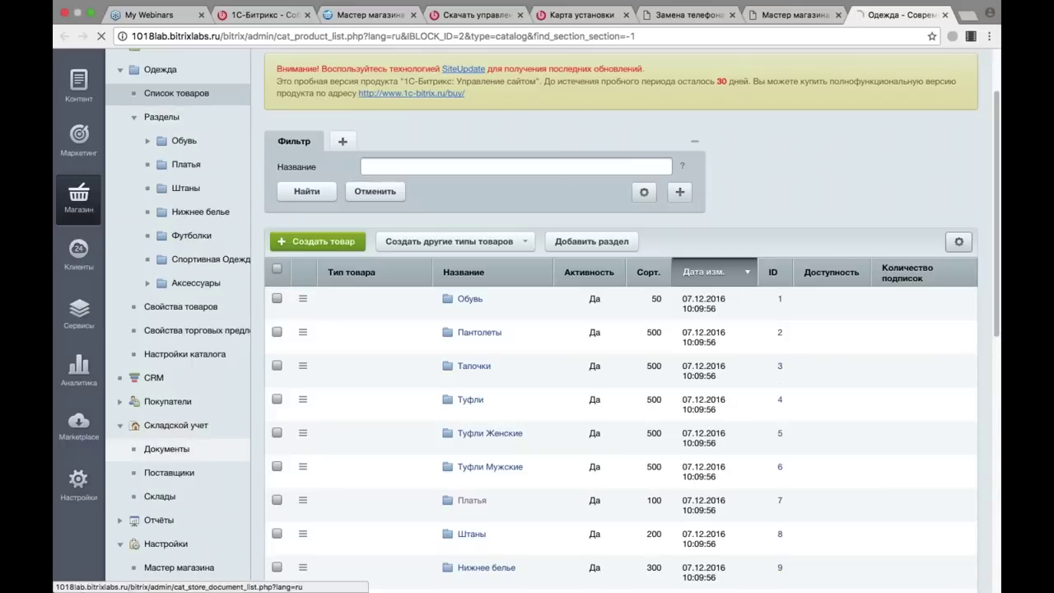
click(363, 331)
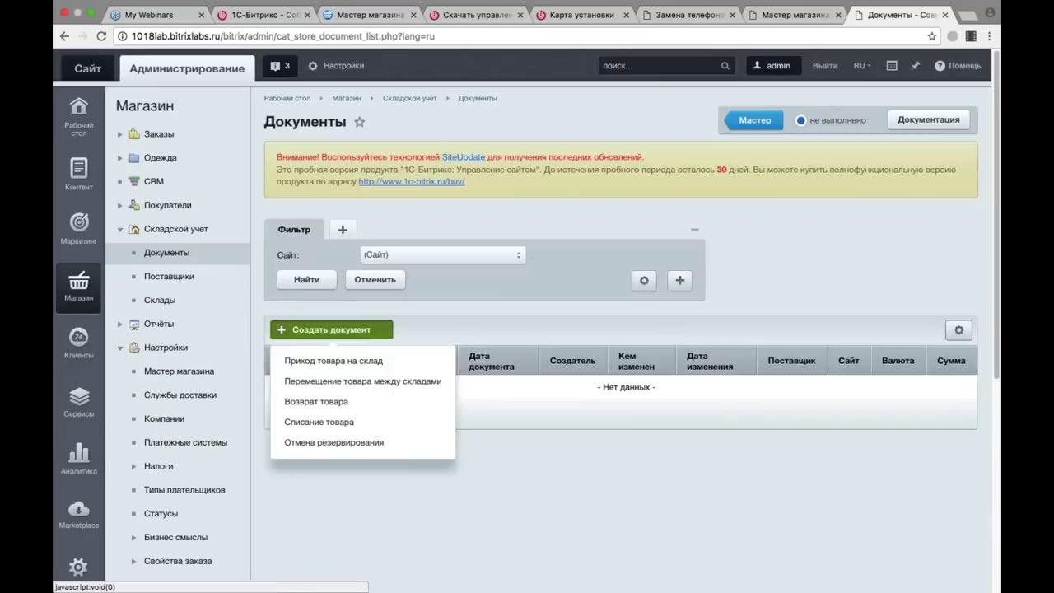
click(349, 365)
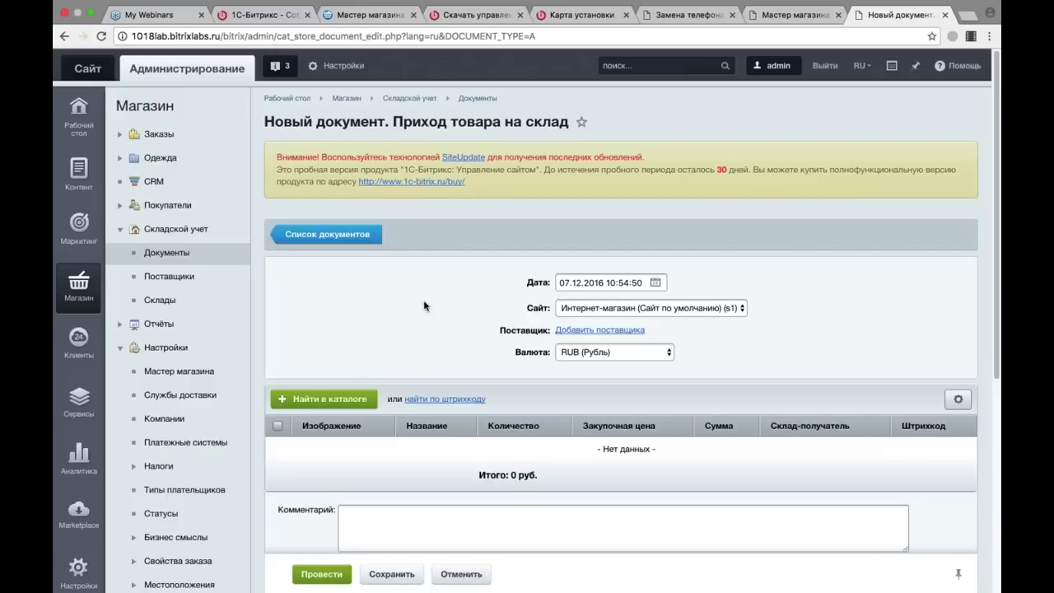
- Bring up the Одежда catalog picker with Найти в каталоге
scroll(349, 367, down, 2)
click(306, 333)
scroll(759, 286, down, 5)
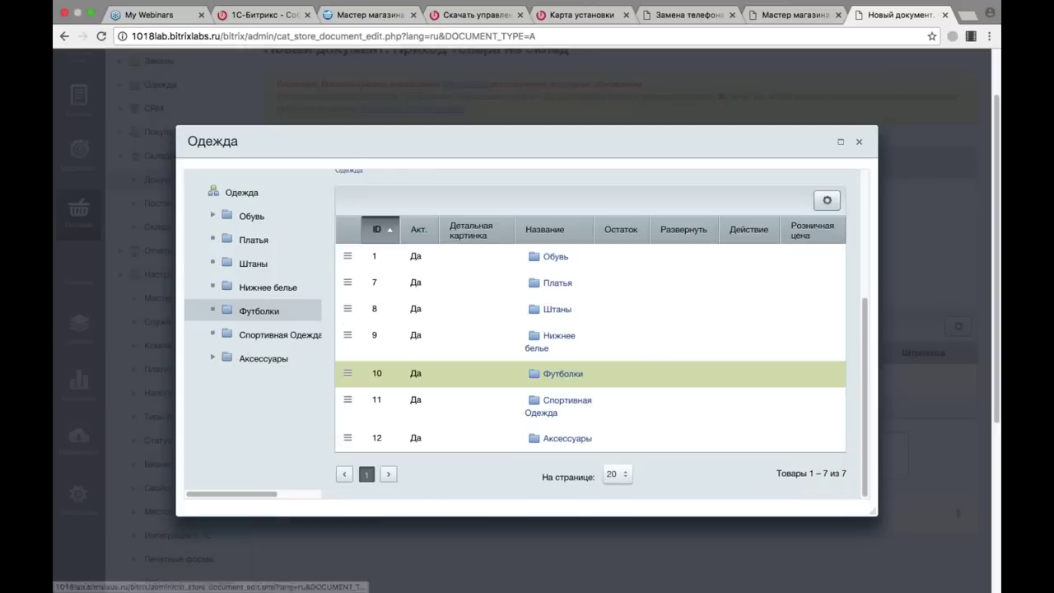
- Add the brown size M Майка variant from Футболки to the receipt
click(270, 314)
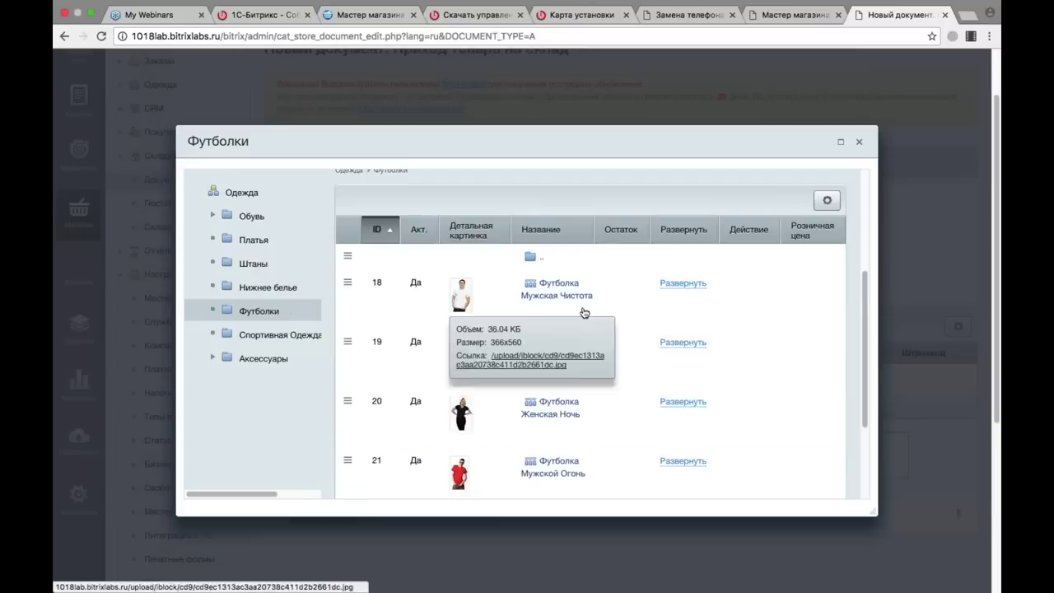
scroll(665, 329, down, 5)
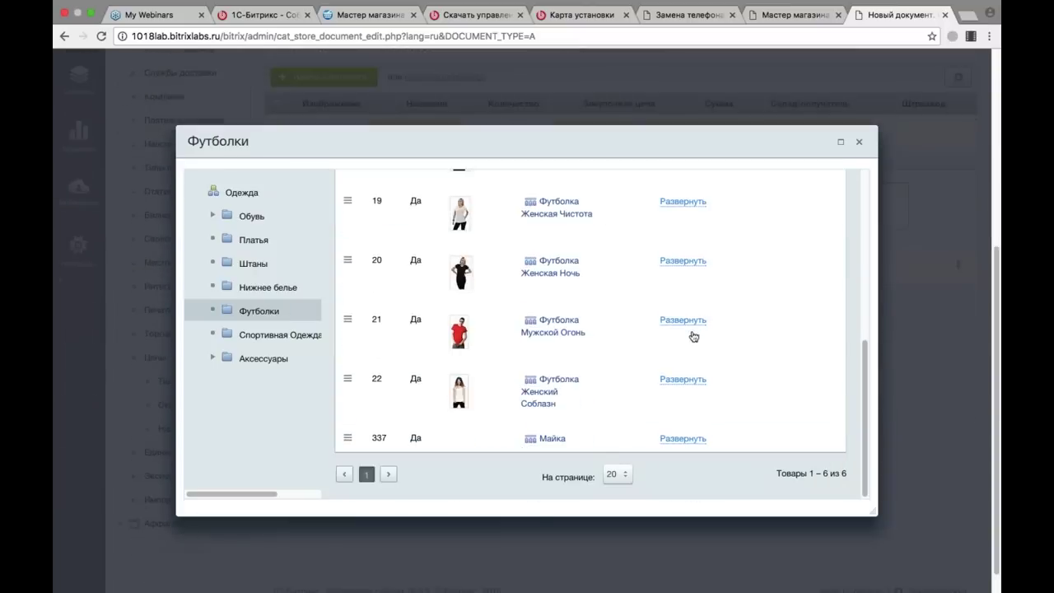
scroll(699, 332, up, 10)
scroll(820, 281, down, 5)
scroll(820, 281, down, 3)
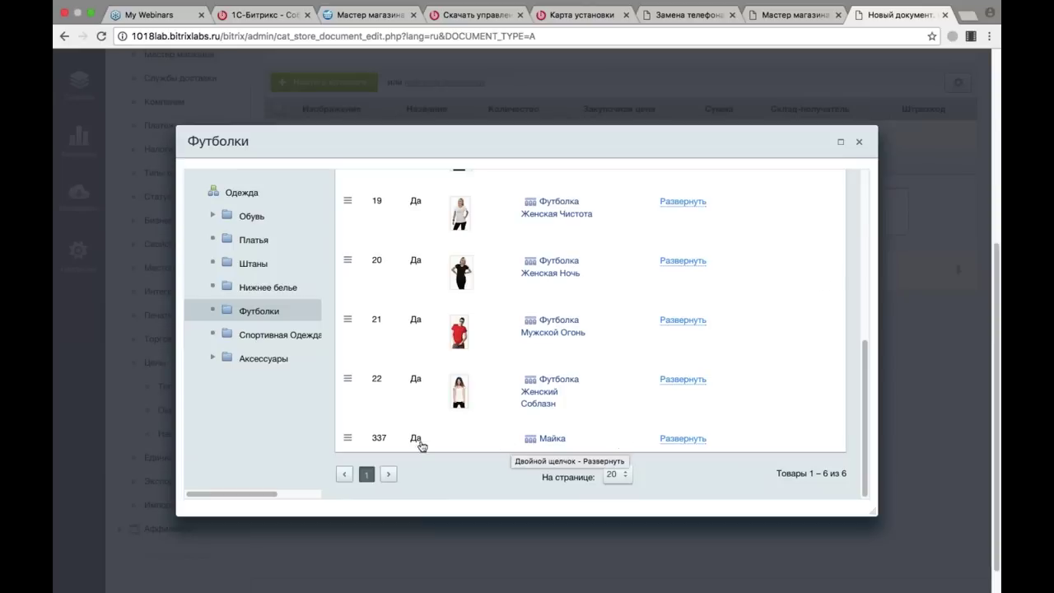
double_click(829, 445)
scroll(774, 363, down, 3)
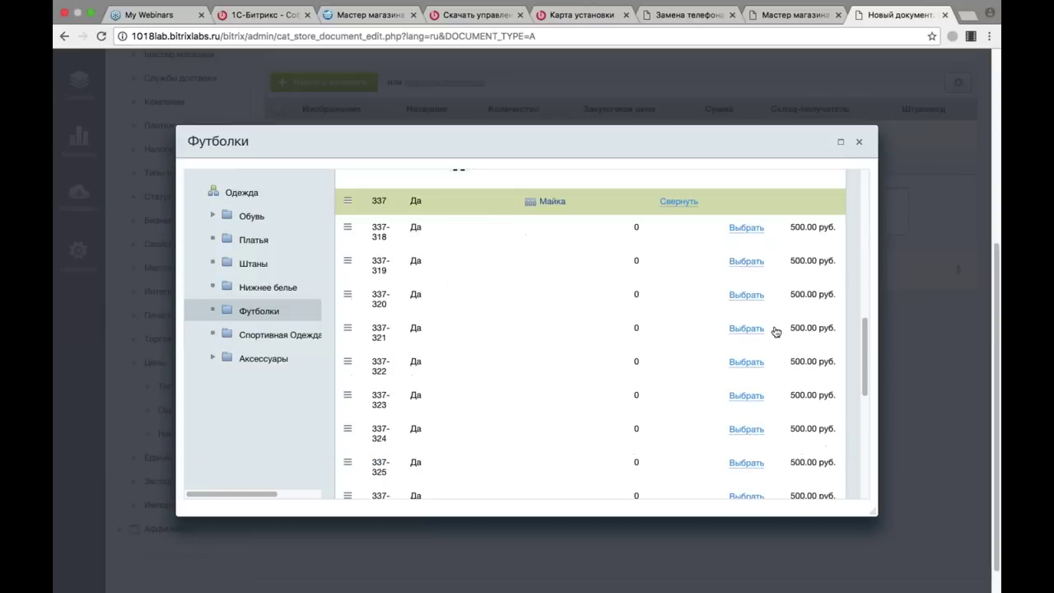
click(747, 229)
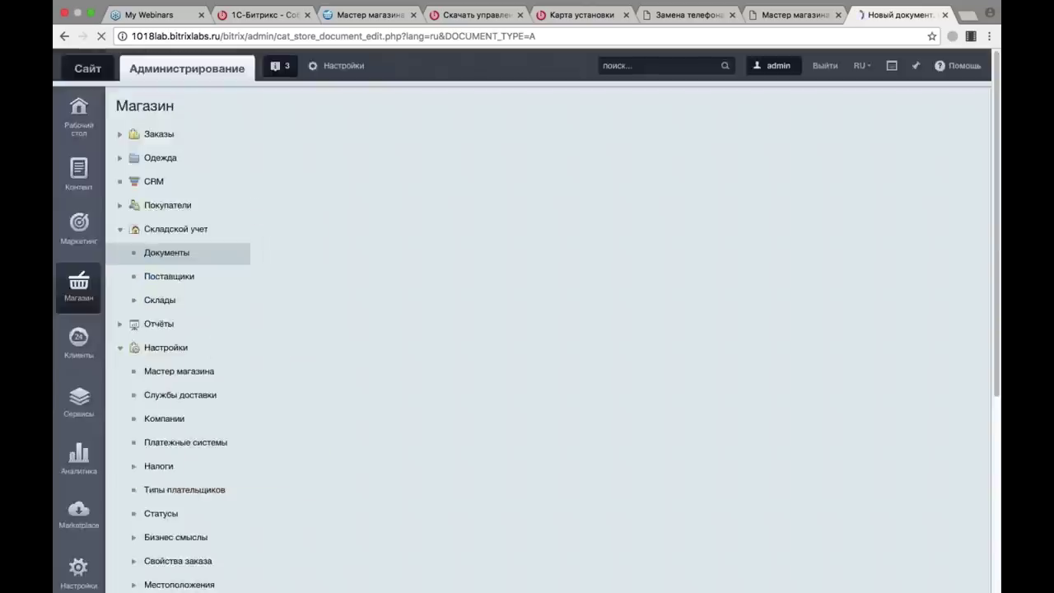
- Add the pink size XS Майка variant and close the catalog picker
scroll(746, 266, down, 5)
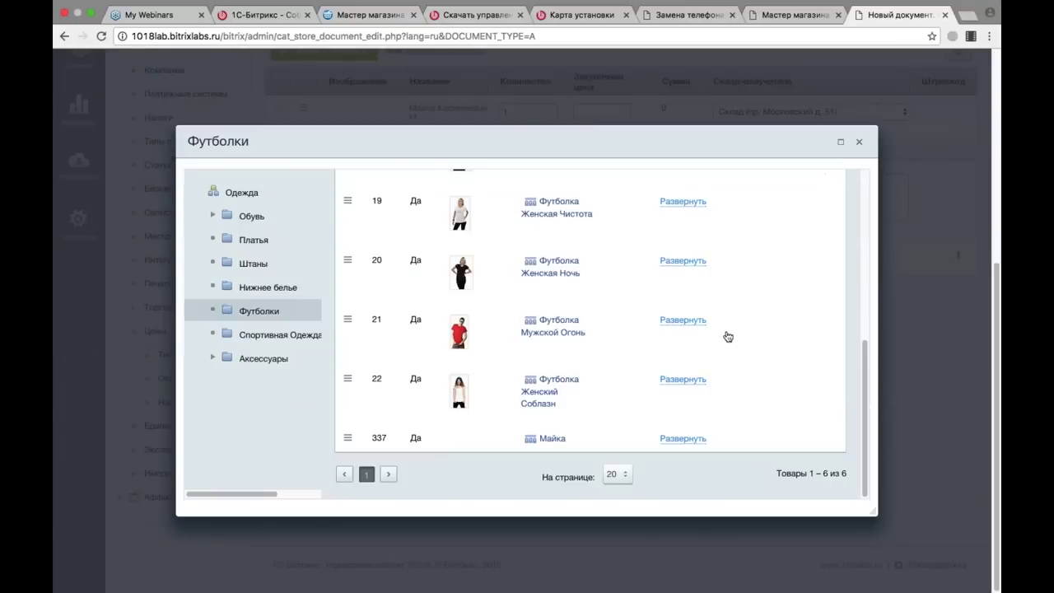
click(695, 438)
scroll(737, 354, down, 10)
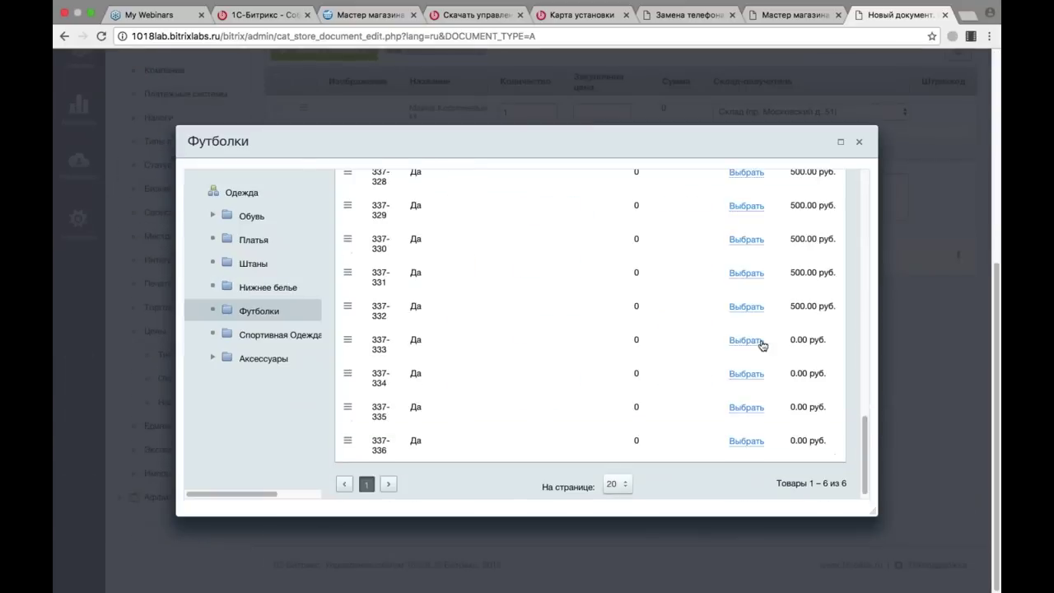
click(747, 340)
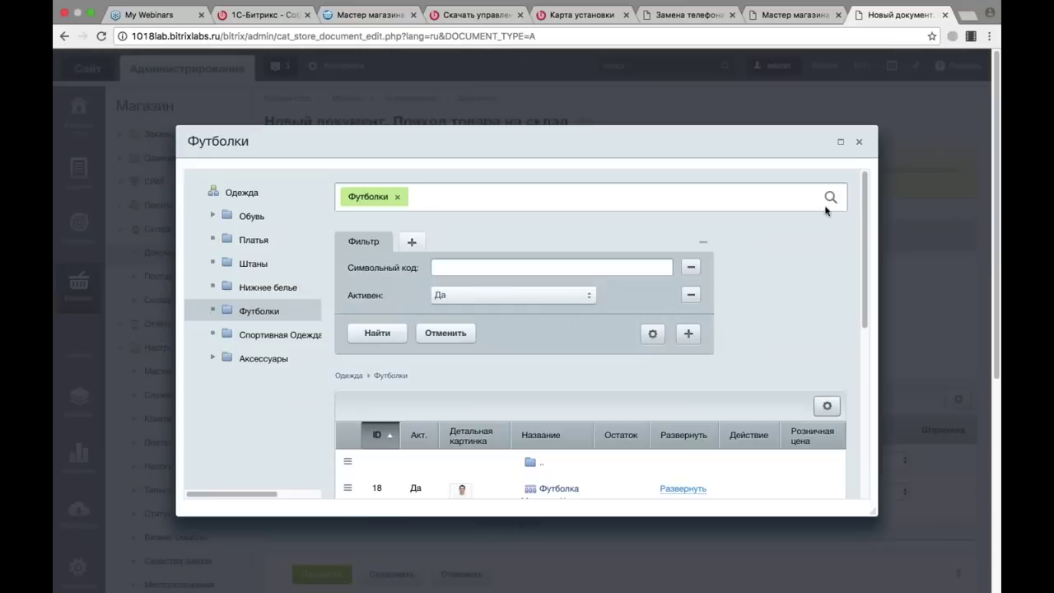
click(859, 141)
scroll(526, 319, down, 3)
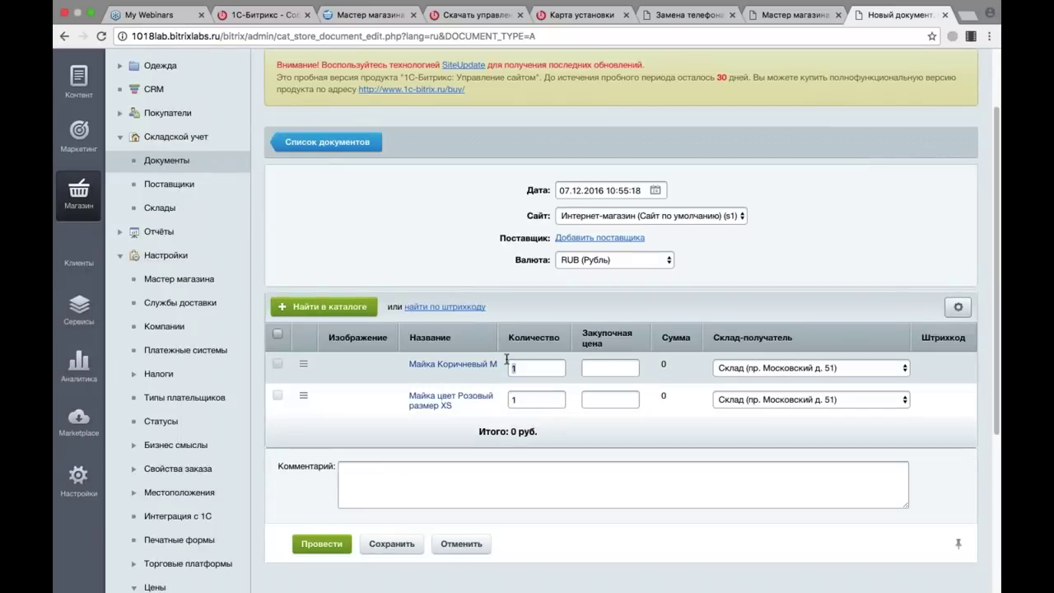
- Enter 30 at purchase price 50 for brown M and 10 at 100 for pink XS
text(30)
click(601, 367)
text(50)
key(Tab)
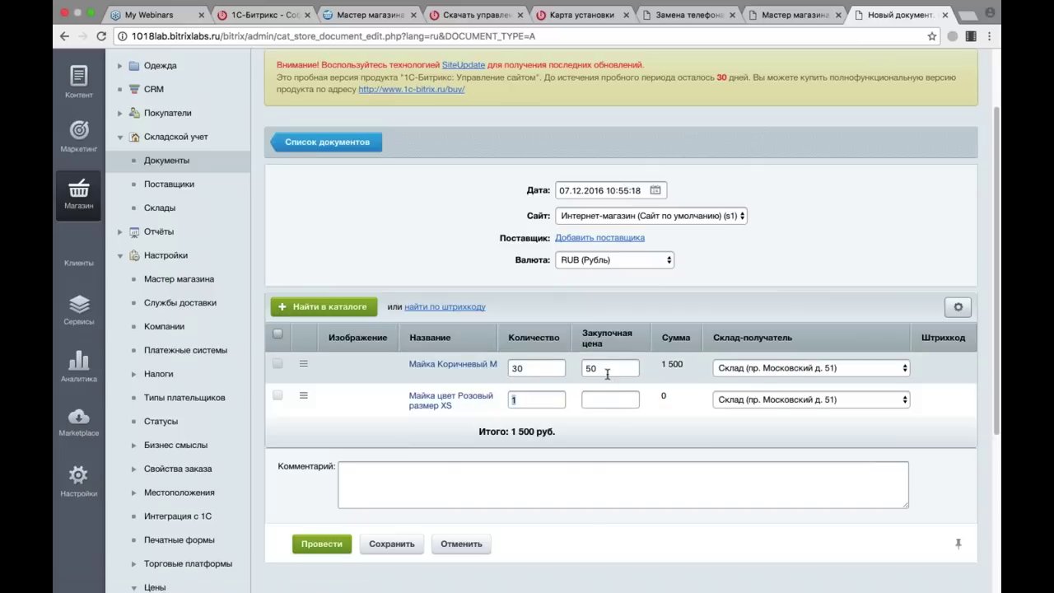
text(10)
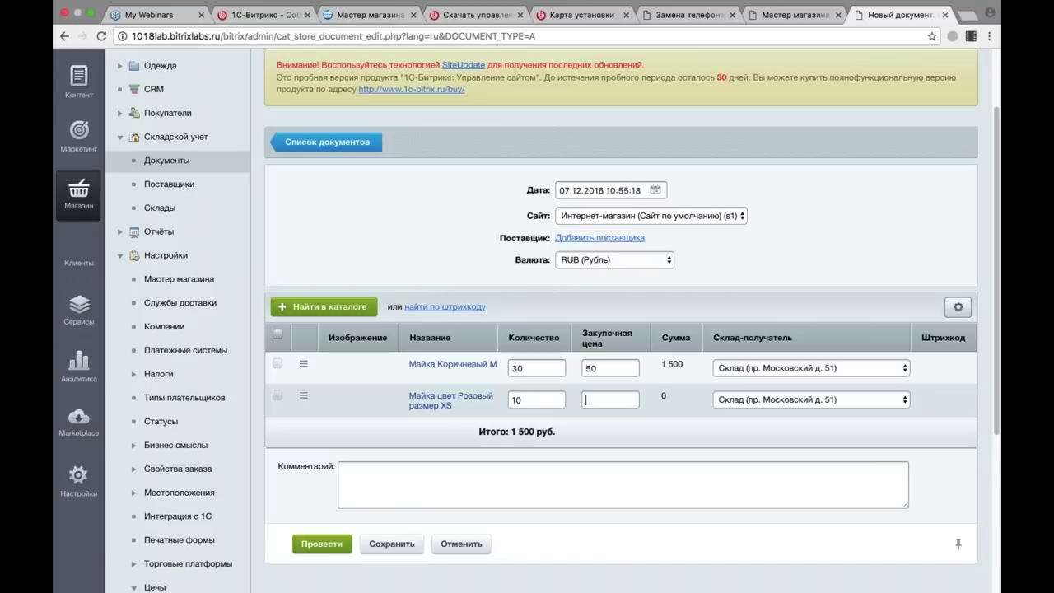
text(100)
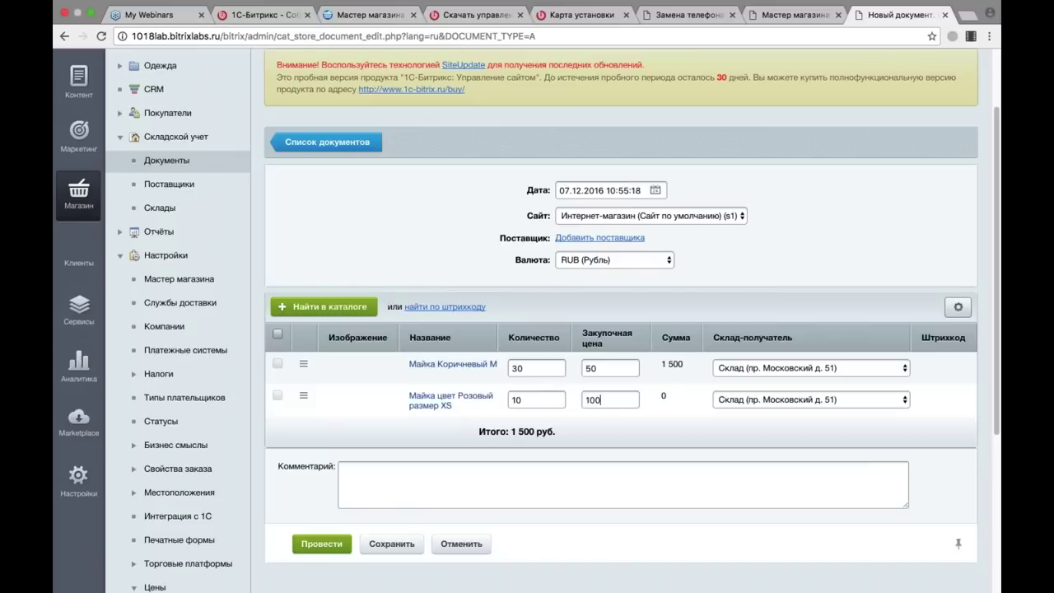
click(590, 368)
- Add a Физическое лицо supplier with the person's full name in Ф.И.О. and save it
click(614, 240)
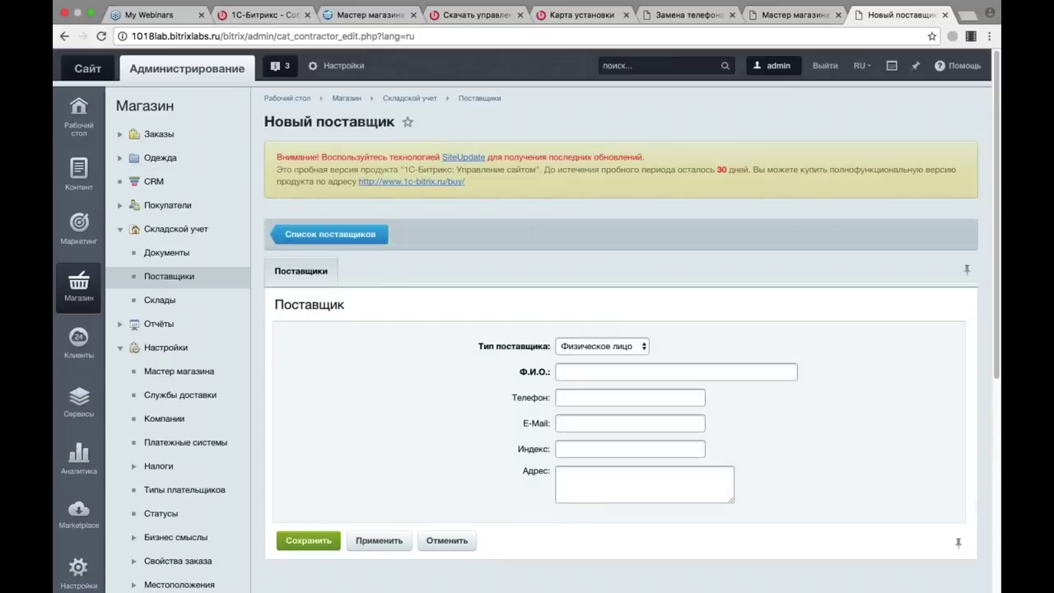
text(Иванов Иван Иванович)
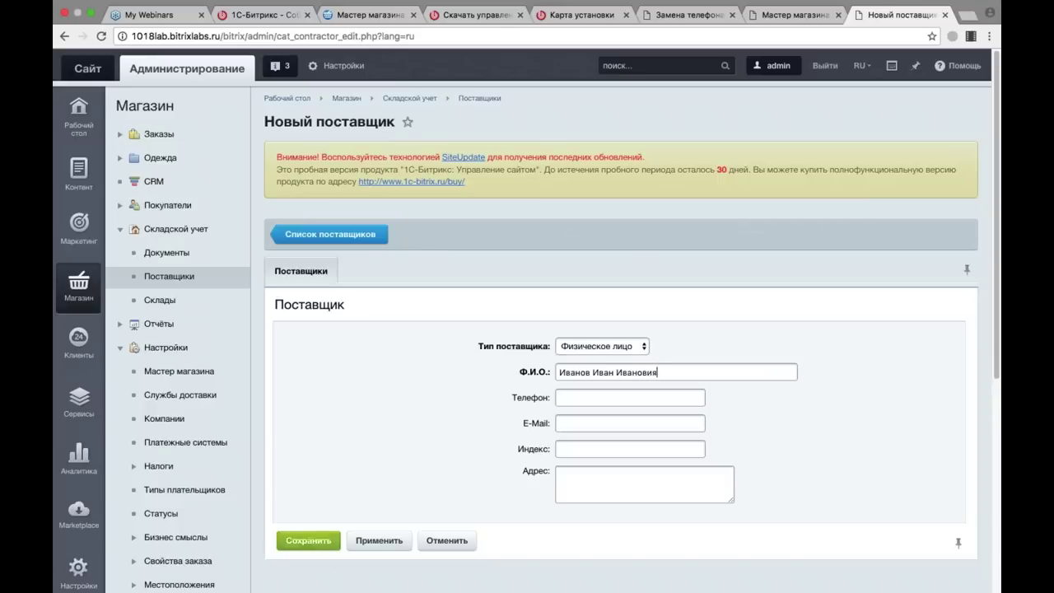
click(313, 540)
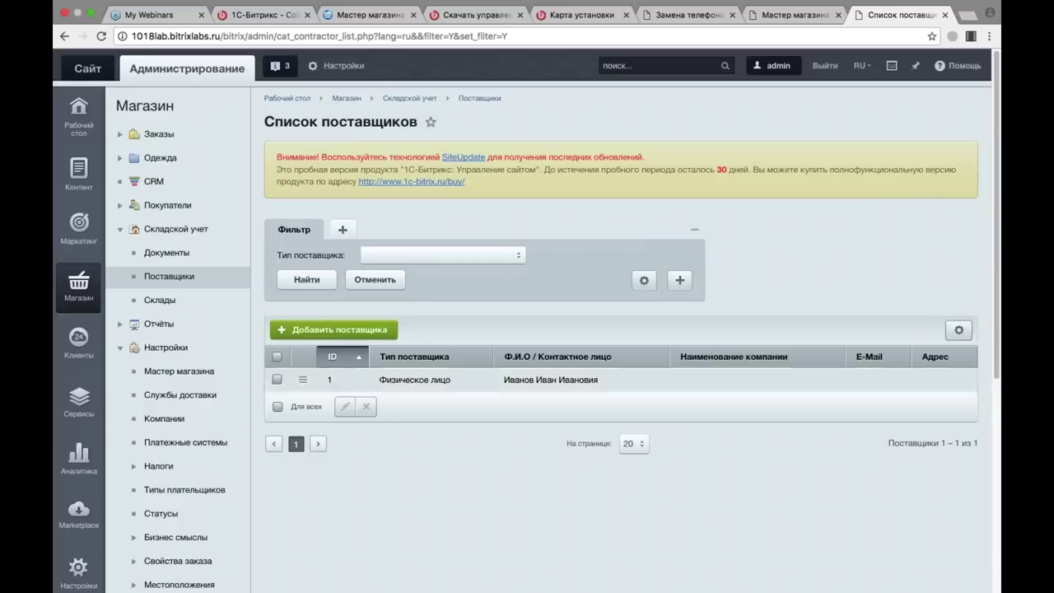
double_click(519, 380)
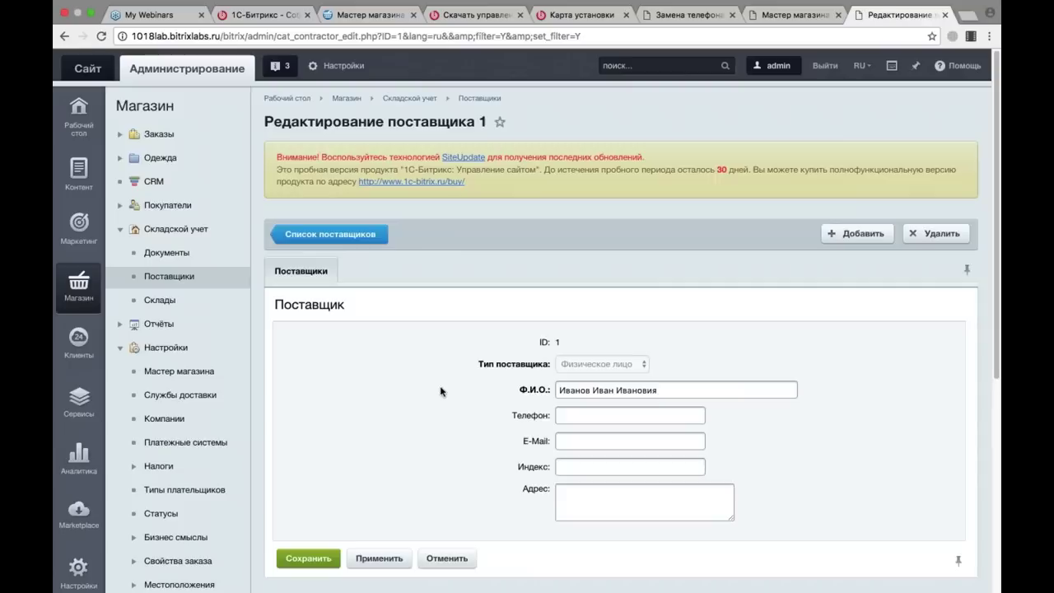
- Start a new goods receipt and add the brown XXL Майка variant 337-321 from the picker
click(173, 255)
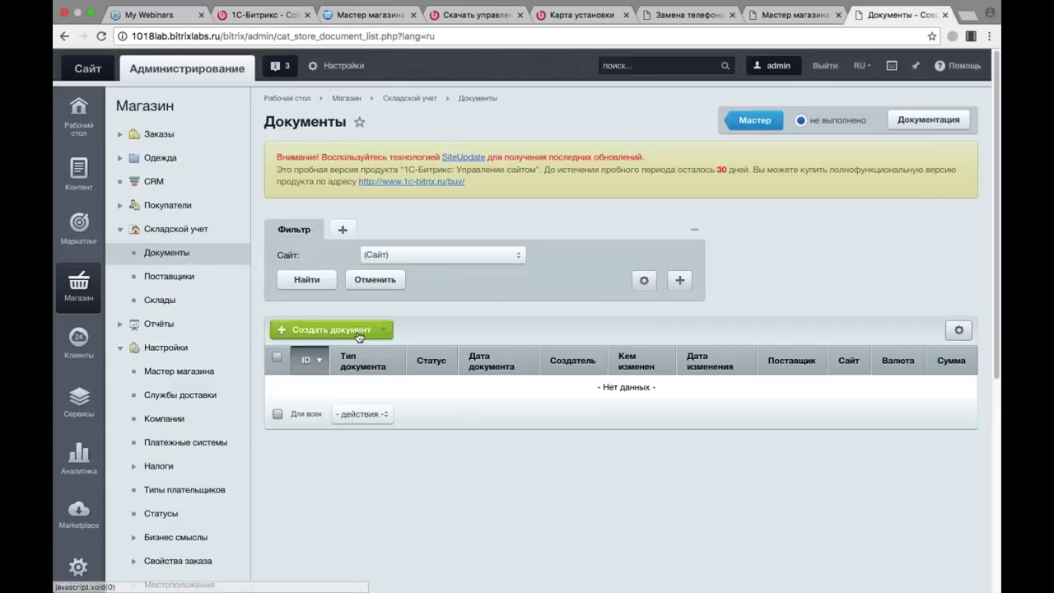
click(359, 337)
click(352, 360)
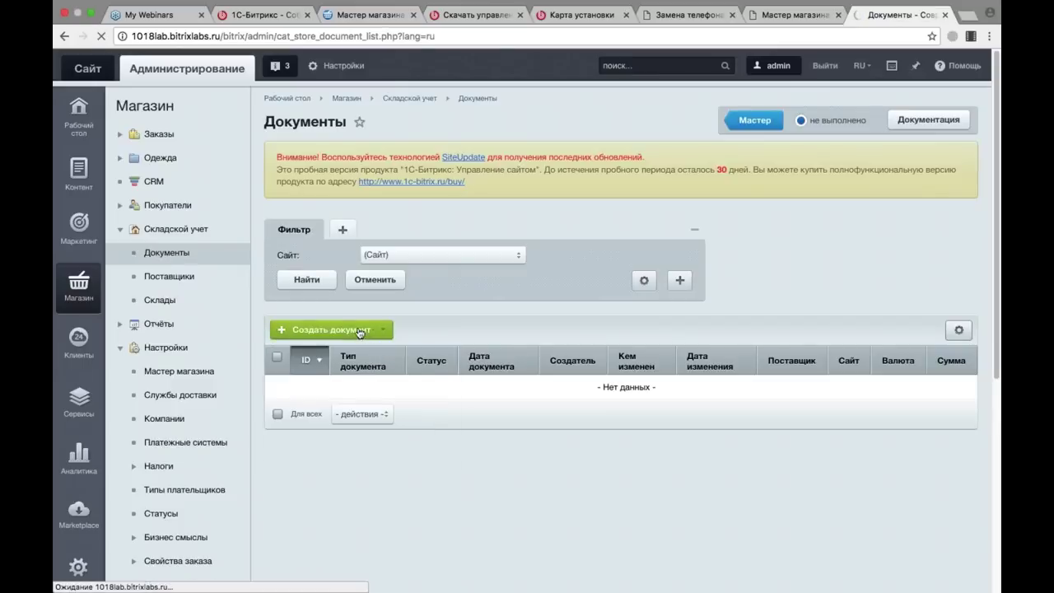
click(357, 333)
scroll(363, 338, down, 3)
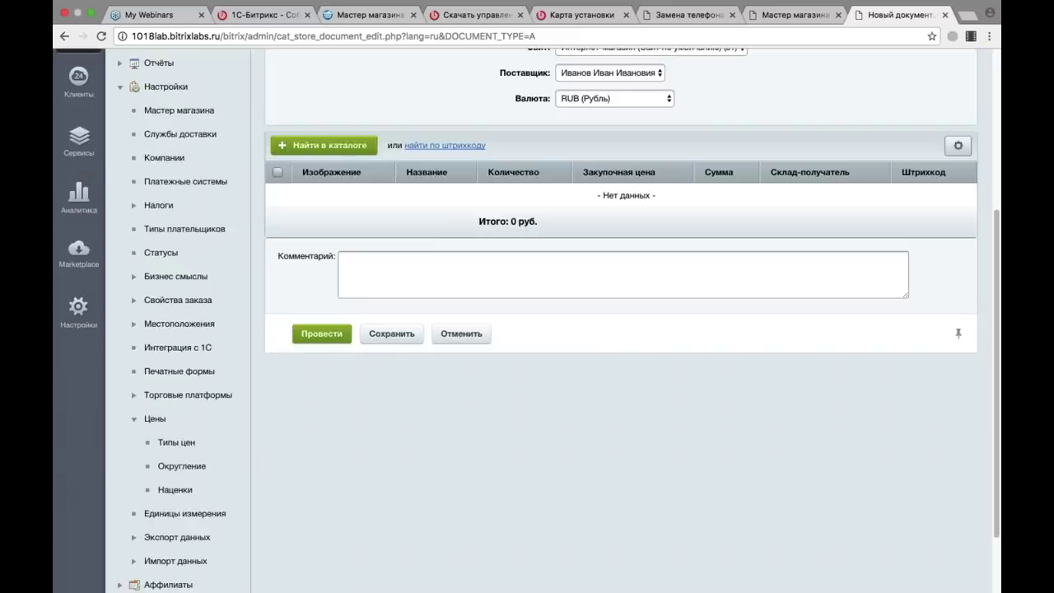
click(324, 145)
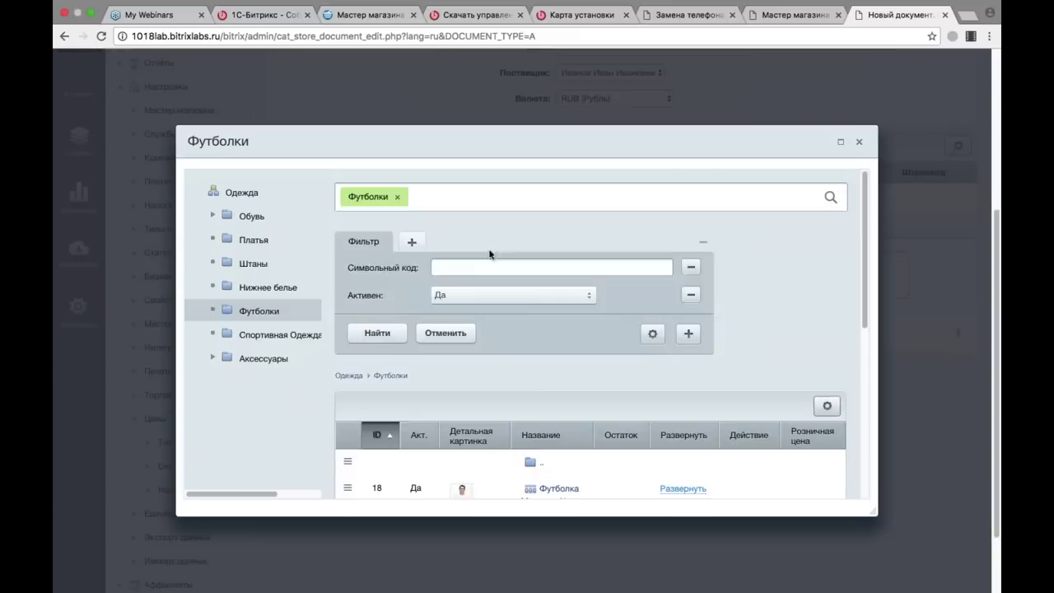
scroll(743, 278, down, 10)
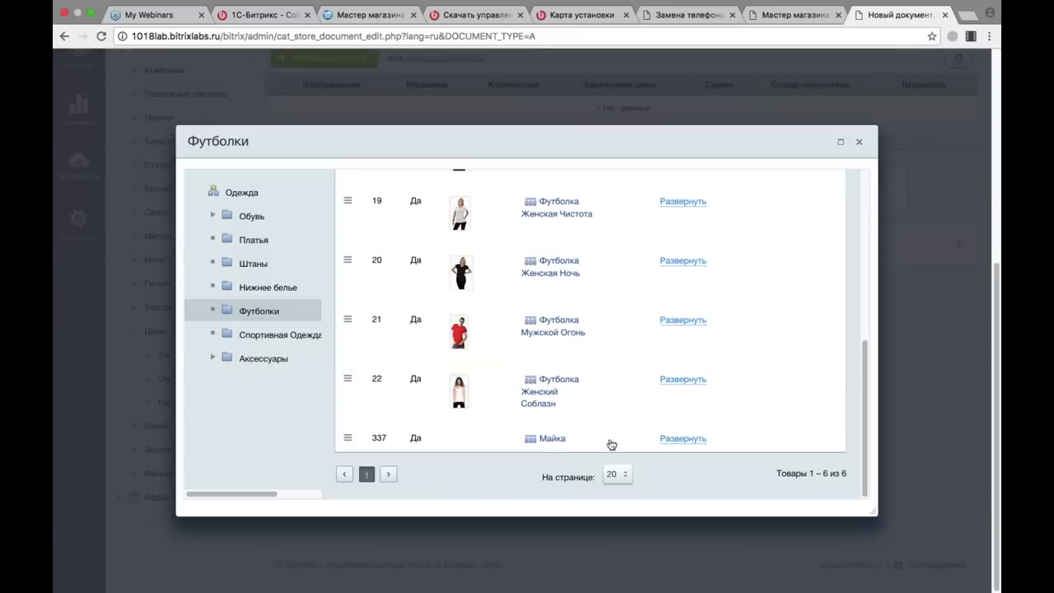
click(703, 440)
scroll(693, 336, down, 3)
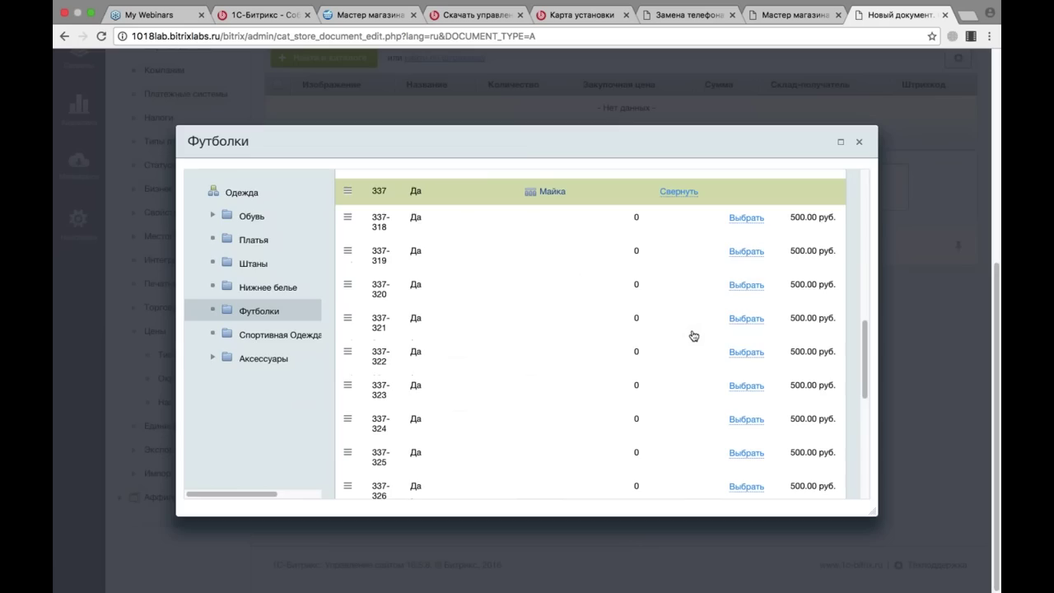
click(747, 319)
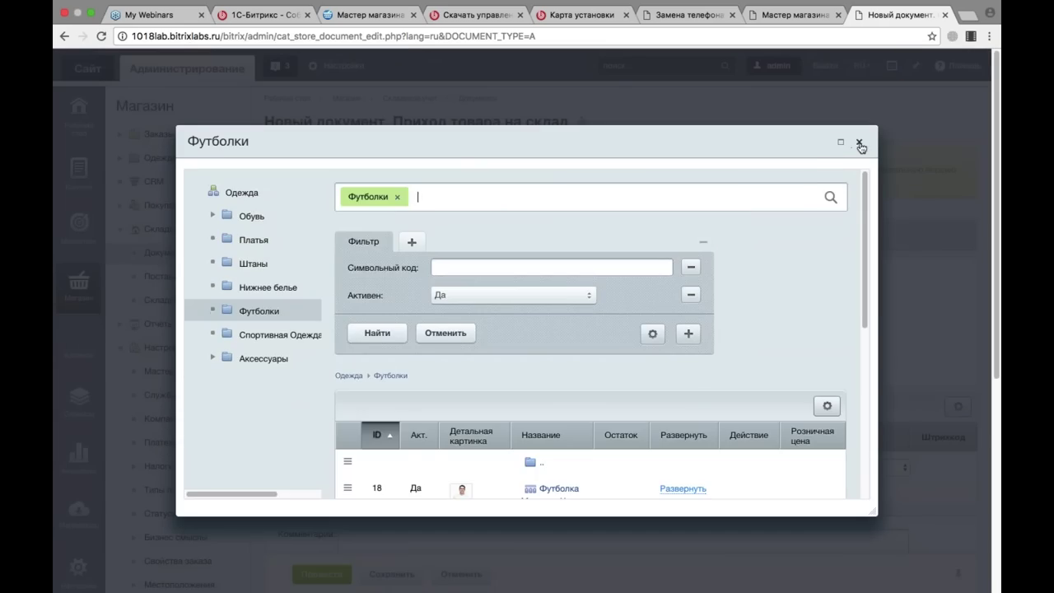
click(856, 144)
- Set quantity 80 and purchase price 250, then post the receipt for 20 000
scroll(423, 368, down, 4)
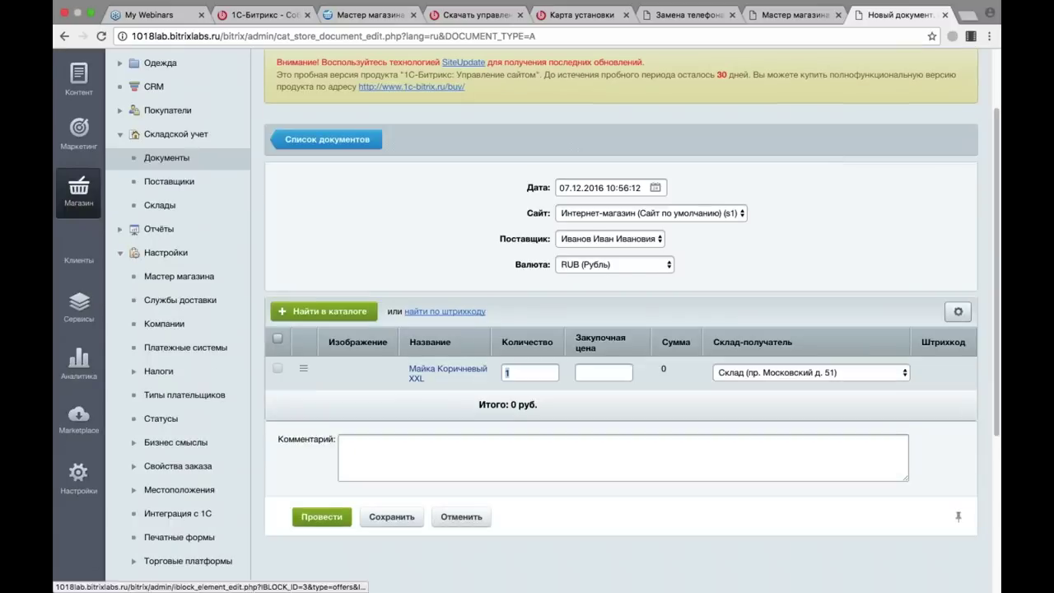
text(80)
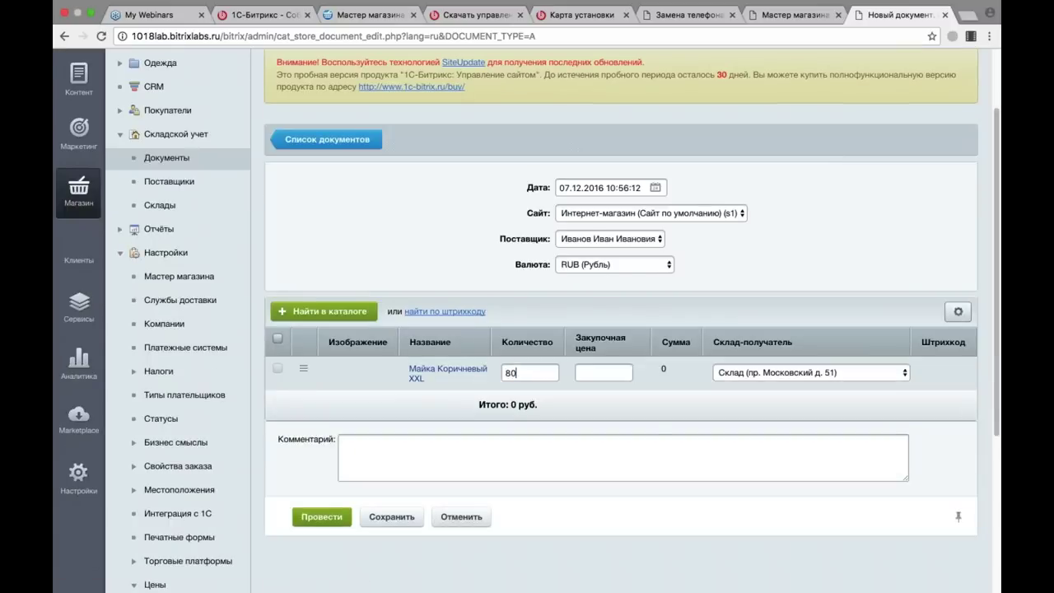
click(612, 369)
text(250)
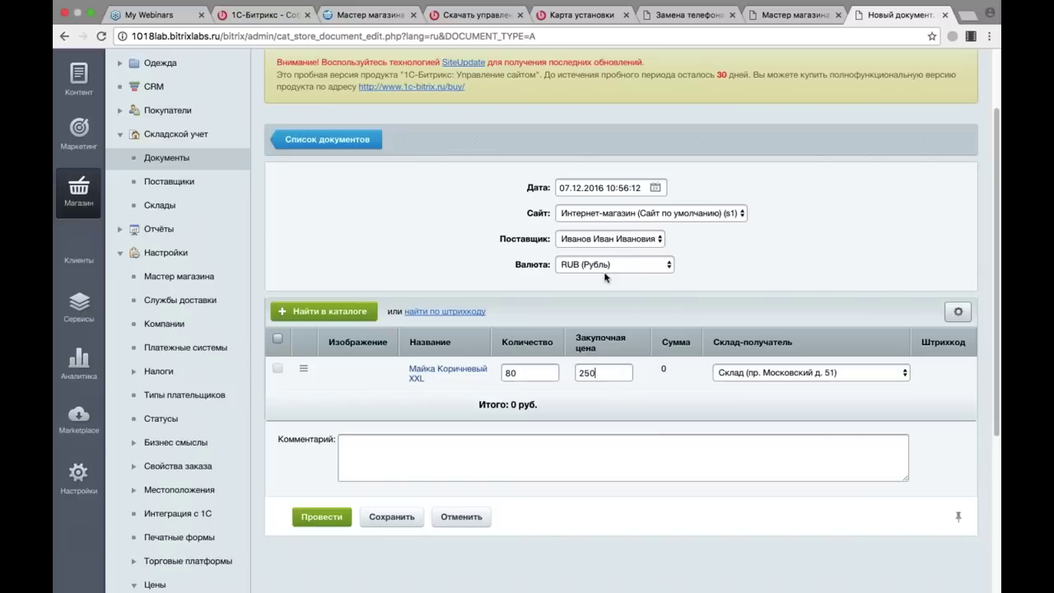
click(336, 521)
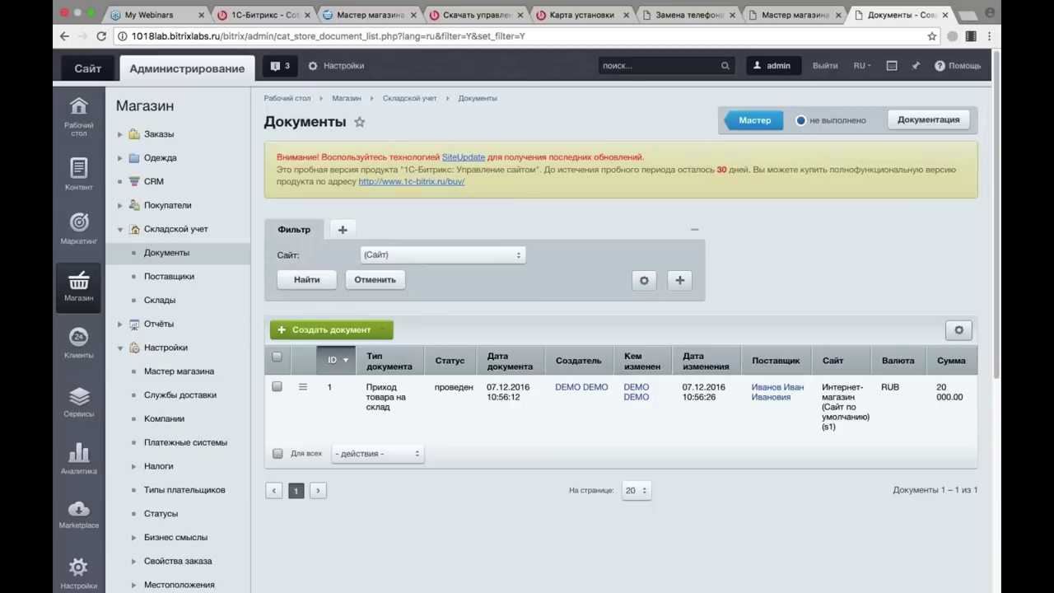
- View the Майка product page on the storefront in a new tab
right_click(125, 74)
click(125, 74)
click(904, 15)
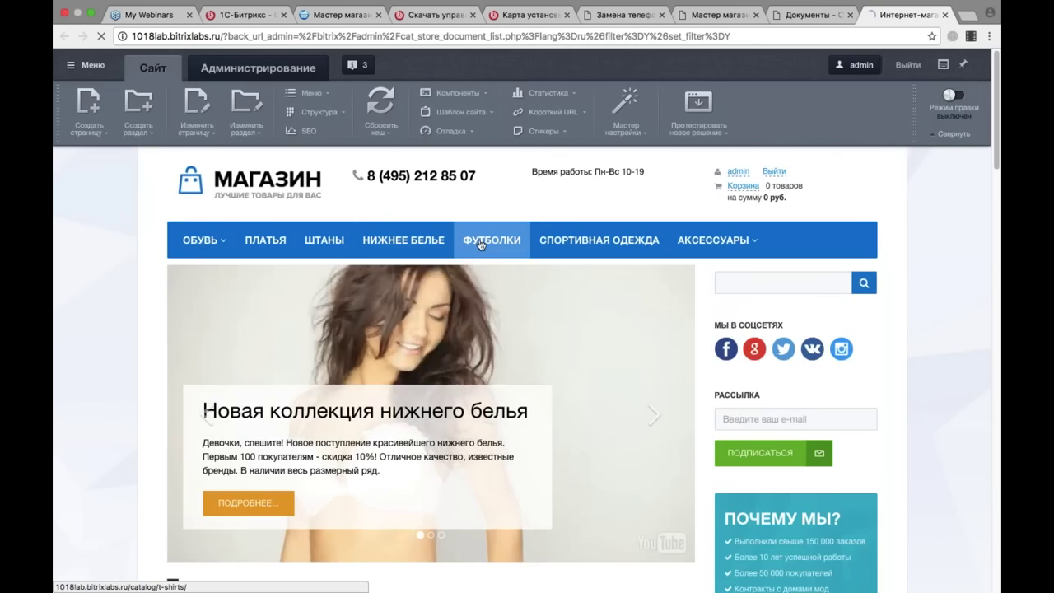
click(482, 242)
scroll(626, 264, down, 8)
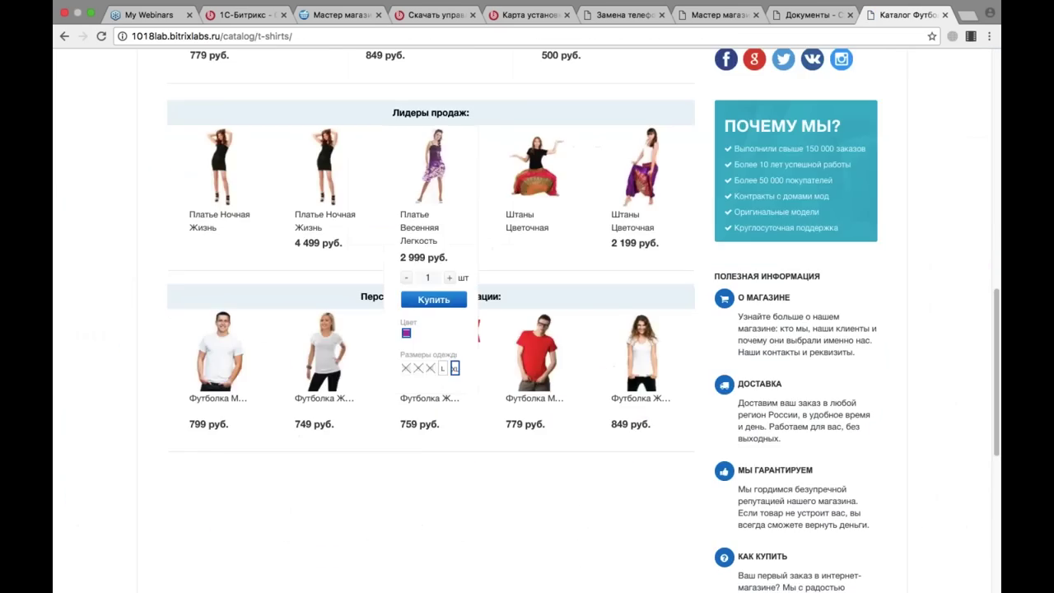
scroll(628, 266, up, 2)
click(627, 266)
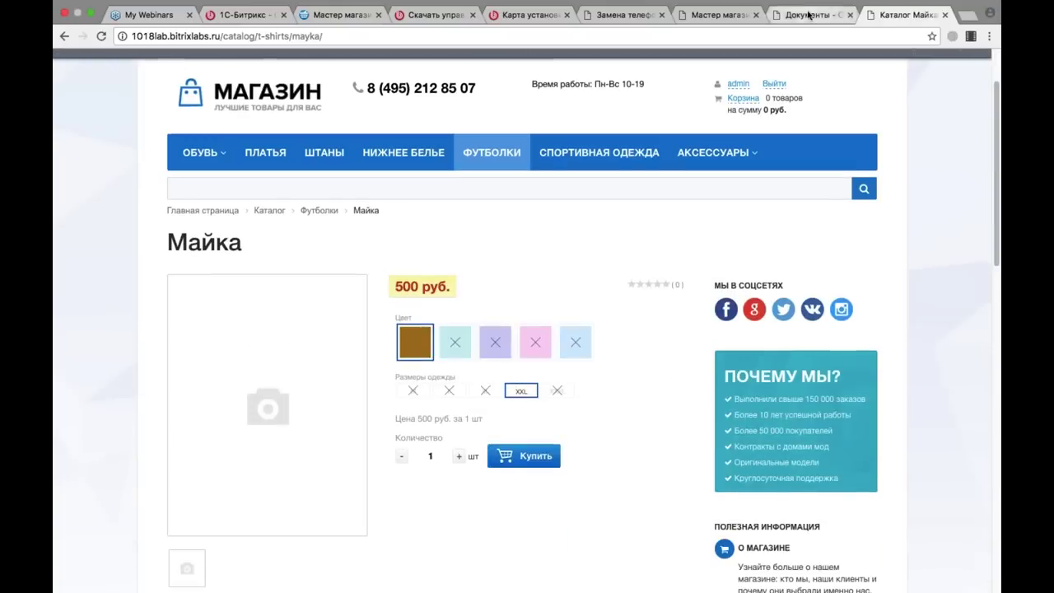
- Mark the stock accounting wizard task as done
click(811, 15)
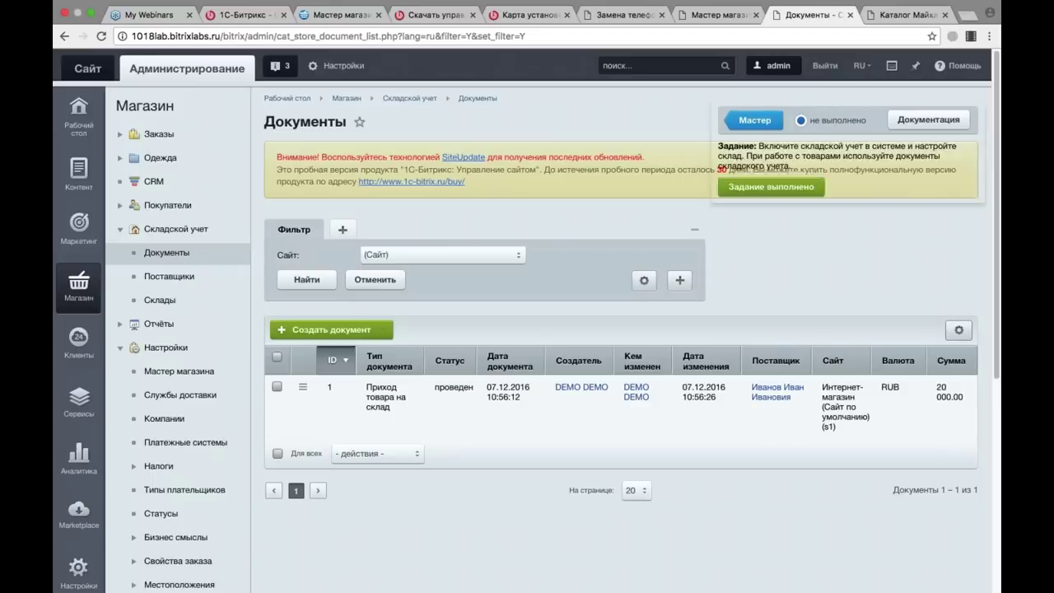
click(774, 187)
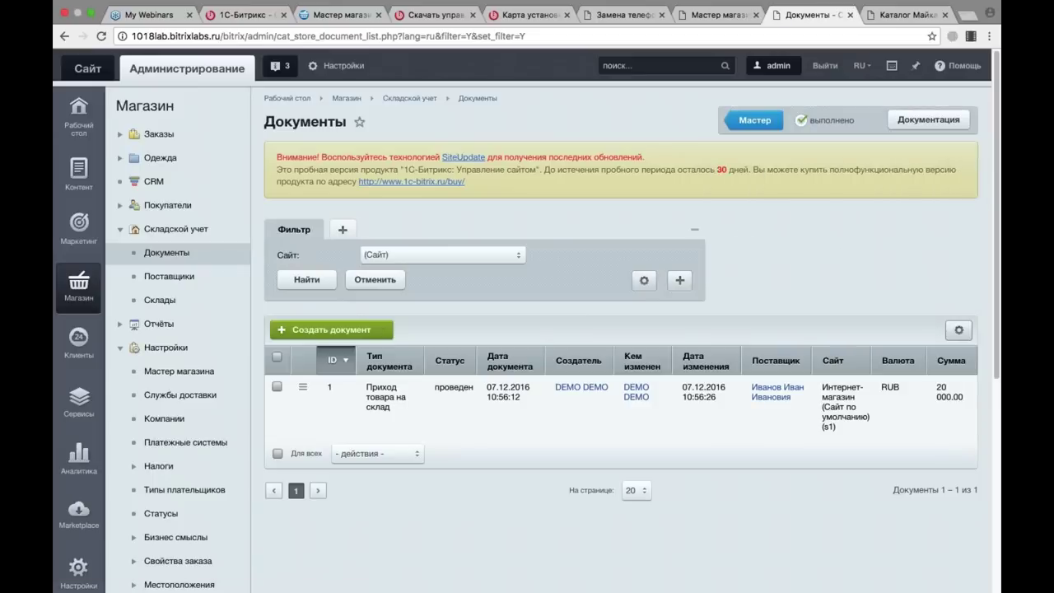
click(754, 120)
scroll(753, 247, down, 2)
scroll(625, 329, down, 4)
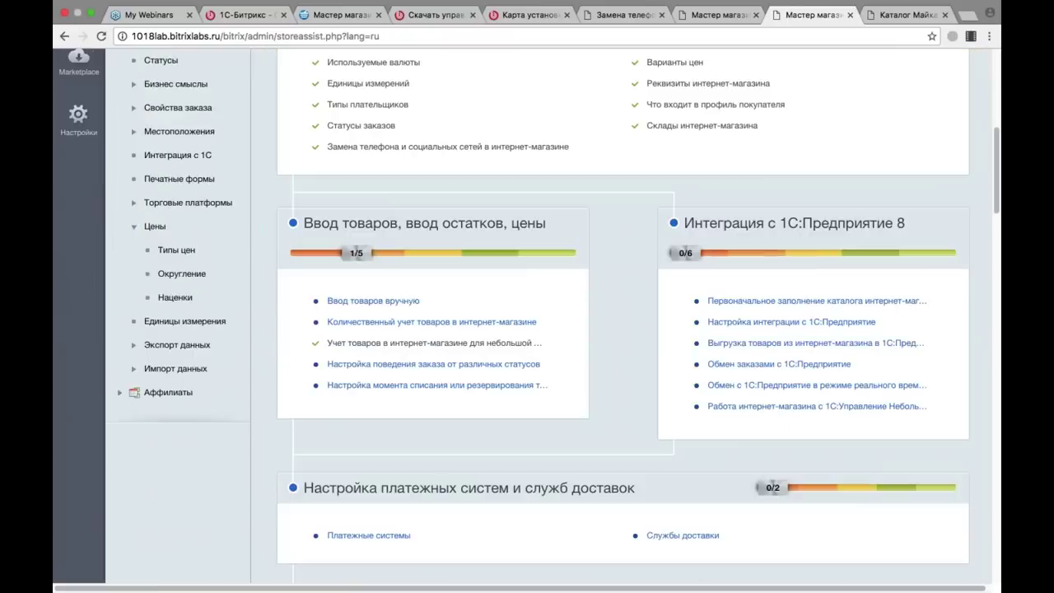
- Mark 'Ввод товаров вручную' done, bringing the wizard to 39% overall
click(379, 301)
click(756, 189)
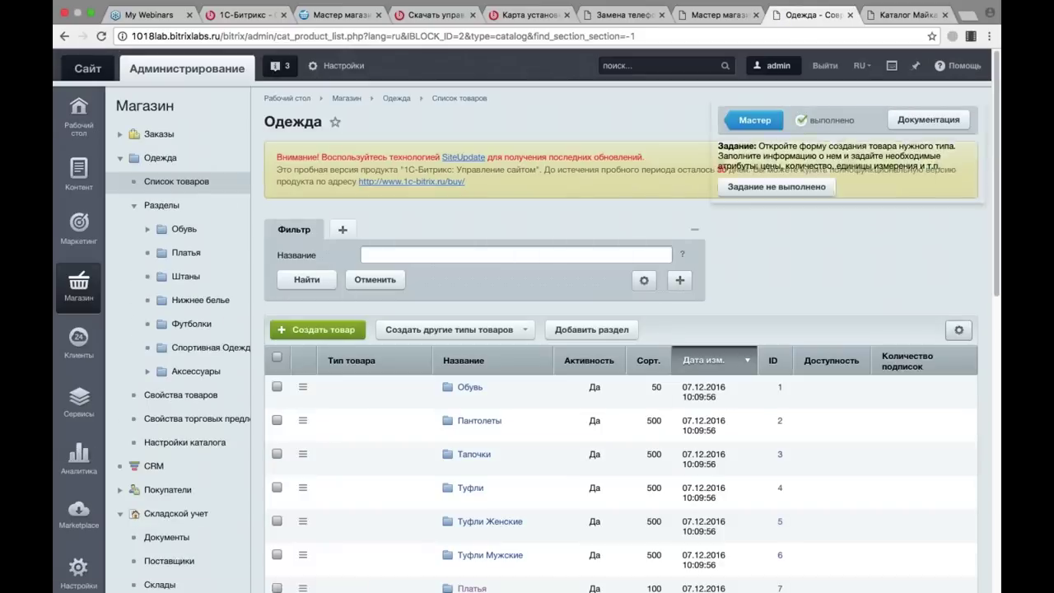
click(754, 122)
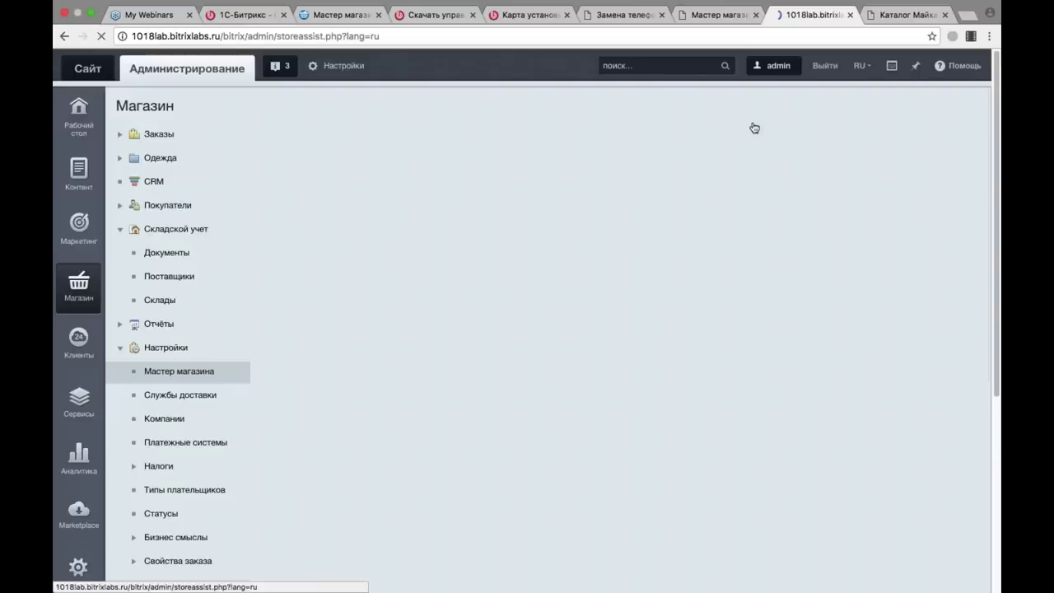
scroll(753, 247, down, 5)
scroll(447, 299, down, 2)
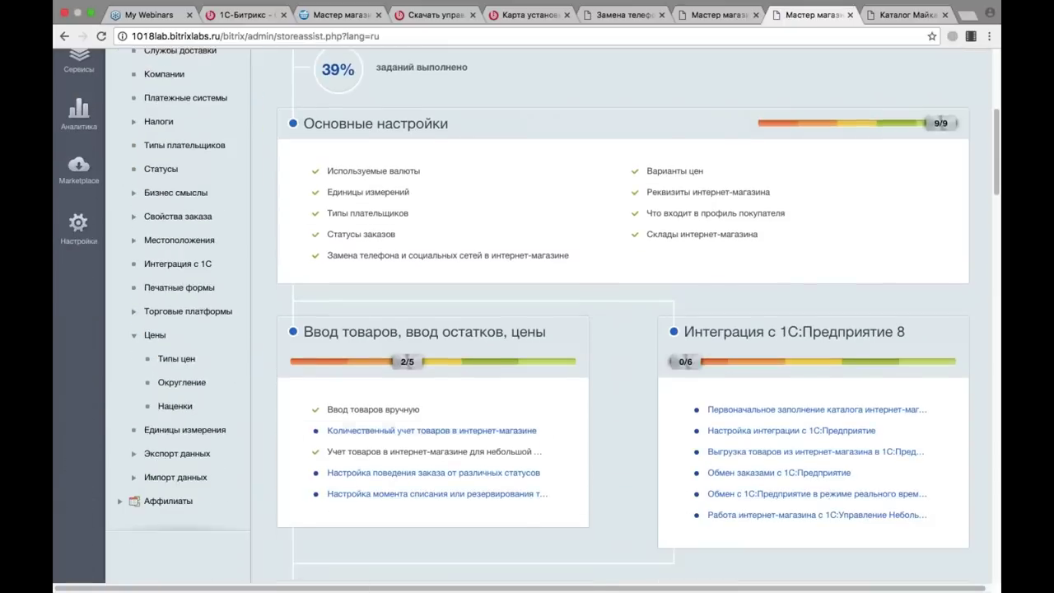
- Allow buying out-of-stock goods in the default product parameters and save
click(375, 431)
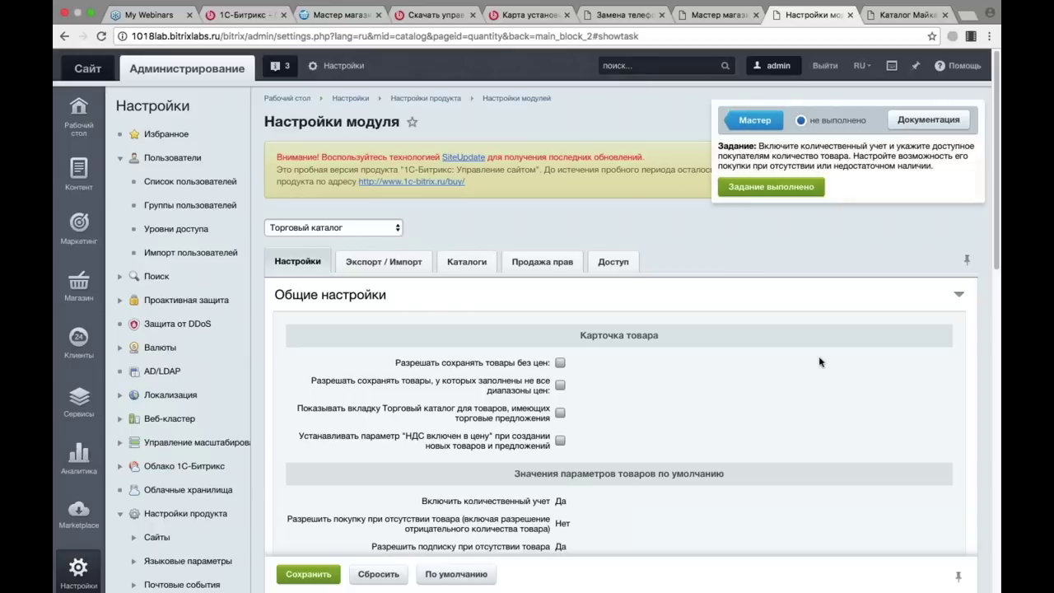
scroll(832, 366, down, 5)
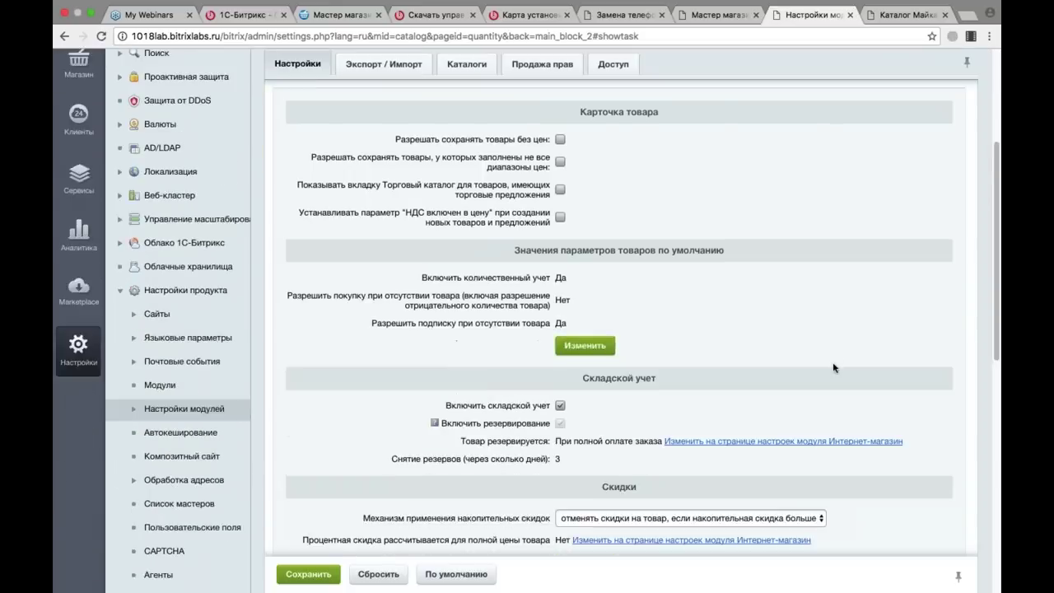
scroll(833, 367, down, 2)
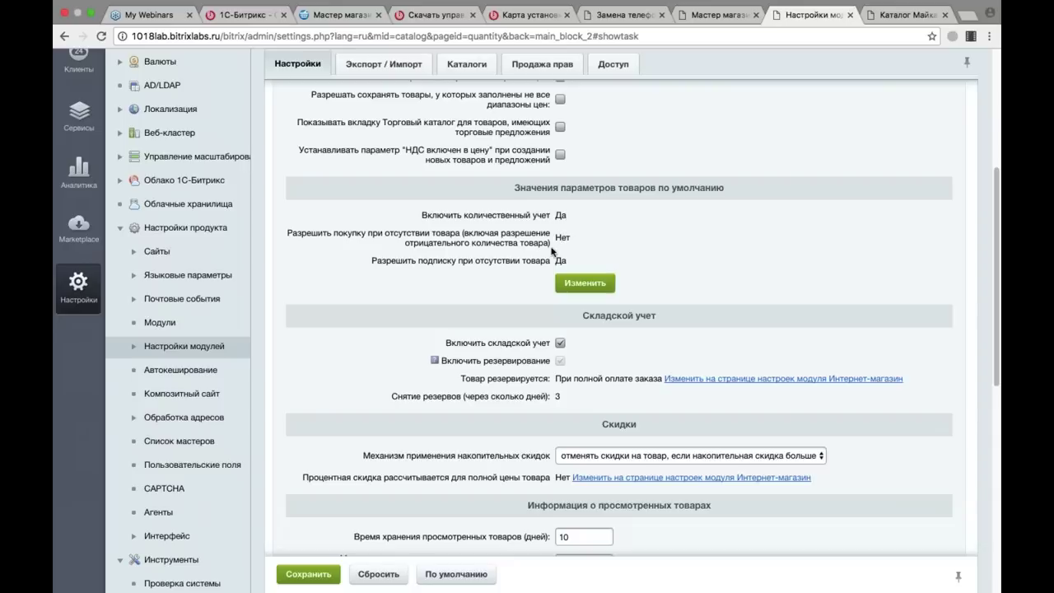
click(585, 283)
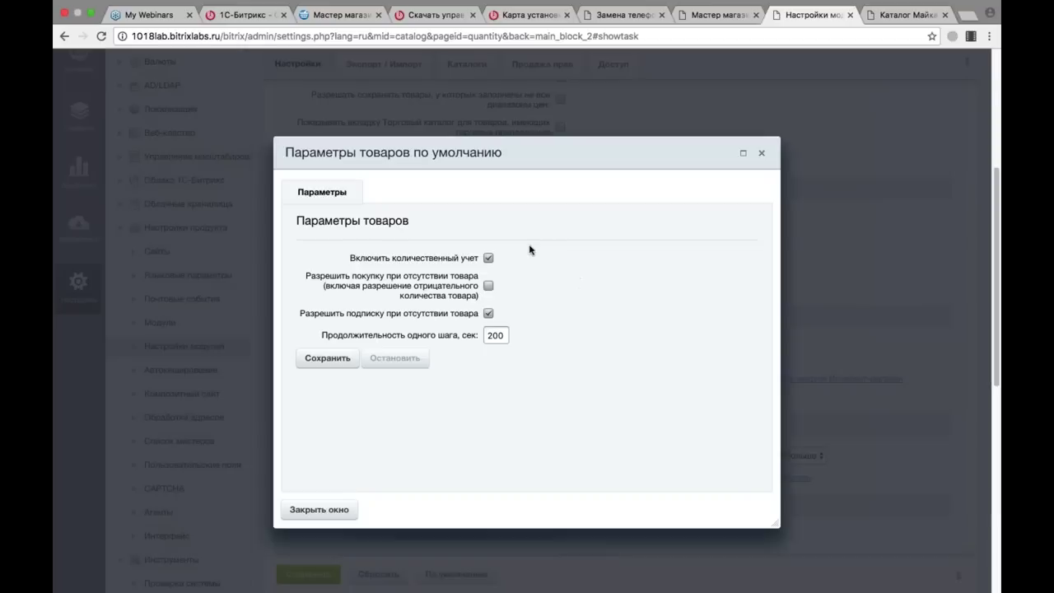
click(488, 286)
click(333, 359)
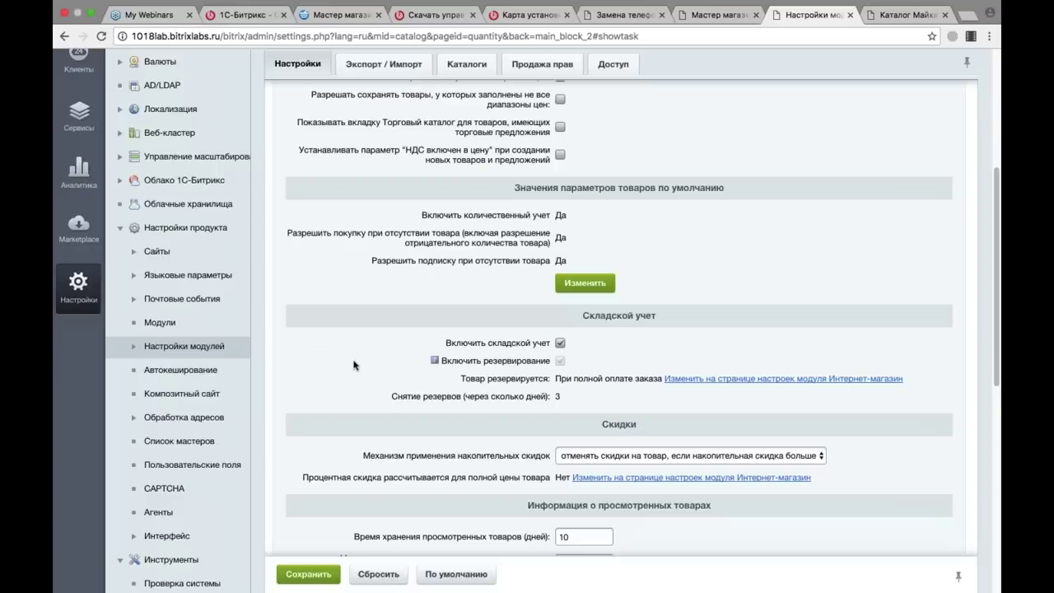
- Check the Майка storefront page, then disallow out-of-stock purchases again and save
click(906, 15)
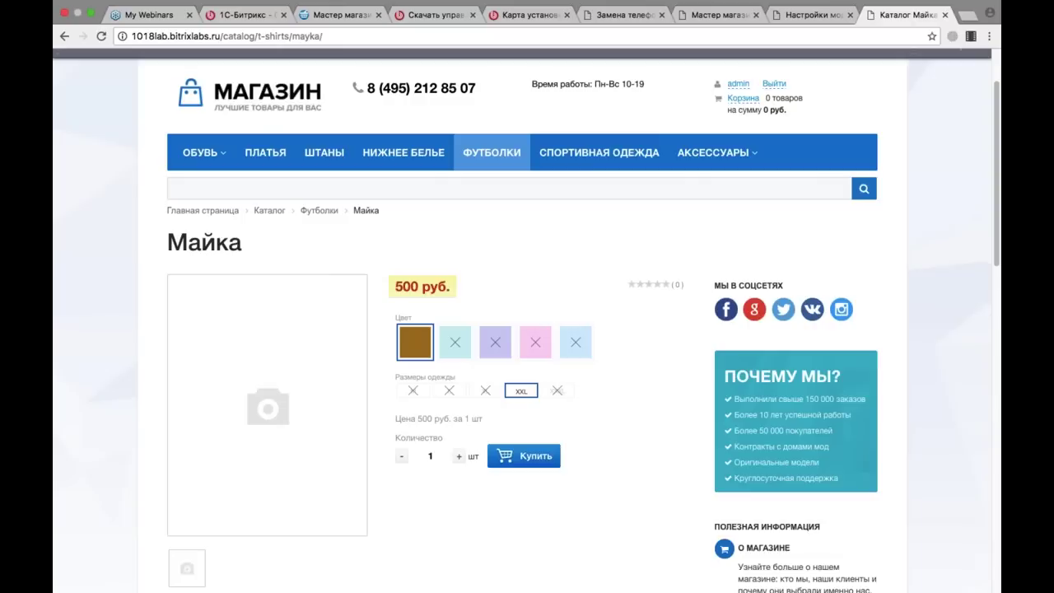
key(super+r)
click(811, 15)
click(581, 281)
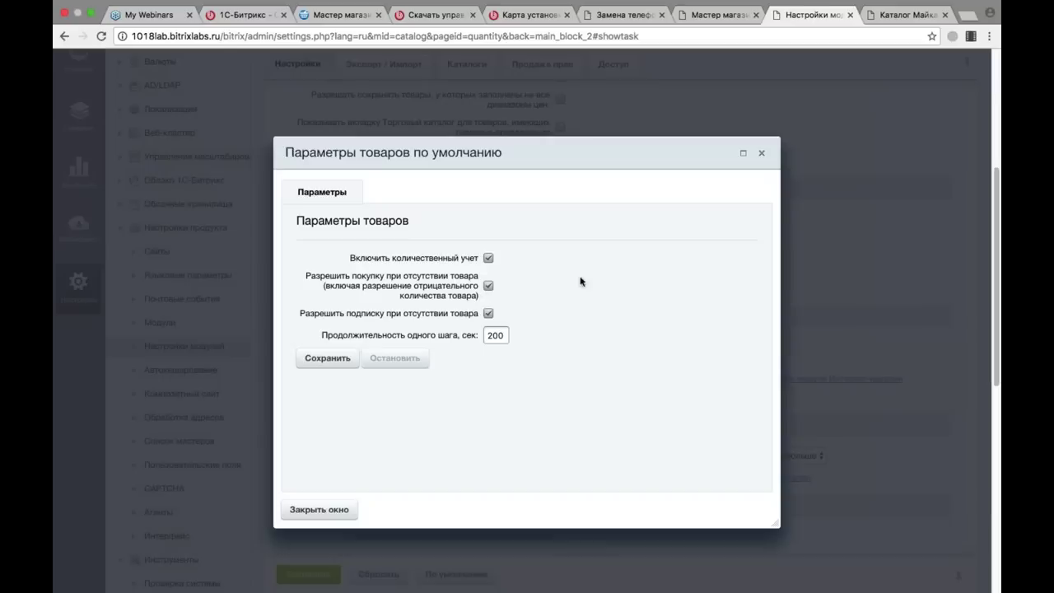
click(488, 285)
click(333, 358)
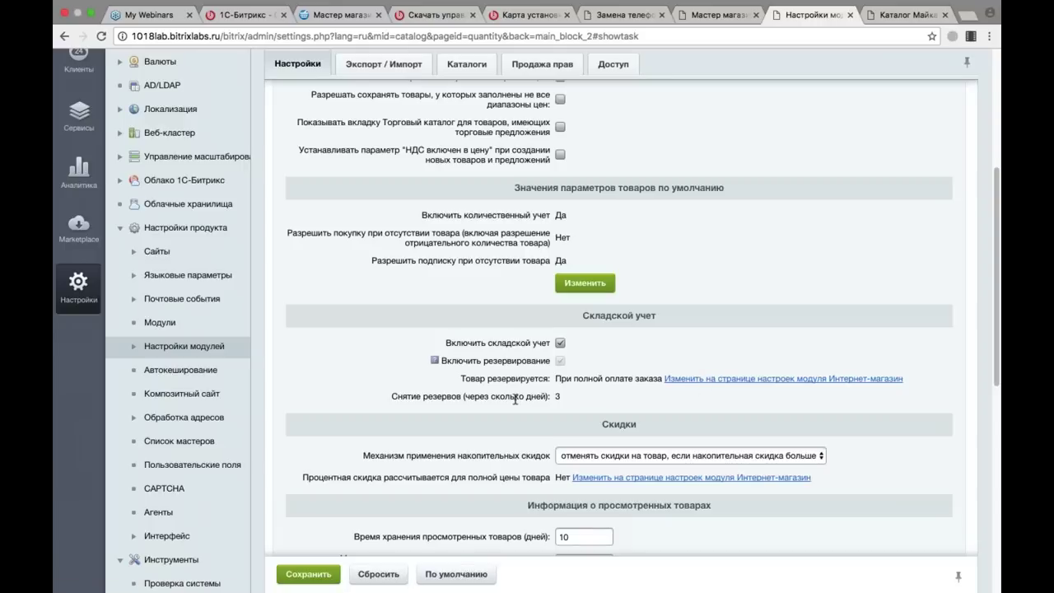
- Review the Интернет-магазин Товар резервируется options, keeping reservation on full order payment
click(686, 386)
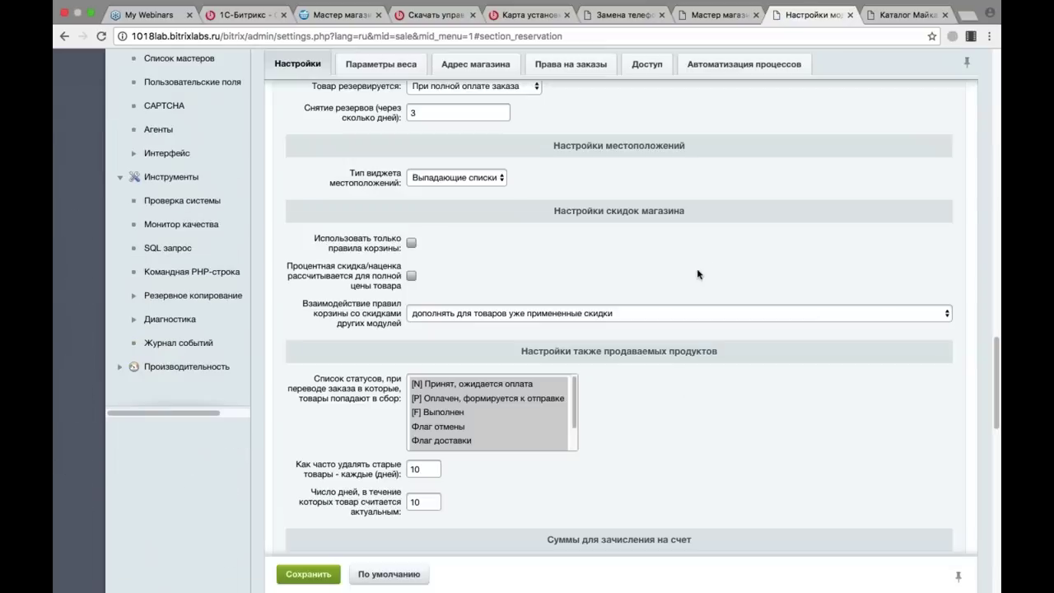
scroll(716, 273, up, 2)
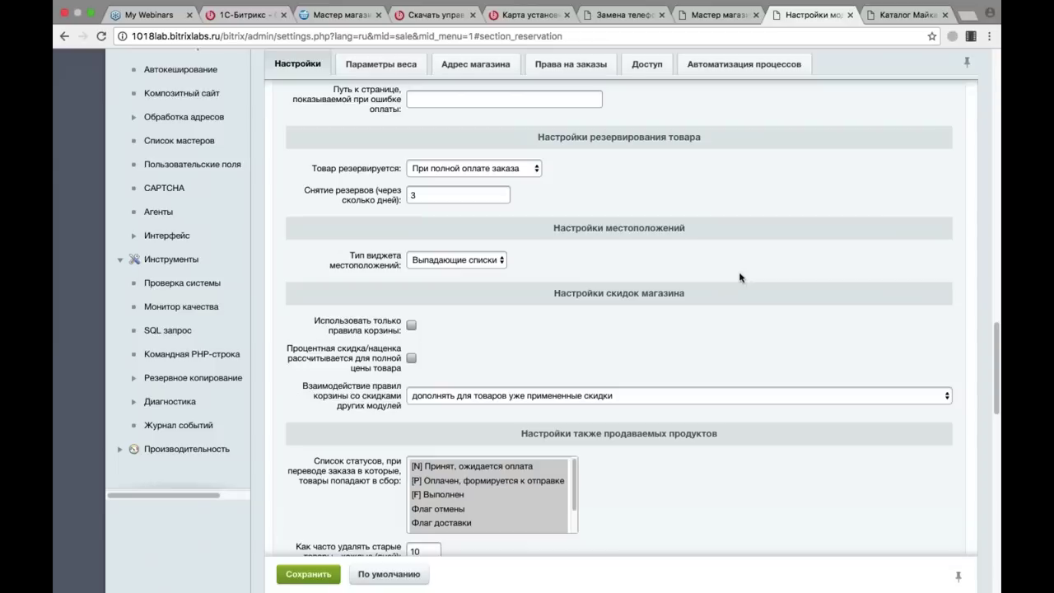
click(495, 171)
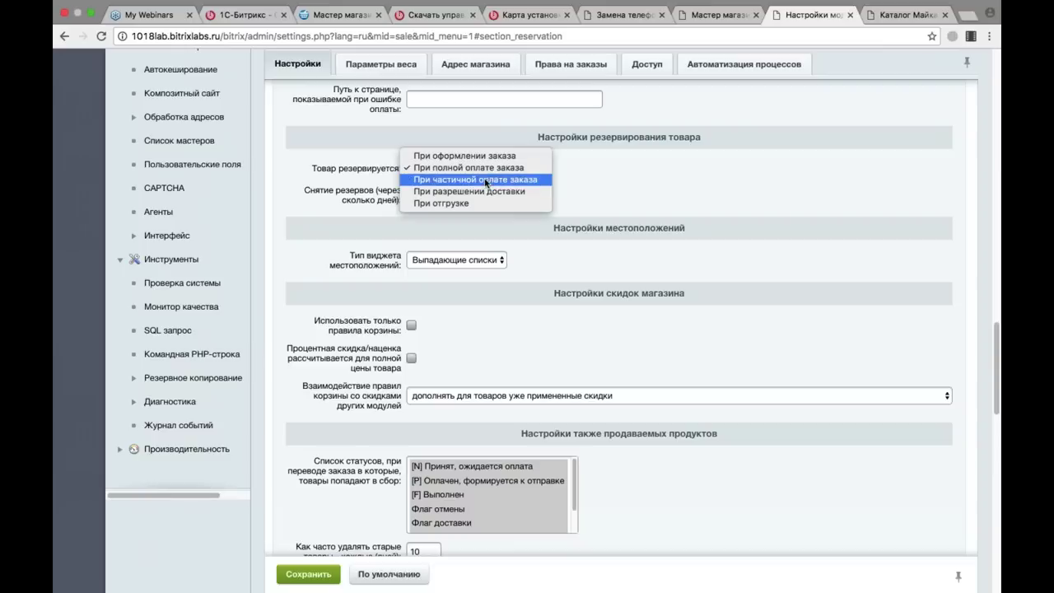
key(Escape)
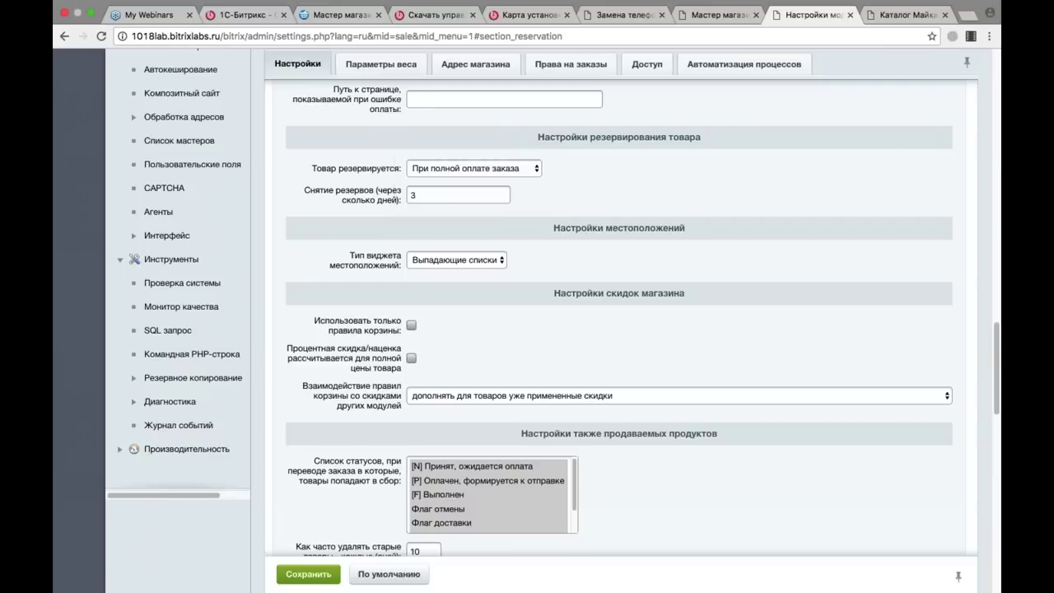
scroll(527, 329, up, 15)
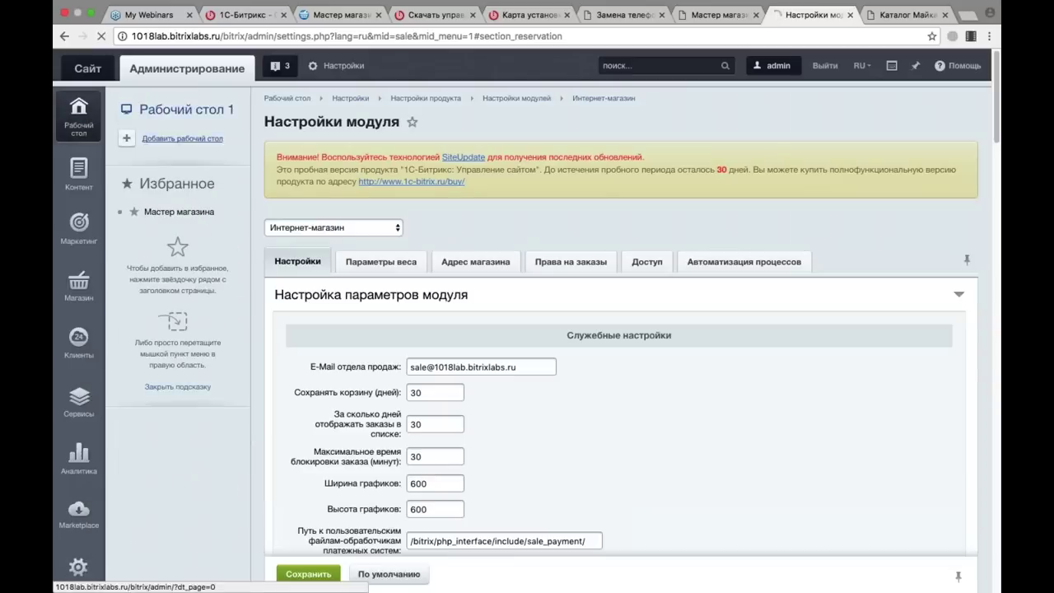
- Open the quantity accounting task from Мастер магазина and mark it done
click(182, 138)
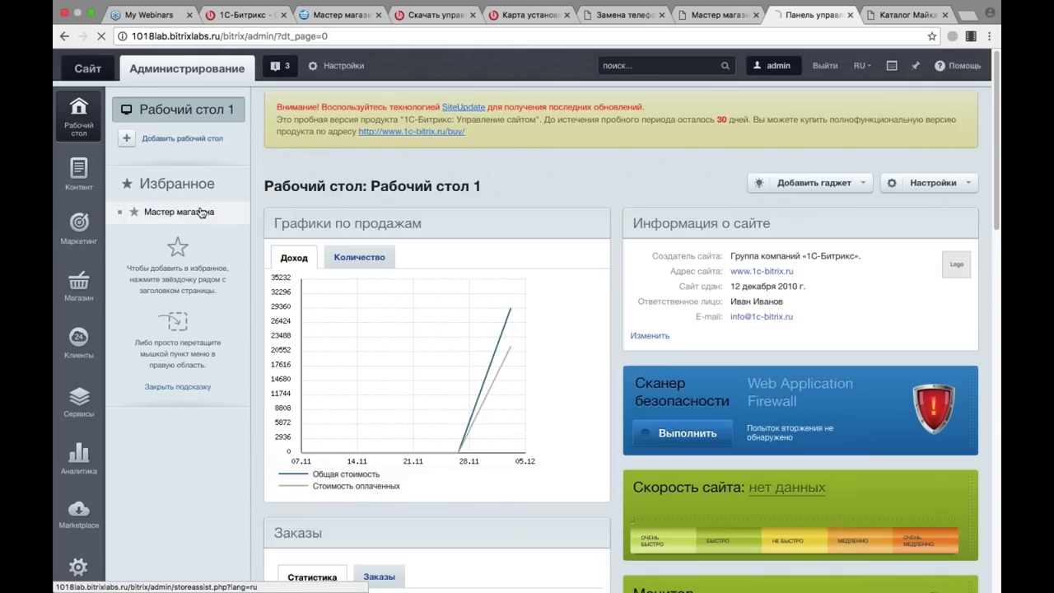
click(201, 211)
scroll(621, 223, down, 10)
right_click(457, 142)
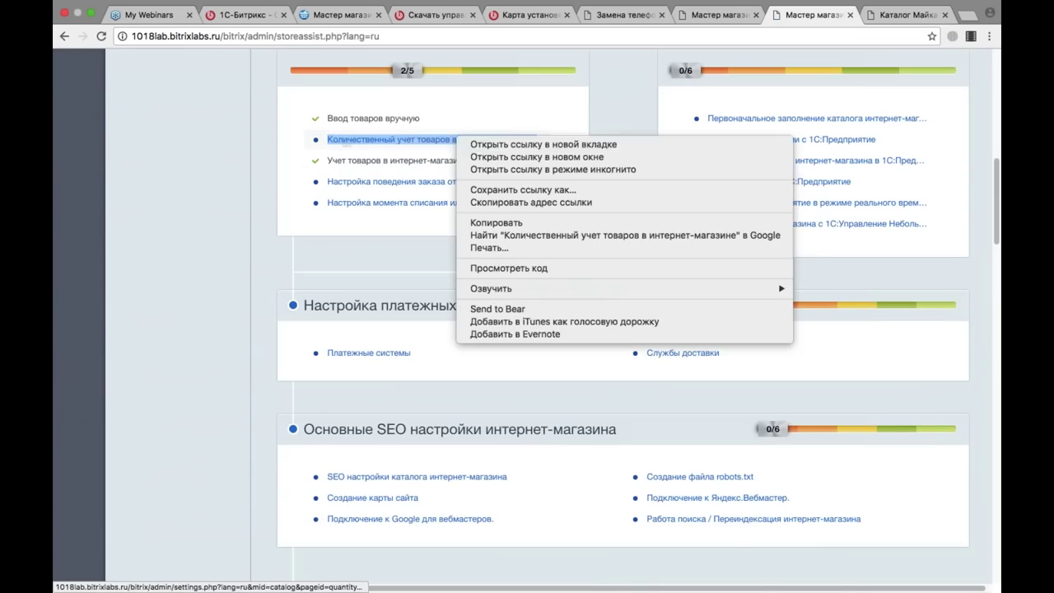
click(471, 141)
click(838, 16)
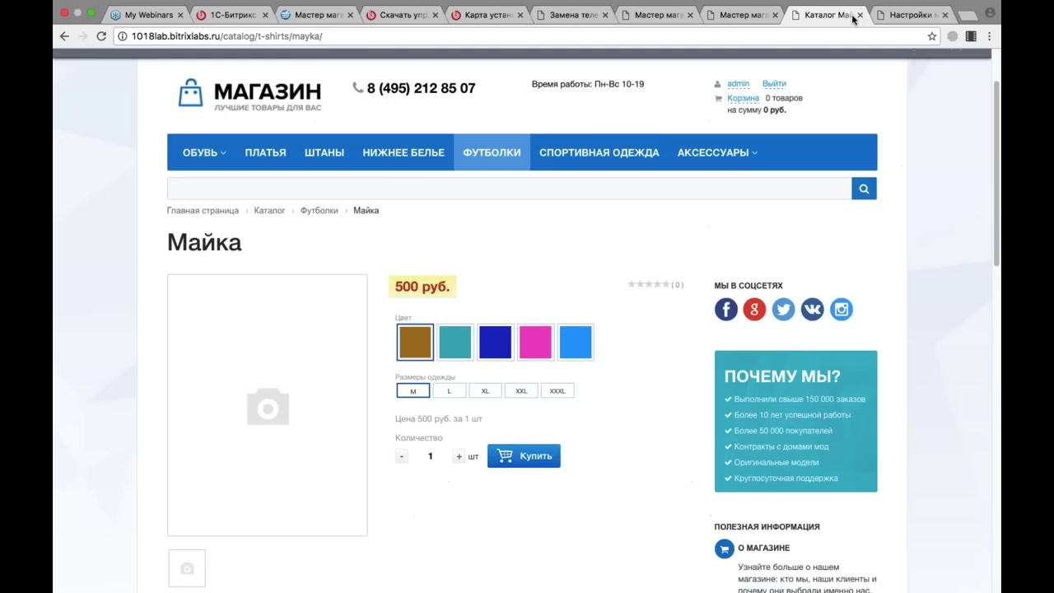
click(860, 15)
scroll(678, 202, down, 3)
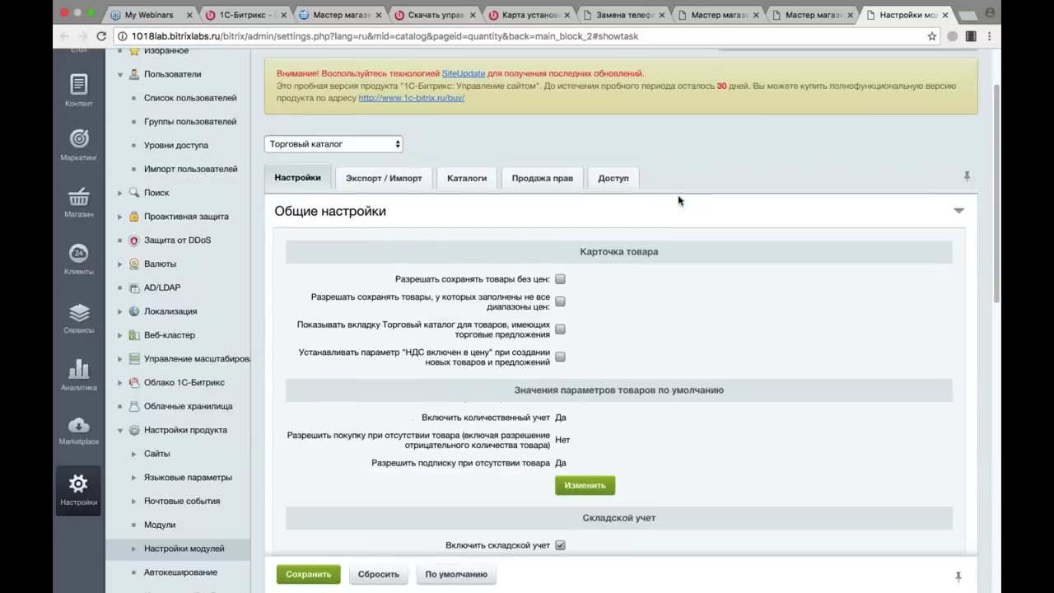
scroll(677, 194, up, 3)
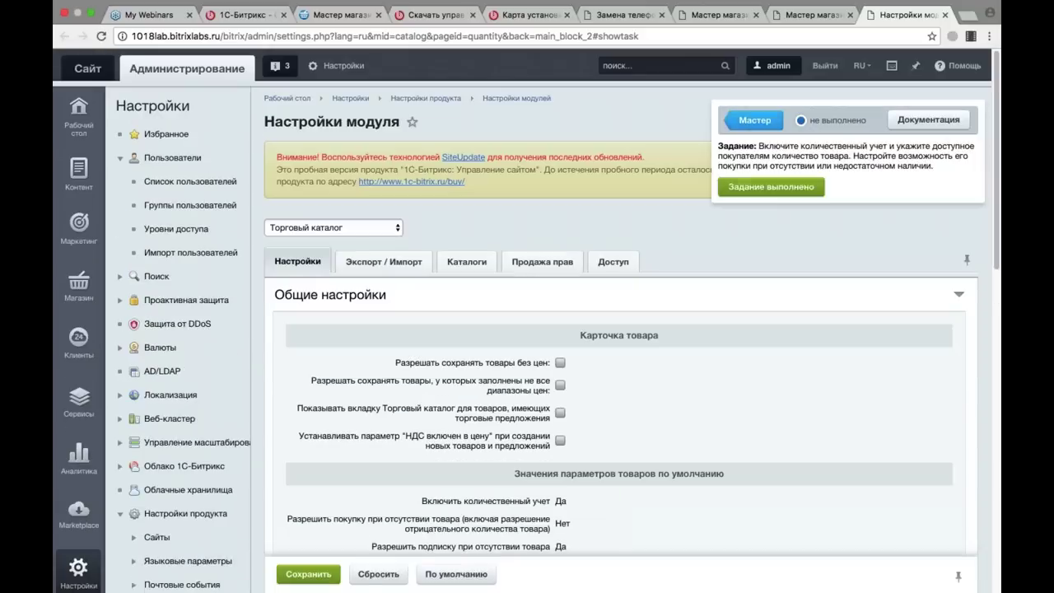
click(775, 190)
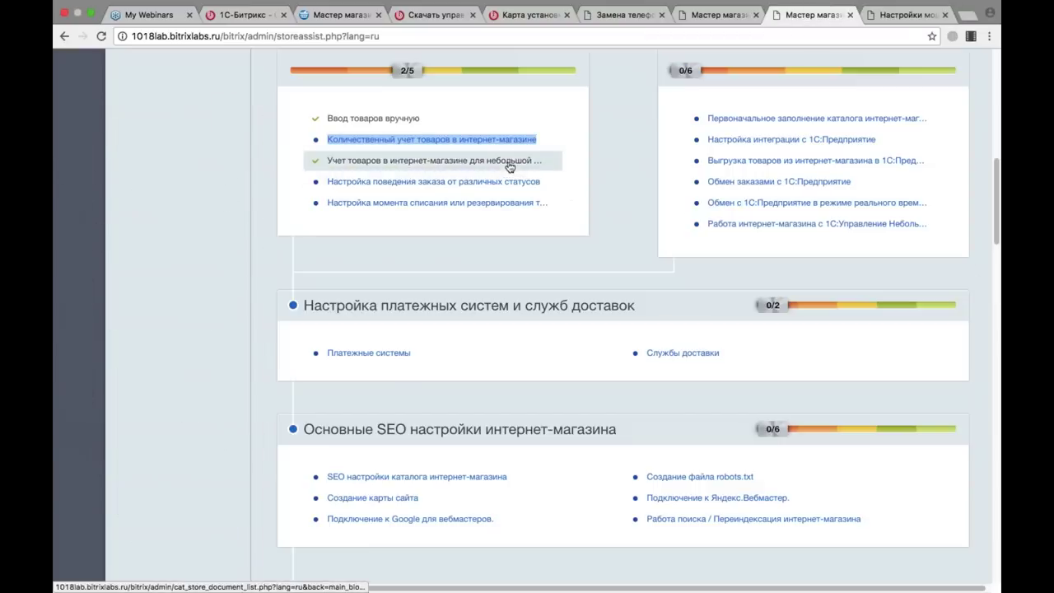
- Review the stock document types and mark the small-store stock accounting task done
click(509, 165)
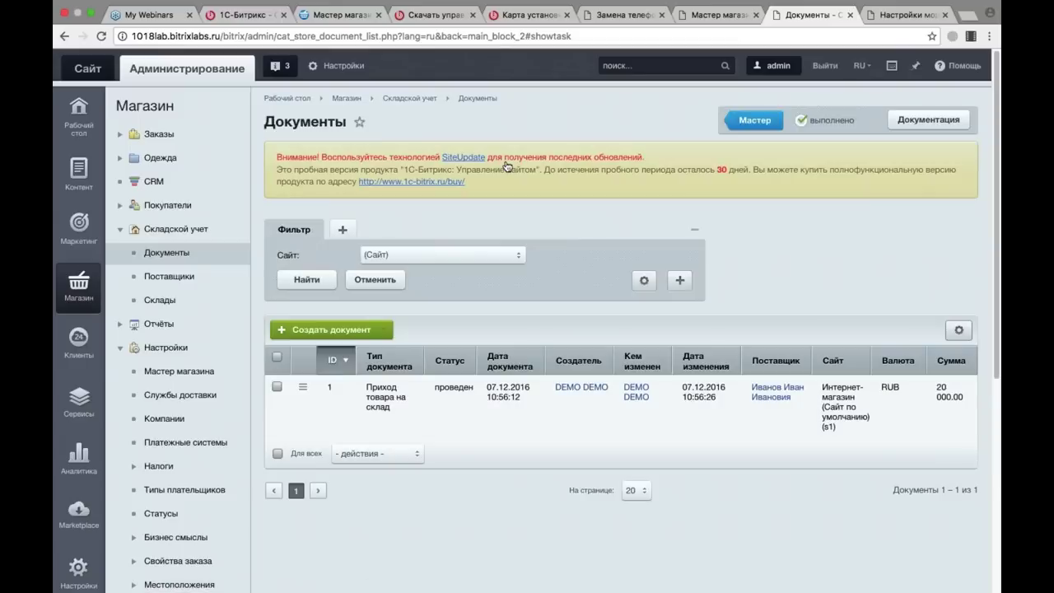
click(324, 331)
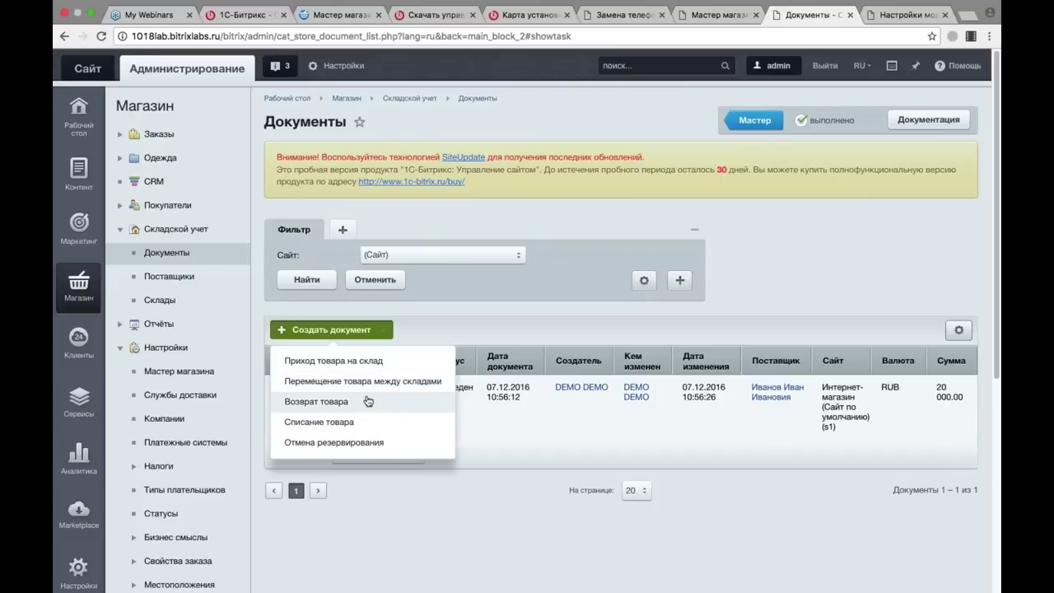
click(784, 185)
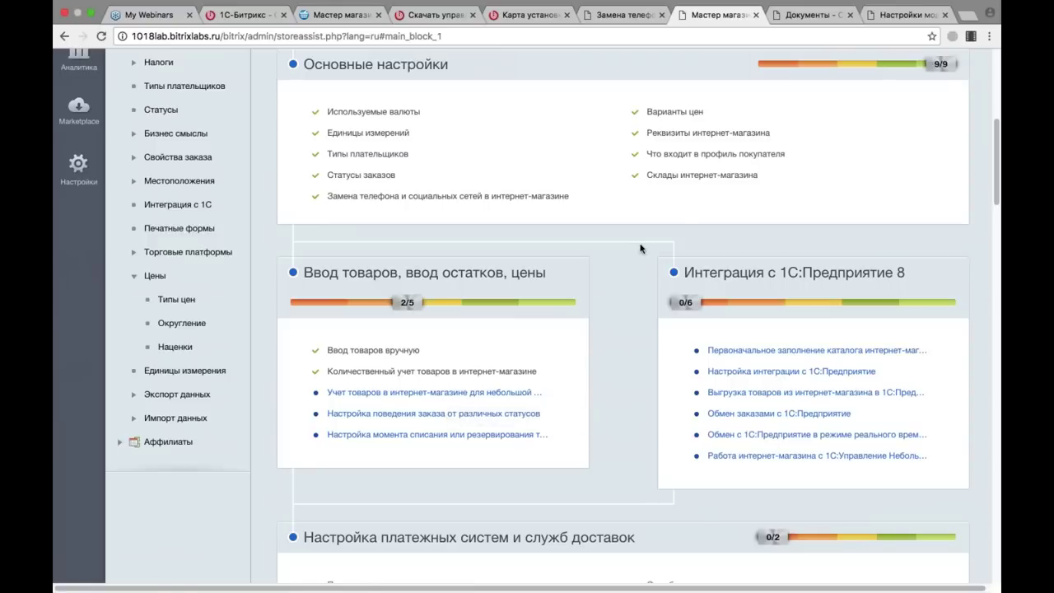
click(412, 393)
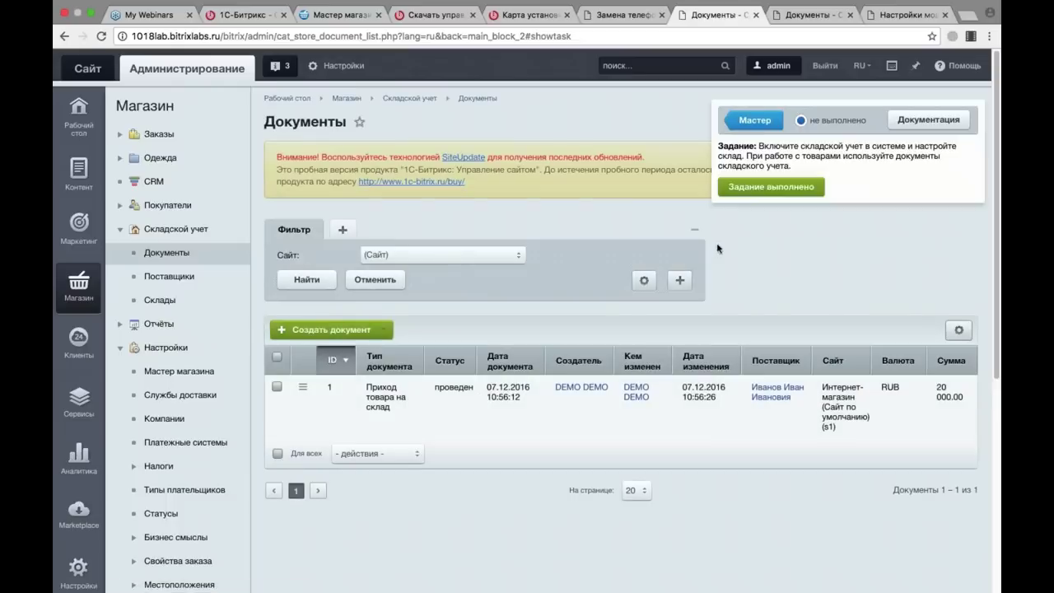
click(774, 187)
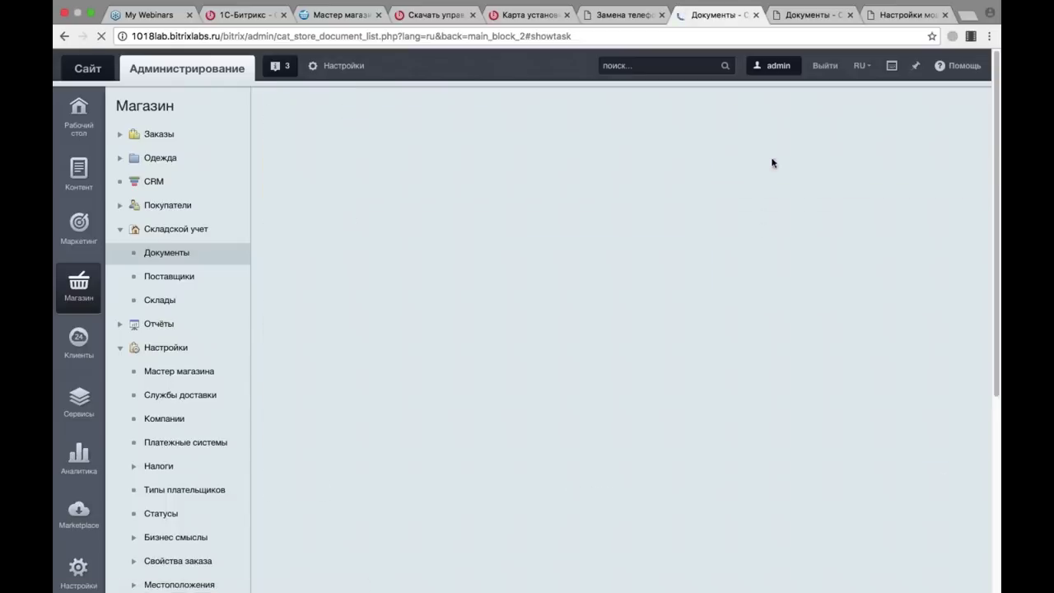
click(760, 125)
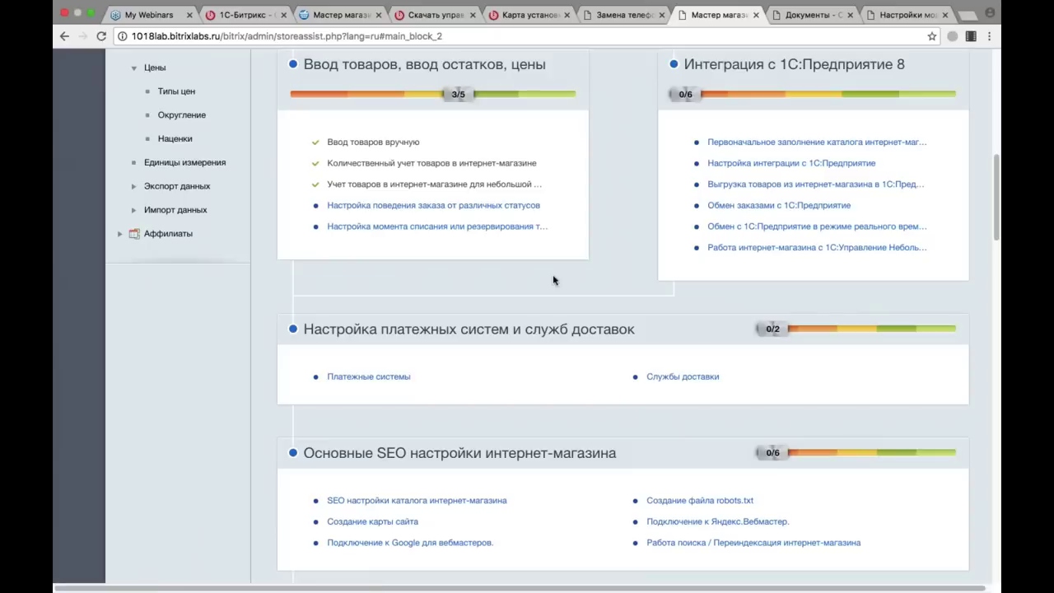
- Look through the order-behaviour-by-status settings and mark that wizard task done
click(483, 213)
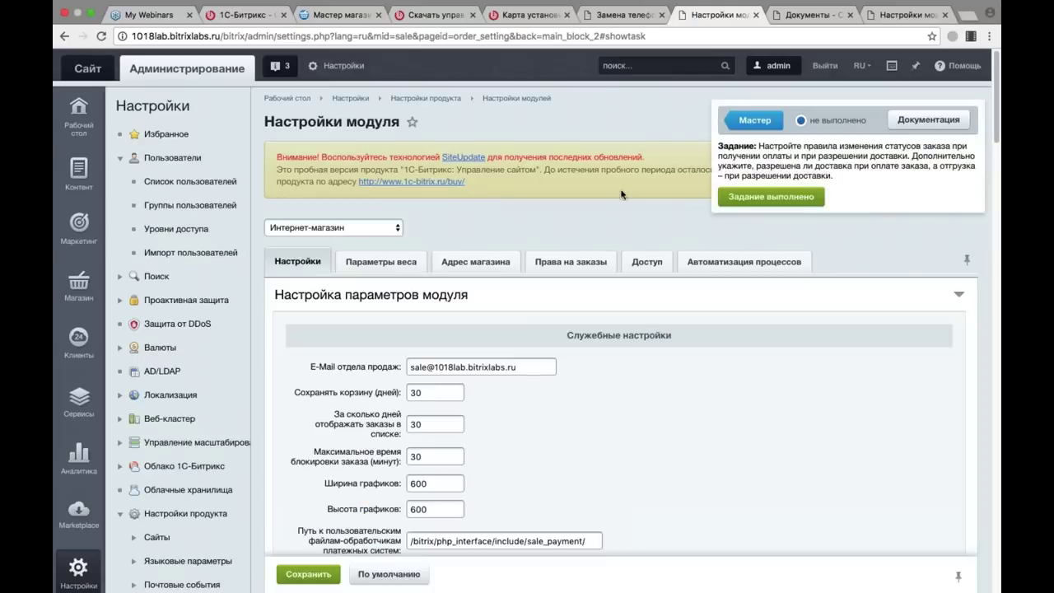
scroll(610, 231, down, 6)
scroll(719, 232, down, 10)
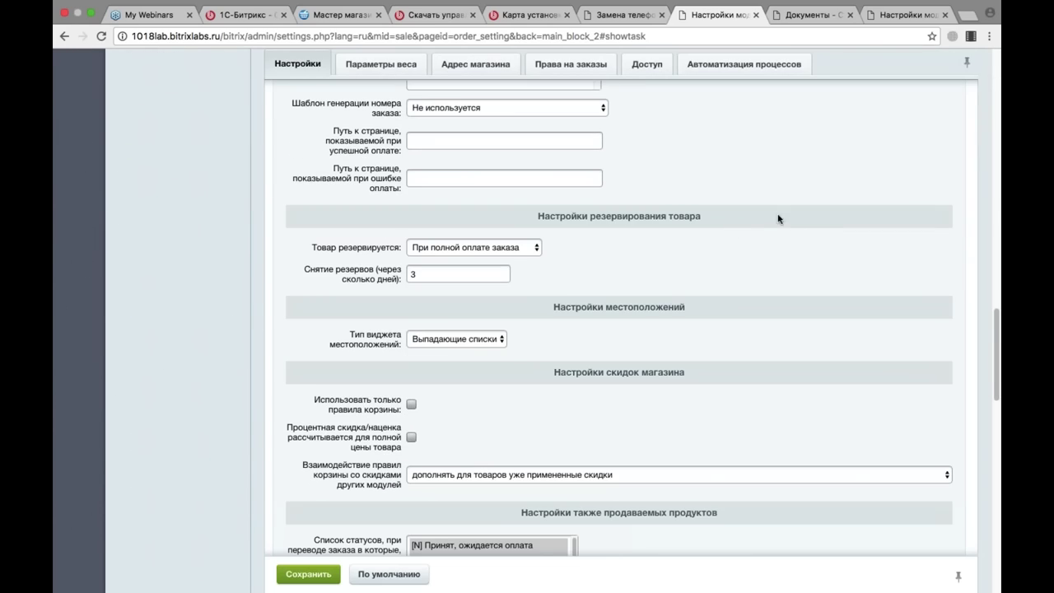
scroll(800, 230, down, 3)
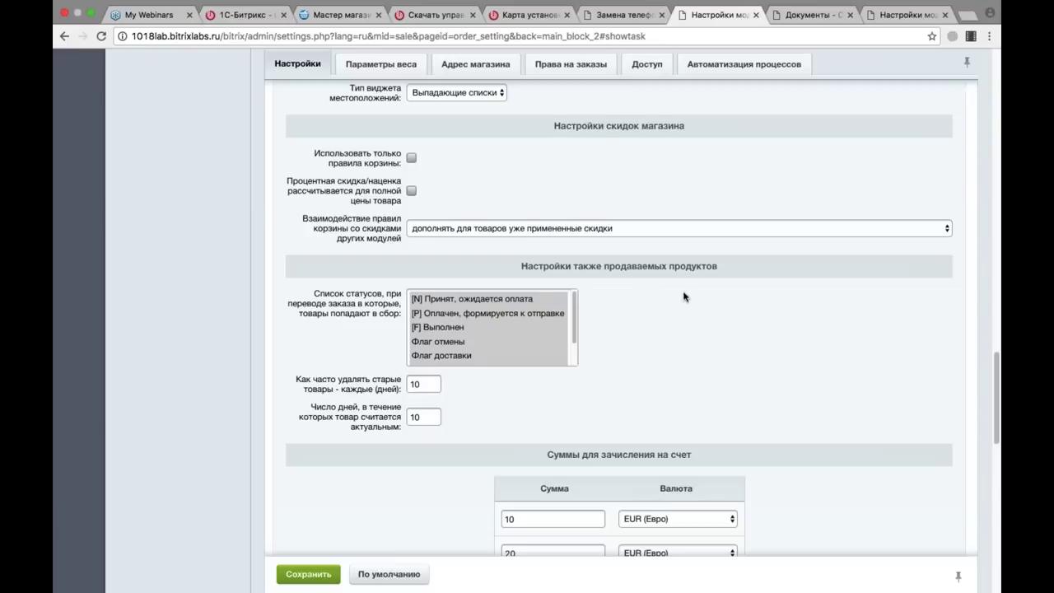
scroll(685, 297, down, 1)
scroll(685, 296, down, 5)
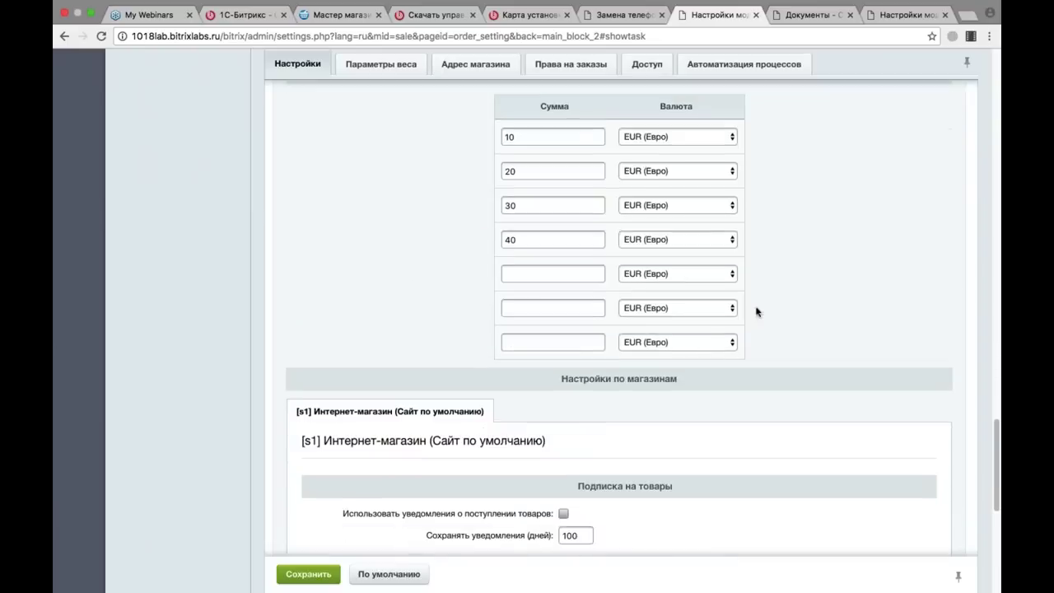
scroll(816, 327, down, 4)
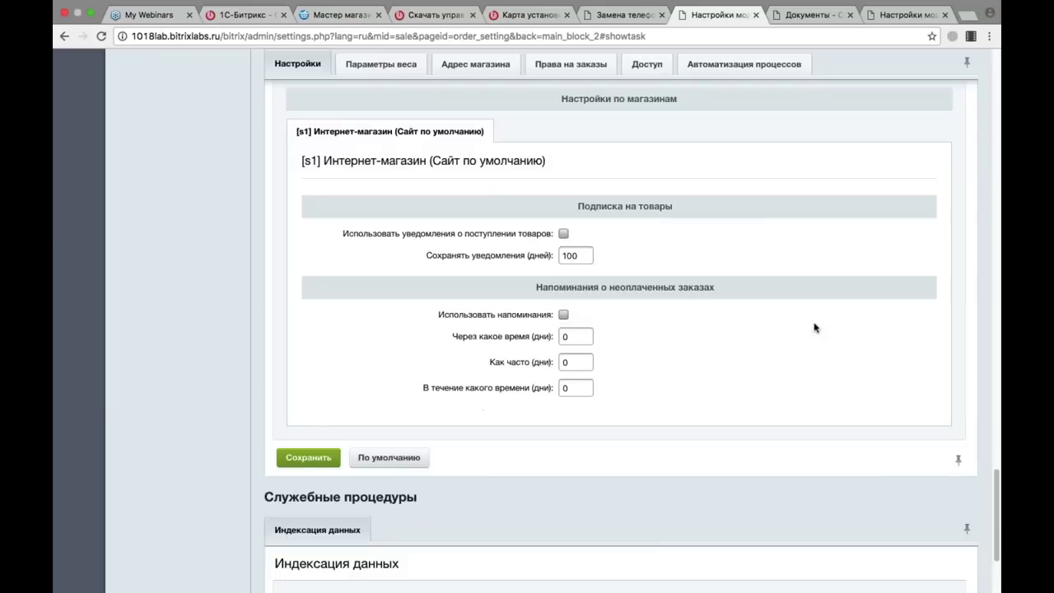
scroll(815, 328, up, 20)
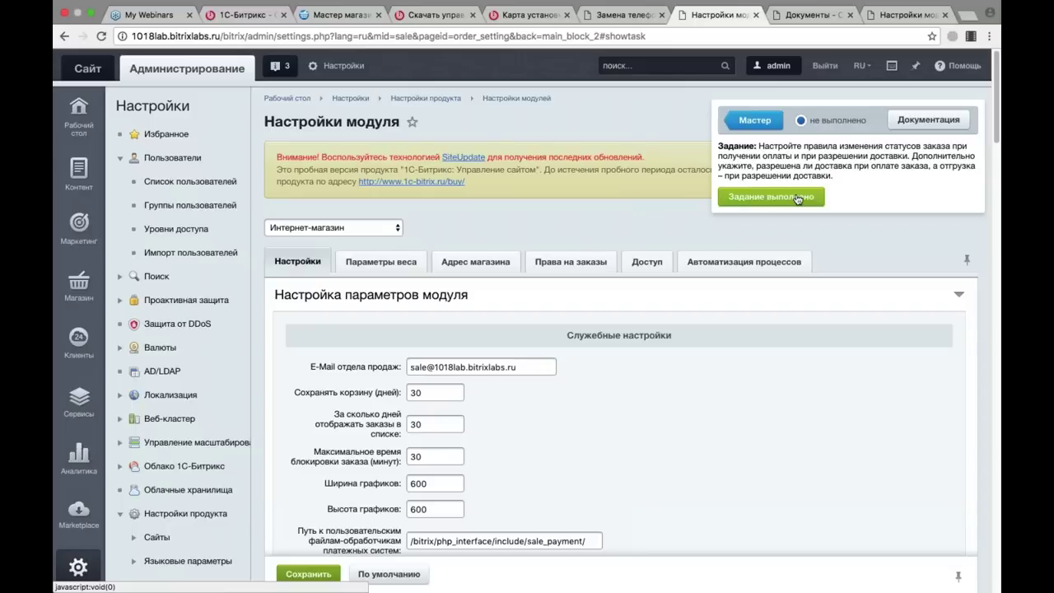
click(797, 198)
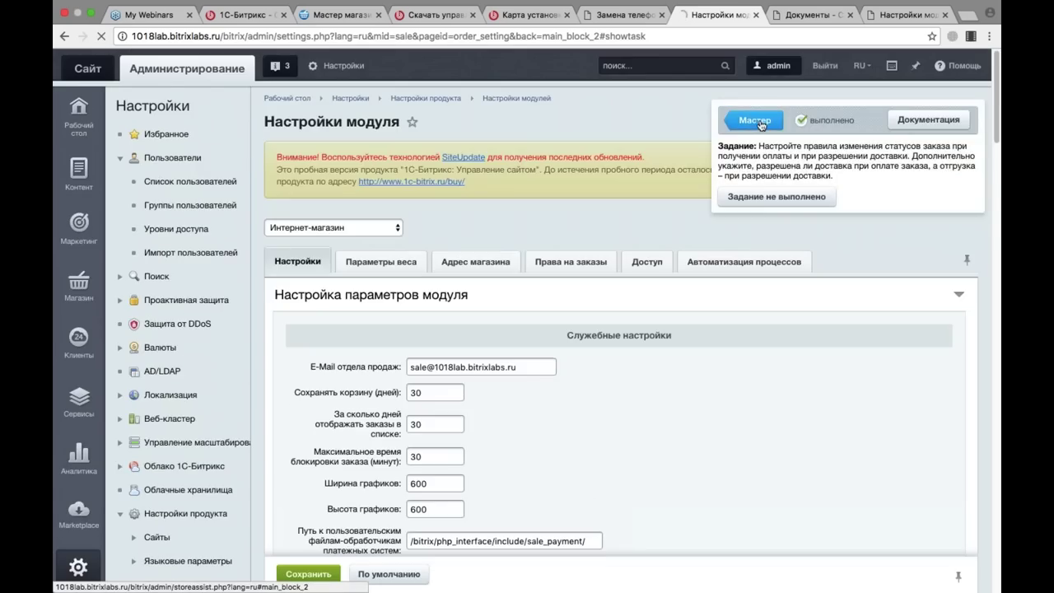
click(755, 121)
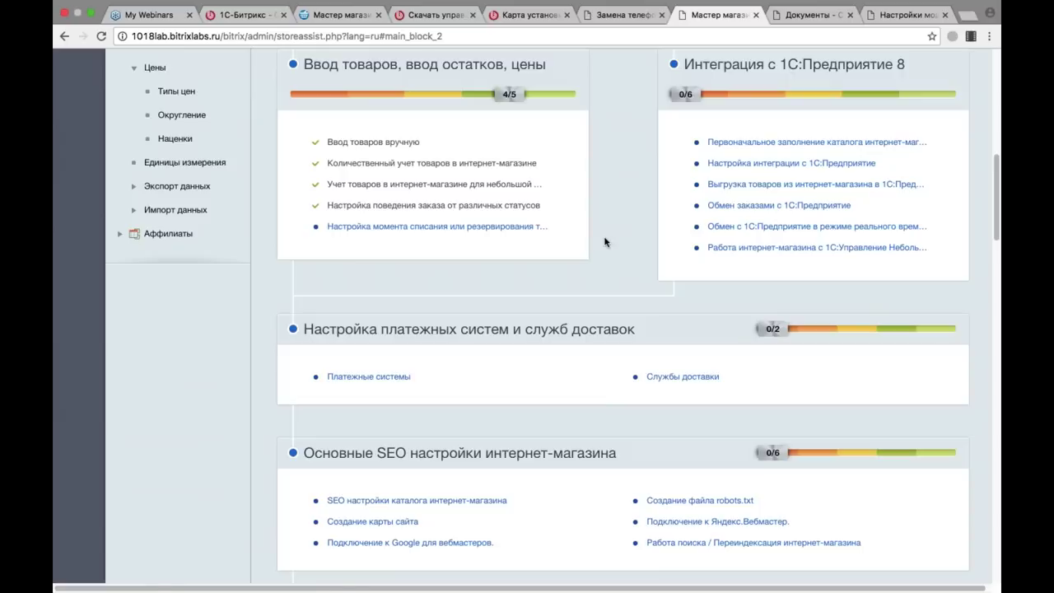
- Mark the write-off/reservation timing task done and browse the store's reports list
click(454, 229)
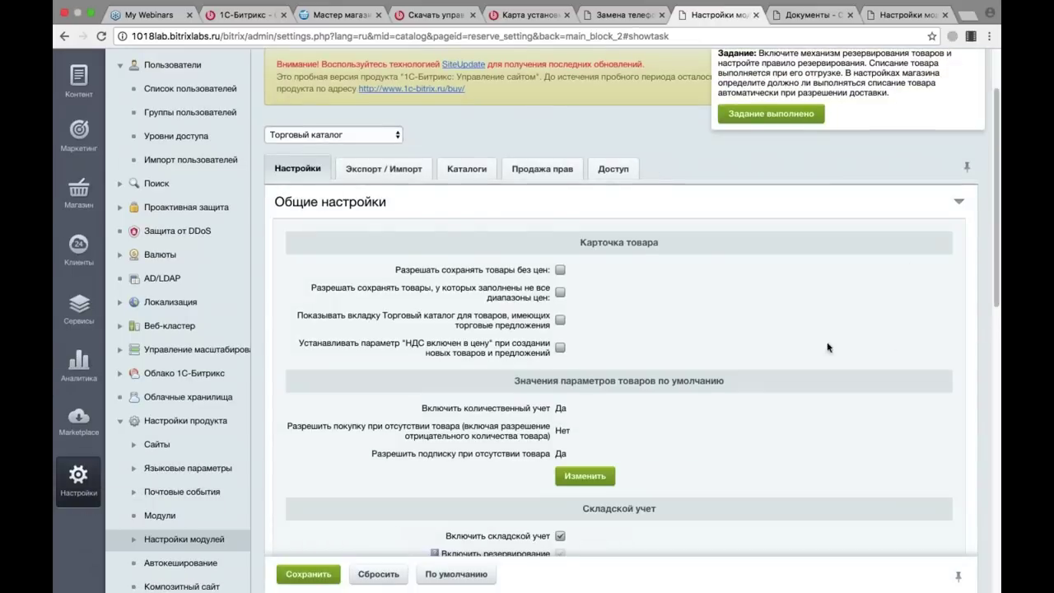
click(753, 113)
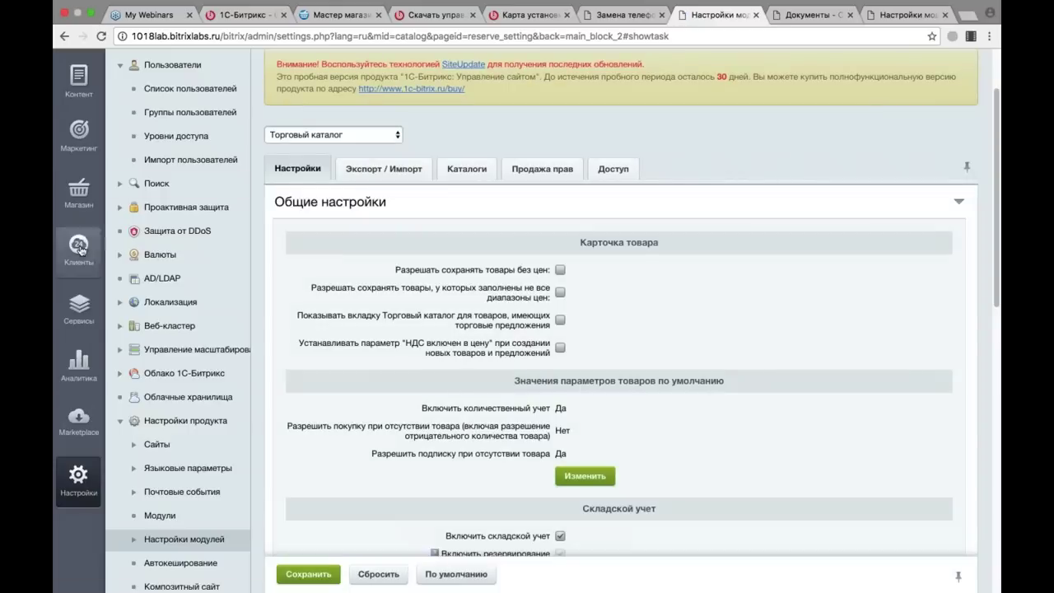
click(79, 194)
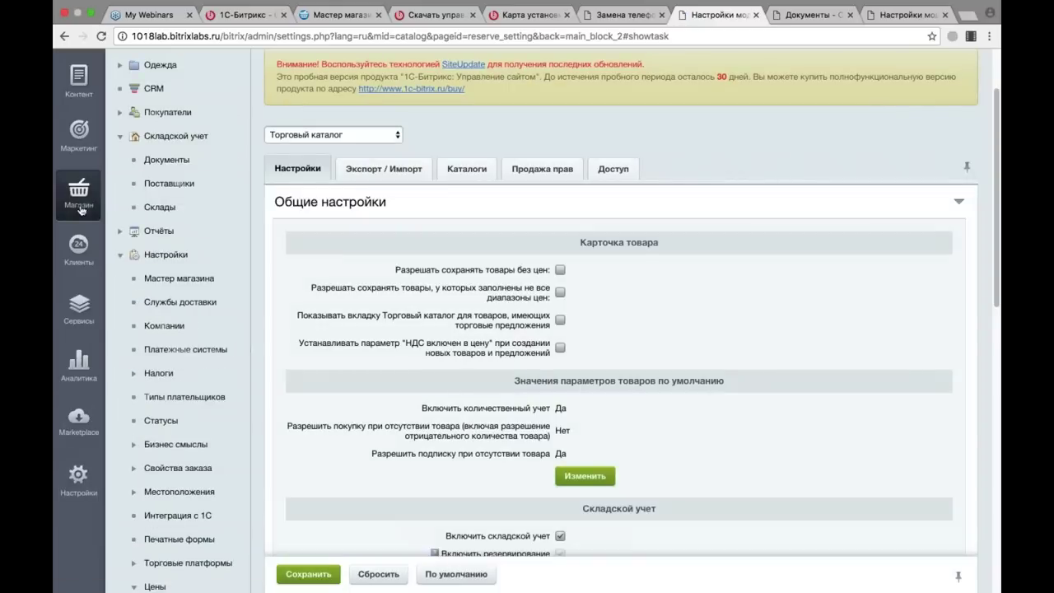
click(119, 232)
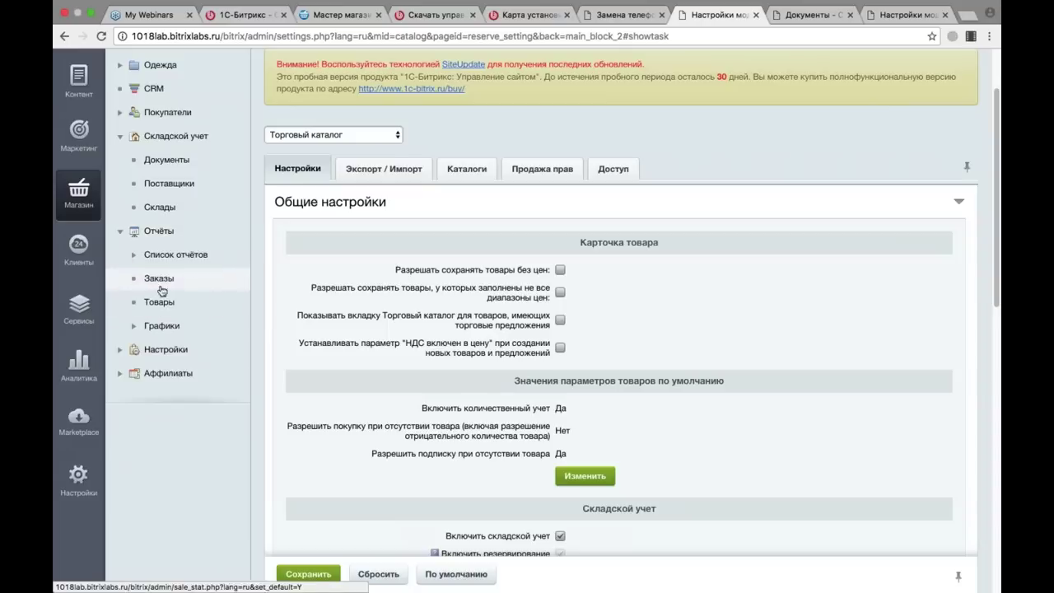
click(135, 258)
click(169, 257)
- Review the catalog module settings, return to the wizard and close the Документы tab
click(64, 36)
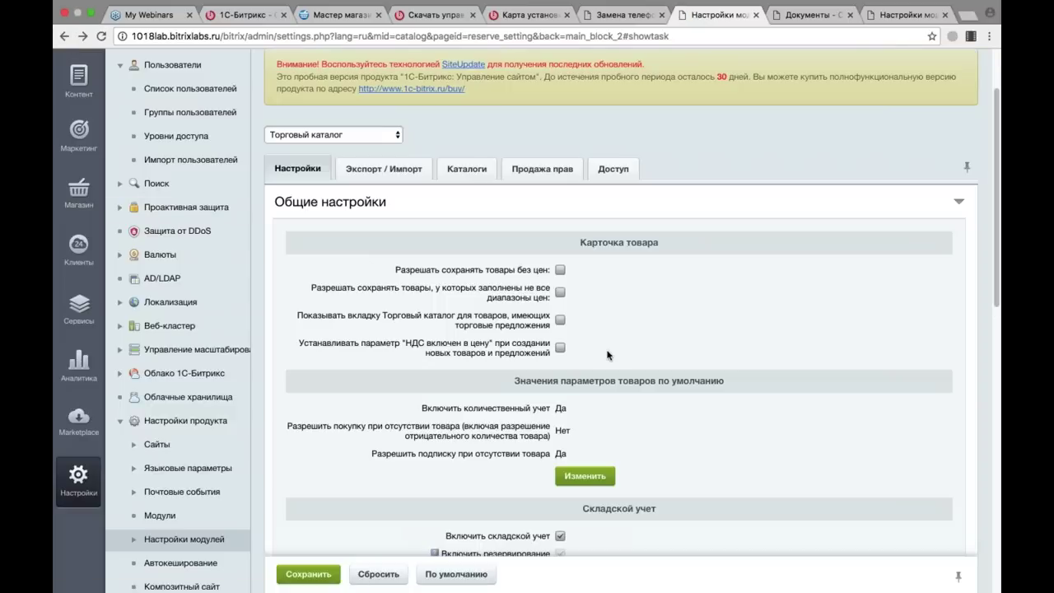
scroll(607, 355, down, 1)
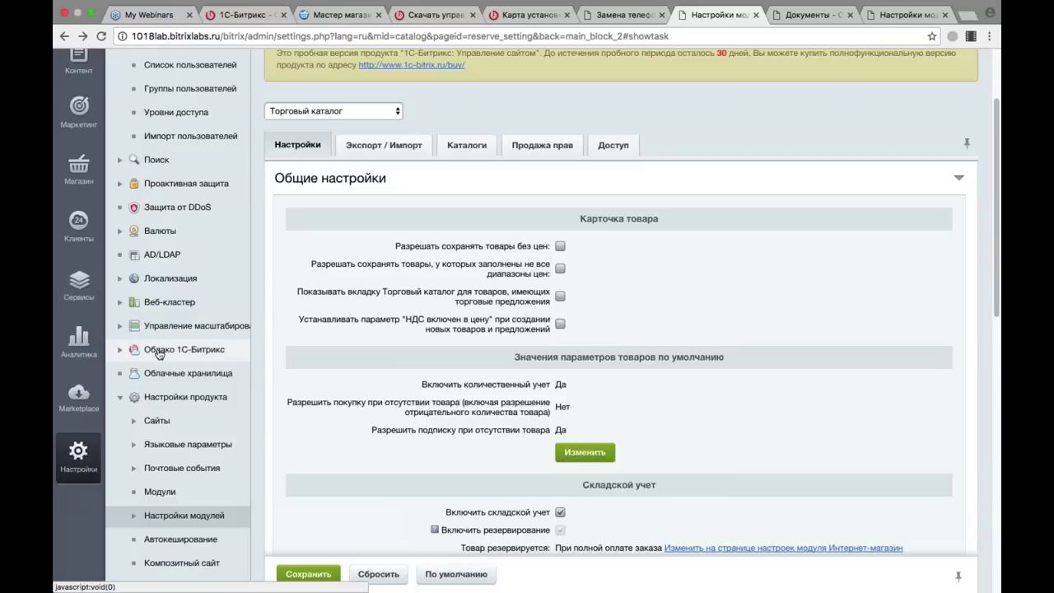
scroll(216, 354, up, 3)
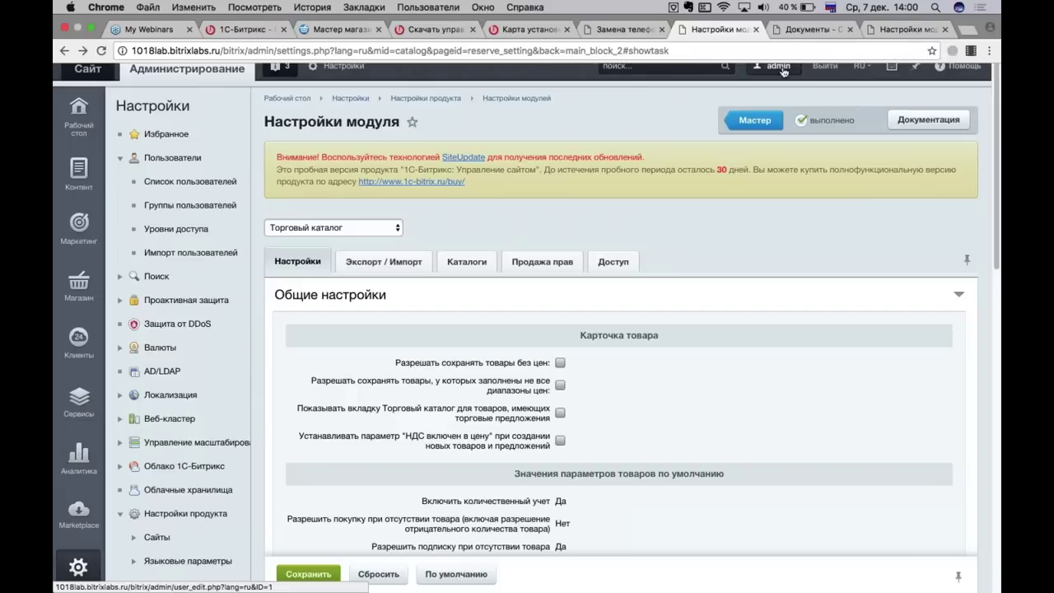
click(754, 121)
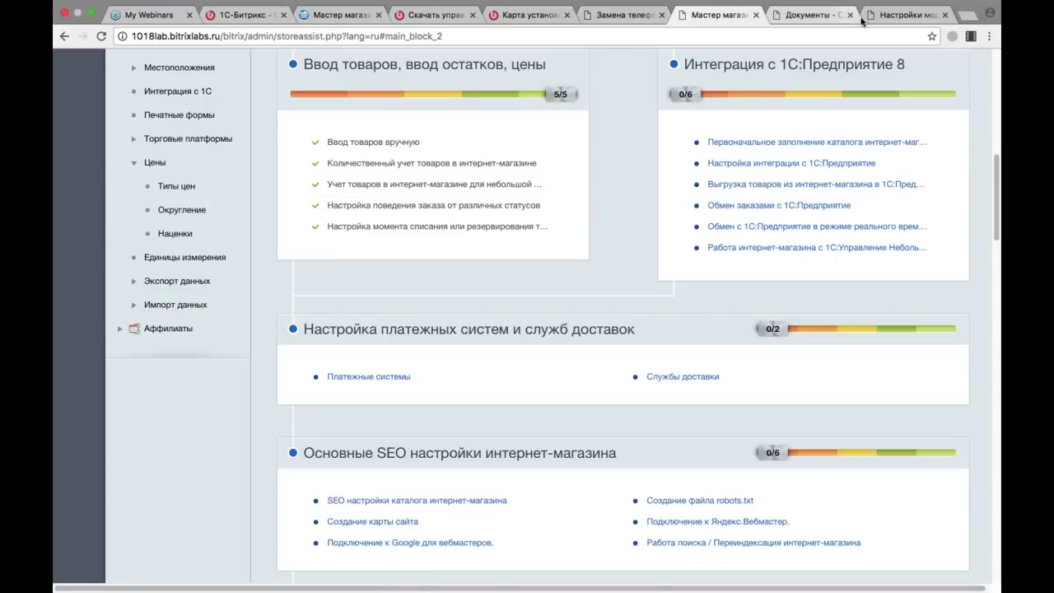
click(851, 15)
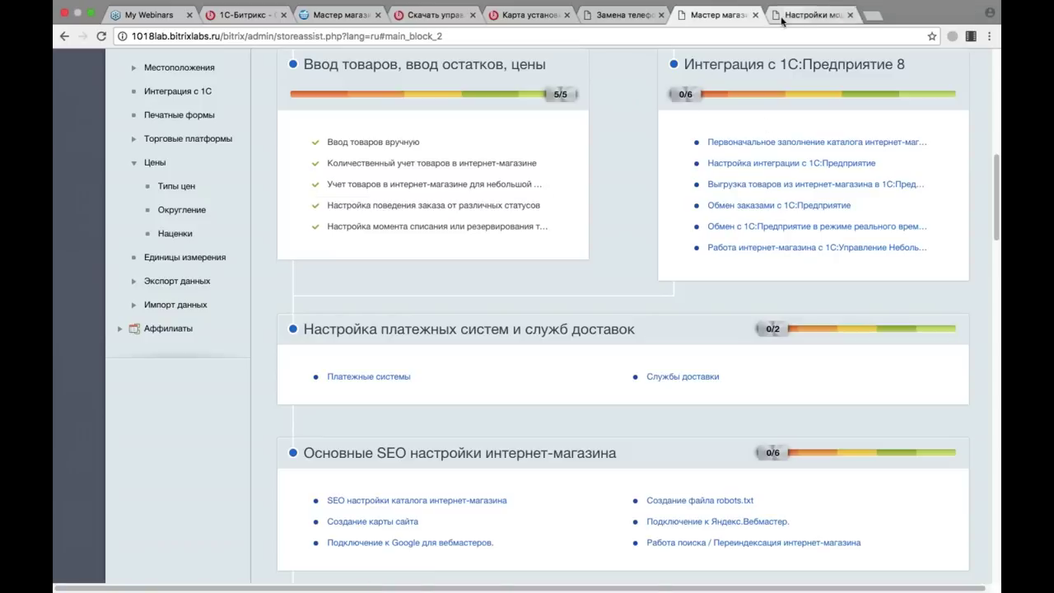
- Load 1c.1c-bitrix.ru in the module settings tab
click(816, 16)
text(1ск)
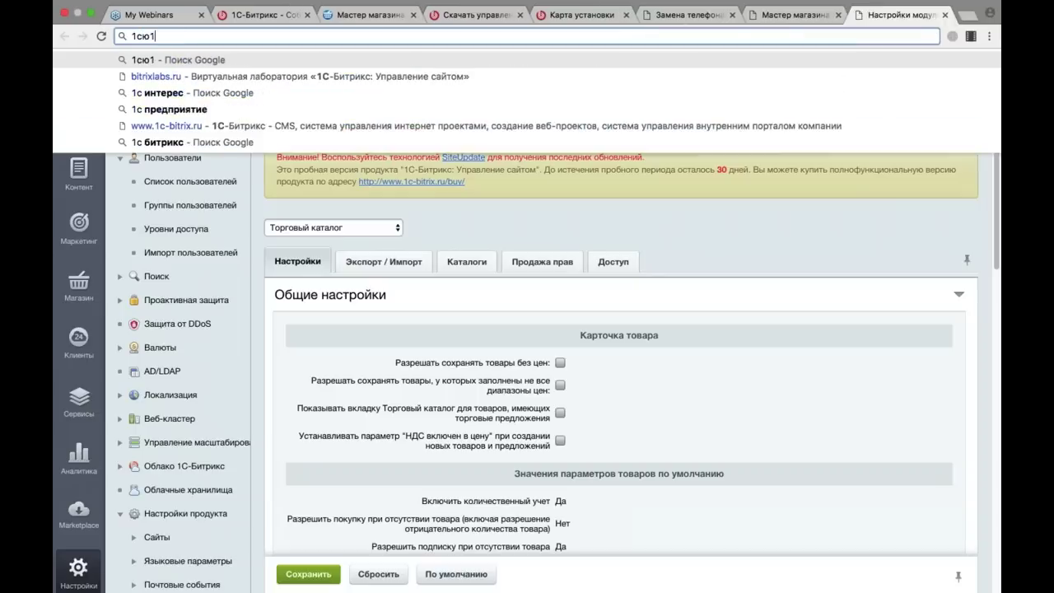
key(BackSpace)
key(BackSpace)
key(BackSpace)
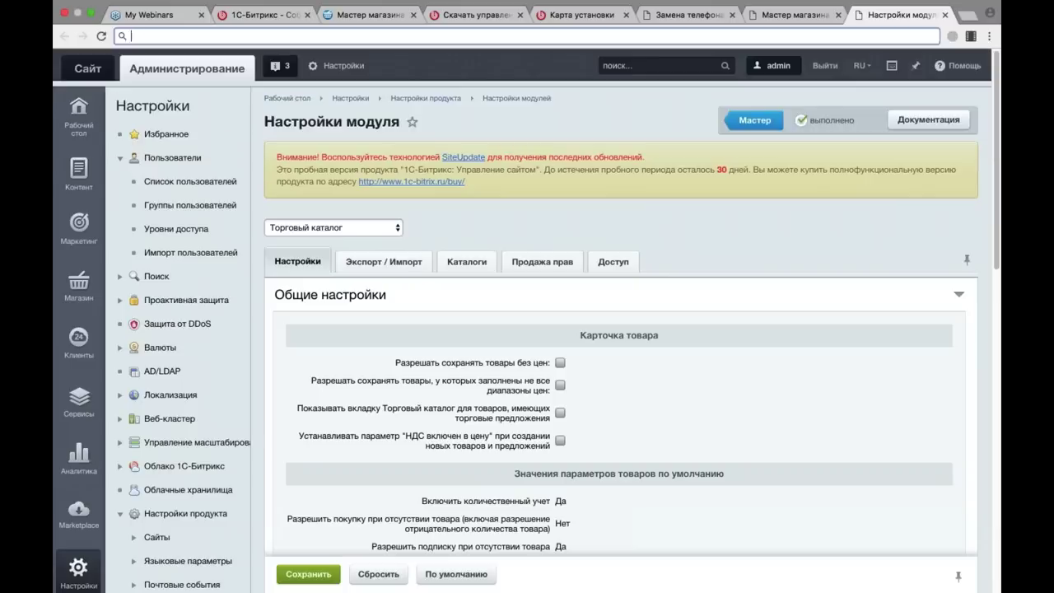
text(1c)
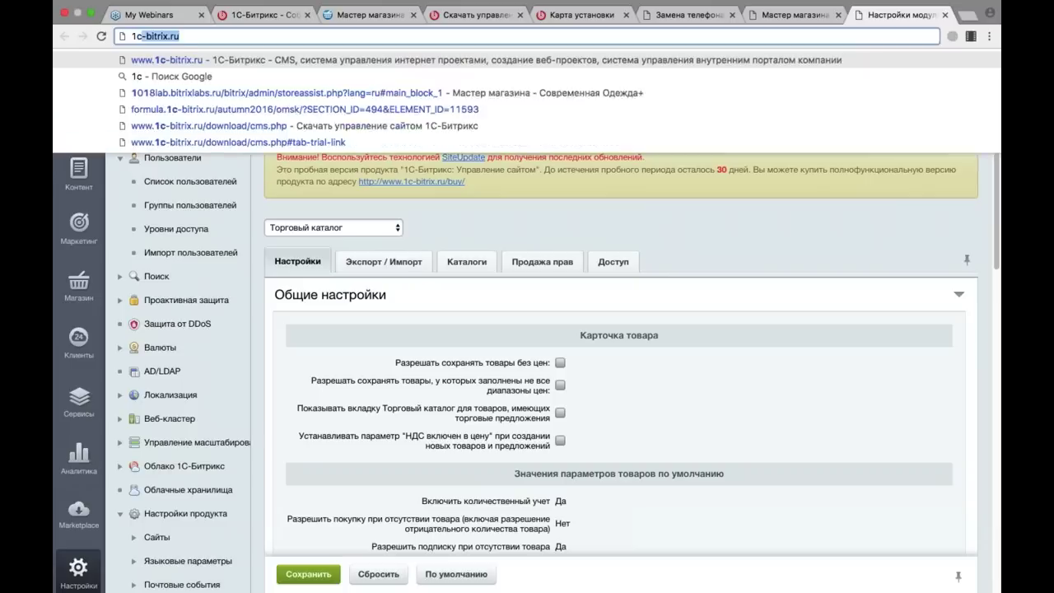
text(.1c)
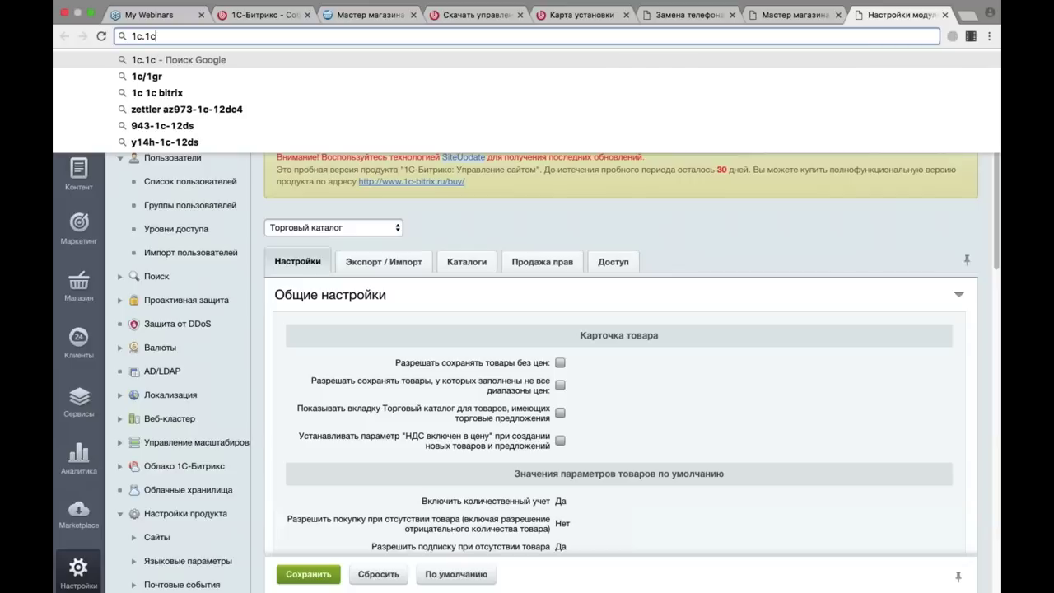
text(-bitrix.ru)
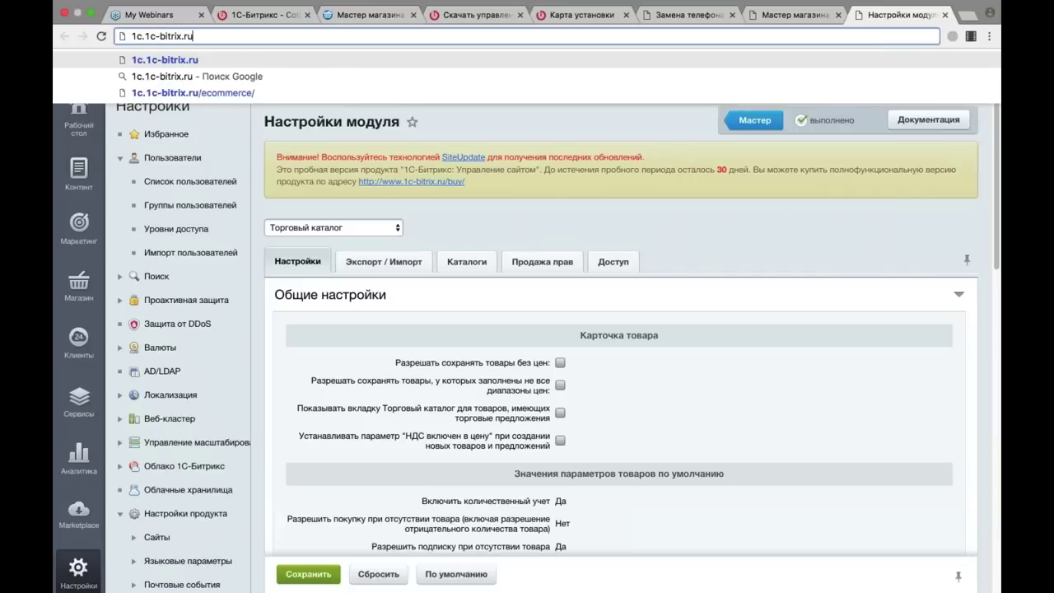
key(Return)
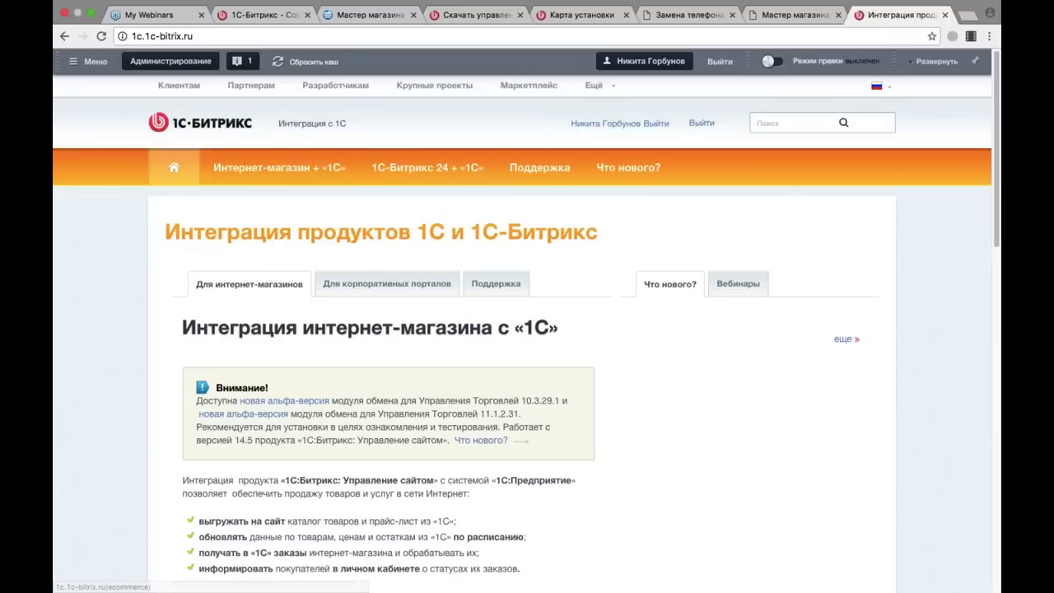
- View the Вебинары list under Поддержка, then return to the Мастер магазина tab
mouse_move(563, 172)
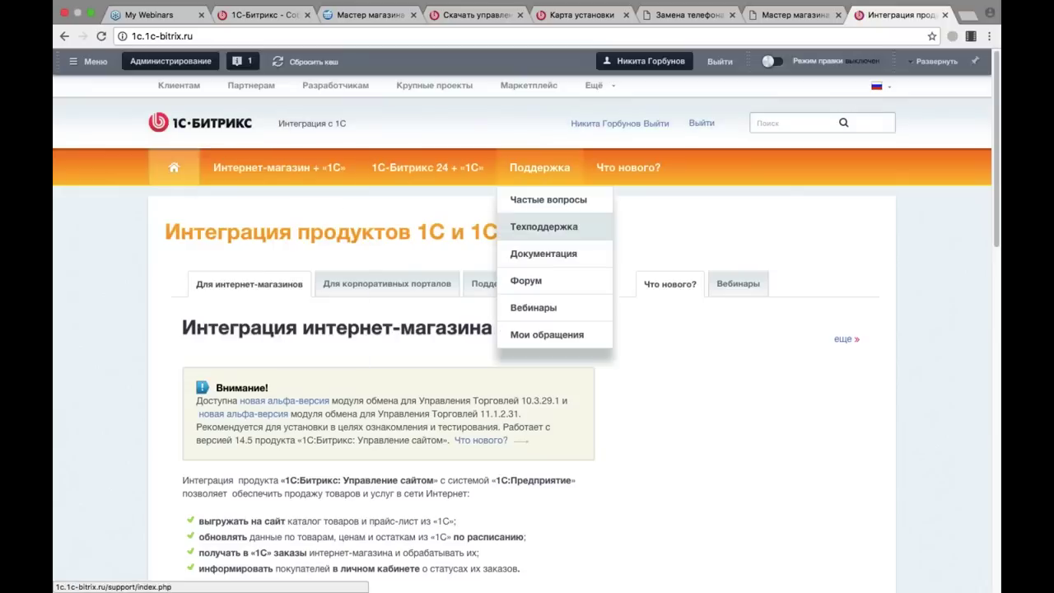
click(541, 309)
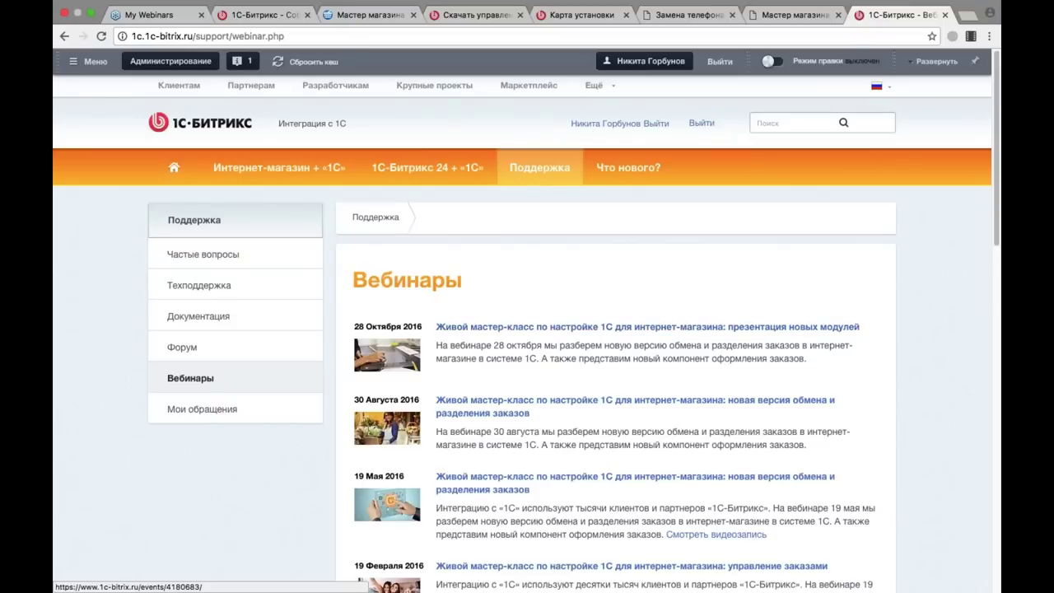
click(783, 17)
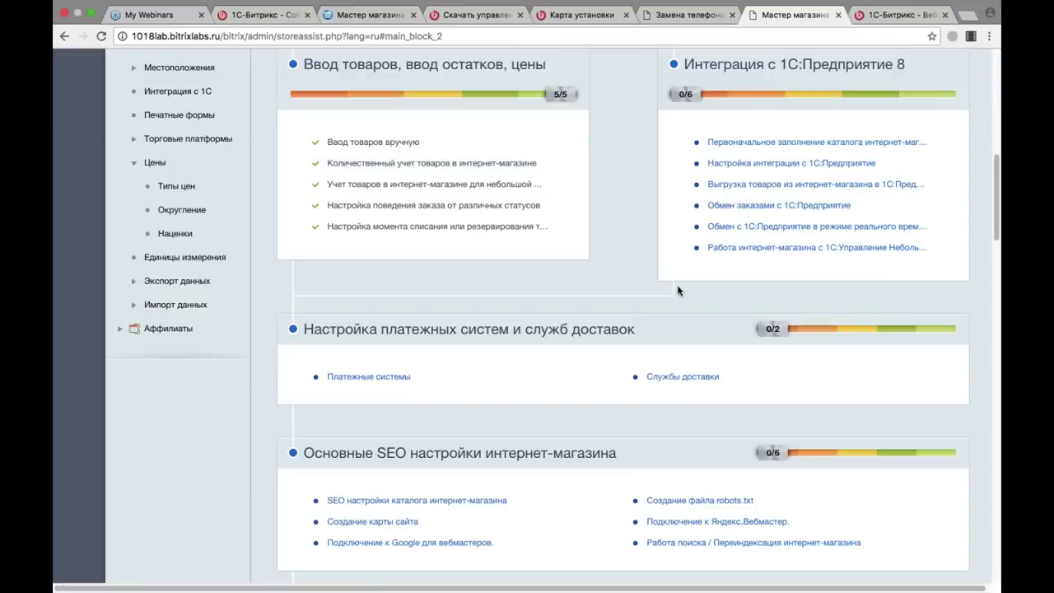
- Browse the available Обработчик handlers in a new payment system form without choosing one
click(335, 380)
scroll(802, 247, down, 2)
scroll(805, 265, down, 5)
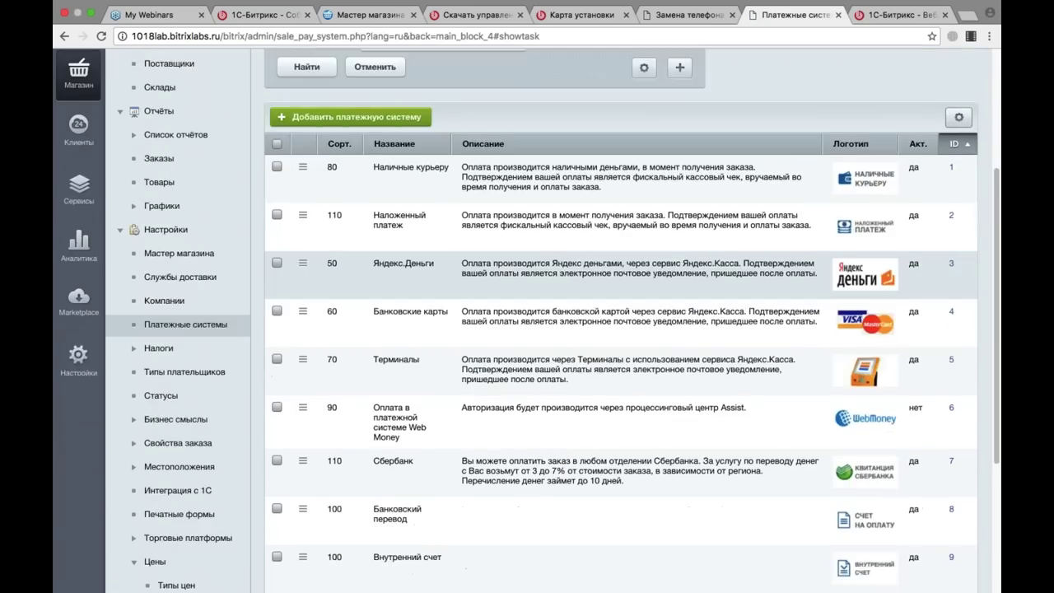
scroll(806, 265, up, 4)
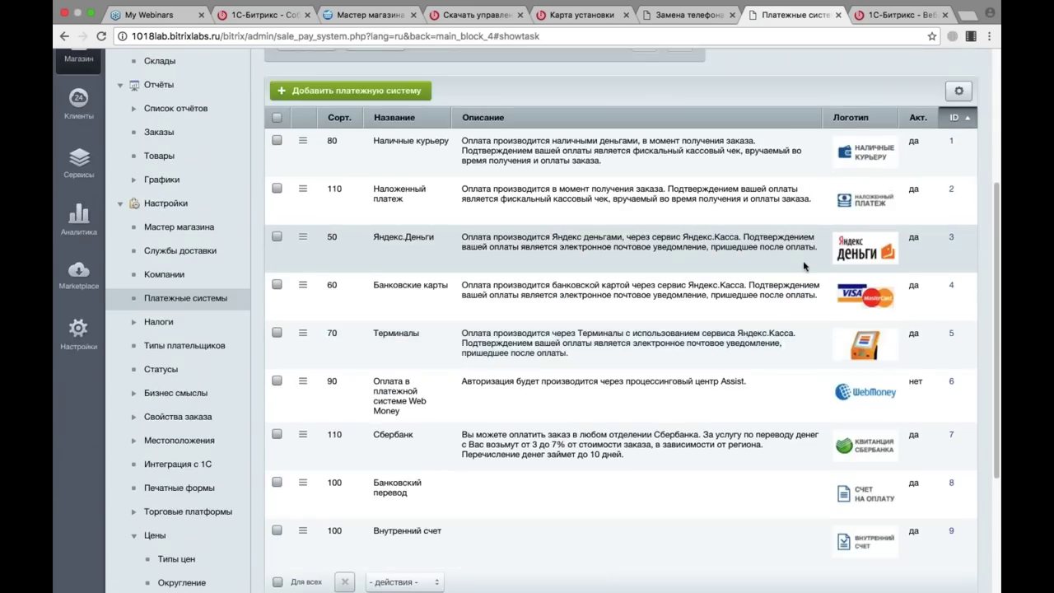
click(377, 175)
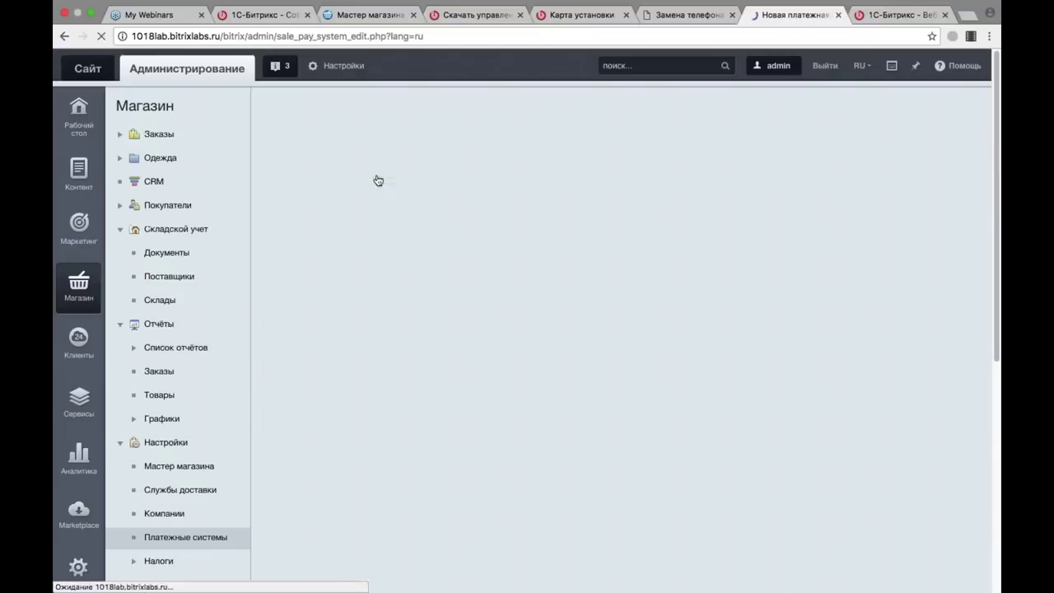
click(697, 346)
scroll(716, 448, down, 5)
scroll(715, 449, down, 5)
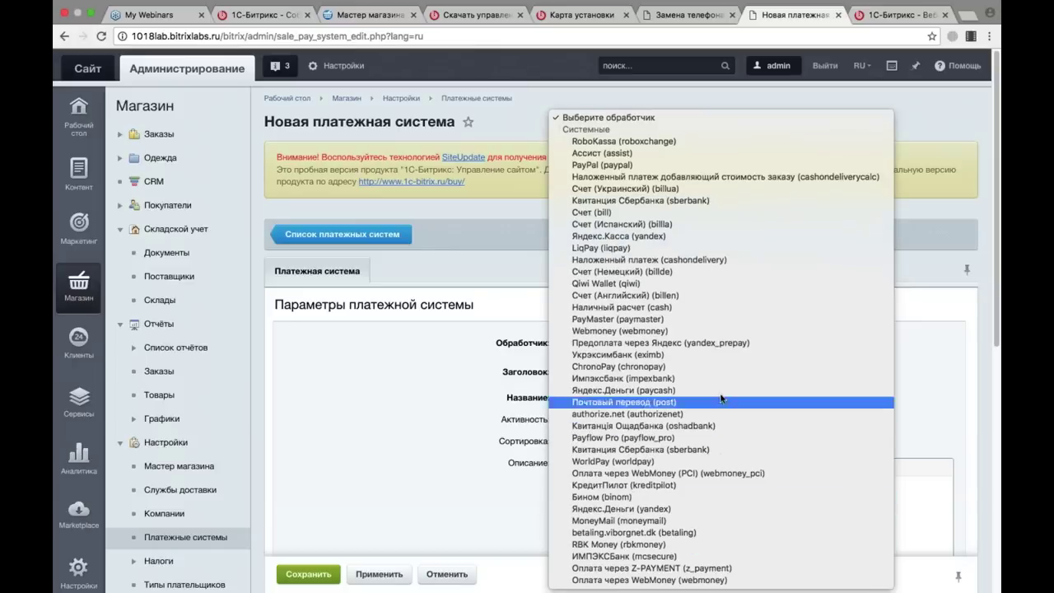
click(909, 262)
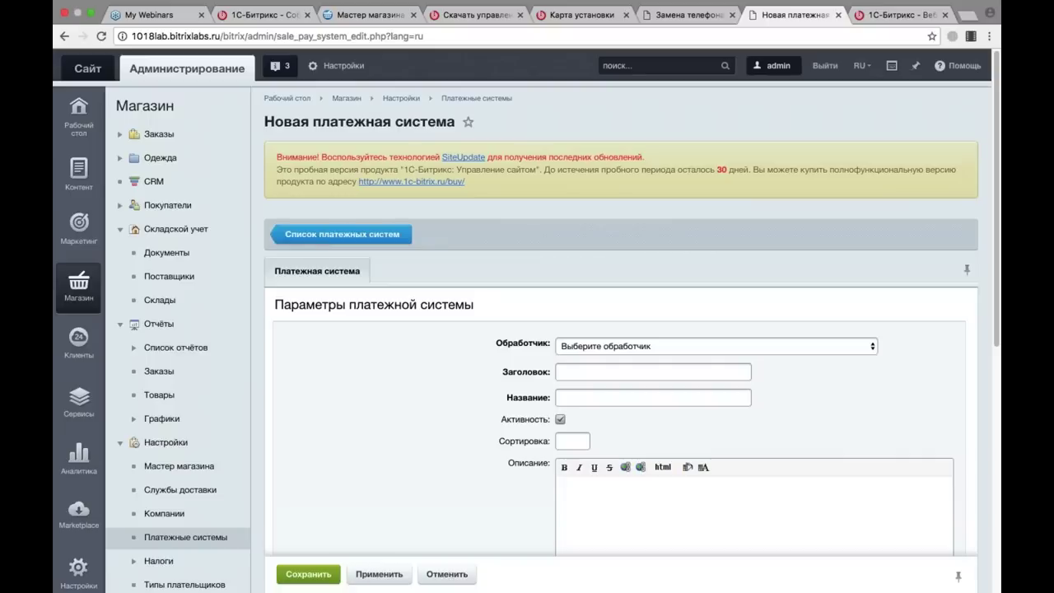
- Open the Банковские карты payment system (ID 4) for editing
click(362, 236)
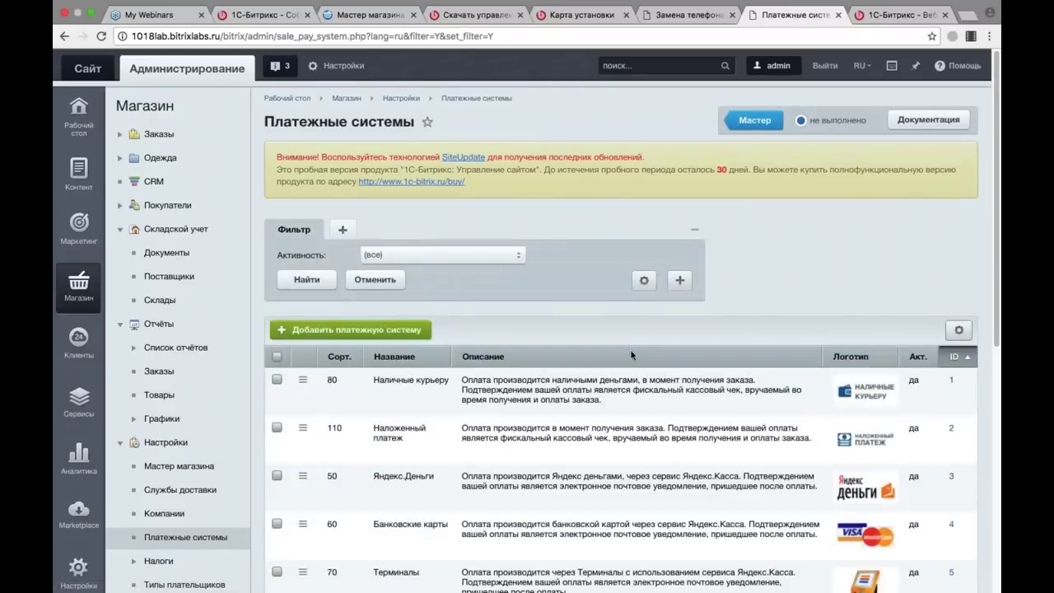
scroll(621, 330, down, 5)
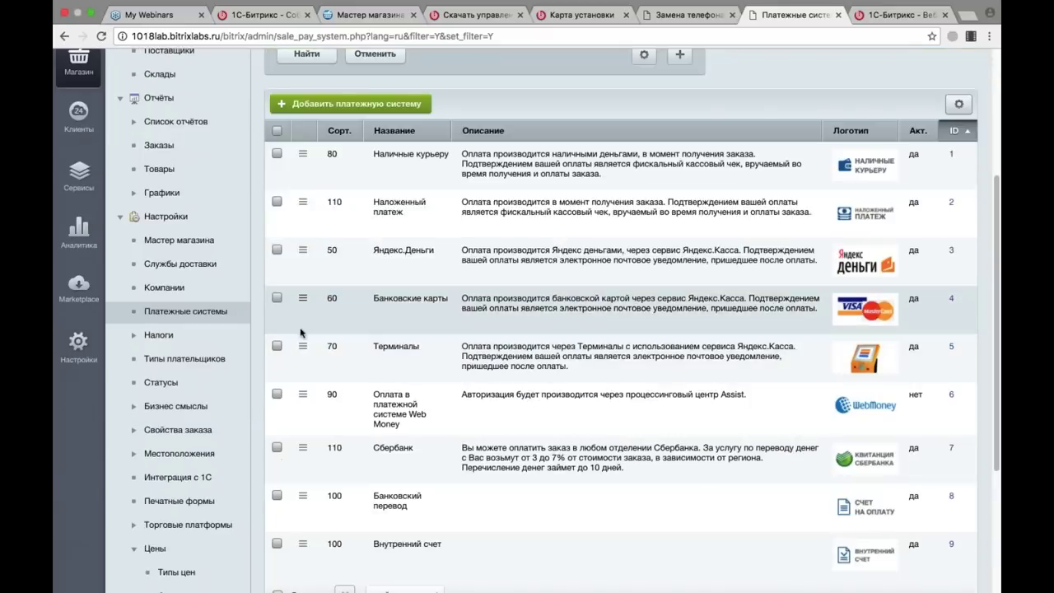
click(302, 298)
click(317, 322)
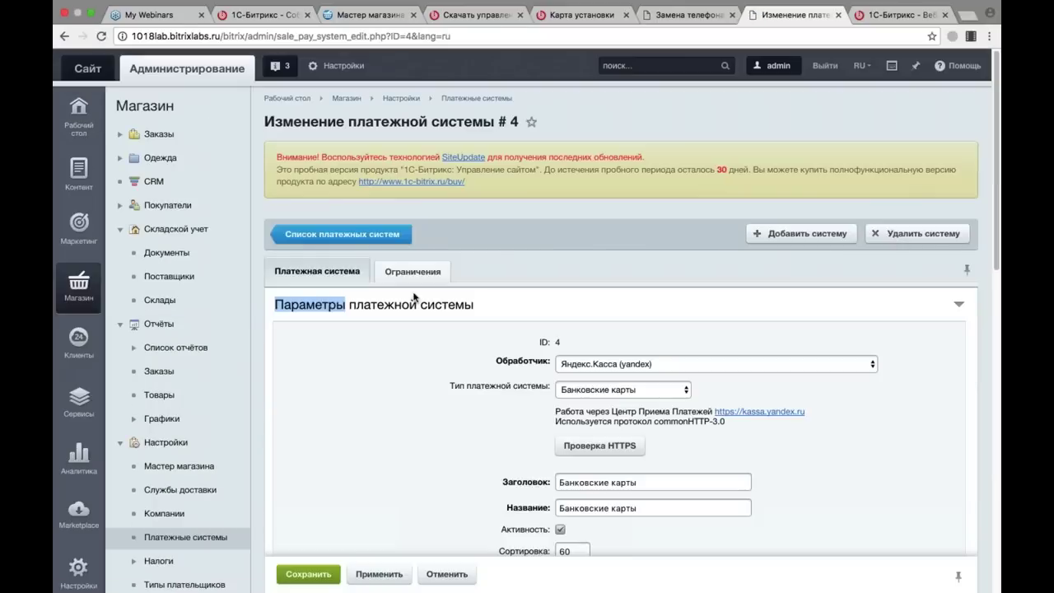
click(414, 297)
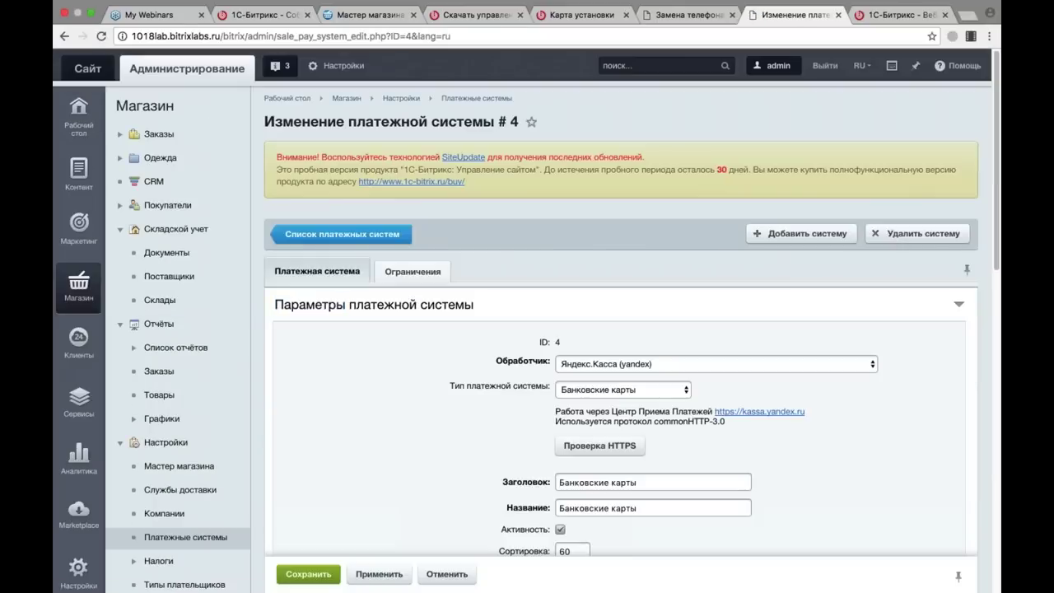
scroll(647, 253, down, 3)
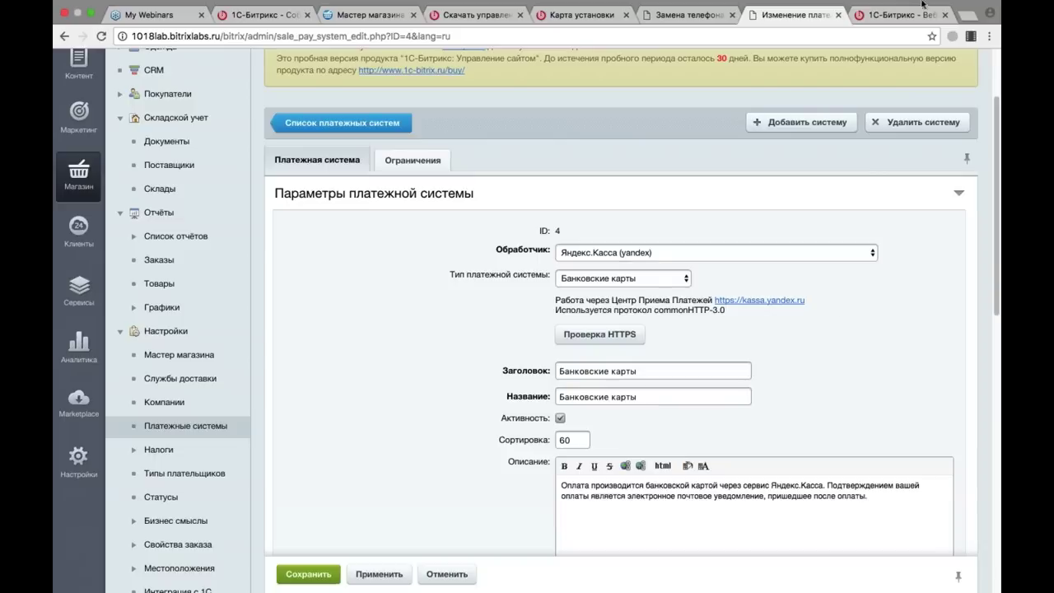
click(615, 281)
click(614, 282)
scroll(429, 341, down, 5)
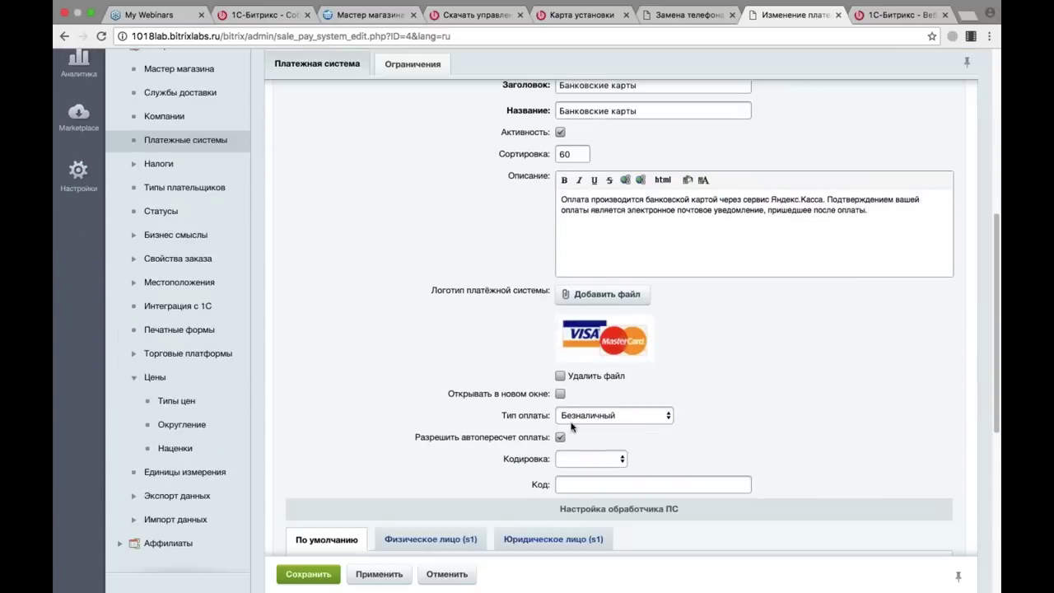
scroll(478, 390, down, 1)
scroll(478, 390, down, 3)
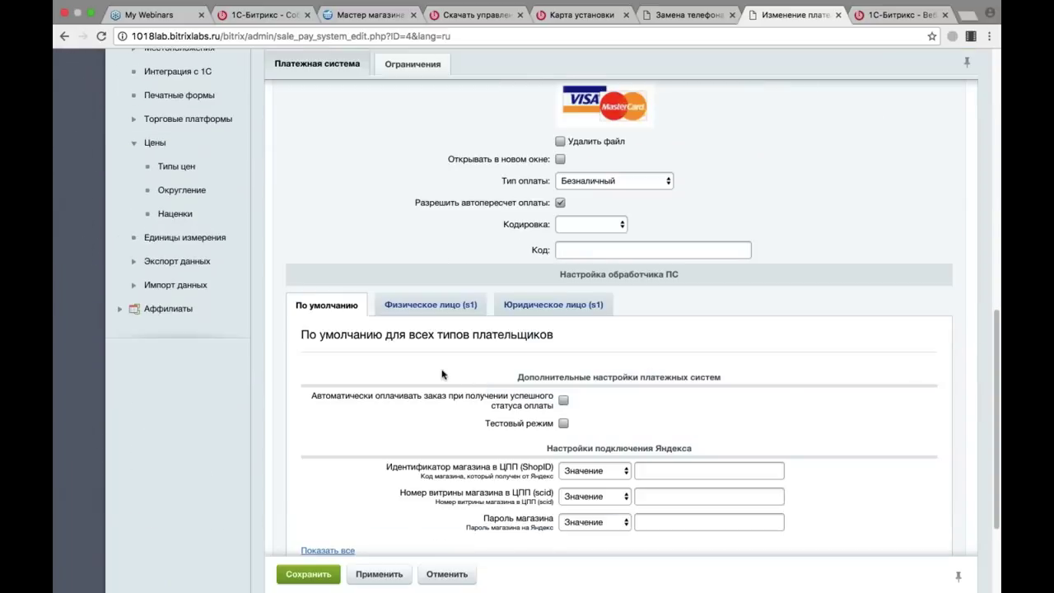
scroll(442, 375, down, 1)
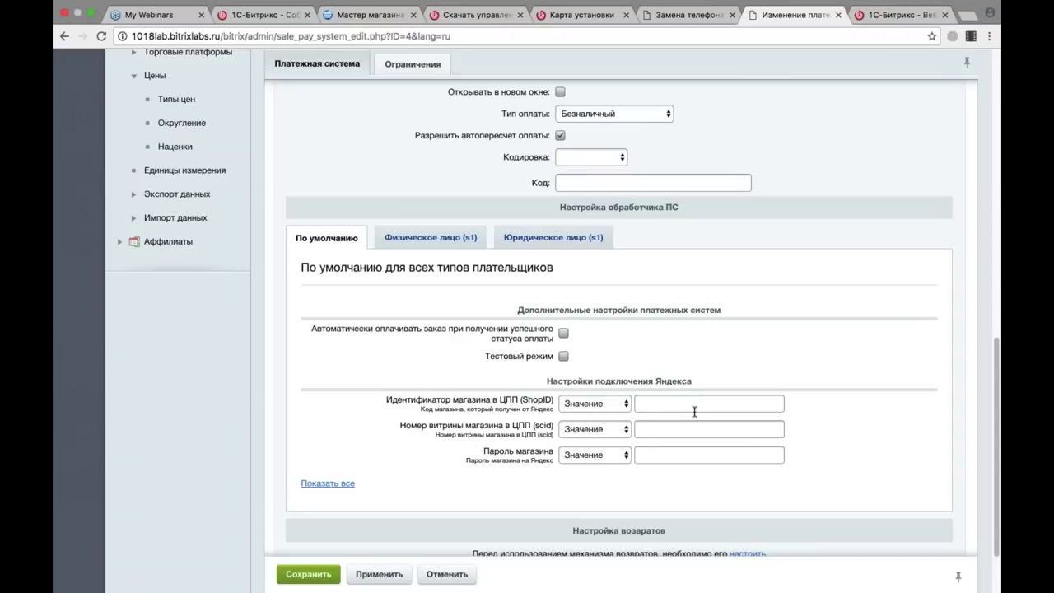
- Review the payment system's individual and legal-entity payer settings and its available restriction types
click(445, 244)
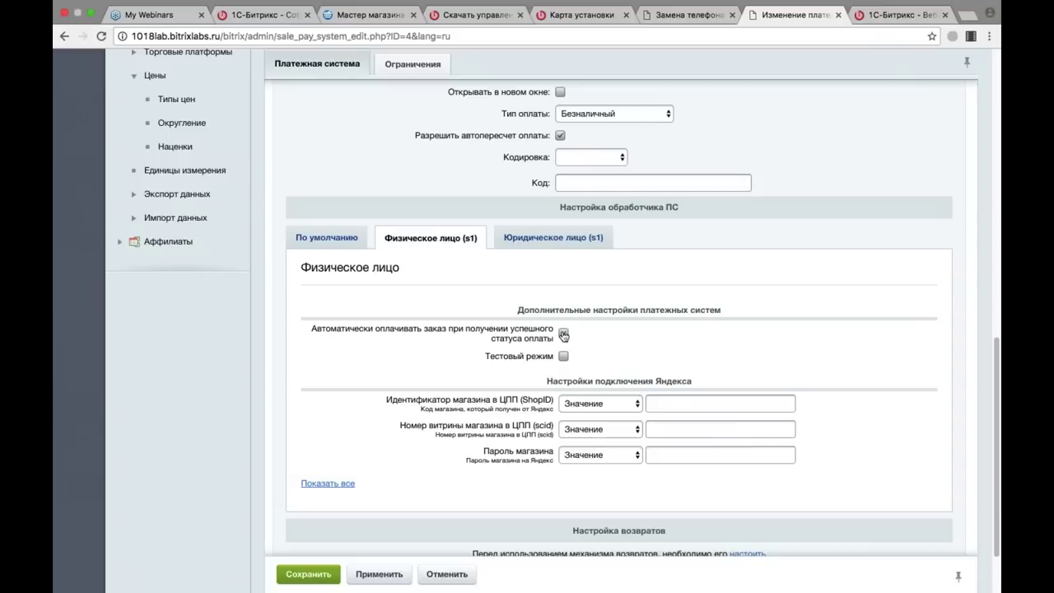
click(554, 238)
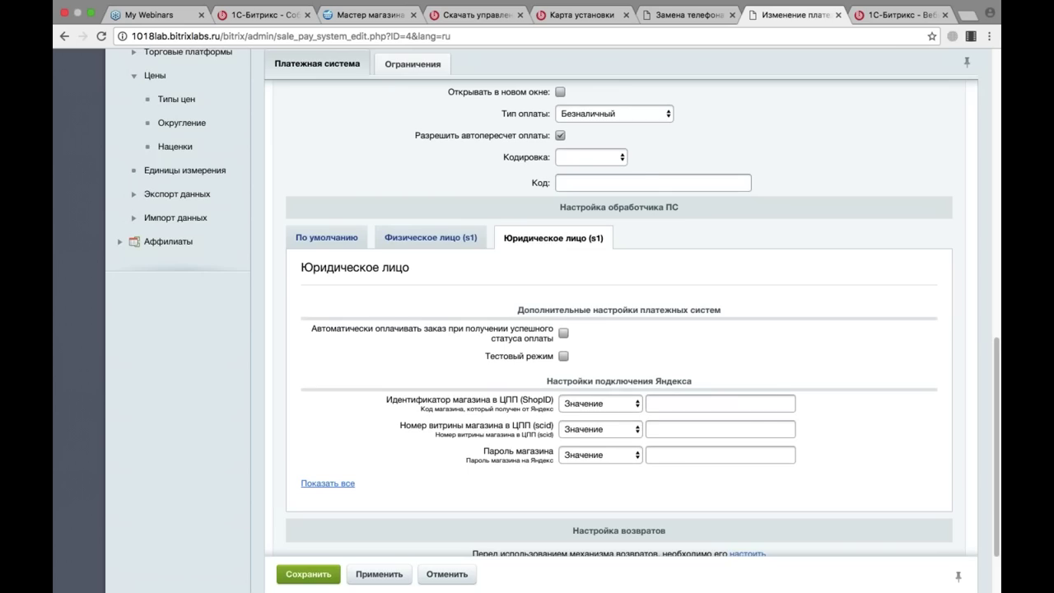
click(431, 238)
scroll(518, 264, up, 10)
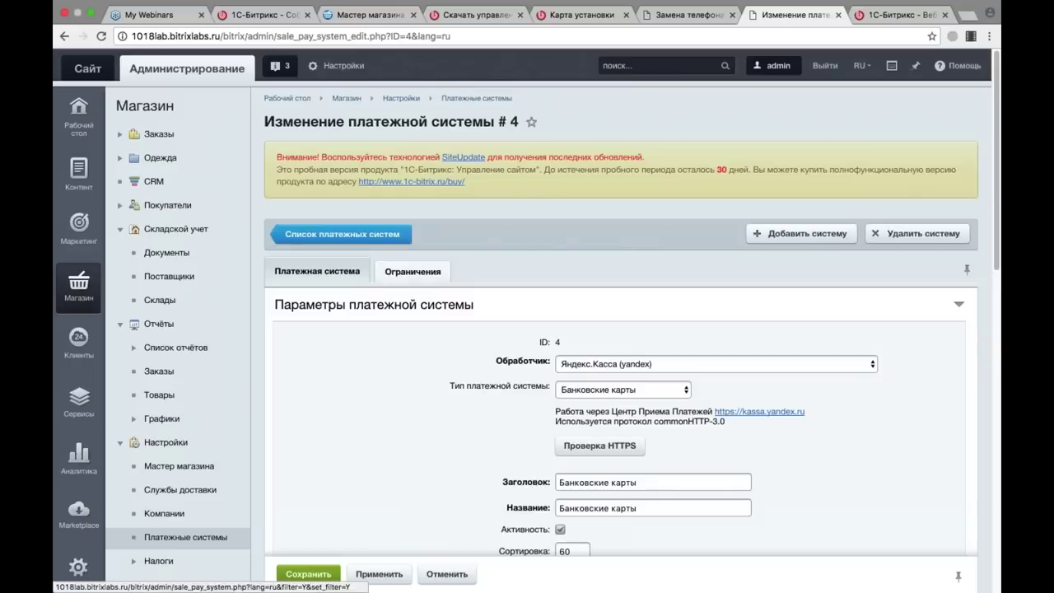
click(412, 271)
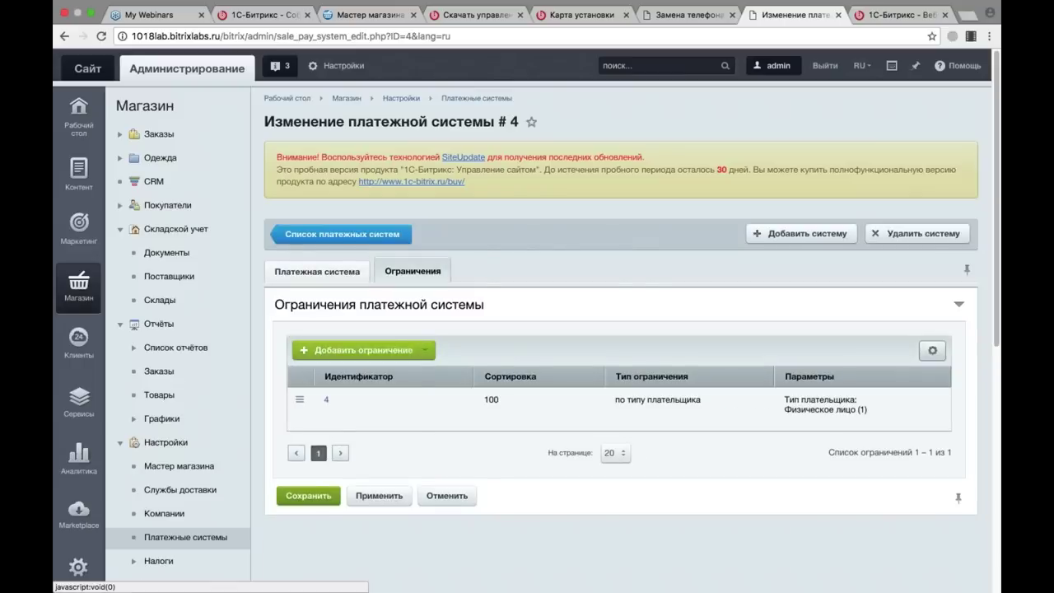
click(355, 350)
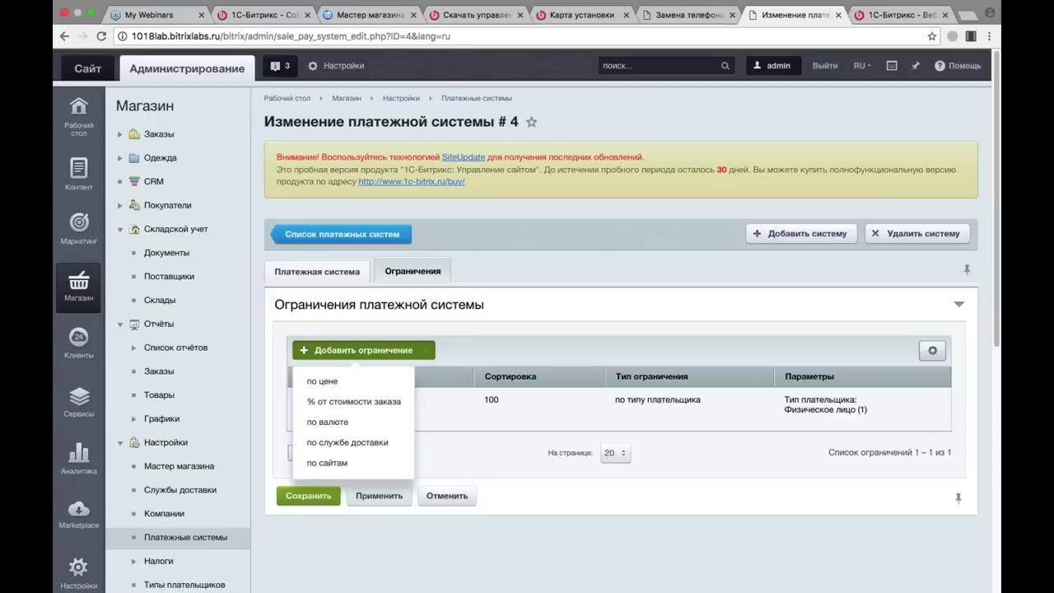
- Return to the payment systems list and mark the wizard's payment systems task completed
click(341, 234)
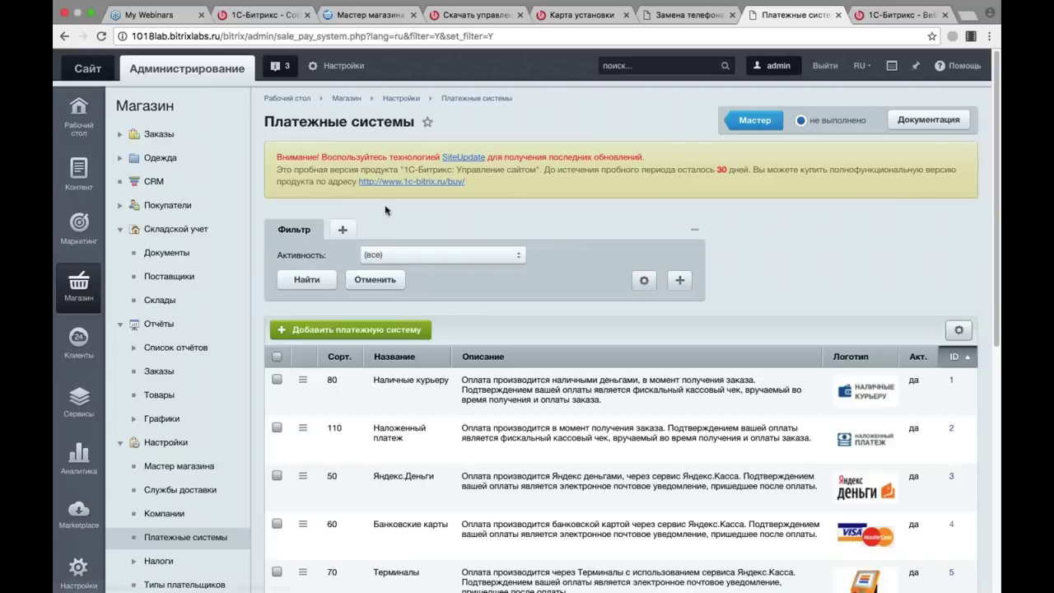
mouse_move(754, 120)
click(770, 187)
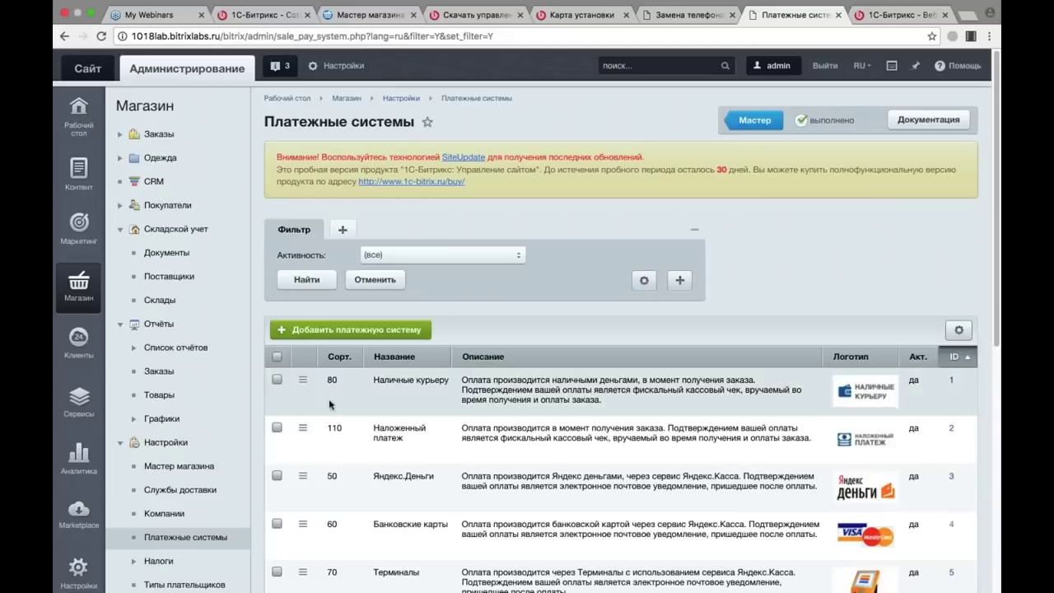
- Open СПСР-Экспресс from the delivery services list and look at its description
click(210, 500)
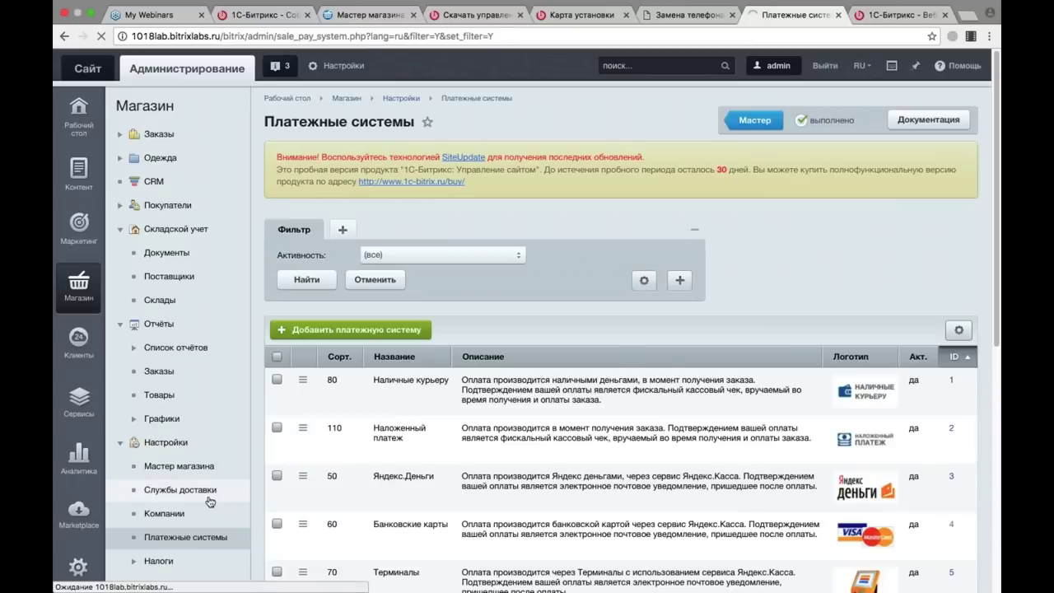
scroll(557, 372, down, 5)
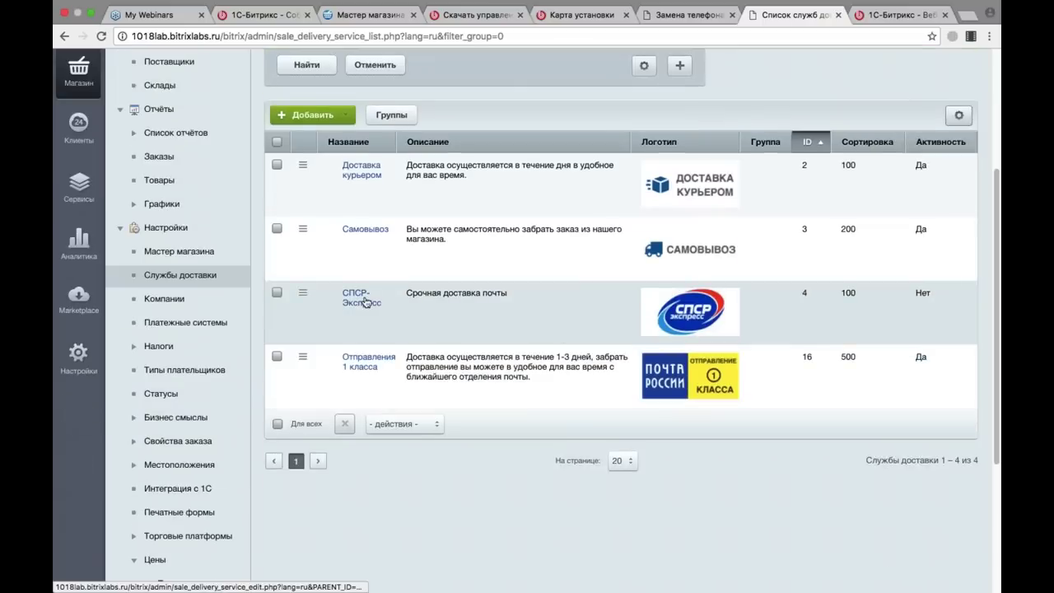
click(362, 300)
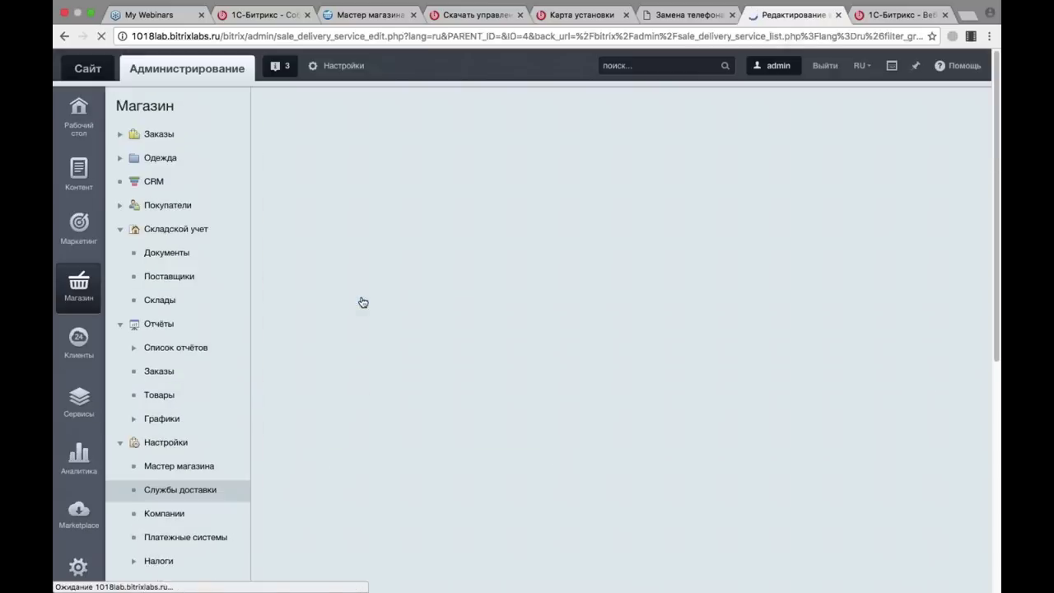
scroll(832, 340, down, 4)
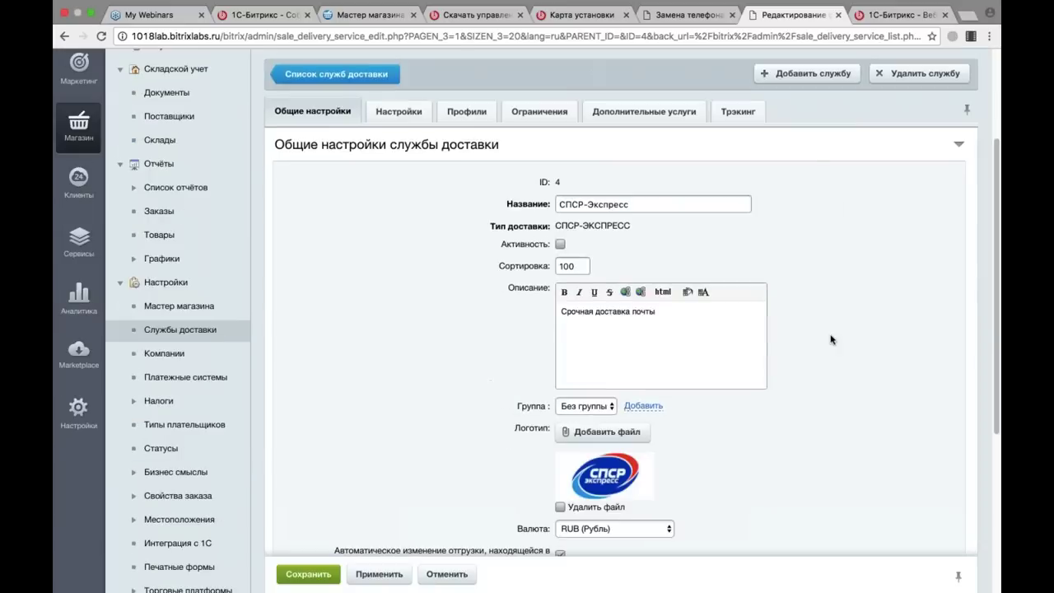
click(725, 321)
scroll(891, 329, up, 2)
scroll(891, 329, down, 6)
scroll(891, 330, up, 8)
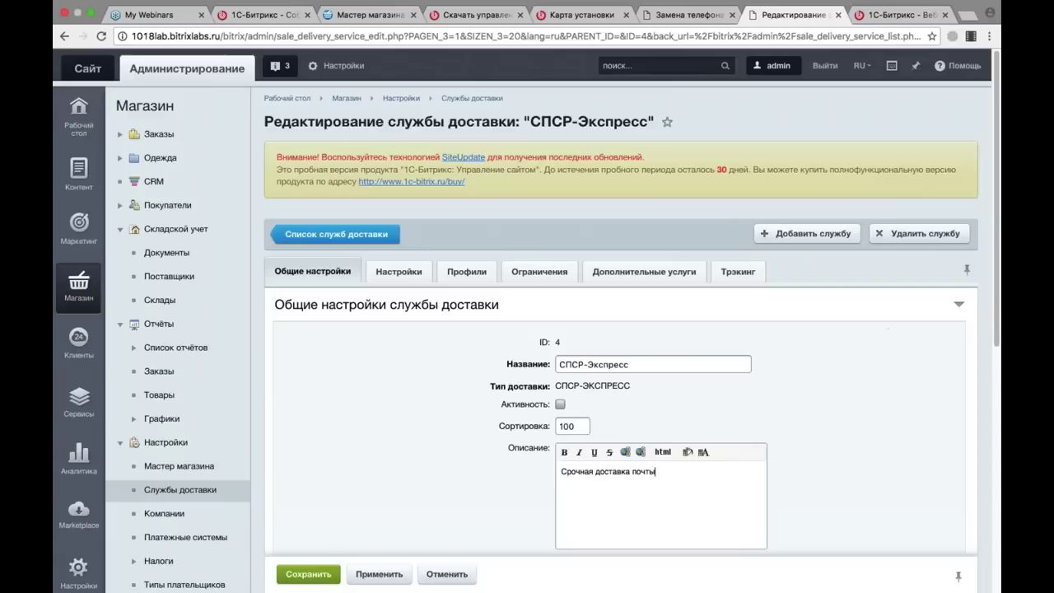
- Review its calculation settings with cargo type Документы, its restrictions and its additional services
click(403, 272)
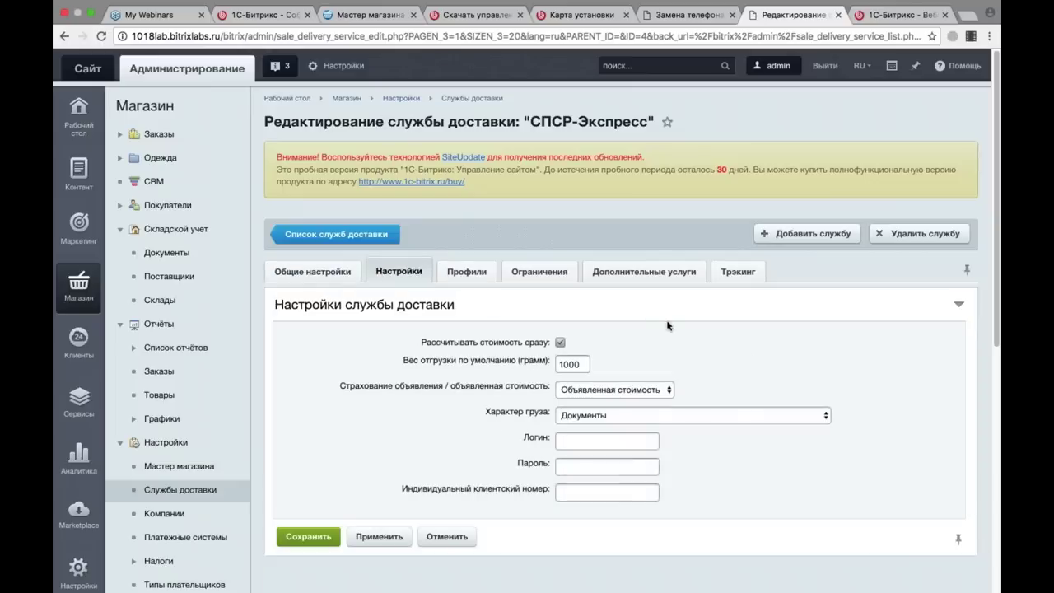
click(588, 416)
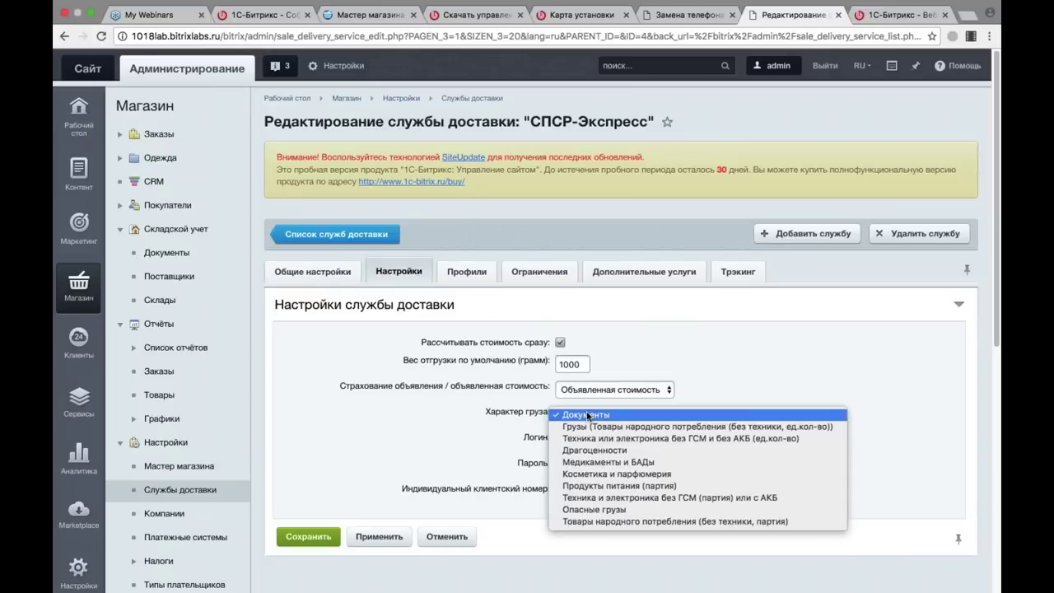
click(588, 415)
click(542, 275)
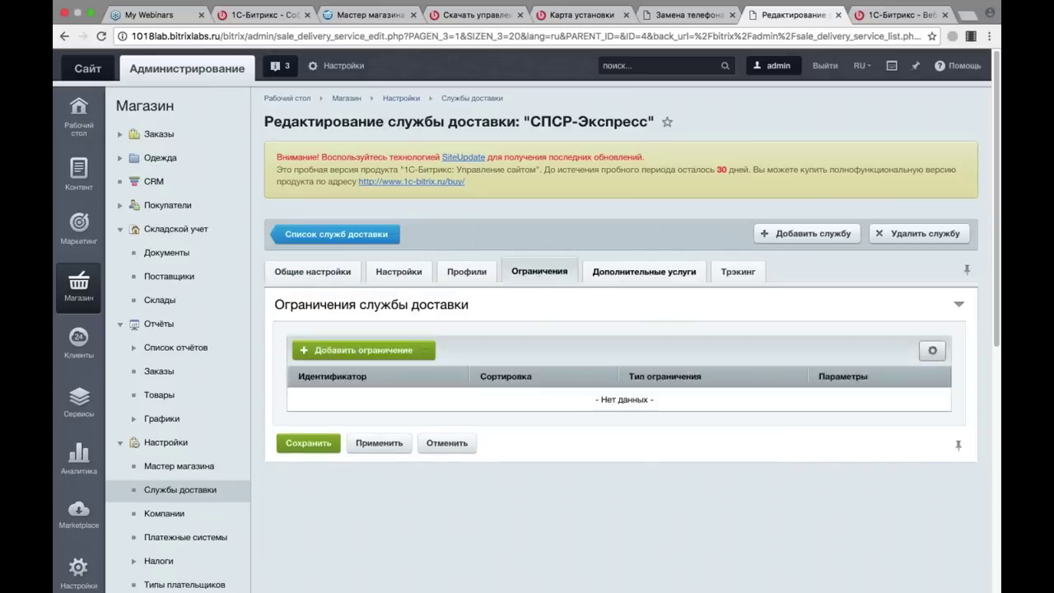
click(601, 277)
scroll(639, 320, down, 2)
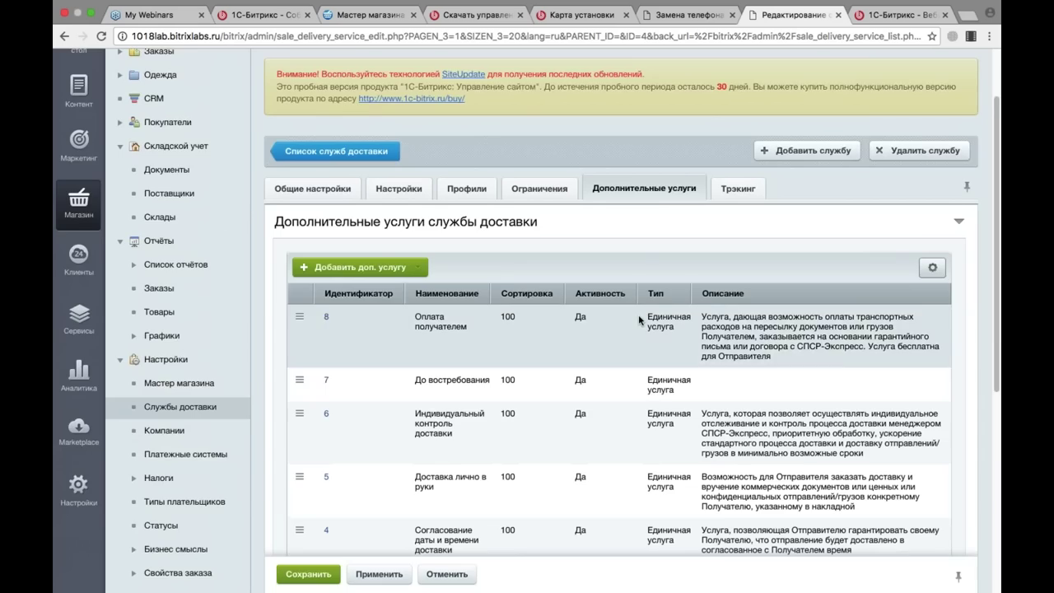
scroll(639, 319, down, 5)
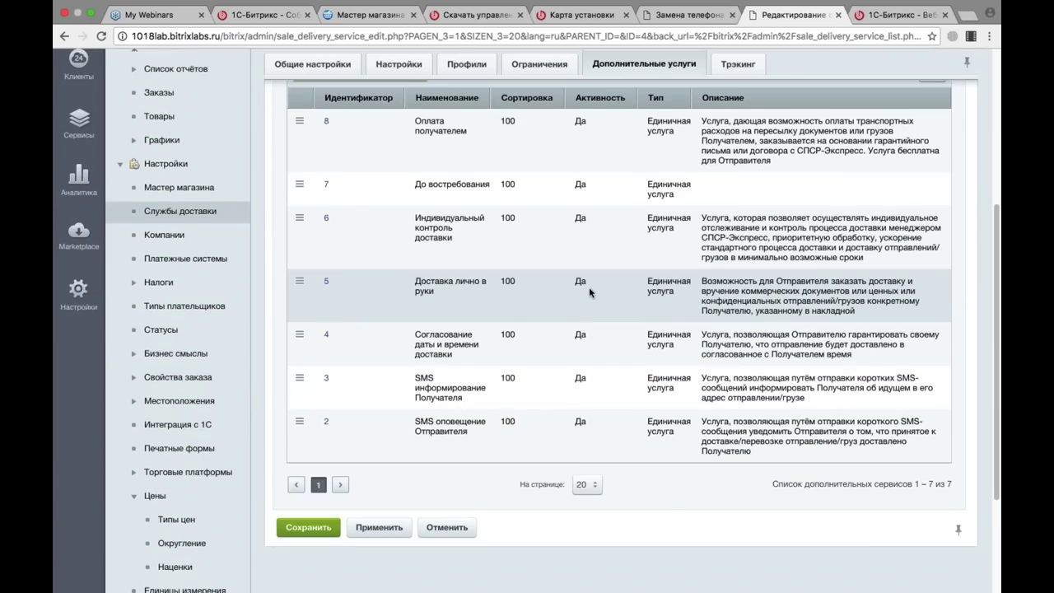
scroll(588, 288, up, 2)
scroll(589, 288, up, 5)
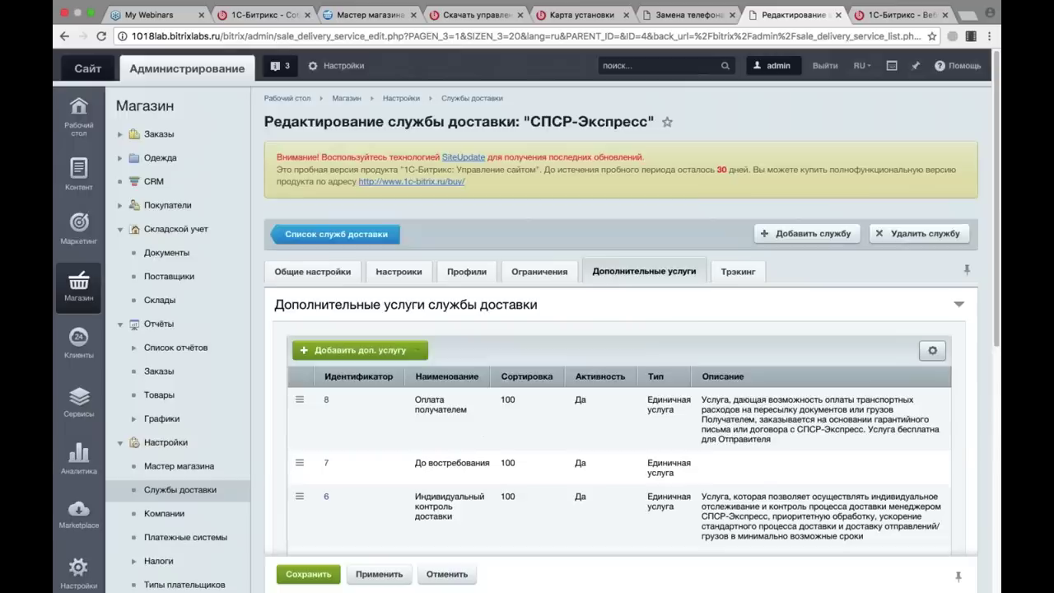
scroll(977, 373, down, 5)
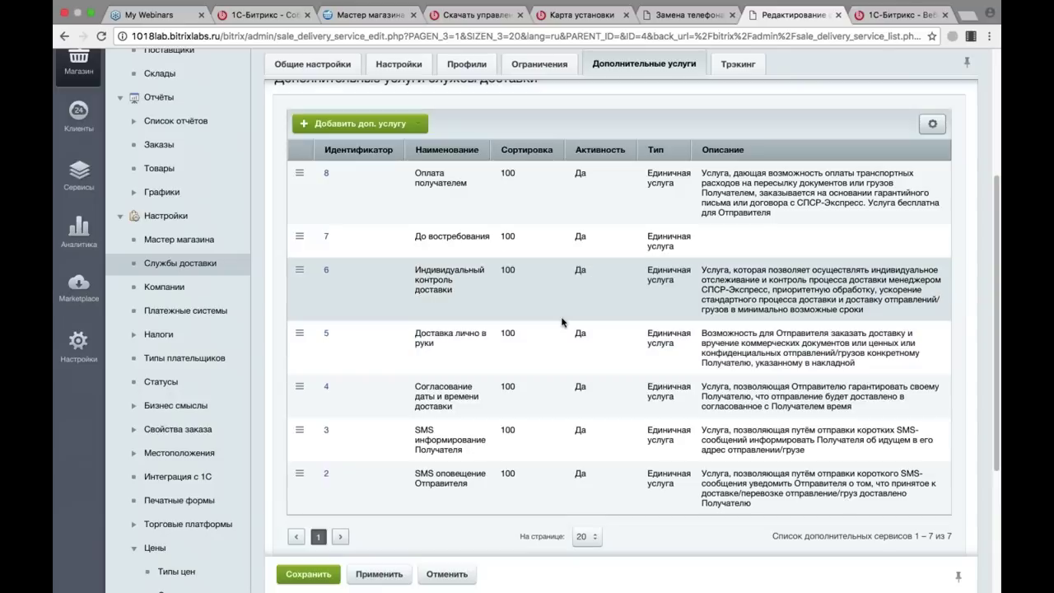
- Check the addable services and tracking settings, then cancel back to the delivery services list
click(416, 127)
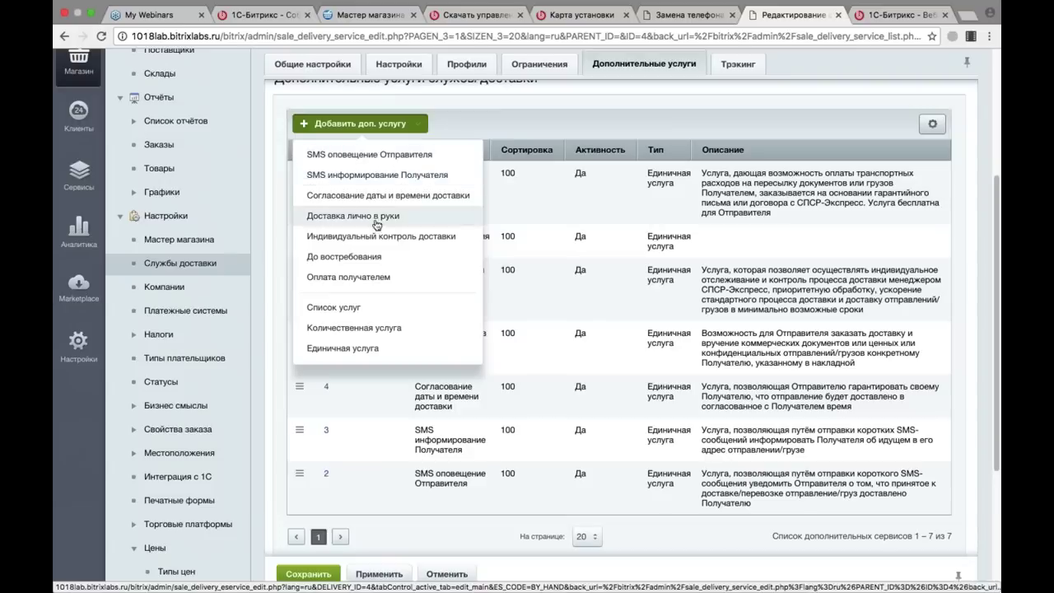
click(737, 65)
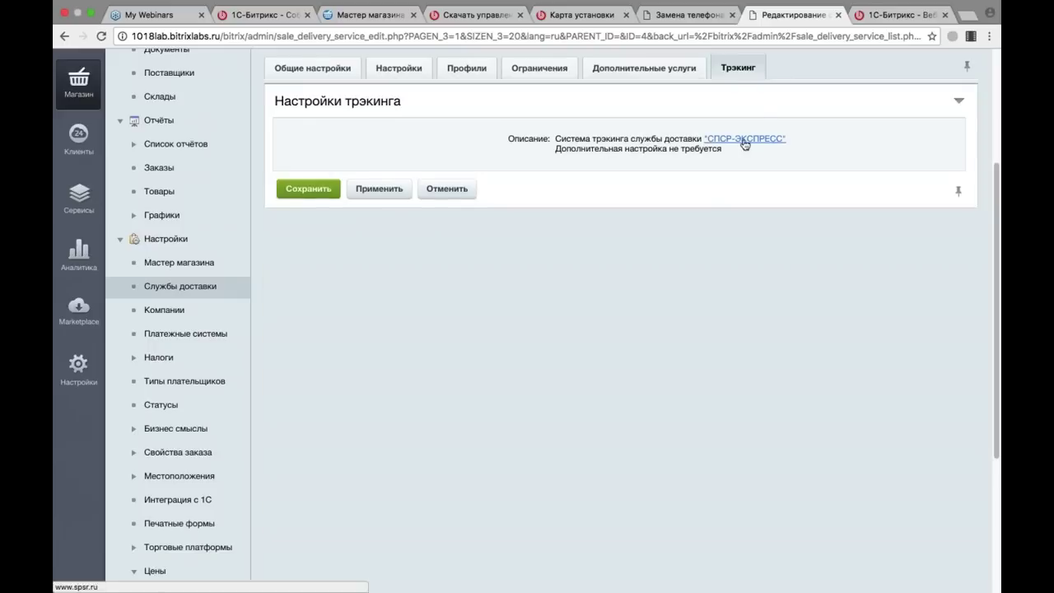
click(312, 67)
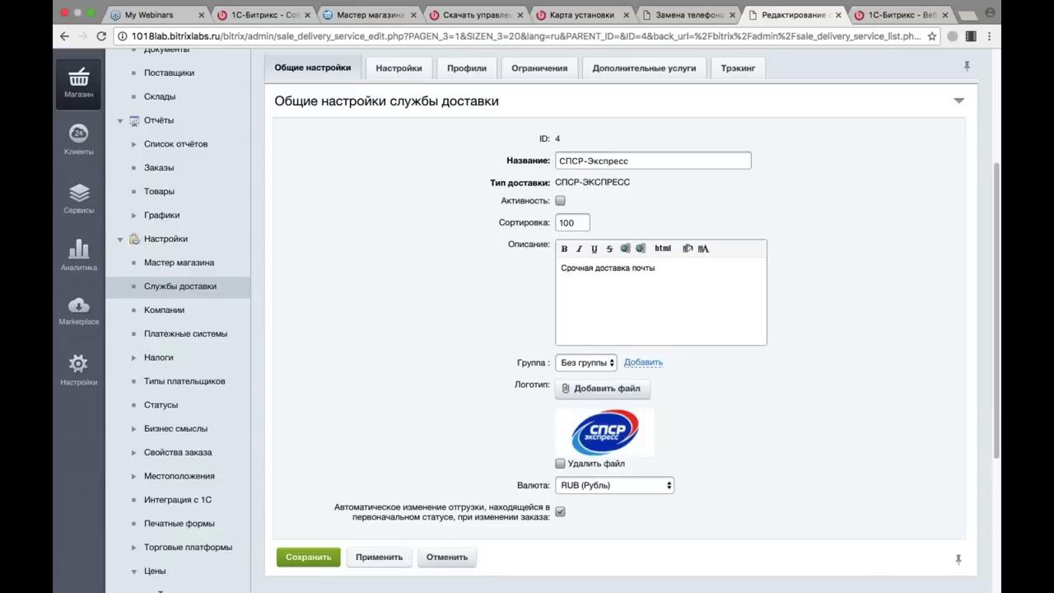
click(446, 557)
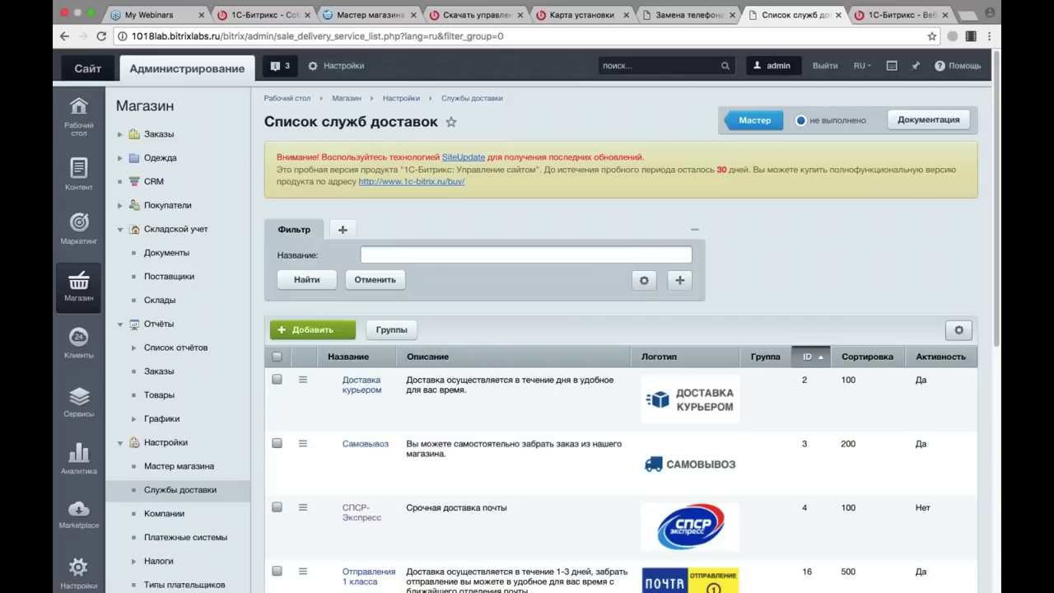
- Start a new automated delivery service, browse its carrier list and general settings, then open a blank Chrome tab
click(328, 330)
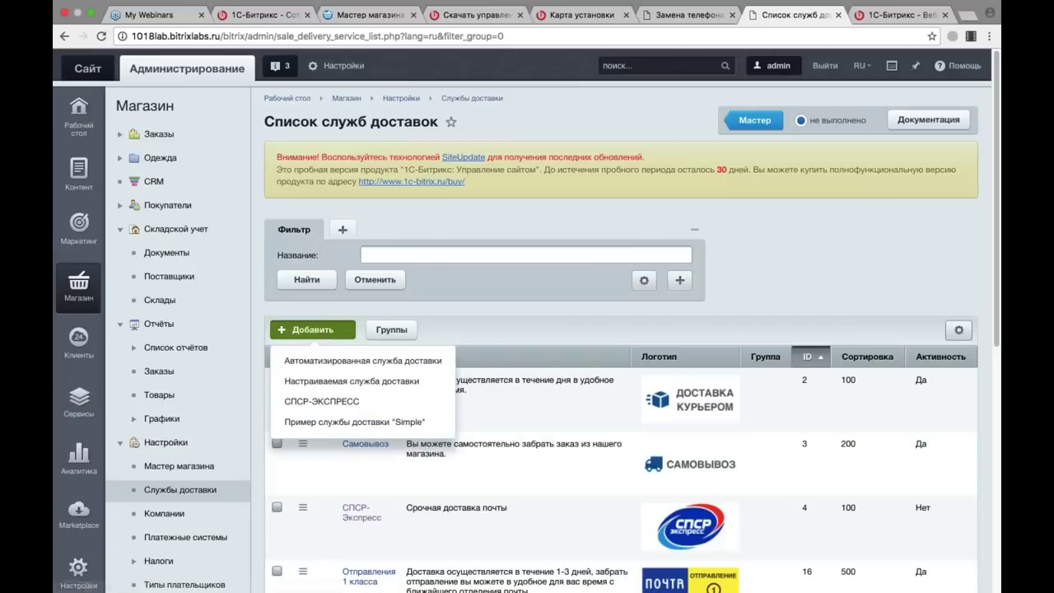
click(362, 360)
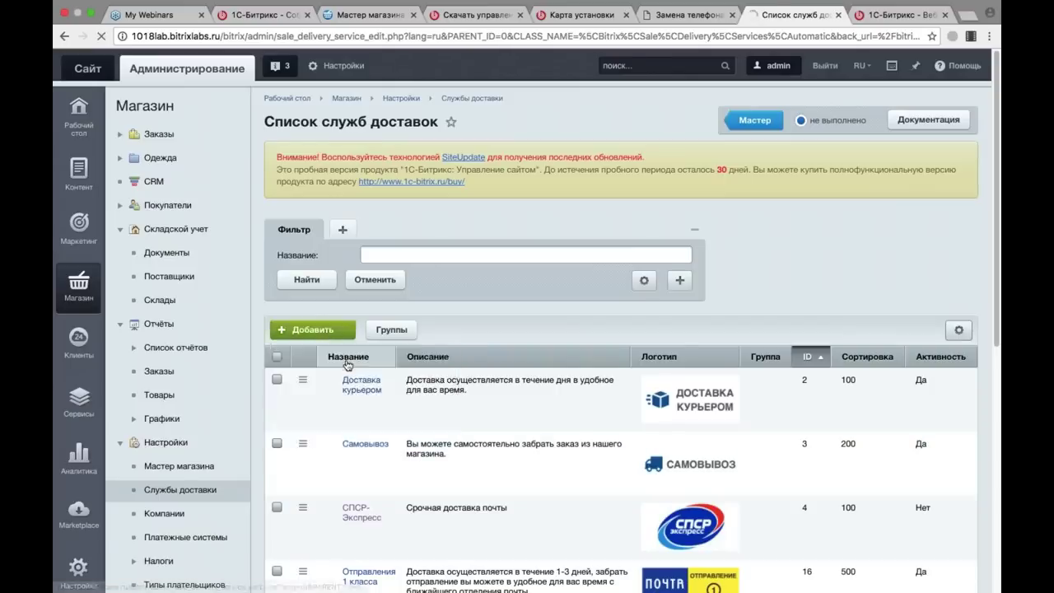
scroll(647, 304, down, 3)
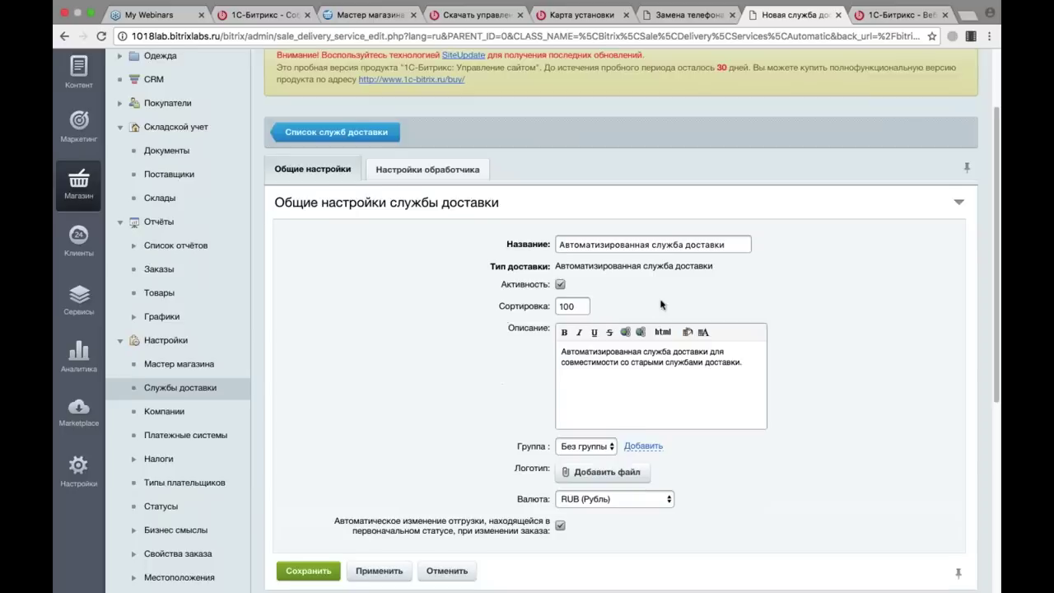
click(427, 148)
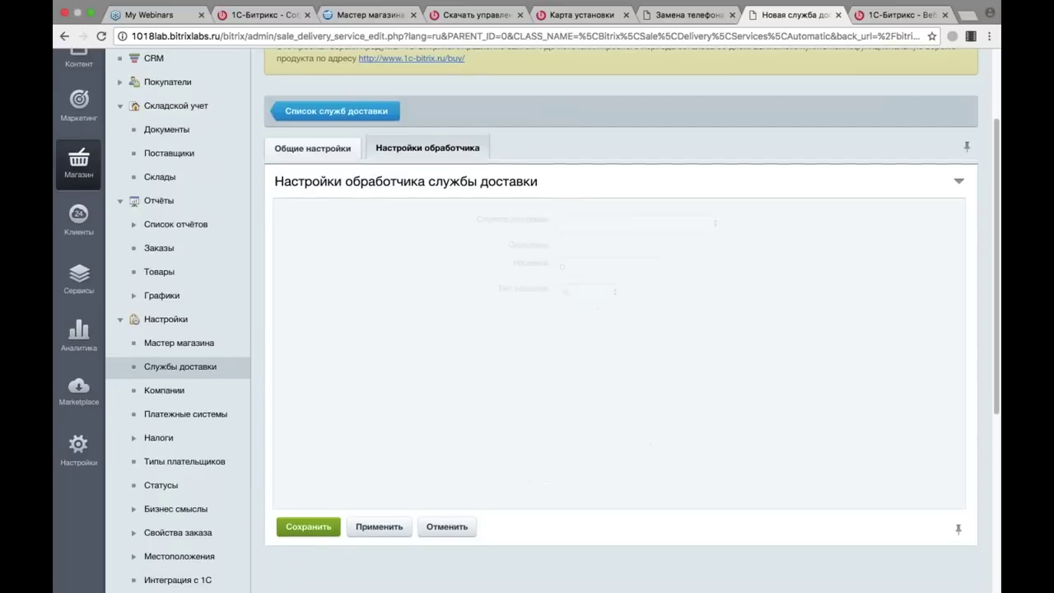
click(621, 222)
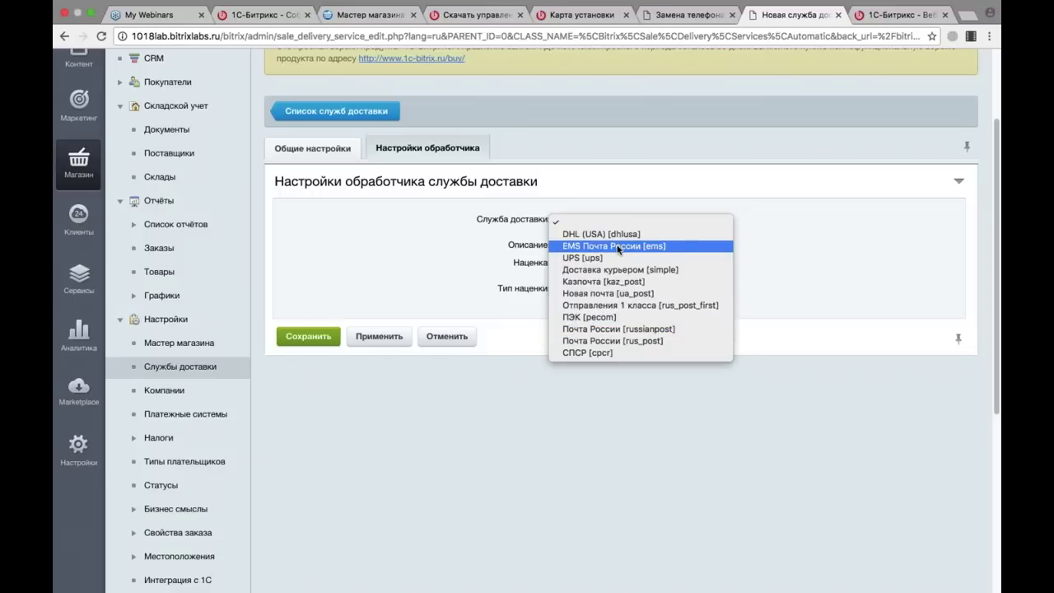
click(778, 250)
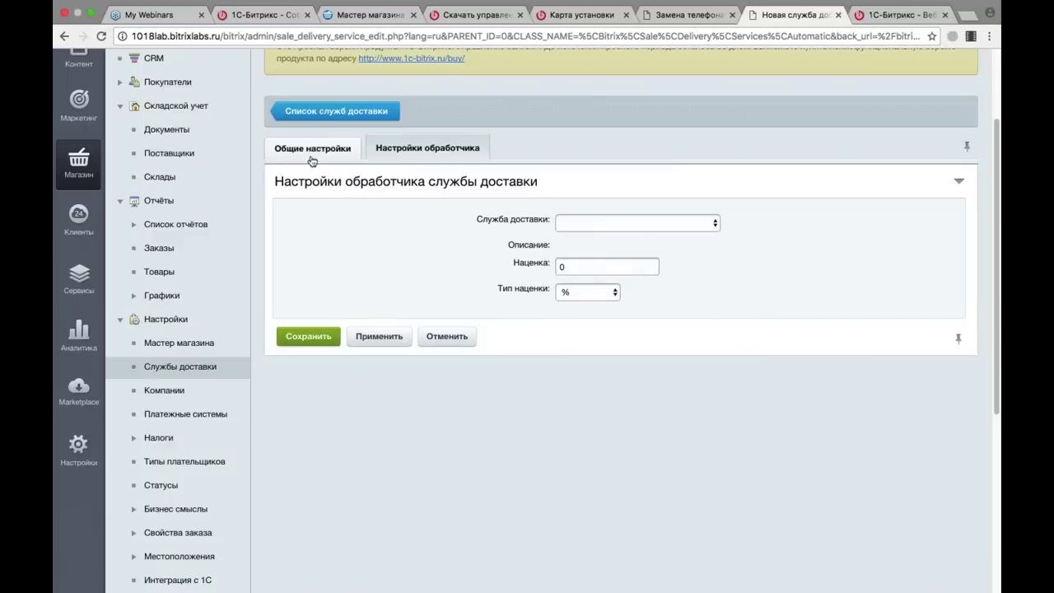
click(313, 150)
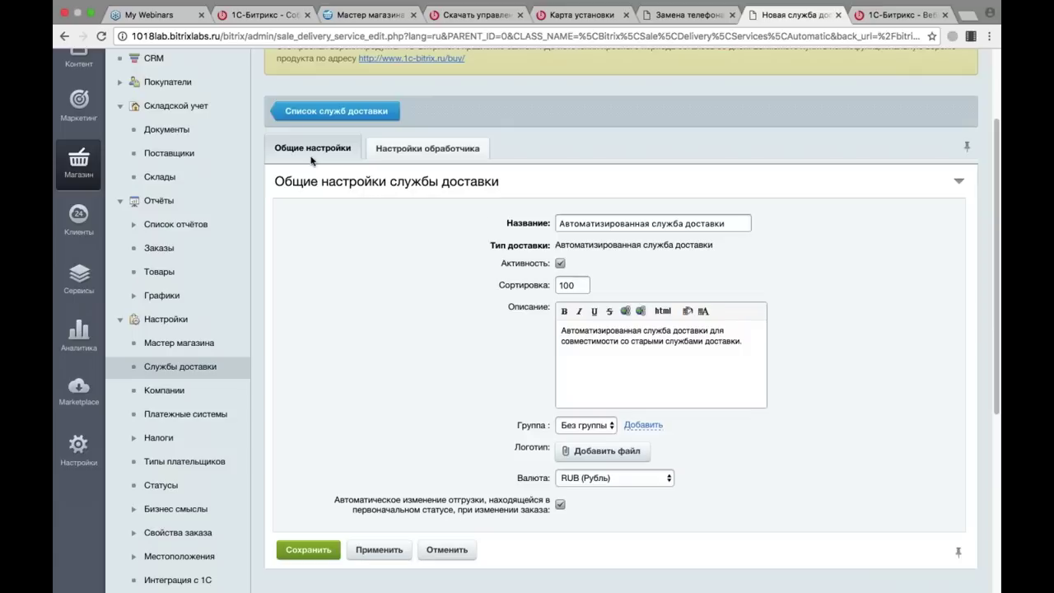
click(964, 17)
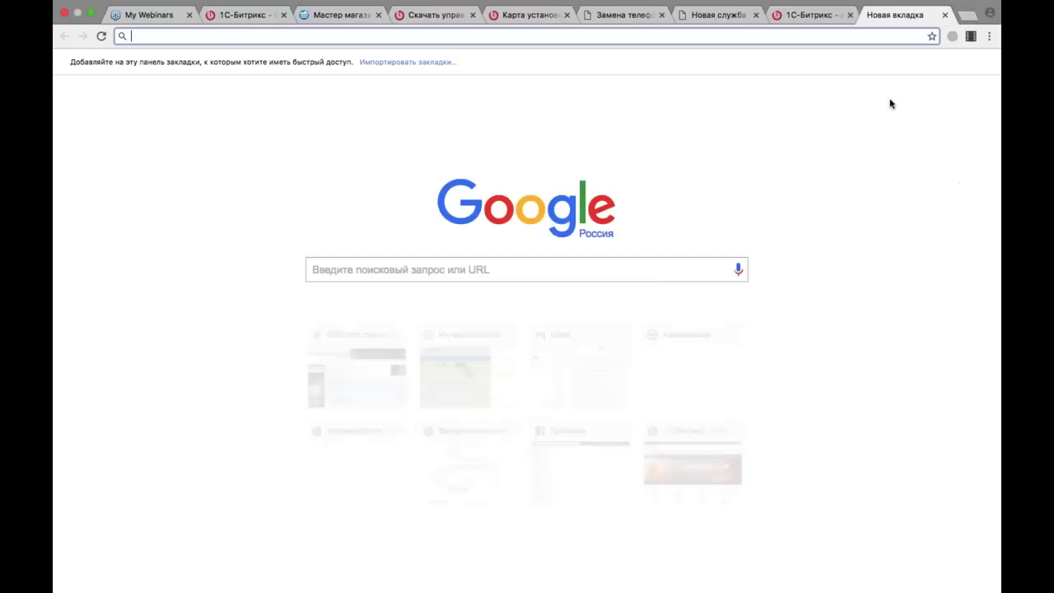
- Load marketplace.1c-bitrix.ru and look for delivery solutions, searching 'доставка'
text(marketplace.1c-bitrix)
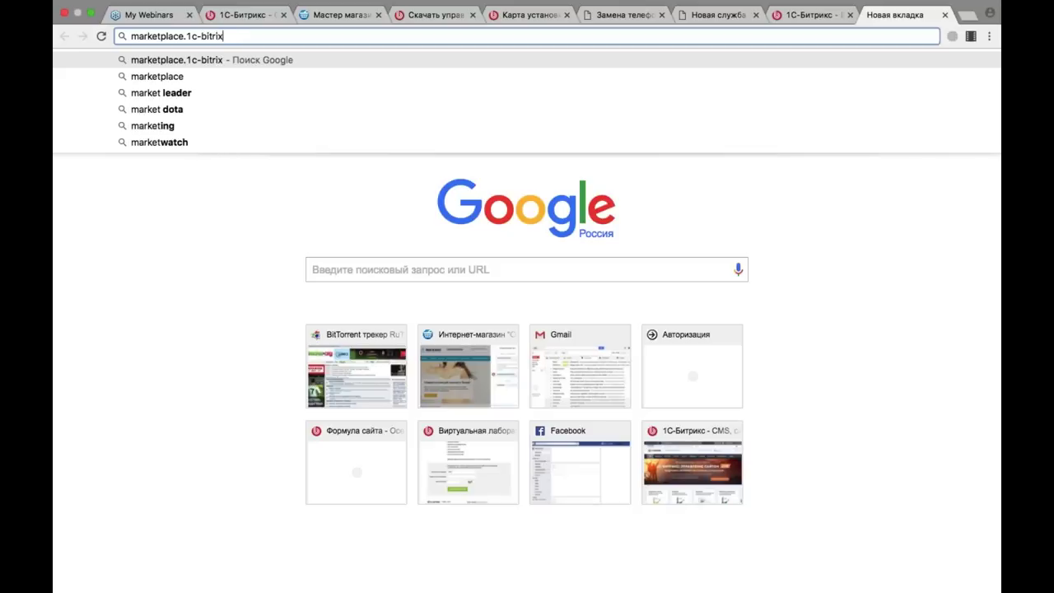
text(.ru)
key(Return)
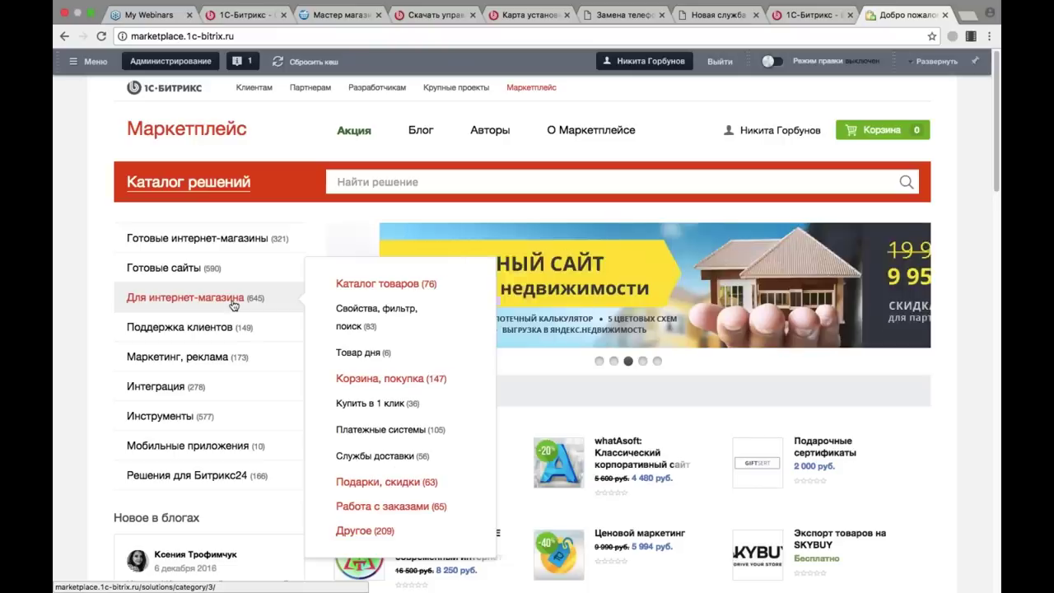
mouse_move(233, 301)
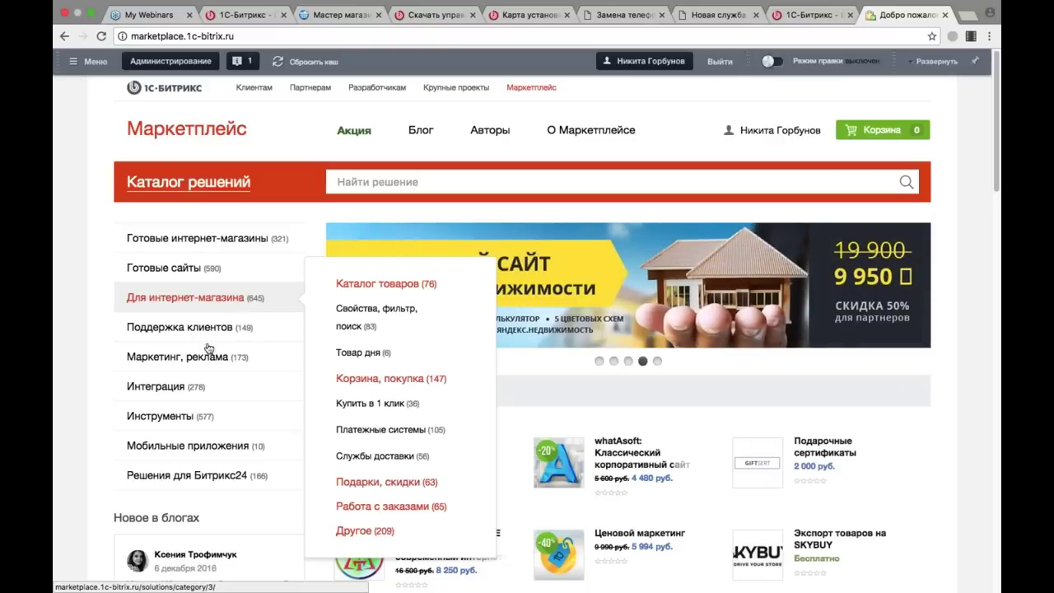
mouse_move(210, 334)
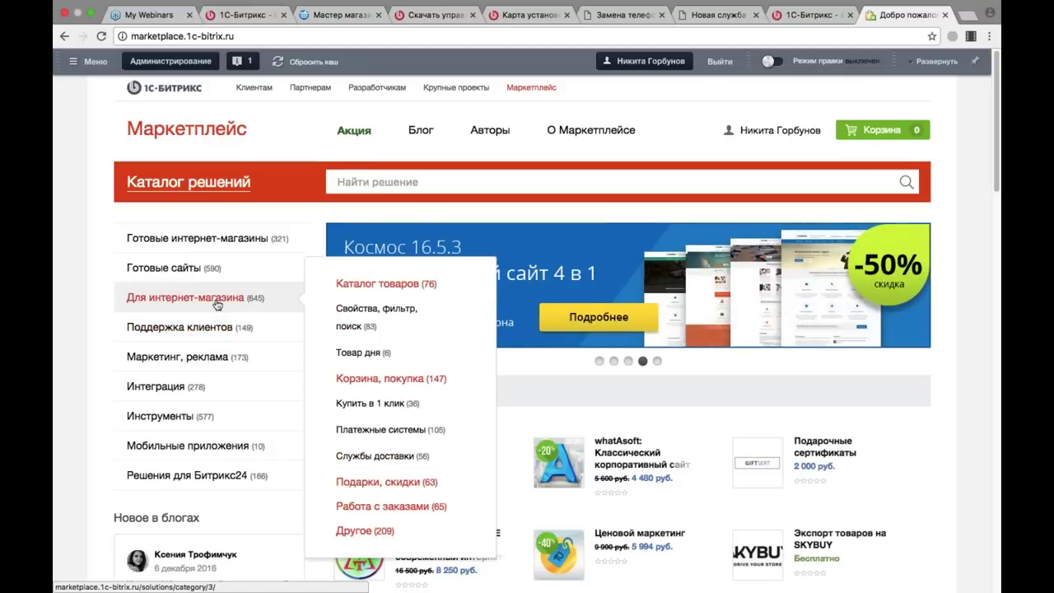
mouse_move(192, 394)
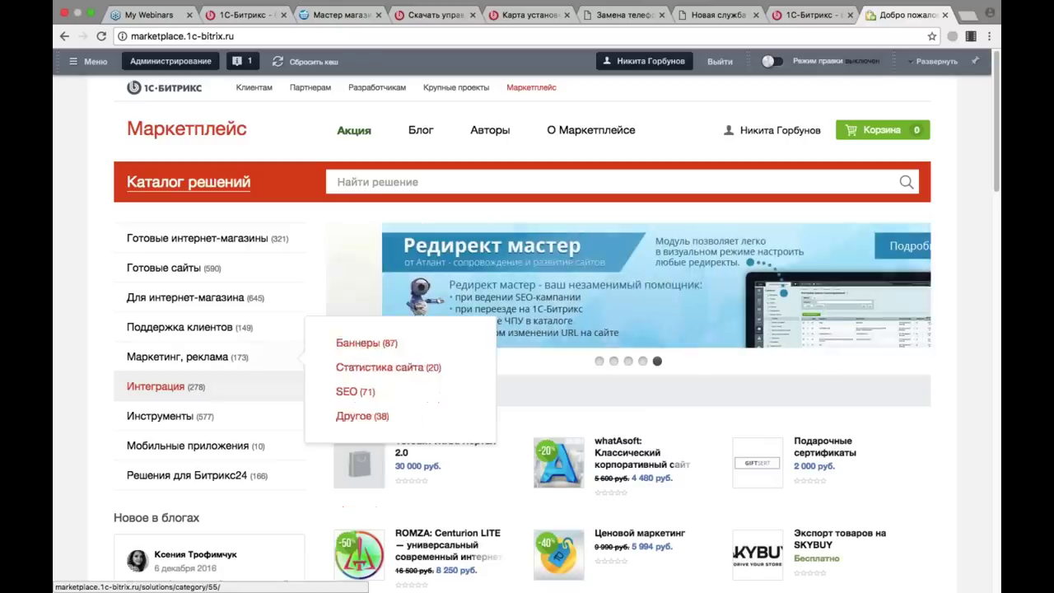
text(доставк)
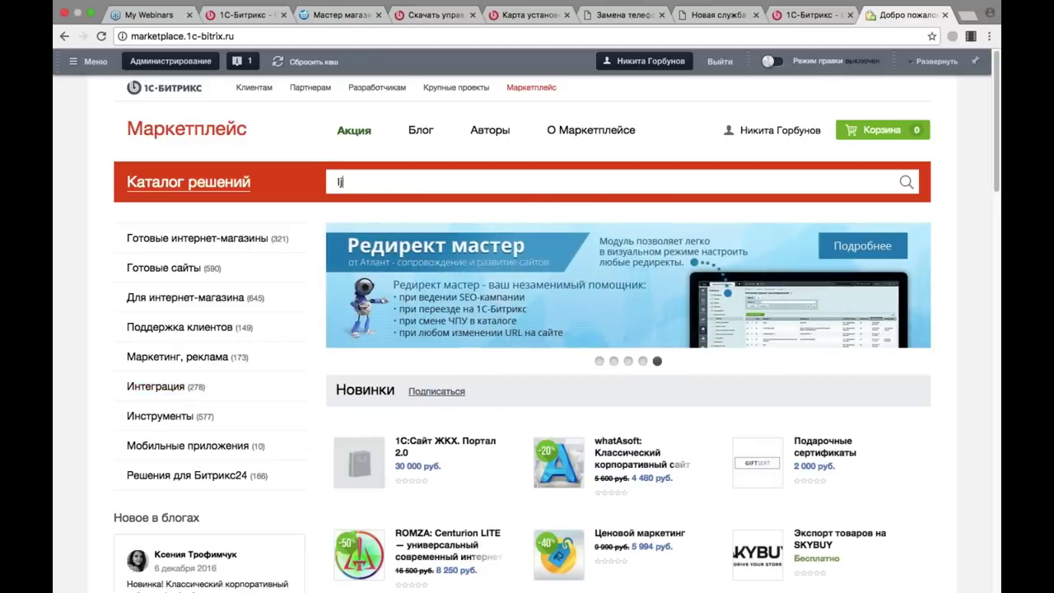
text(а)
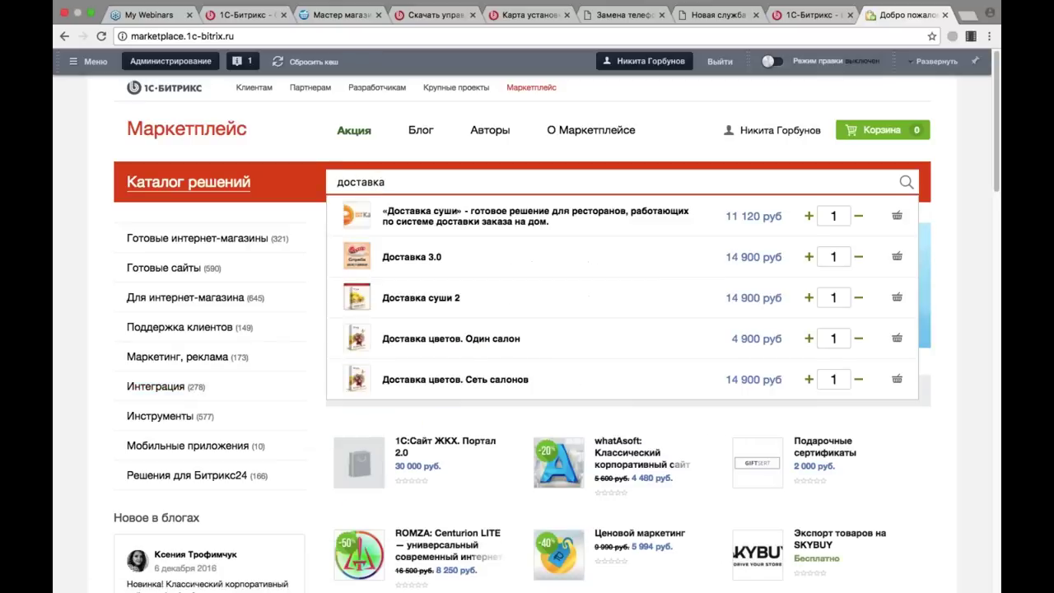
scroll(555, 248, down, 2)
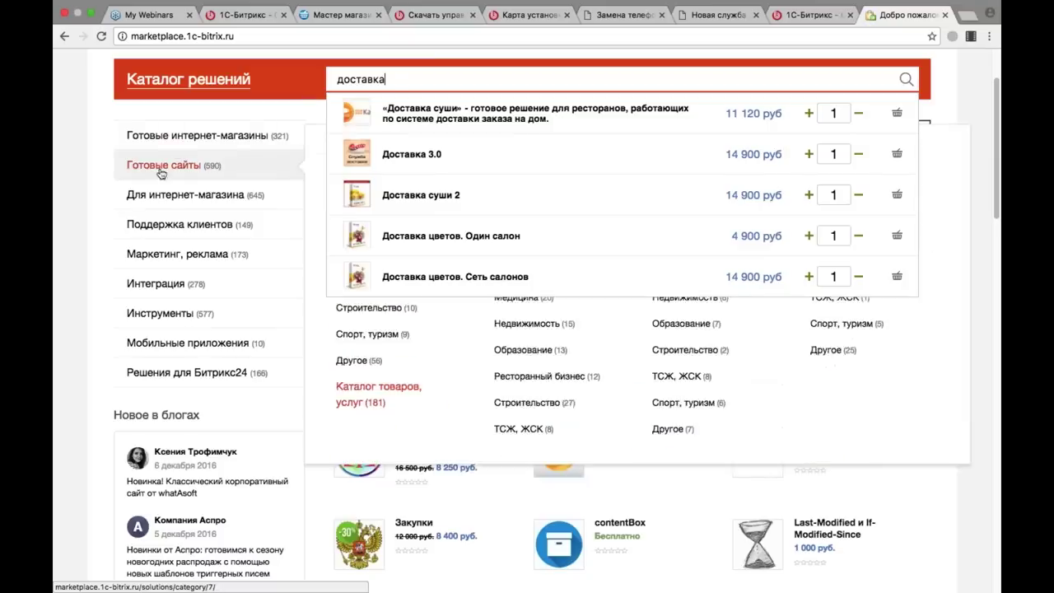
mouse_move(153, 198)
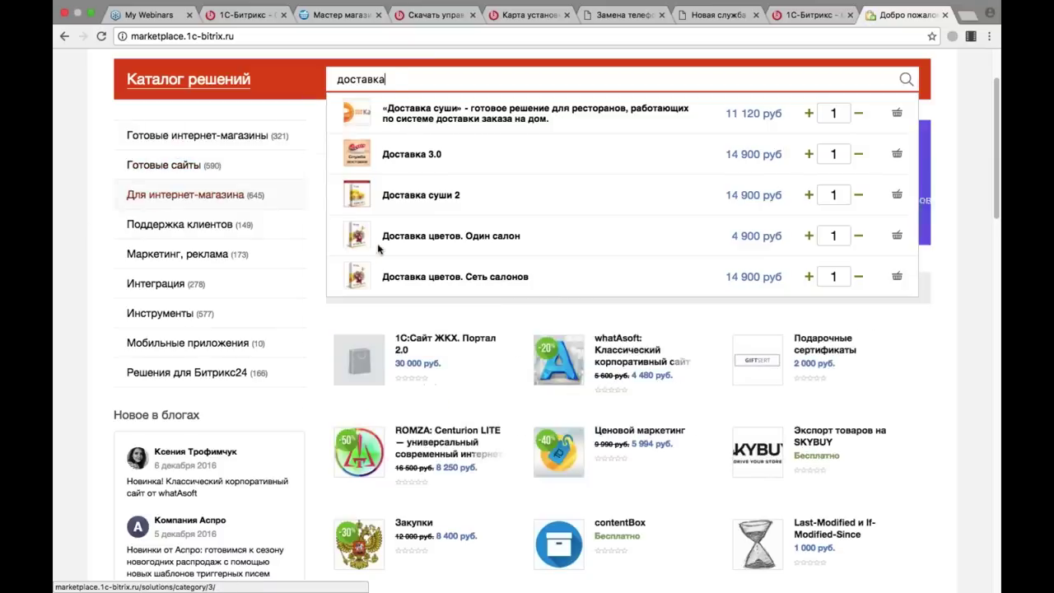
scroll(397, 297, up, 3)
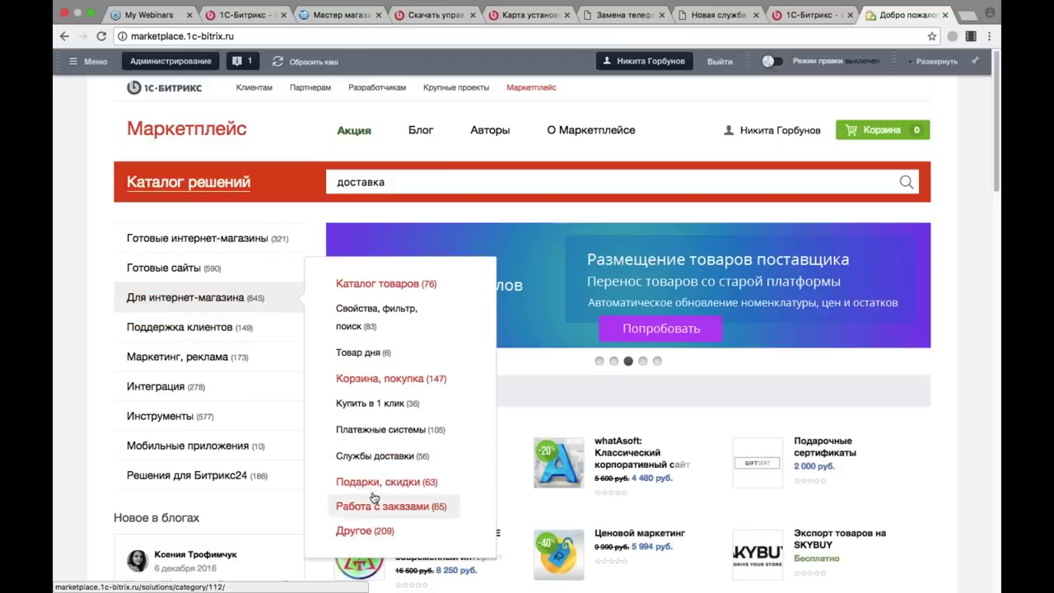
- Browse both pages of the Службы доставки solutions catalogue, then return to the Marketplace home page
click(378, 457)
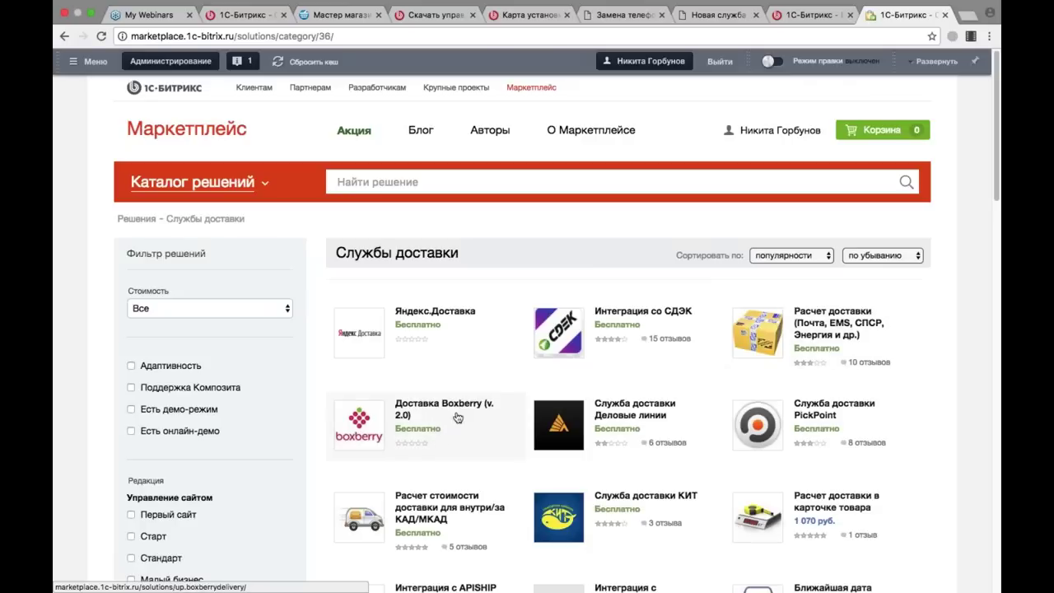
scroll(658, 346, down, 1)
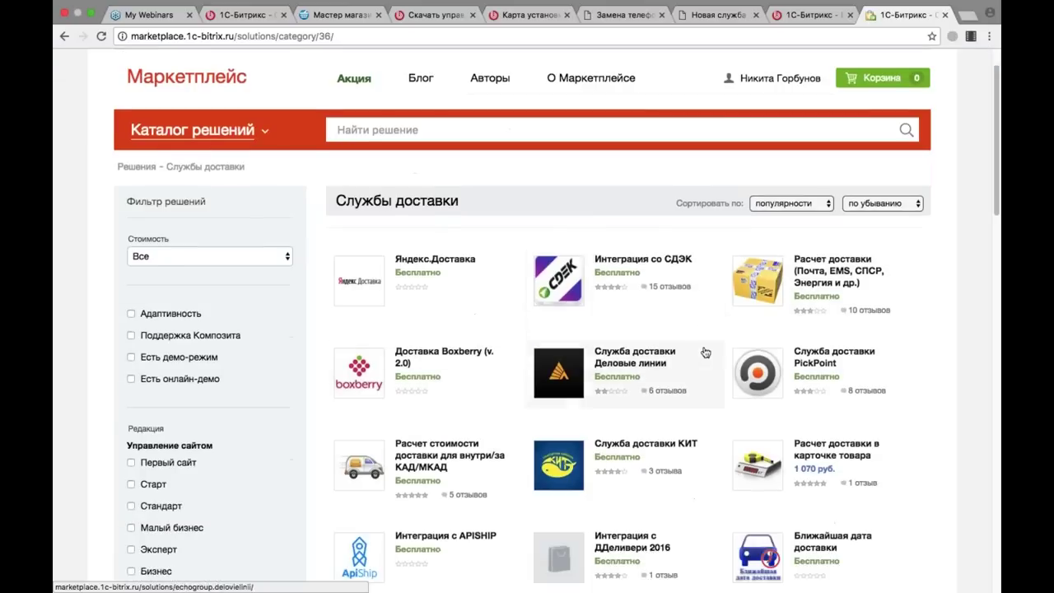
scroll(730, 348, down, 3)
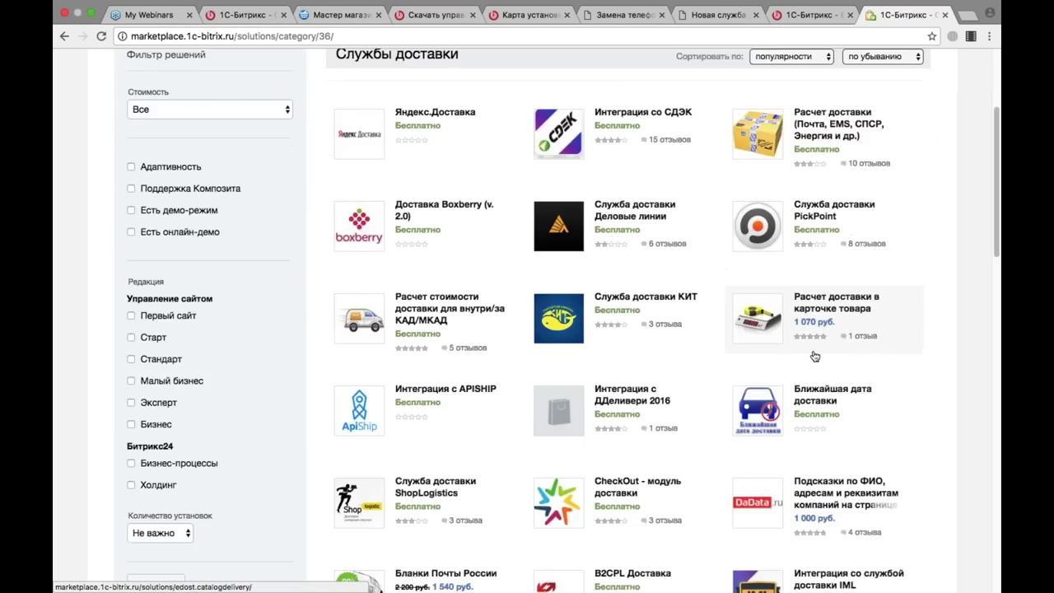
scroll(815, 355, down, 5)
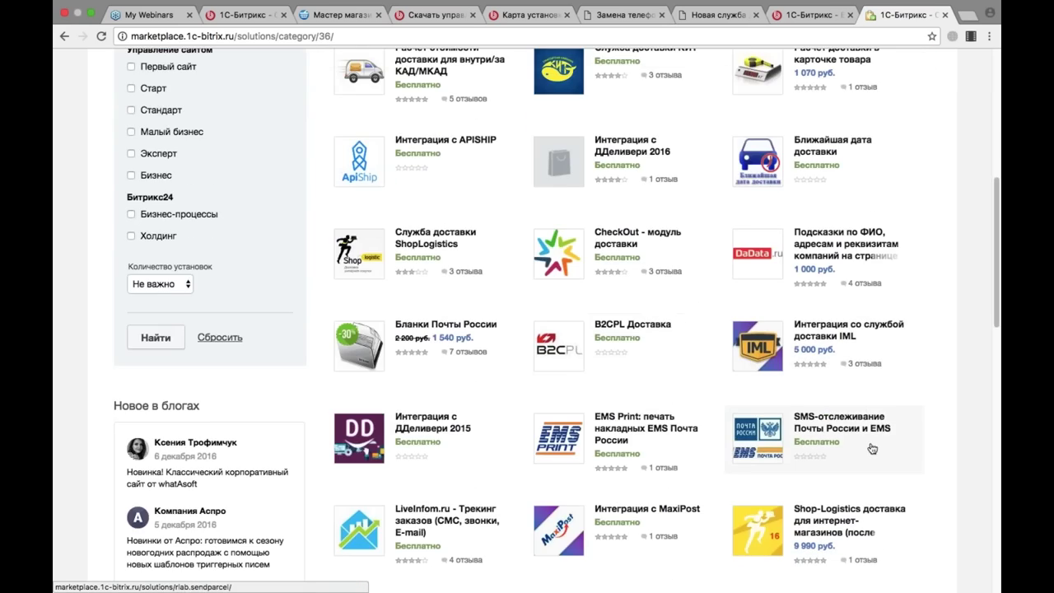
scroll(747, 412, down, 5)
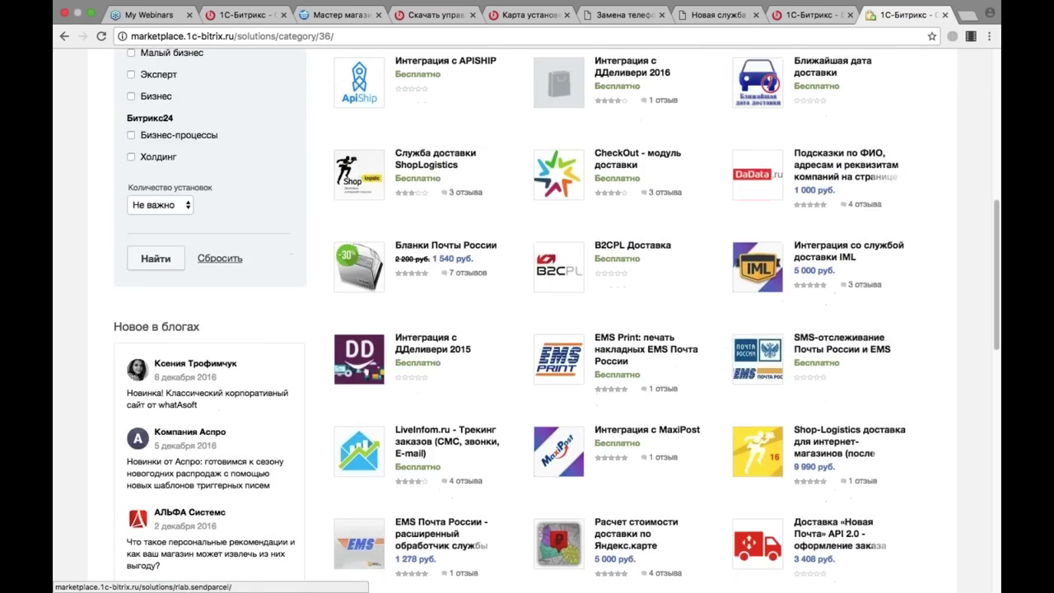
scroll(669, 349, down, 14)
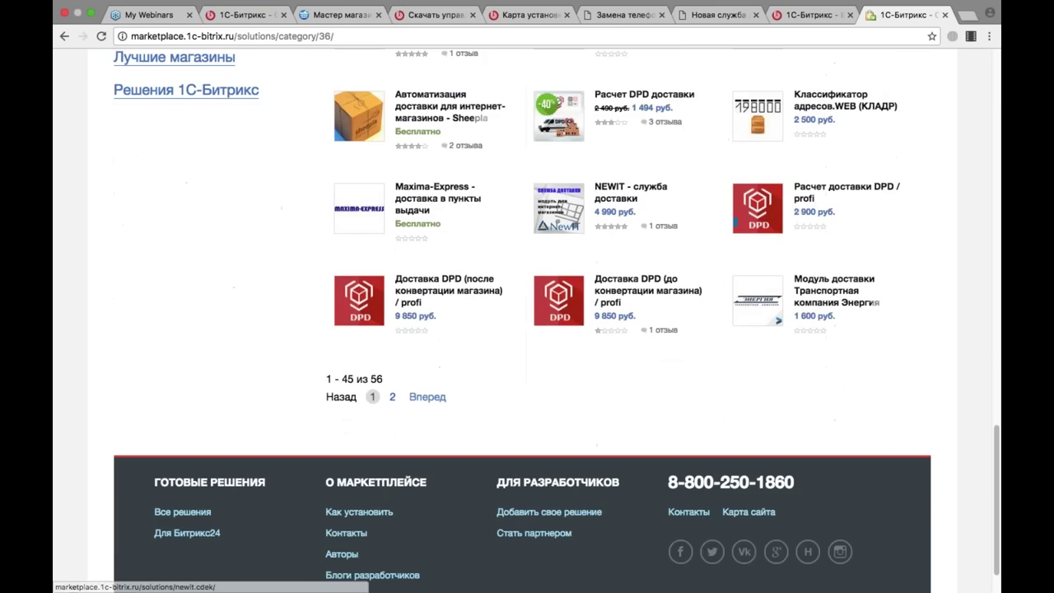
click(393, 396)
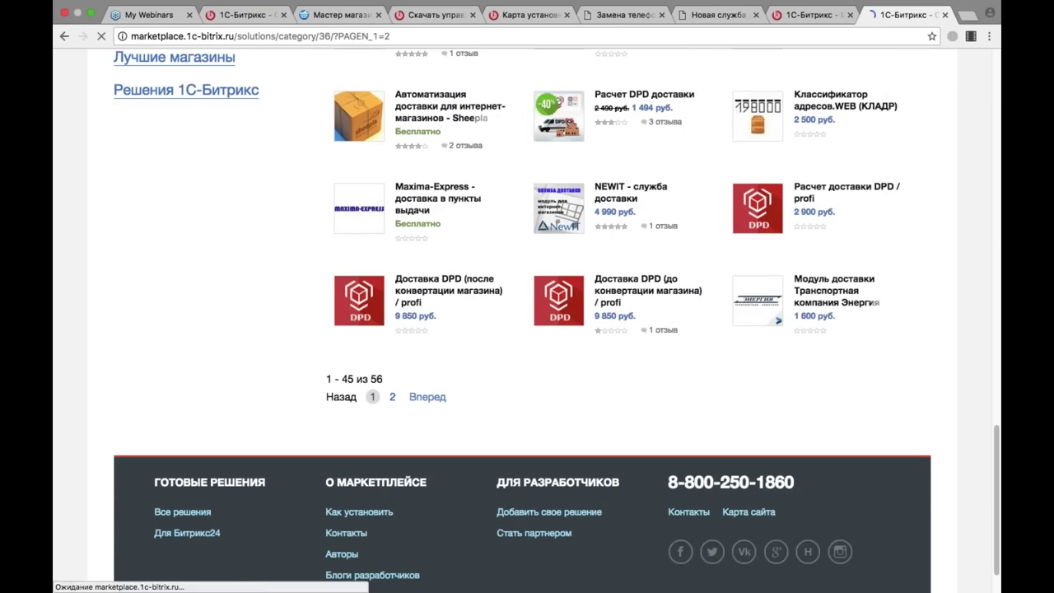
scroll(659, 395, down, 4)
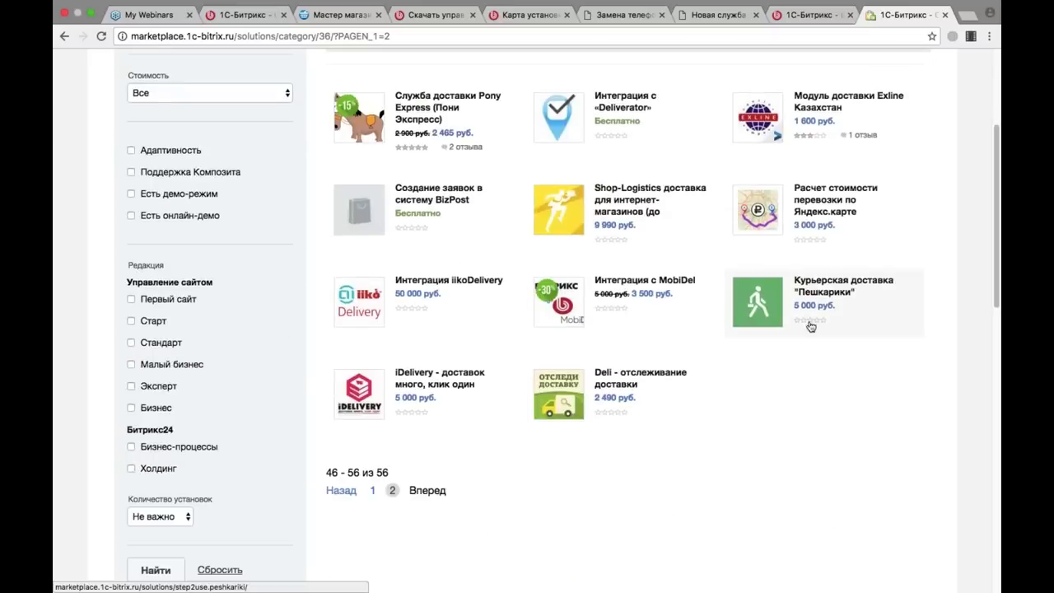
scroll(875, 297, up, 4)
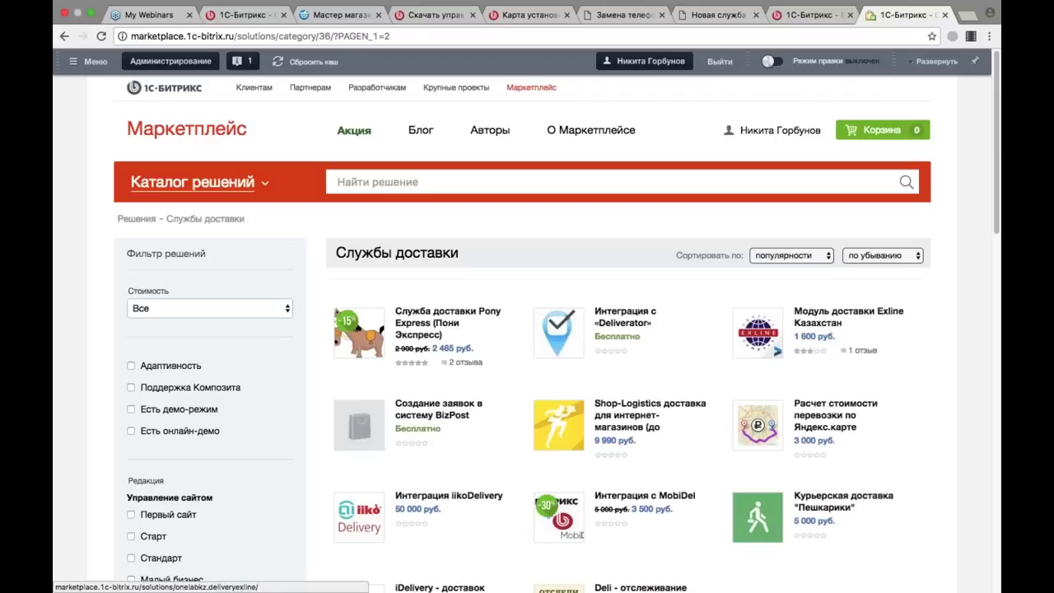
click(217, 132)
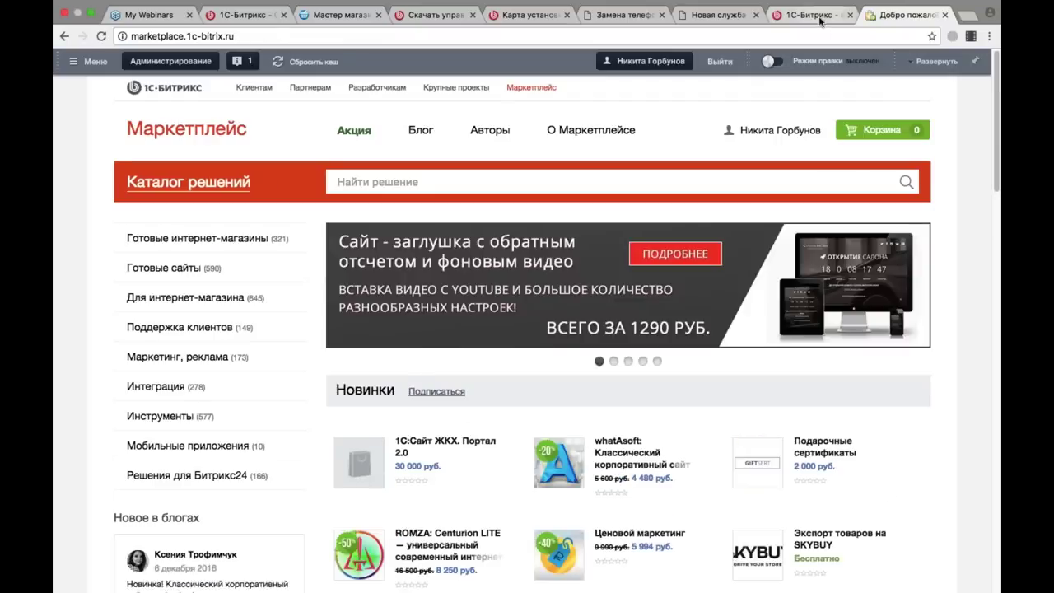
- Return to the admin panel's delivery services list and open the store setup wizard
click(819, 20)
click(721, 14)
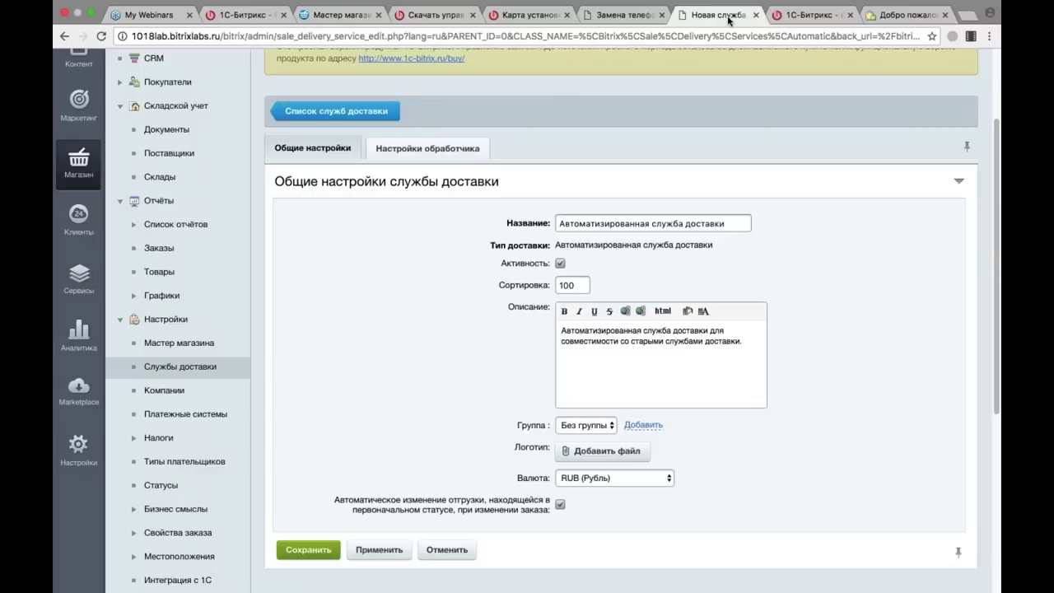
click(325, 111)
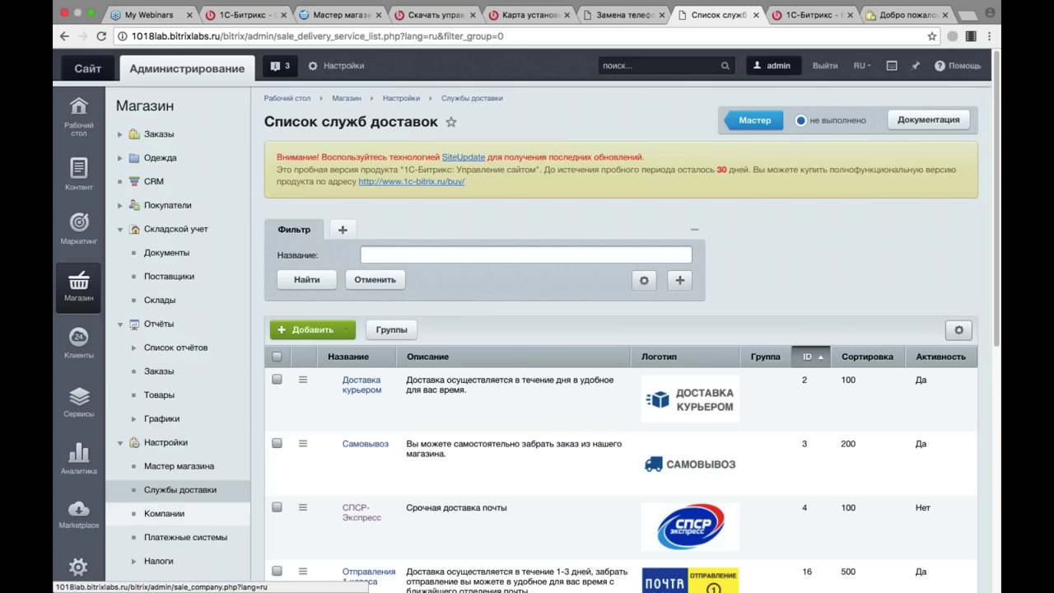
click(185, 466)
scroll(949, 83, down, 10)
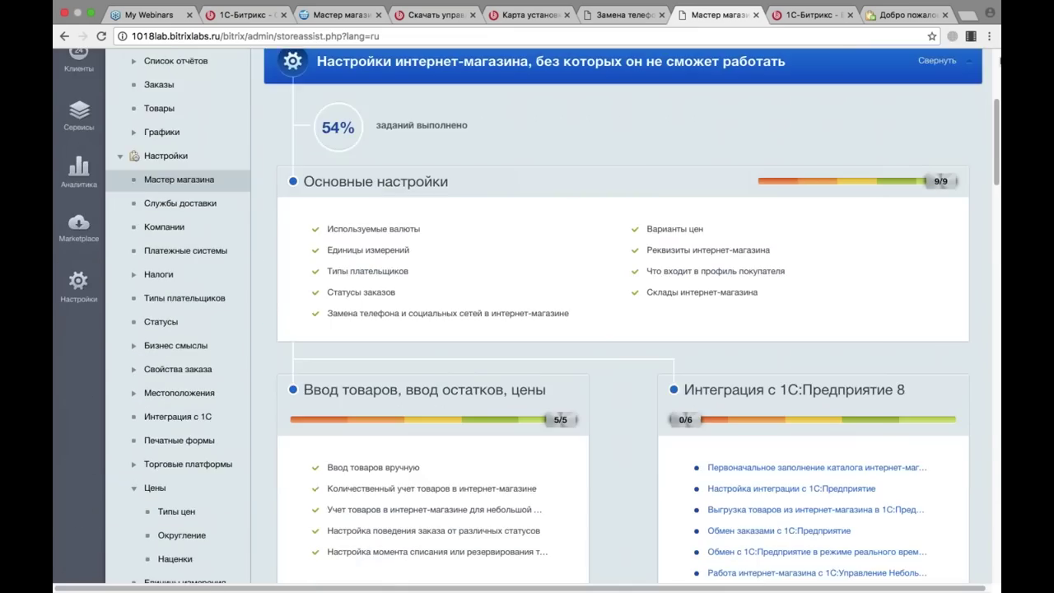
scroll(894, 103, up, 5)
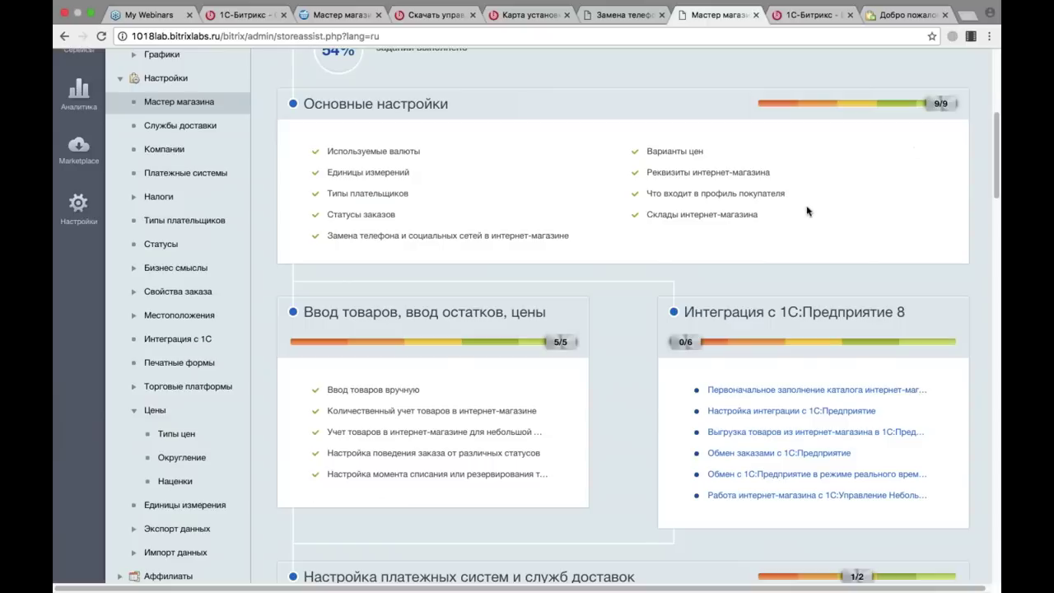
scroll(808, 238, down, 3)
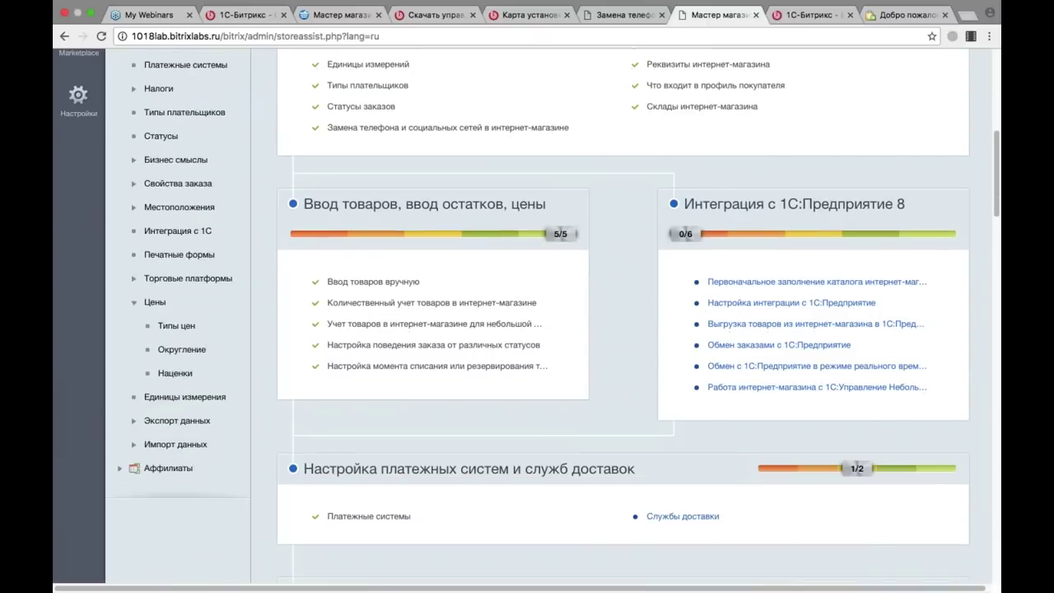
- Open the Службы доставки task in a new tab and mark it done
right_click(667, 516)
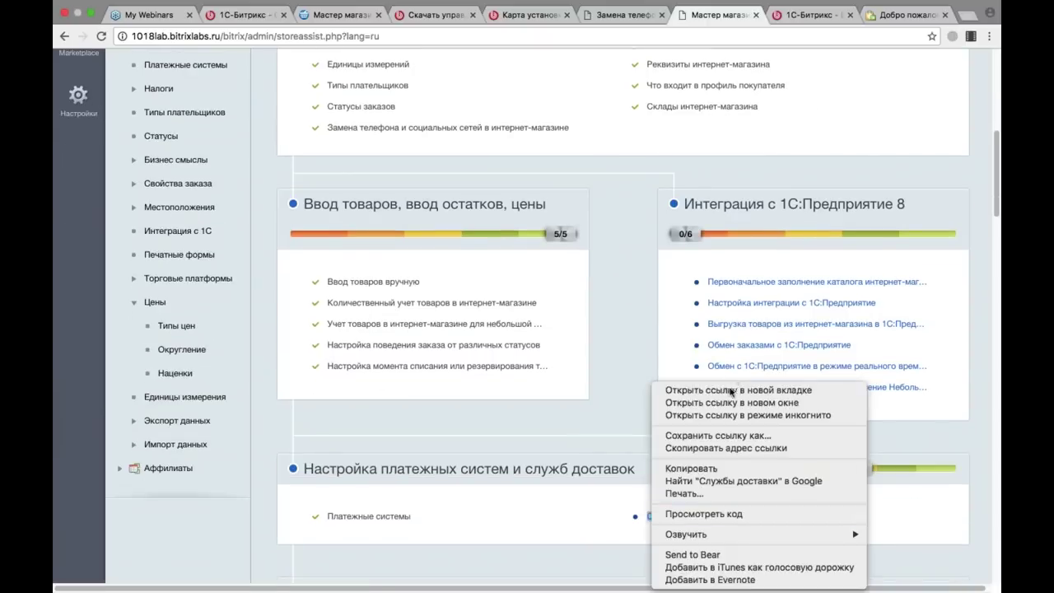
click(724, 387)
click(740, 18)
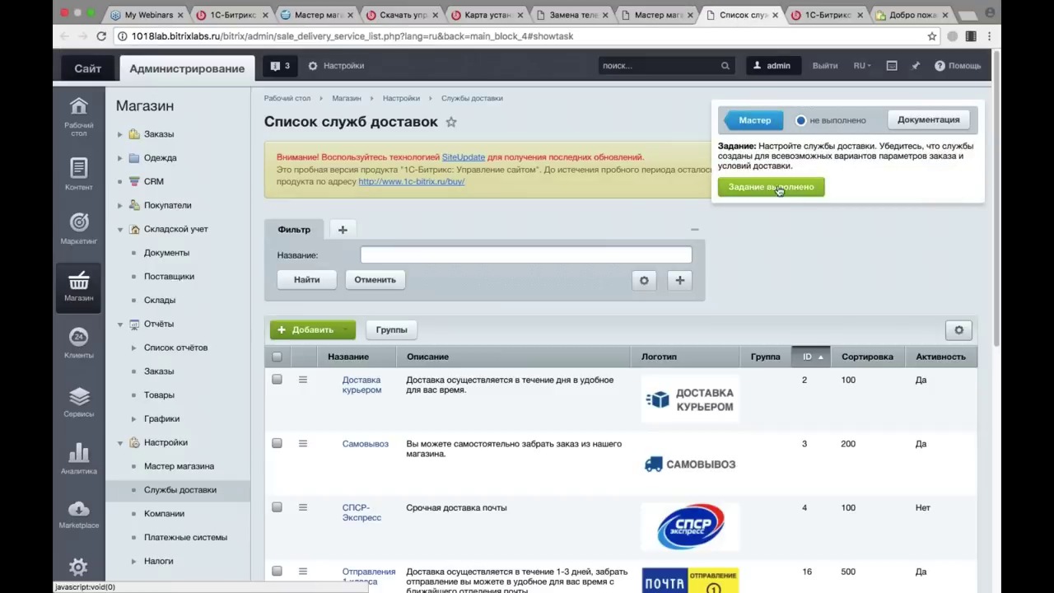
click(771, 186)
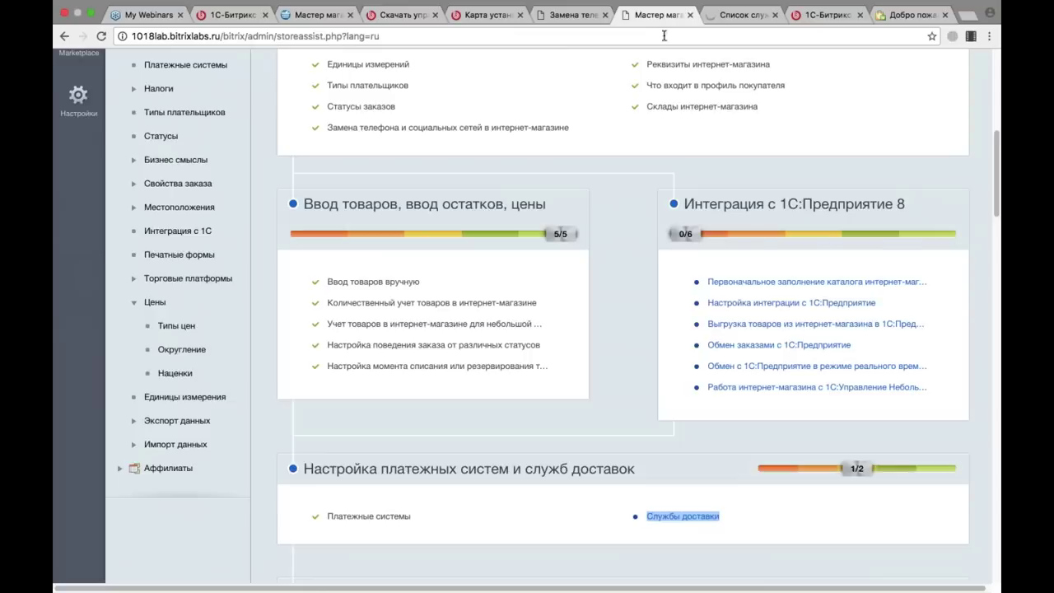
scroll(661, 160, down, 2)
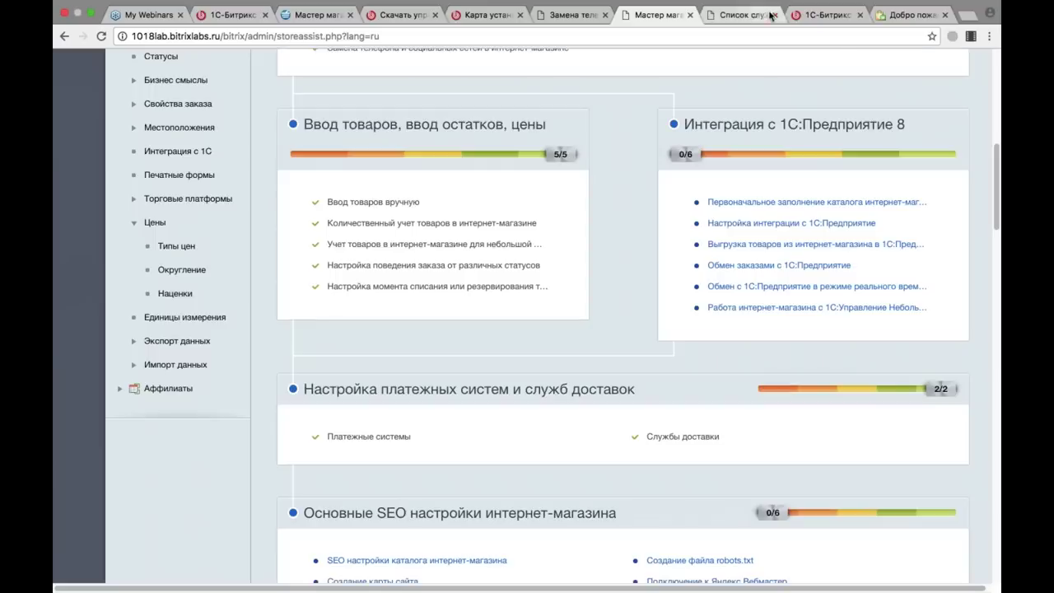
- Close leftover tabs, including installation map, BitrixSetup download and the duplicate wizard, then go to the webinar tab
click(775, 14)
click(775, 14)
click(774, 14)
click(659, 17)
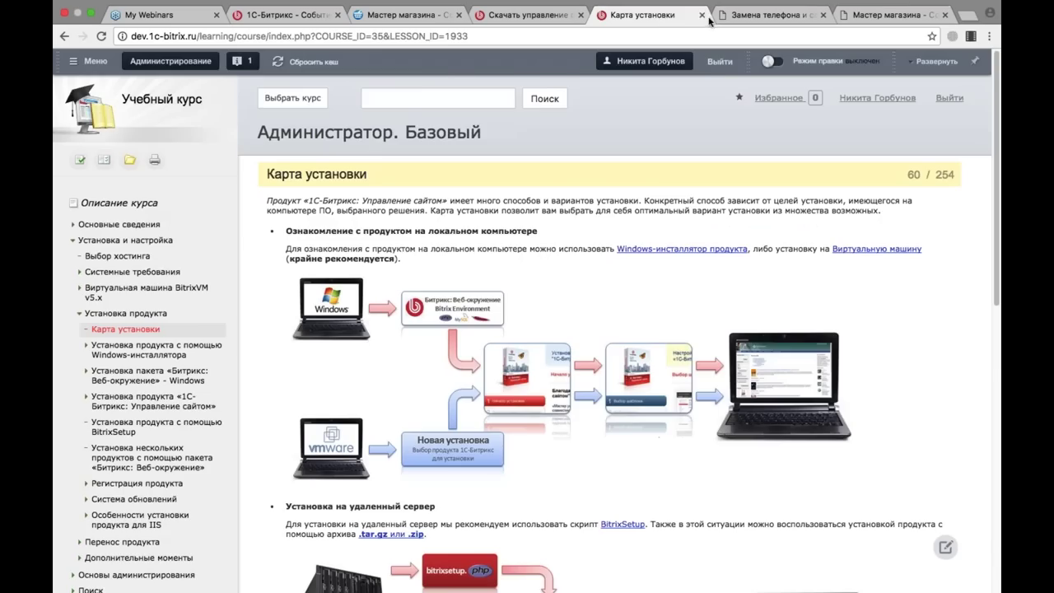
click(702, 15)
click(702, 15)
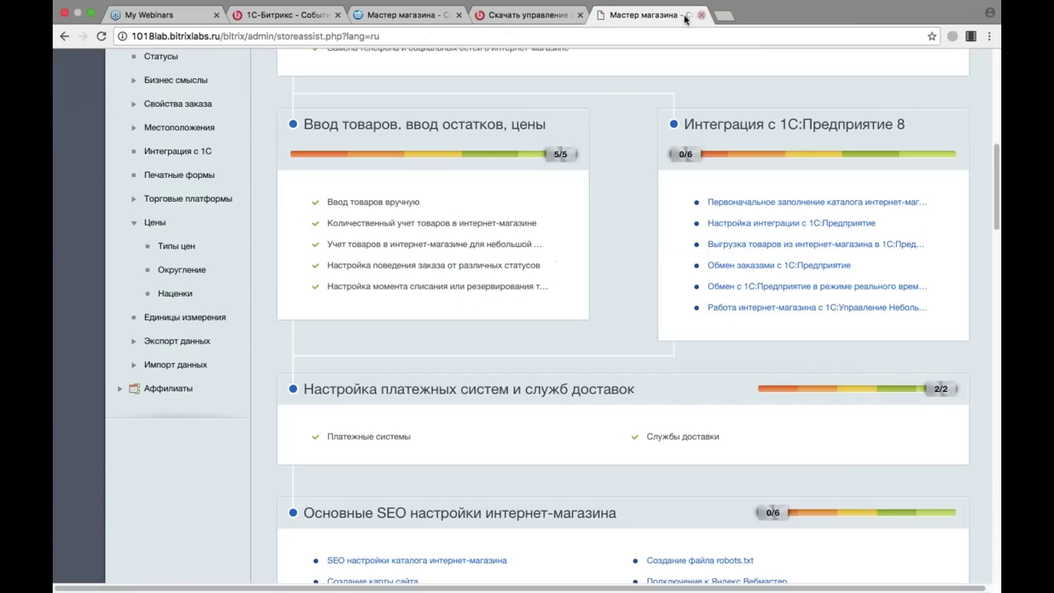
click(573, 15)
click(580, 17)
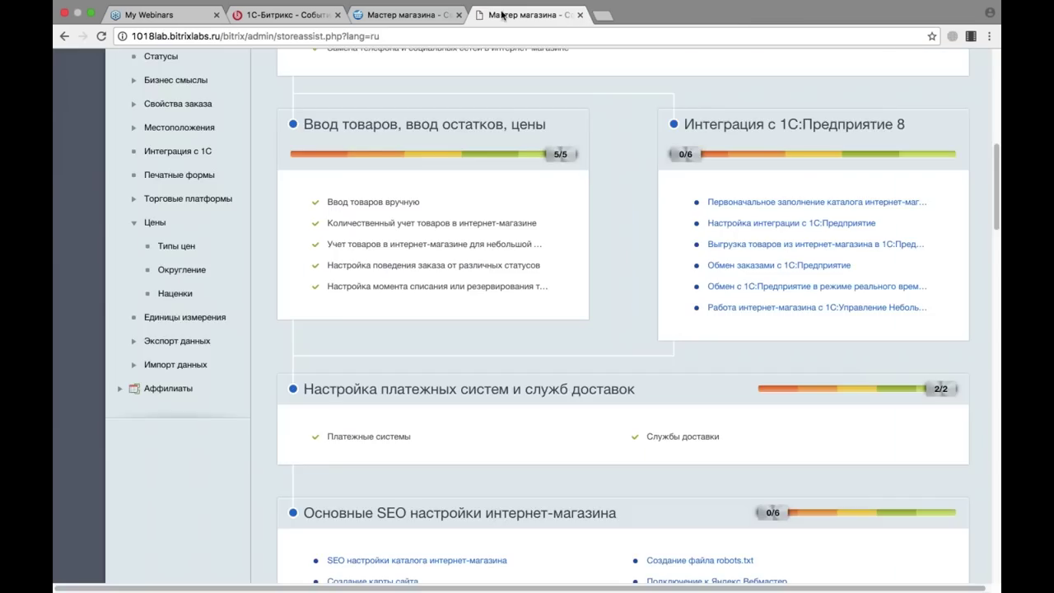
click(580, 15)
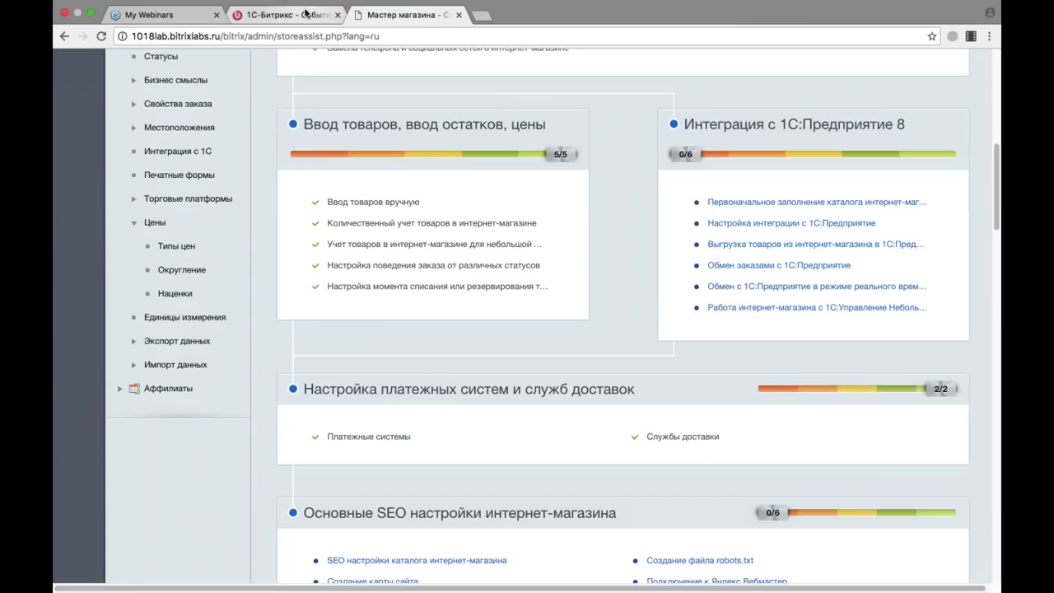
click(284, 15)
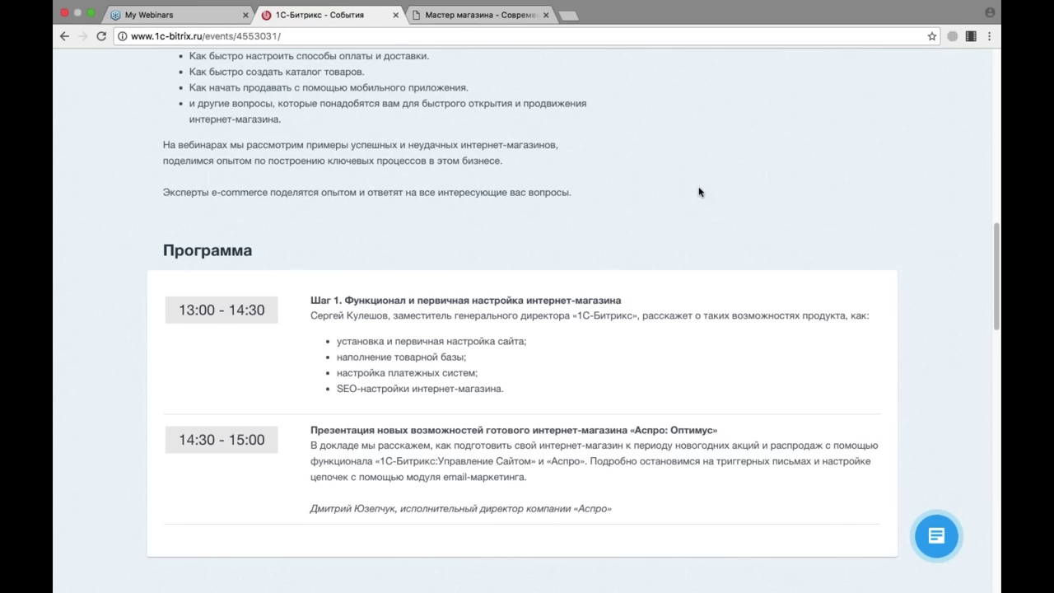
key(ctrl+Left)
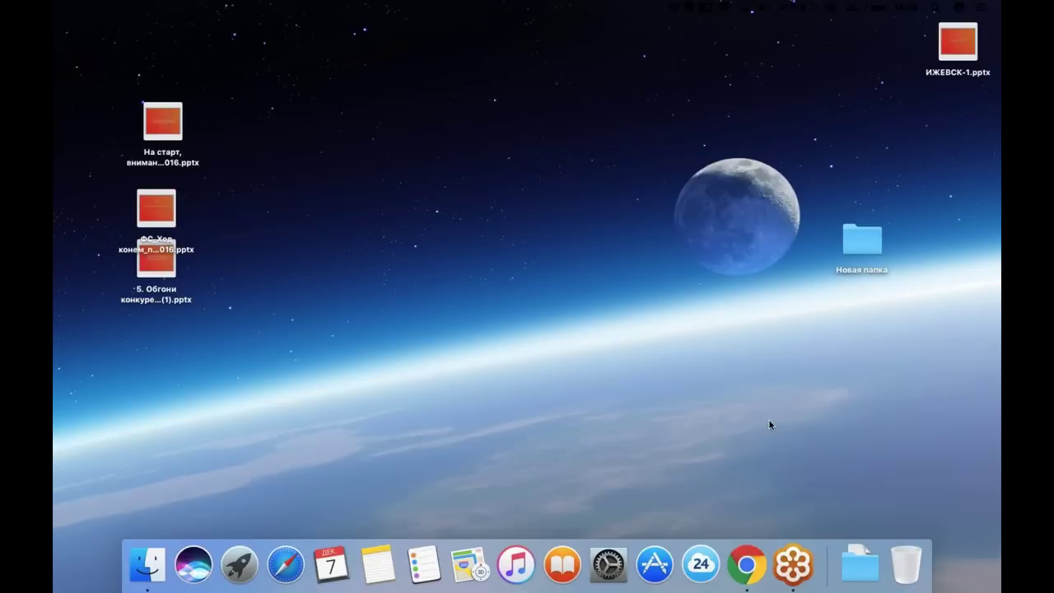
key(ctrl+Right)
scroll(769, 424, down, 3)
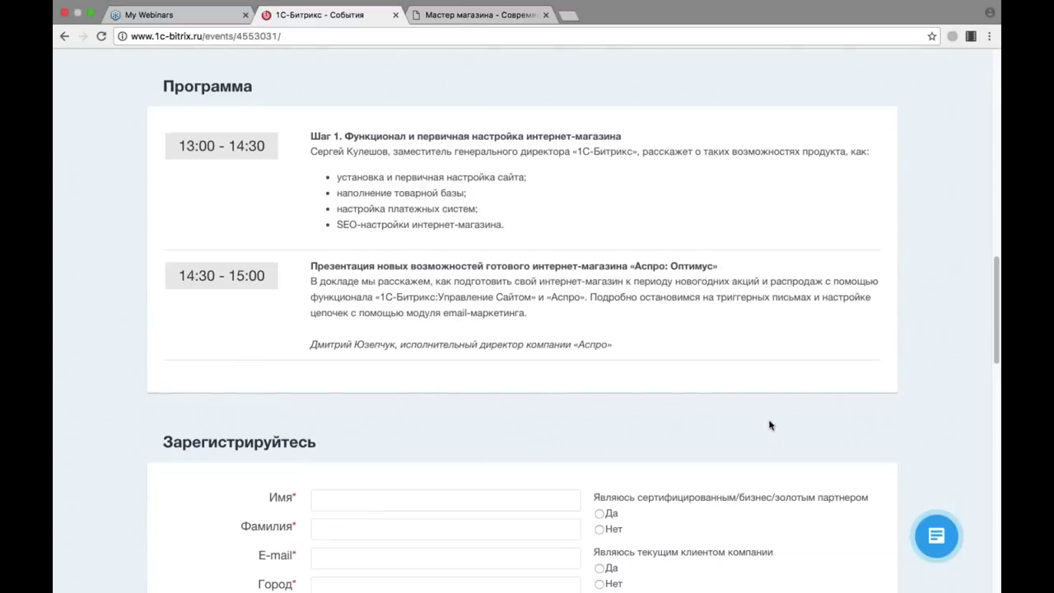
scroll(769, 425, up, 1)
- Open 'SEO настройки каталога' from the store wizard in a new tab and expand the Одежда catalog
click(166, 34)
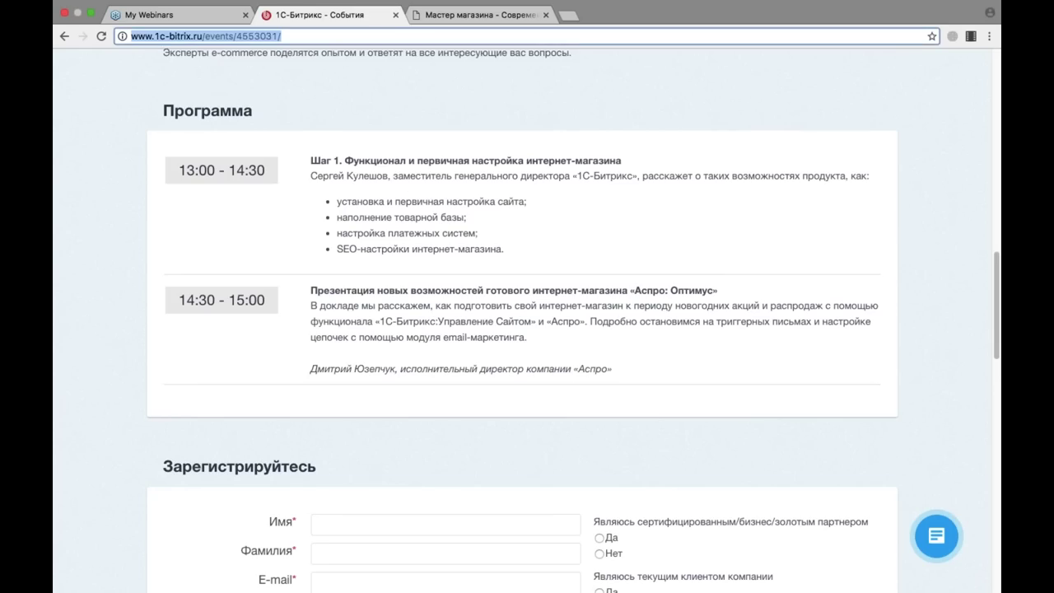
click(466, 15)
scroll(428, 244, down, 5)
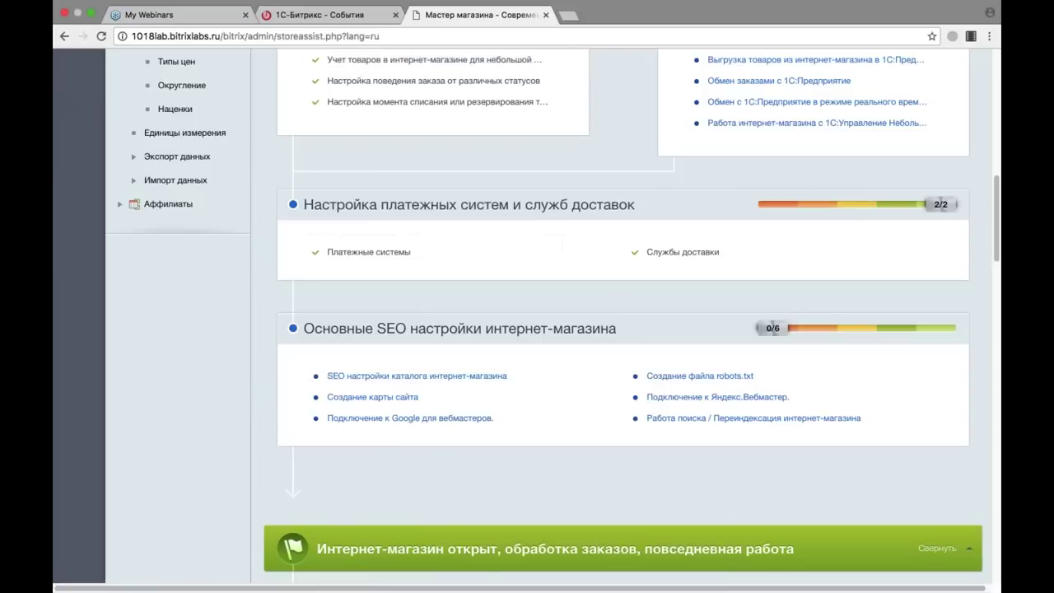
right_click(451, 379)
click(486, 387)
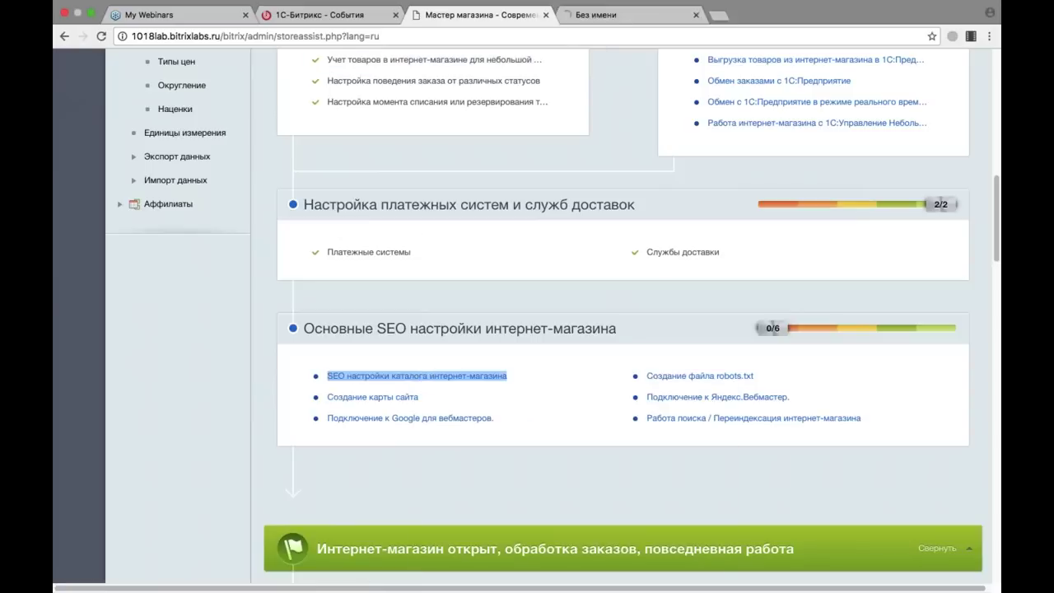
click(603, 31)
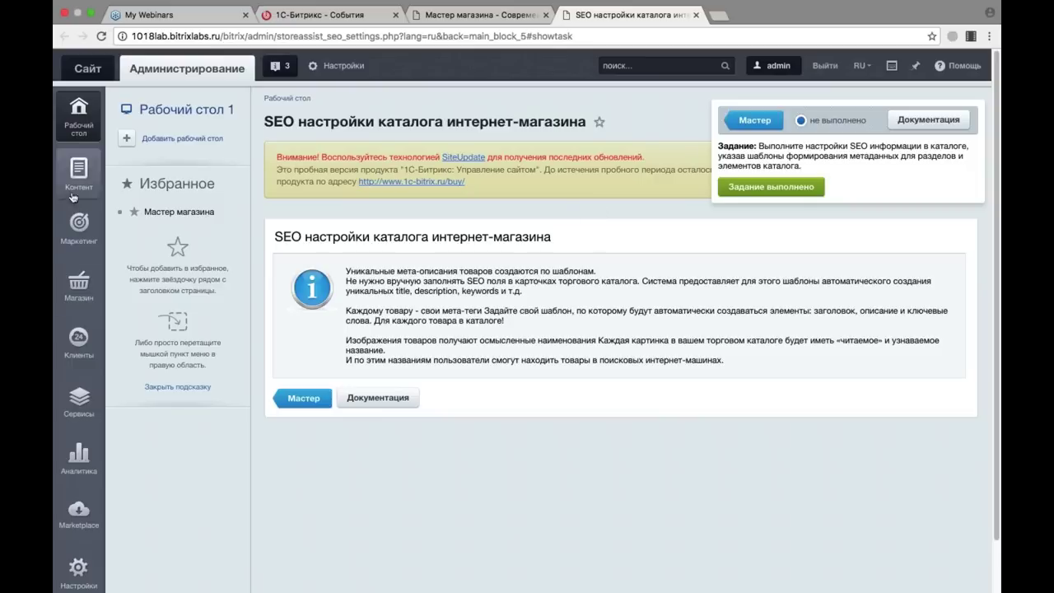
click(79, 286)
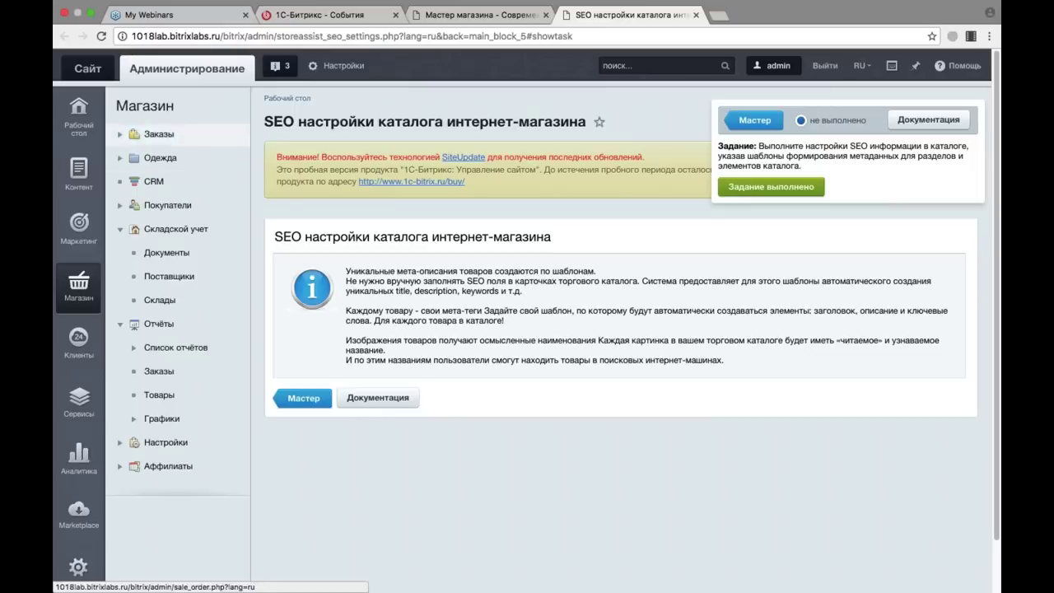
click(159, 158)
- Edit 'Пантолеты Кости на Пляже' under Обувь > Пантолеты and enable its own META TITLE and META KEYWORDS templates
click(173, 232)
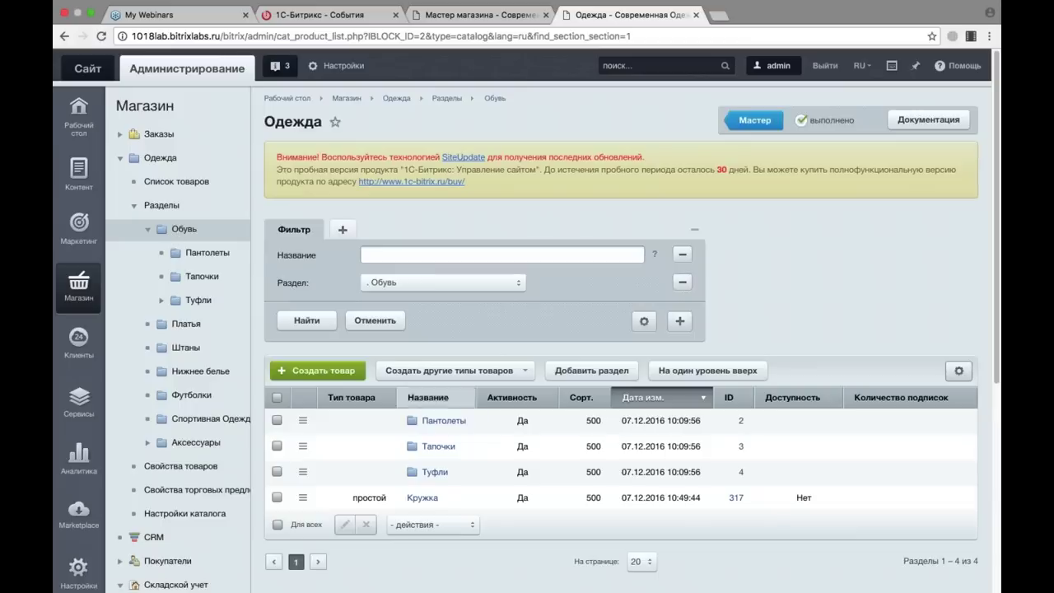
click(449, 421)
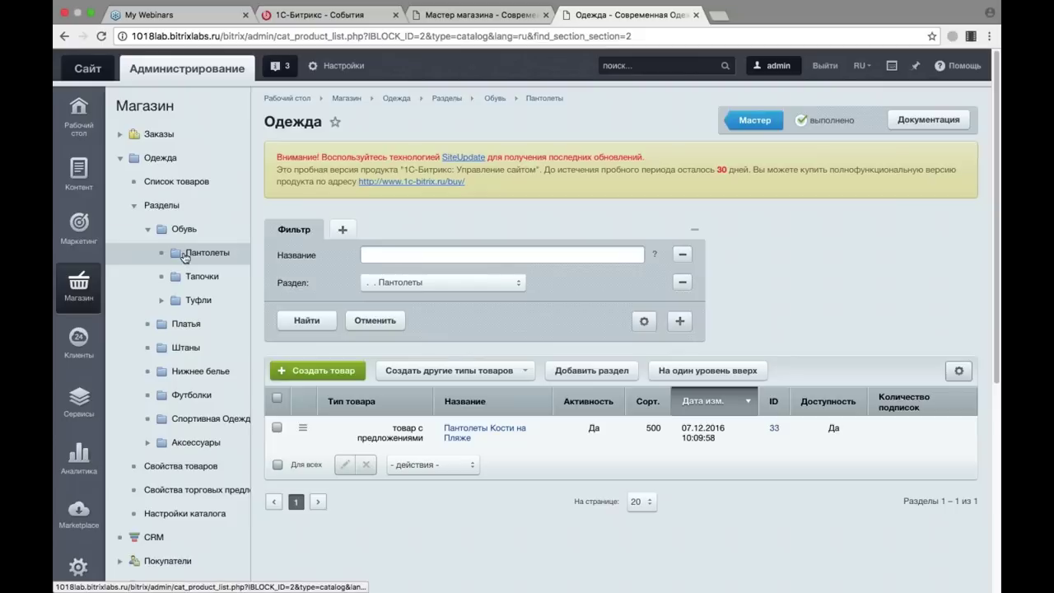
click(466, 435)
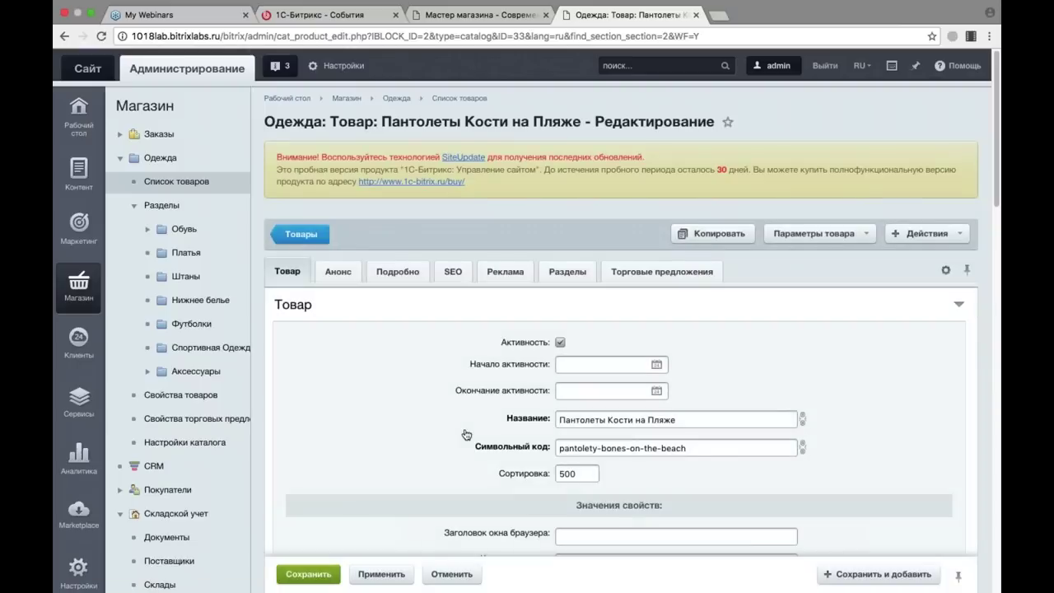
click(452, 270)
scroll(756, 341, down, 1)
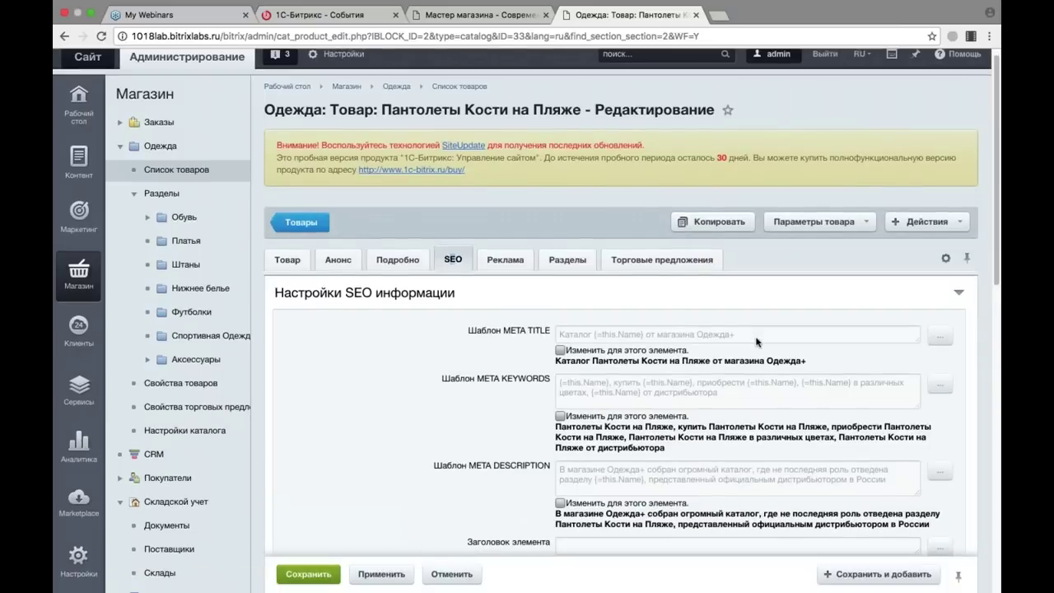
click(561, 350)
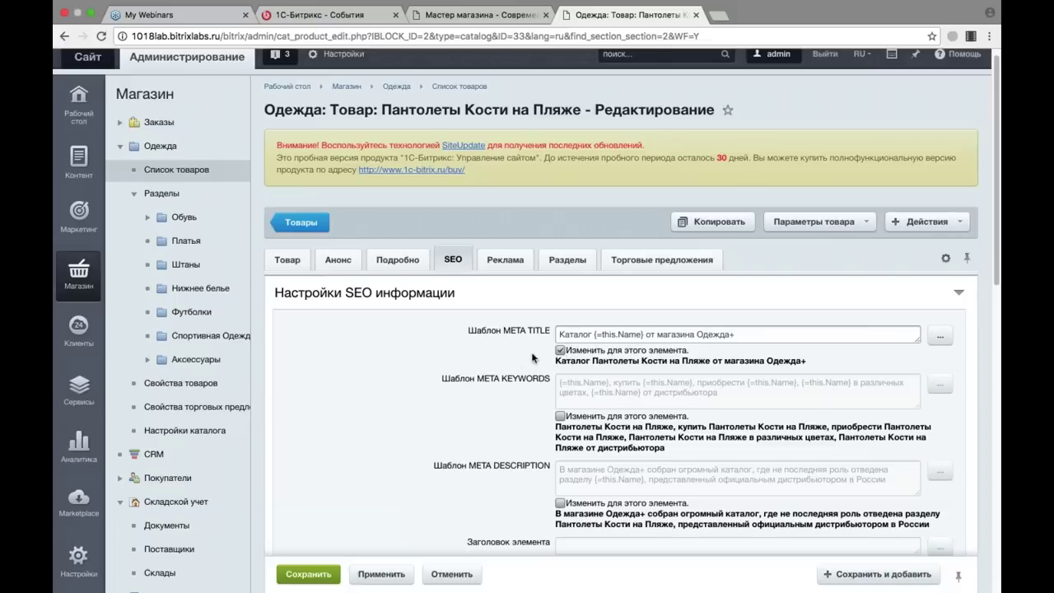
scroll(505, 354, down, 2)
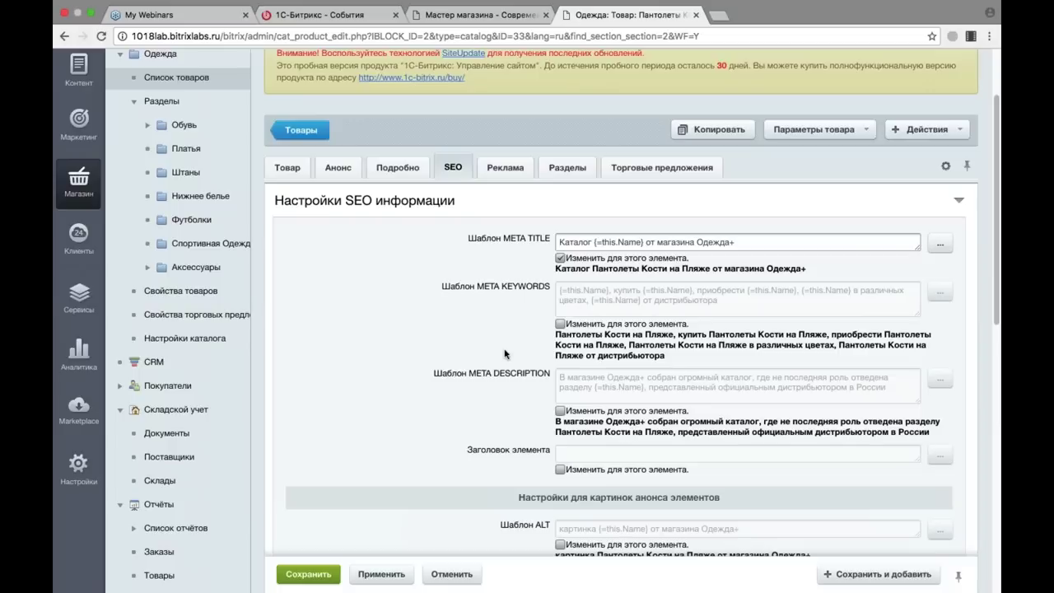
click(561, 324)
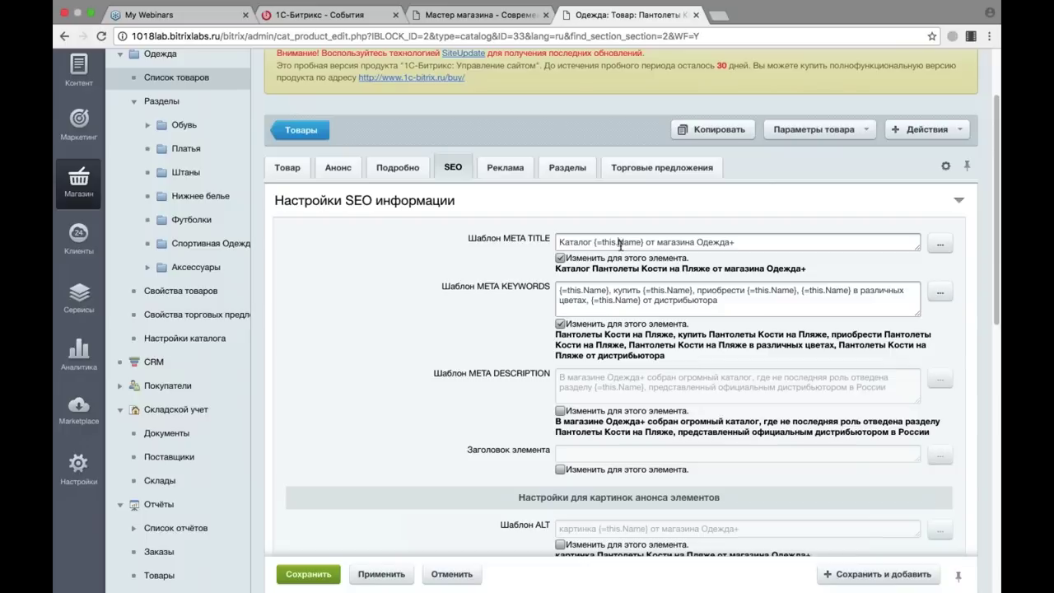
- Browse the element fields insertable into META TITLE without adding any, and review the SEO tab
click(939, 244)
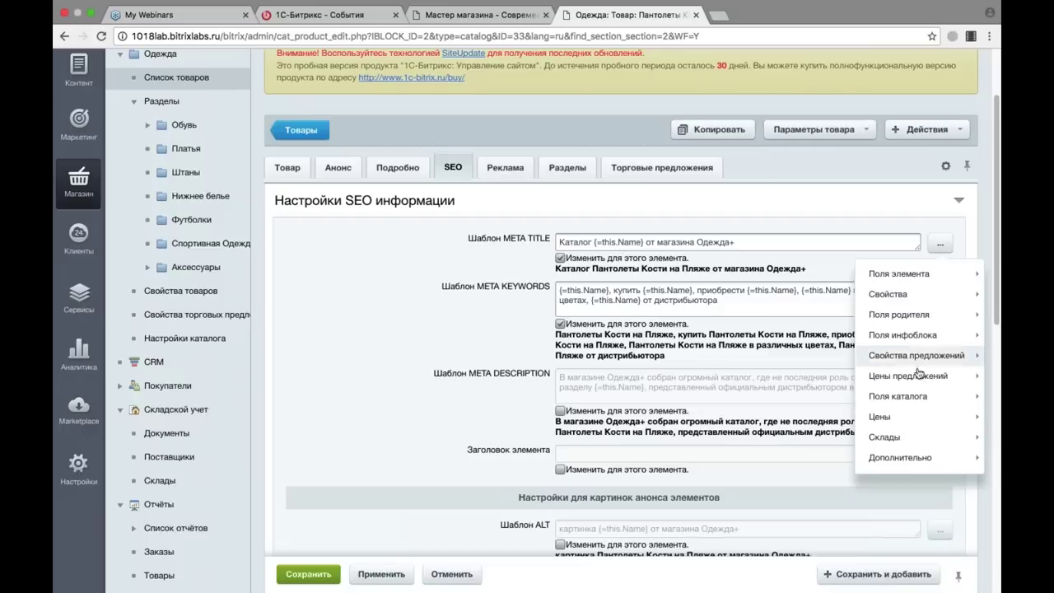
click(918, 280)
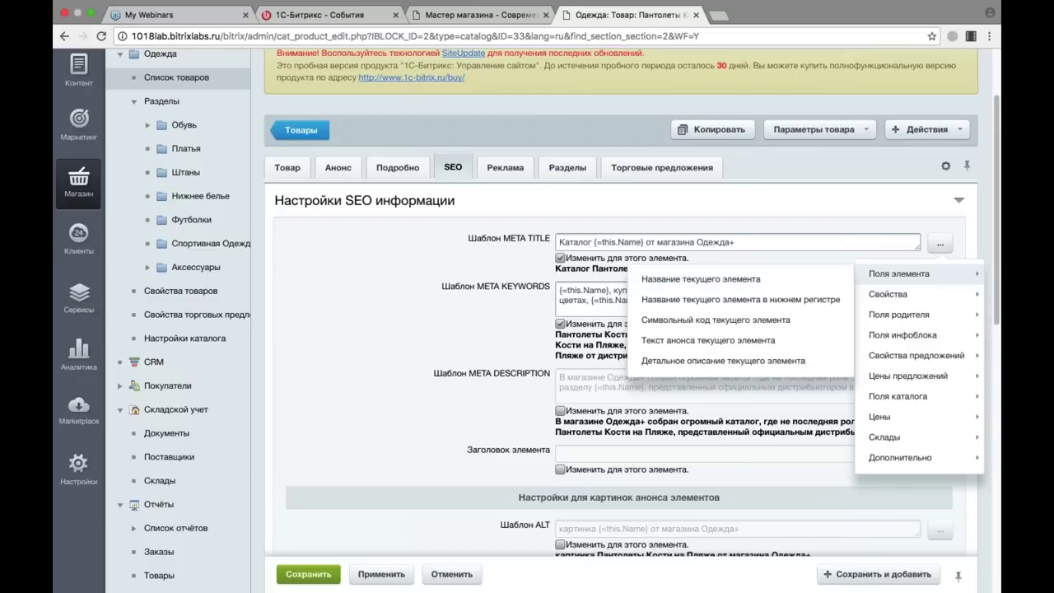
key(Escape)
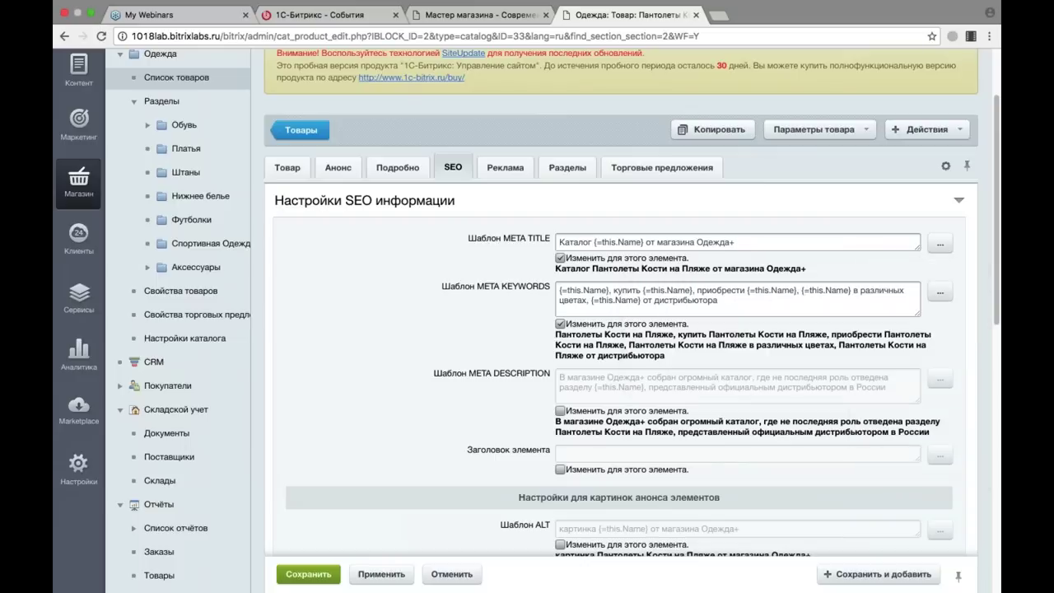
scroll(626, 329, down, 3)
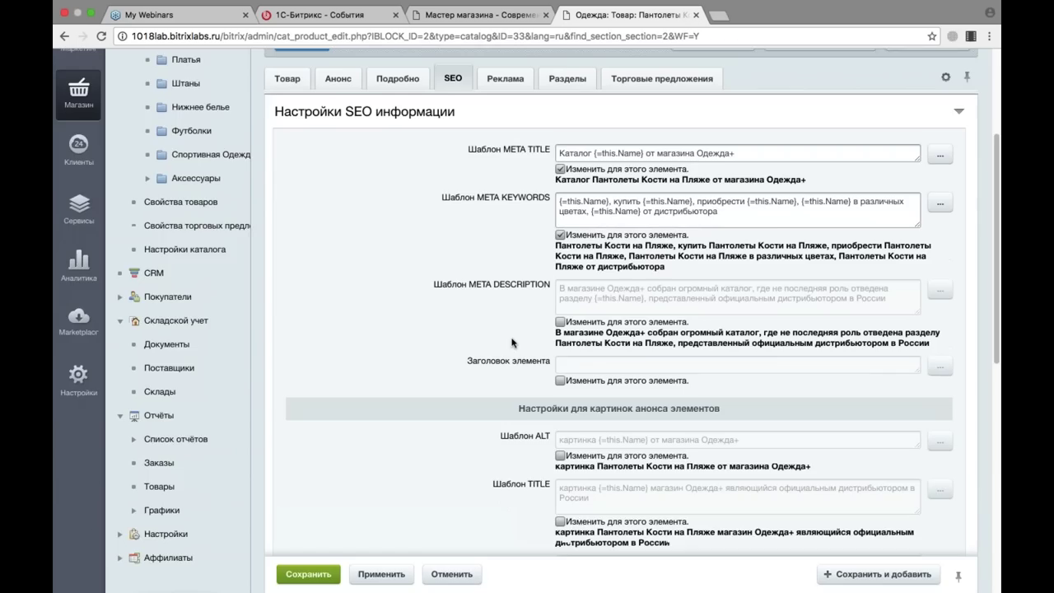
scroll(497, 326, down, 10)
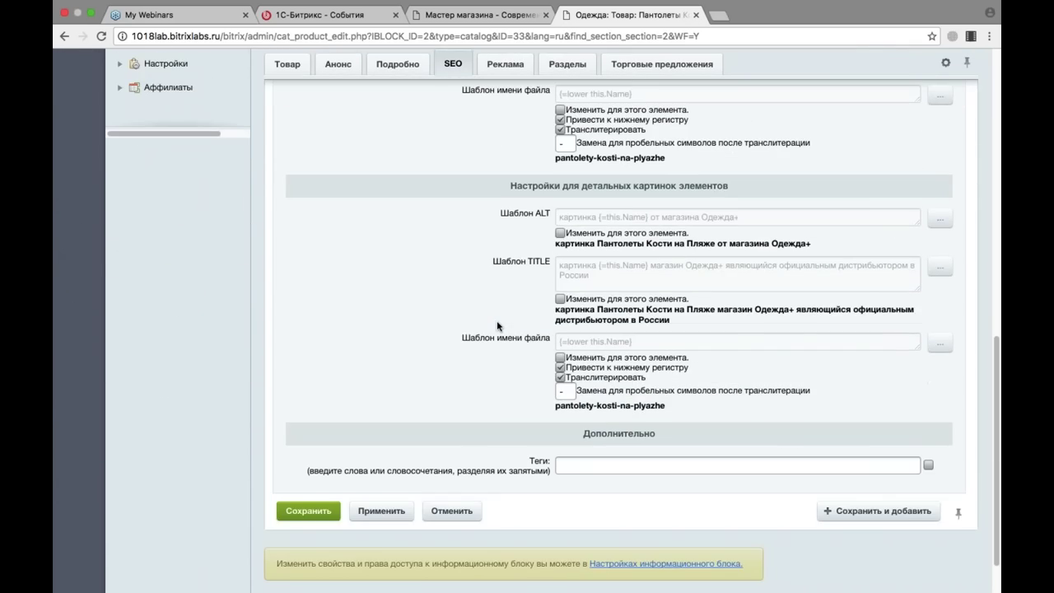
scroll(497, 326, up, 12)
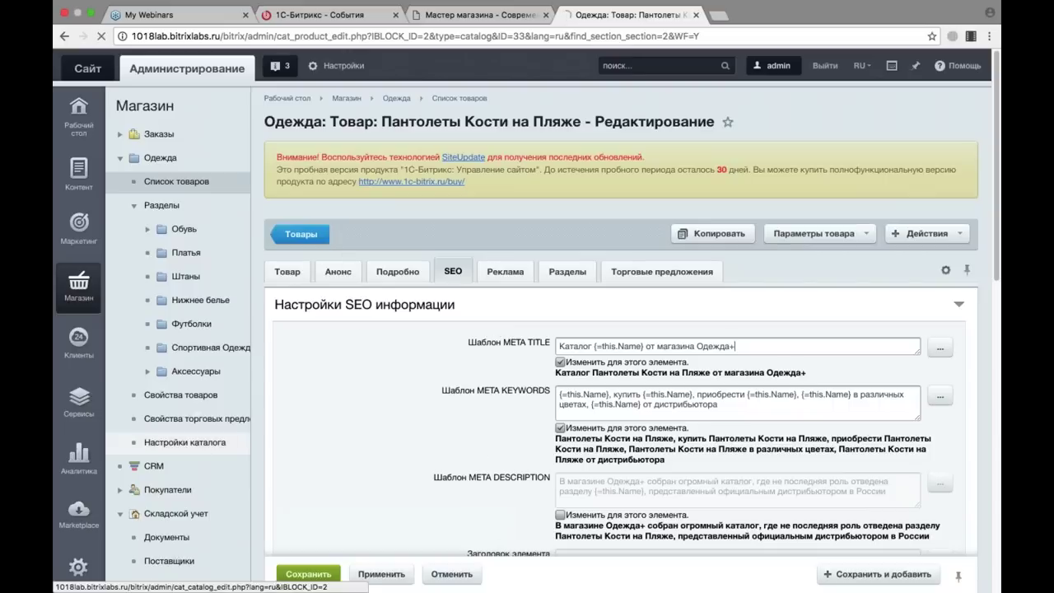
- Check the catalog's element property settings, then edit the Штаны section and view its SEO meta templates
click(201, 449)
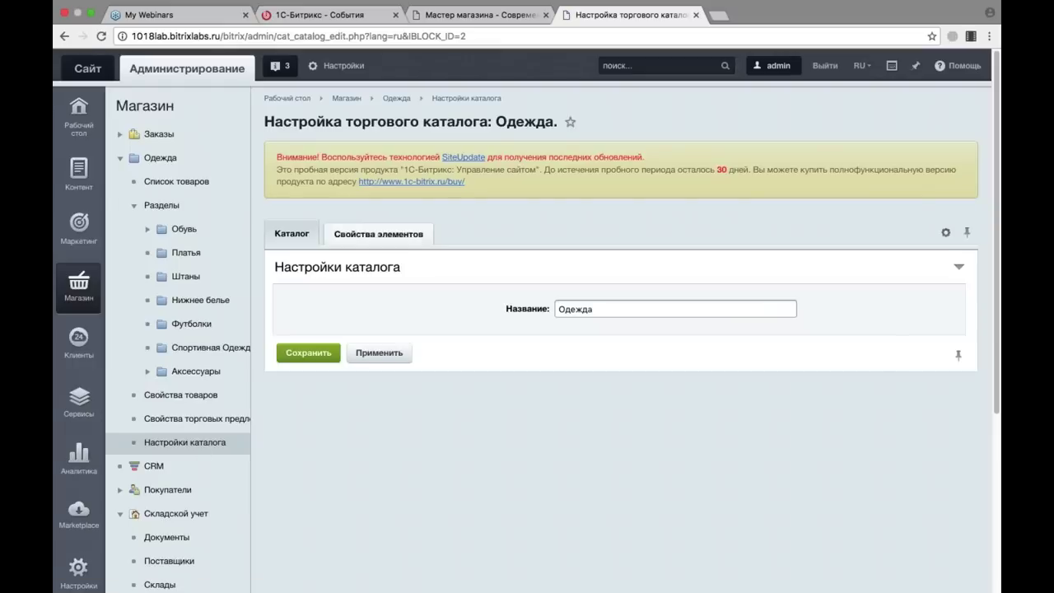
click(378, 233)
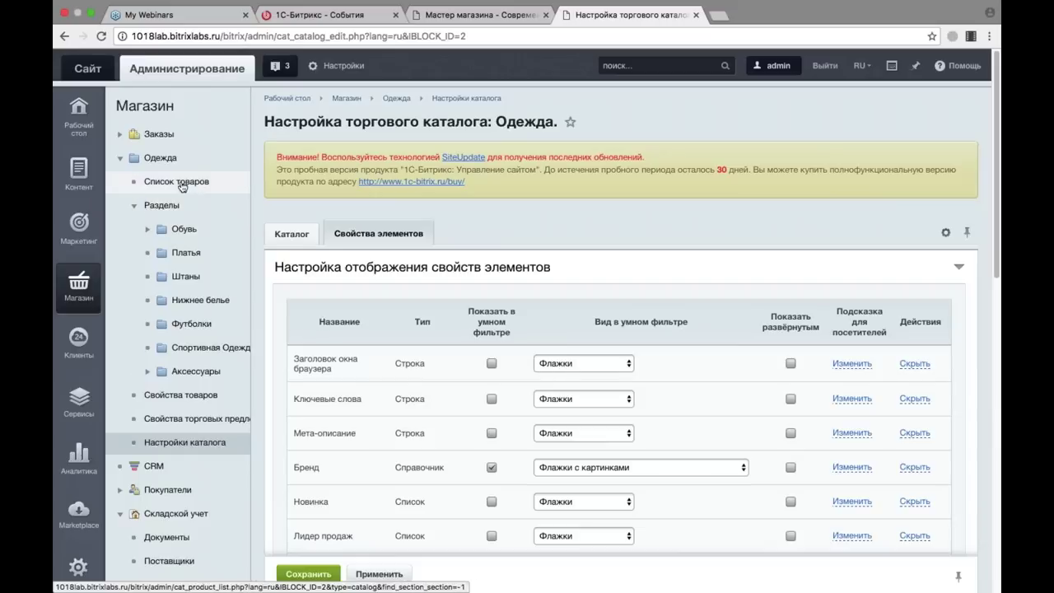
click(174, 205)
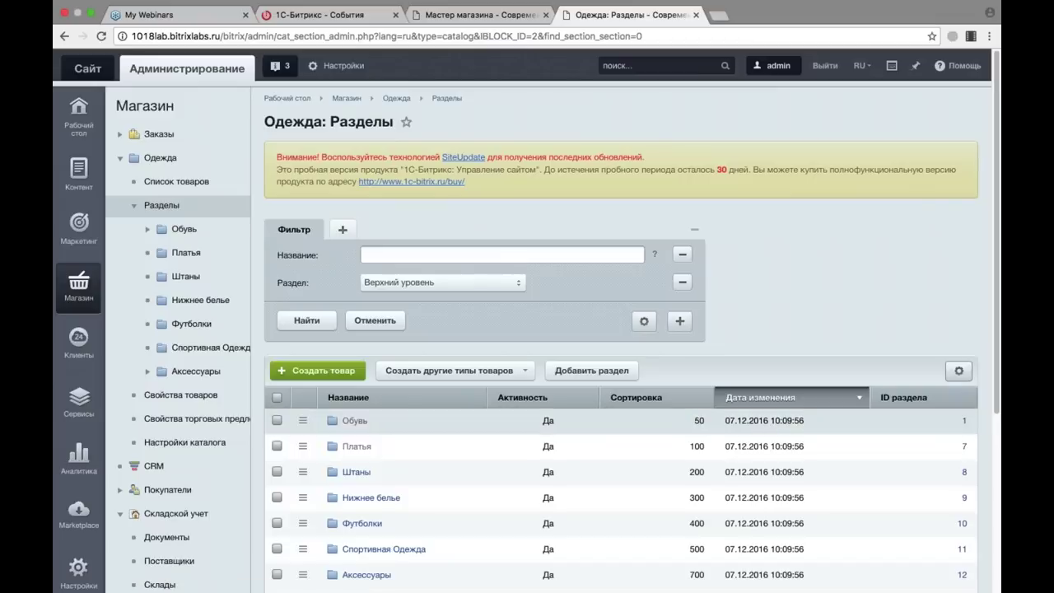
click(303, 471)
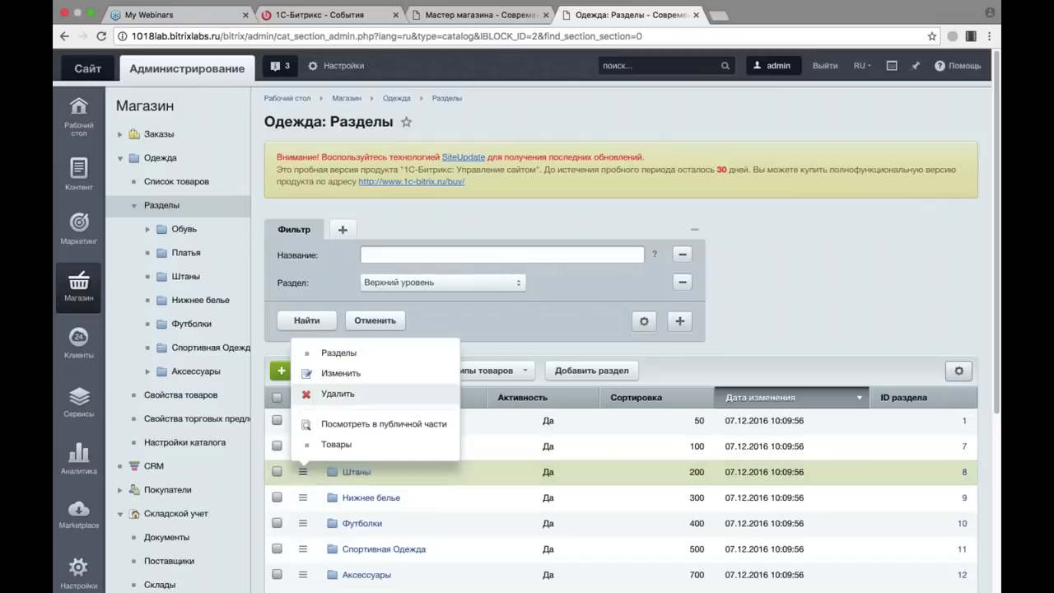
click(341, 372)
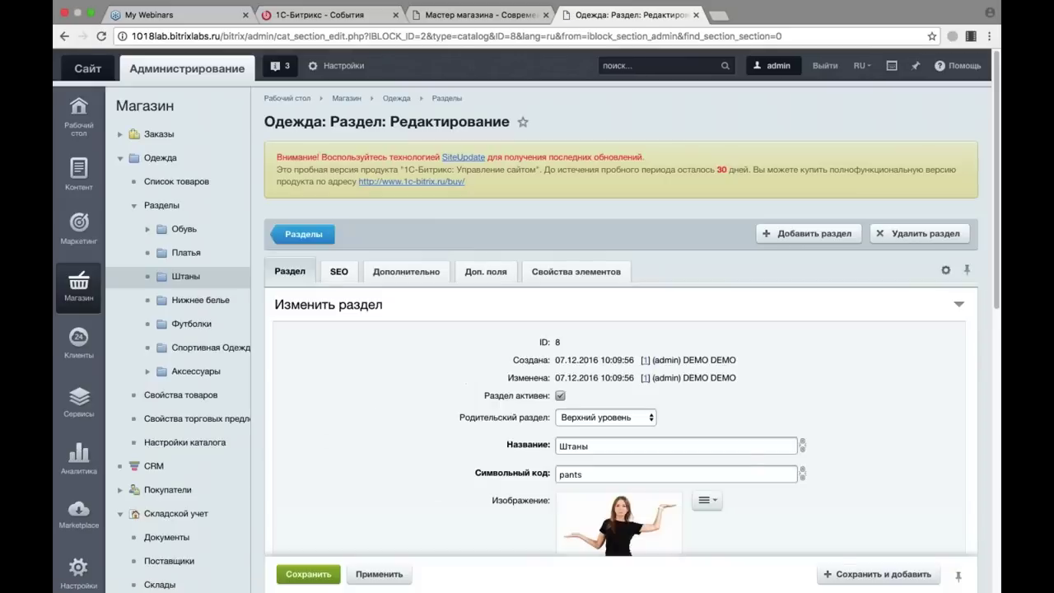
click(338, 271)
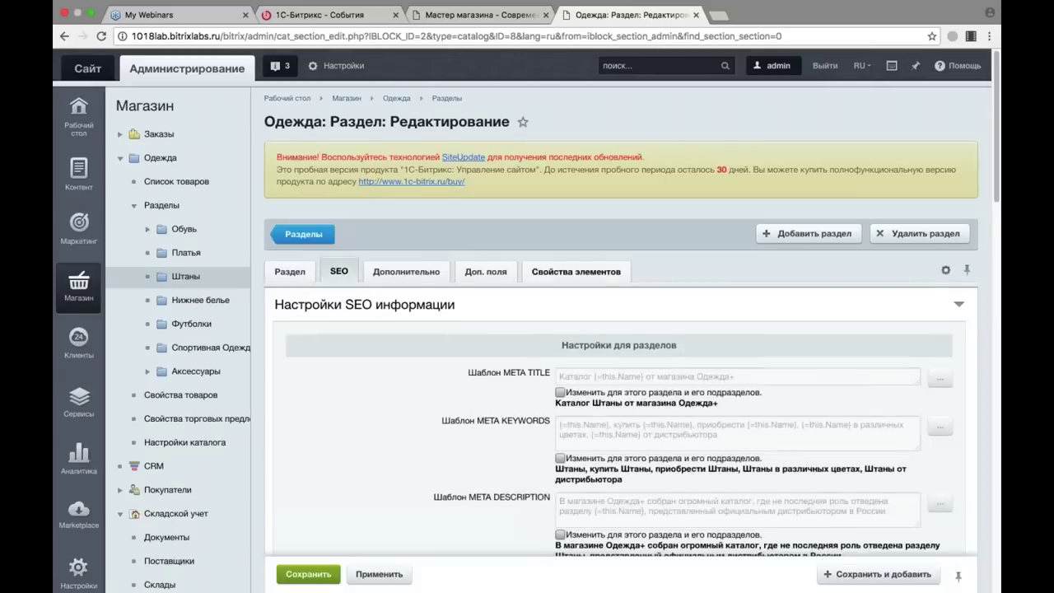
scroll(518, 288, down, 3)
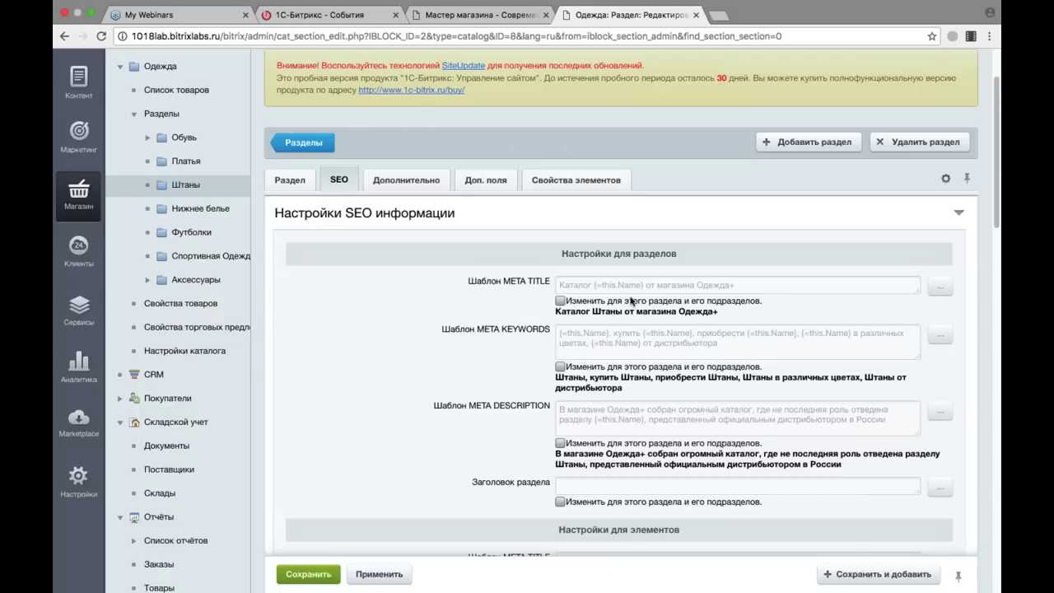
- Open the sitemap and robots.txt pages from the store wizard in new tabs, closing the section editor
click(488, 17)
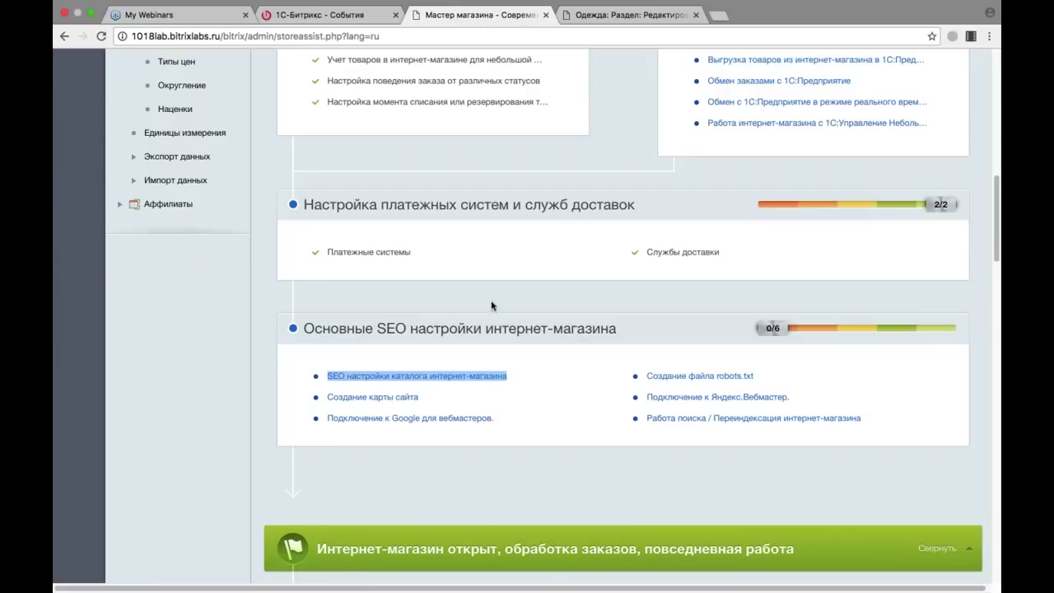
right_click(383, 398)
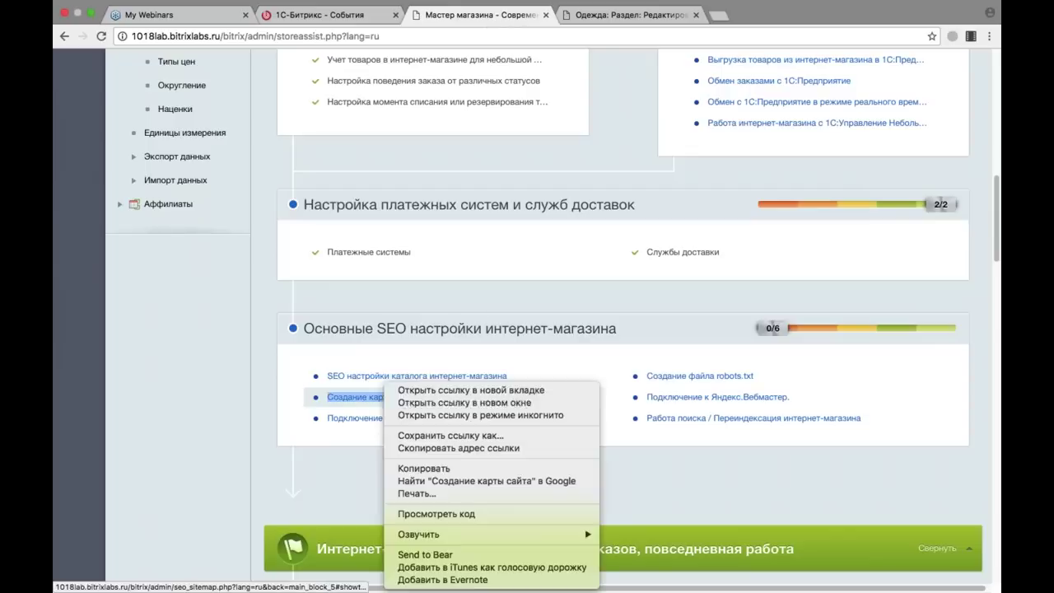
click(437, 390)
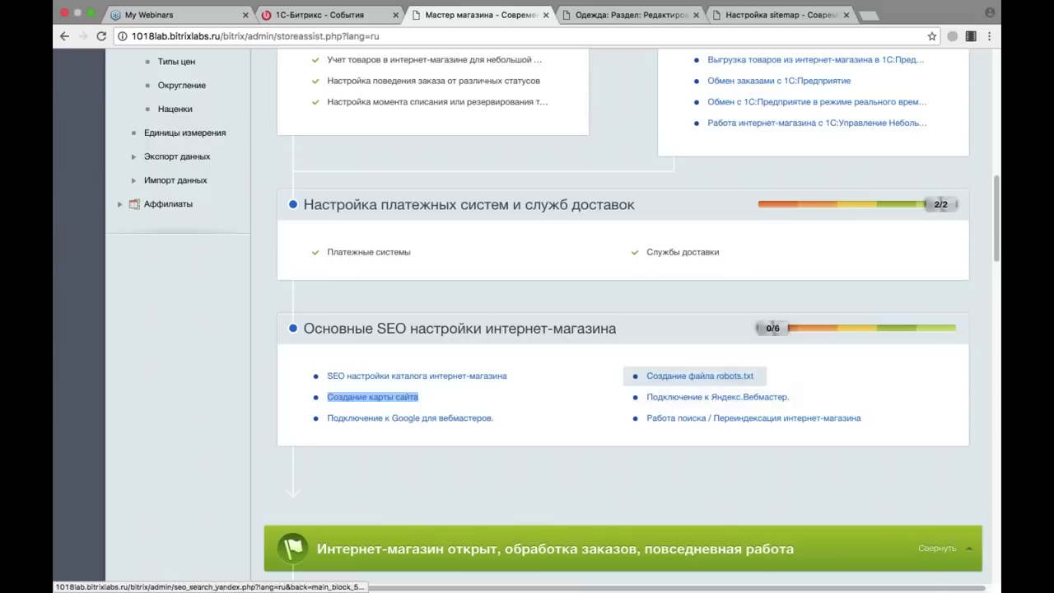
right_click(718, 378)
click(804, 381)
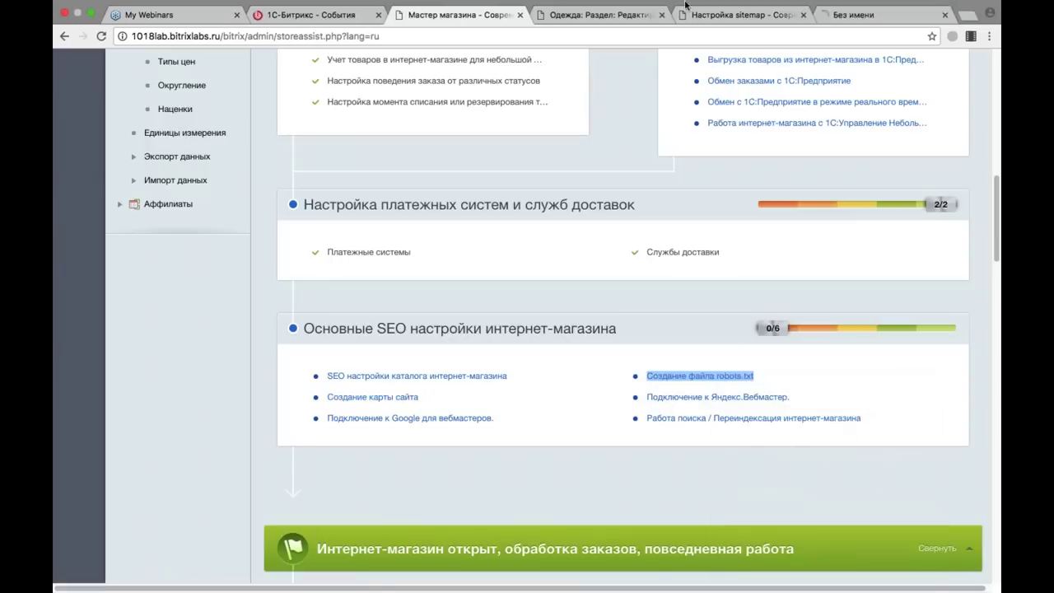
click(651, 17)
click(661, 15)
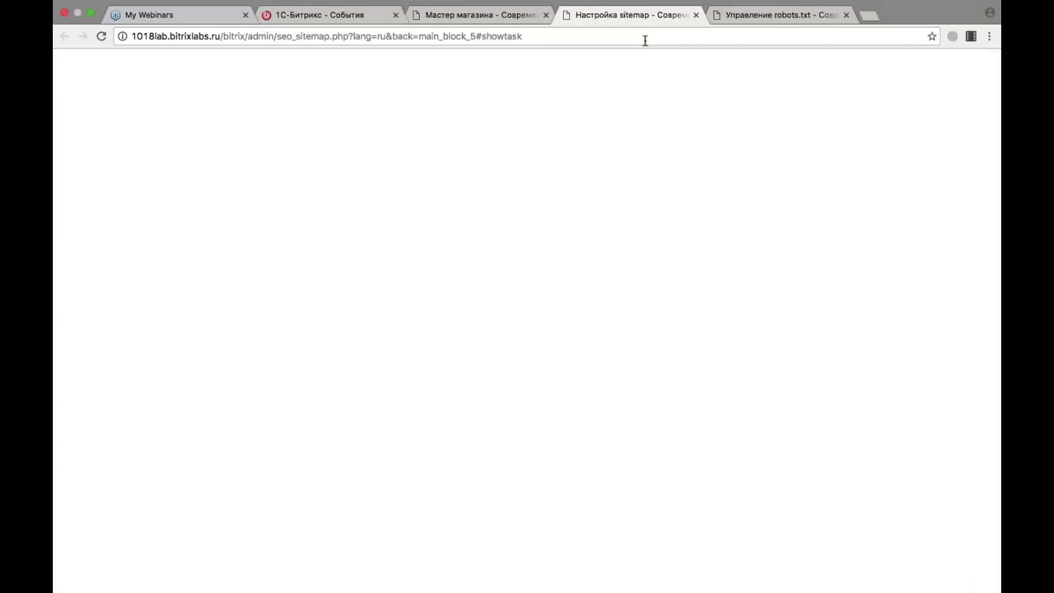
- Add a sitemap profile for Интернет-магазин with domain 1018lab.bitrixlabs.ru, save it and run generation
click(340, 238)
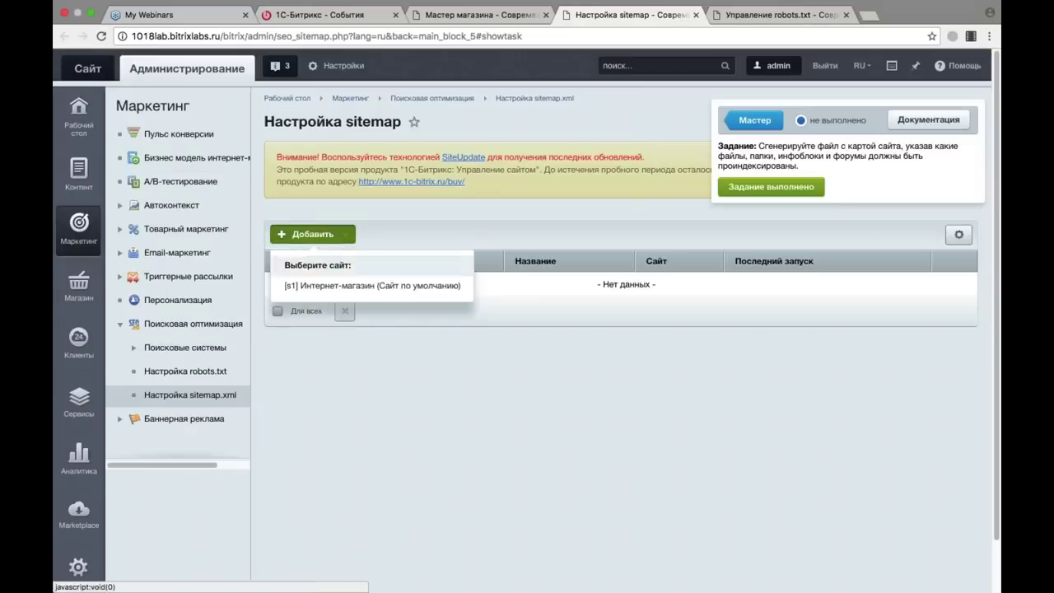
click(362, 286)
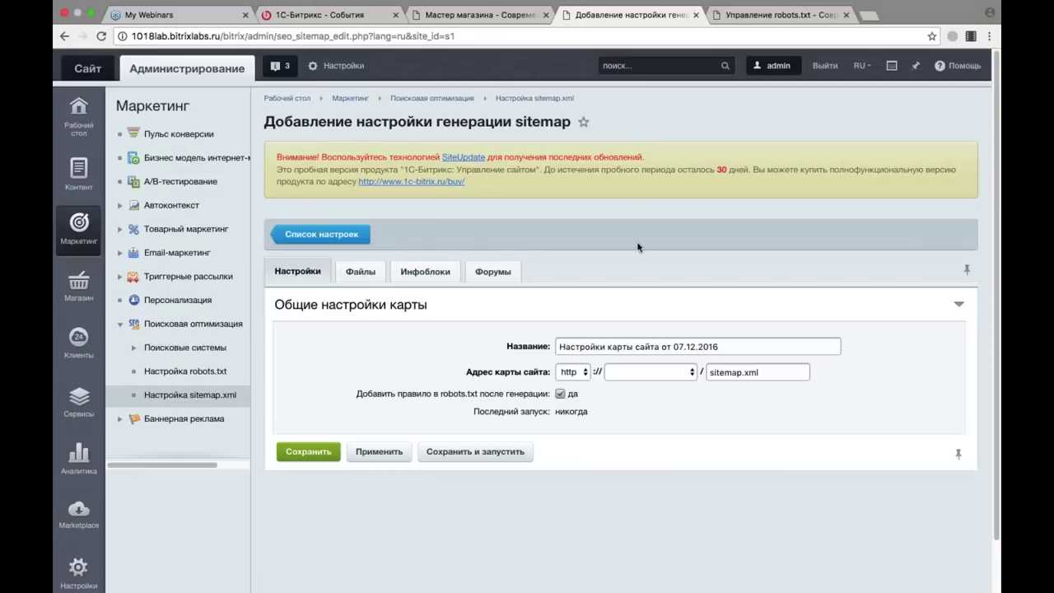
click(650, 373)
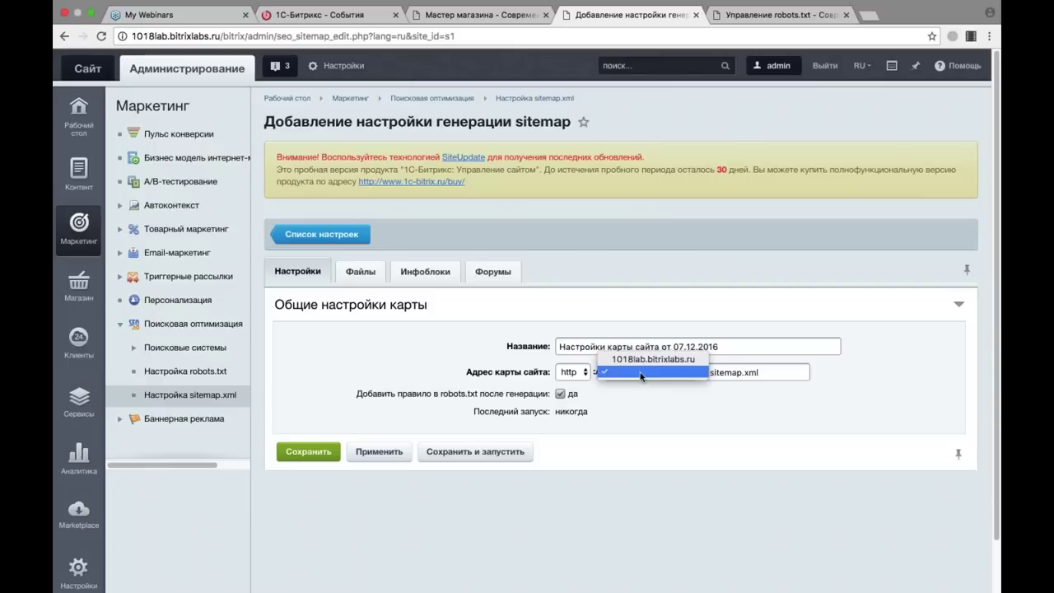
click(651, 381)
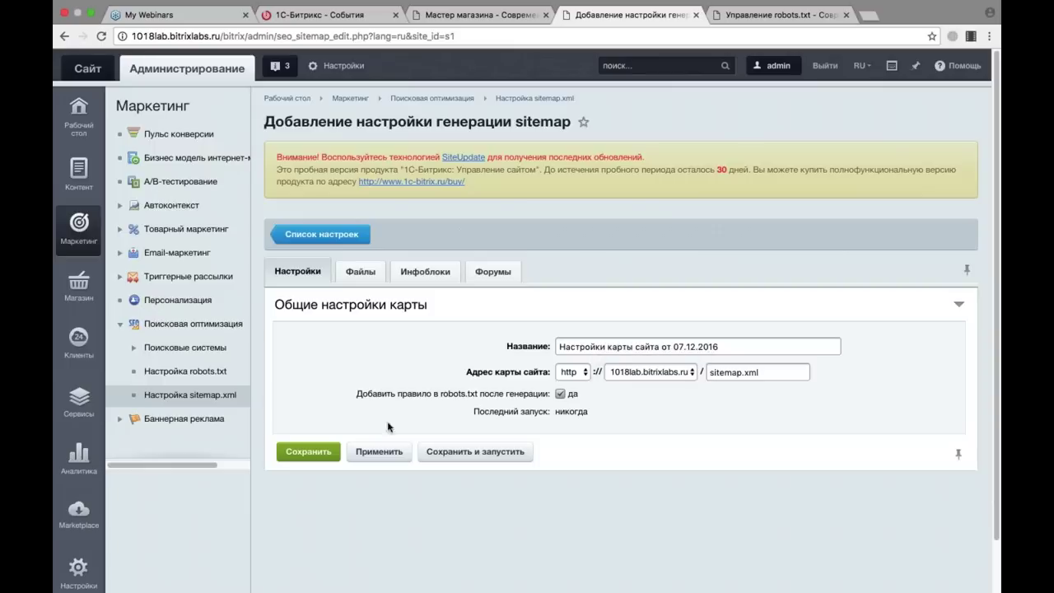
click(449, 452)
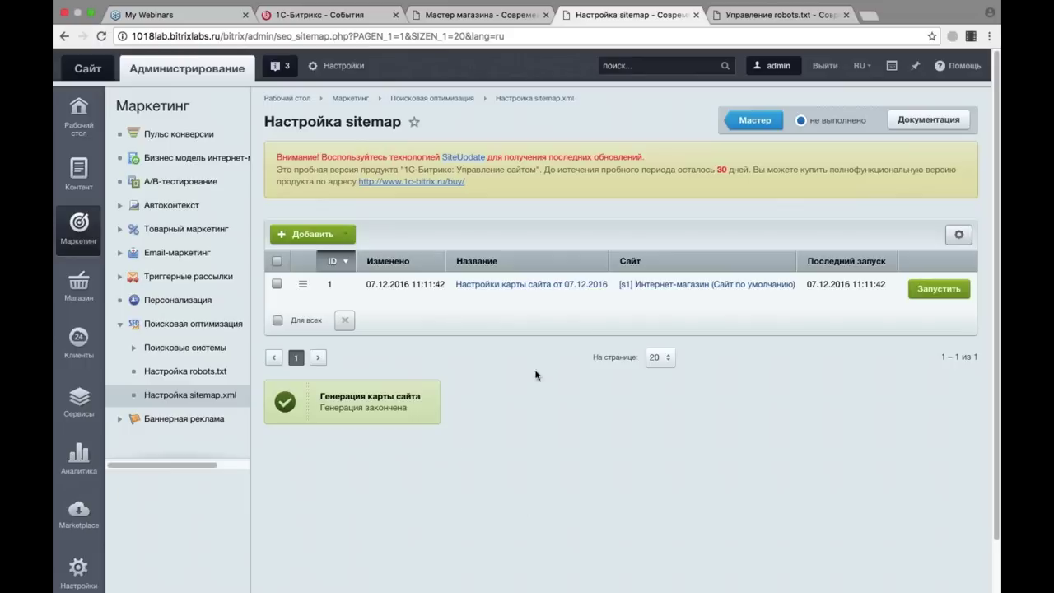
click(938, 288)
- Fill robots.txt with the Стартовый набор Disallow rules and save it
click(779, 16)
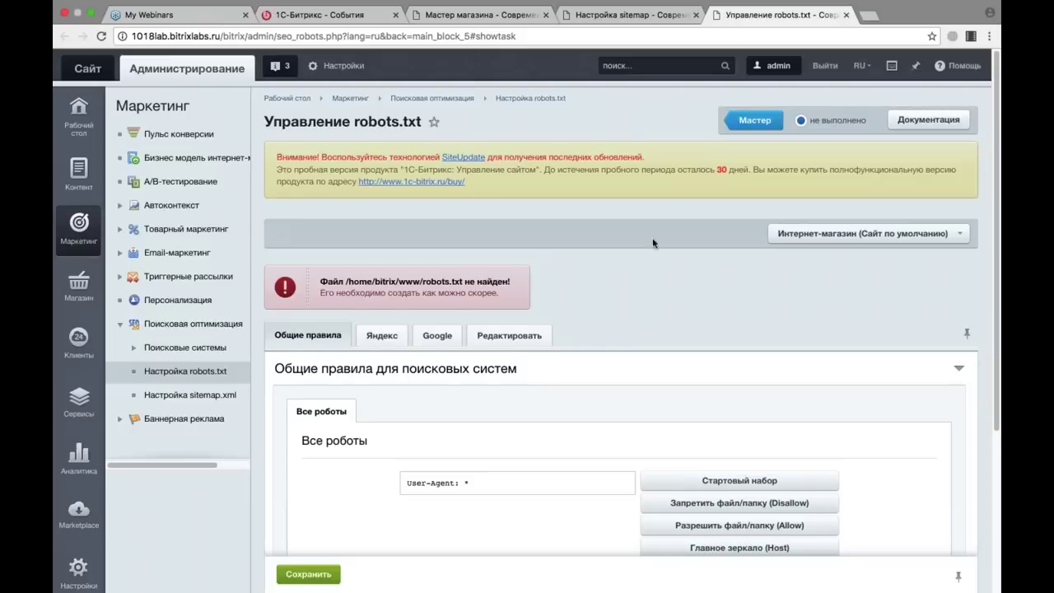
scroll(724, 329, down, 3)
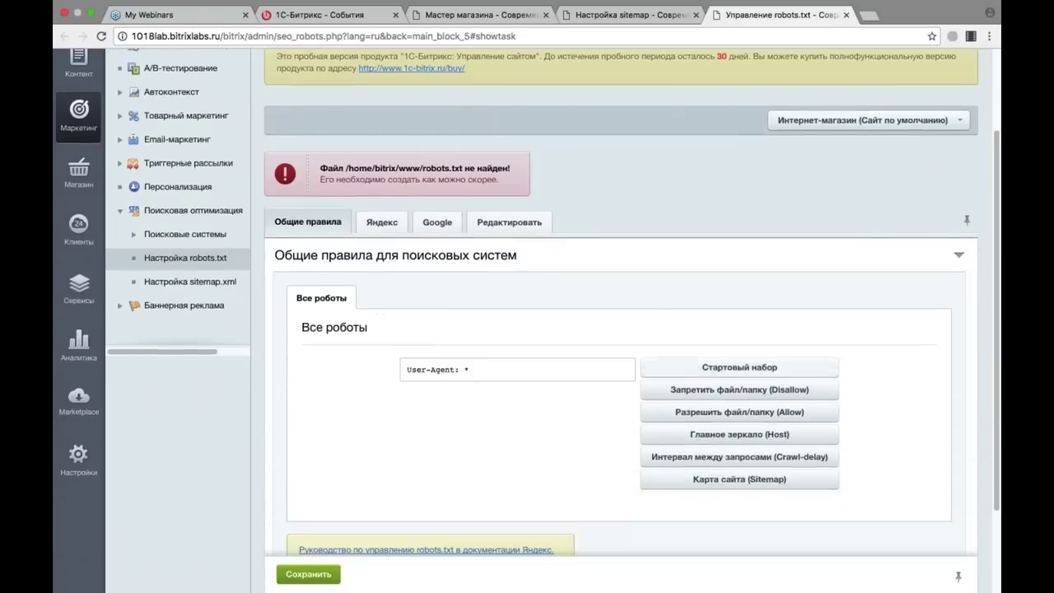
click(740, 365)
click(494, 360)
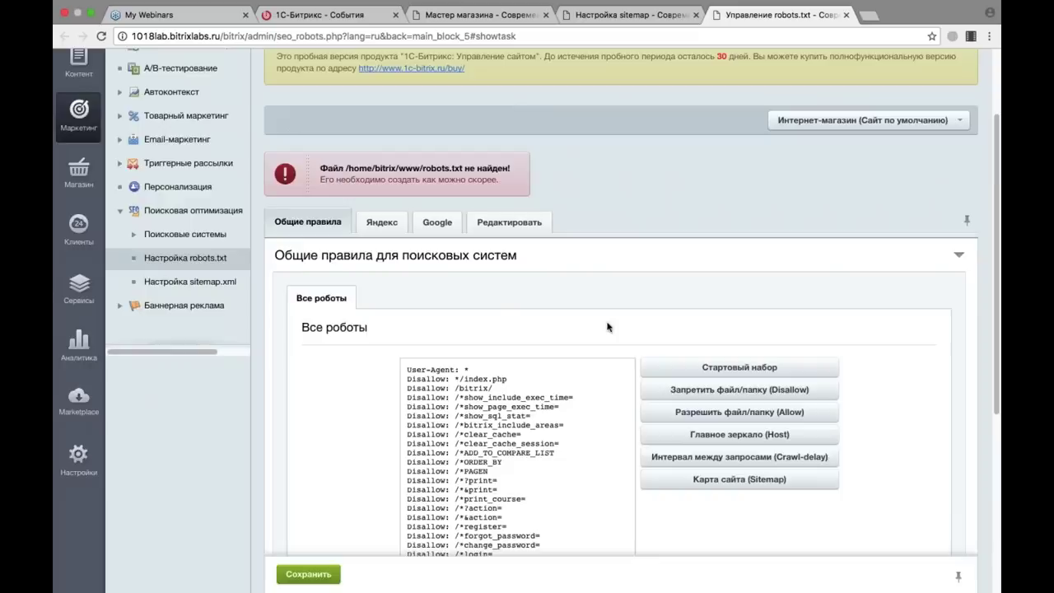
scroll(610, 328, down, 5)
click(317, 573)
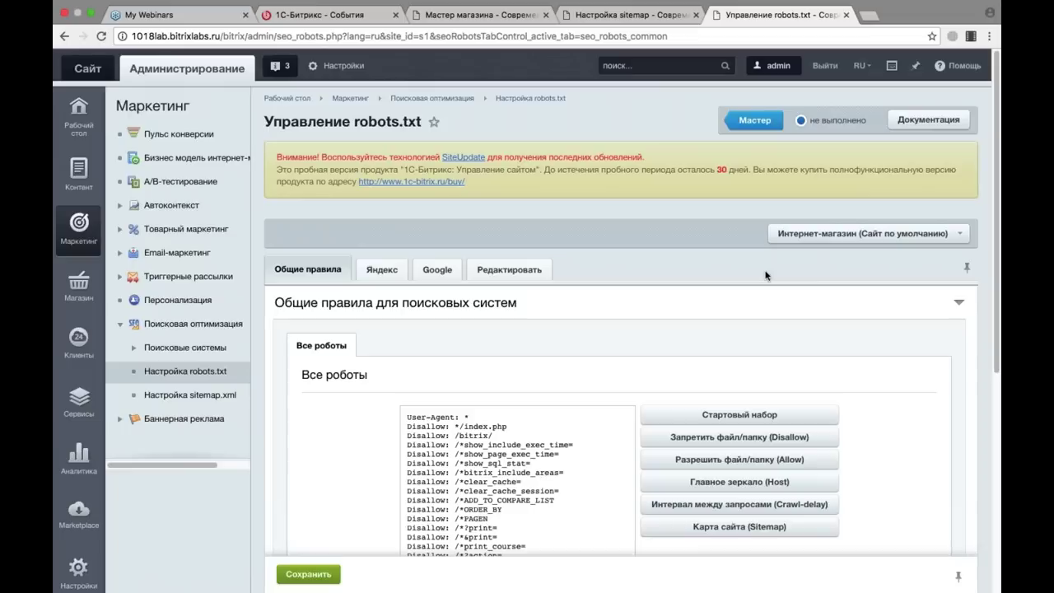
- Close the sitemap and robots.txt tabs to get back to the store wizard
click(611, 16)
click(696, 16)
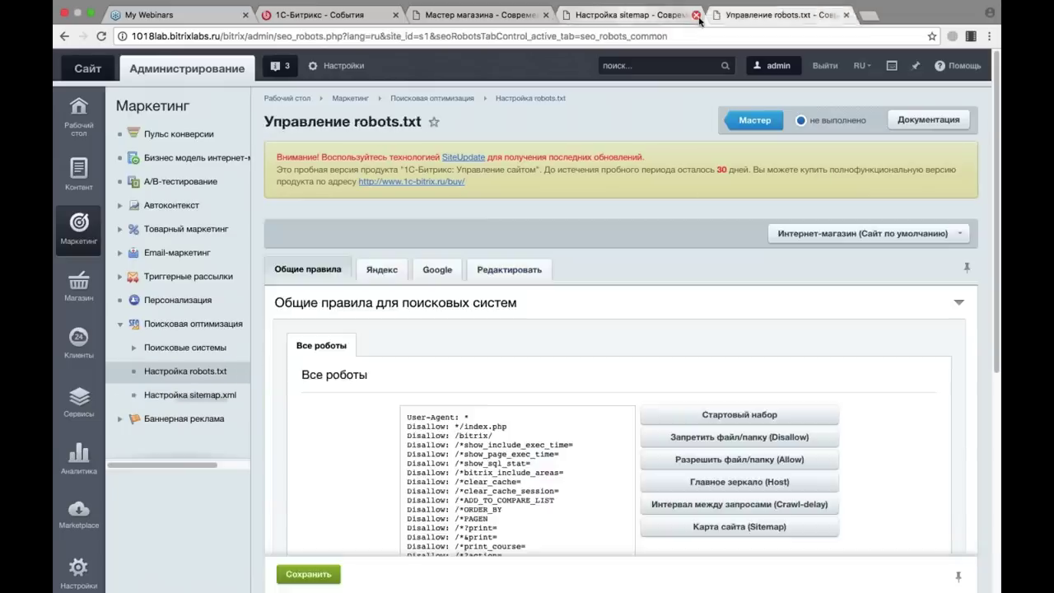
click(696, 15)
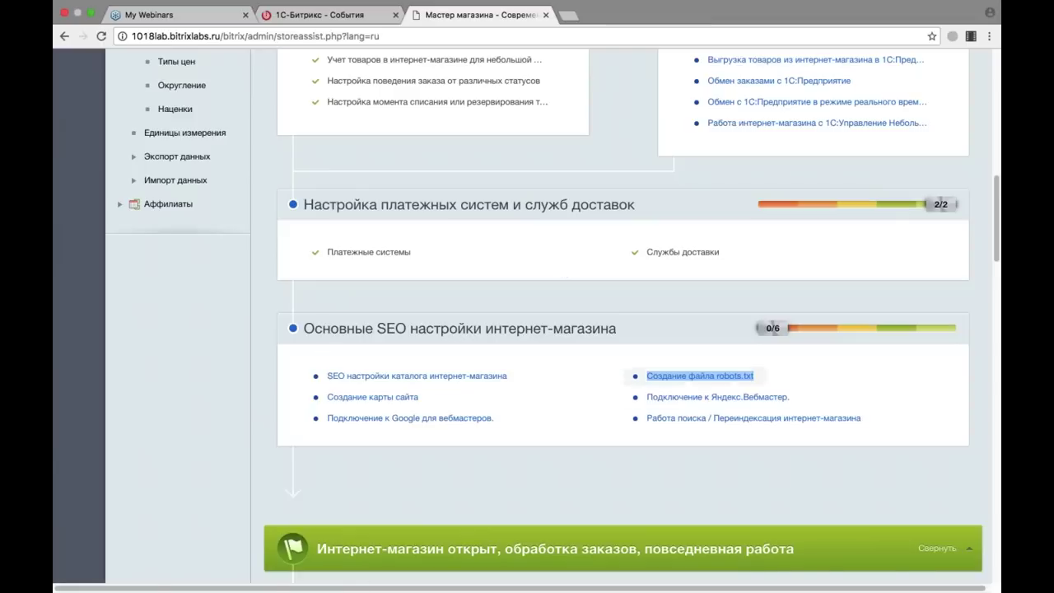
- Open the Яндекс.Вебмастер and Google links in new tabs, then start Yandex authorization on the Yandex tab
right_click(732, 397)
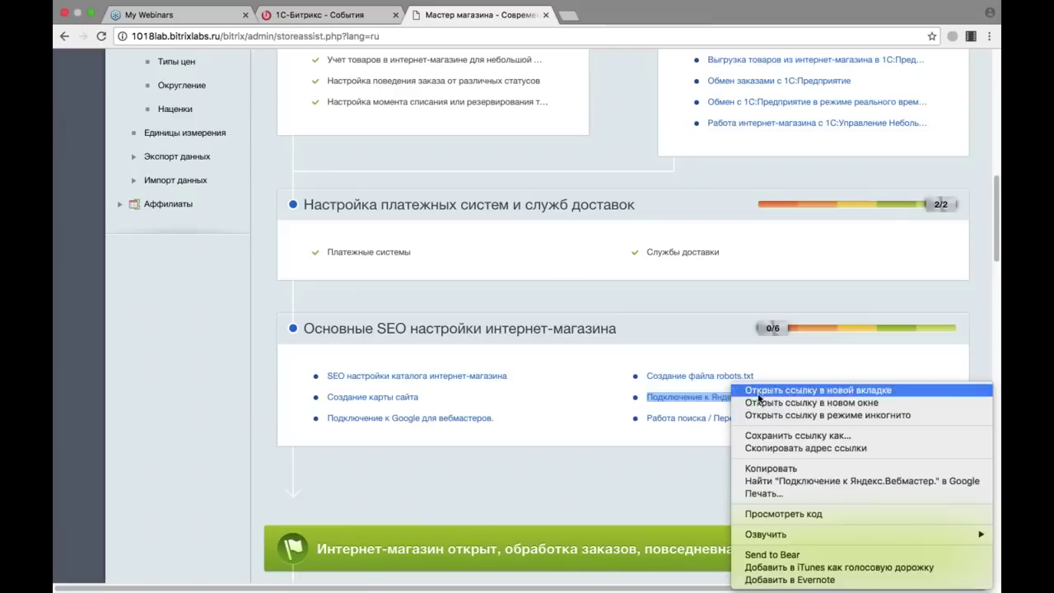
click(757, 390)
right_click(455, 419)
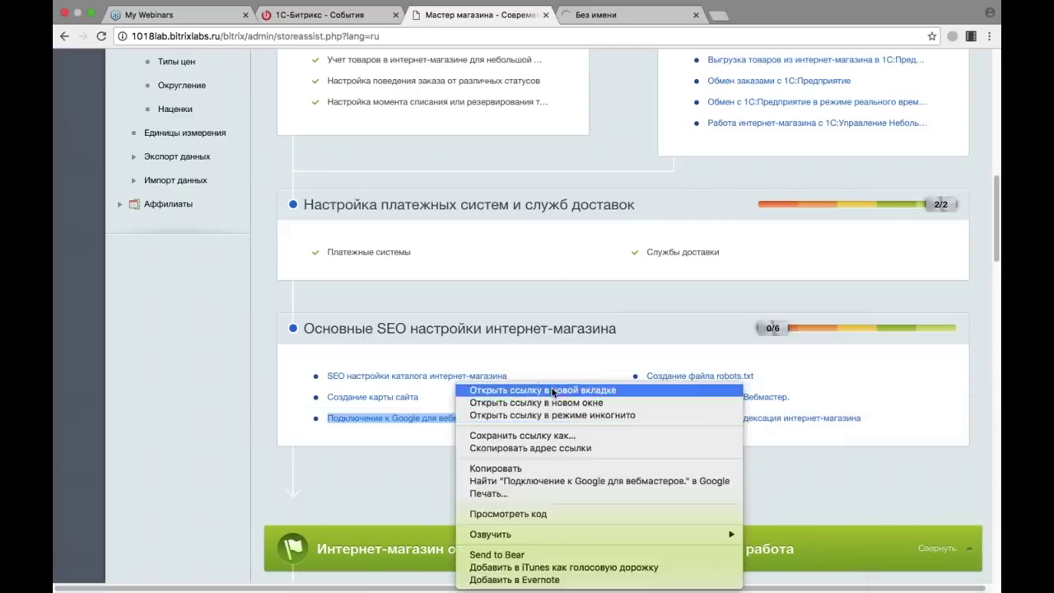
click(544, 390)
click(631, 15)
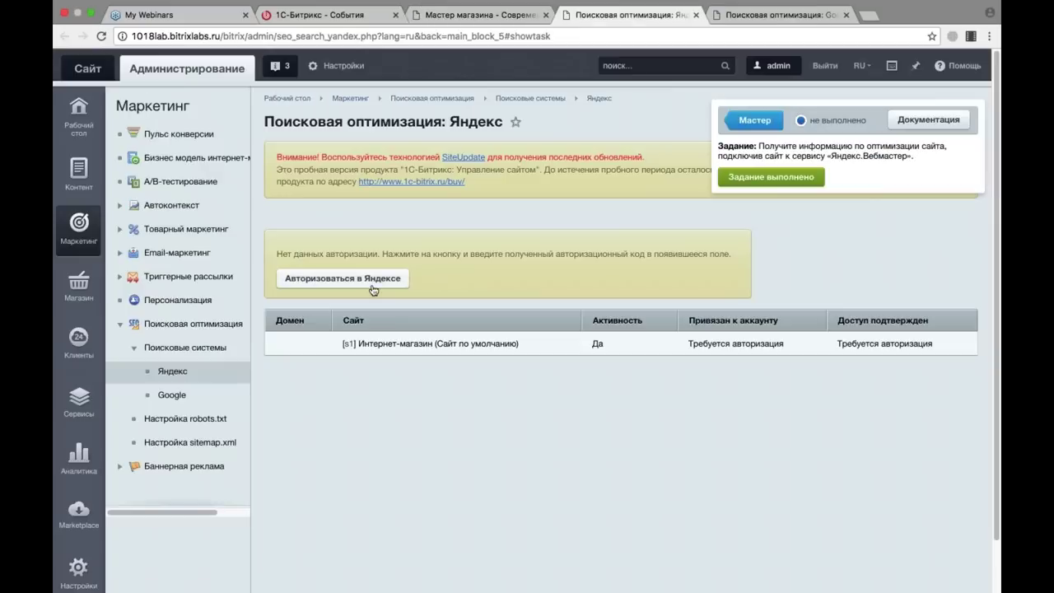
click(373, 288)
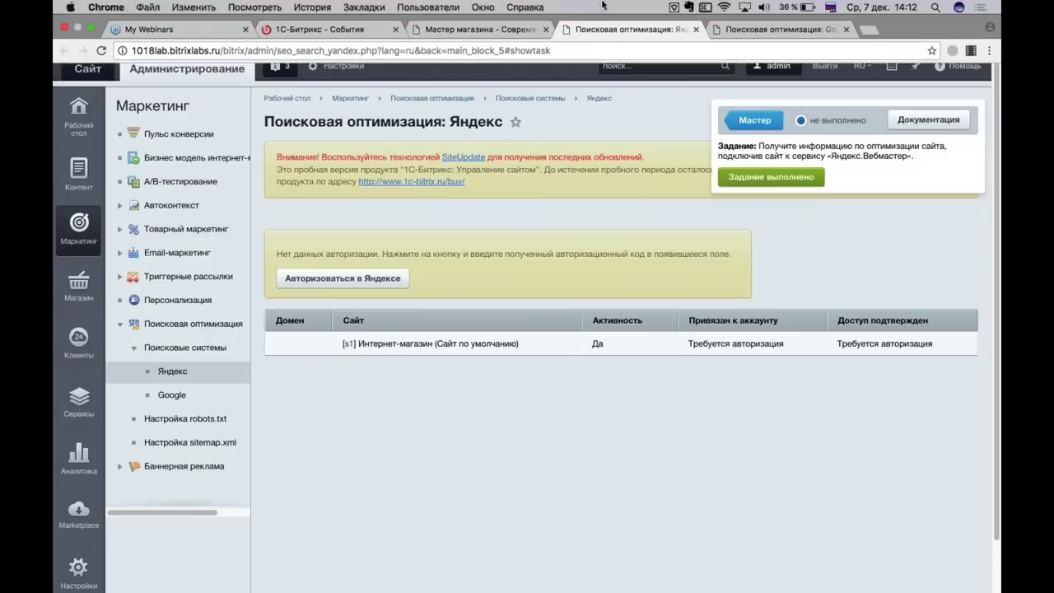
- Collapse the Мастер panel and switch from the full-screen browser to the desktop space with Ctrl+Left
click(649, 214)
key(ctrl+Left)
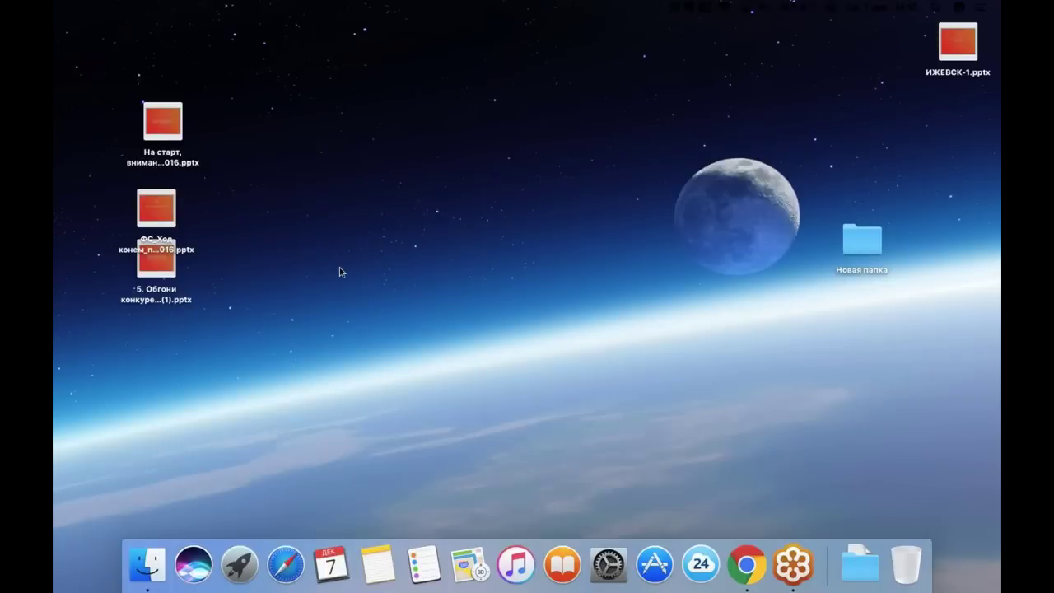
key(ctrl+Right)
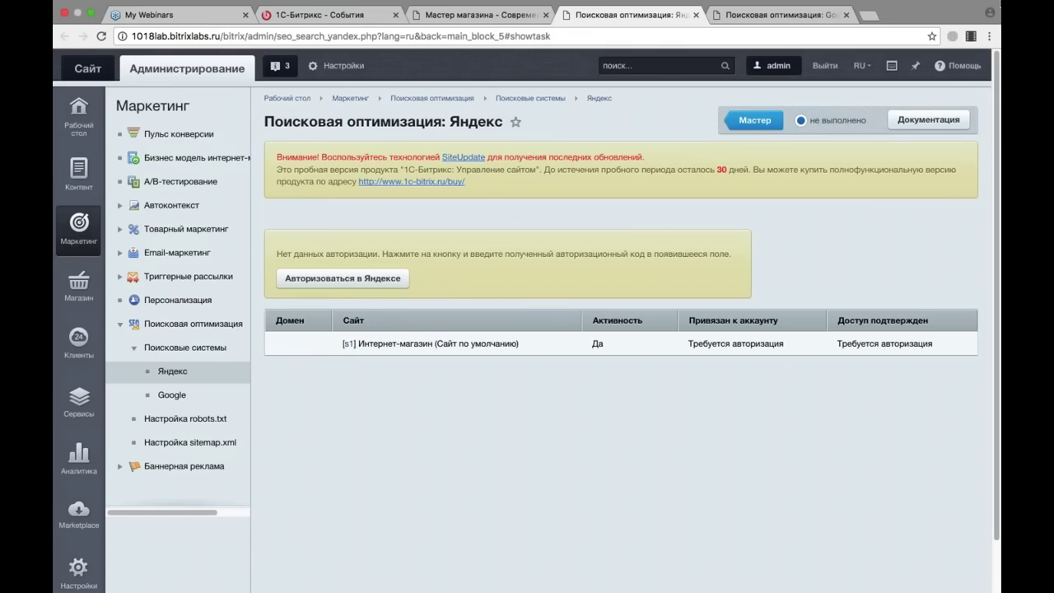
key(ctrl+Left)
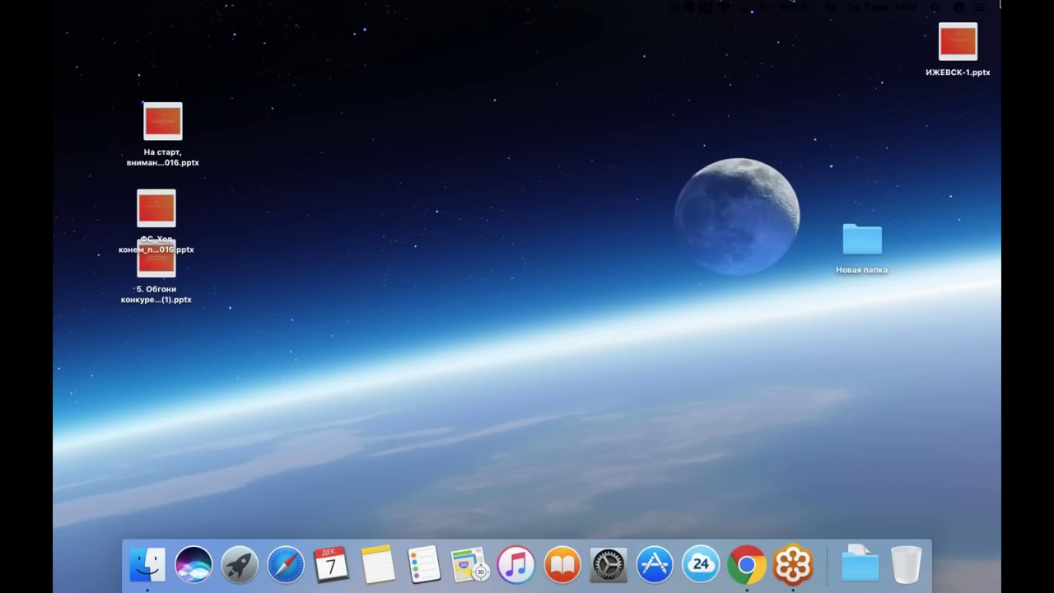
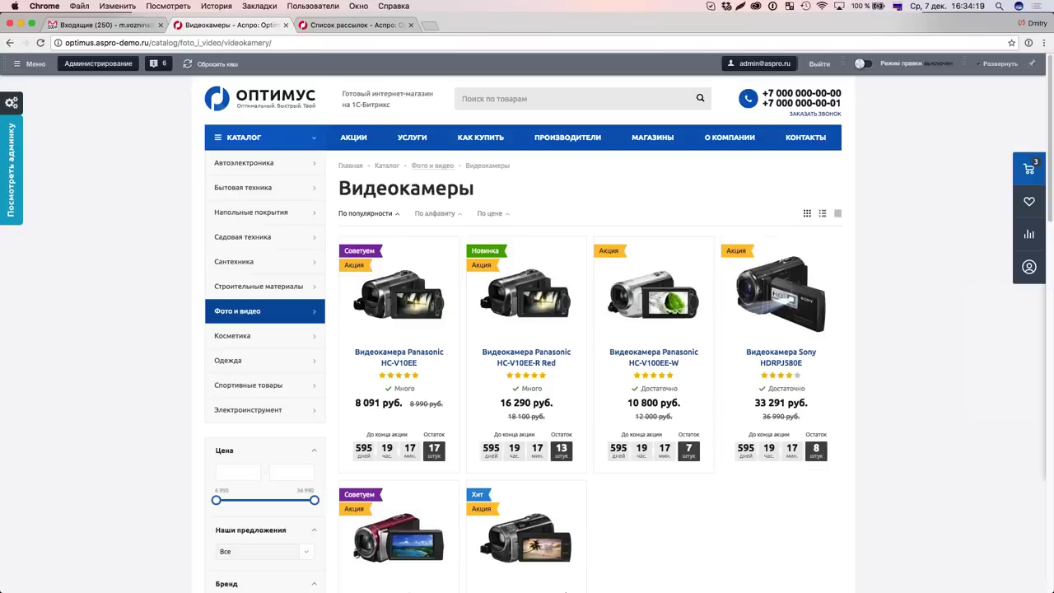
- Open the Список рассылок of trigger mailings and start Добавить через мастер
click(345, 26)
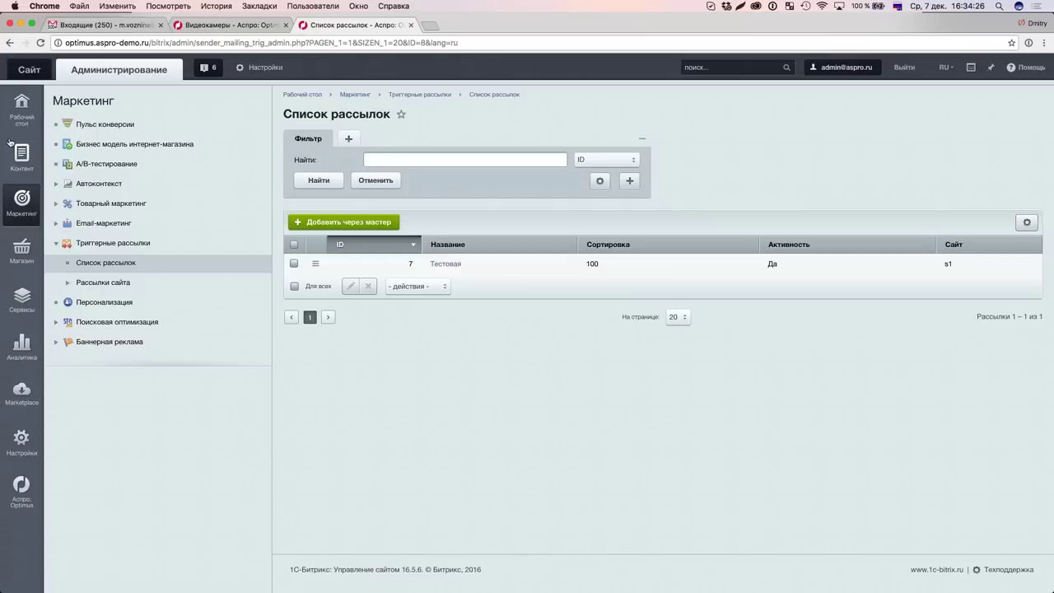
click(100, 268)
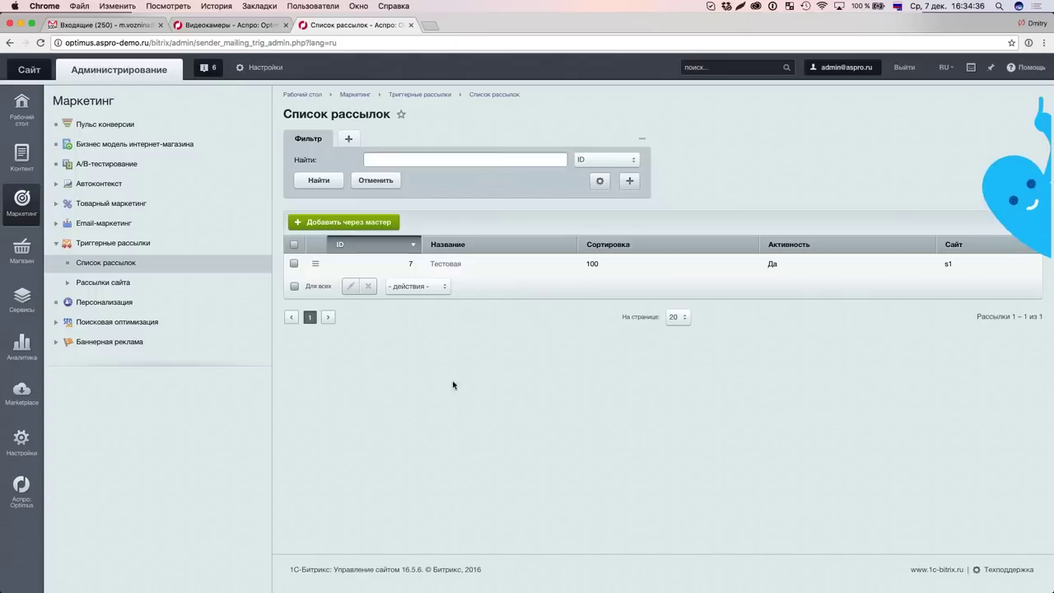
click(346, 223)
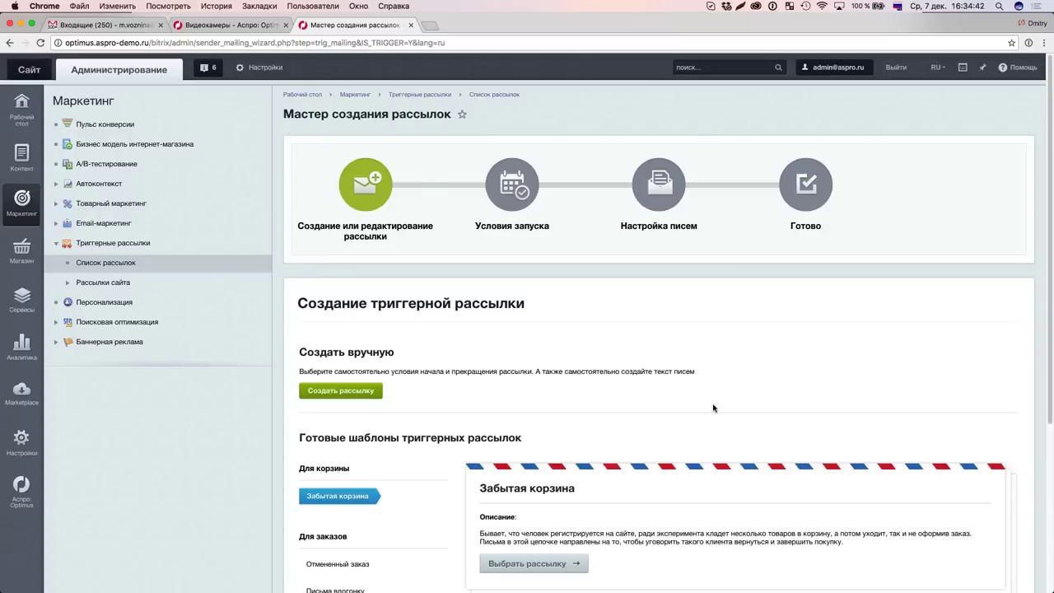
- Choose the ready-made Забытая корзина template for the new mailing
scroll(713, 408, down, 3)
scroll(713, 408, down, 3)
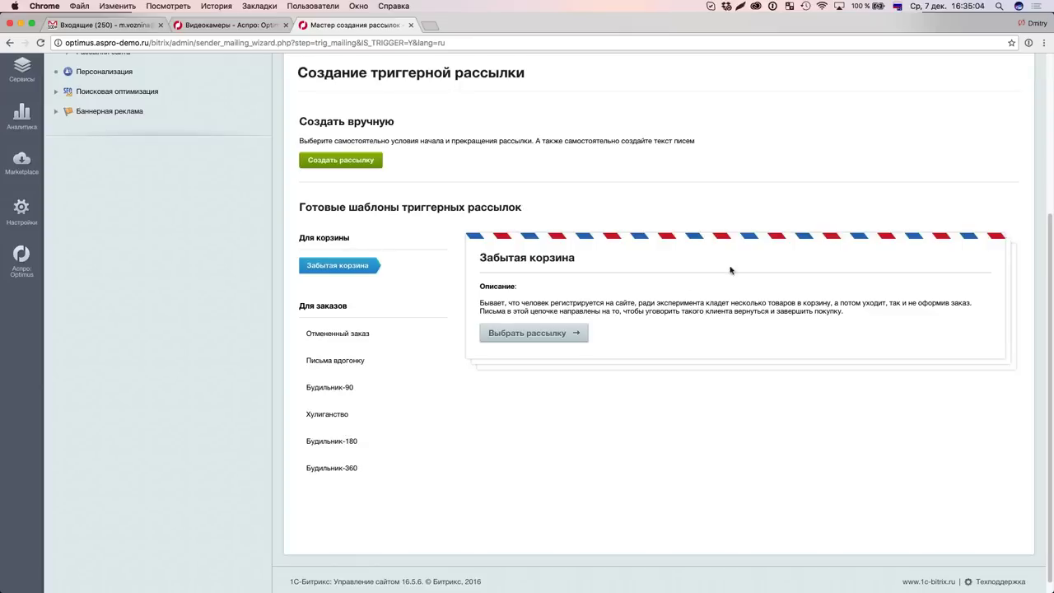
scroll(686, 281, down, 1)
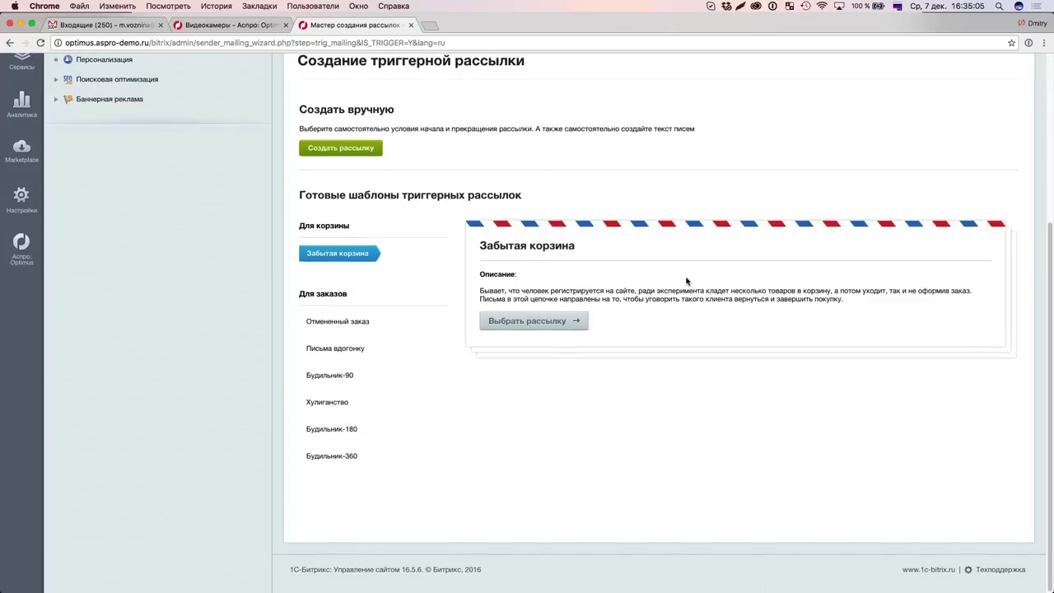
scroll(686, 280, up, 5)
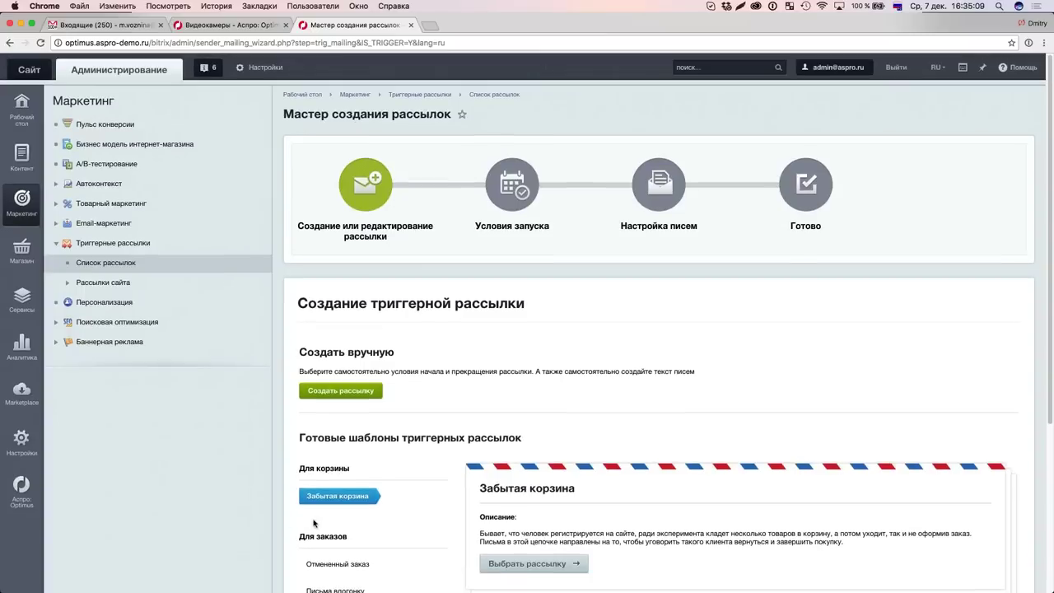
click(338, 496)
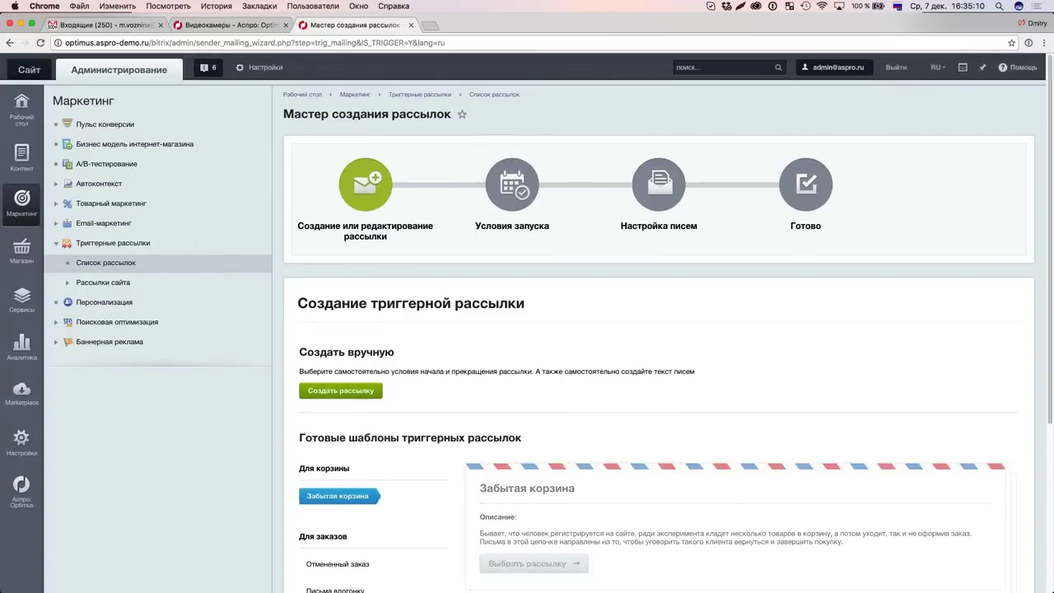
click(506, 563)
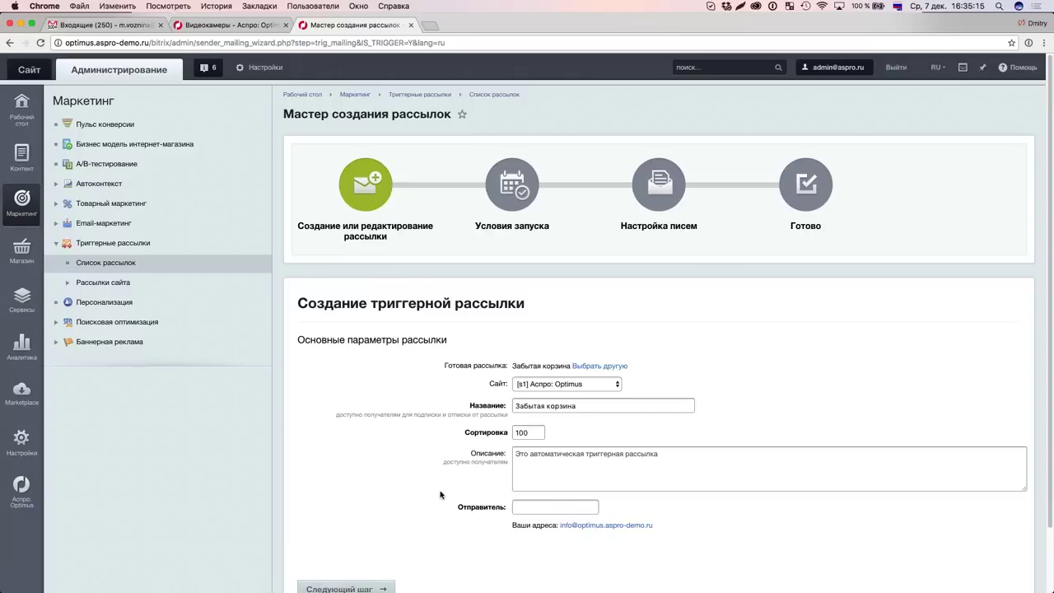
- Use the site's own address as Отправитель and submit the basic settings
scroll(441, 494, down, 2)
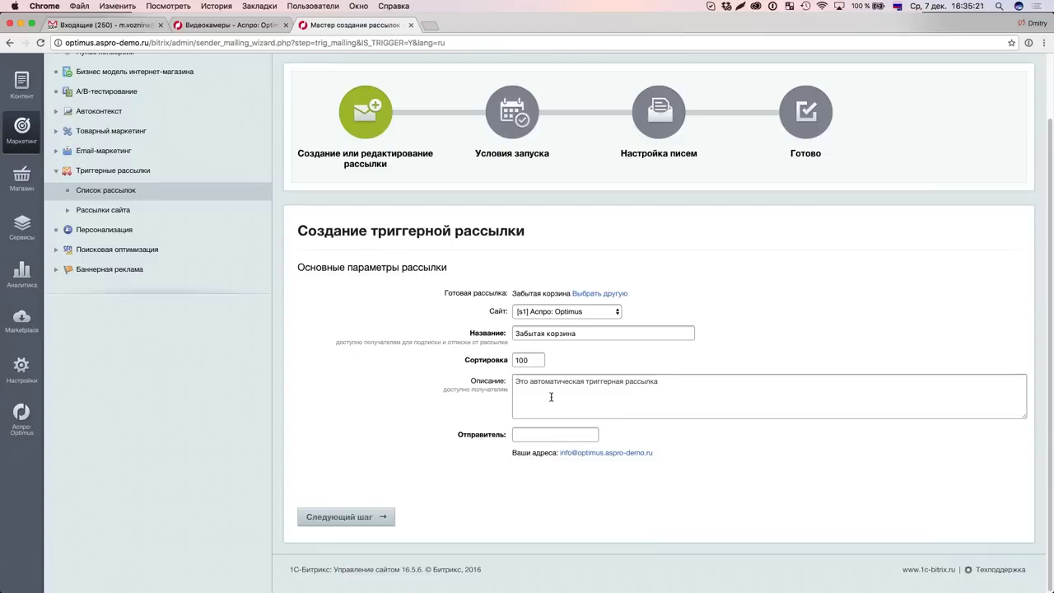
click(606, 452)
click(370, 517)
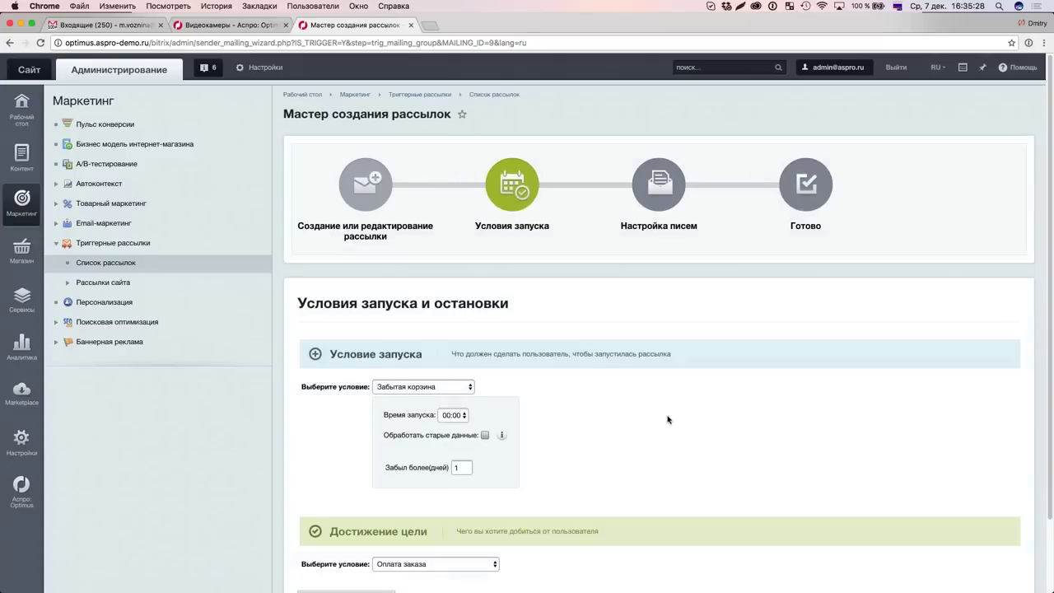
- Set Забыл более(дней) to 0, keep the goal Оплата заказа, and save the conditions
scroll(668, 420, down, 2)
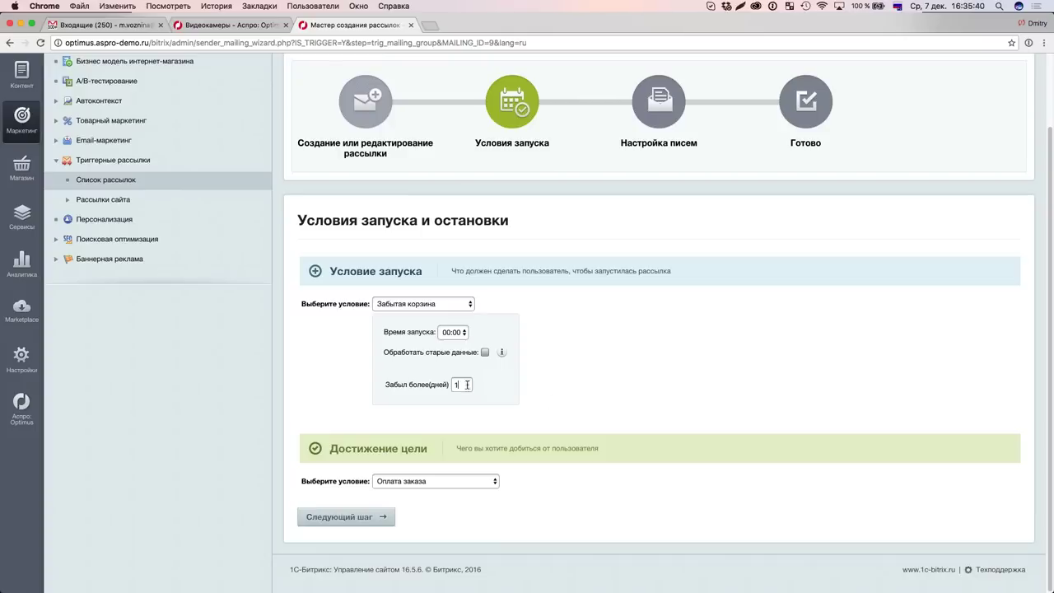
text(0)
click(495, 484)
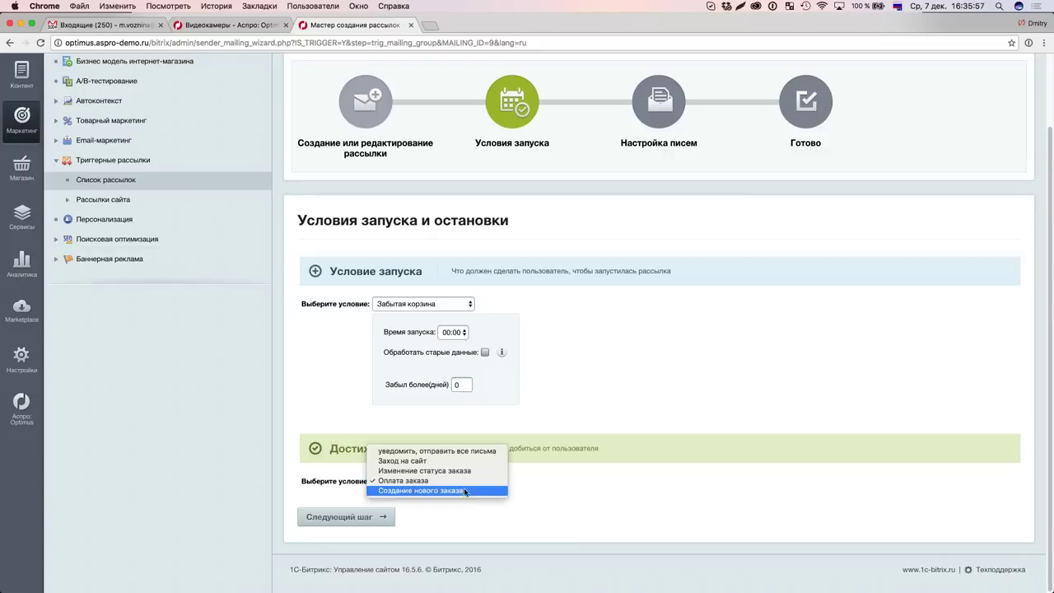
click(577, 499)
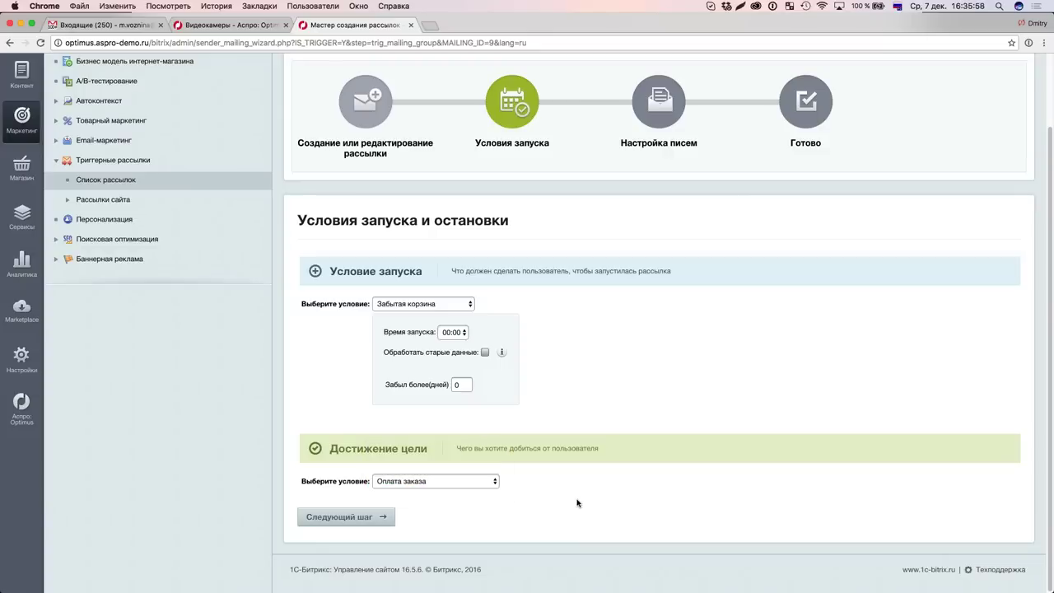
click(325, 519)
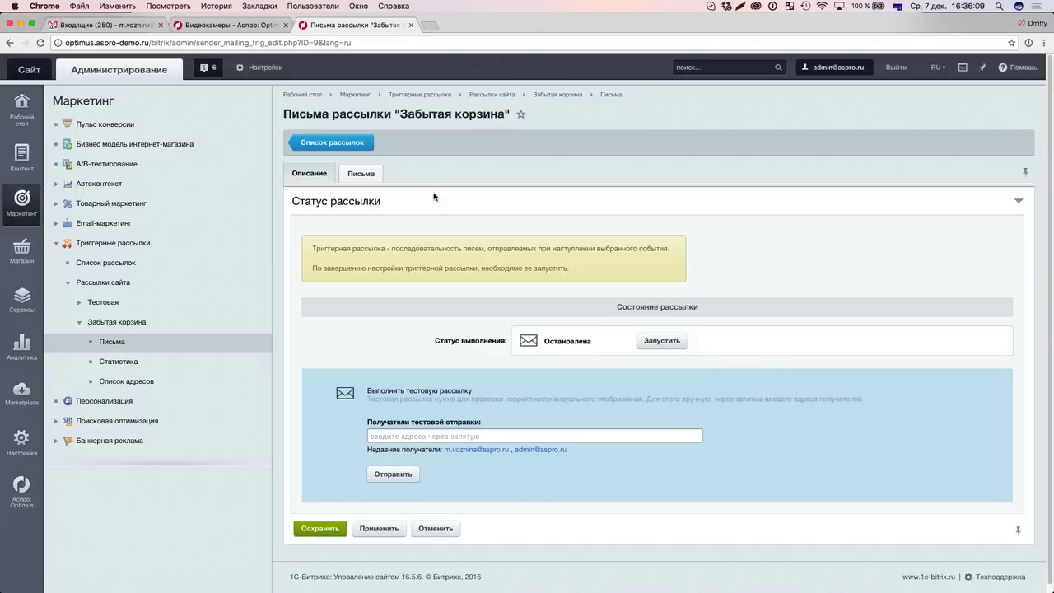
- Show the mailing's Письма and expand letter 1
click(363, 175)
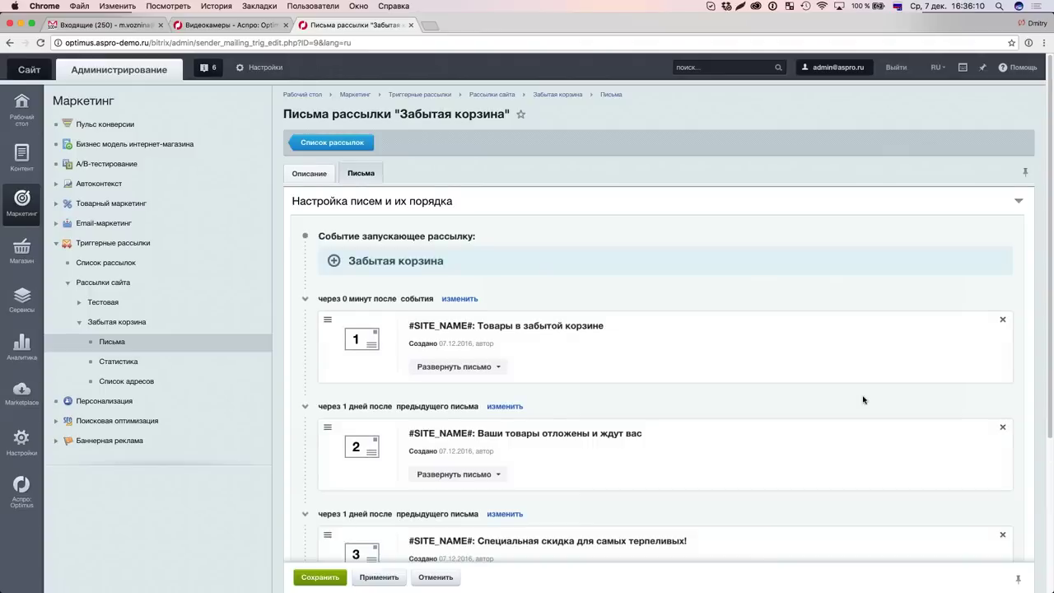
scroll(863, 399, down, 3)
scroll(863, 399, down, 3)
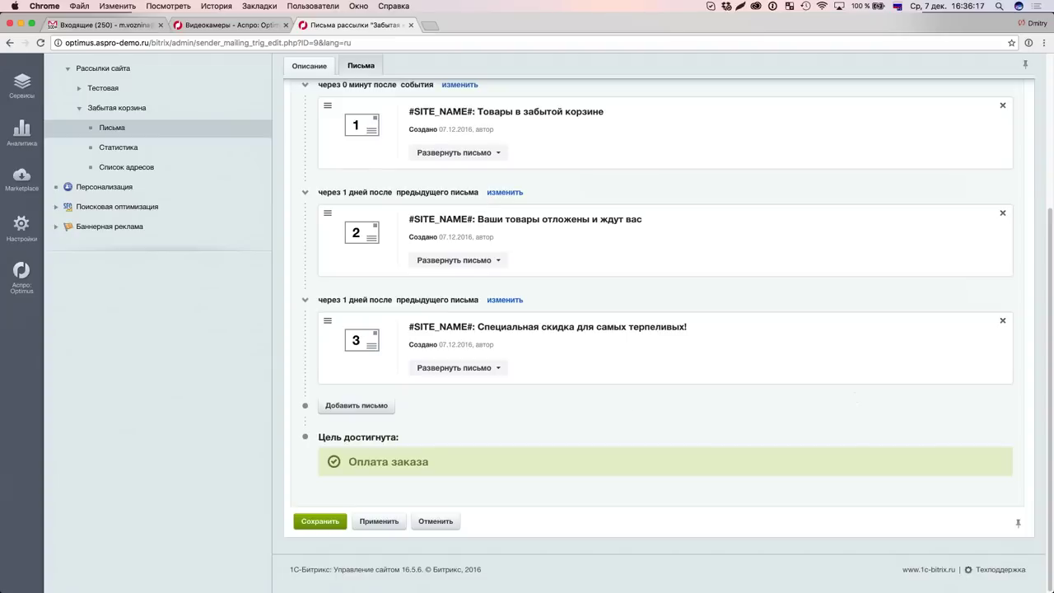
click(480, 154)
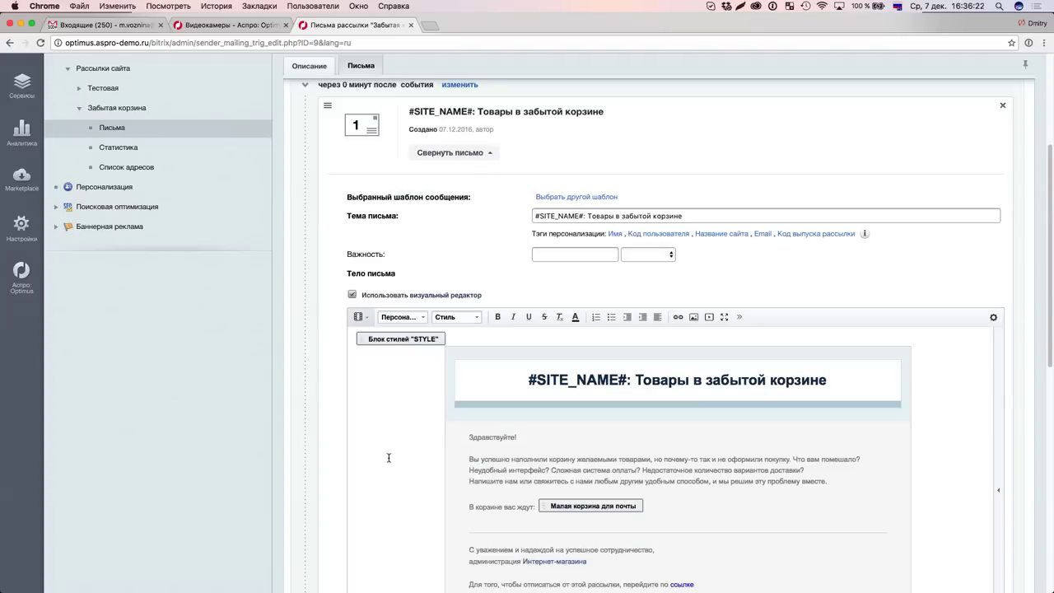
- Delete letters 3 and 2 from the letter chain
scroll(389, 458, up, 5)
scroll(389, 458, down, 6)
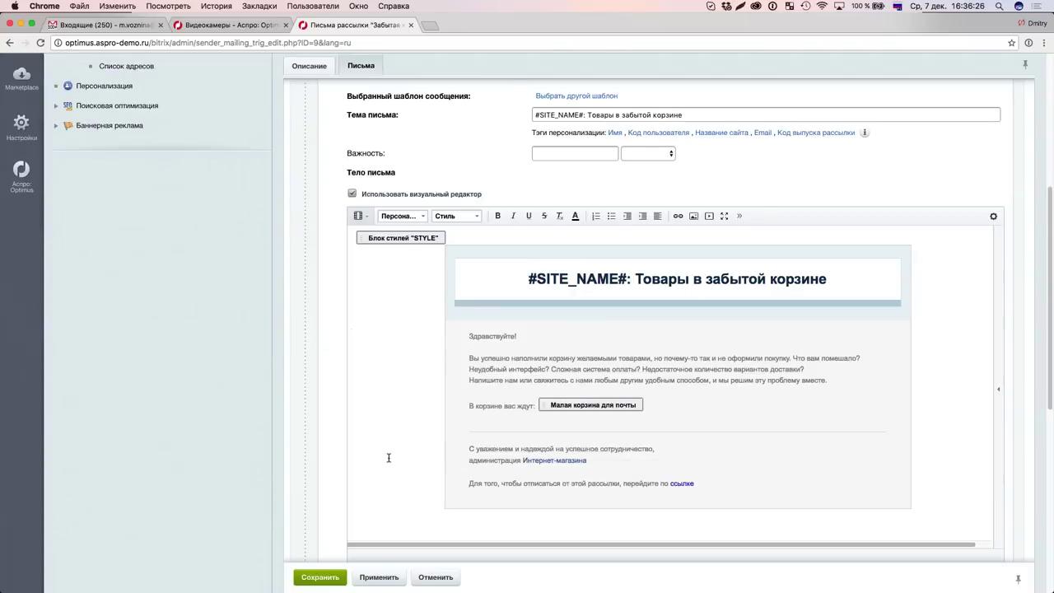
scroll(389, 457, down, 8)
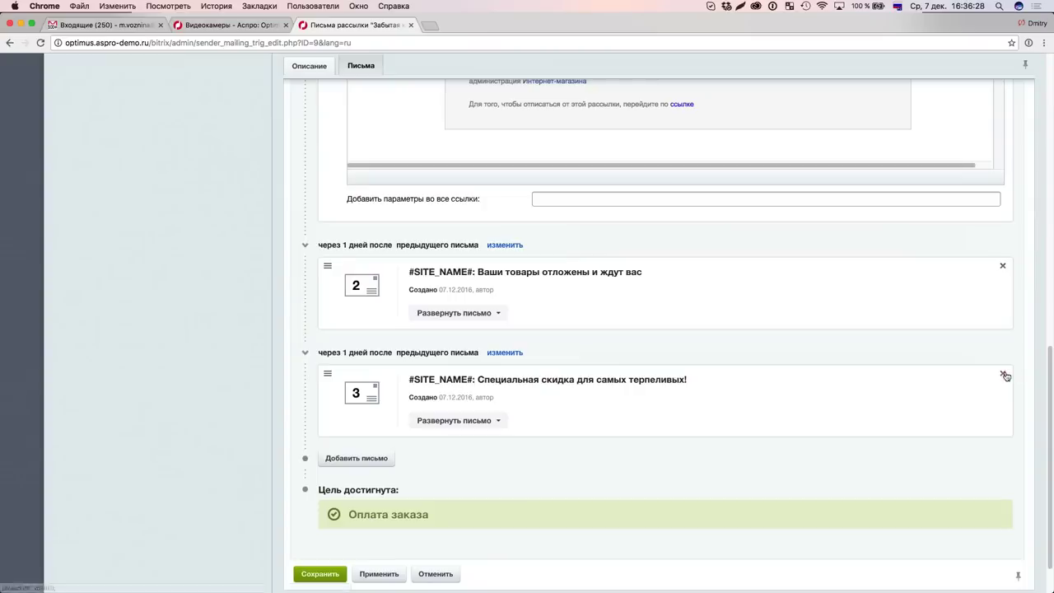
click(1004, 375)
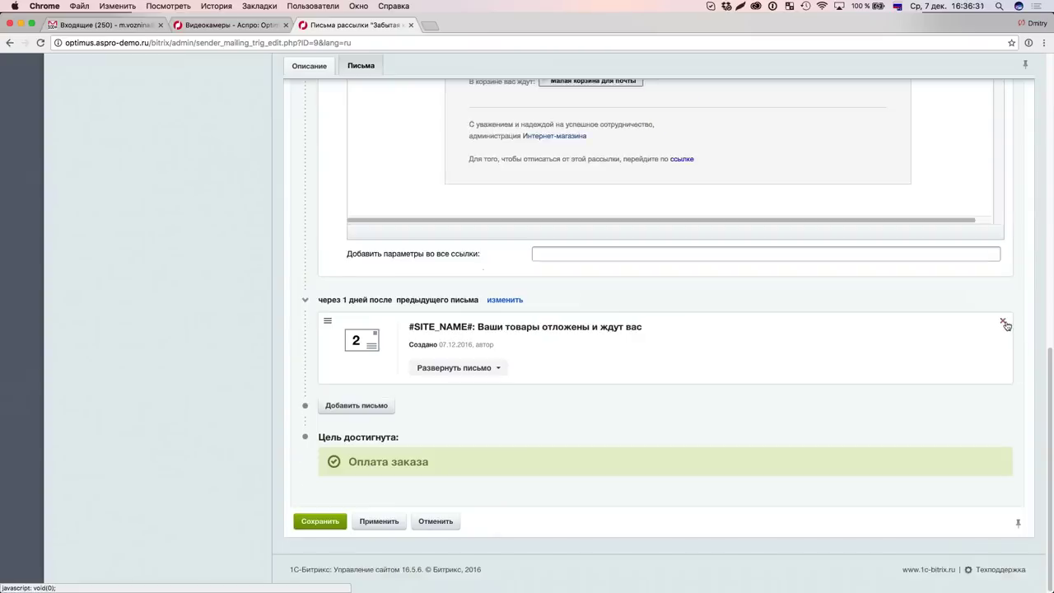
click(1002, 321)
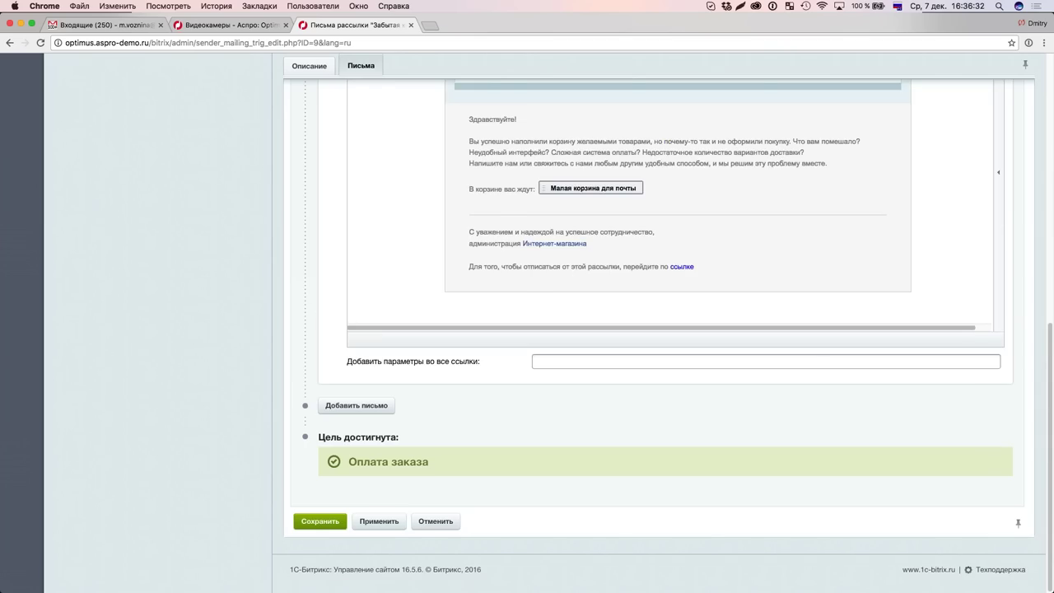
scroll(659, 329, up, 10)
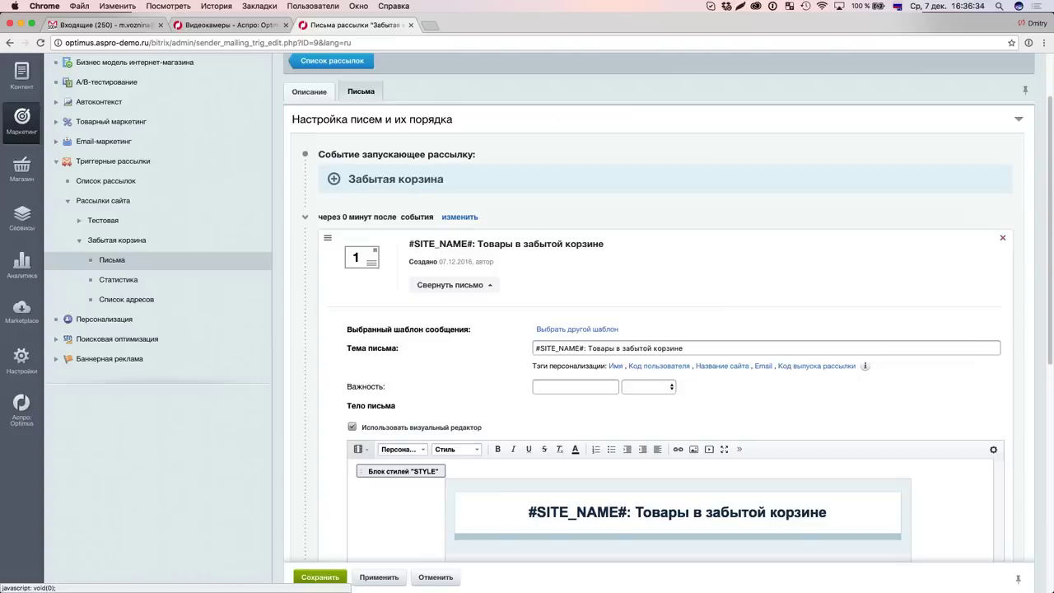
- Replace letter 1 with a new letter using the 'Aspro: шаблон забытой корзины' template
click(1002, 237)
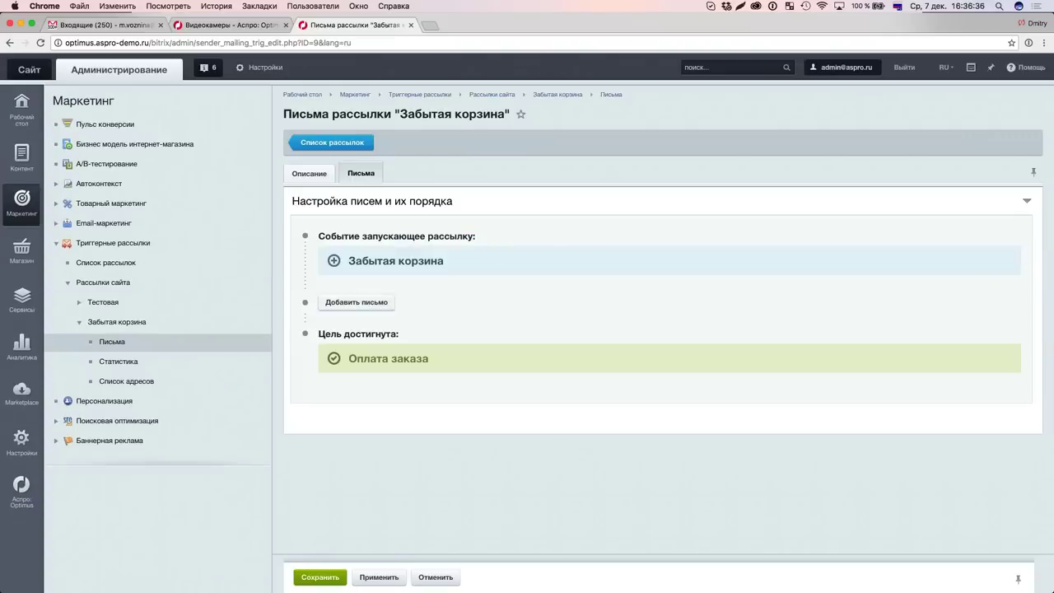
click(383, 310)
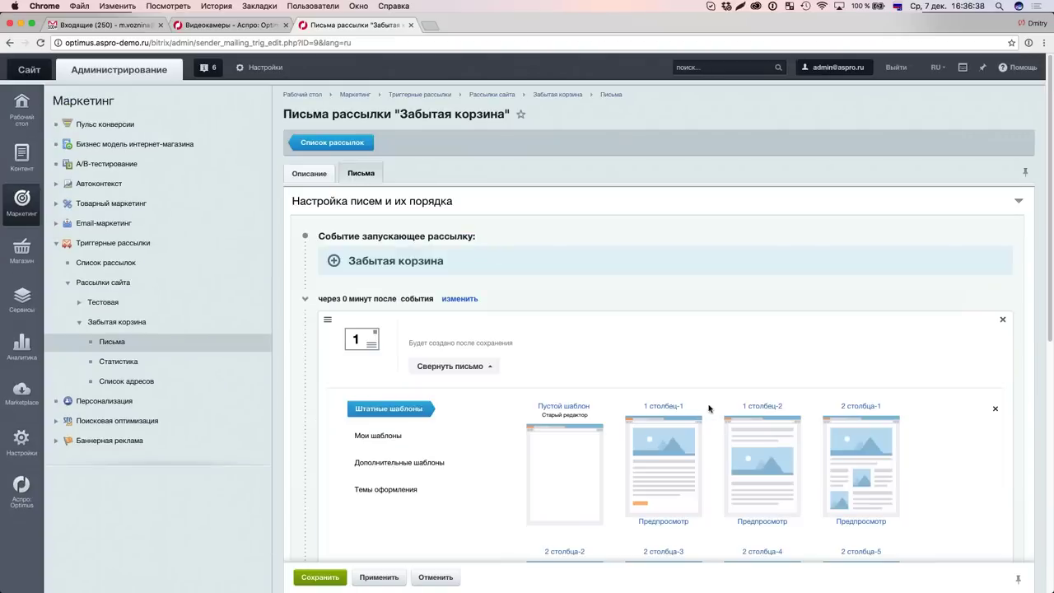
scroll(712, 403, down, 5)
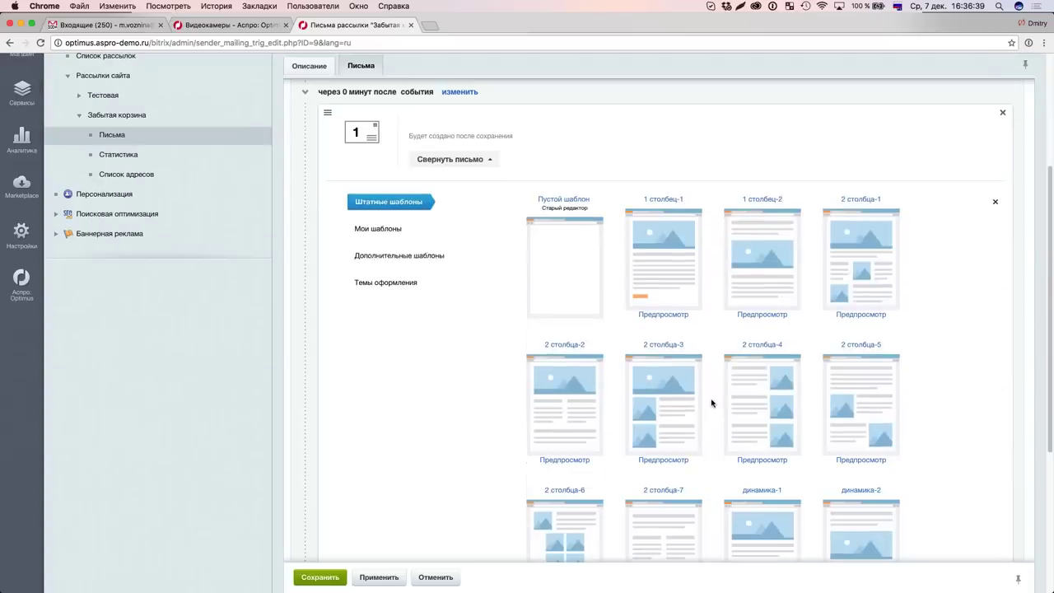
click(402, 256)
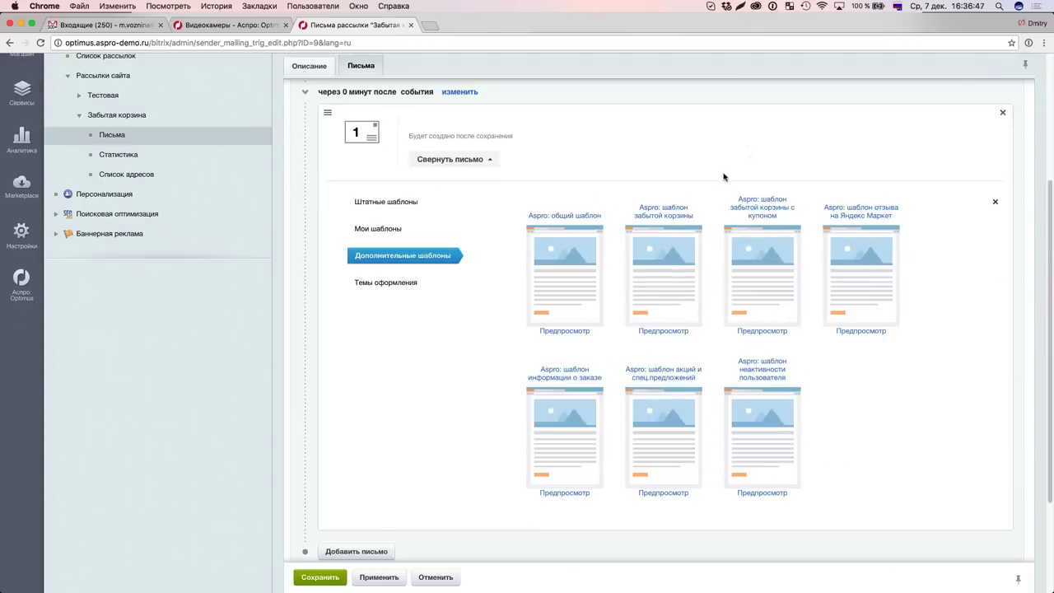
click(680, 215)
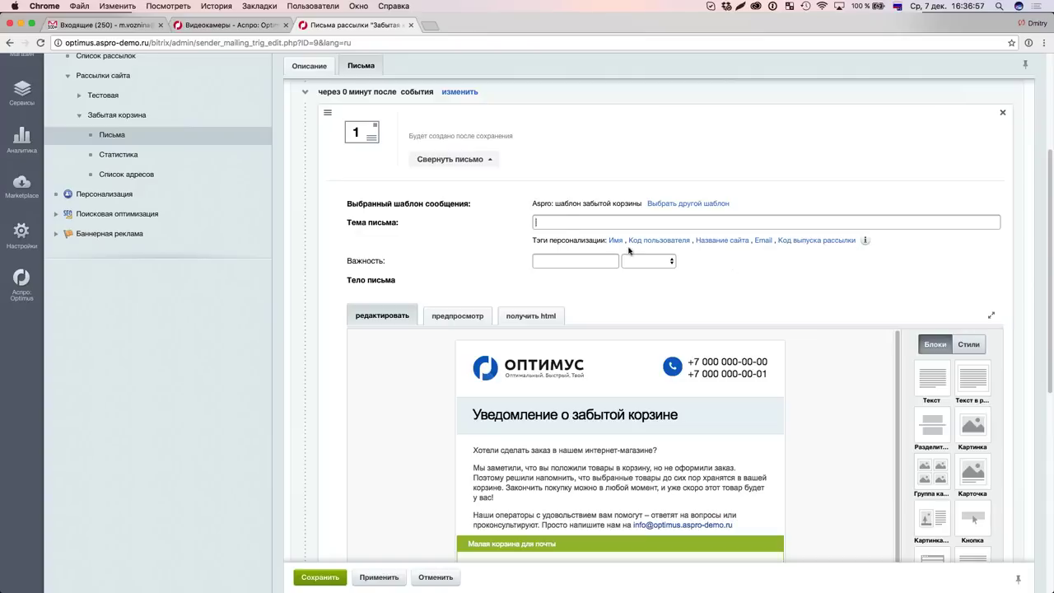
- Set the letter's Тема письма to '#NAME#, вы забыли свой заказ'
text(#NAME#)
click(609, 225)
text(,)
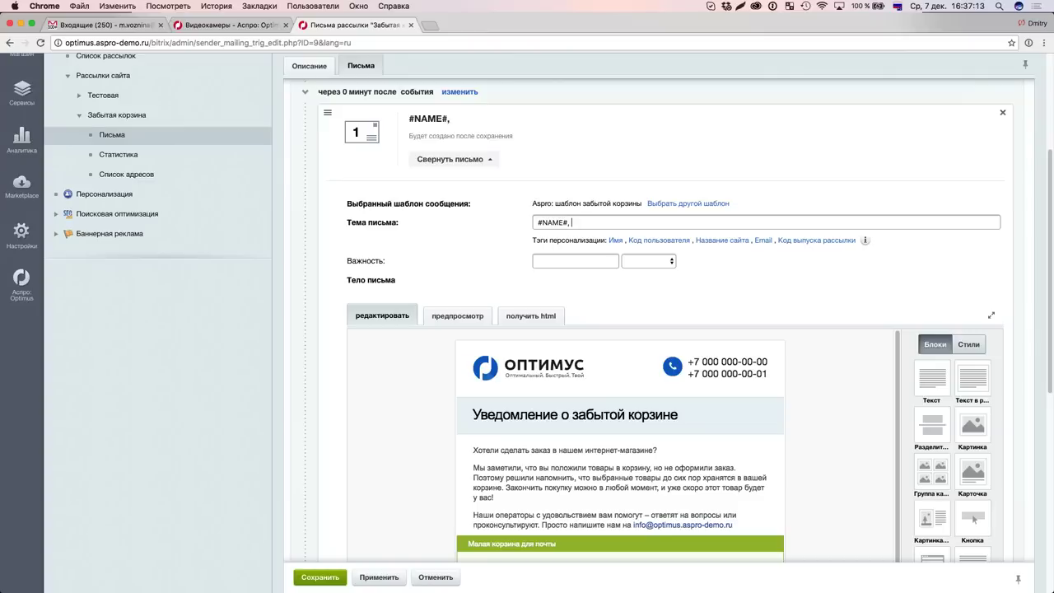
text( вы забыли свой заказ)
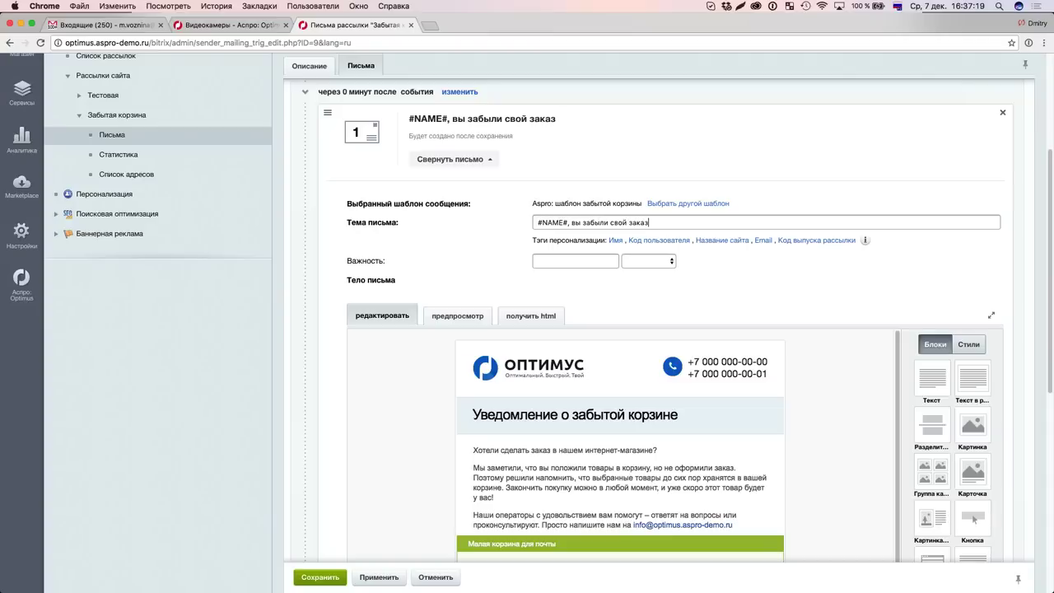
scroll(869, 414, down, 6)
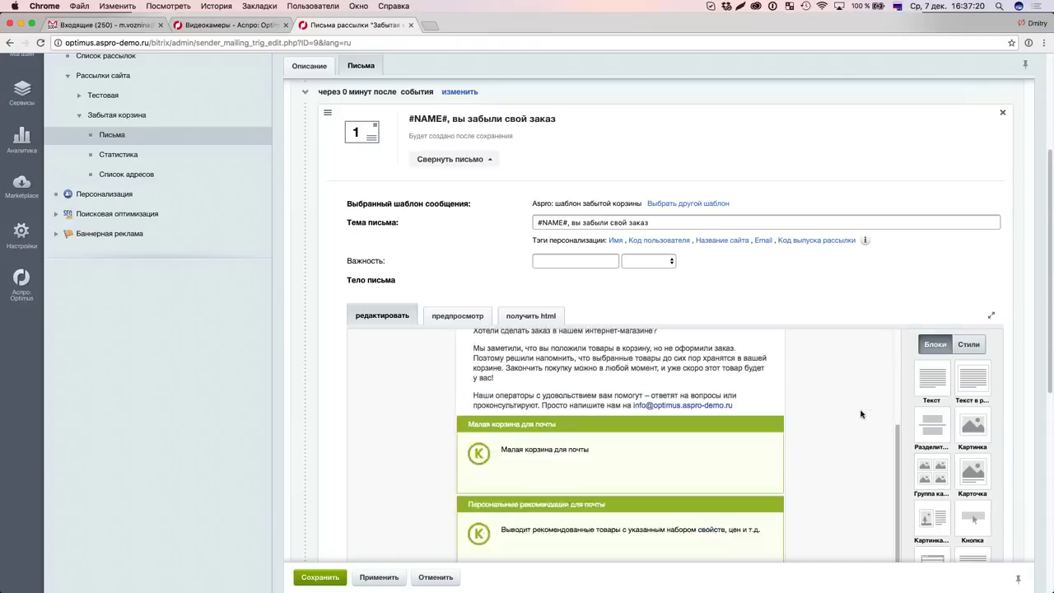
- Inspect the phone, logo and intro text blocks in the letter editor, then close editing
scroll(881, 379, up, 3)
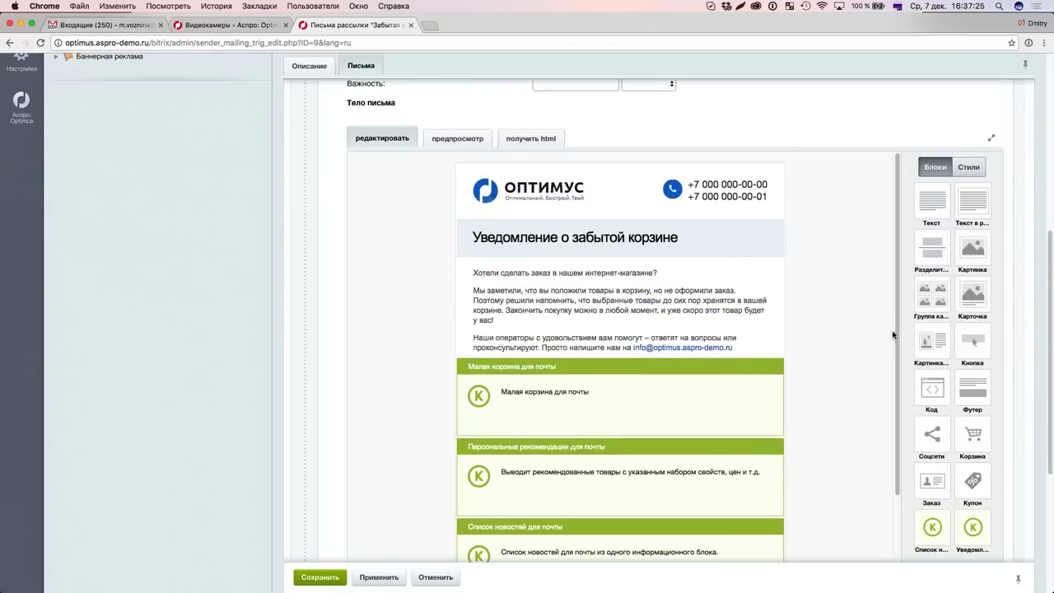
click(724, 201)
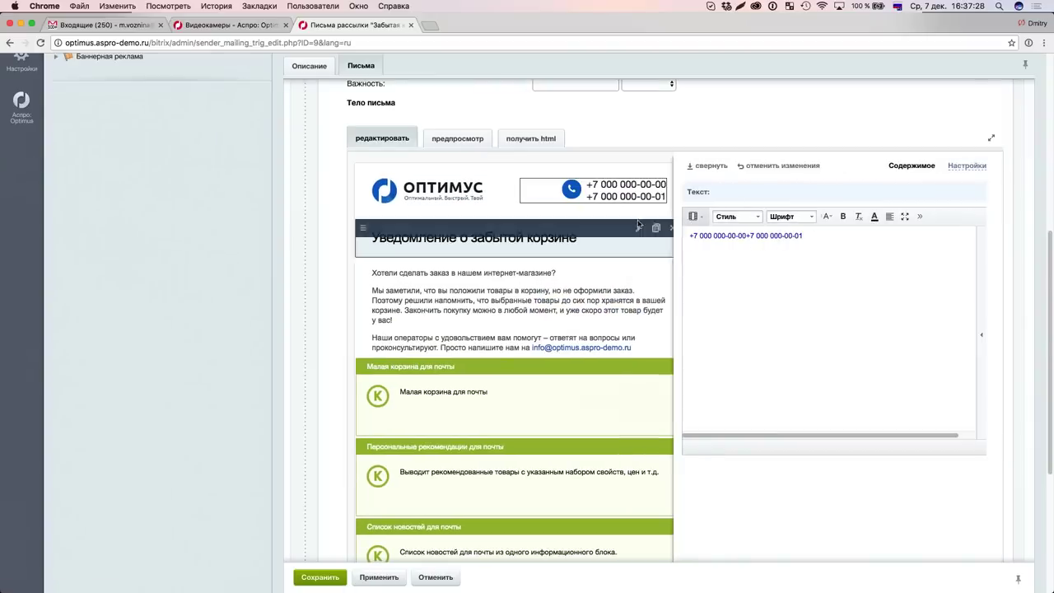
click(449, 193)
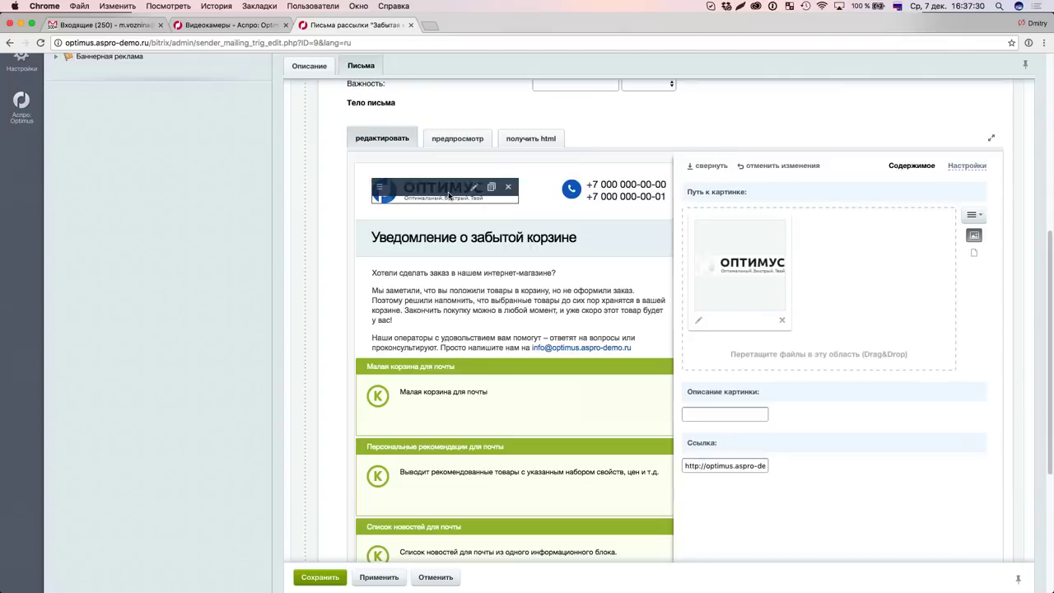
mouse_move(752, 272)
click(466, 290)
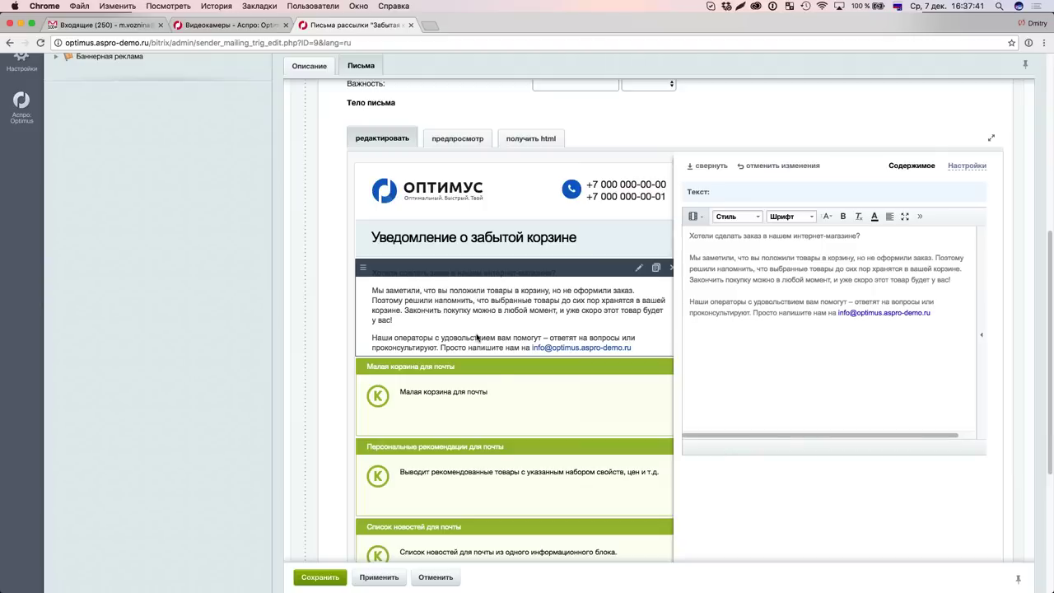
click(704, 167)
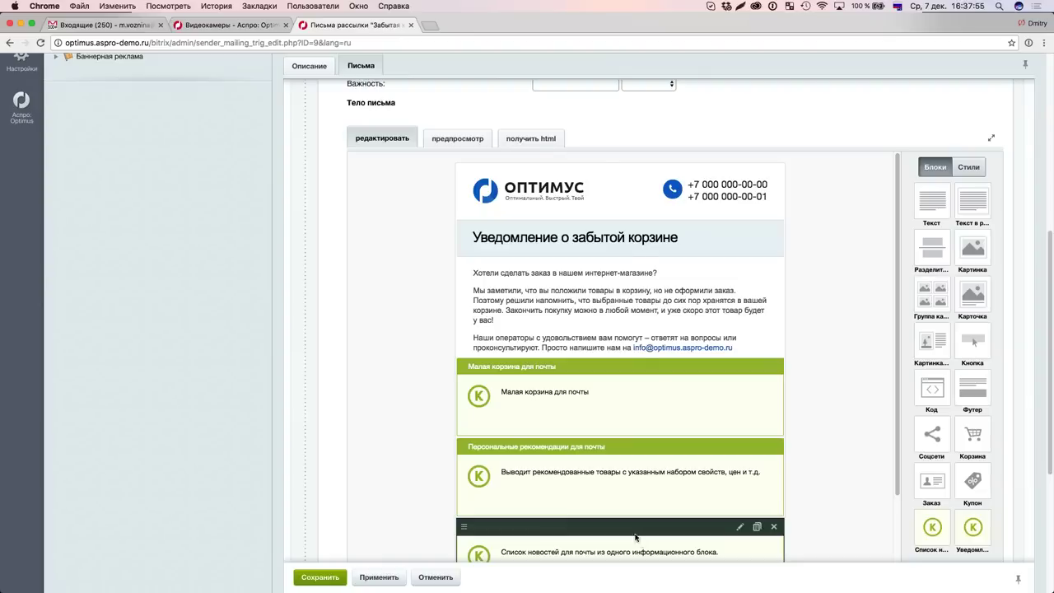
- Preview the letter on desktop and scroll through the forgotten-items table
click(458, 138)
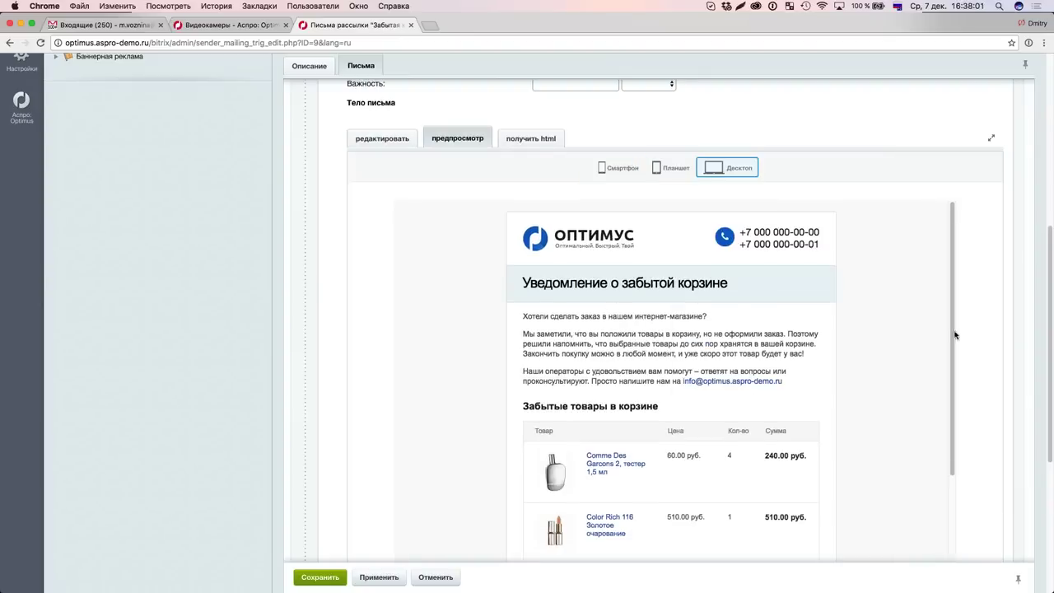
drag(954, 333, 970, 365)
scroll(386, 339, down, 10)
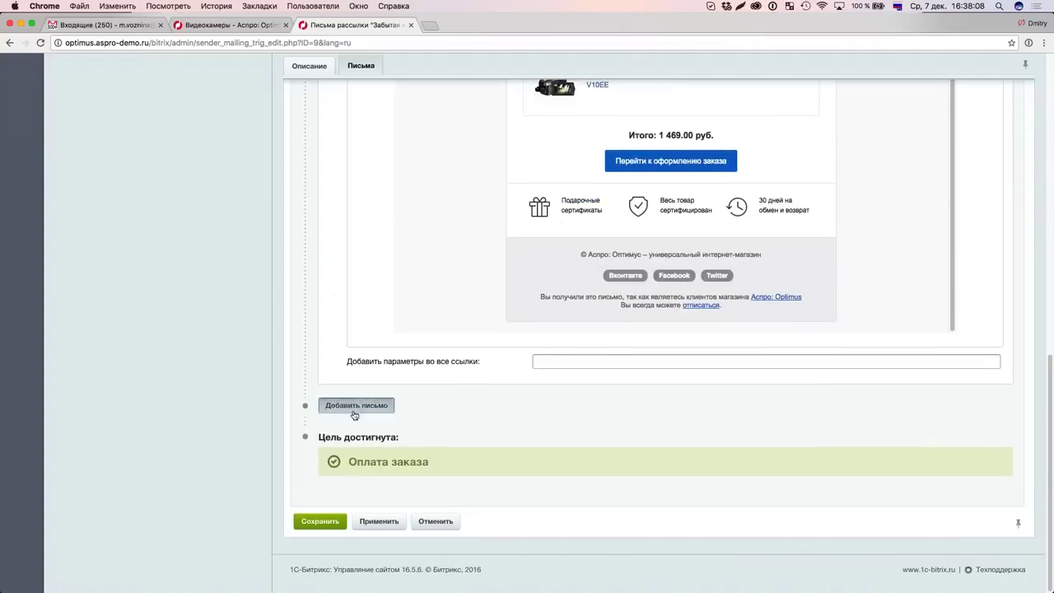
- Add a second letter using the 'Aspro: шаблон забытой корзины с купоном' template
click(355, 406)
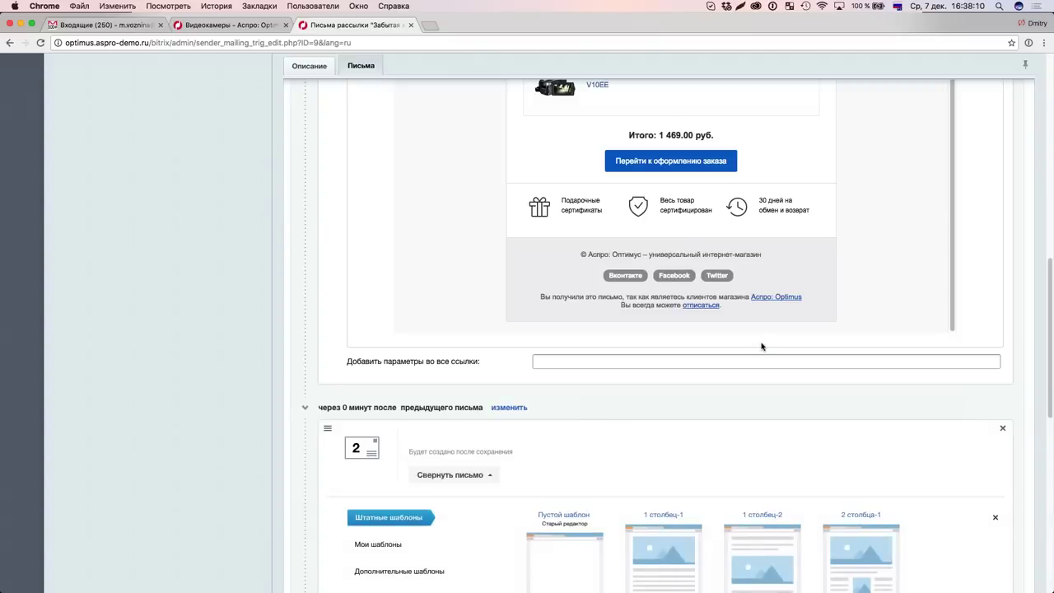
scroll(762, 346, down, 5)
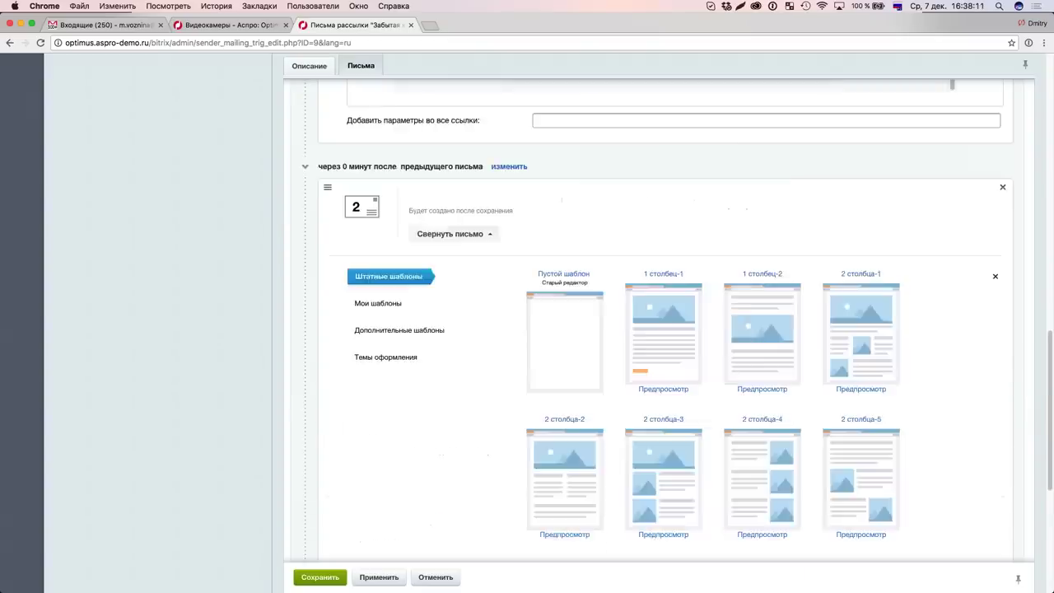
click(399, 194)
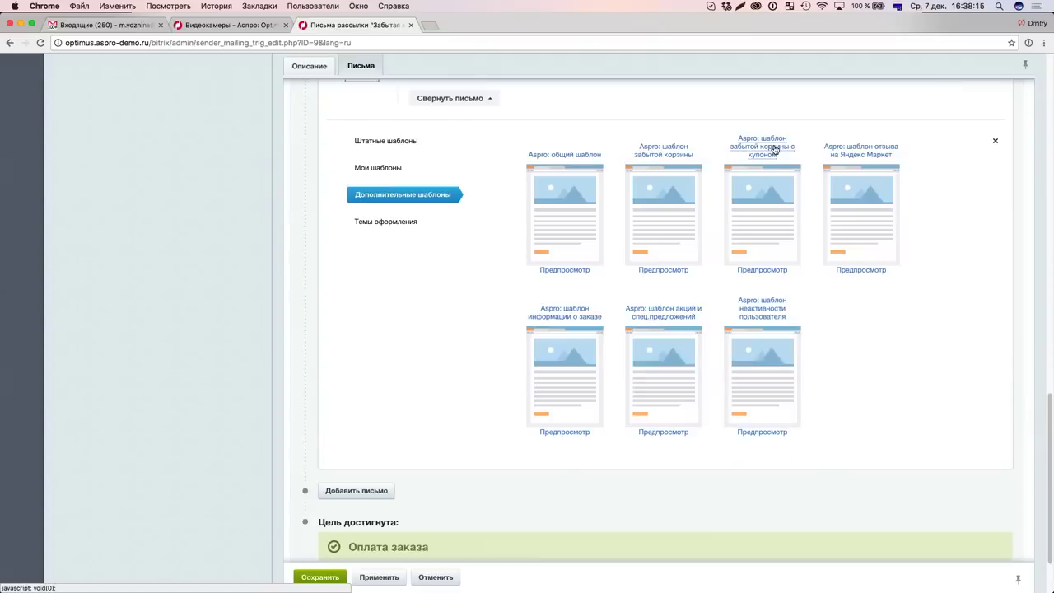
click(774, 149)
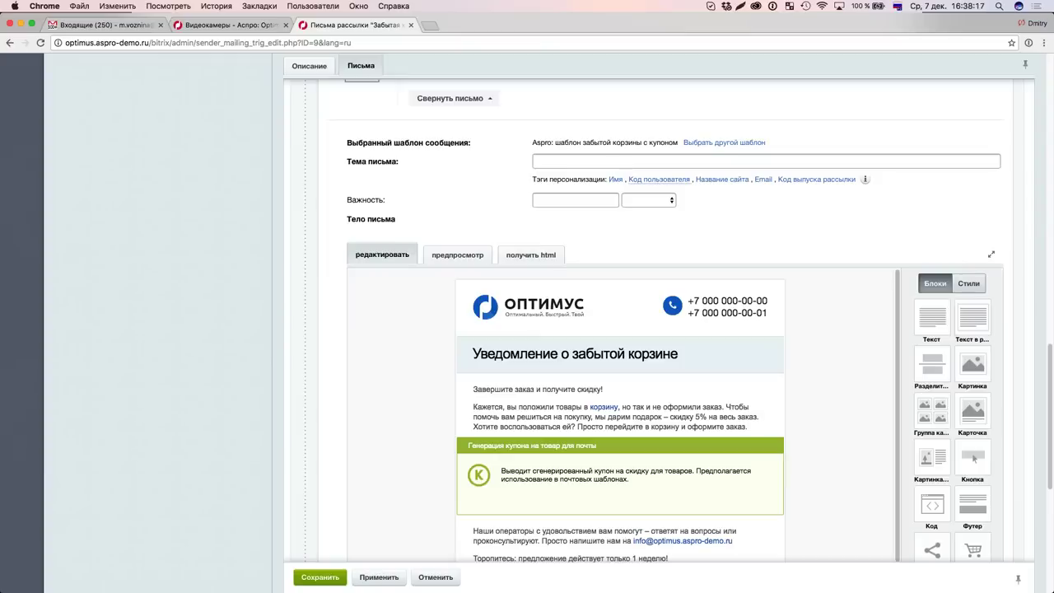
- Set the second letter's subject to '#NAME#, дарим скидку!'
click(613, 183)
text(, дарим скидку!)
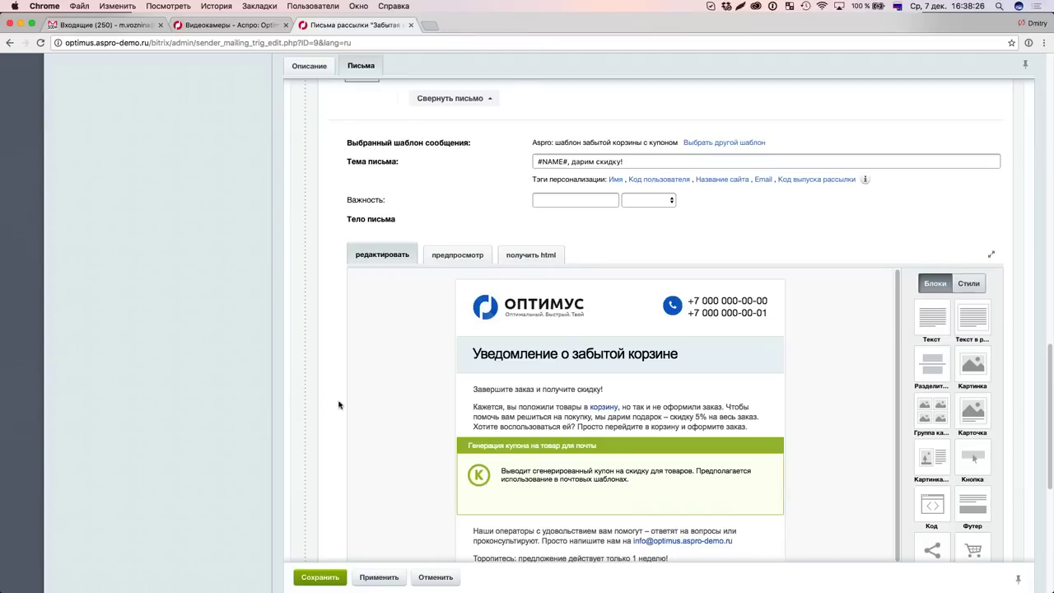
scroll(339, 404, up, 2)
scroll(405, 414, down, 5)
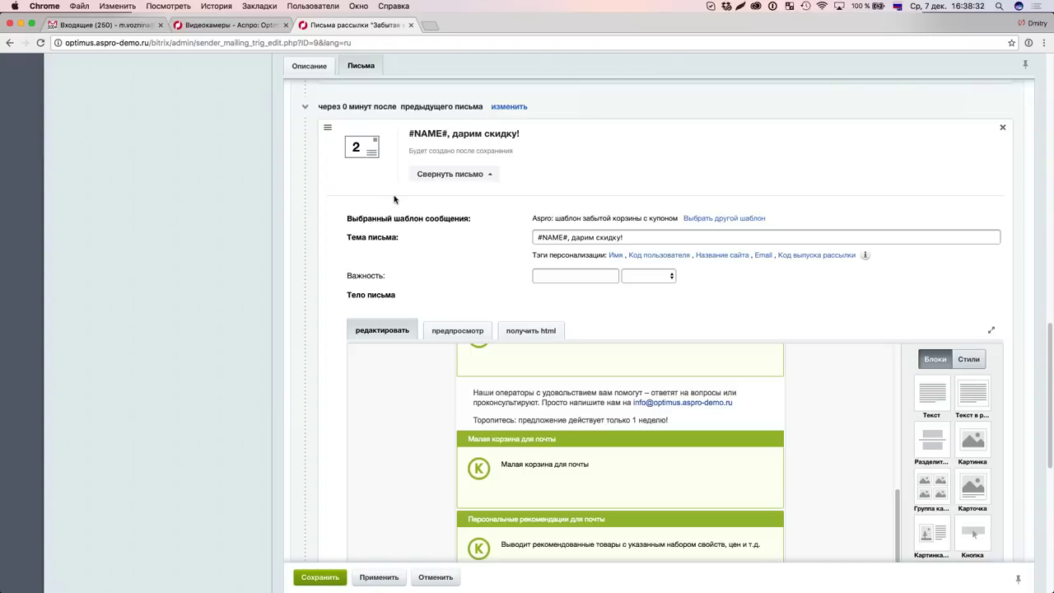
scroll(394, 199, down, 6)
- Apply the letters, send a test to a recent recipient, and launch the mailing
click(371, 522)
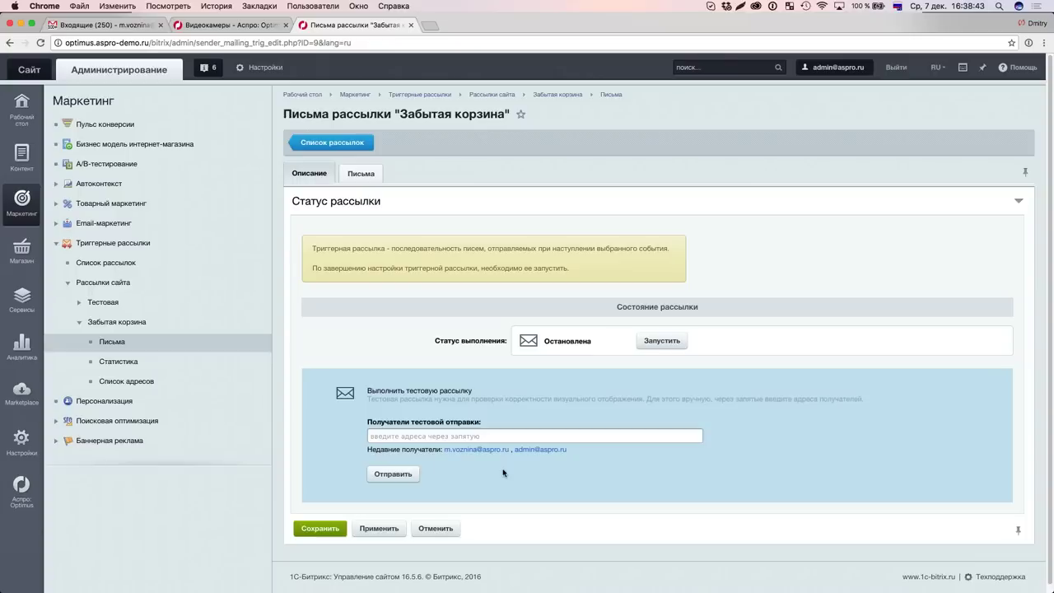
click(476, 450)
click(406, 480)
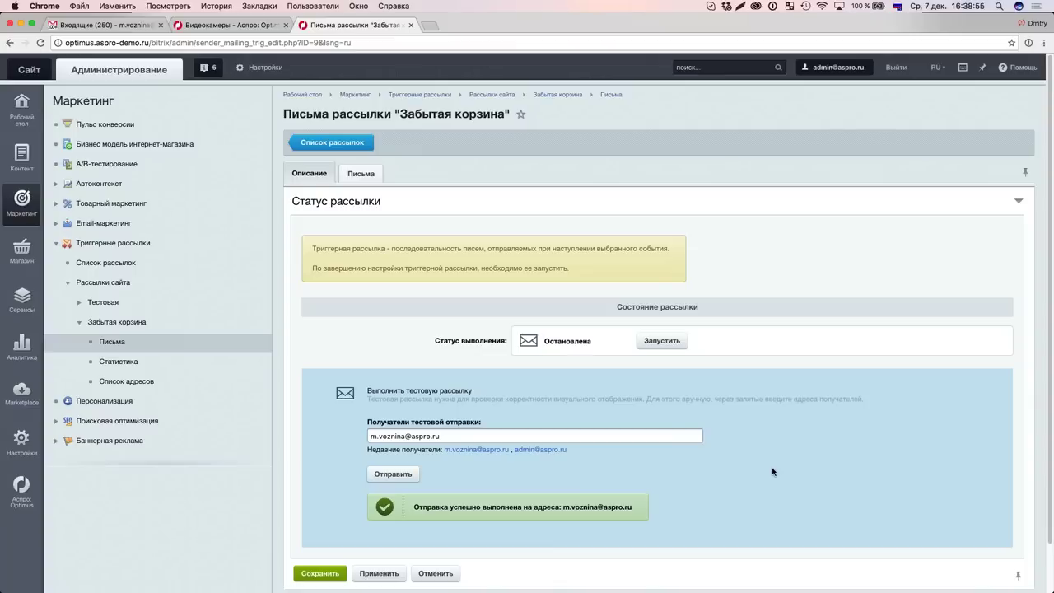
click(666, 344)
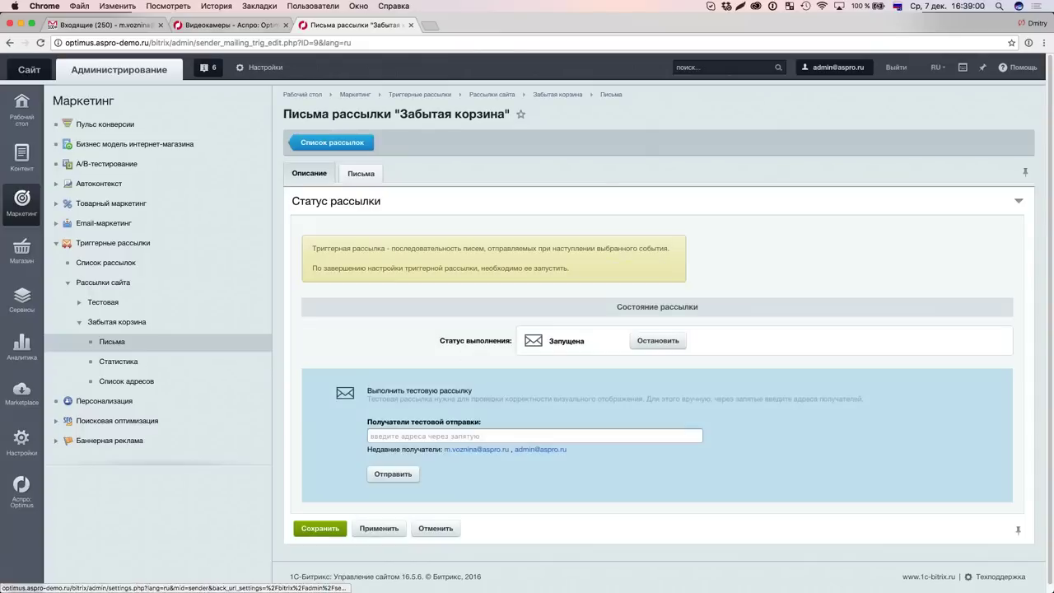
- In the store, open the full basket page holding the three items
key(ctrl+shift+Tab)
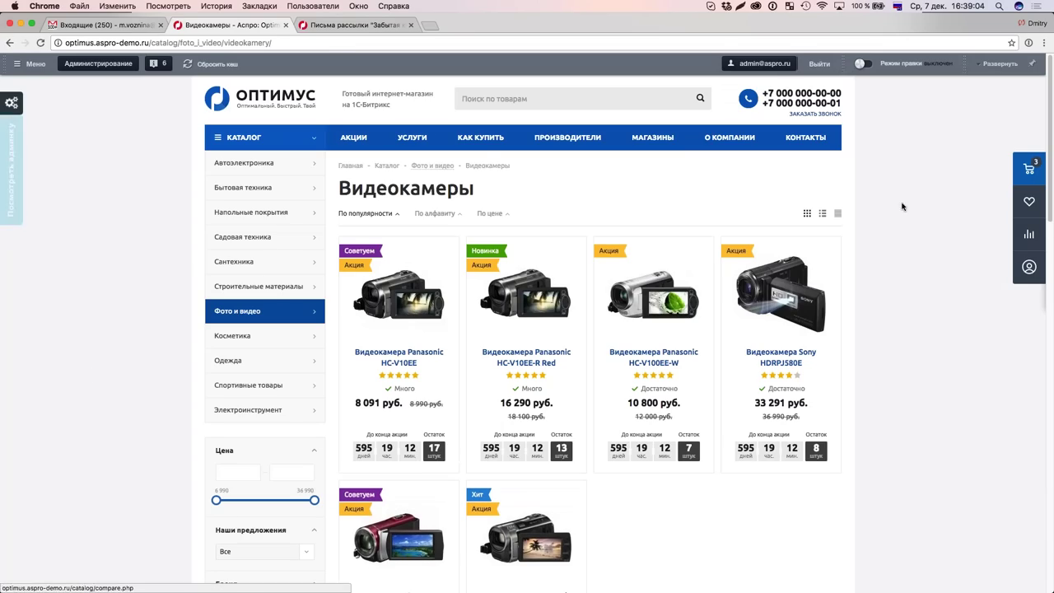
click(1027, 171)
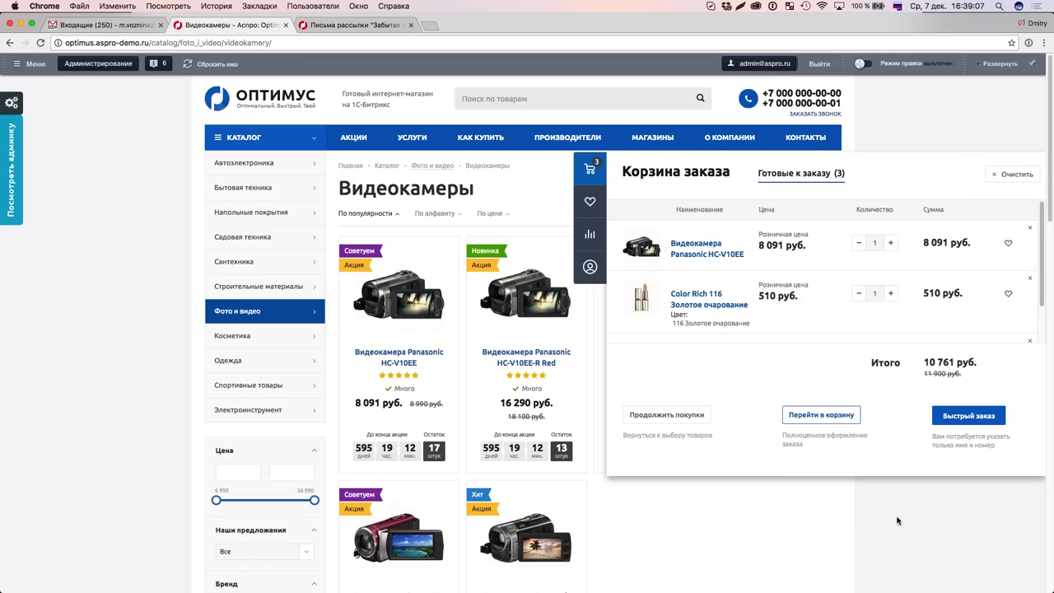
click(821, 414)
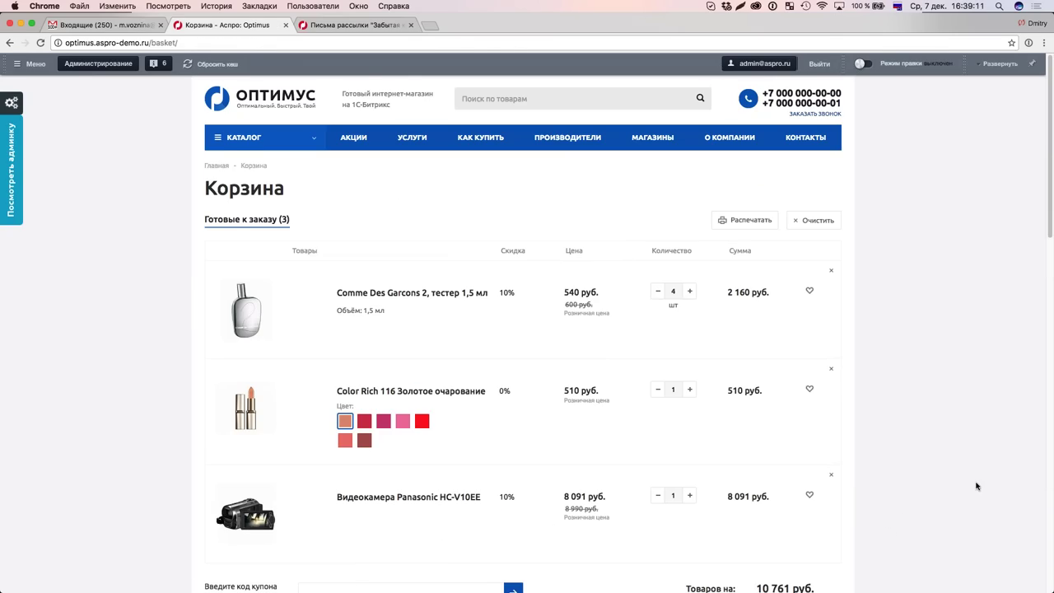
scroll(943, 466, down, 5)
scroll(943, 466, down, 4)
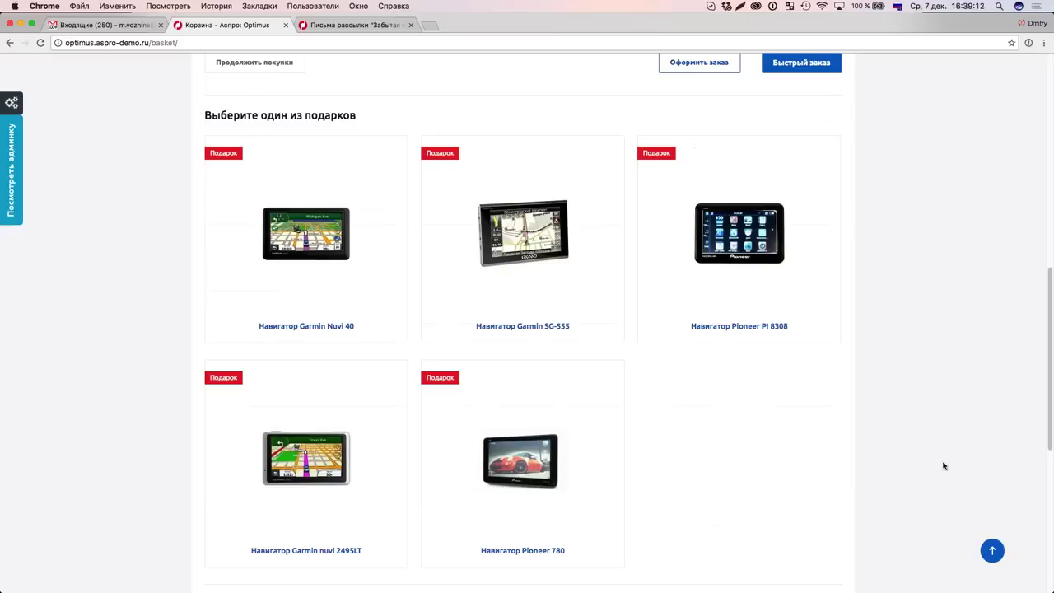
- Proceed to checkout, scroll the order form, and close the tab without ordering
click(715, 65)
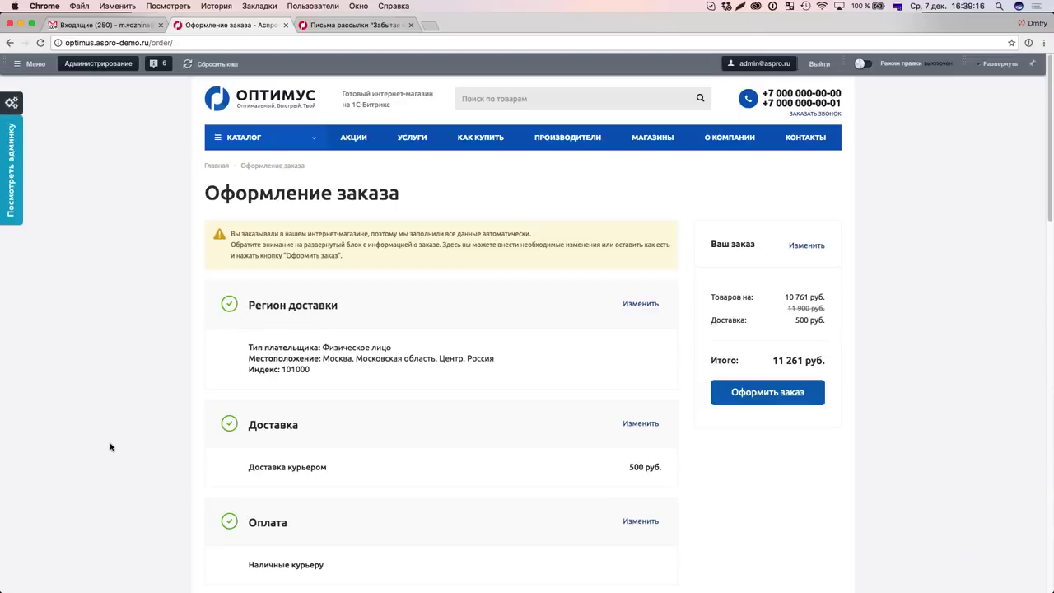
scroll(577, 455, down, 2)
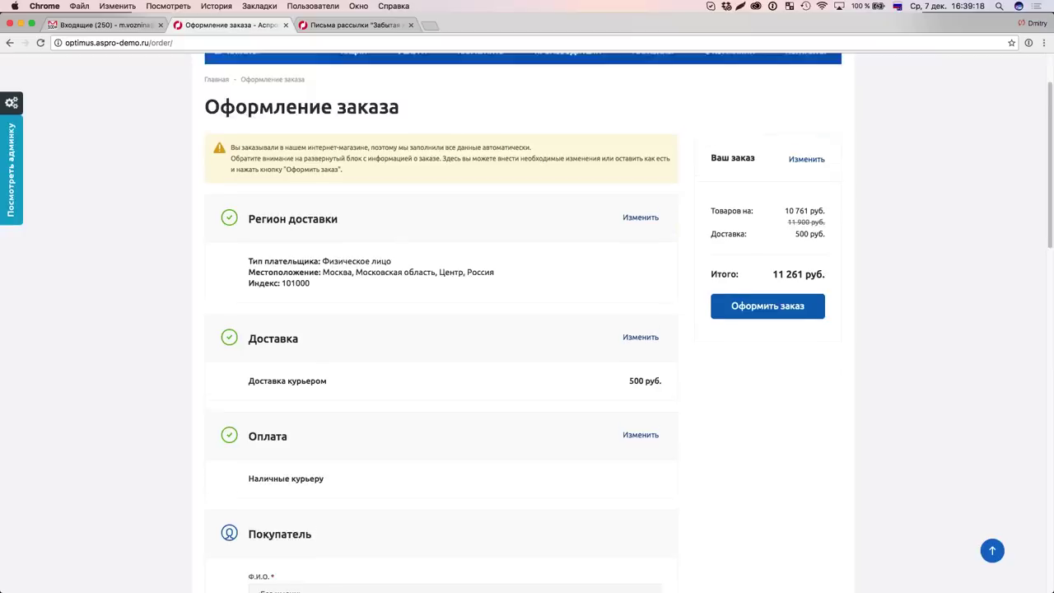
scroll(741, 462, down, 1)
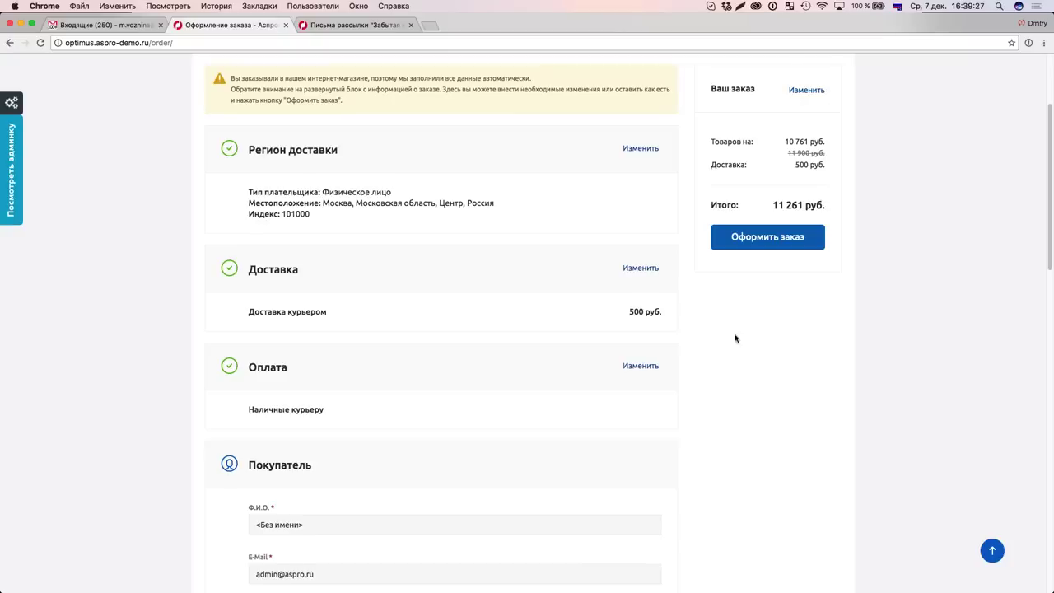
scroll(755, 451, down, 1)
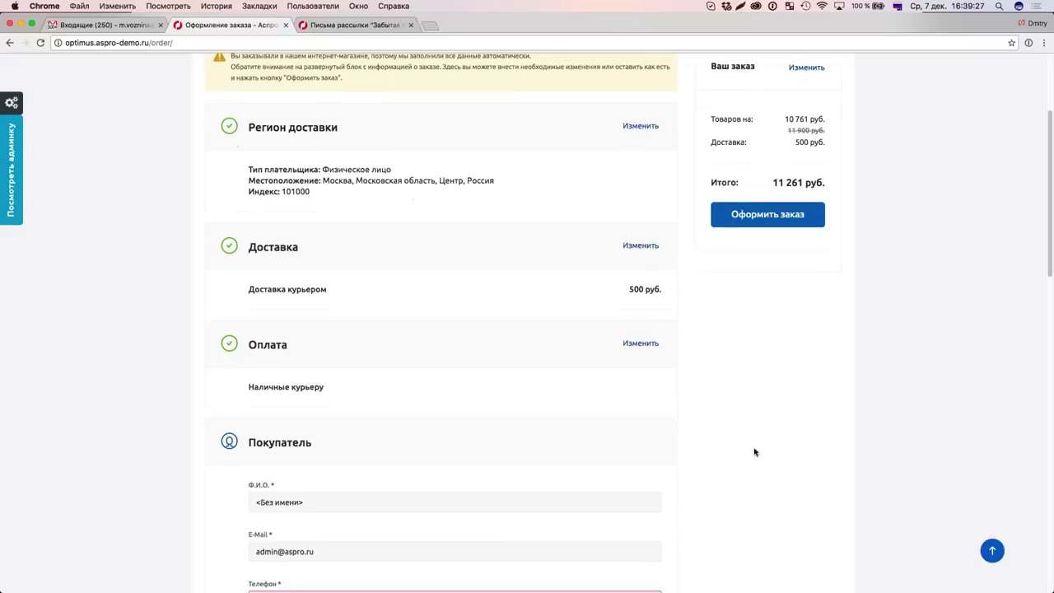
scroll(755, 451, down, 10)
scroll(755, 452, up, 2)
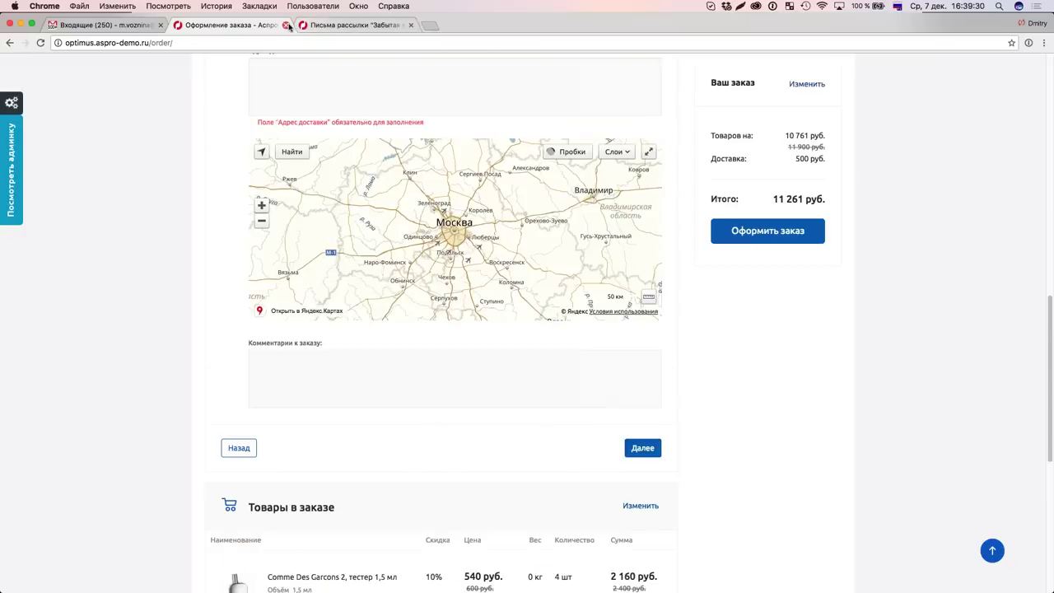
key(super+w)
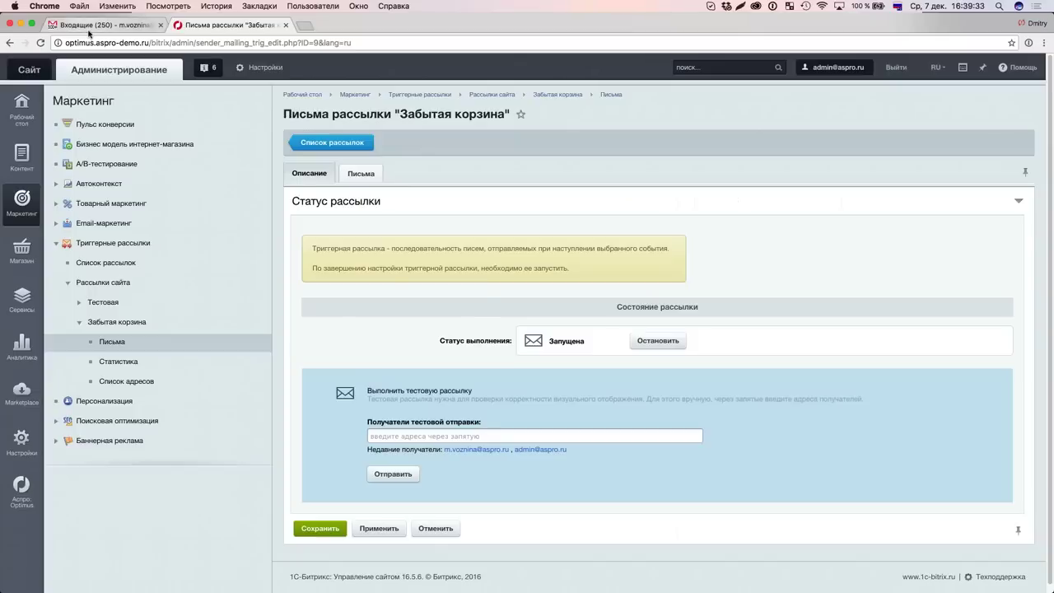
- Check Gmail's Promotions category for the new campaign letters
click(89, 27)
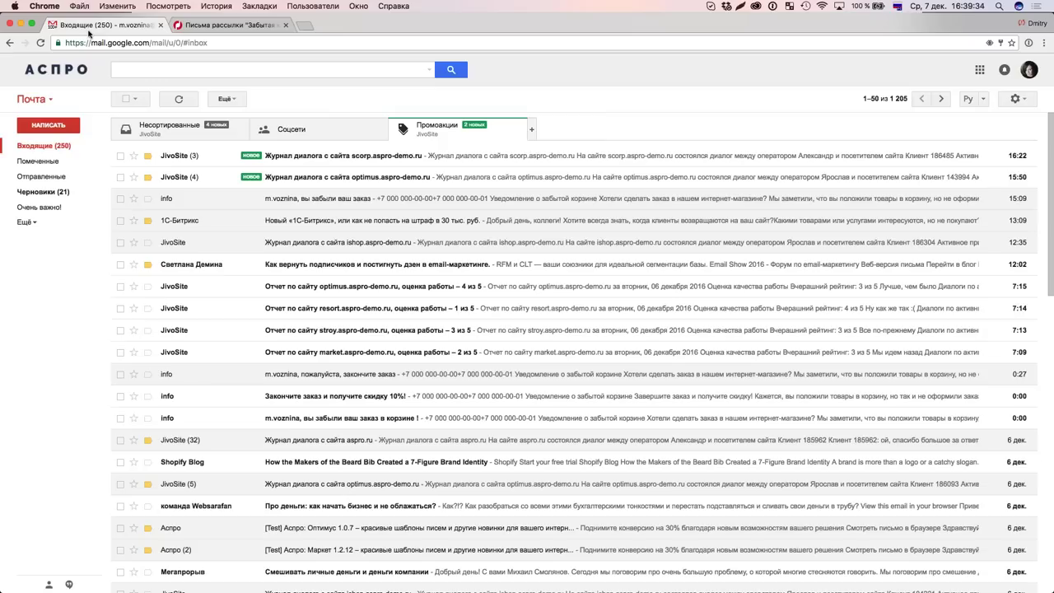
click(425, 135)
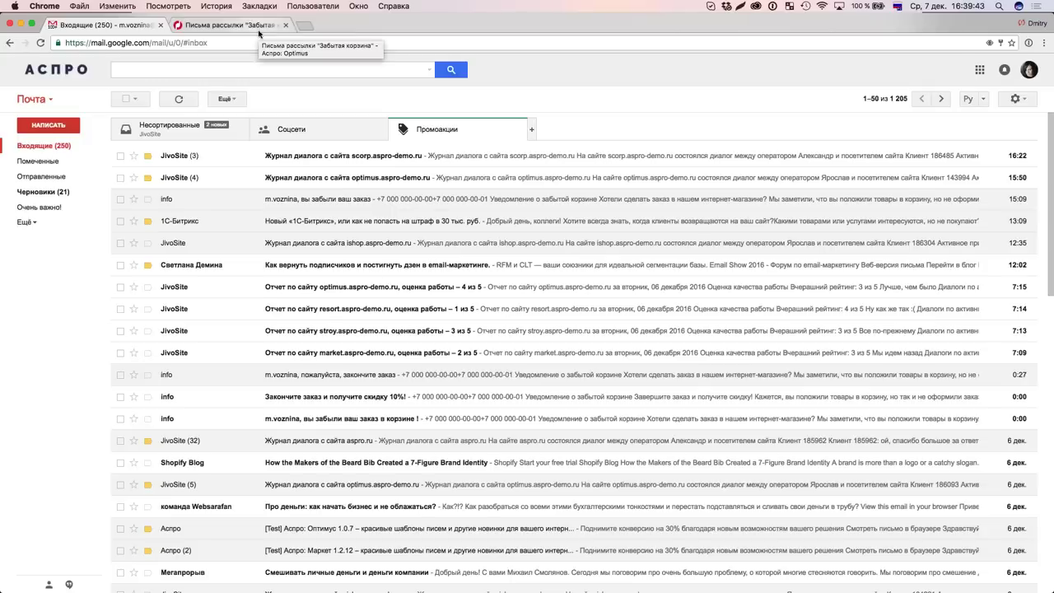
click(260, 30)
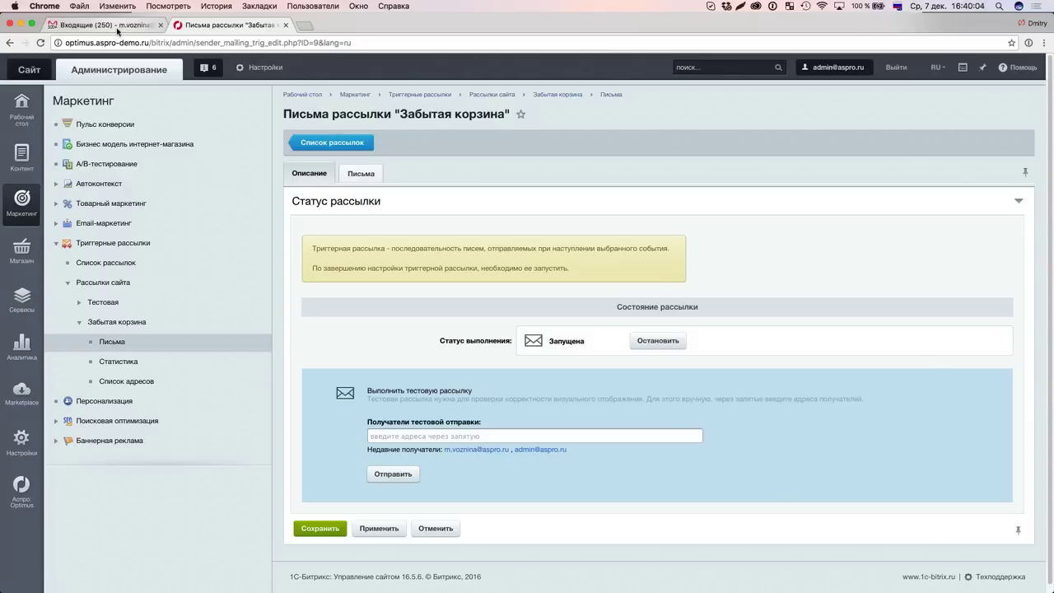
click(118, 26)
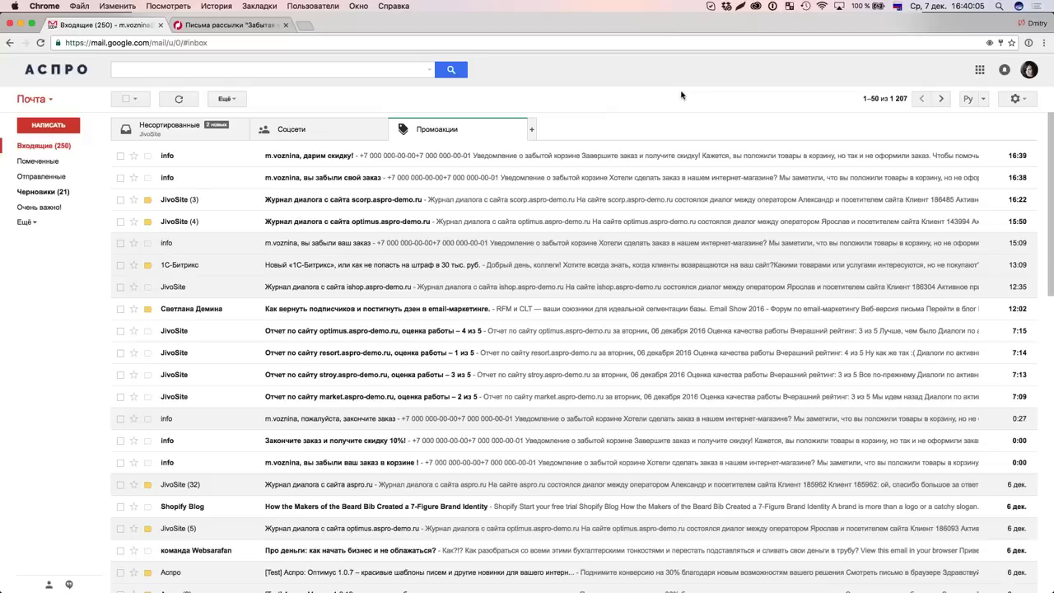
- Open and read the newest 'дарим скидку!' letter with its coupon code
click(641, 159)
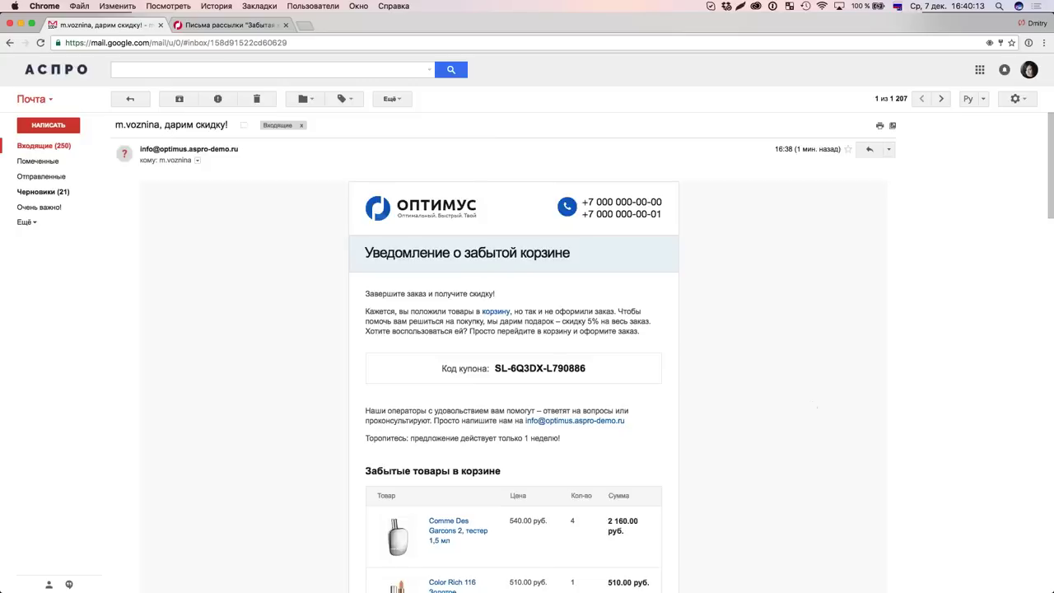
scroll(766, 387, down, 5)
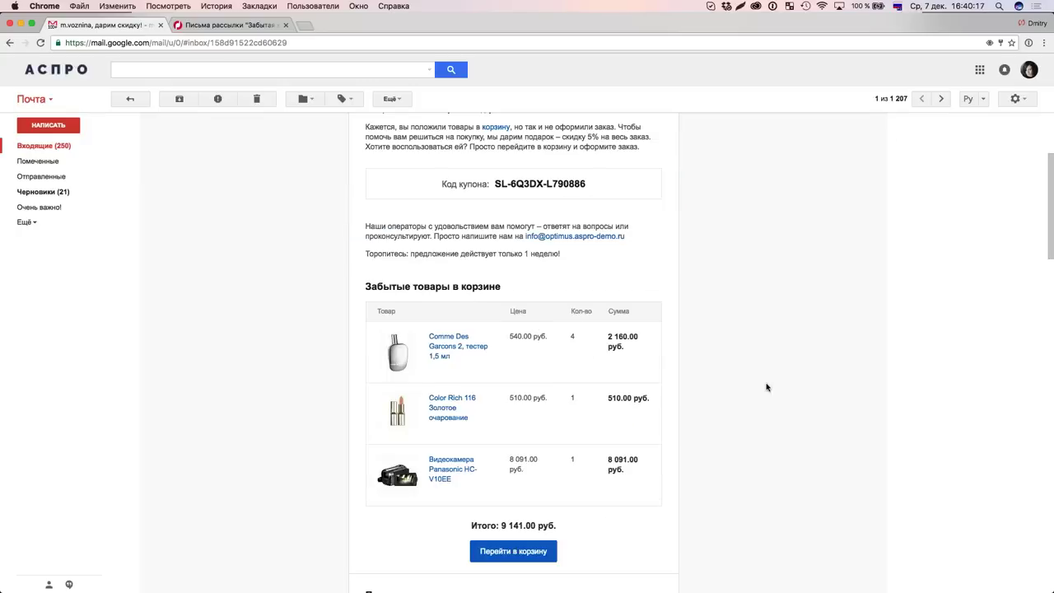
scroll(766, 387, down, 2)
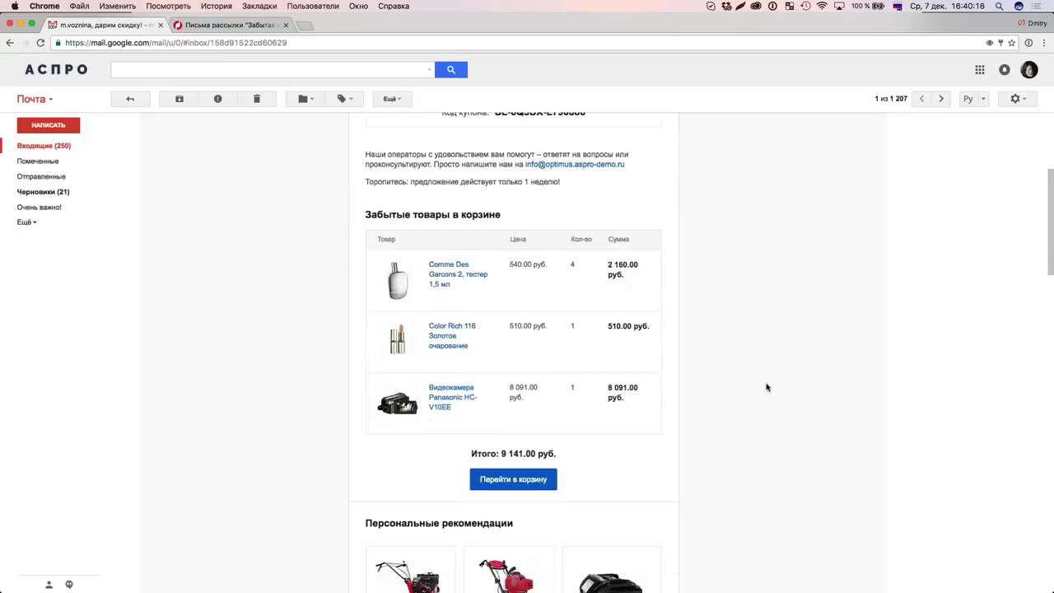
scroll(766, 387, down, 10)
scroll(766, 387, down, 20)
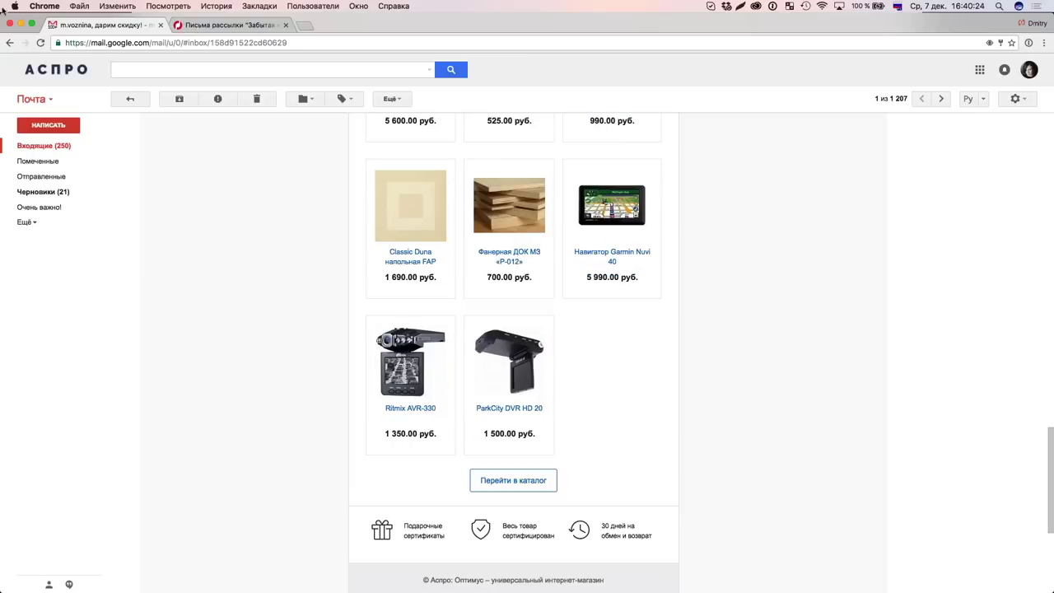
- Open and read the 'вы забыли свой заказ' reminder letter
click(9, 43)
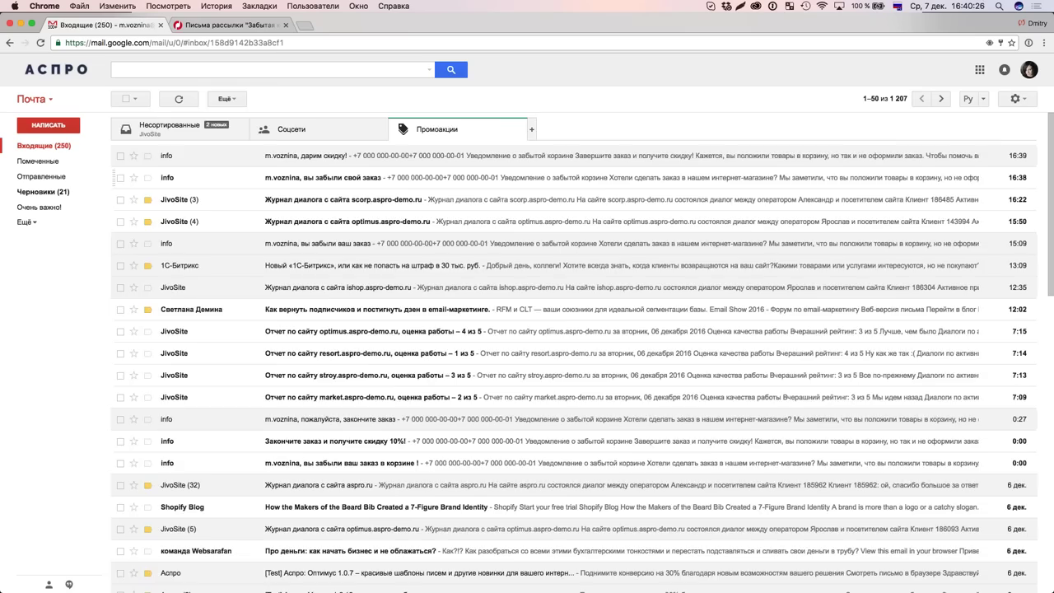
click(263, 179)
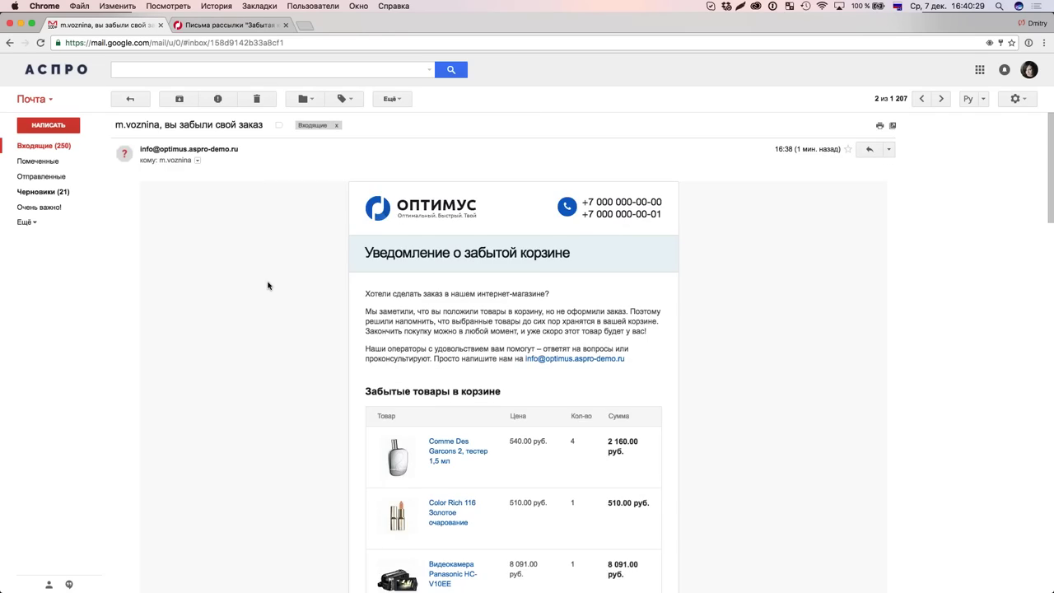
scroll(267, 285, down, 10)
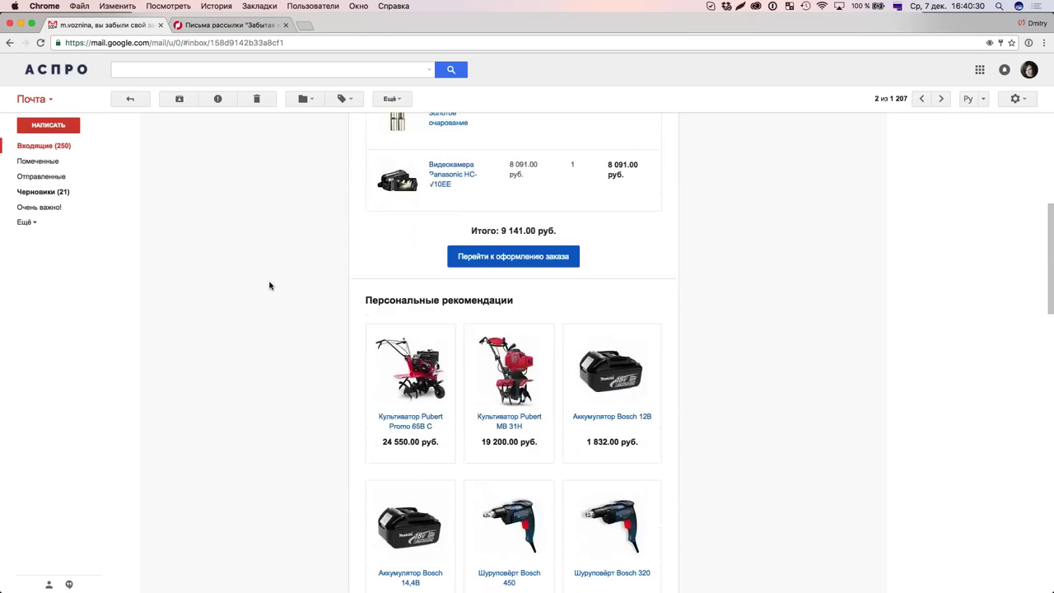
scroll(271, 286, down, 12)
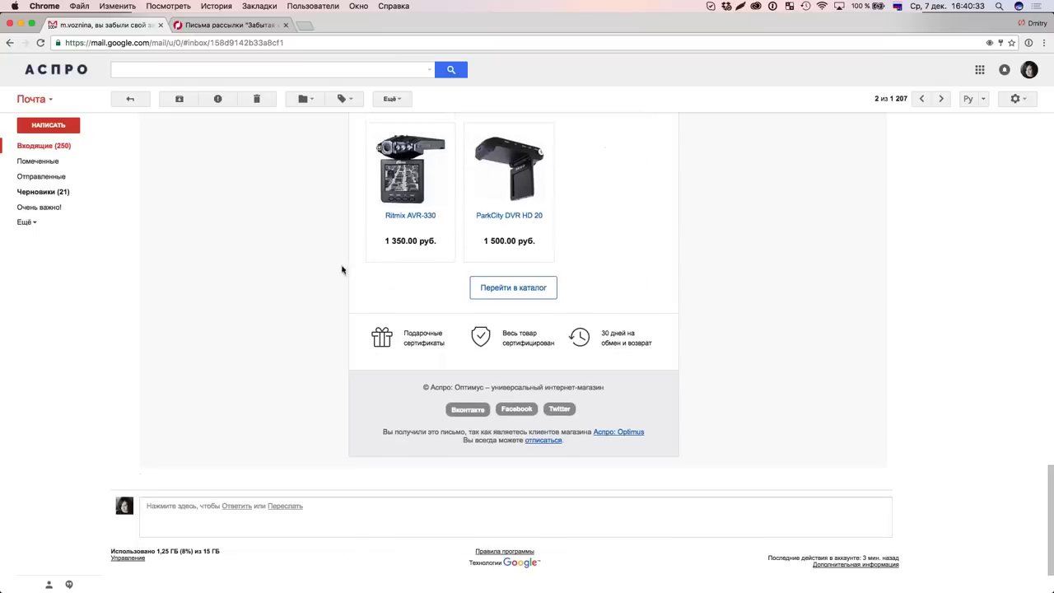
click(225, 26)
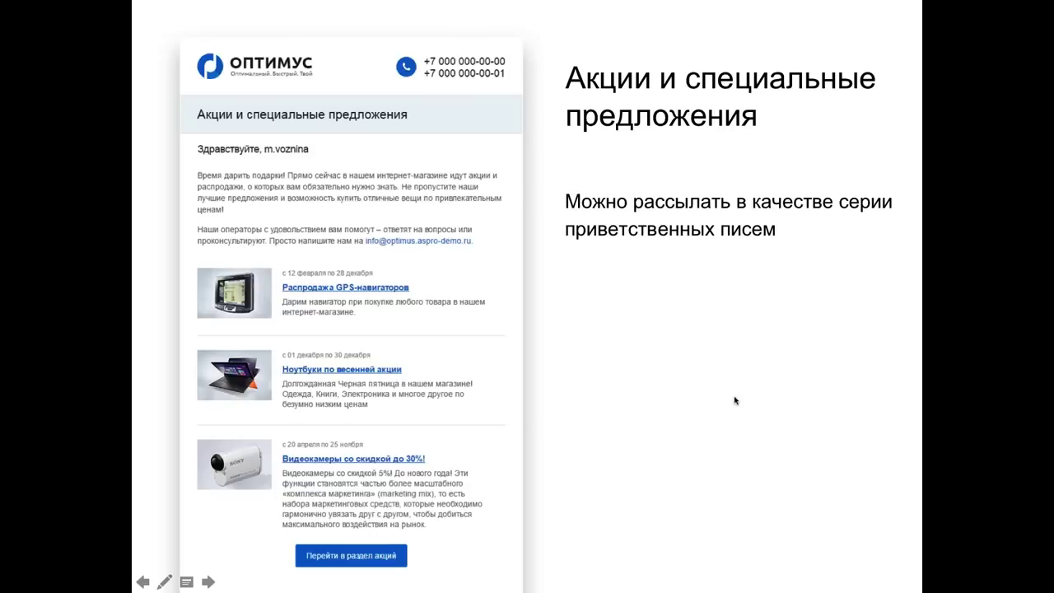
- Advance the slideshow to the «Но это еще не все» slide
key(Right)
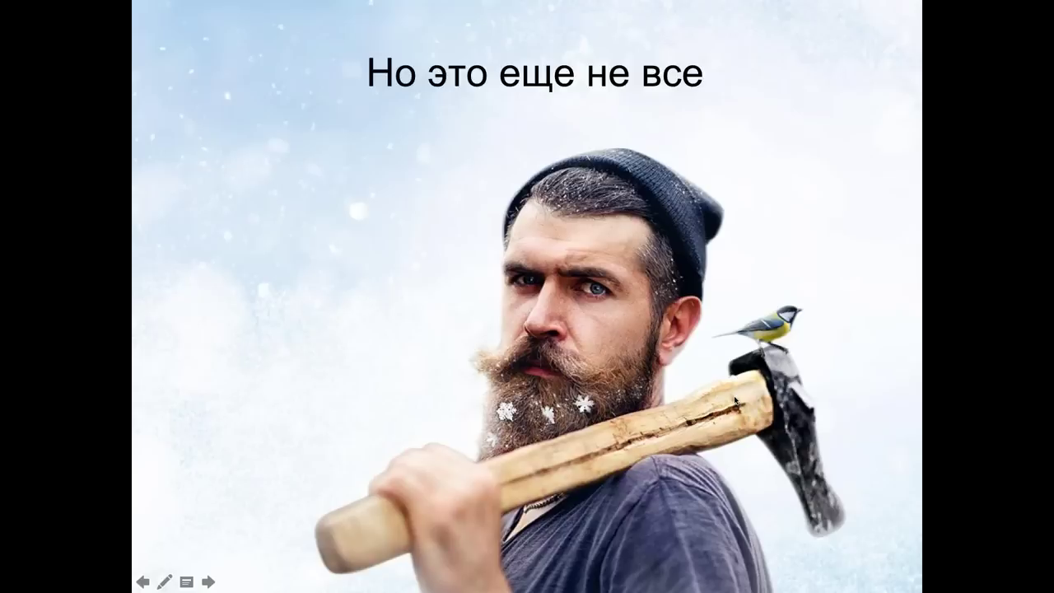
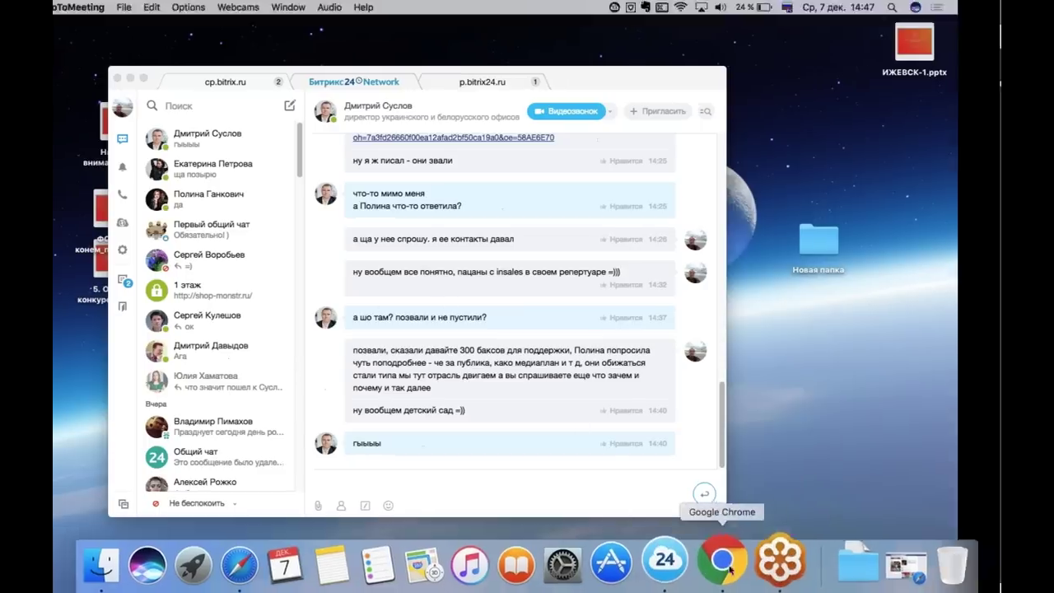
- Open the trigger mailings list under Маркетинг > Триггерные рассылки > Список рассылок
click(722, 563)
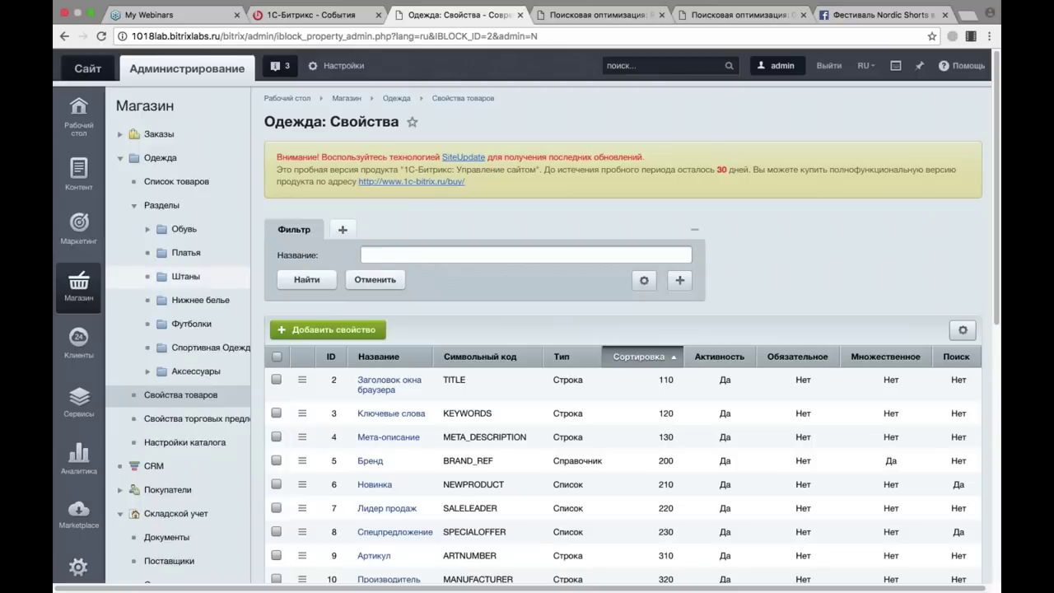
click(84, 246)
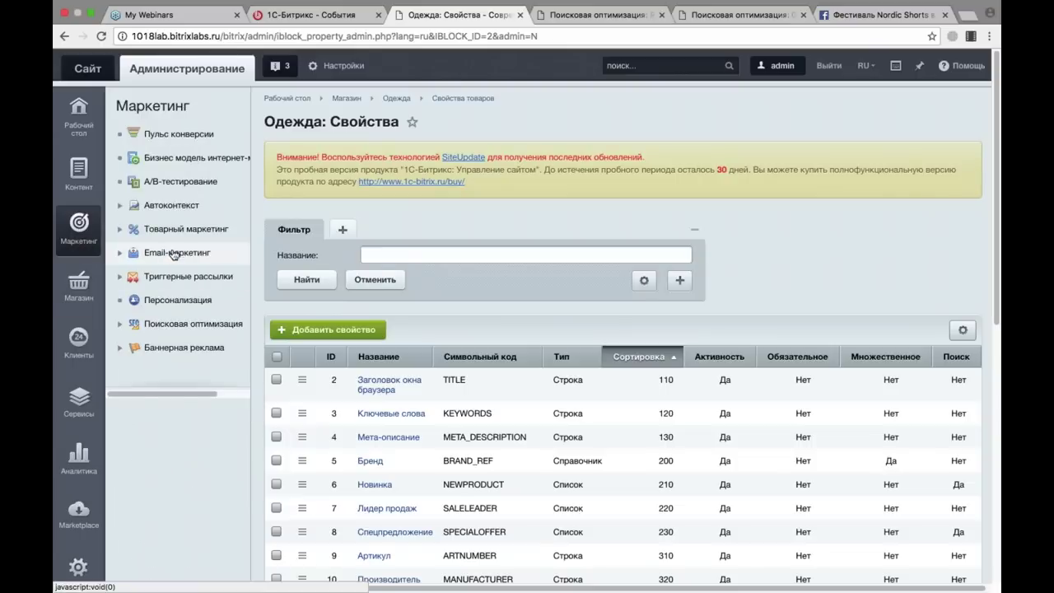
click(164, 234)
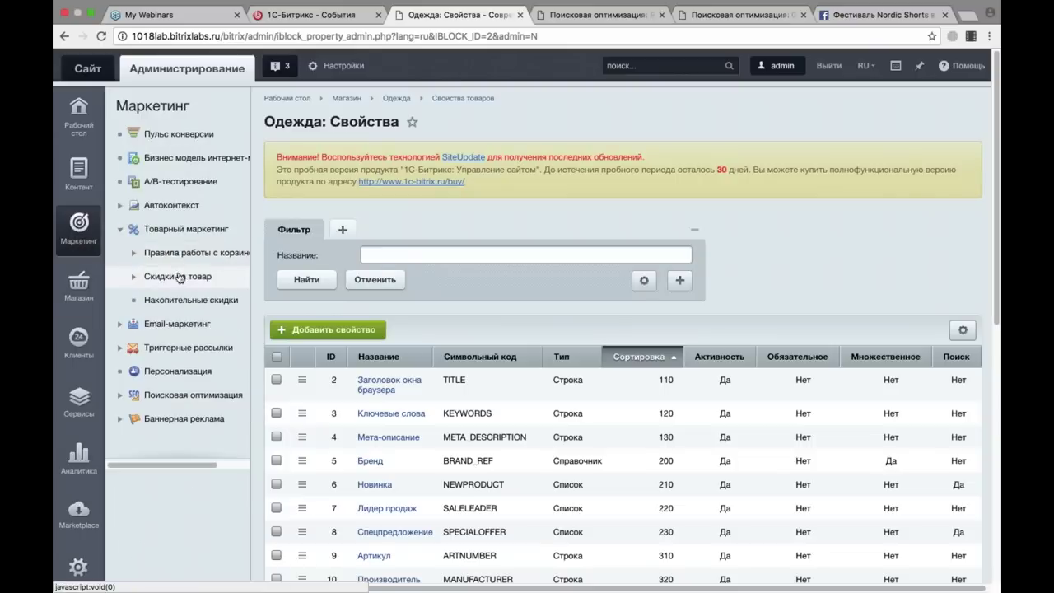
click(131, 318)
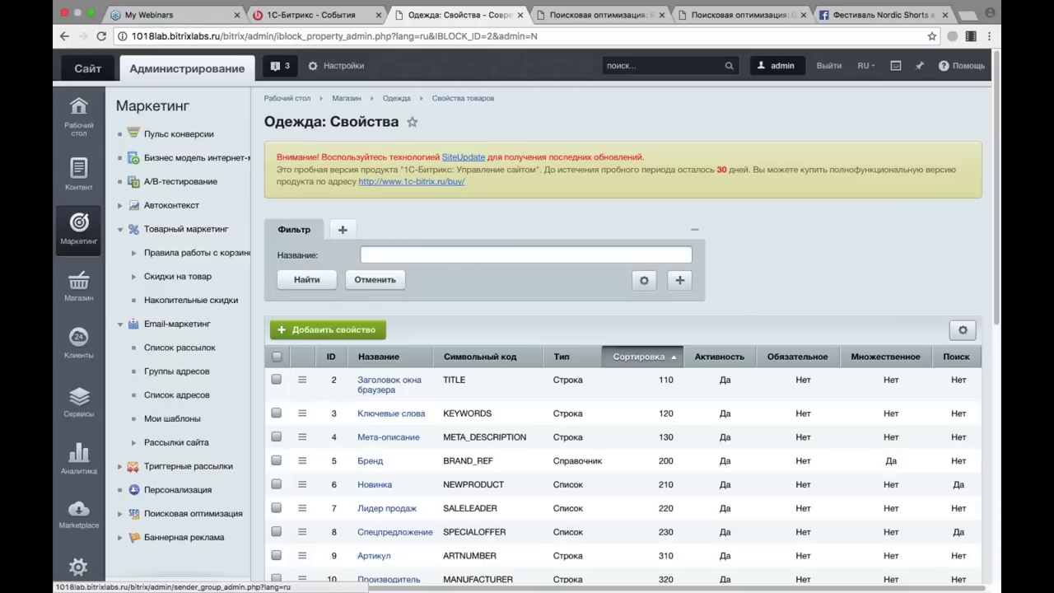
click(211, 467)
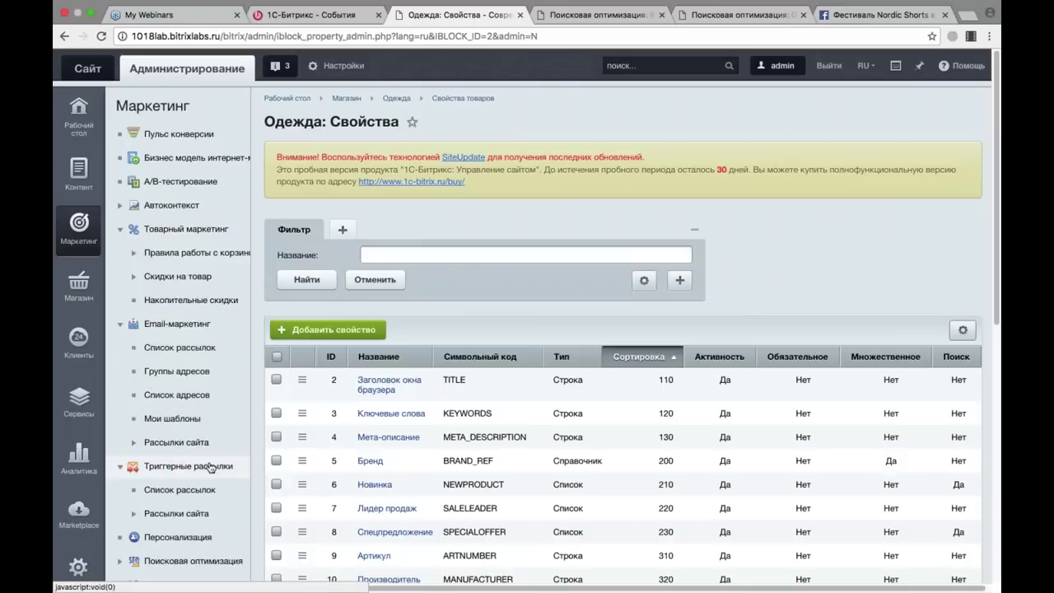
click(206, 490)
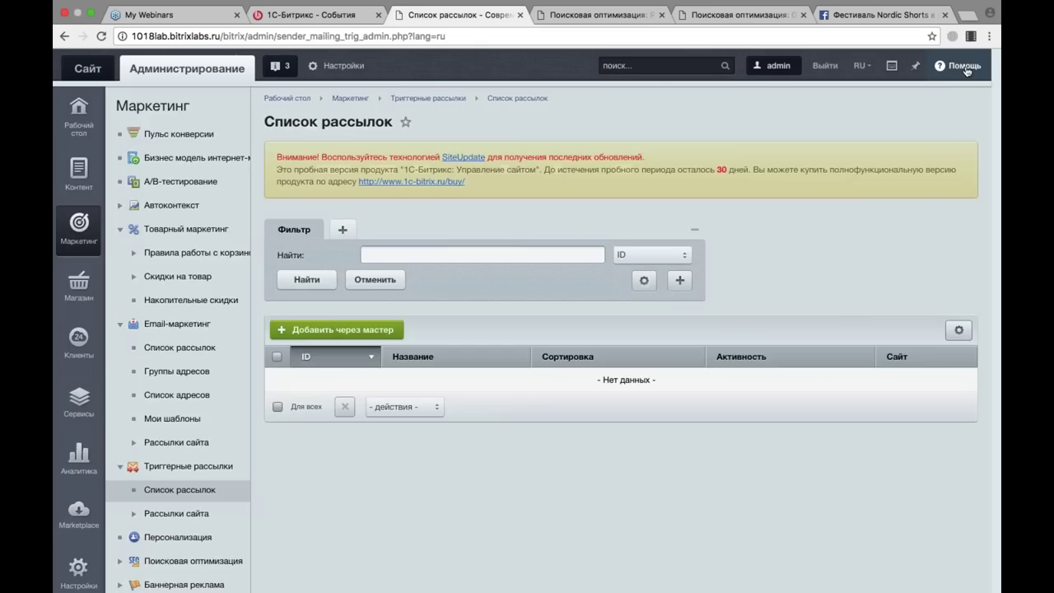
- Read through the Помощь panel for the mailing list page, then close it
click(965, 69)
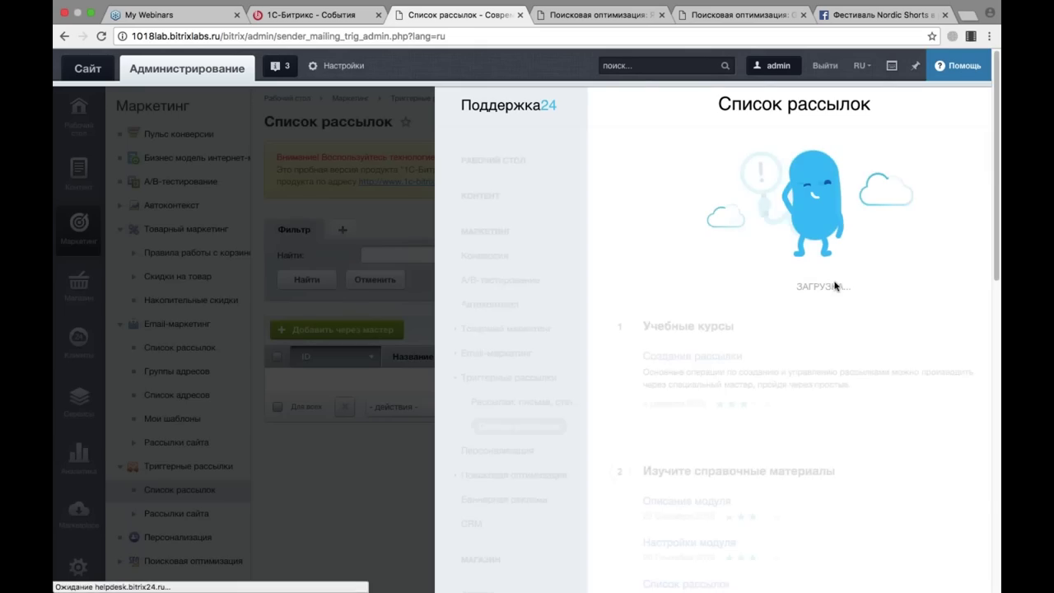
scroll(842, 292, down, 10)
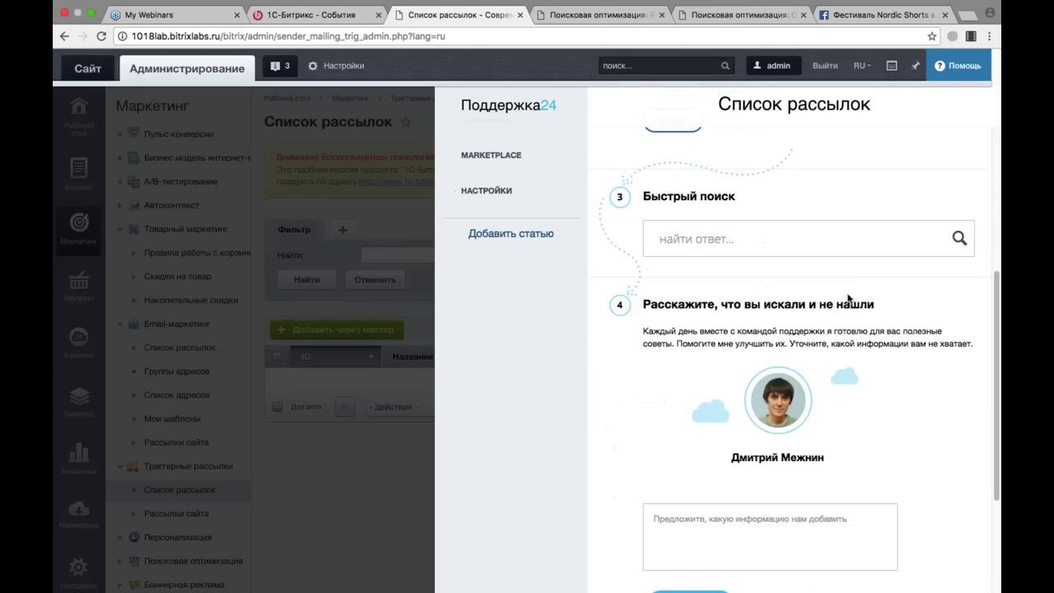
scroll(856, 294, up, 10)
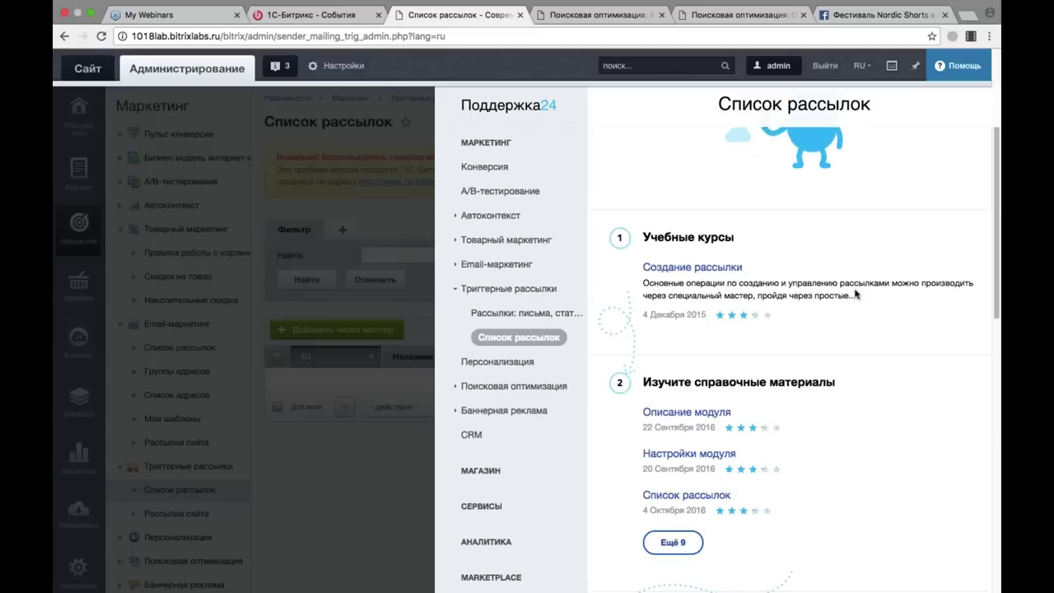
click(397, 469)
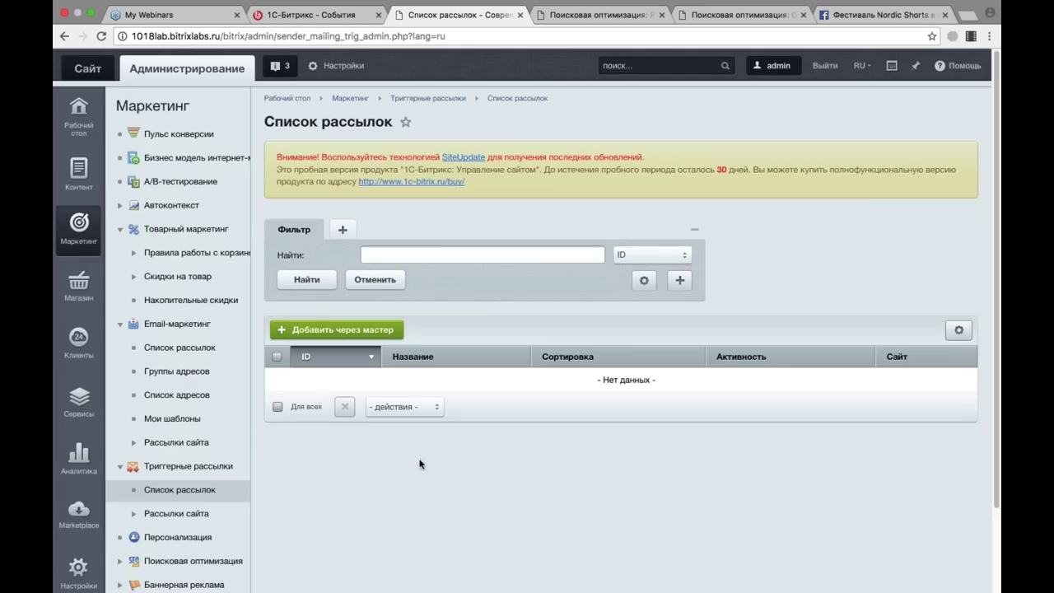
mouse_move(710, 580)
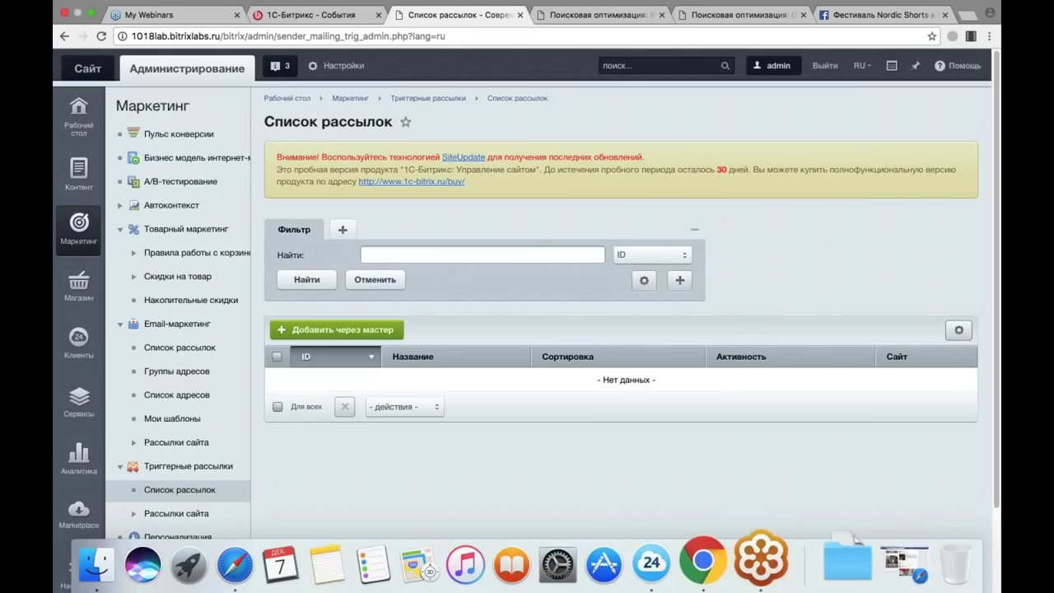
click(770, 558)
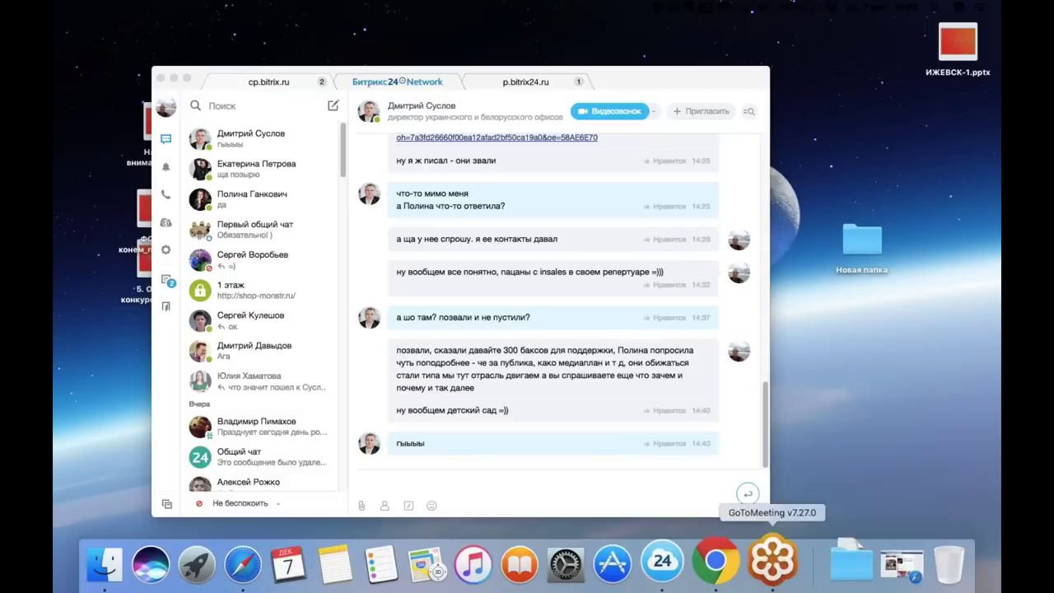
click(772, 563)
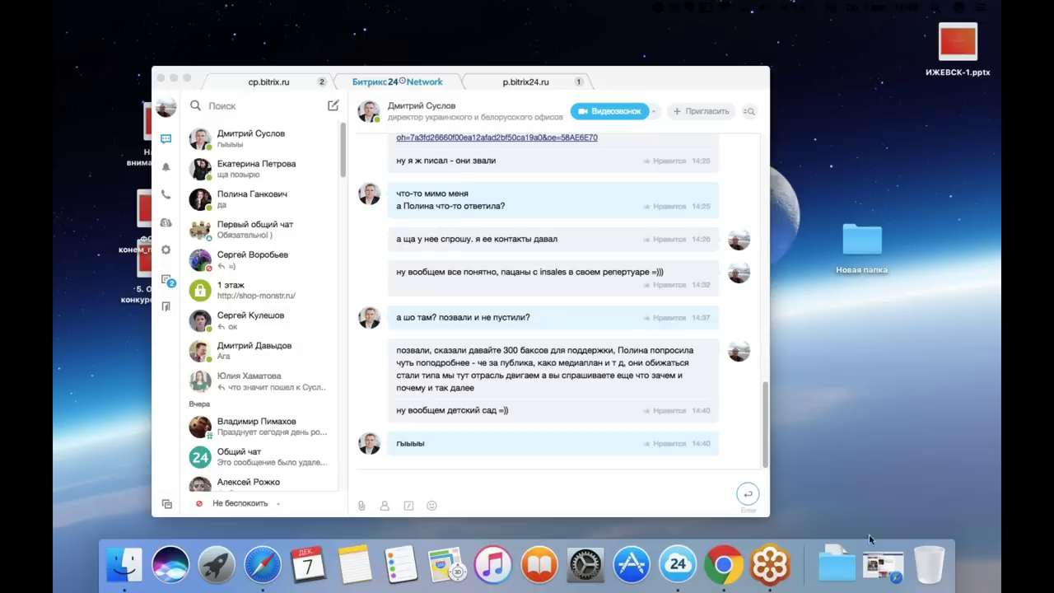
click(722, 566)
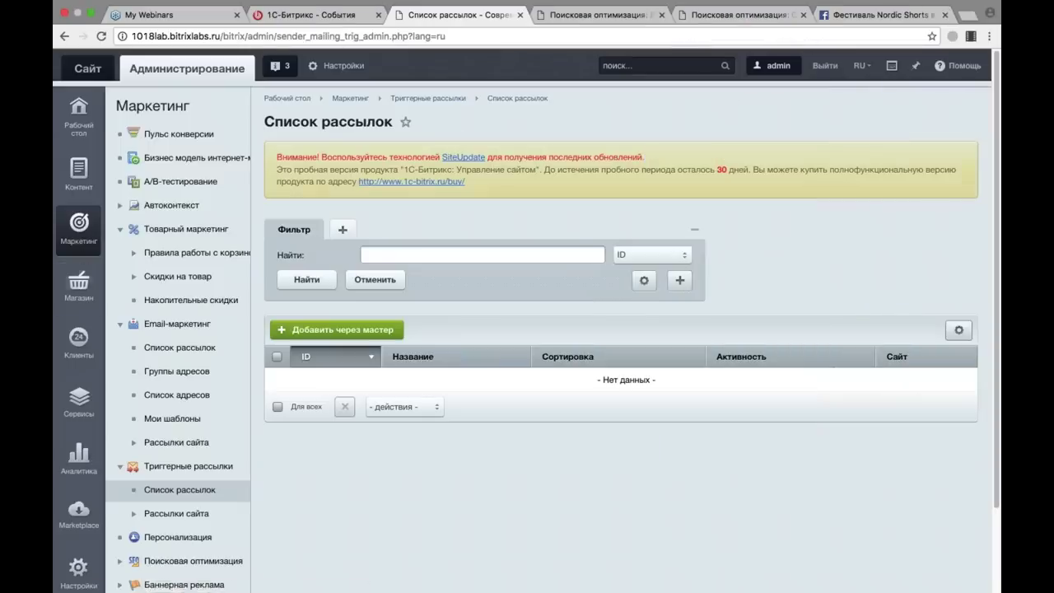
mouse_move(82, 293)
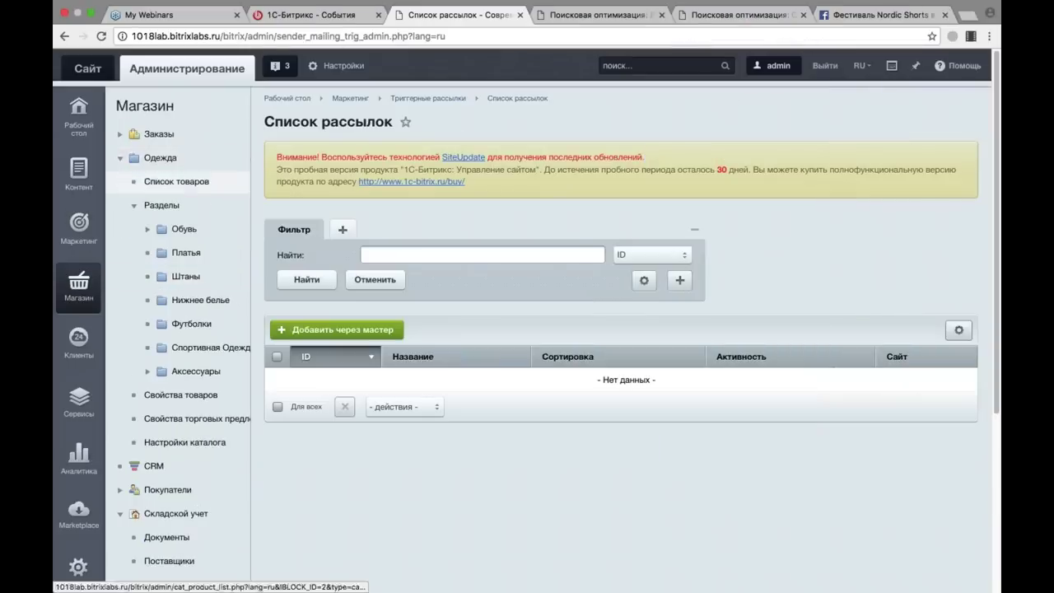
click(183, 401)
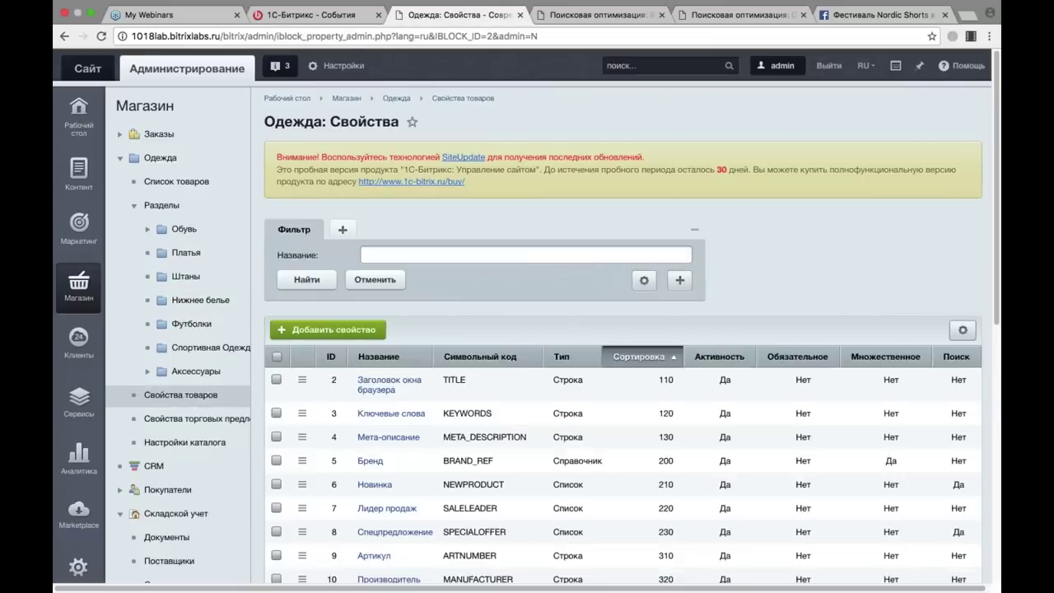
scroll(795, 232, down, 2)
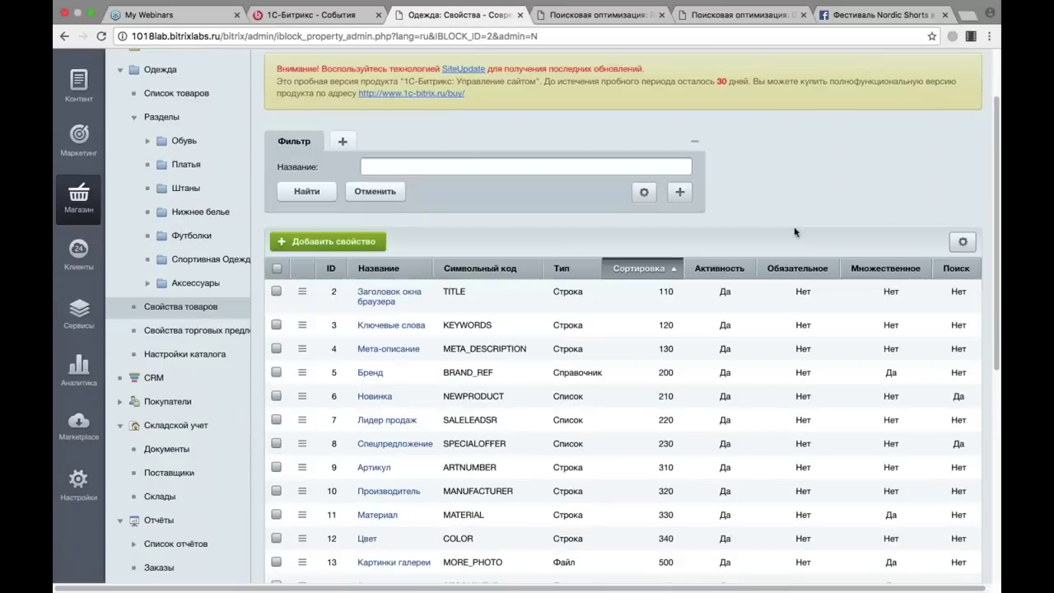
click(366, 541)
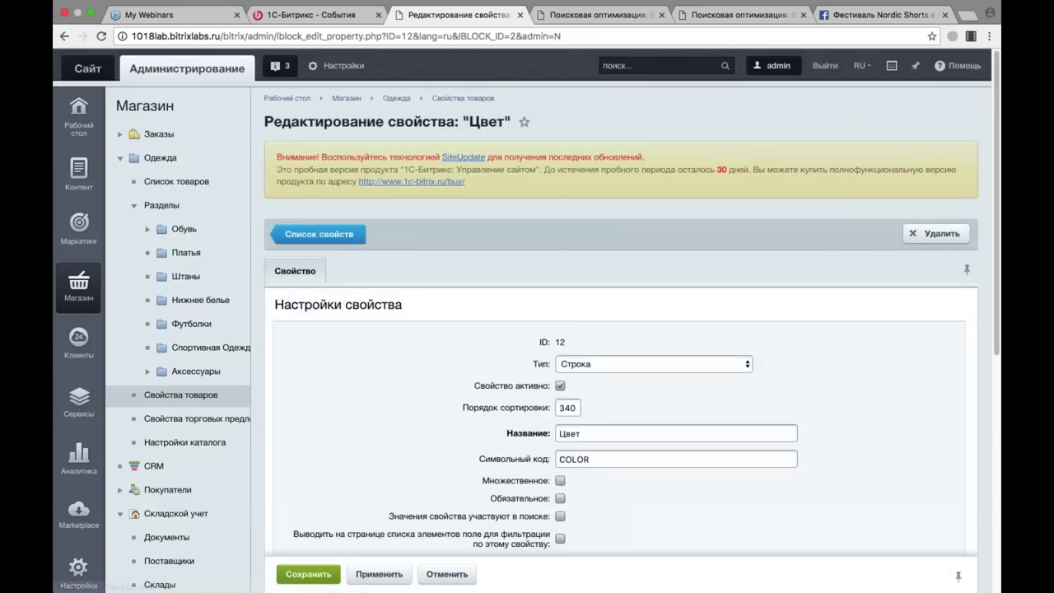
scroll(402, 406, down, 10)
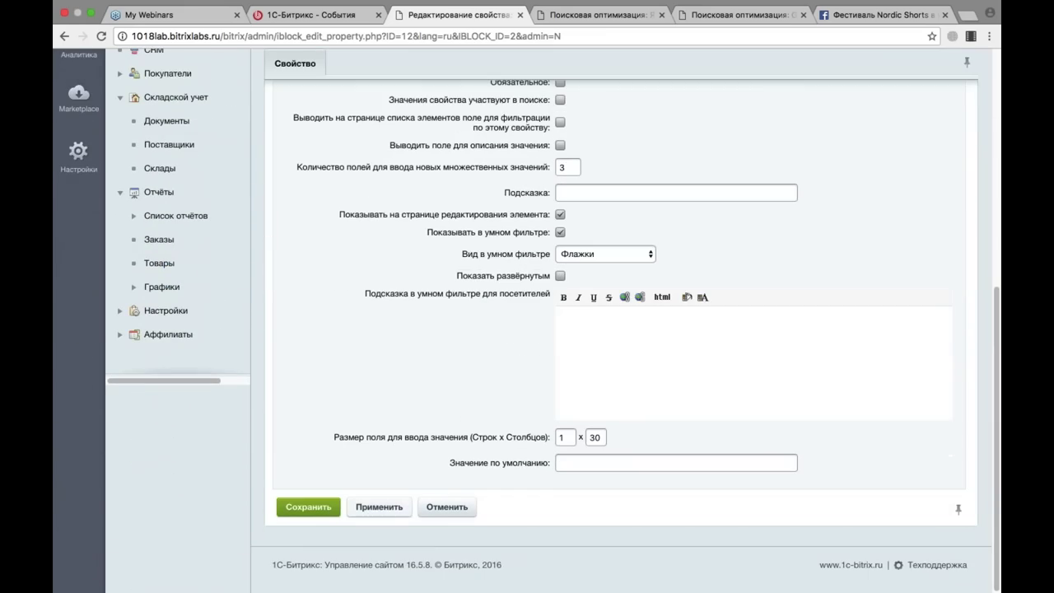
click(447, 507)
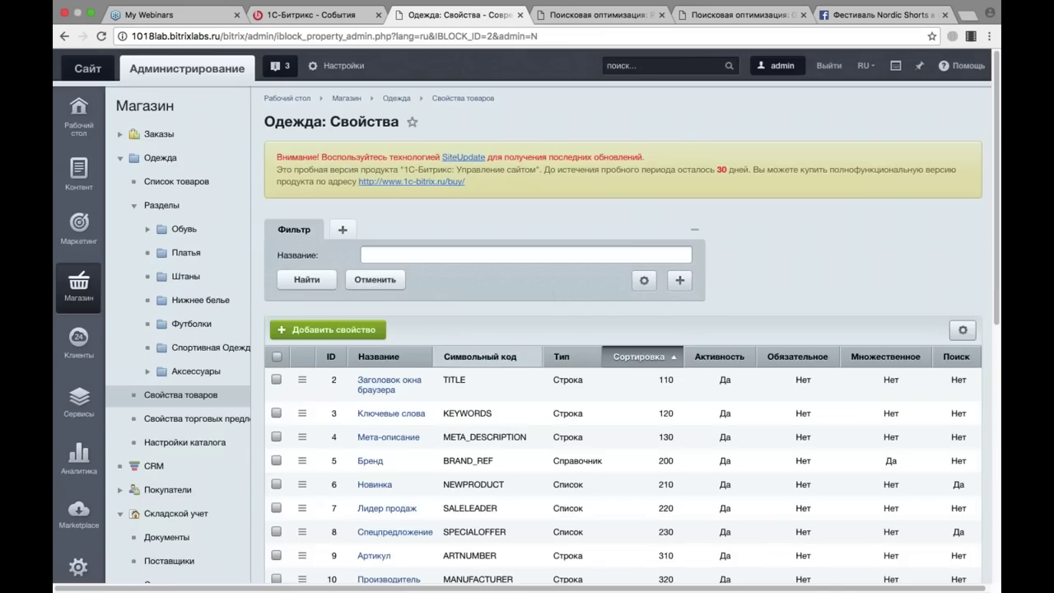
scroll(558, 294, down, 5)
scroll(214, 304, up, 5)
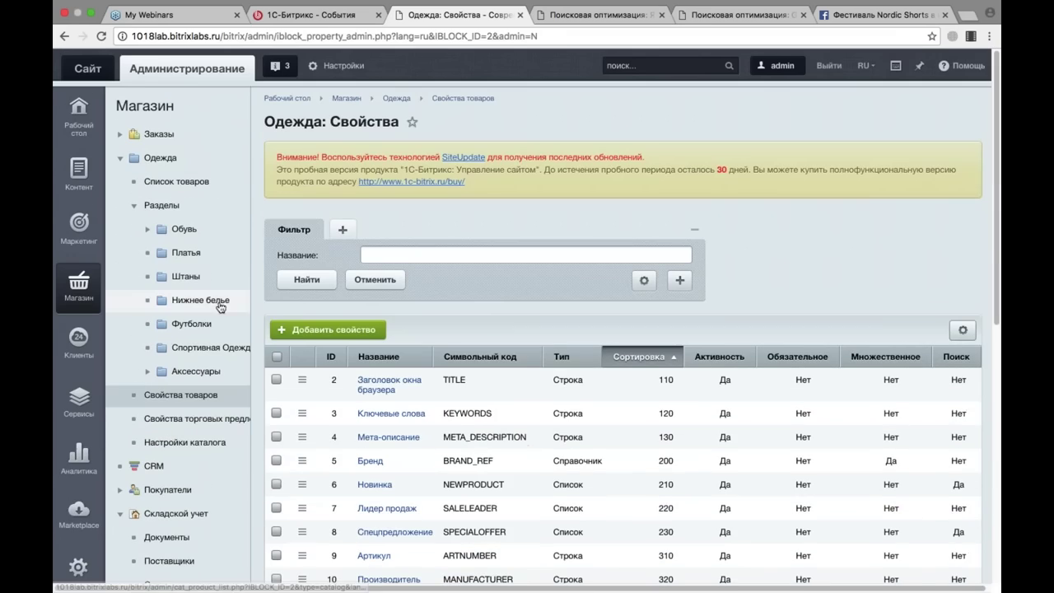
click(194, 418)
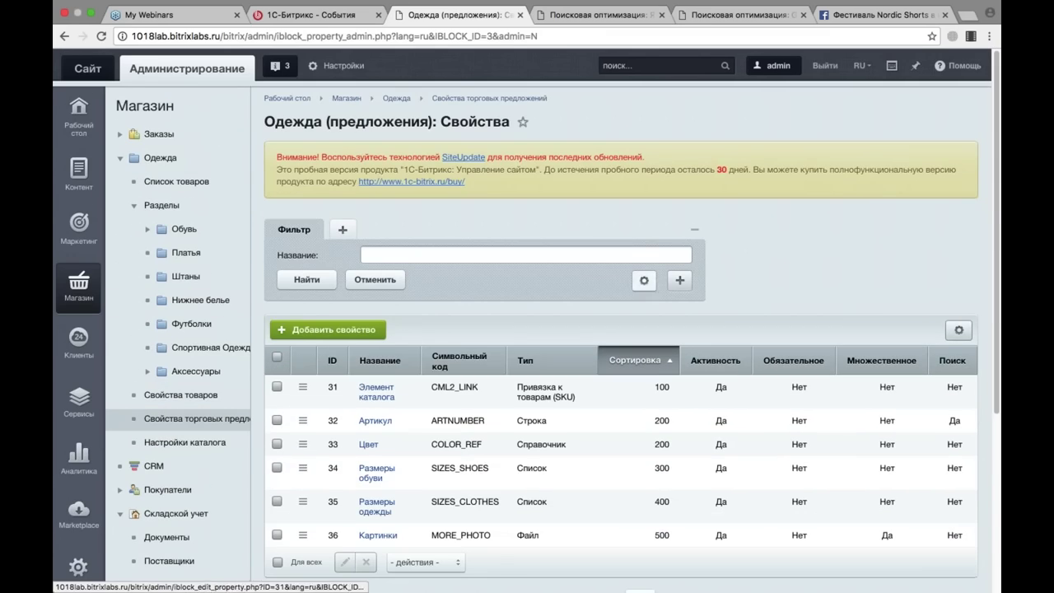
click(368, 446)
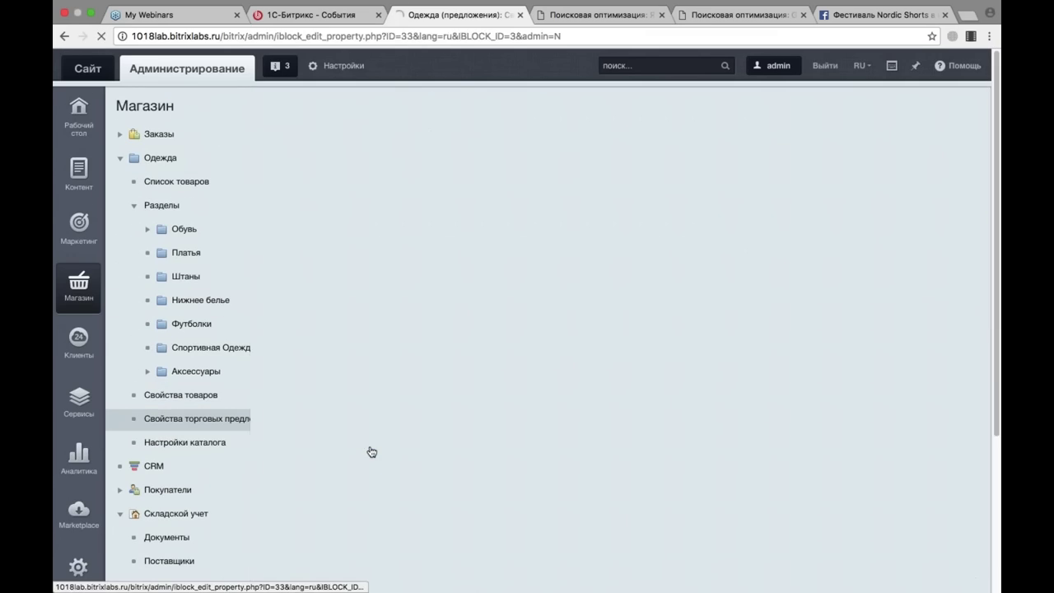
scroll(436, 366, down, 3)
scroll(436, 366, down, 13)
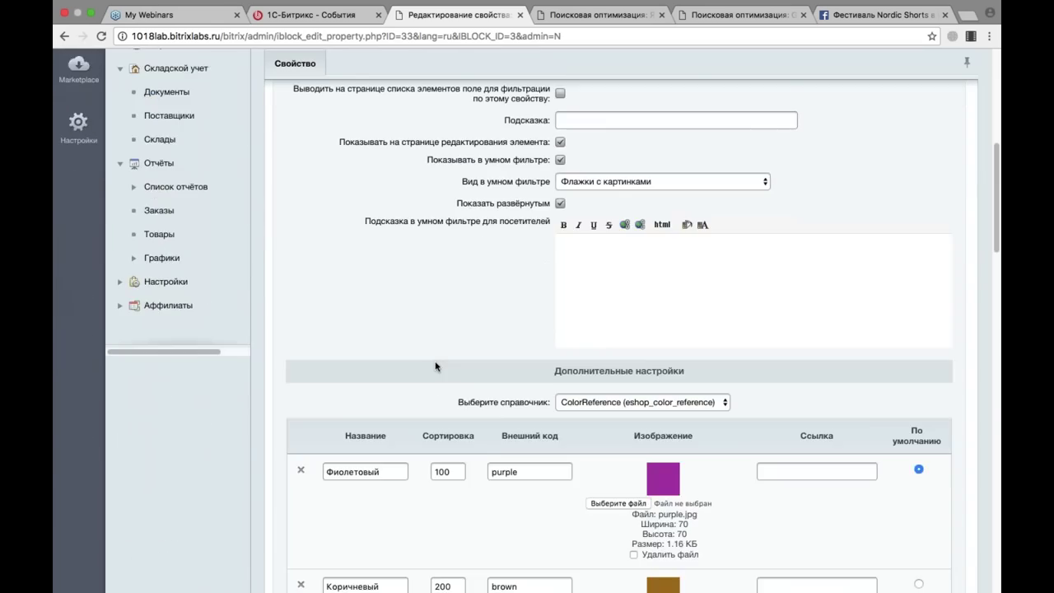
scroll(448, 363, down, 10)
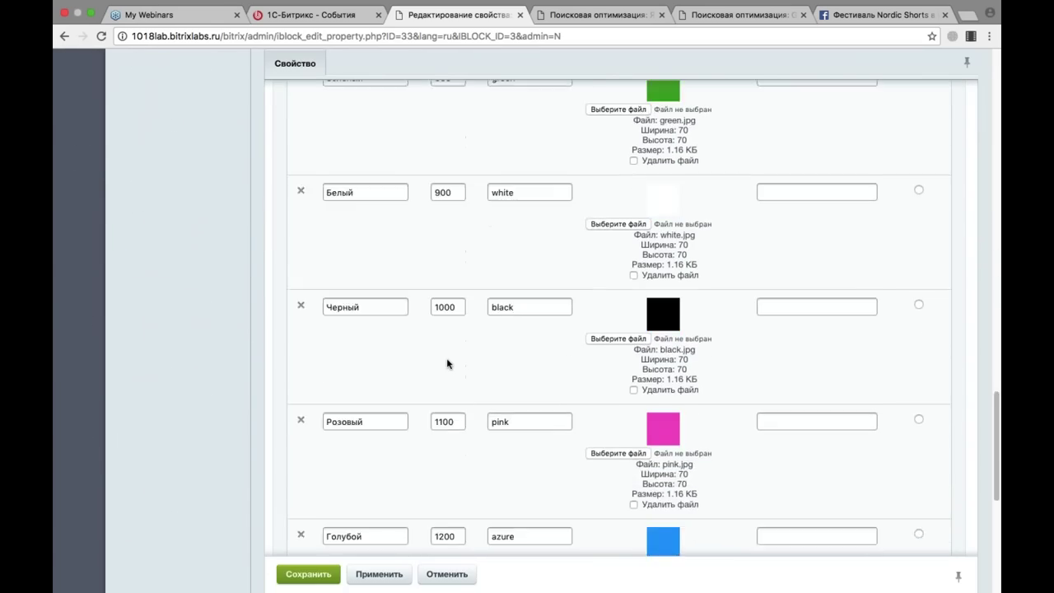
scroll(448, 363, up, 20)
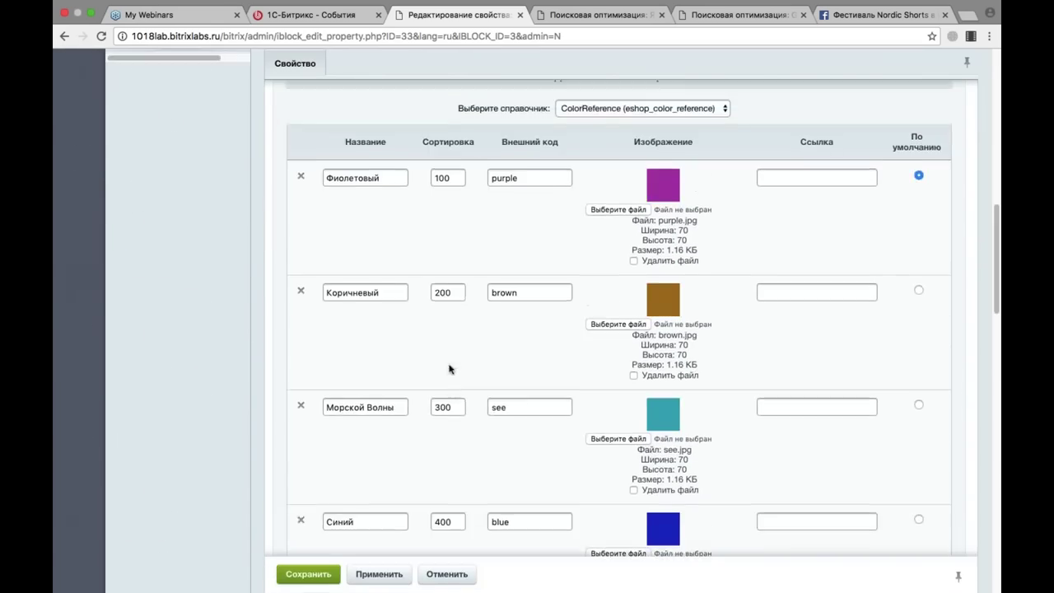
scroll(446, 366, down, 5)
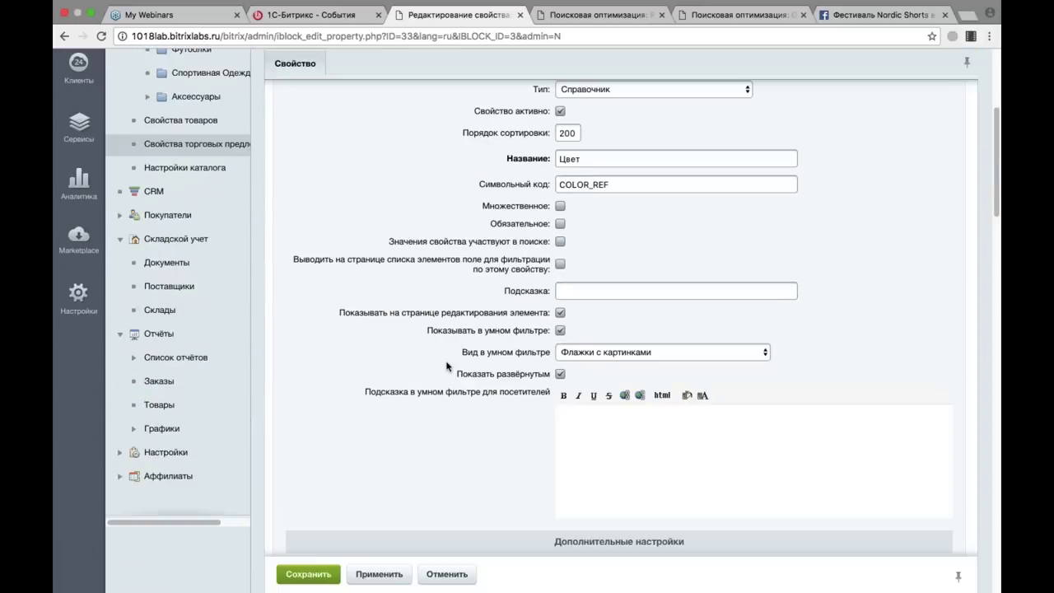
scroll(447, 366, down, 6)
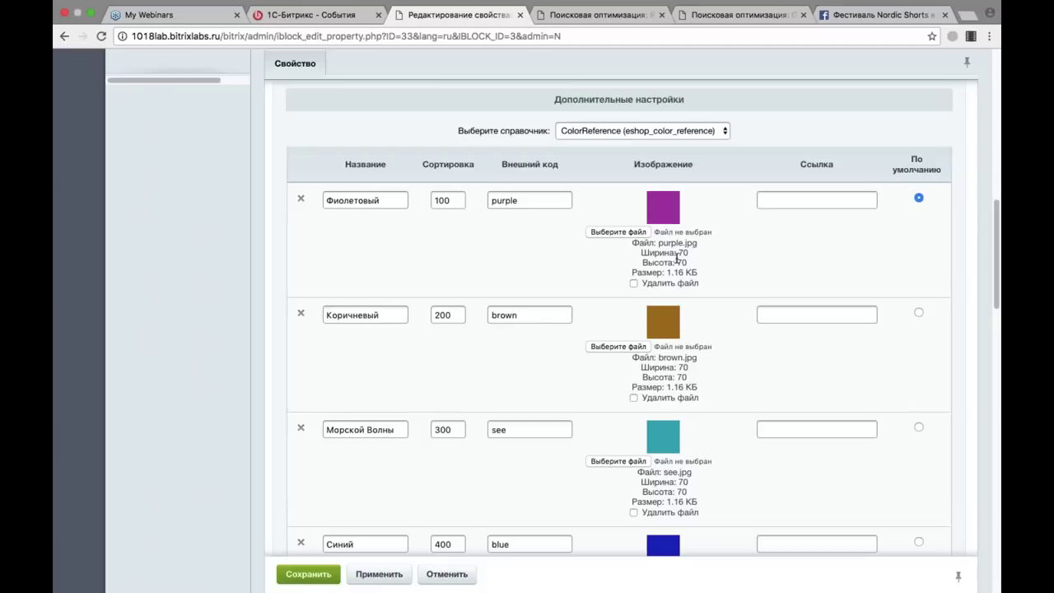
scroll(685, 273, up, 15)
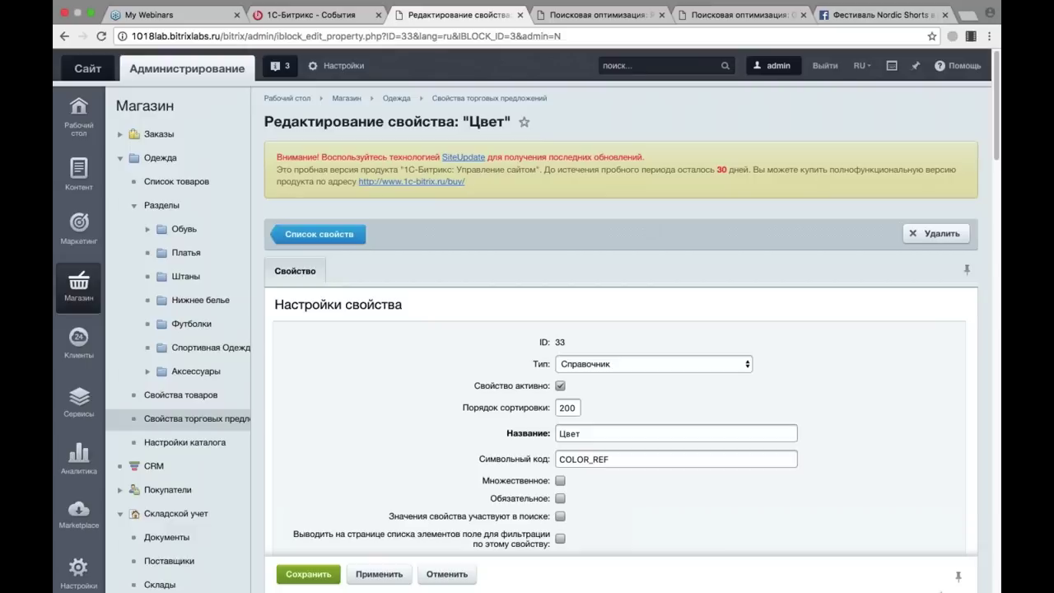
mouse_move(840, 581)
key(ctrl+Left)
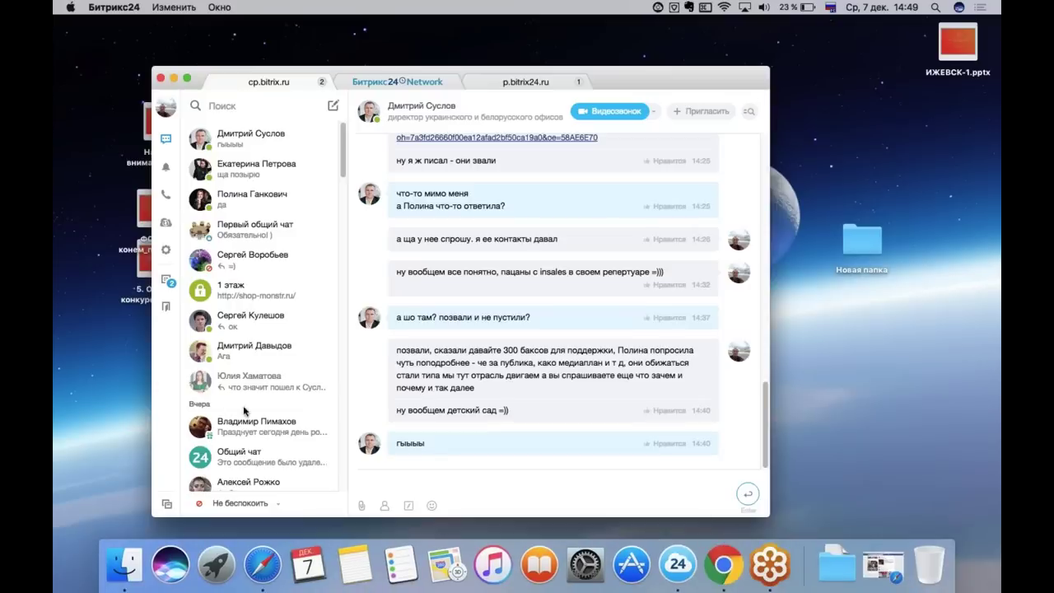
key(ctrl+Right)
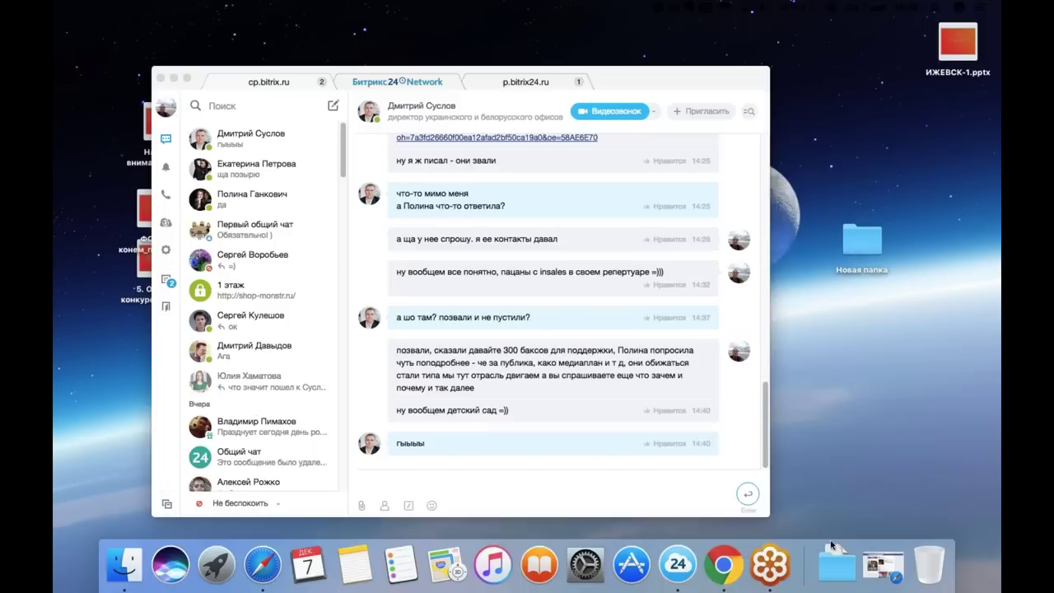
click(768, 560)
click(708, 560)
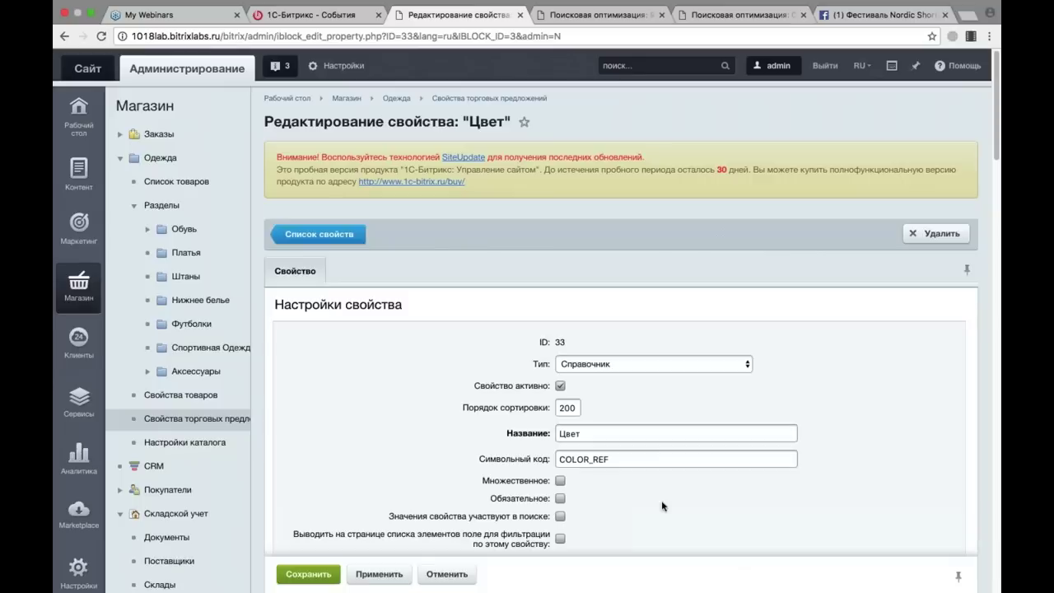
- In Платья, edit Платье Модница на Прогулке and tick Изменить для этого элемента under META TITLE on the SEO tab
click(171, 257)
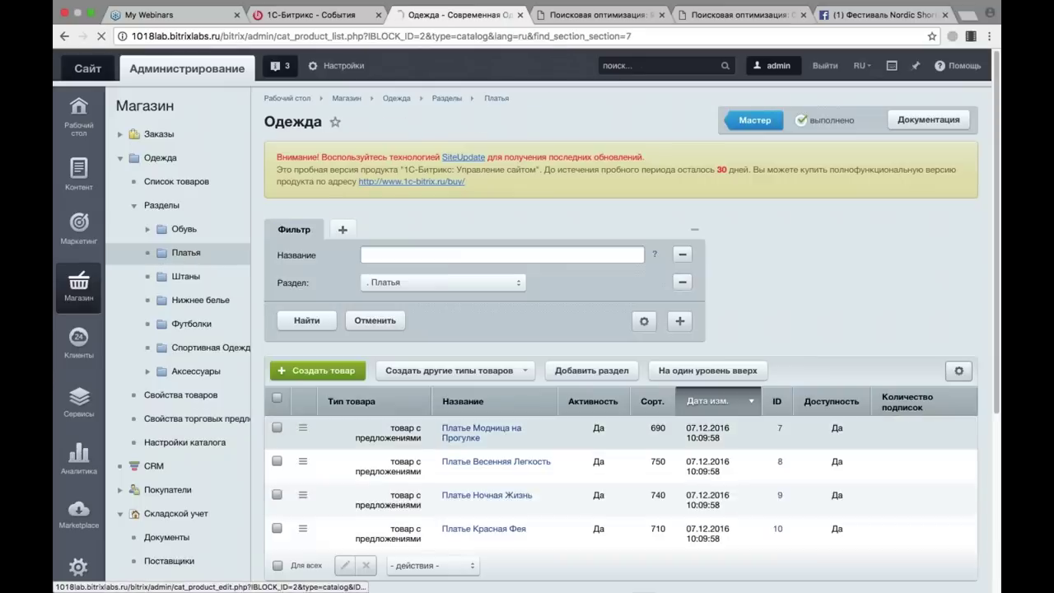
click(482, 428)
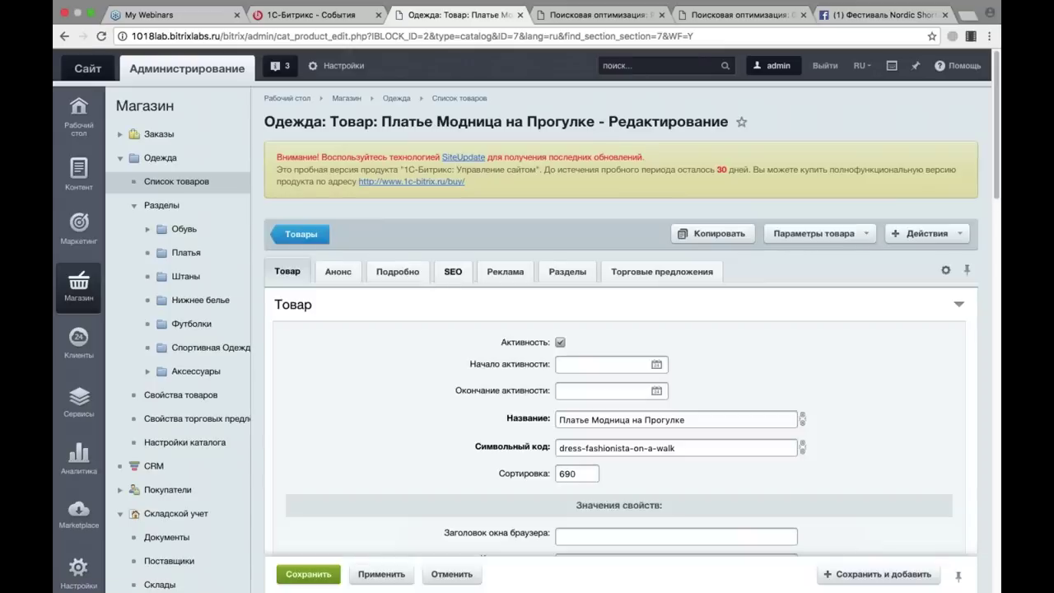
click(505, 270)
click(452, 271)
click(560, 362)
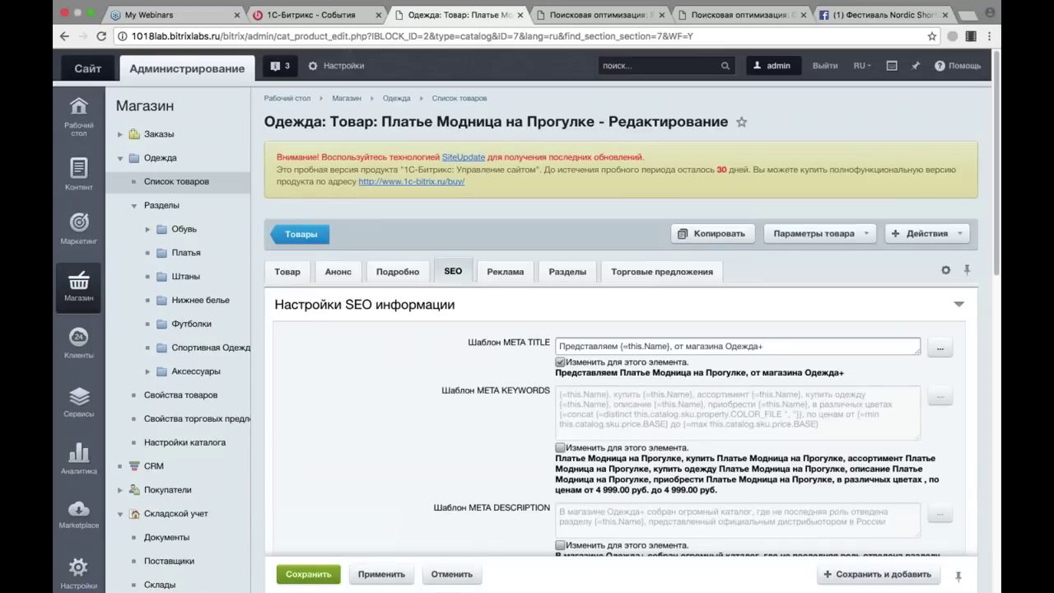
- Insert the Свойства > Материал property into the META TITLE template
click(941, 349)
mouse_move(885, 399)
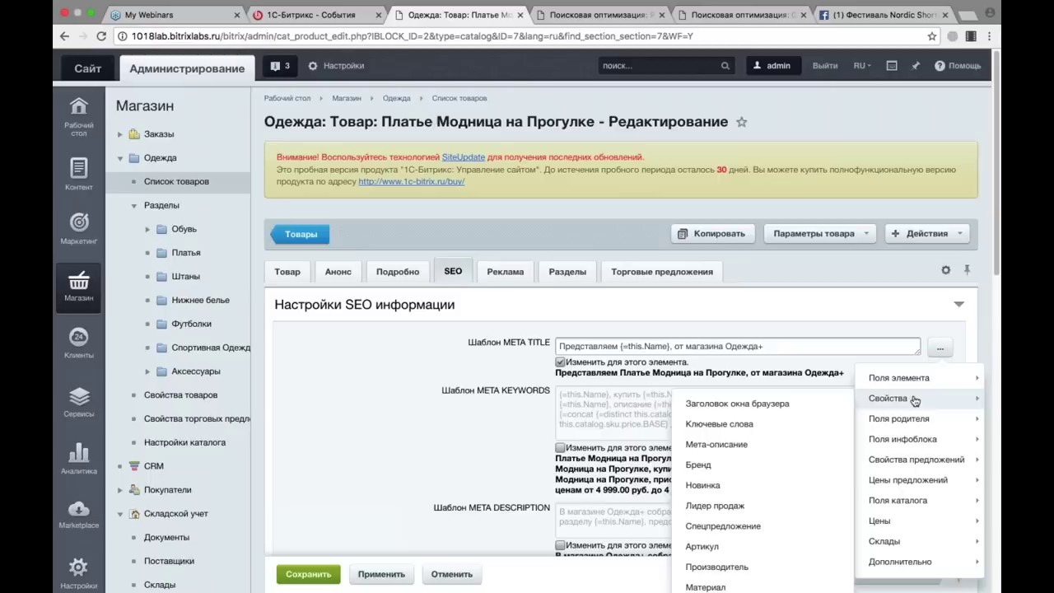
scroll(798, 406, down, 5)
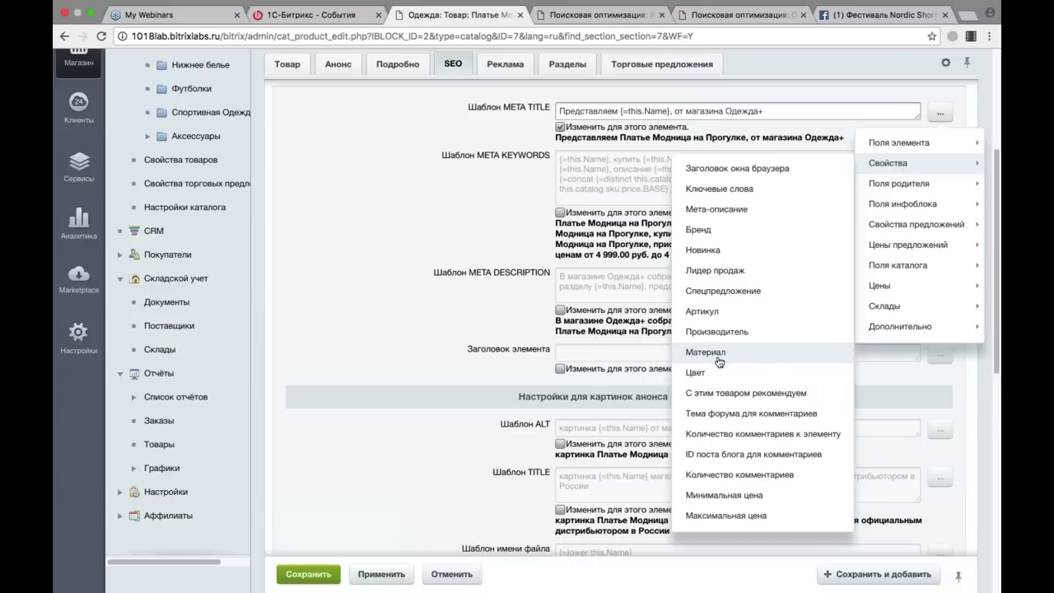
click(713, 354)
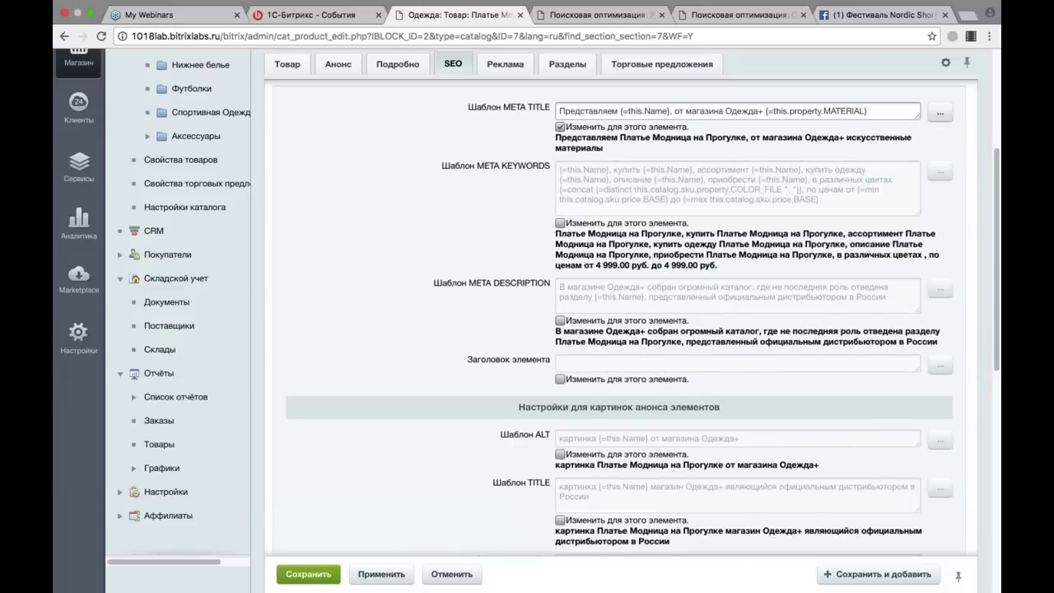
drag(851, 138, 907, 135)
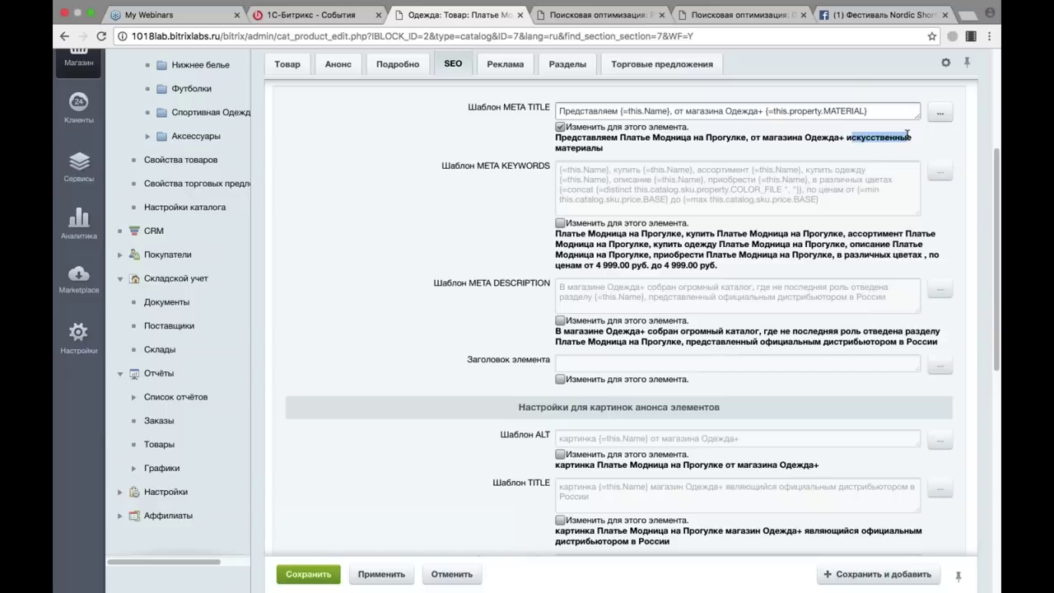
- Append the Свойства > Цвет property to the META TITLE template
click(897, 115)
click(940, 111)
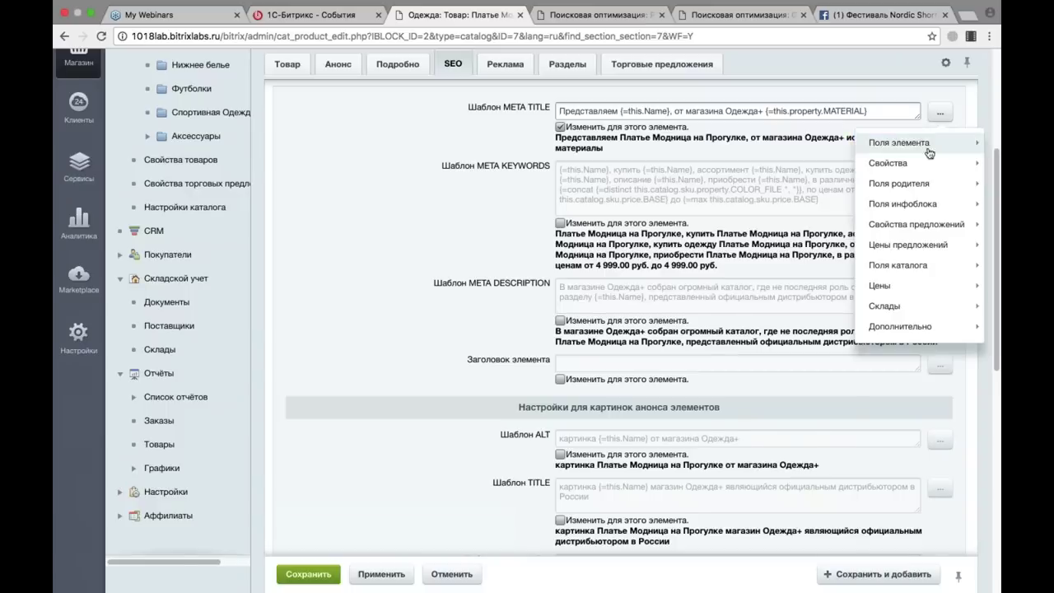
mouse_move(922, 159)
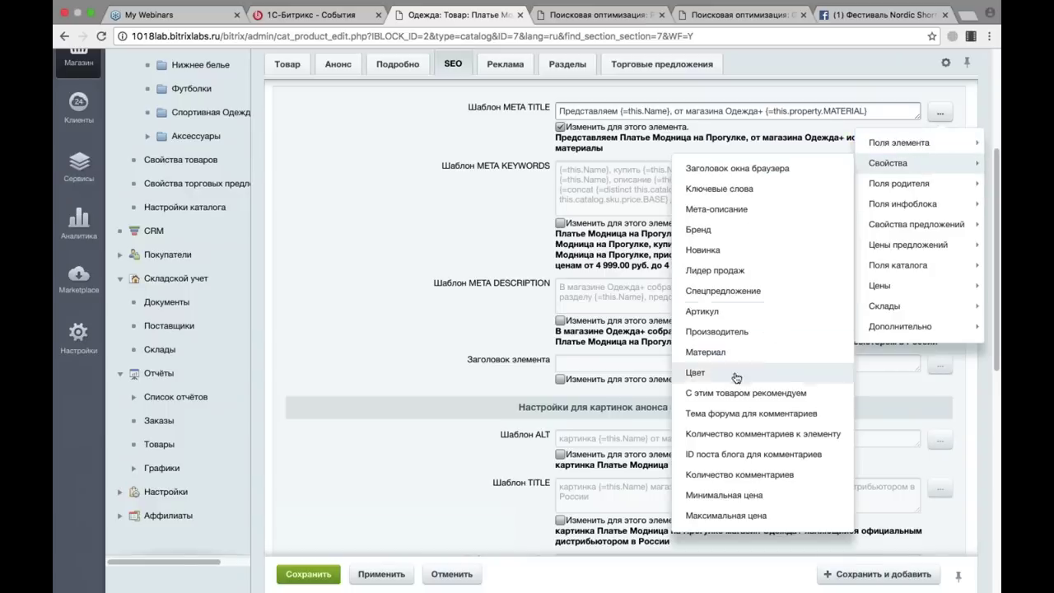
click(736, 376)
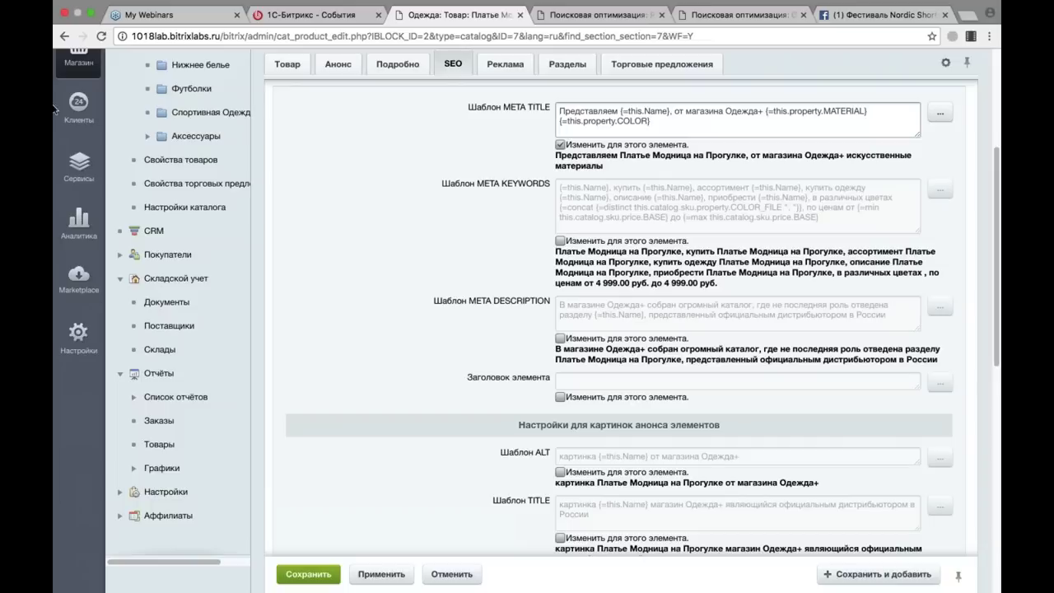
- Glance at the Торговые предложения and Разделы tabs, then return to SEO
click(684, 66)
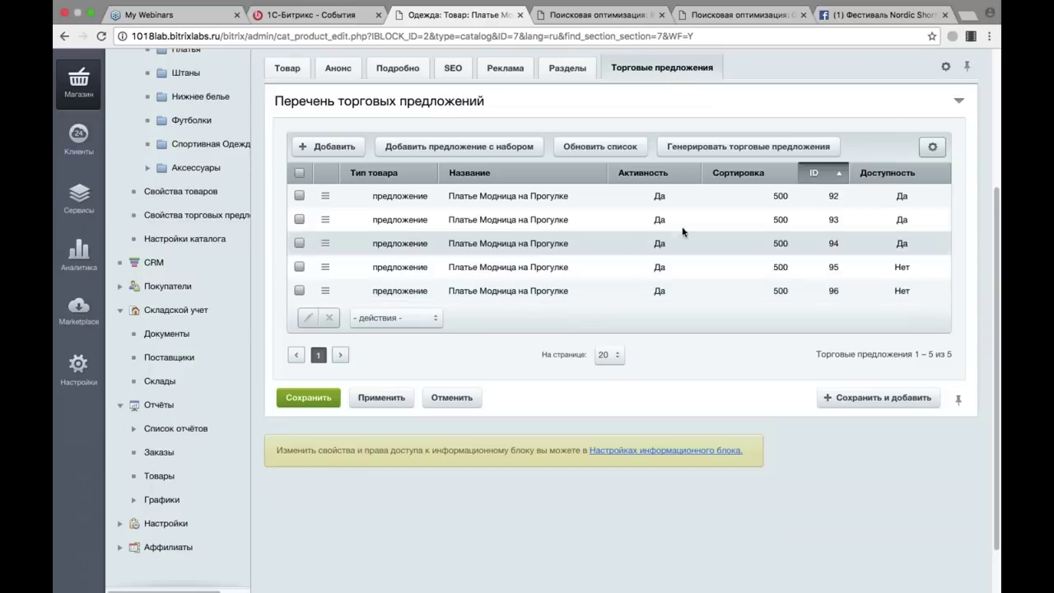
click(580, 76)
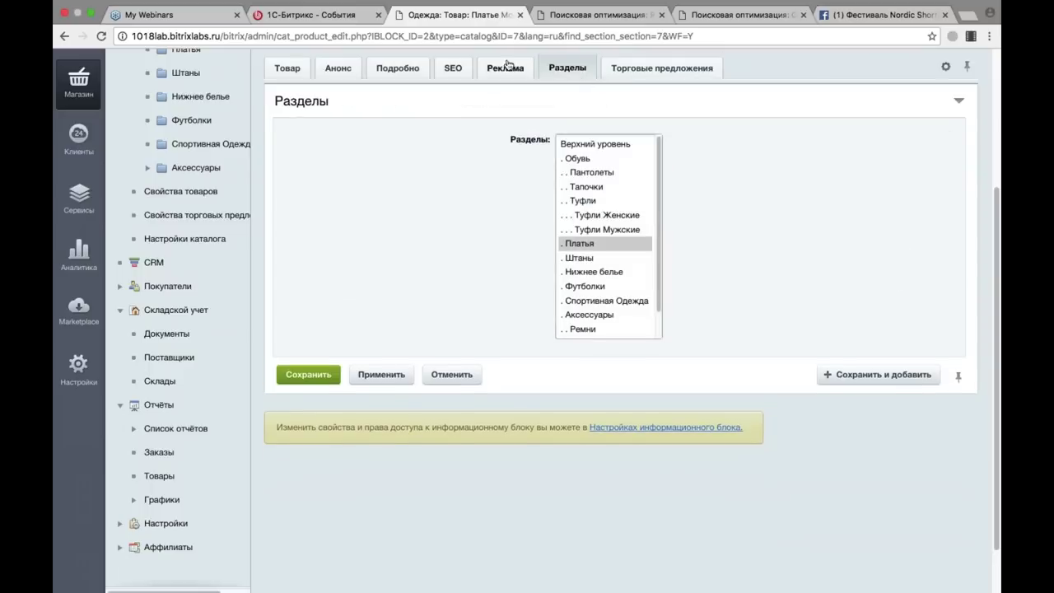
click(453, 69)
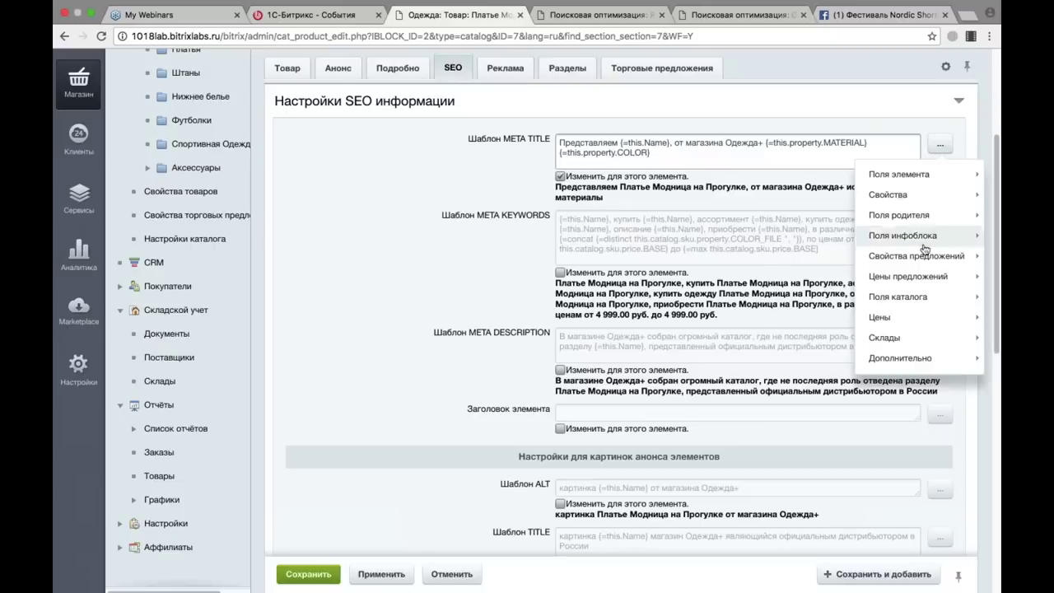
mouse_move(927, 257)
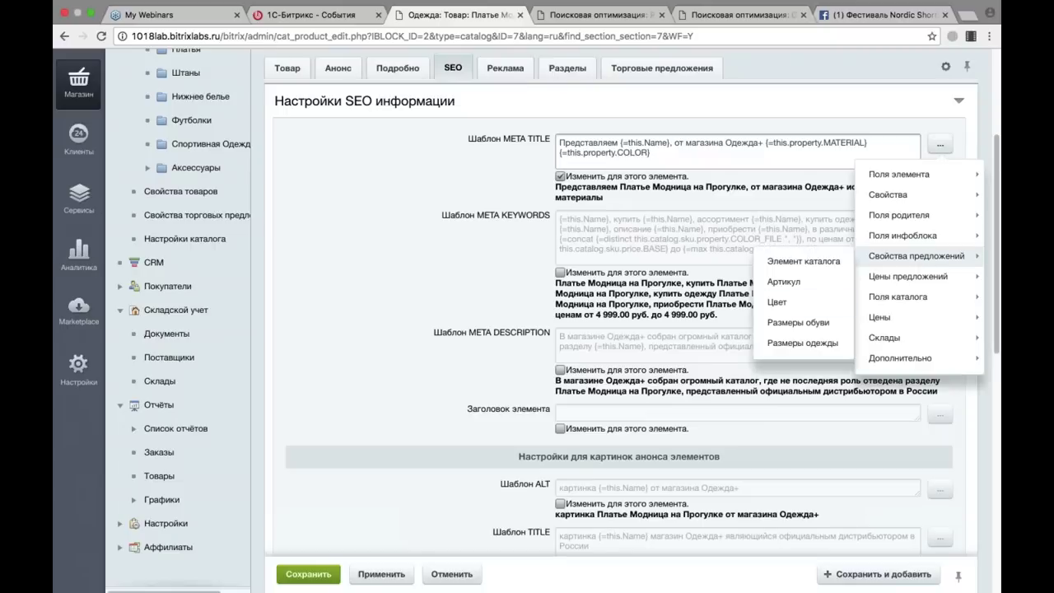
click(421, 257)
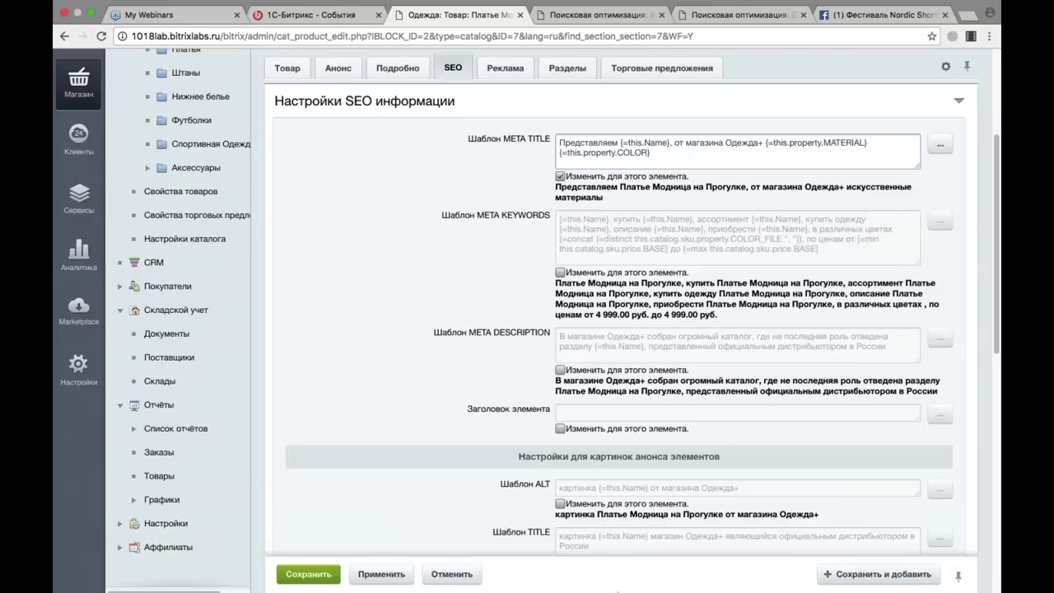
click(778, 568)
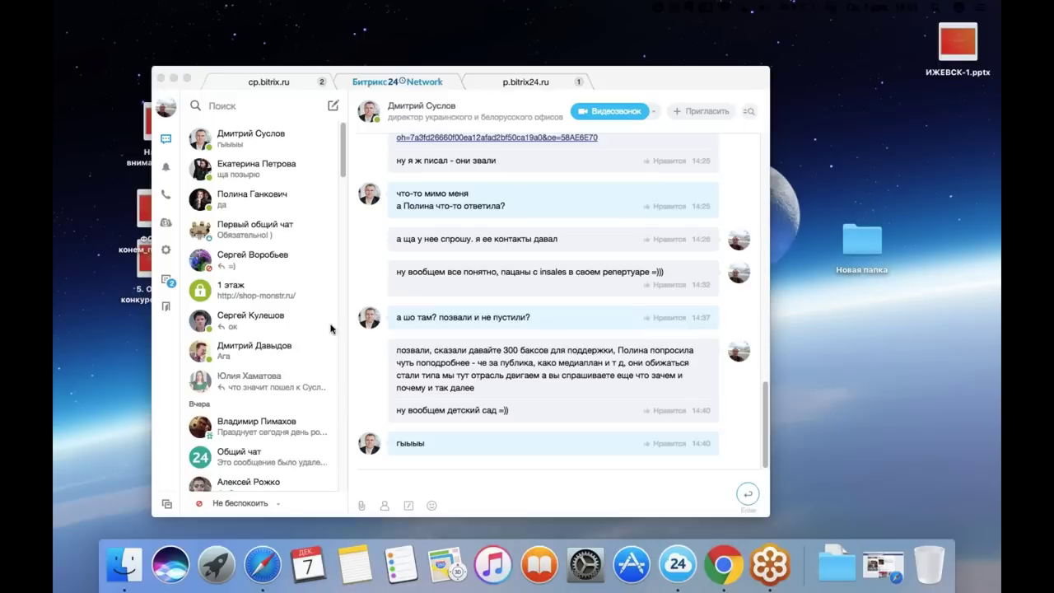
click(723, 565)
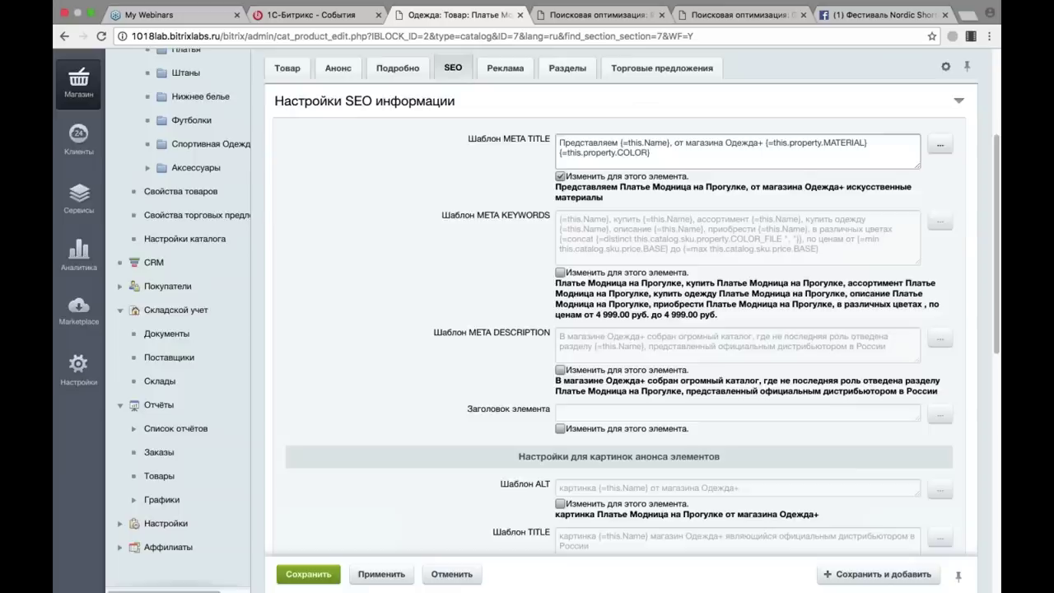
- Scroll the admin page to the top and switch to the Bitrix24 messenger window via Mission Control
scroll(191, 411, up, 5)
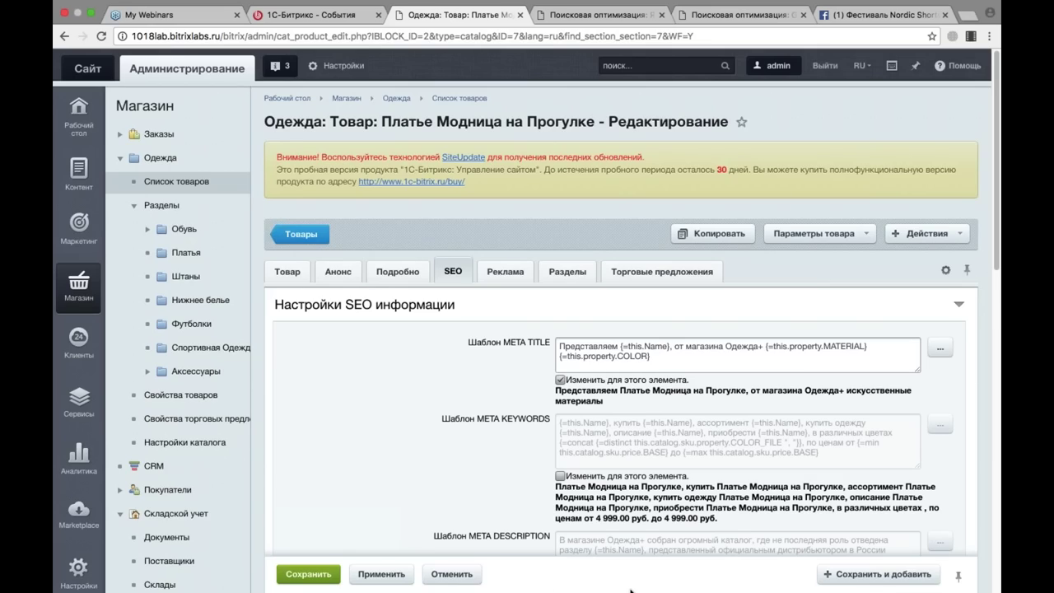
key(ctrl+Up)
click(841, 424)
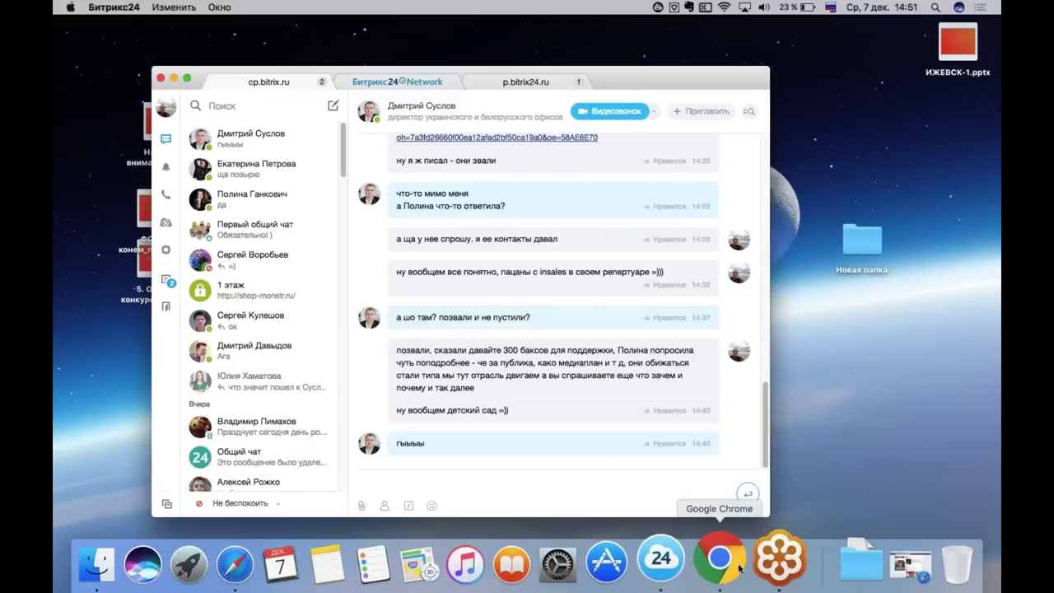
- Hide the Bitrix24 messenger chat window with Cmd+W
click(778, 560)
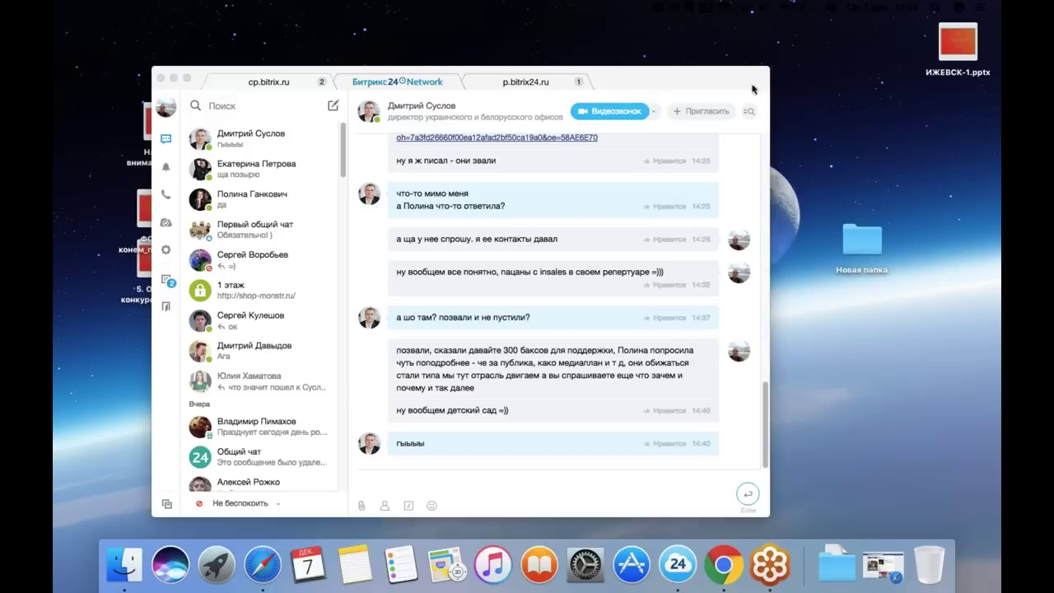
key(super+w)
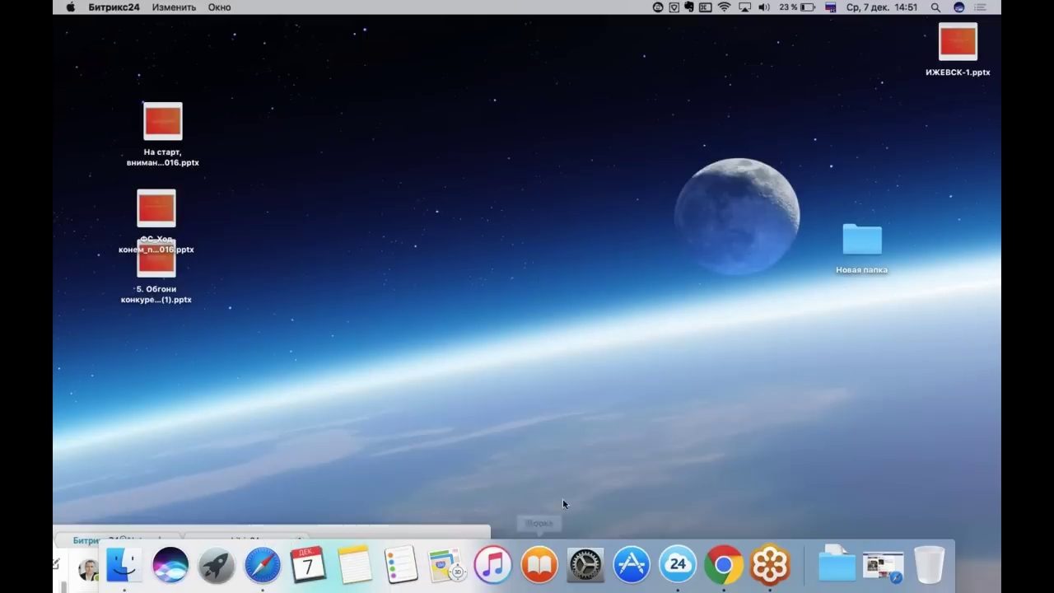